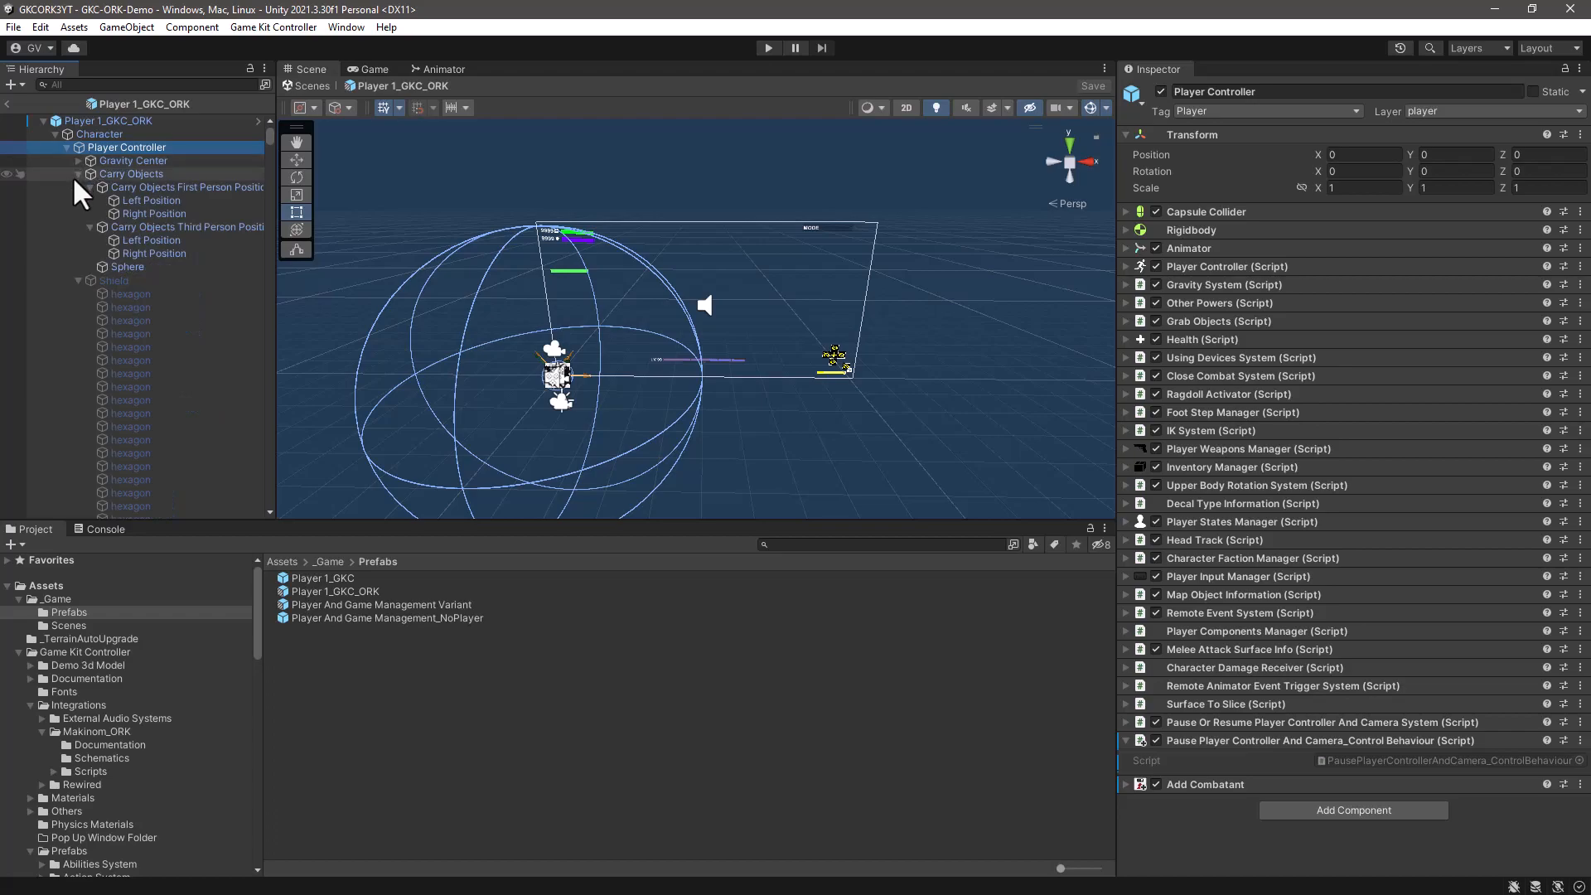
- Create an empty child object under Player Controller and name it InteractionController
{"action": "left_click", "coordinate": [78, 174]}
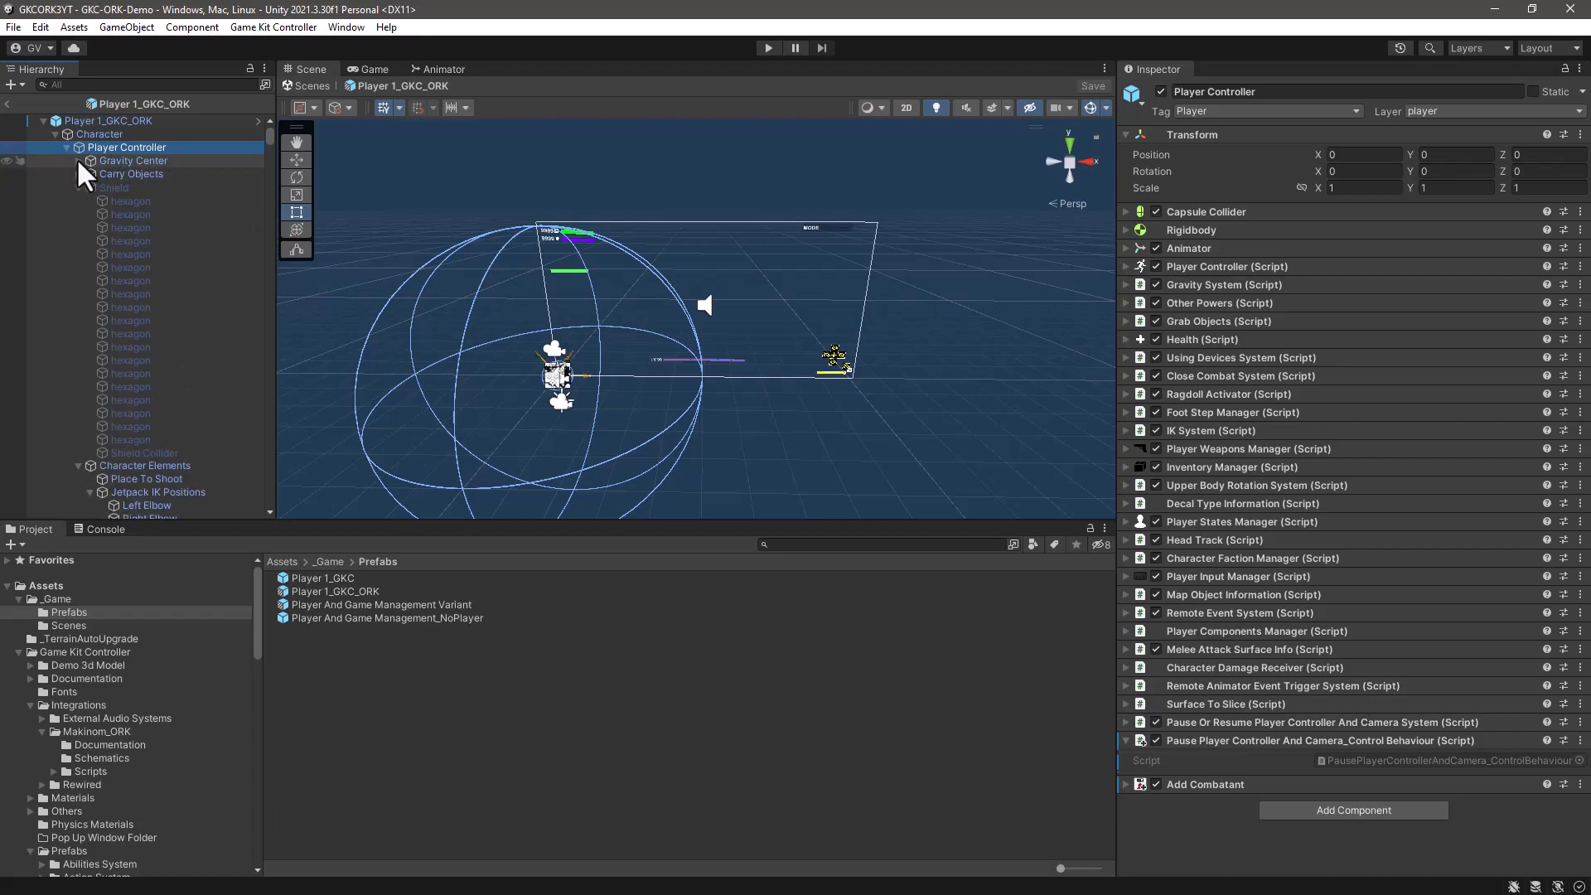
{"action": "left_click", "coordinate": [78, 188]}
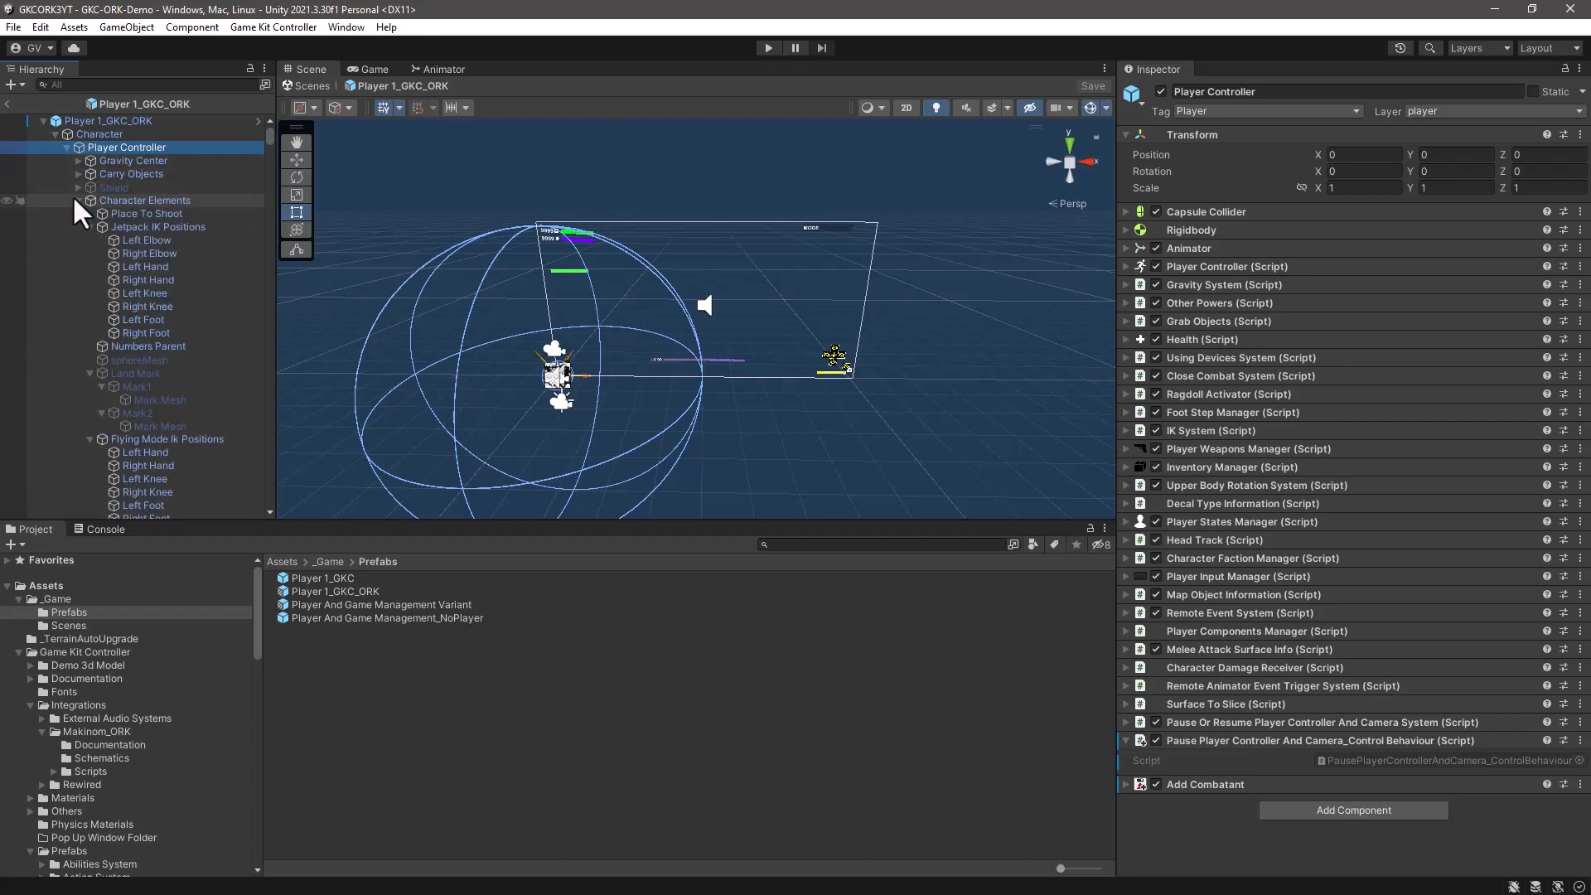
{"action": "right_click", "coordinate": [112, 147]}
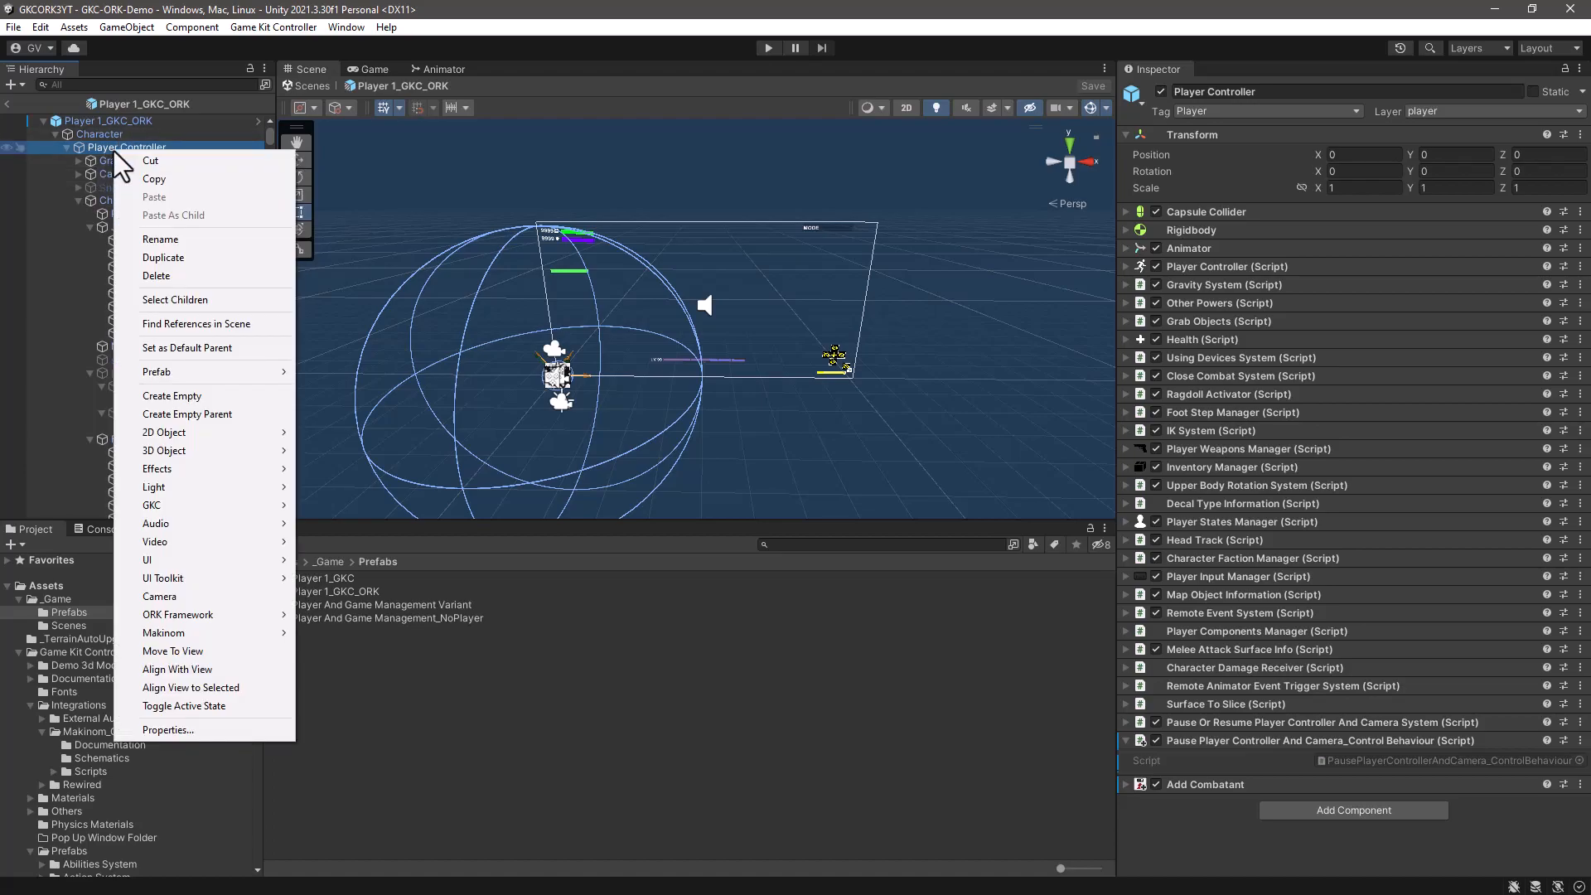
{"action": "left_click", "coordinate": [187, 396]}
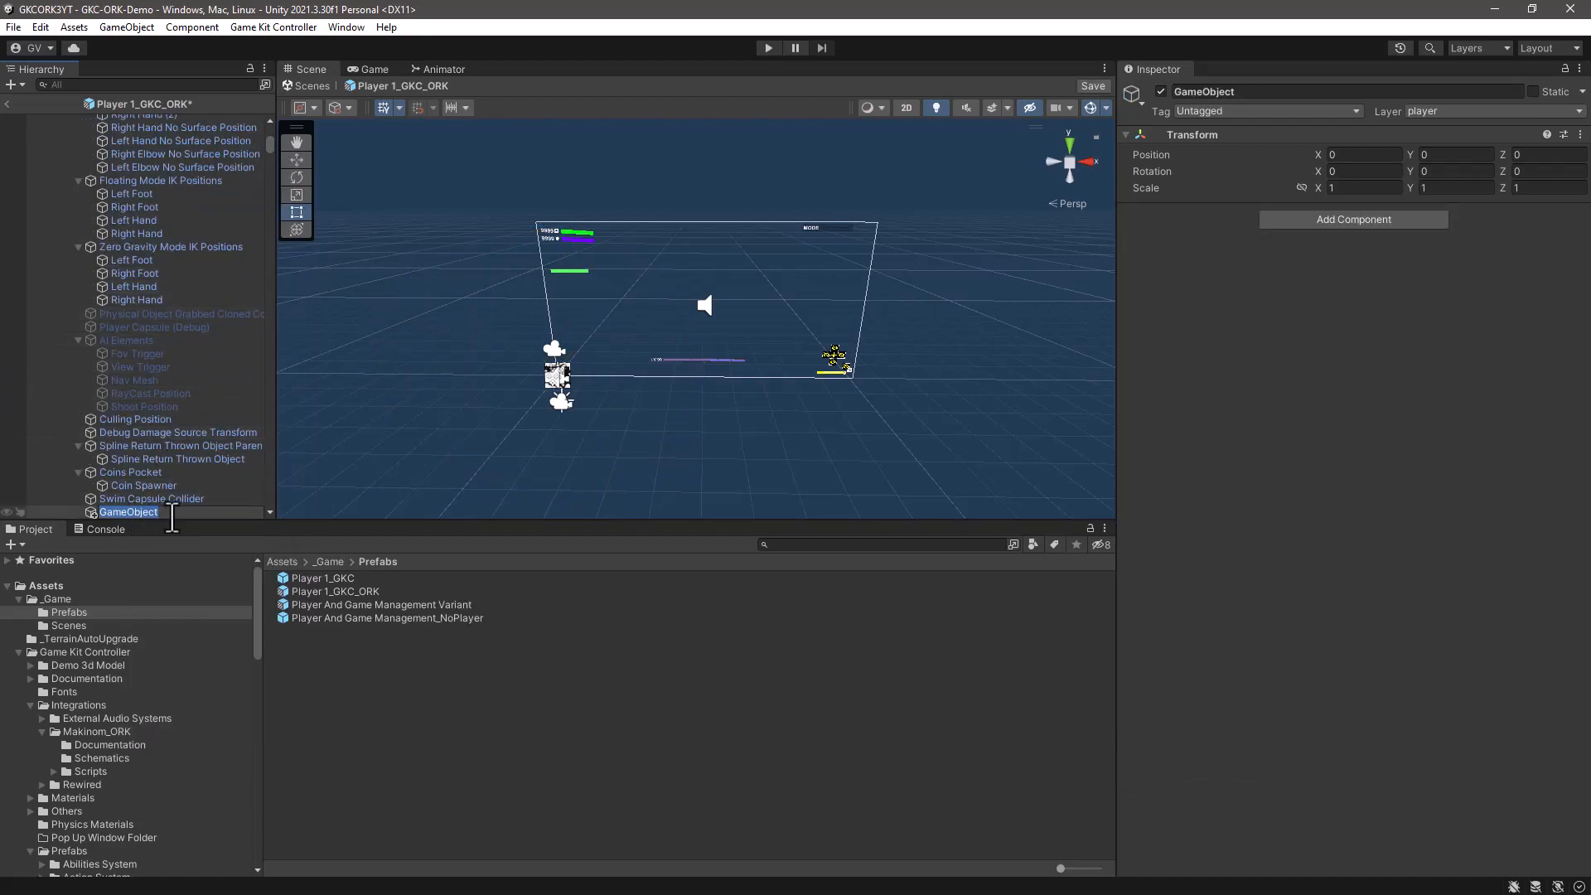
{"action": "type", "text": "InteractionController"}
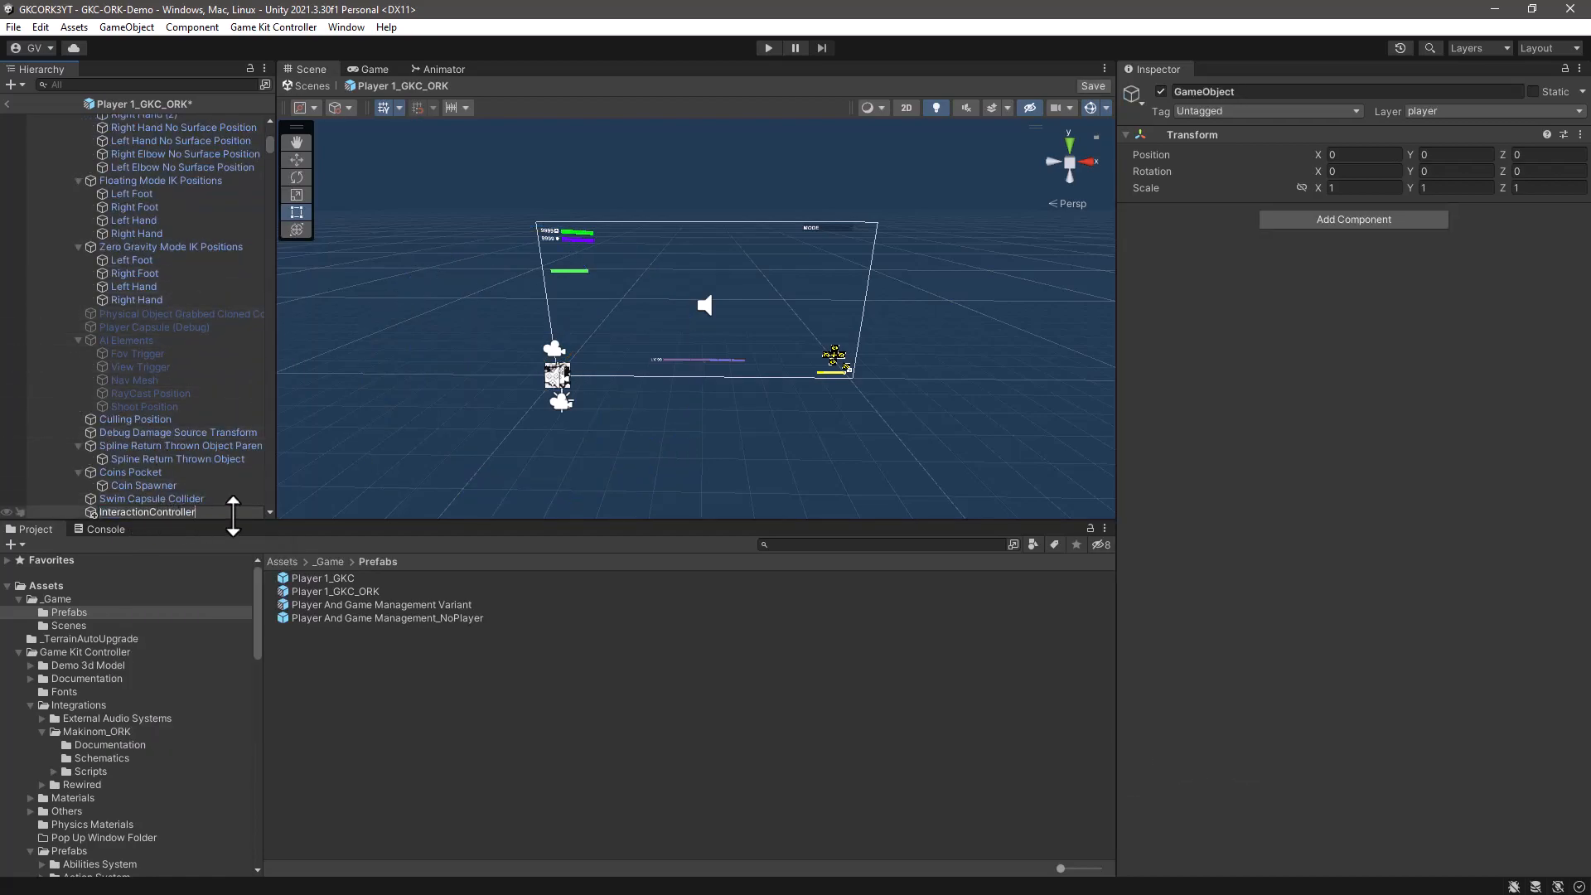
{"action": "key", "text": "Return"}
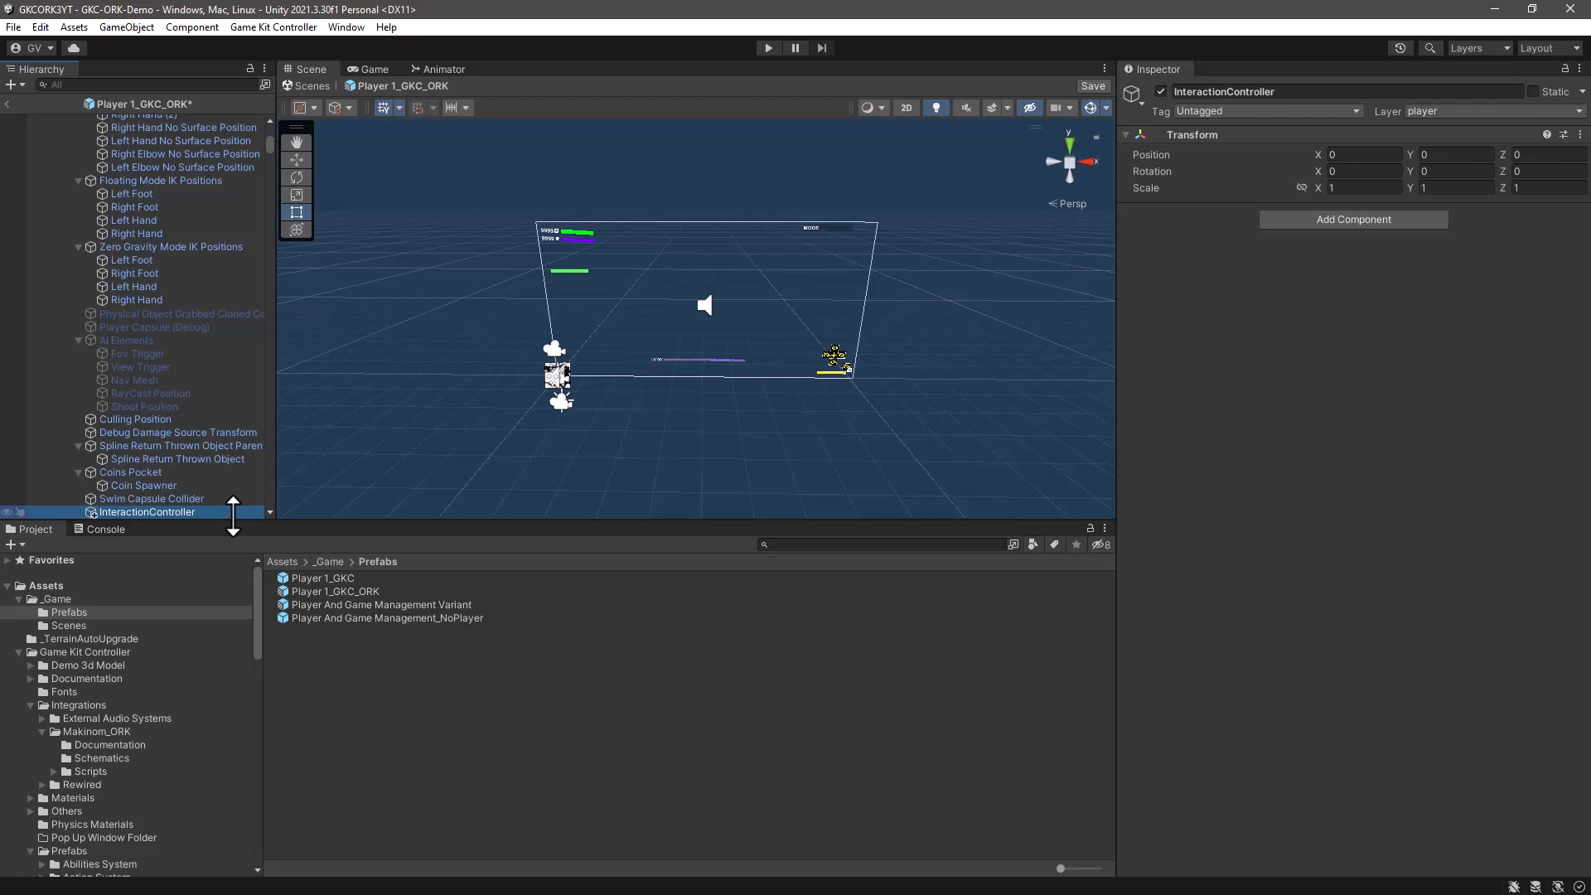
- Enable 3D Icons for the scene gizmos and reduce the icon size so the player model is easier to see
{"action": "left_click", "coordinate": [161, 499]}
{"action": "left_click", "coordinate": [152, 512]}
{"action": "key", "text": "f"}
{"action": "scroll", "coordinate": [668, 302], "scroll_direction": "up", "scroll_amount": 3}
{"action": "left_click_drag", "start_coordinate": [756, 302], "coordinate": [664, 327], "text": "alt"}
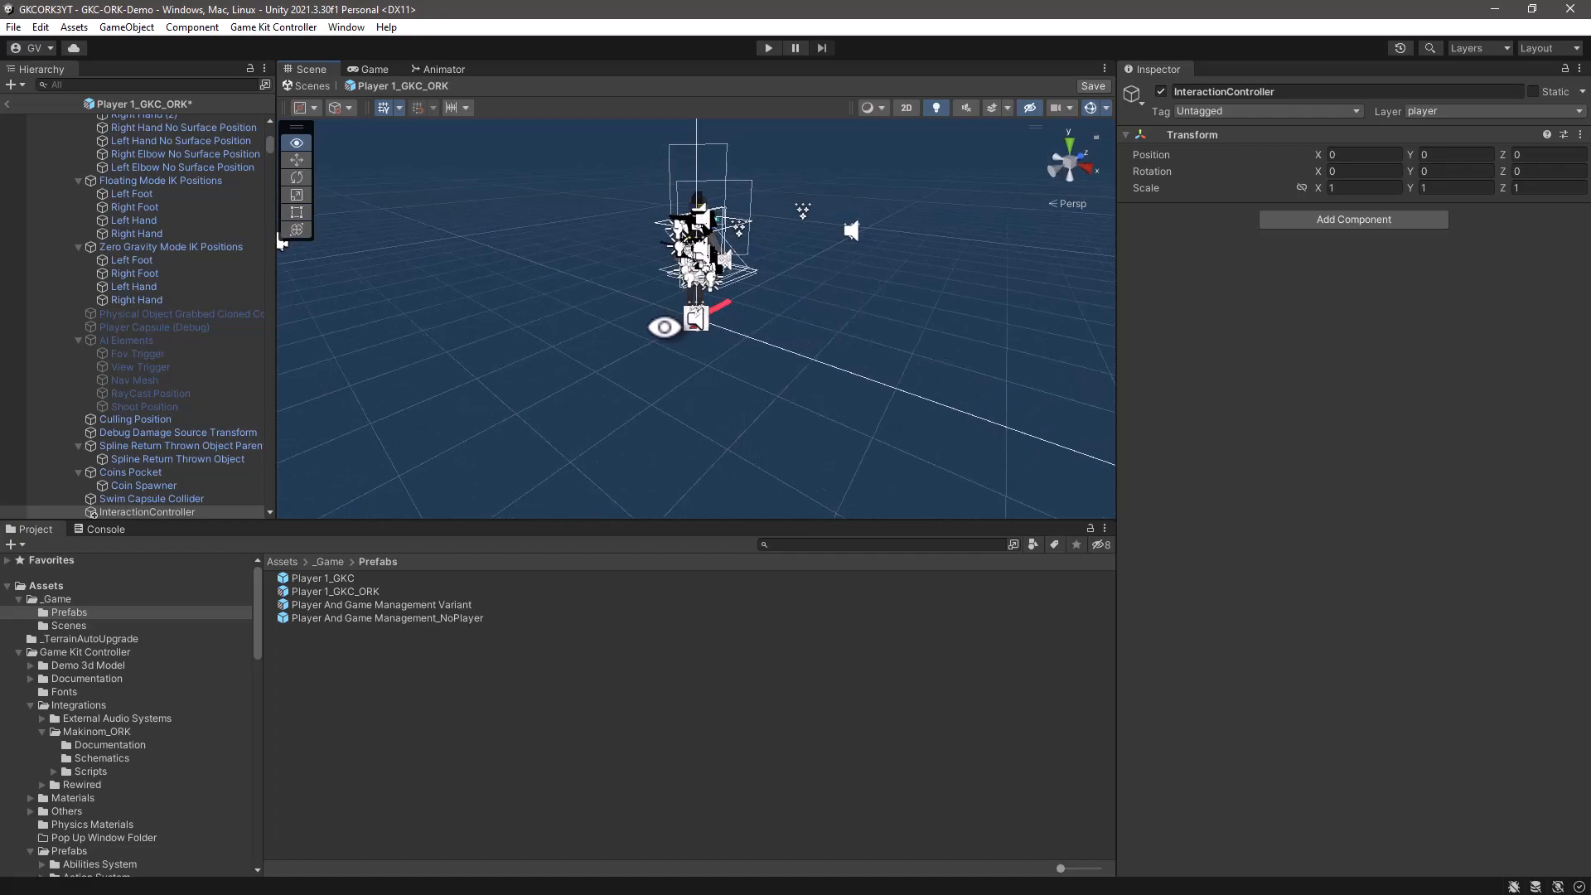
{"action": "left_click", "coordinate": [1106, 108]}
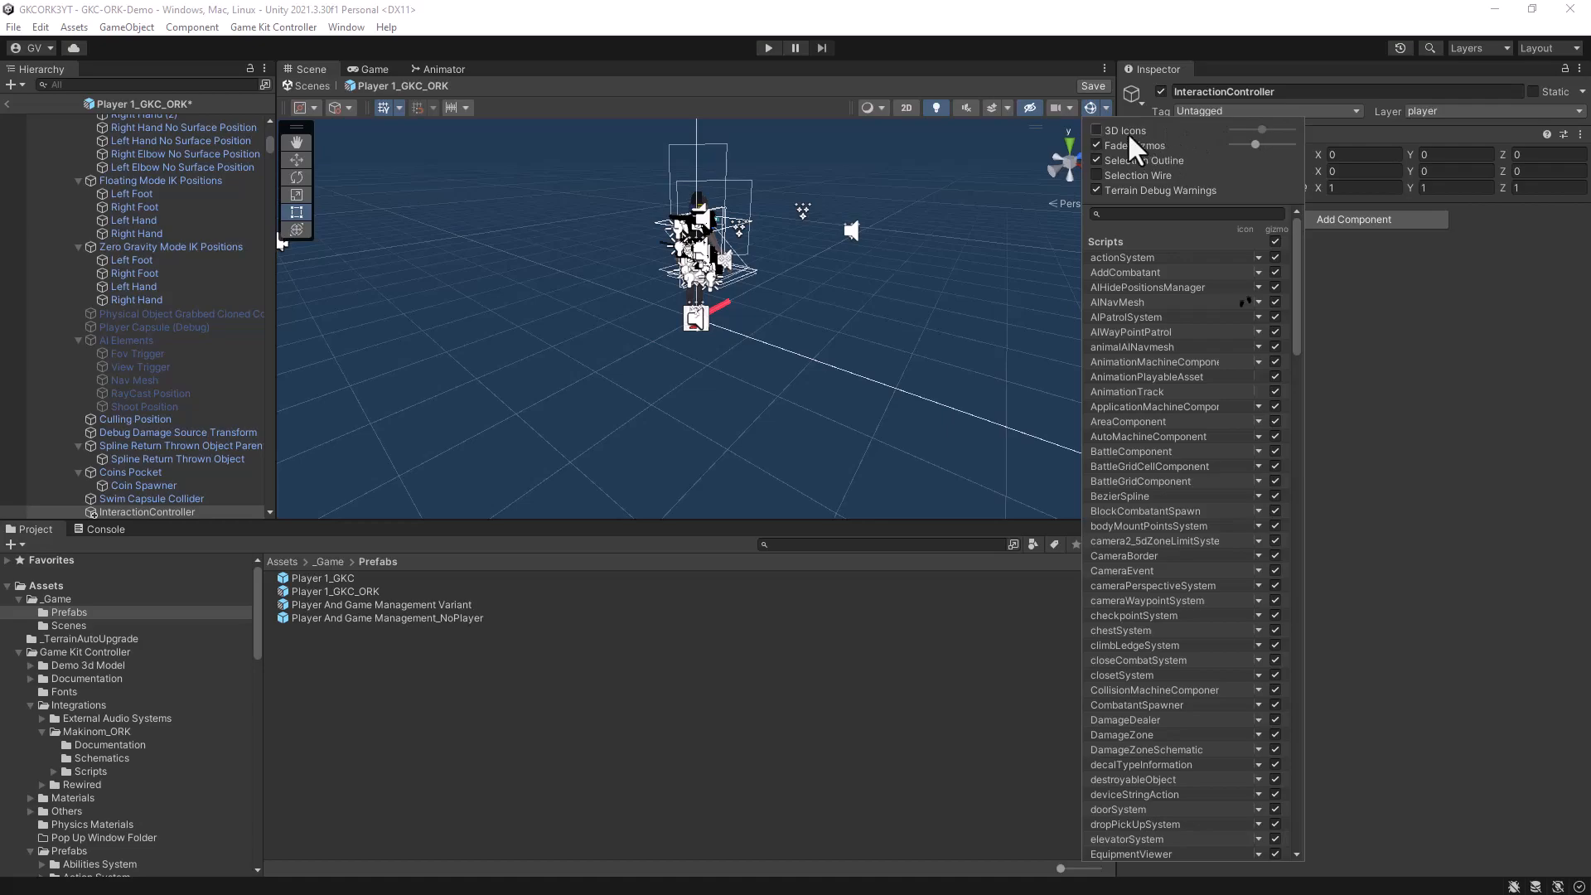
{"action": "left_click", "coordinate": [1097, 131]}
{"action": "left_click_drag", "start_coordinate": [1259, 131], "coordinate": [1248, 129]}
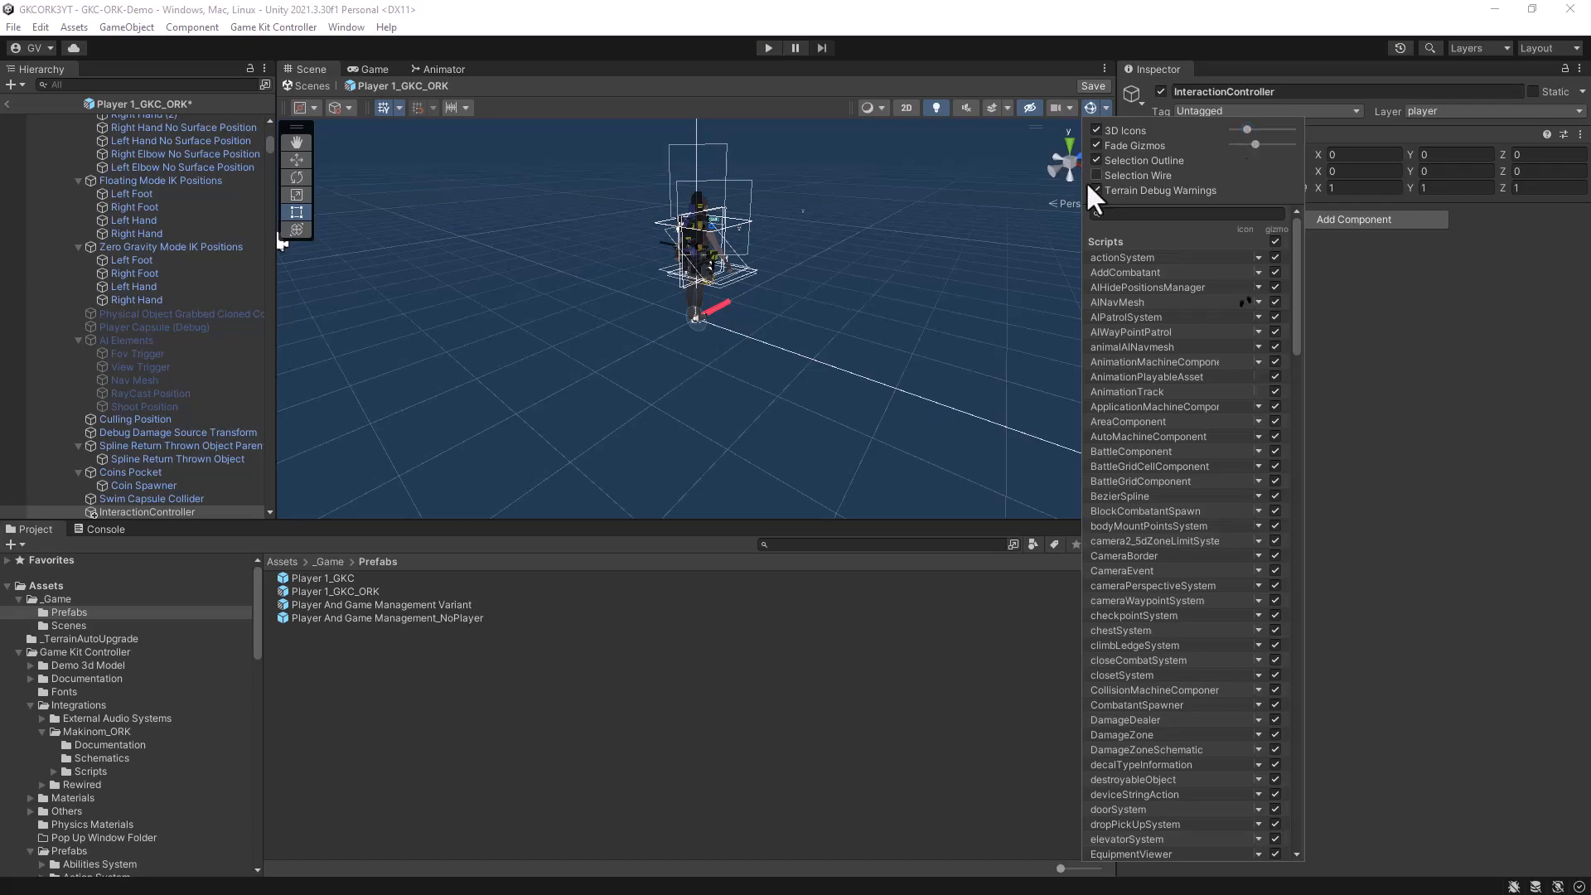
{"action": "scroll", "coordinate": [823, 242], "scroll_direction": "up", "scroll_amount": 3}
{"action": "left_click_drag", "start_coordinate": [863, 323], "coordinate": [709, 245], "text": "alt"}
{"action": "middle_click_drag", "start_coordinate": [719, 241], "coordinate": [691, 333]}
{"action": "left_click_drag", "start_coordinate": [697, 394], "coordinate": [615, 311], "text": "alt"}
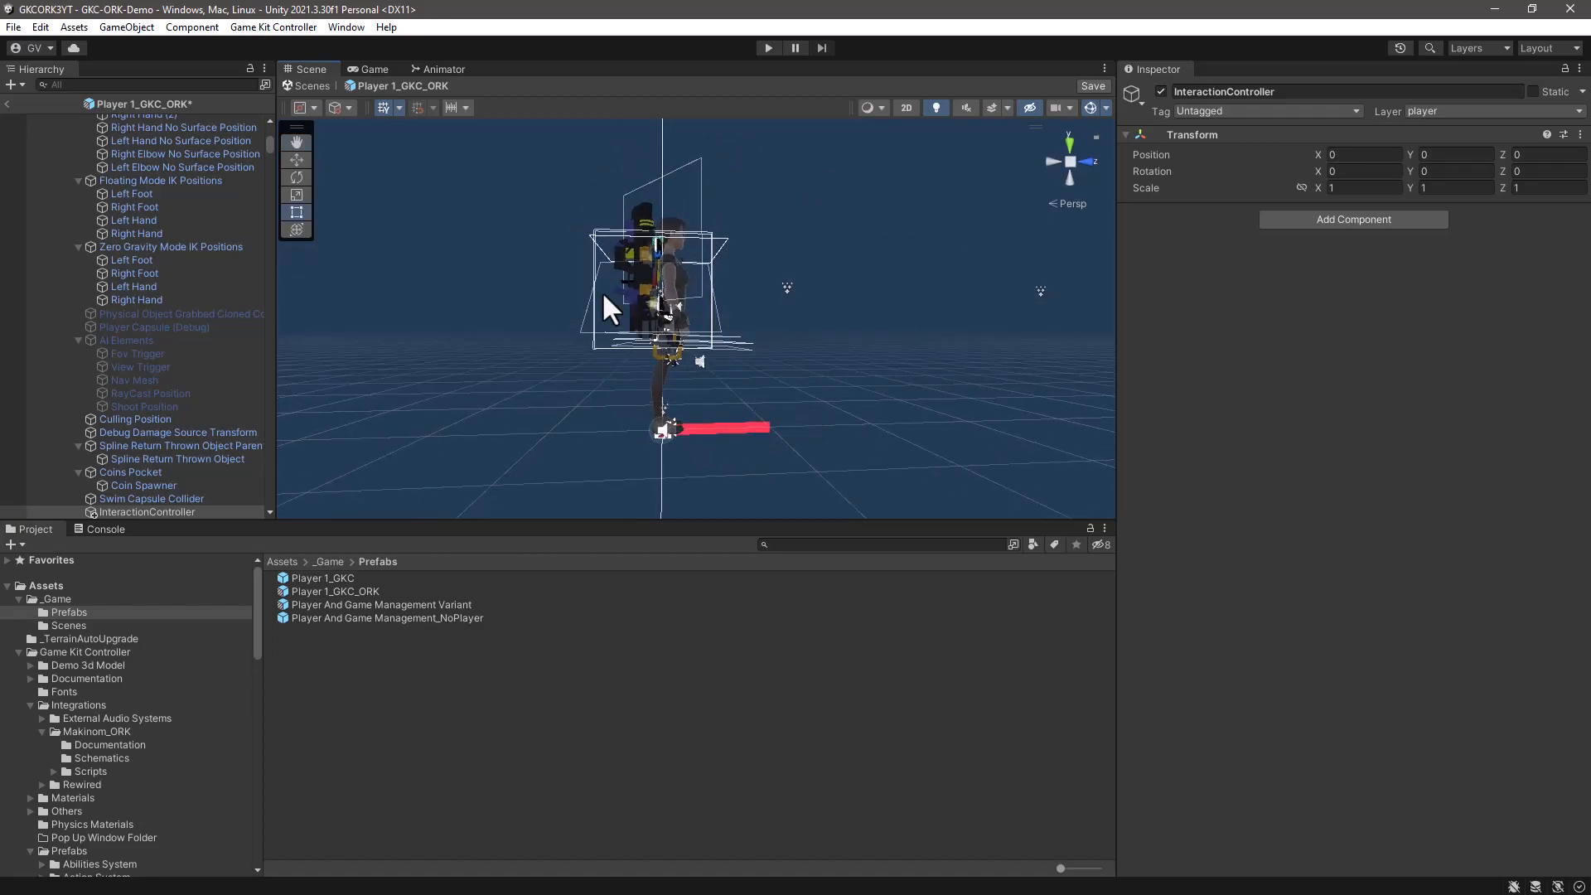
- Add the Interaction Controller 3D component to InteractionController using the Makinom Scene Wizard
{"action": "left_click", "coordinate": [91, 510]}
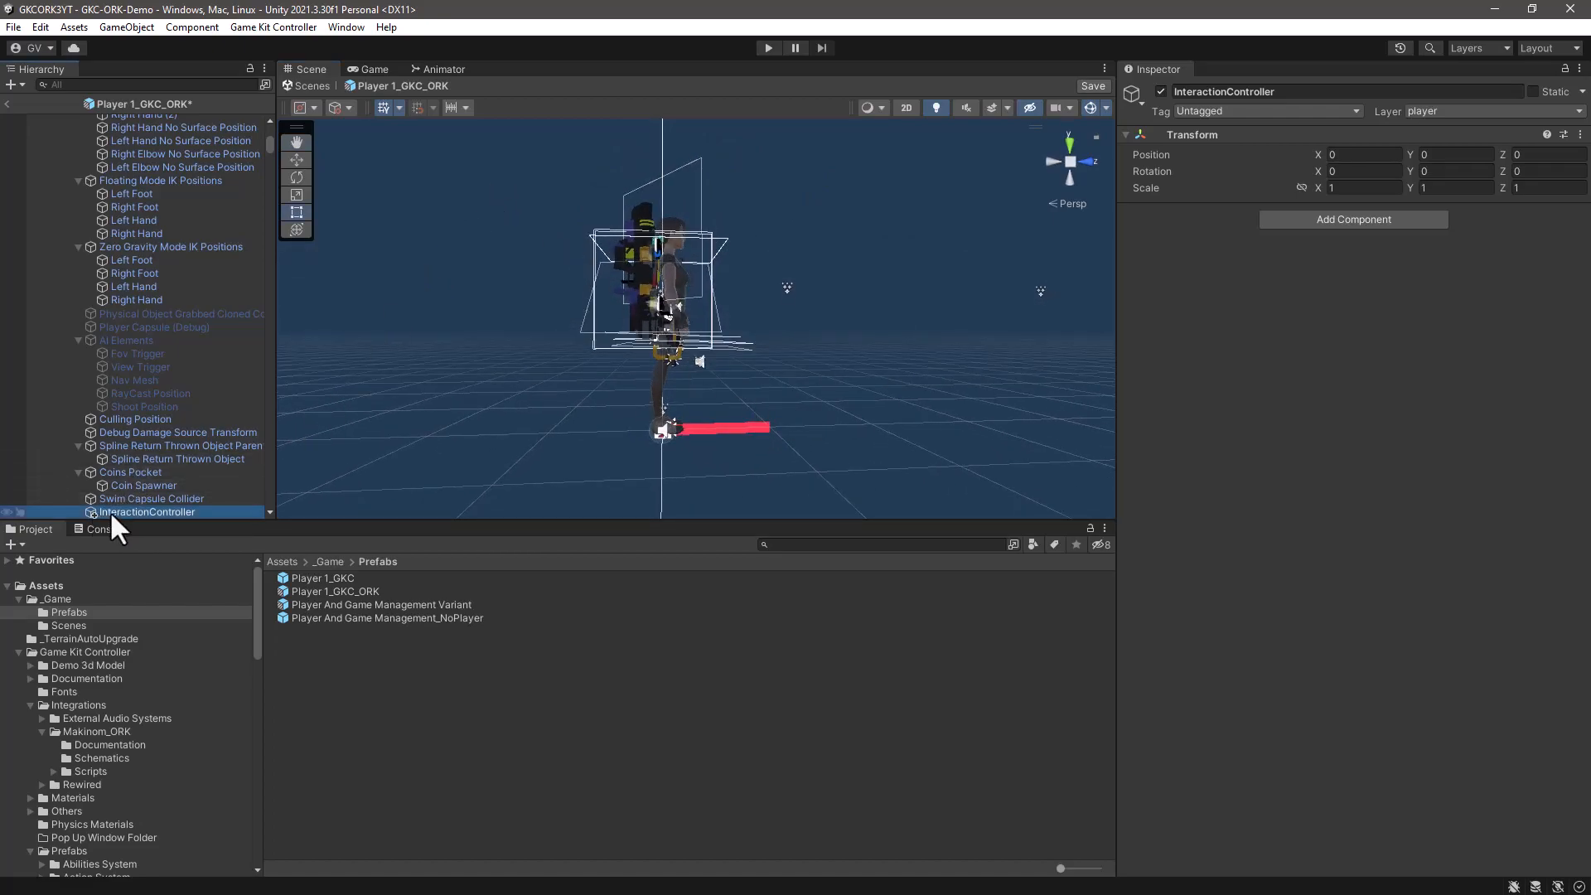
{"action": "left_click", "coordinate": [358, 21]}
{"action": "mouse_move", "coordinate": [353, 288]}
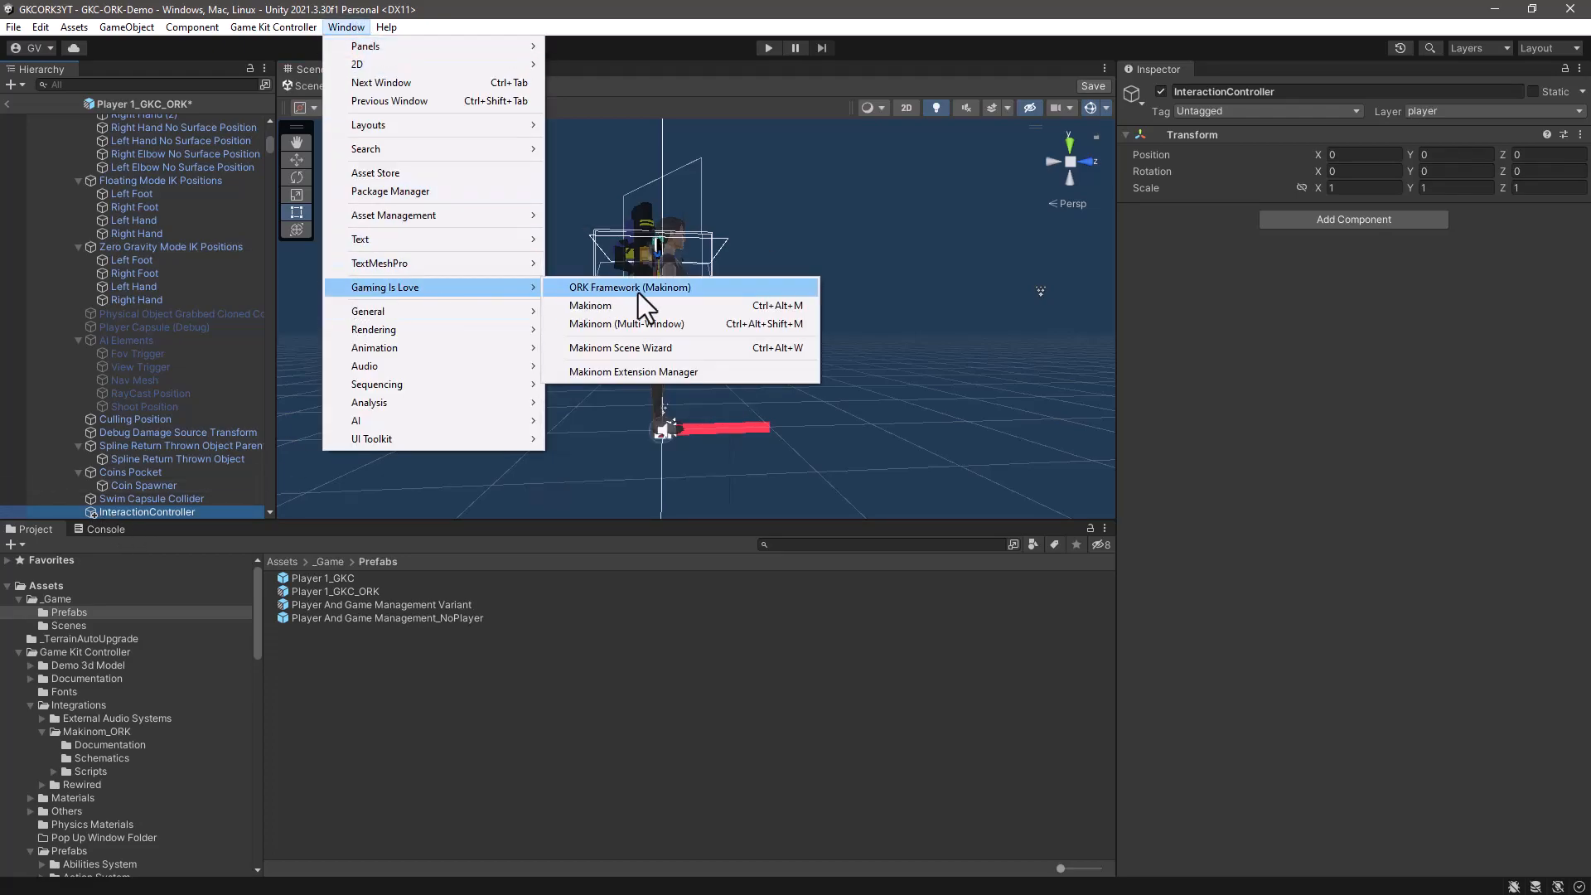
{"action": "left_click", "coordinate": [628, 348]}
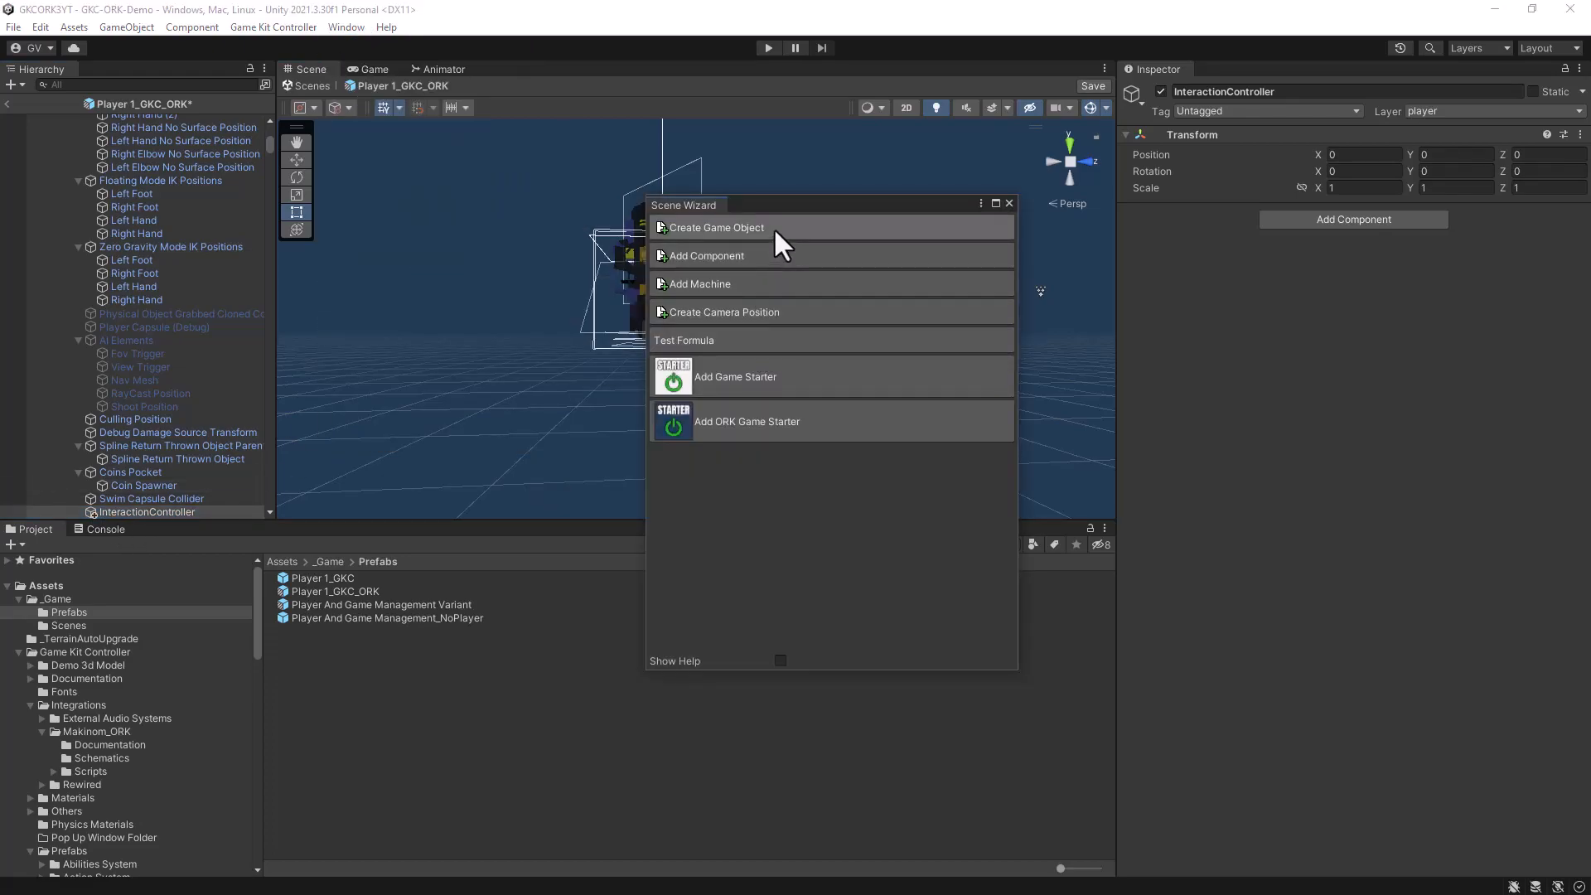
{"action": "left_click", "coordinate": [724, 253]}
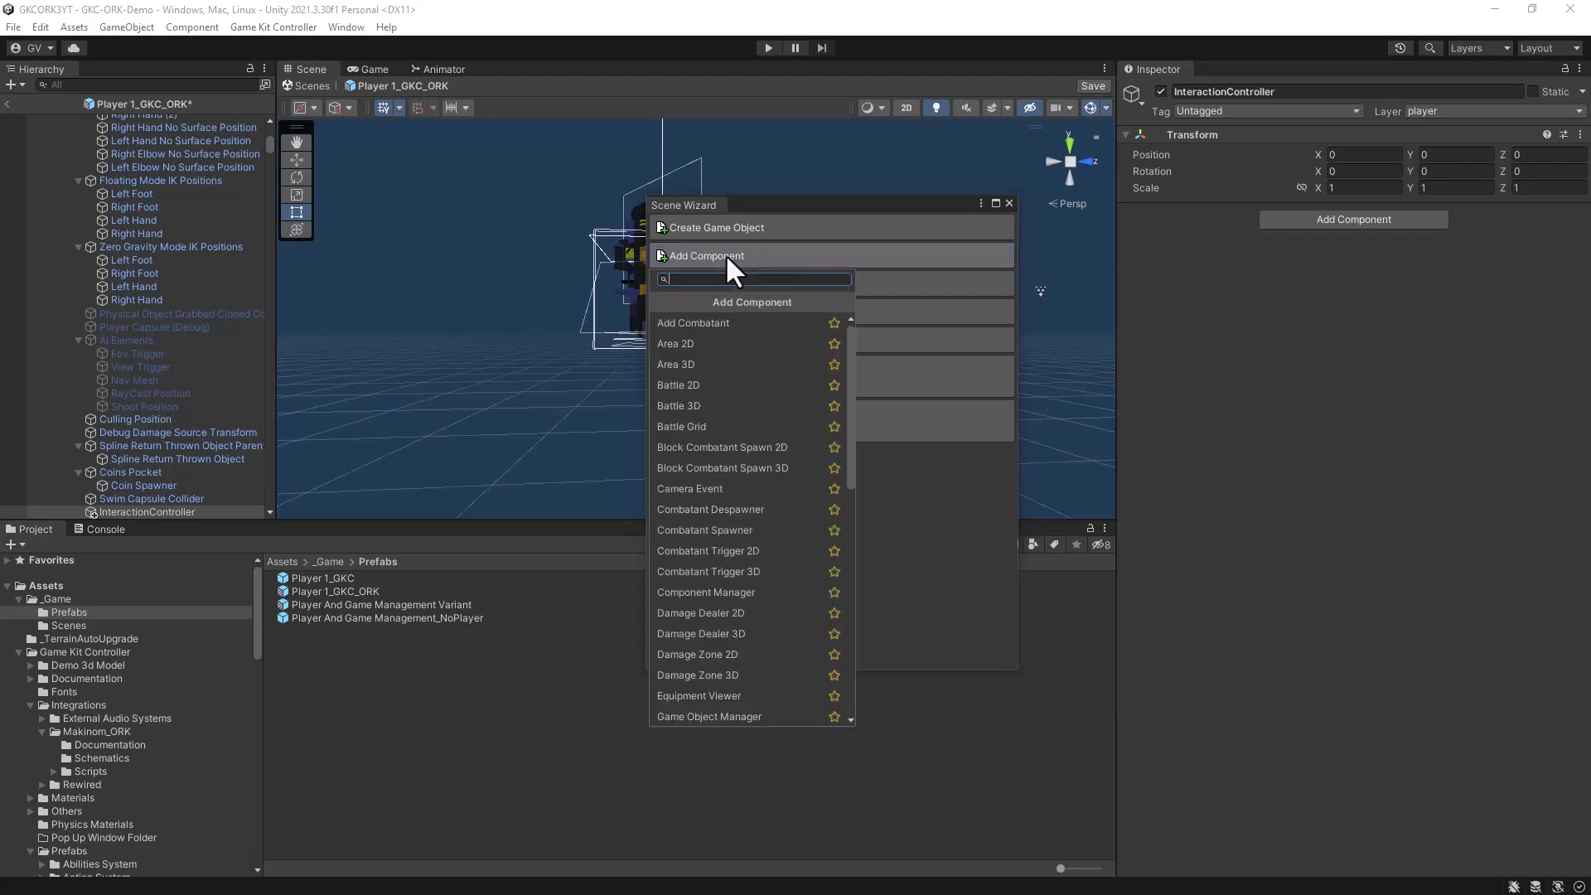
{"action": "type", "text": "inter"}
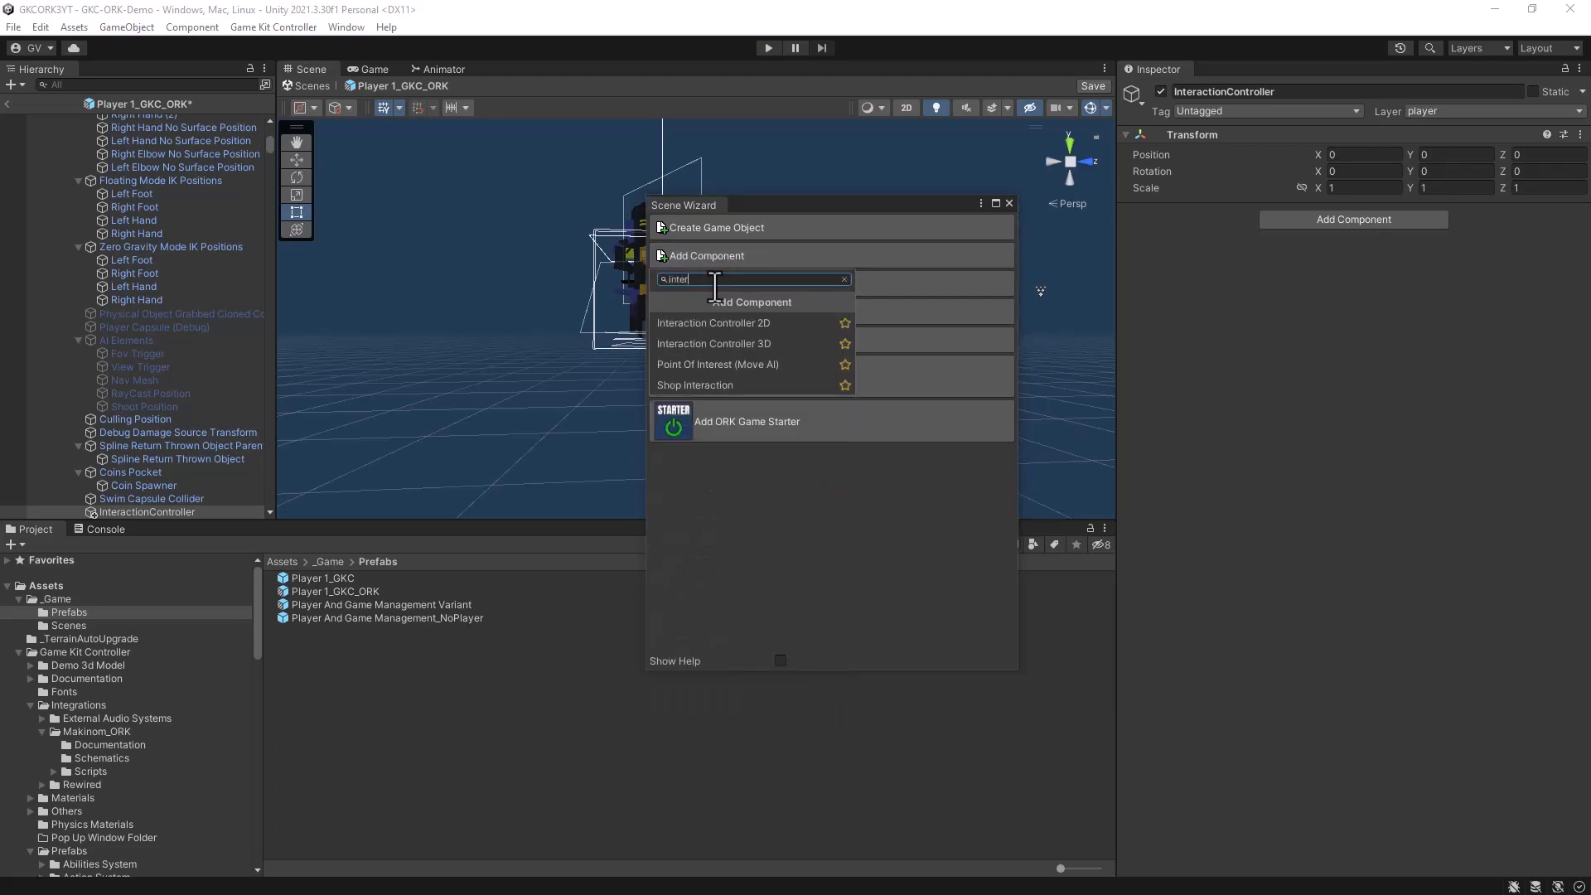
{"action": "left_click", "coordinate": [725, 344]}
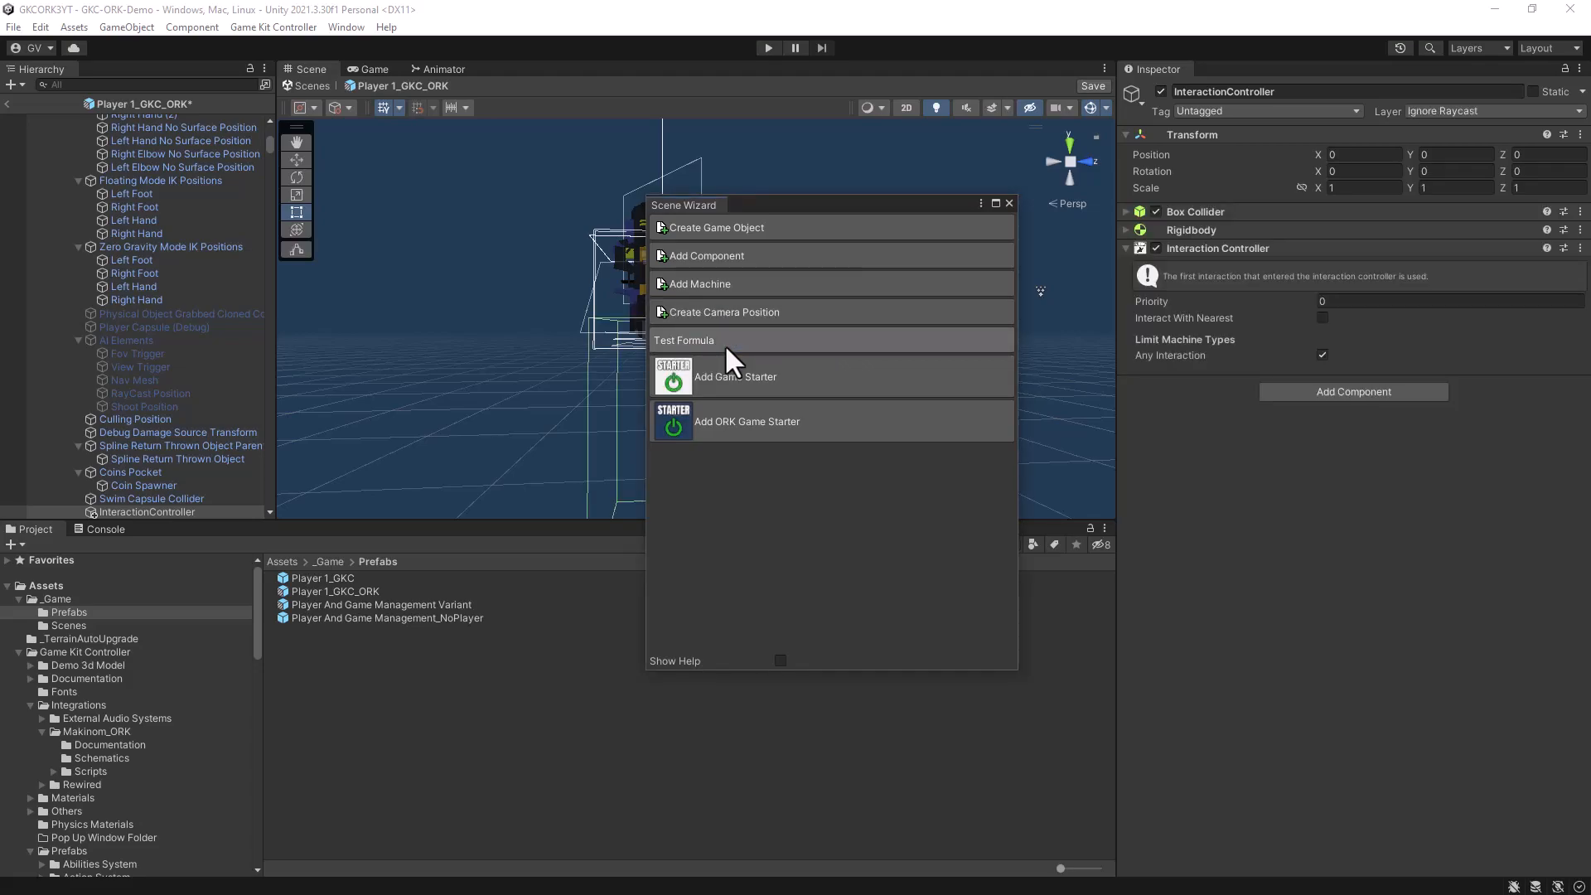
{"action": "left_click", "coordinate": [1009, 204]}
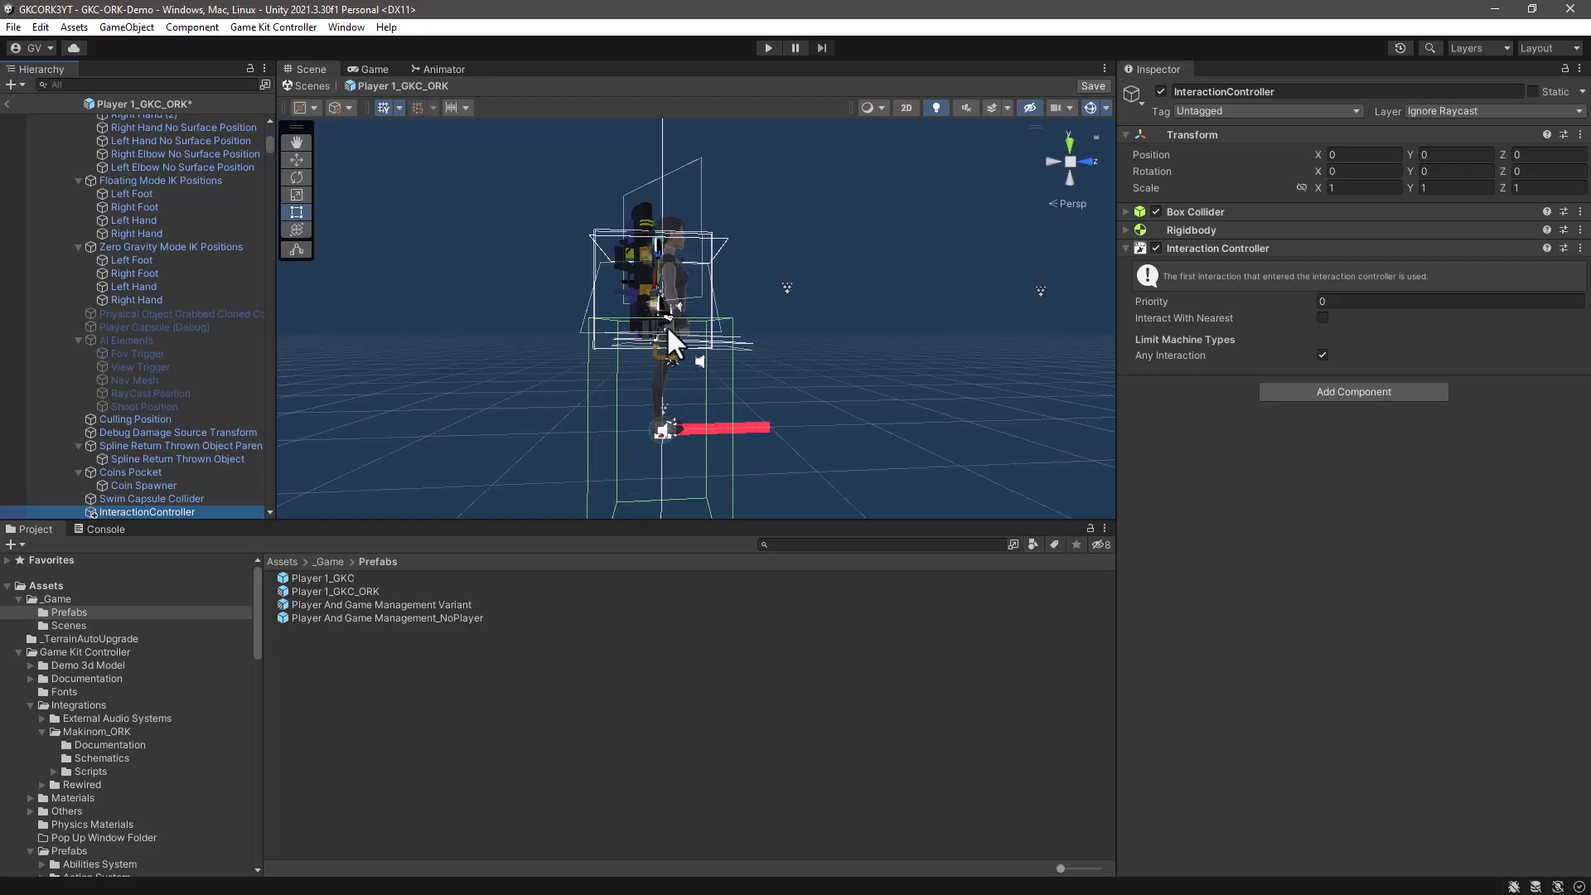
- Set InteractionController's position to Y 1 and Z 1, and enable Interact With Nearest
{"action": "left_click", "coordinate": [1473, 156]}
{"action": "type", "text": "1"}
{"action": "left_click", "coordinate": [1557, 156]}
{"action": "type", "text": "1"}
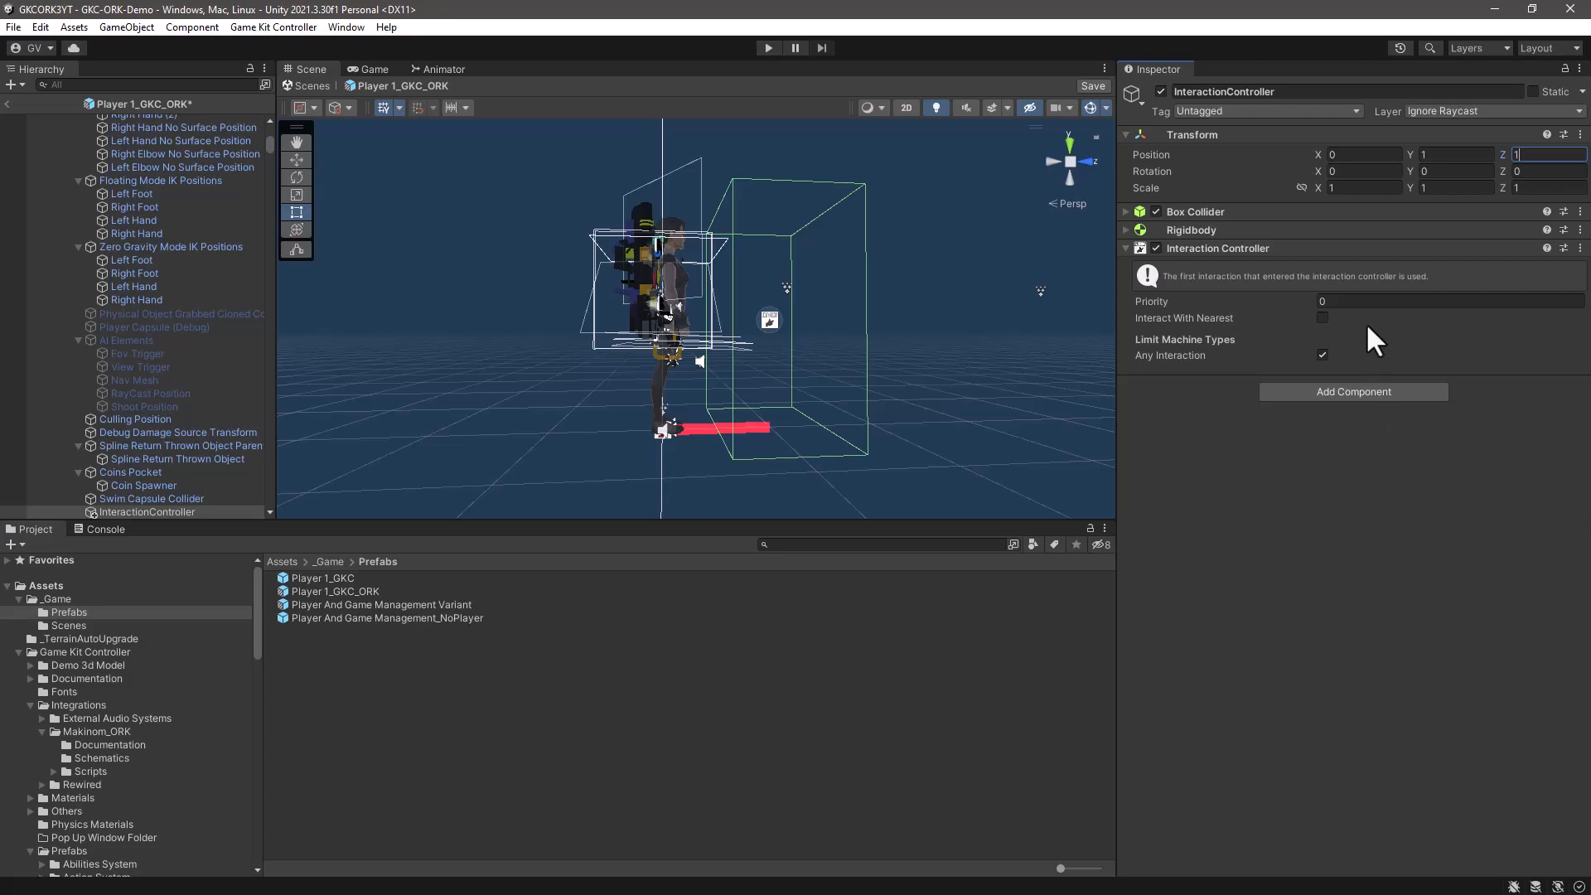
{"action": "left_click", "coordinate": [1321, 316]}
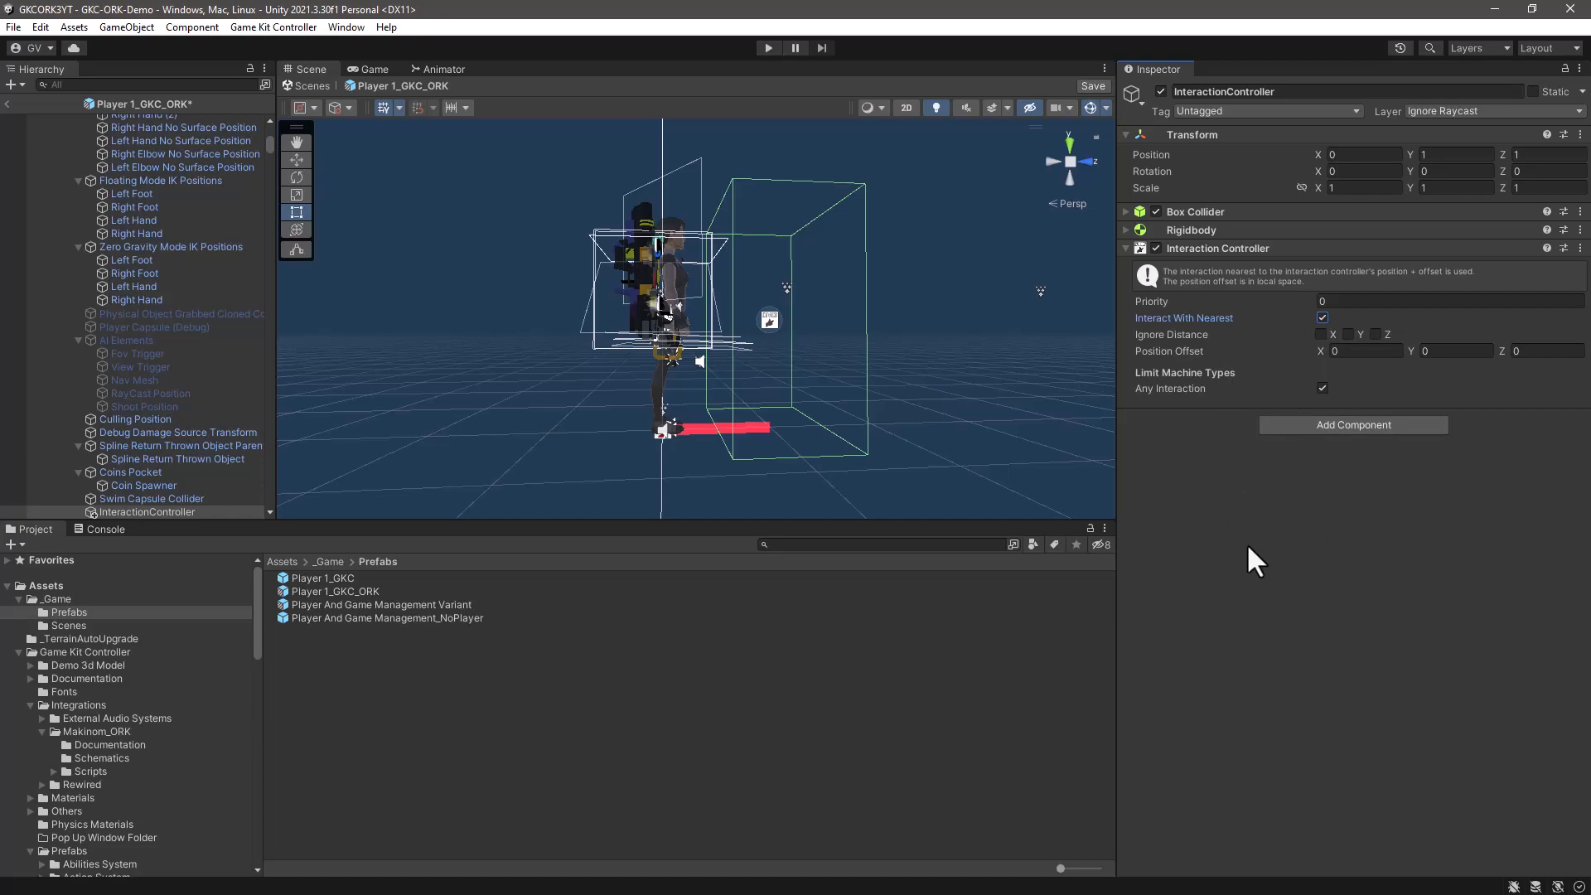
- Collapse all components on the Character object and add the Pause Game Handler Makinom script to it
{"action": "scroll", "coordinate": [177, 242], "scroll_direction": "down", "scroll_amount": 10}
{"action": "scroll", "coordinate": [199, 247], "scroll_direction": "up", "scroll_amount": 15}
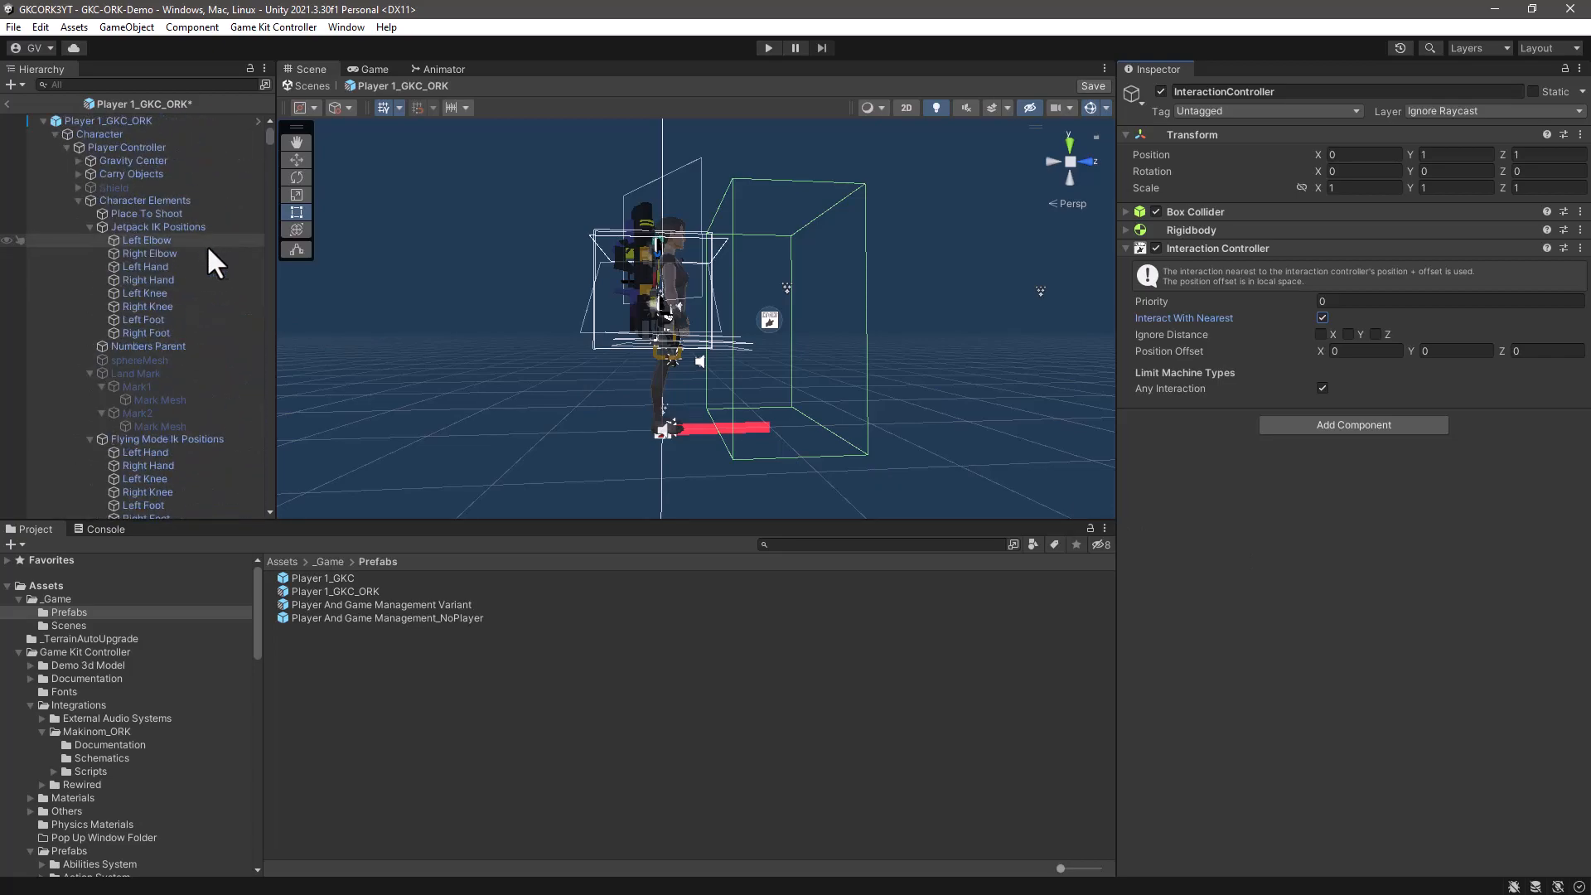
{"action": "left_click", "coordinate": [102, 132]}
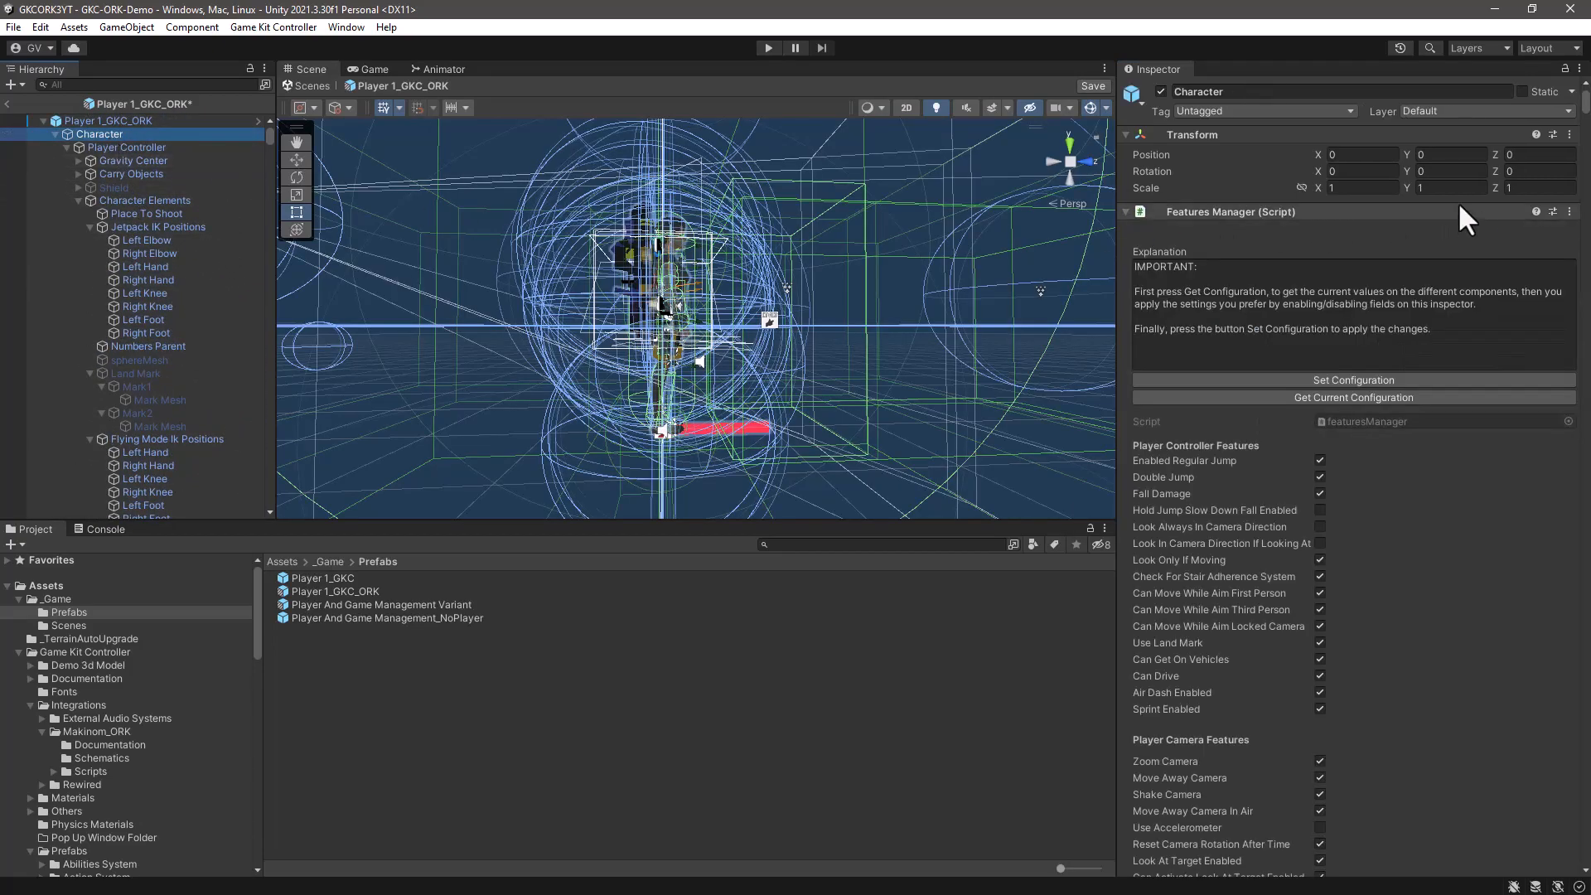
{"action": "right_click", "coordinate": [1450, 211]}
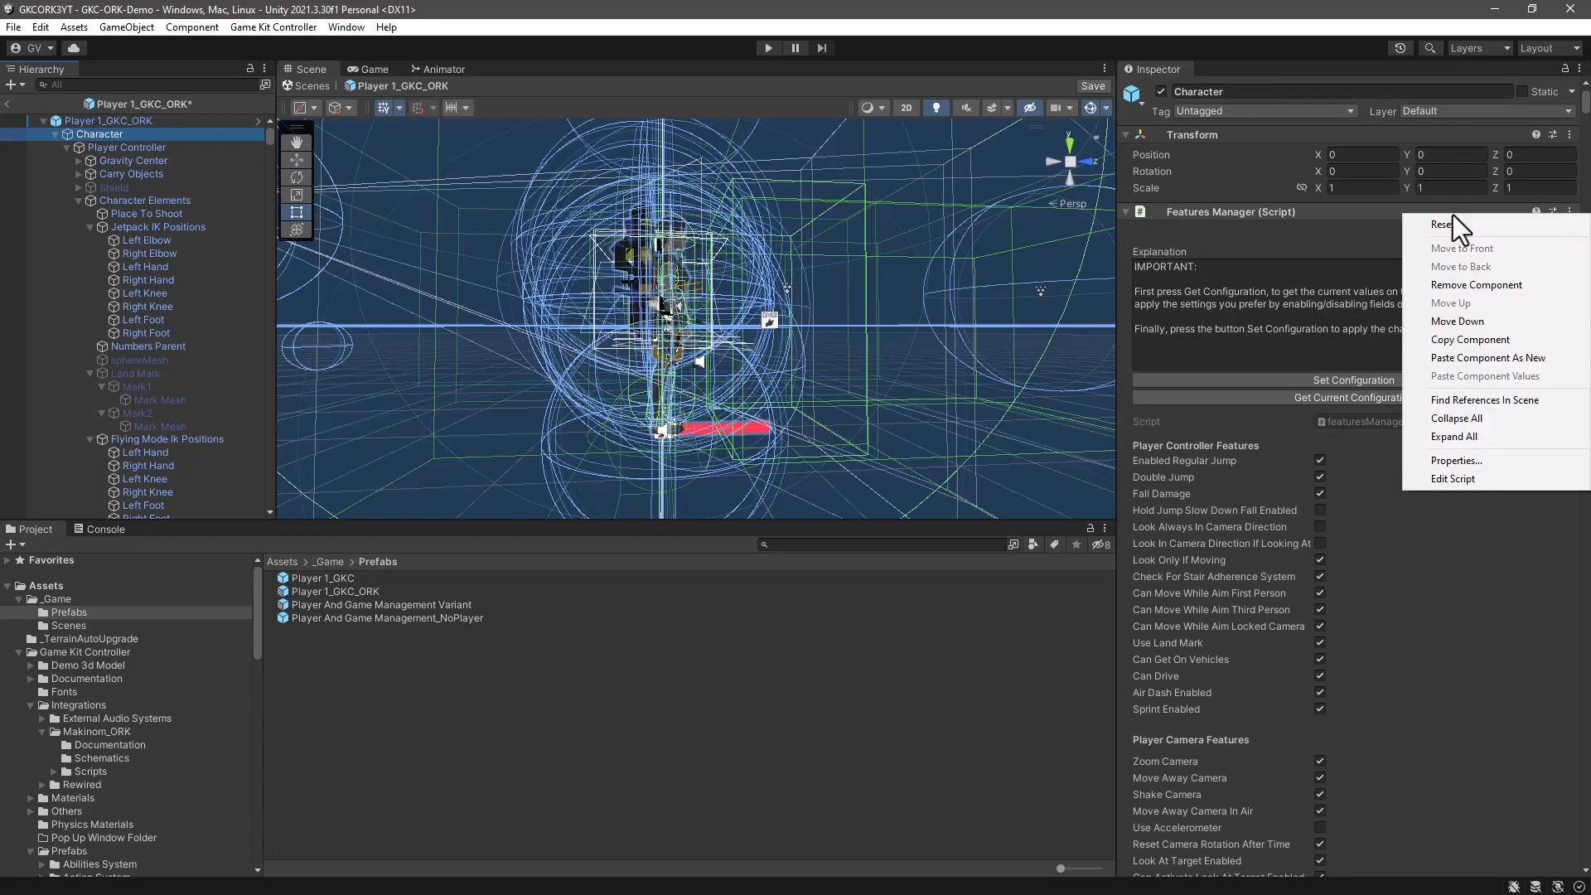
{"action": "left_click", "coordinate": [1442, 418]}
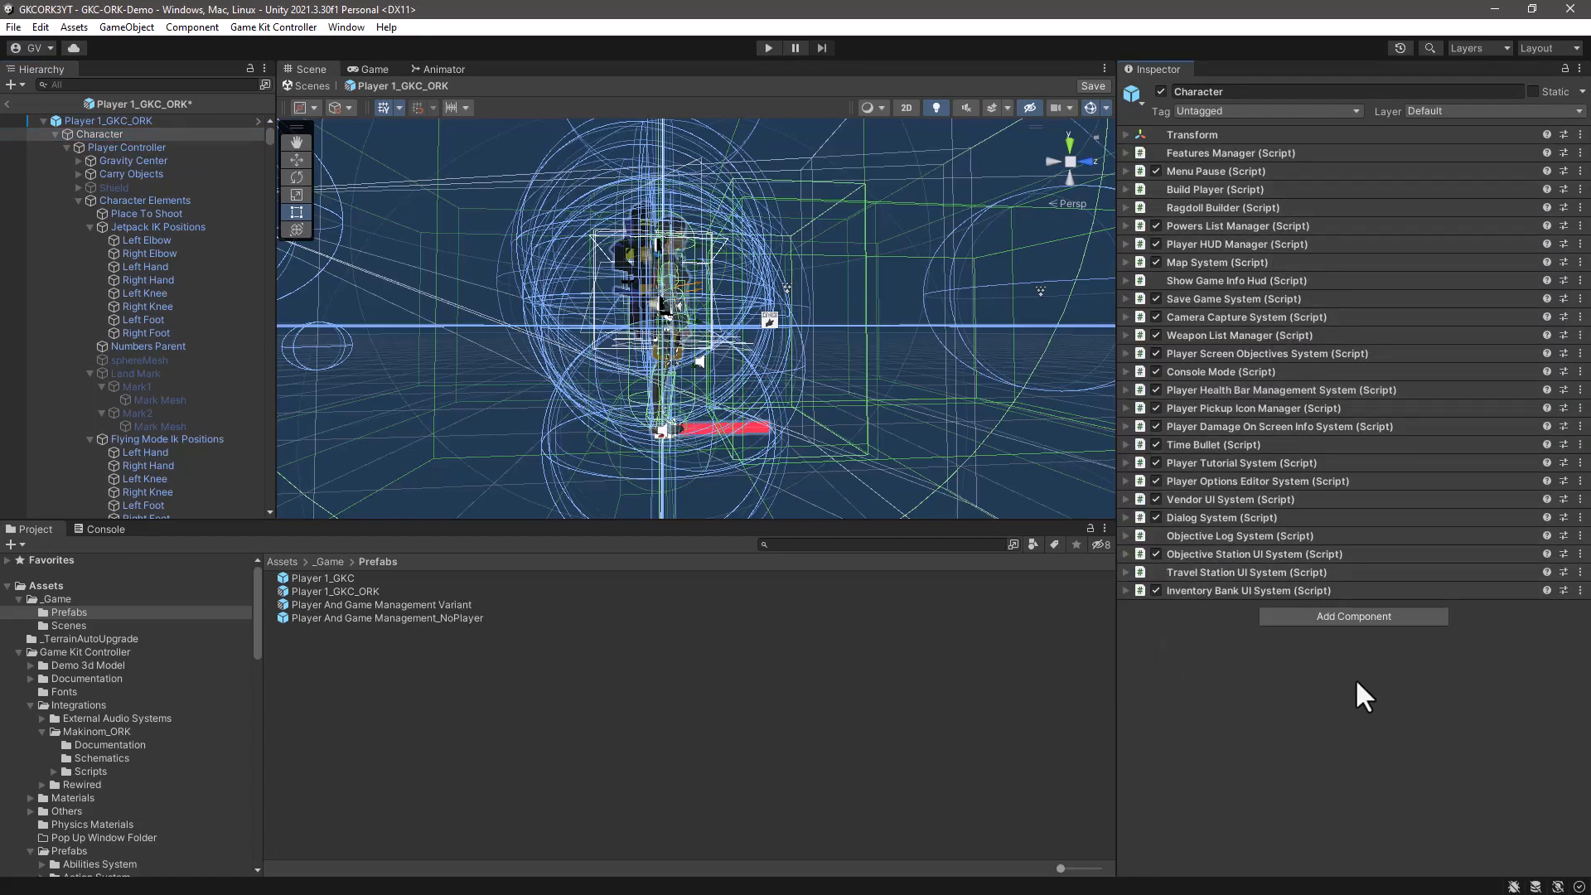
{"action": "left_click", "coordinate": [1356, 615]}
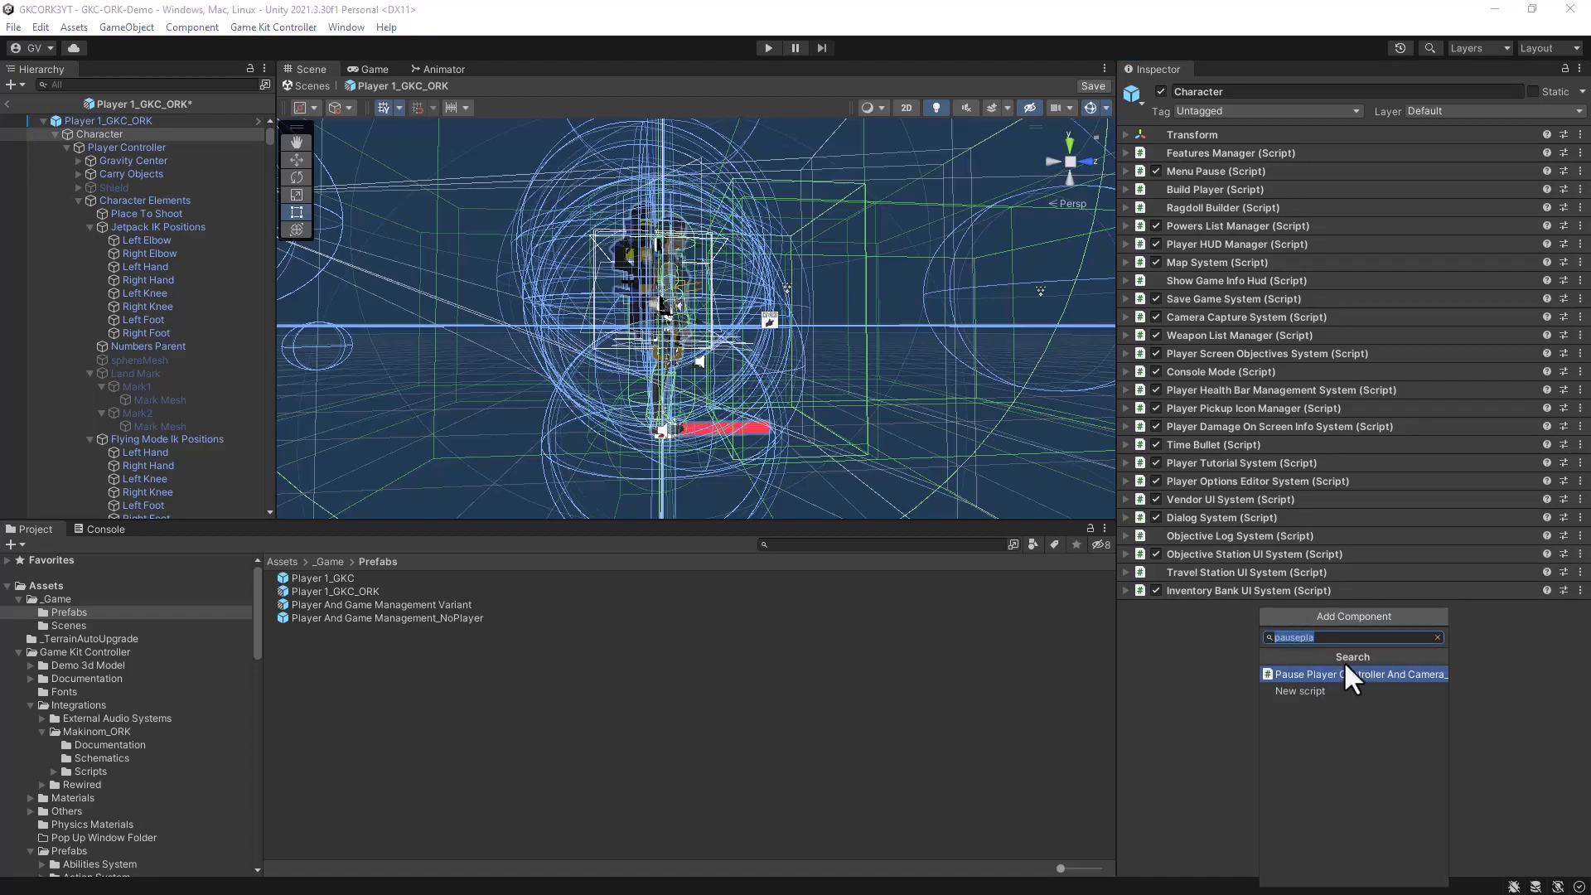
{"action": "type", "text": "pause"}
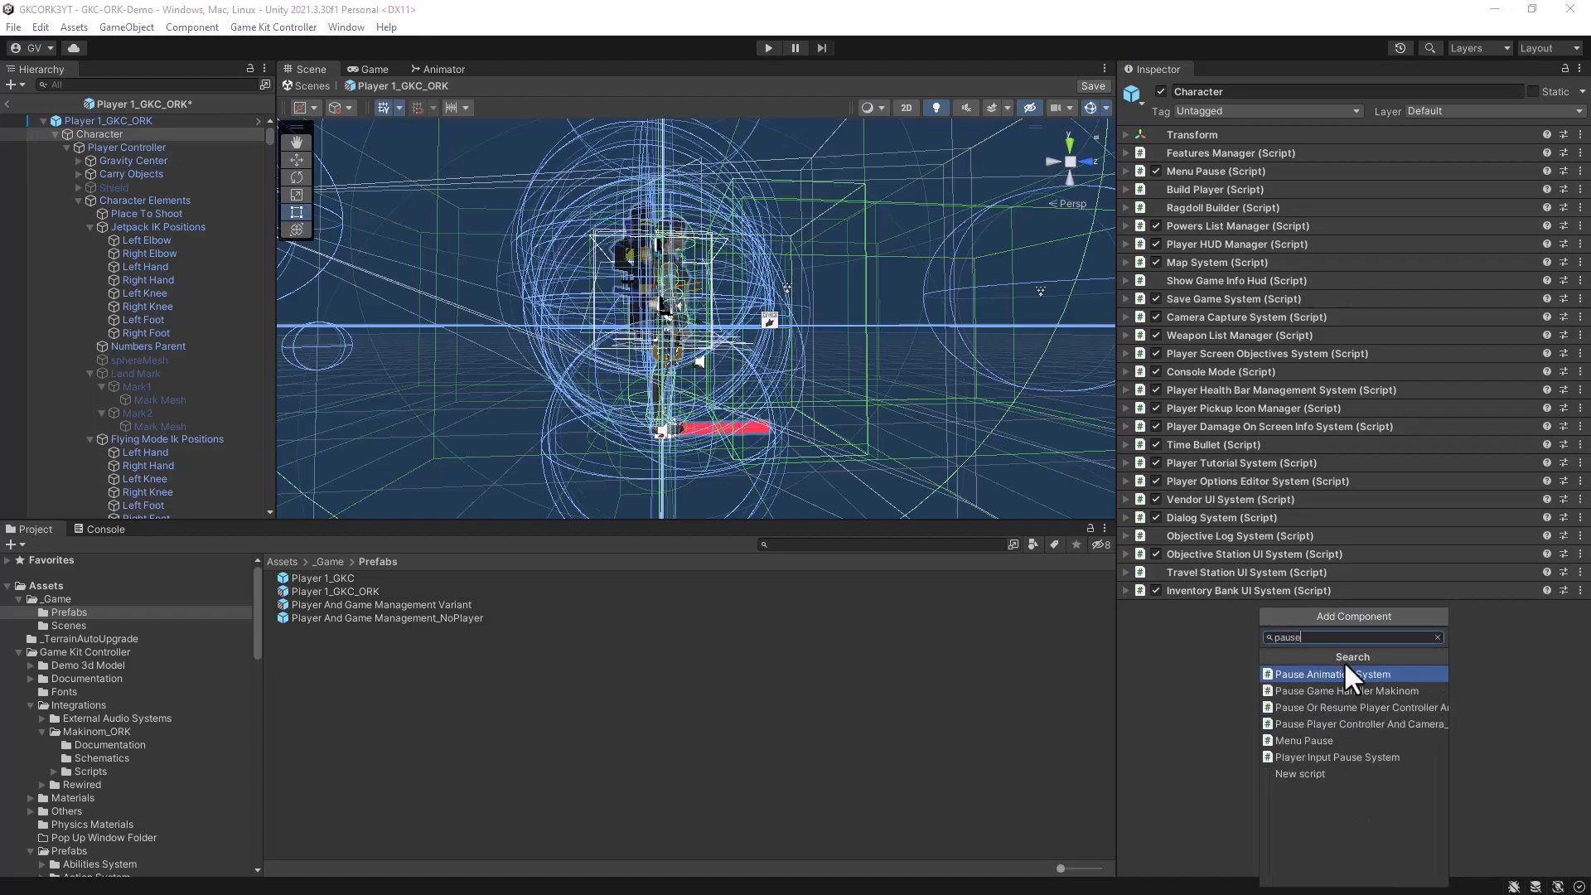
{"action": "type", "text": " game"}
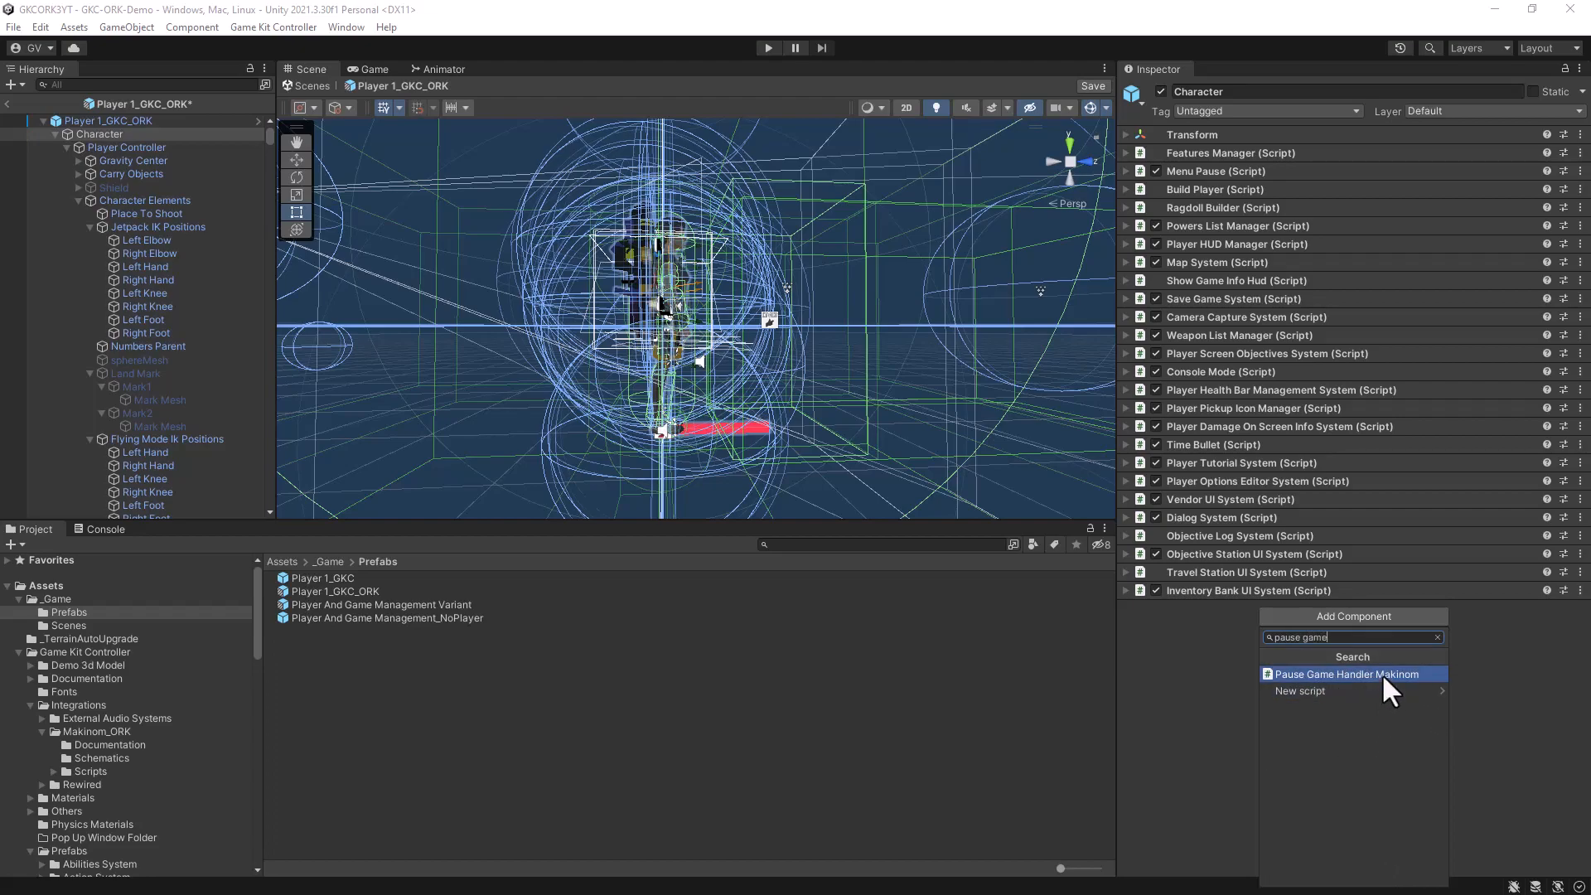
{"action": "left_click", "coordinate": [1381, 673]}
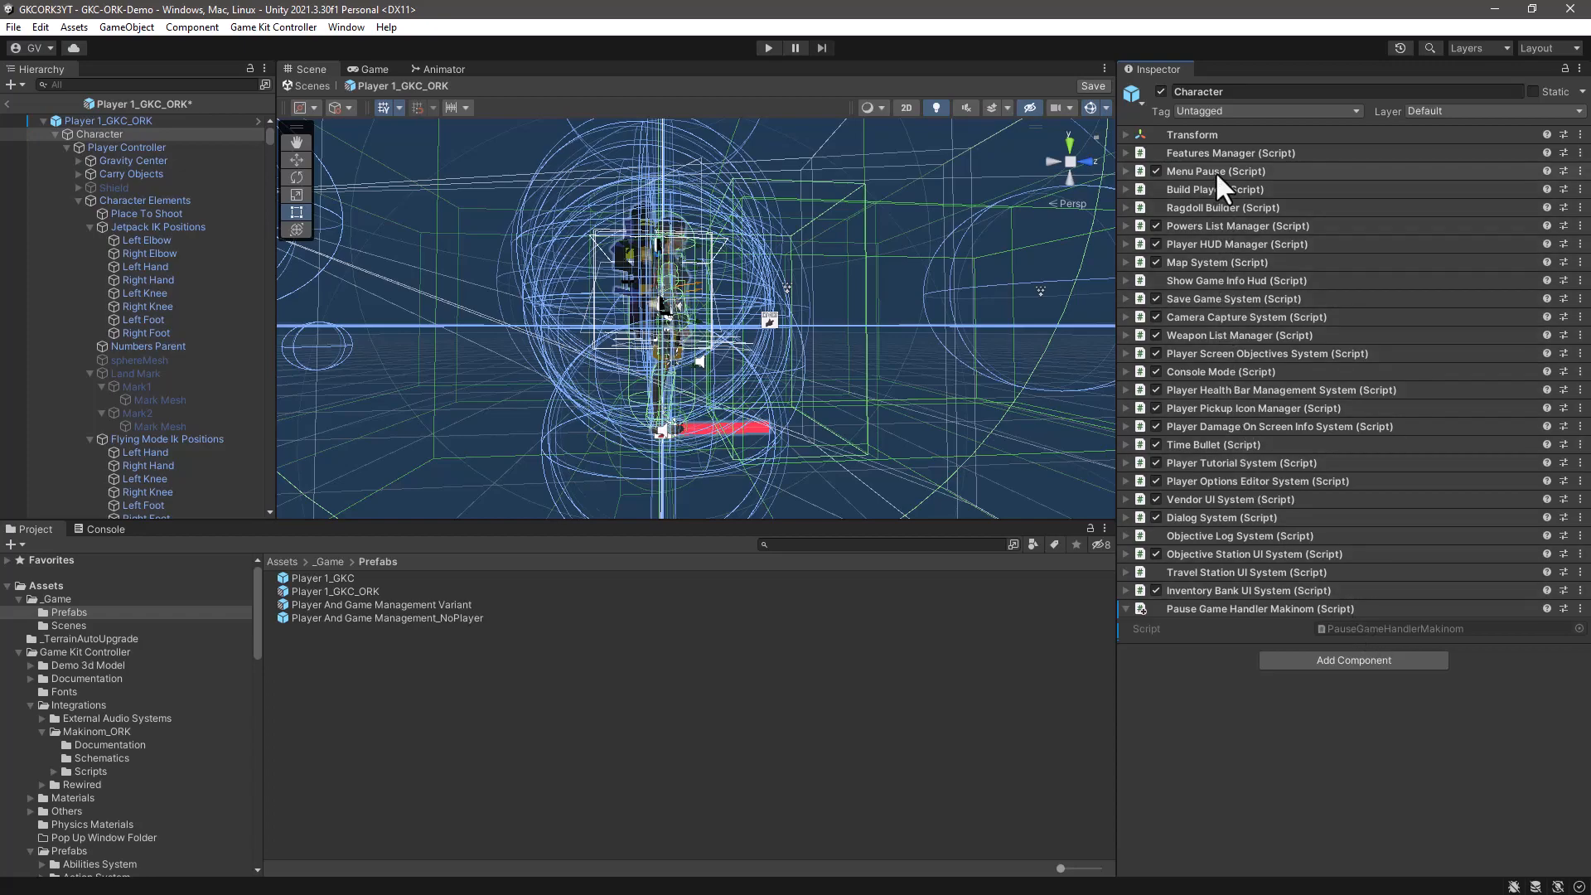
- Enable Use Events On Pause Resume in the Character's Menu Pause script
{"action": "left_click", "coordinate": [1123, 170]}
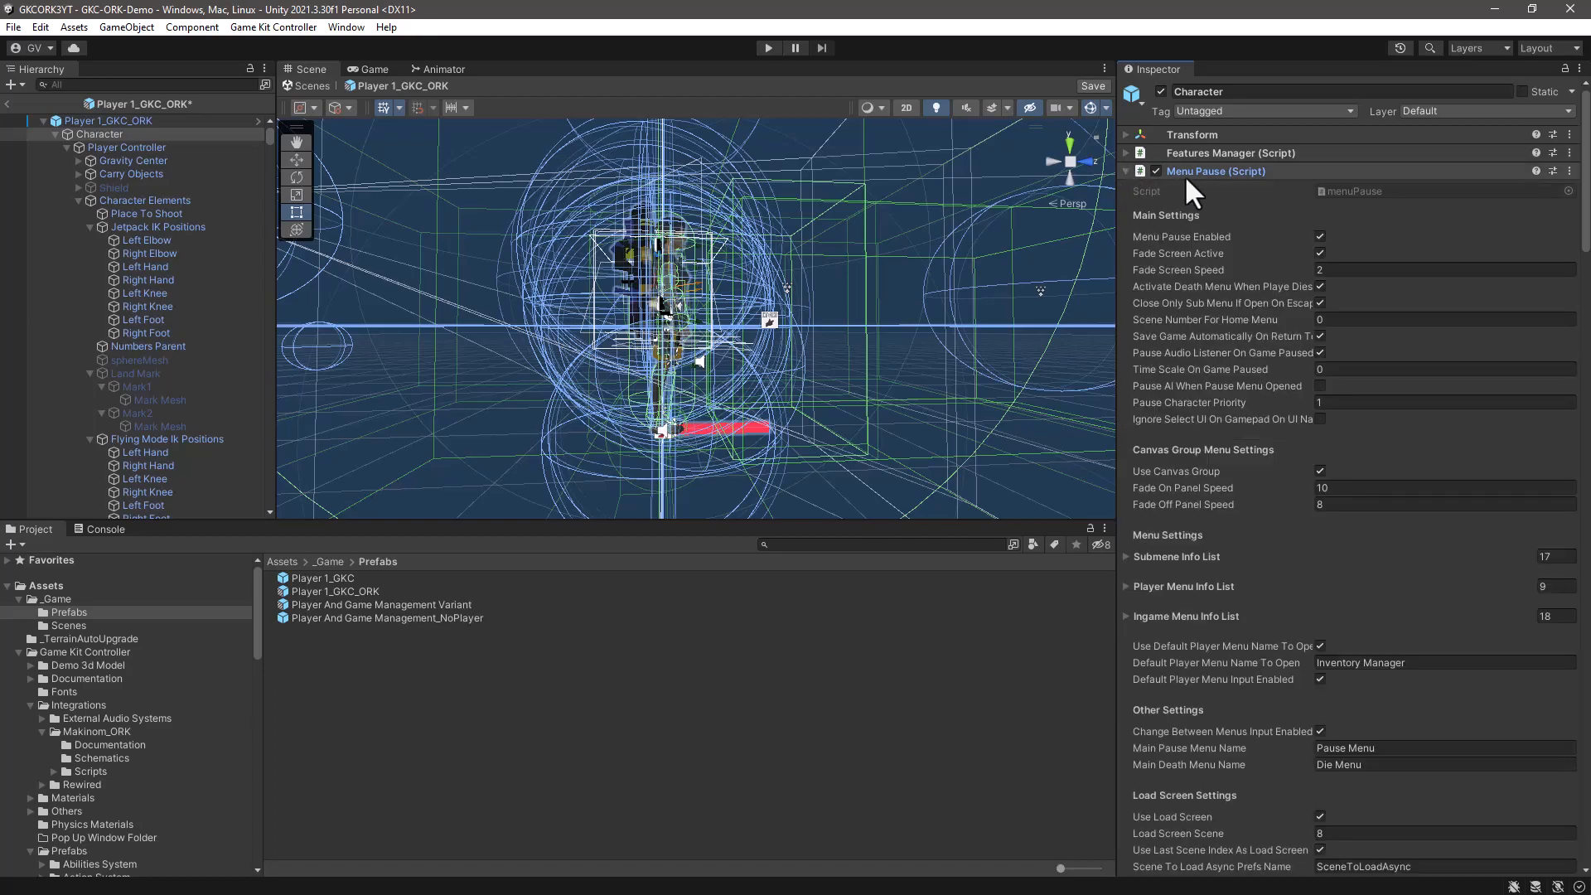
{"action": "scroll", "coordinate": [1236, 254], "scroll_direction": "down", "scroll_amount": 15}
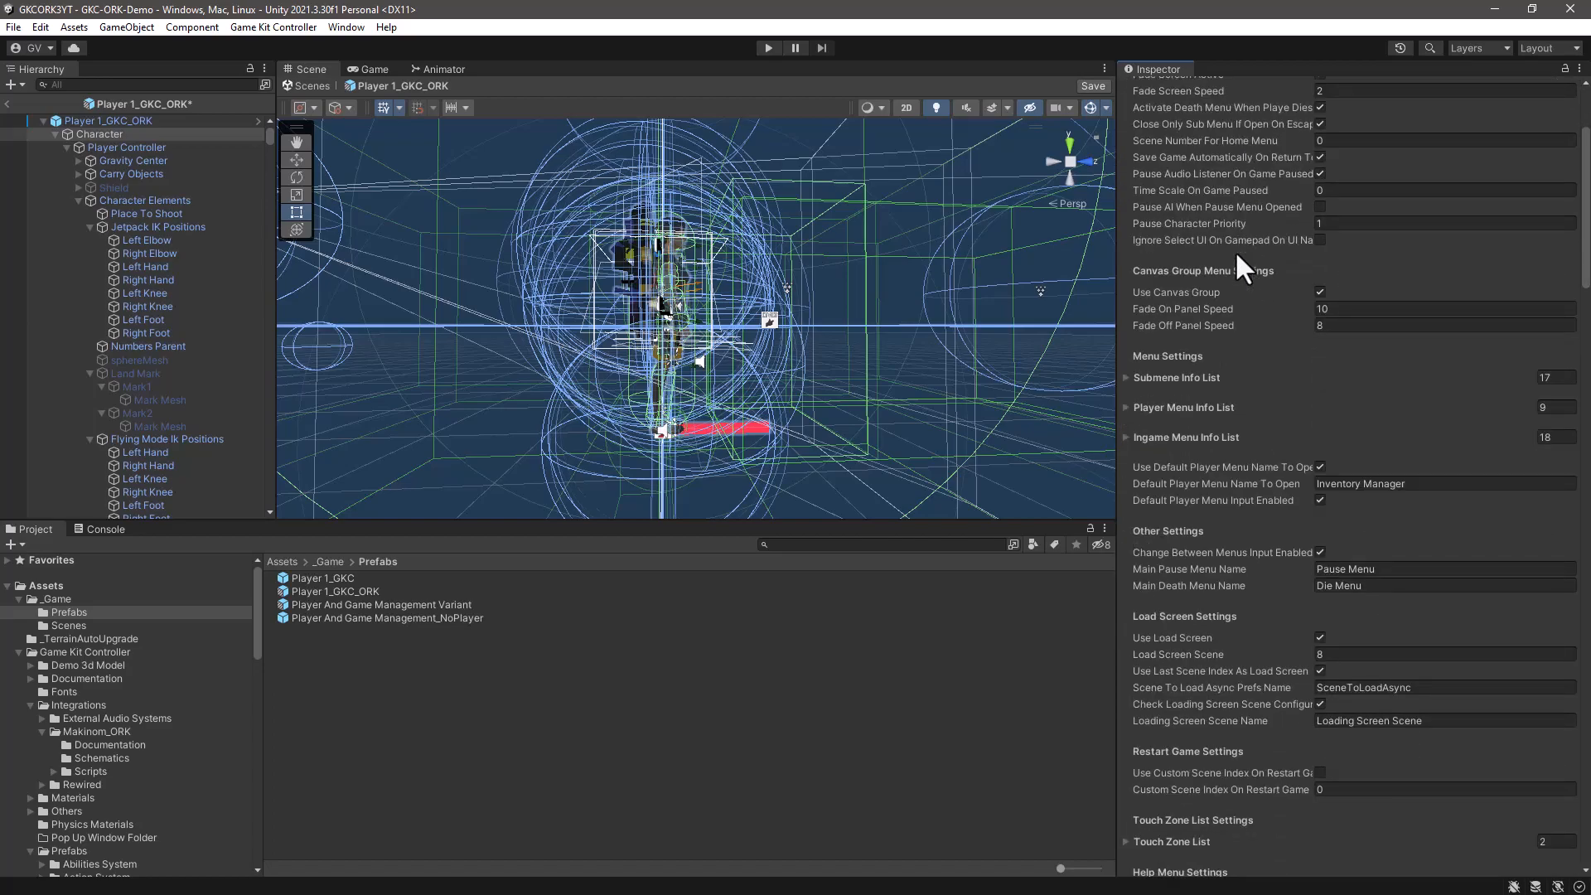
{"action": "scroll", "coordinate": [1234, 250], "scroll_direction": "down", "scroll_amount": 15}
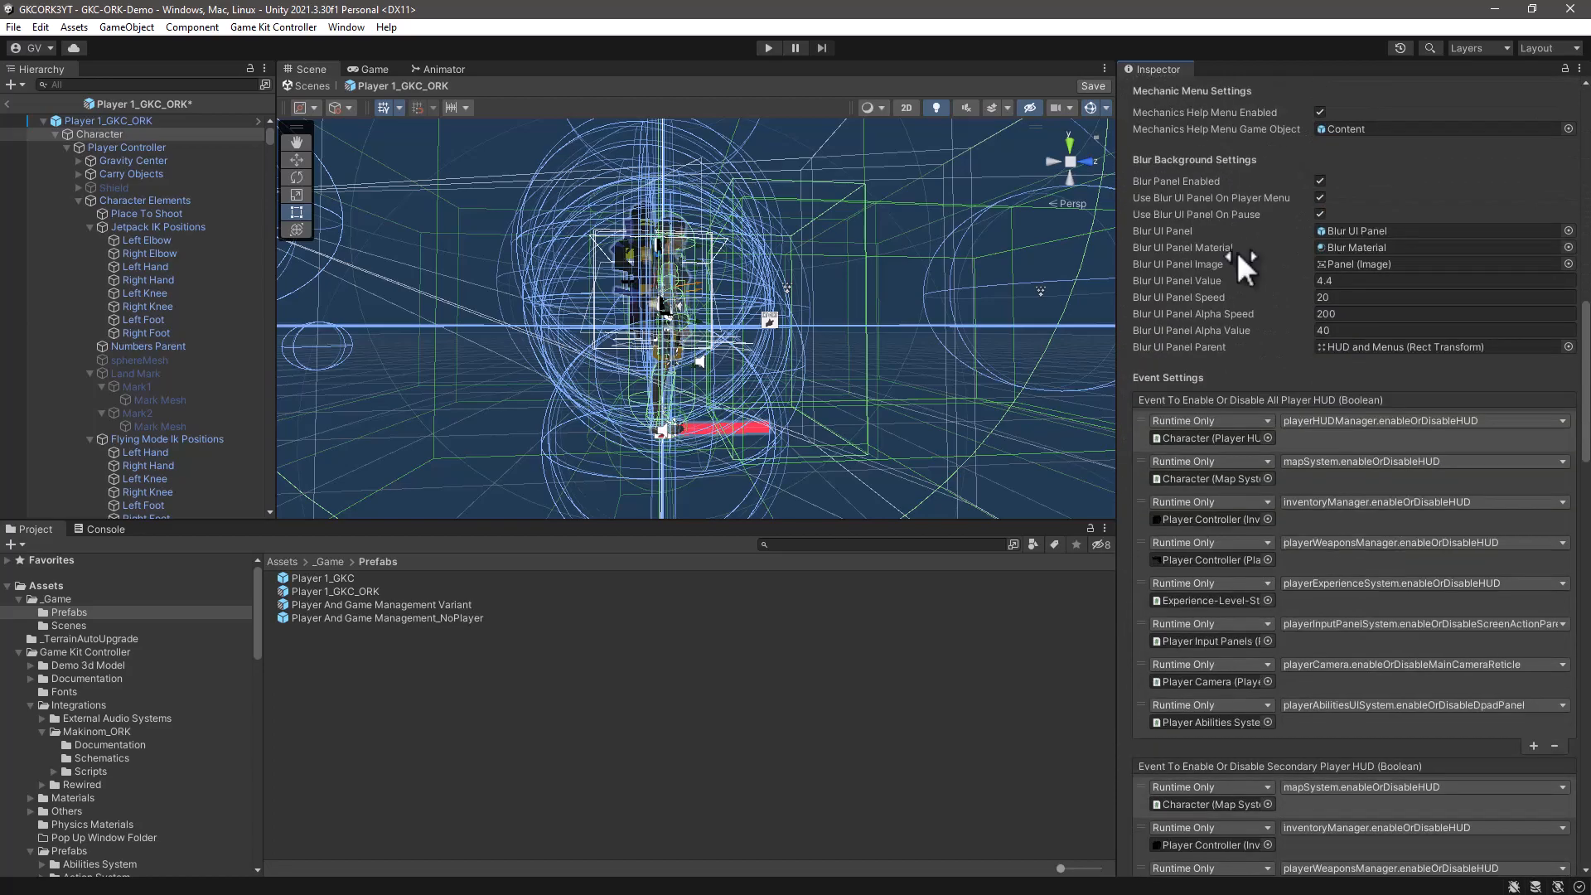
{"action": "scroll", "coordinate": [1251, 208], "scroll_direction": "up", "scroll_amount": 3}
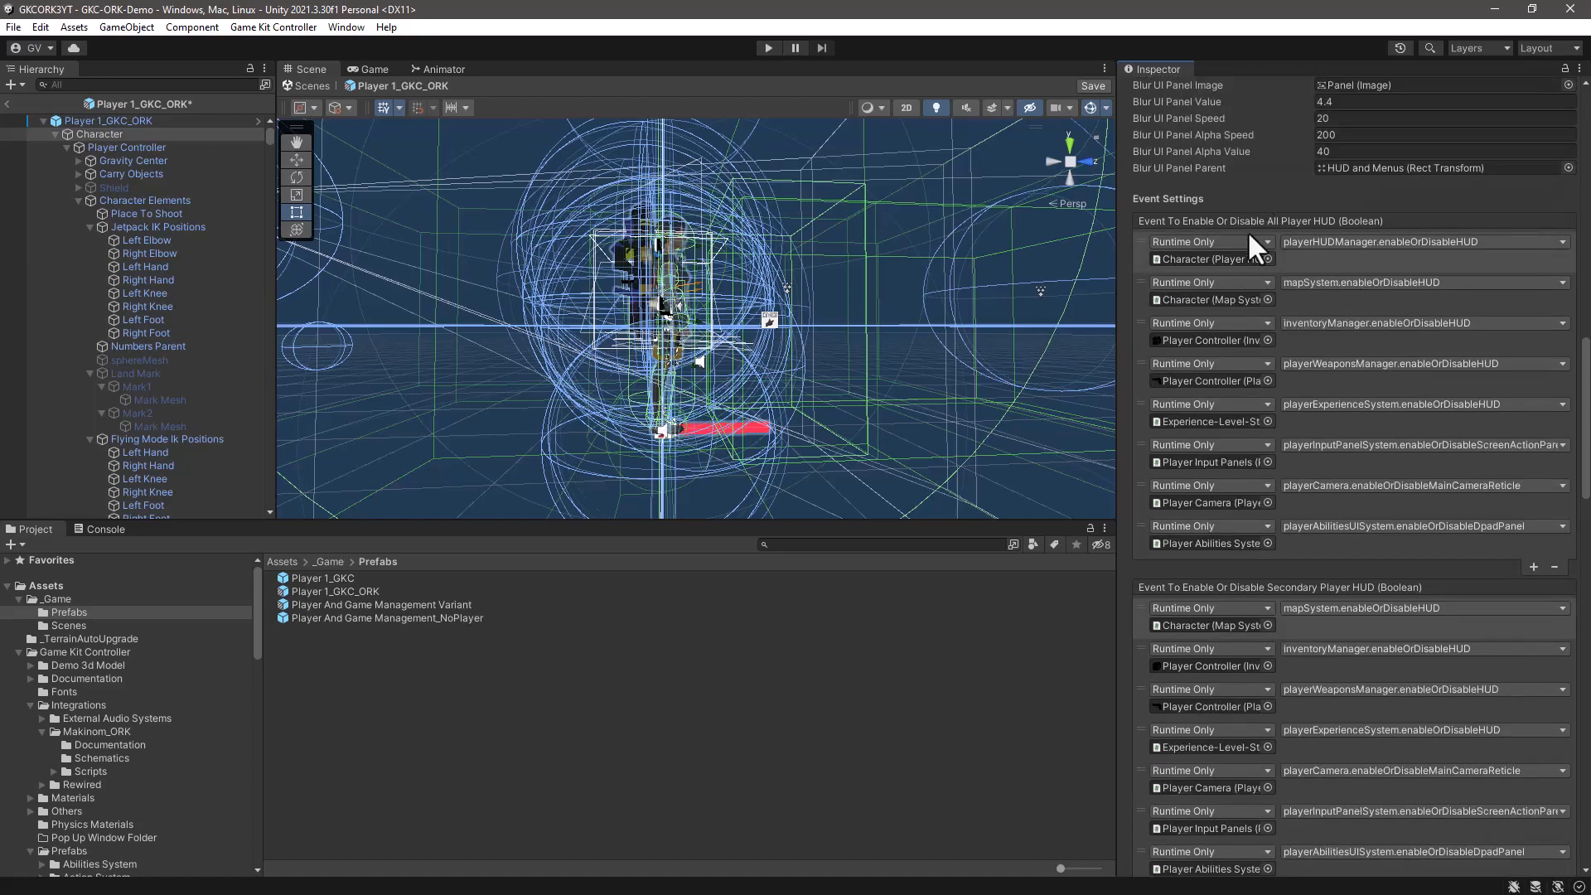
{"action": "scroll", "coordinate": [1260, 366], "scroll_direction": "down", "scroll_amount": 20}
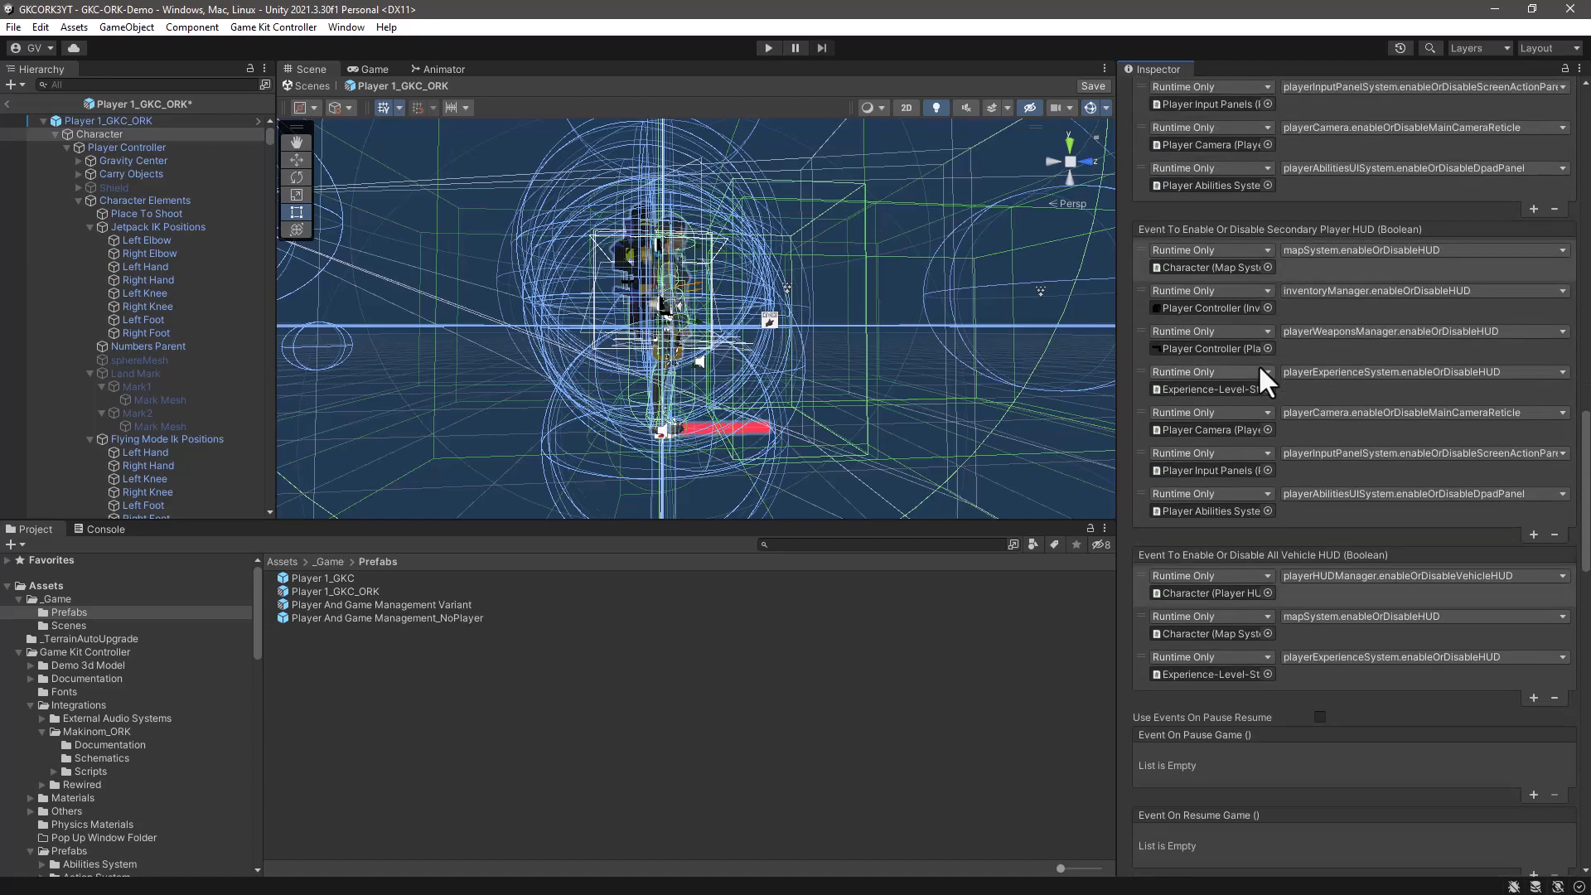
{"action": "scroll", "coordinate": [1258, 364], "scroll_direction": "down", "scroll_amount": 3}
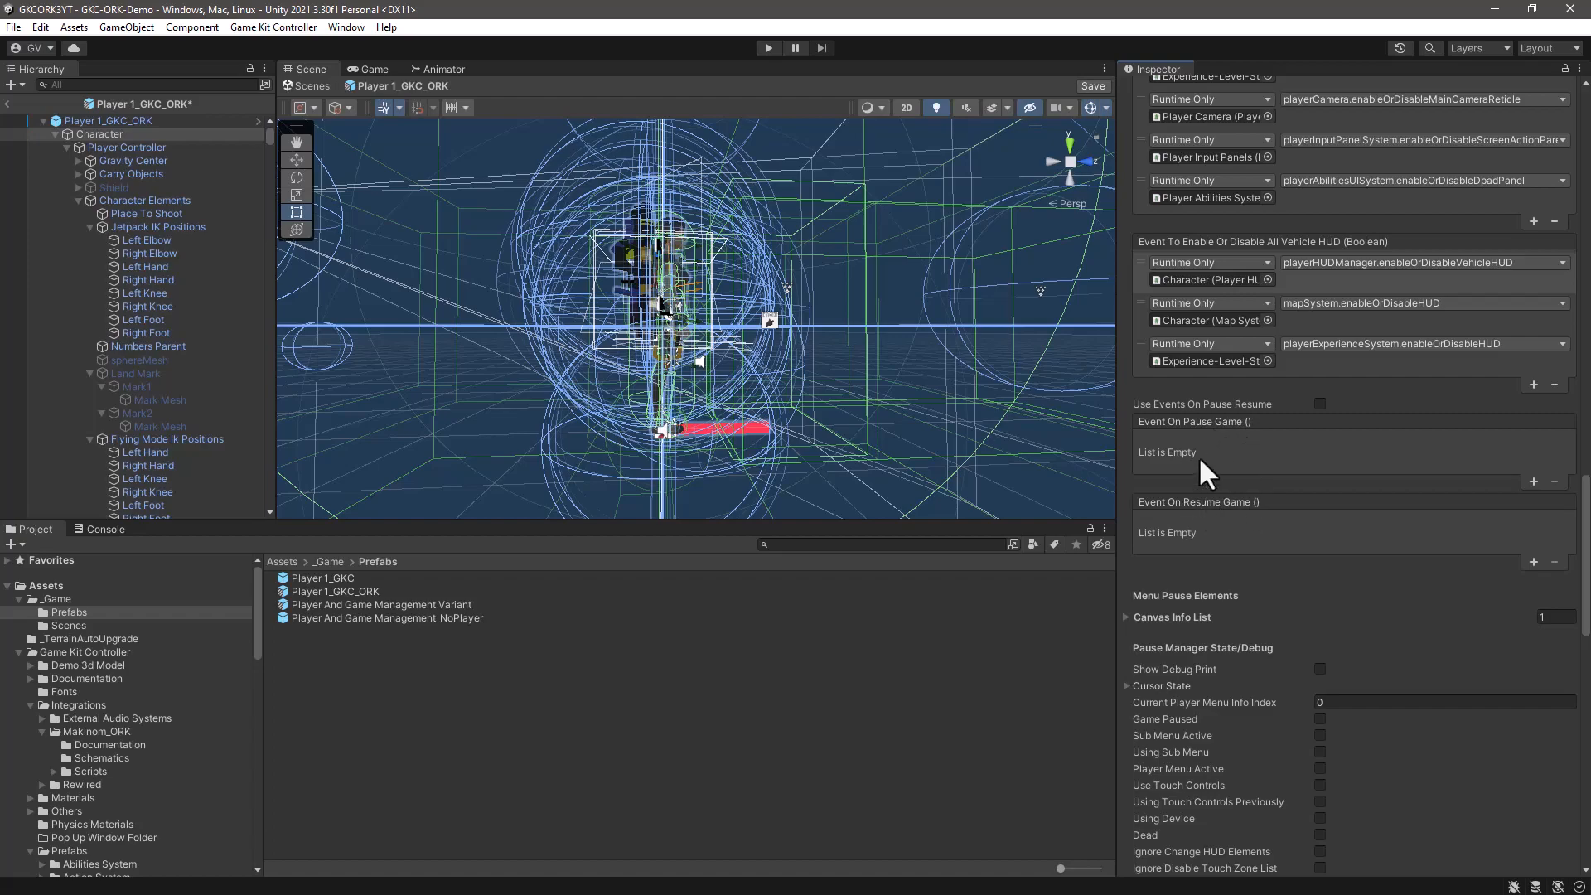
{"action": "left_click", "coordinate": [1321, 404]}
- Add an Event On Pause Game entry that targets the Character object and calls PauseGameHandlerMakinom.PauseGame
{"action": "left_click", "coordinate": [1534, 481]}
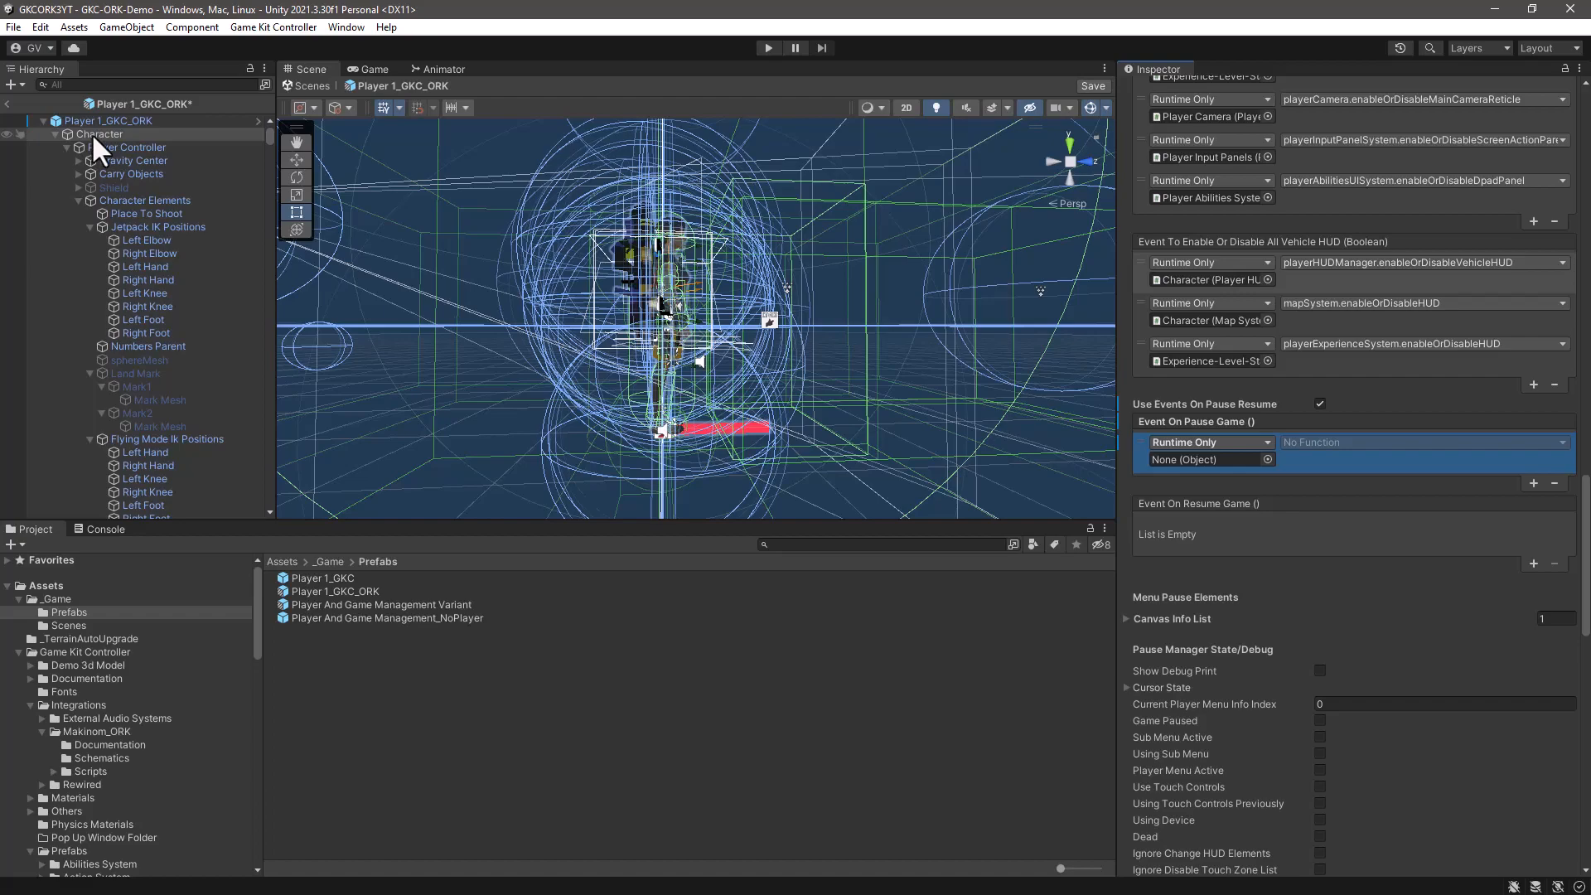
{"action": "left_click_drag", "start_coordinate": [93, 132], "coordinate": [1232, 459]}
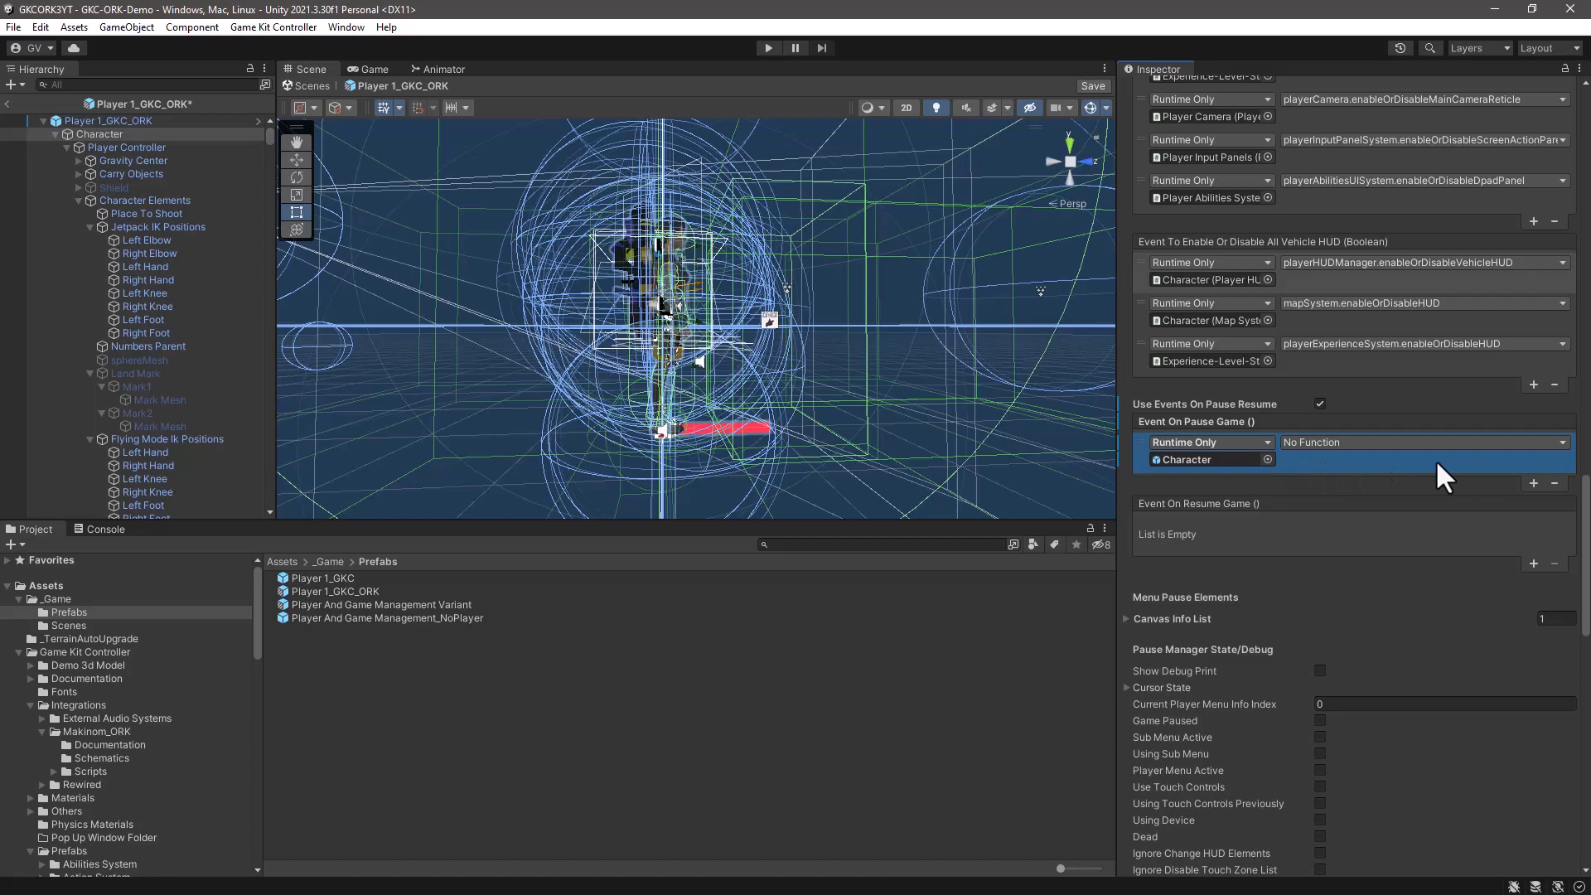
{"action": "left_click", "coordinate": [1537, 444]}
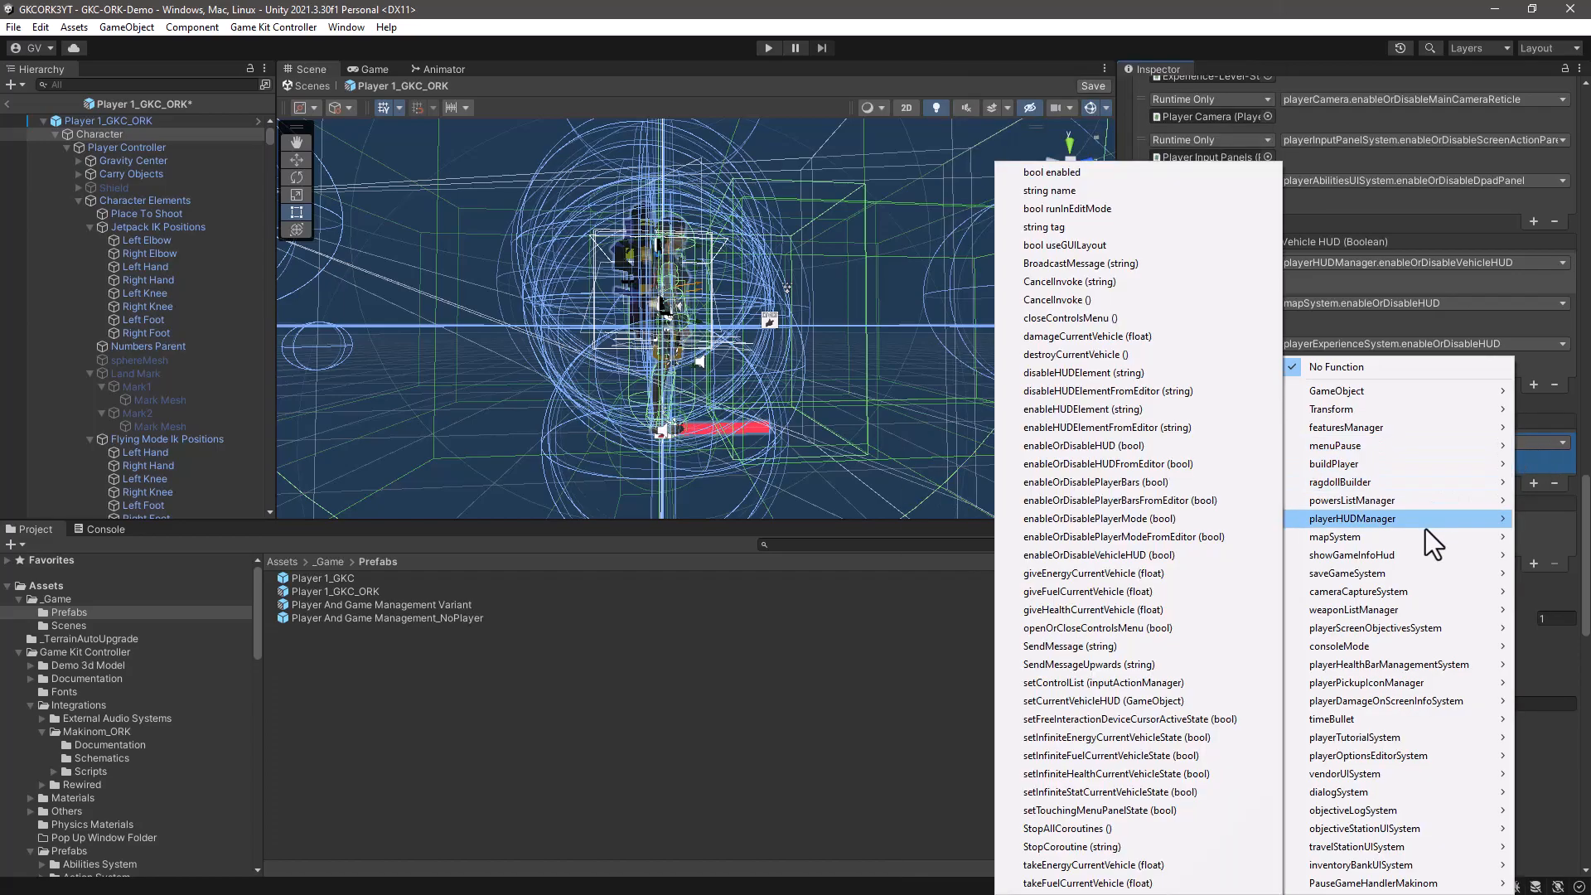
{"action": "mouse_move", "coordinate": [1345, 885]}
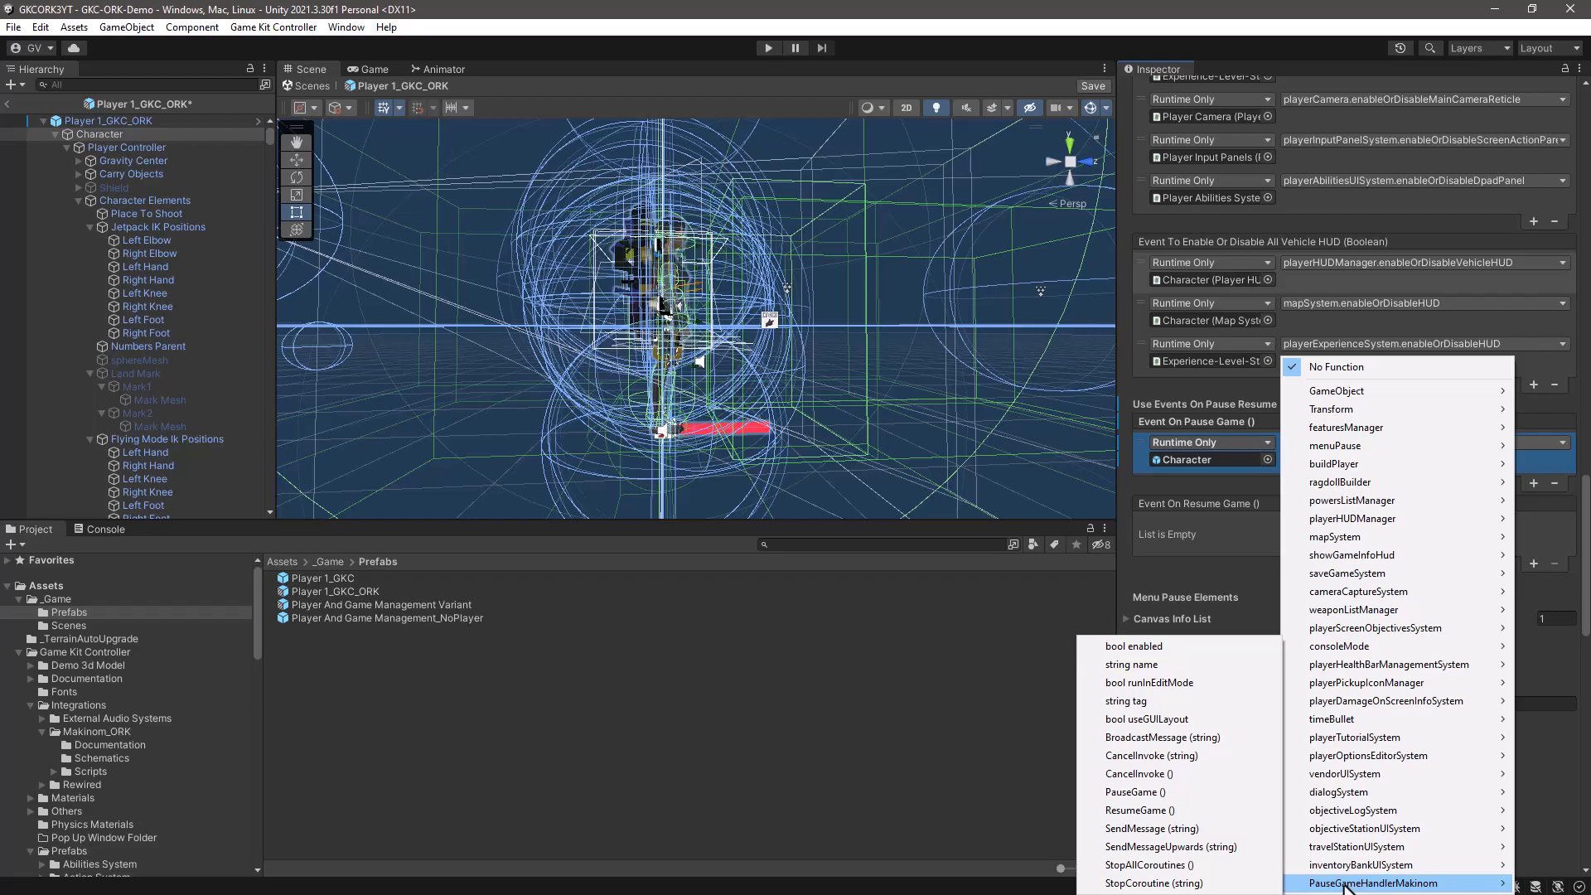
{"action": "left_click", "coordinate": [1137, 790]}
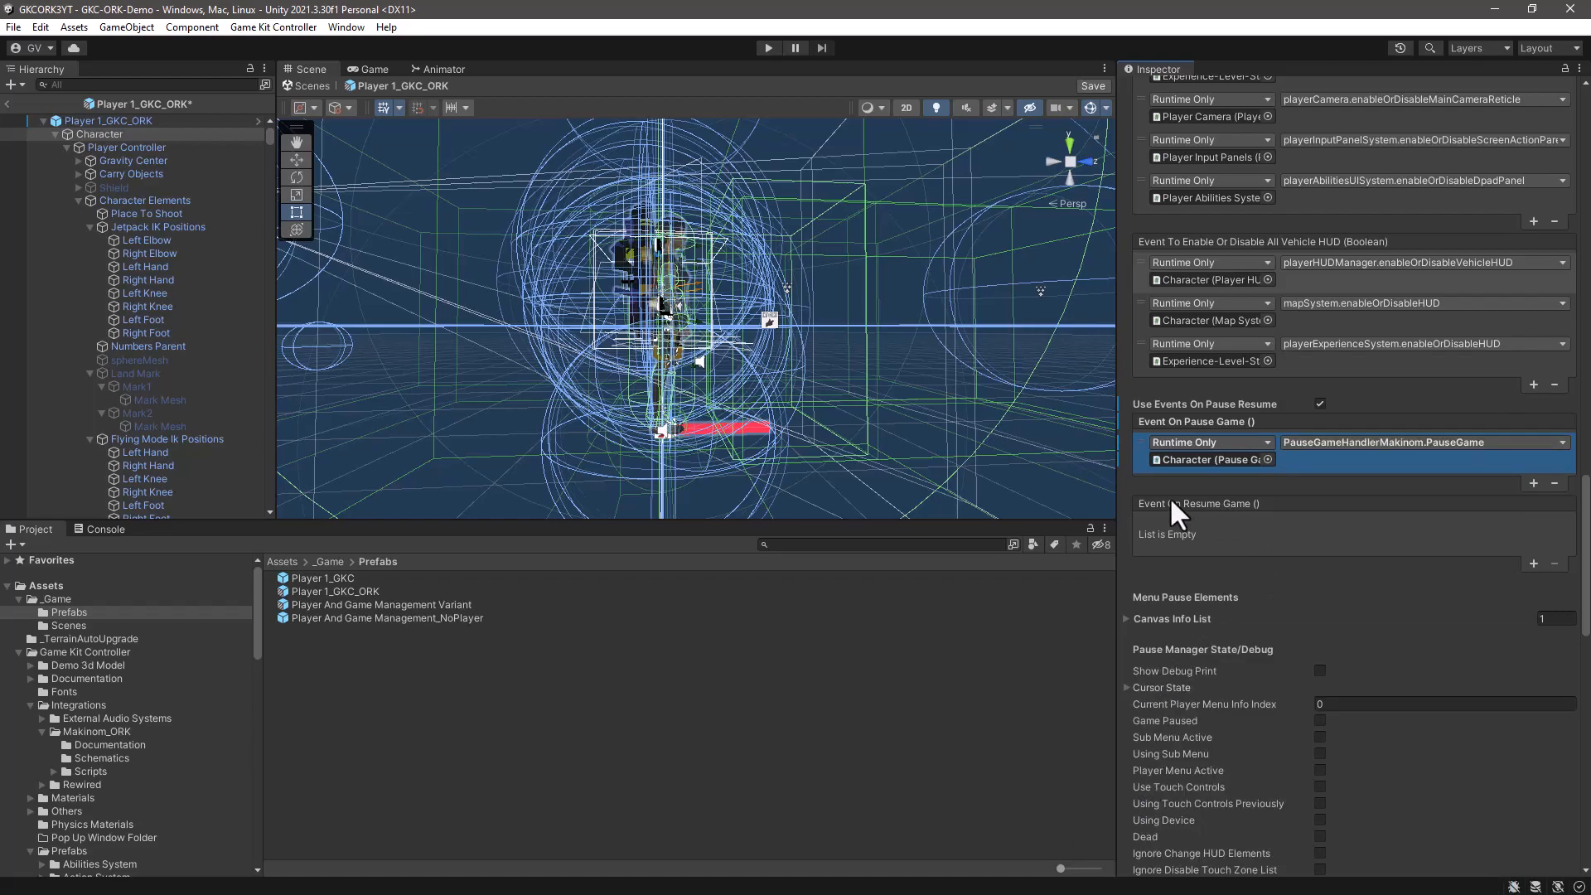
- Add an Event On Resume Game entry that targets the Character object and calls PauseGameHandlerMakinom.ResumeGame
{"action": "left_click", "coordinate": [1533, 564]}
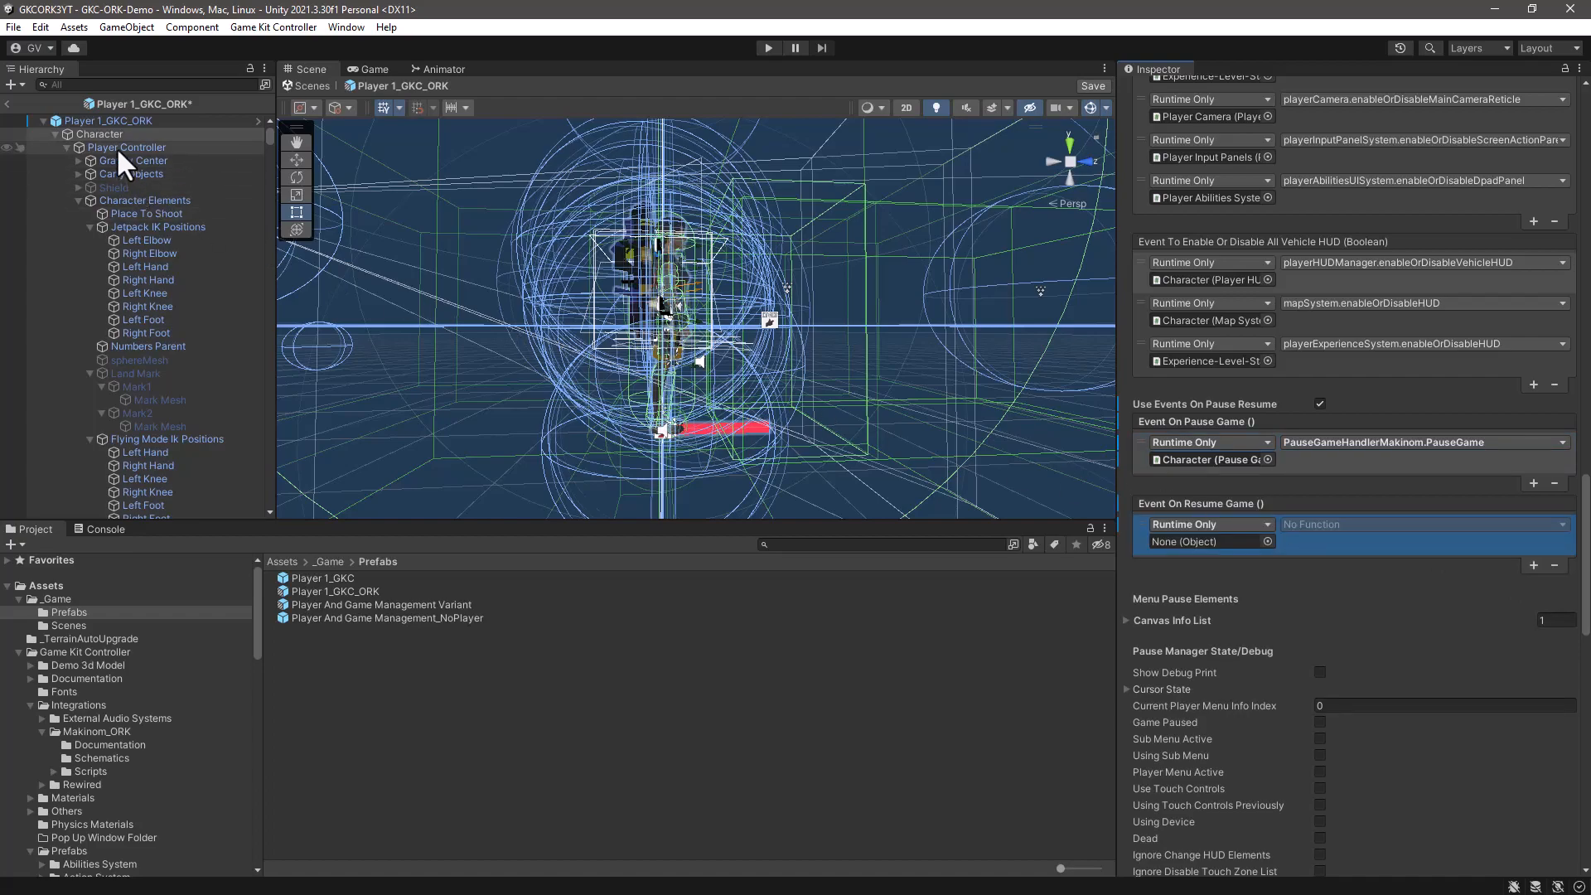
{"action": "left_click_drag", "start_coordinate": [93, 134], "coordinate": [1183, 549]}
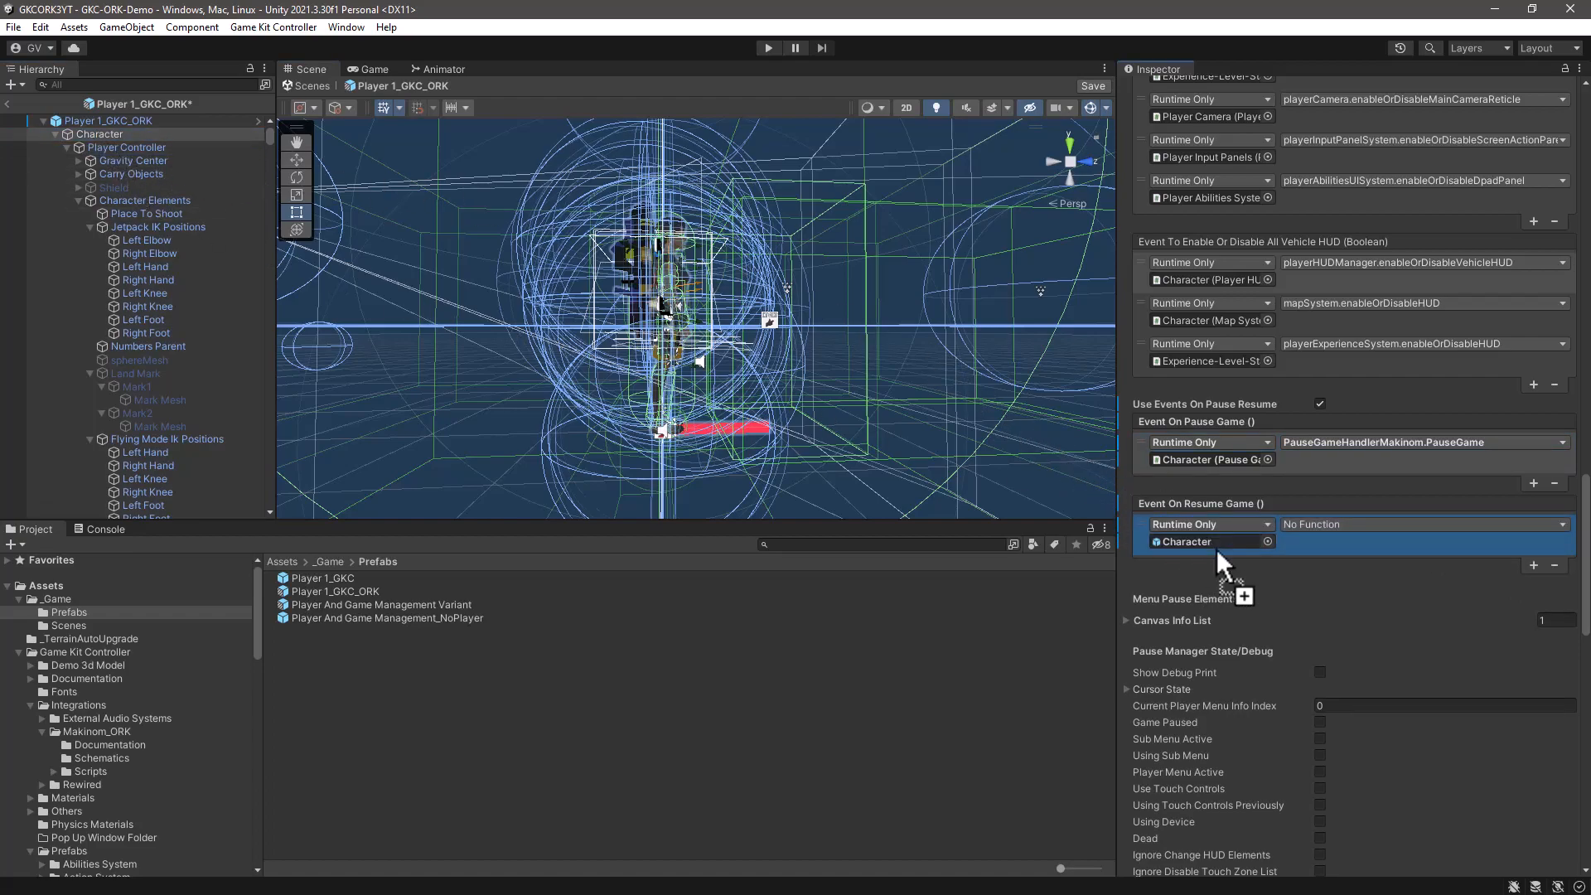
{"action": "left_click", "coordinate": [1425, 524]}
{"action": "mouse_move", "coordinate": [1321, 883]}
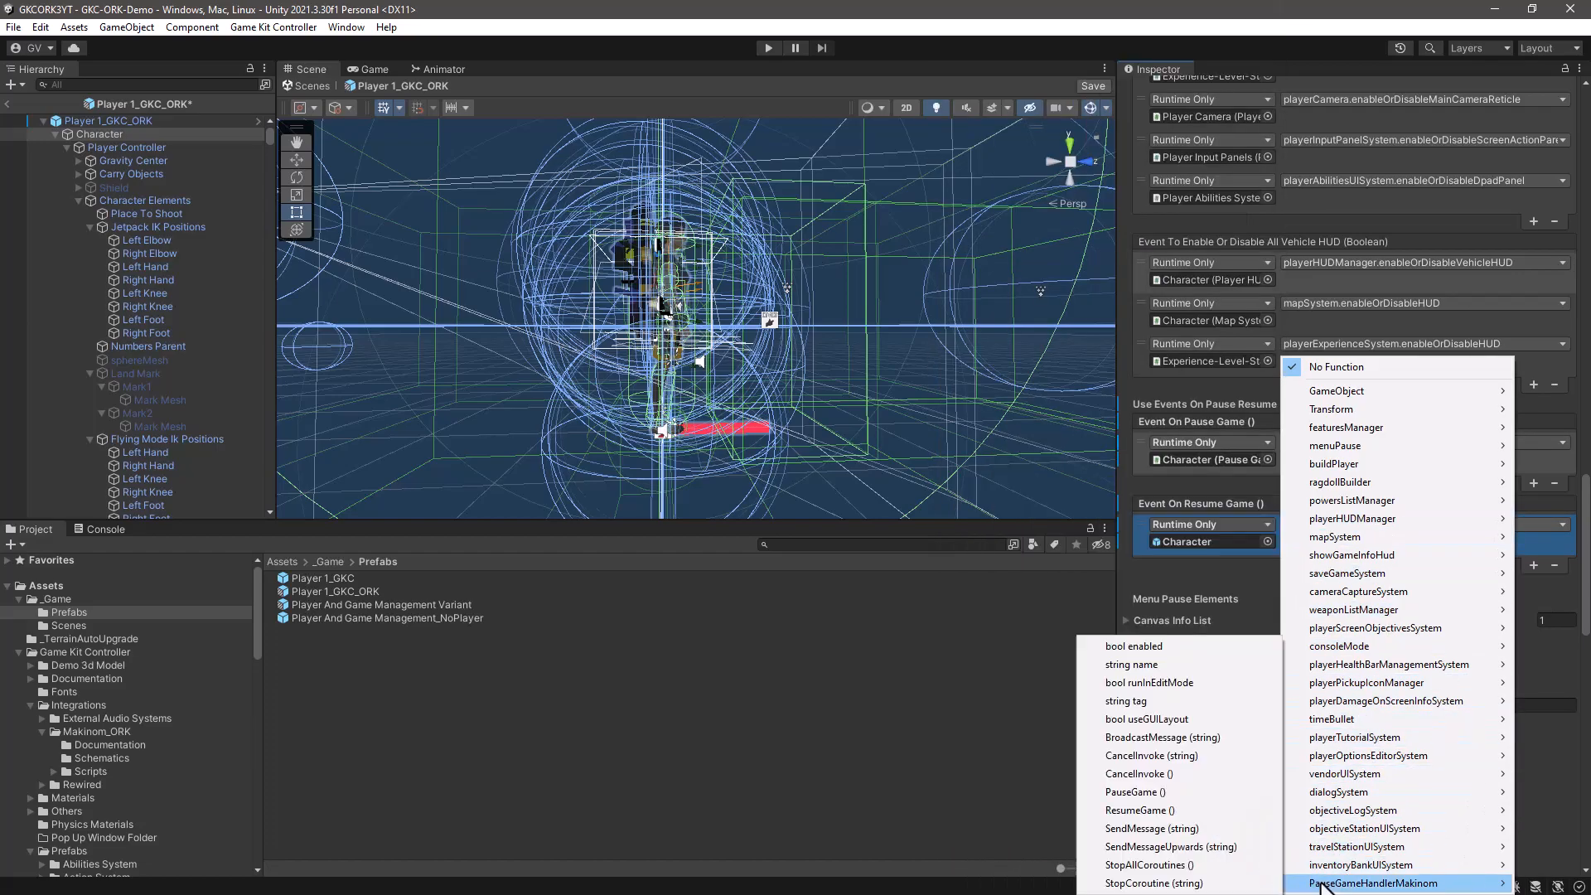
{"action": "left_click", "coordinate": [1122, 810]}
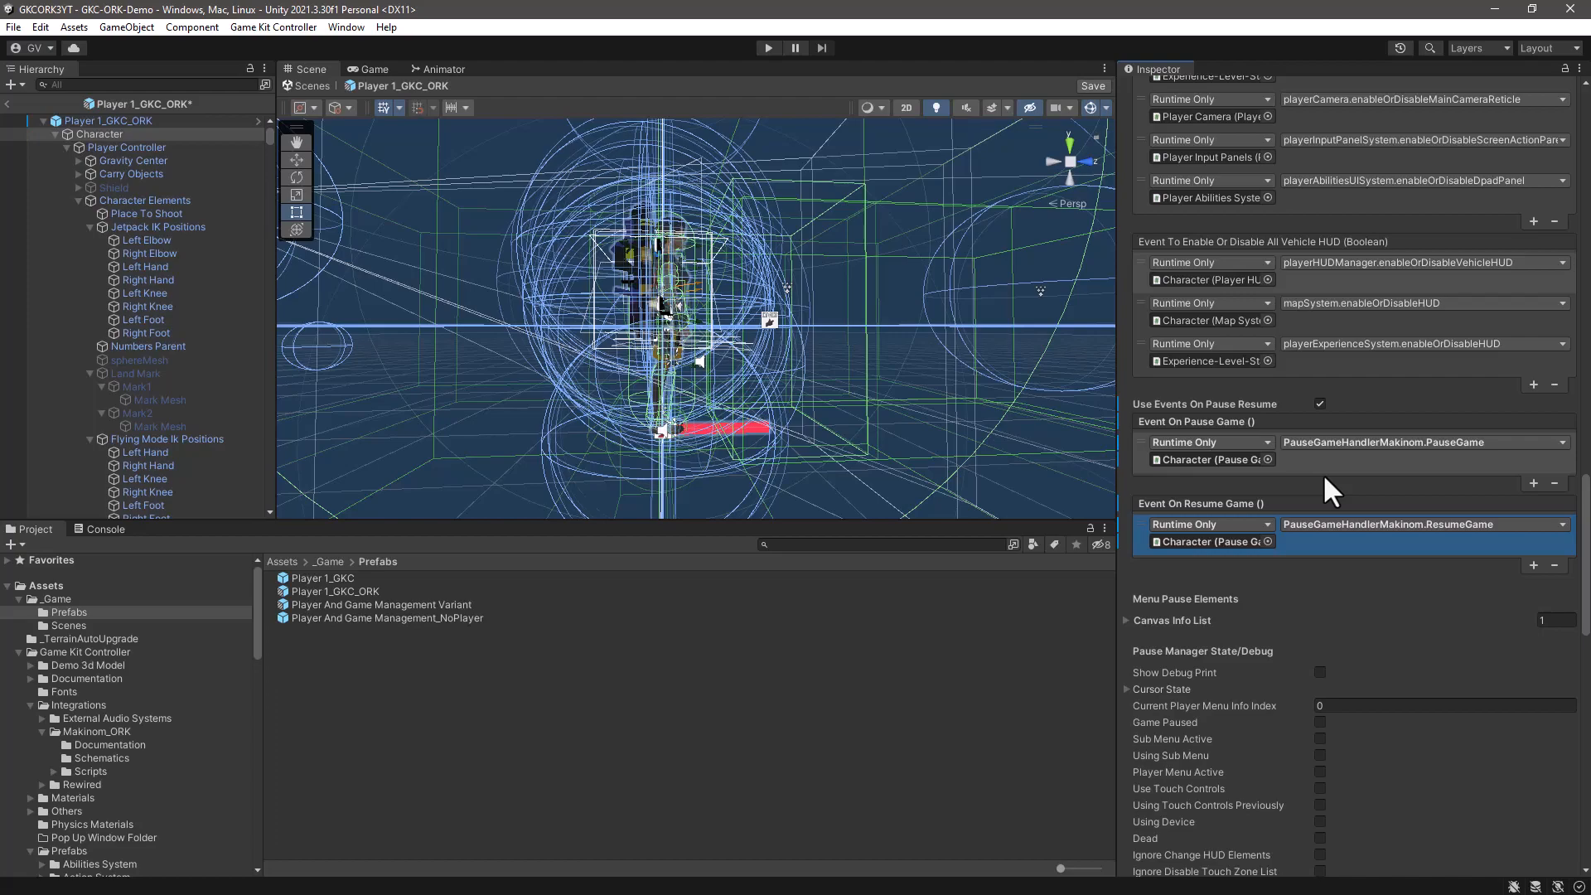
- Save the Player 1_GKC_ORK prefab, return to the GKC-ORK-Demo scene and select the prefab asset
{"action": "left_click", "coordinate": [1095, 86]}
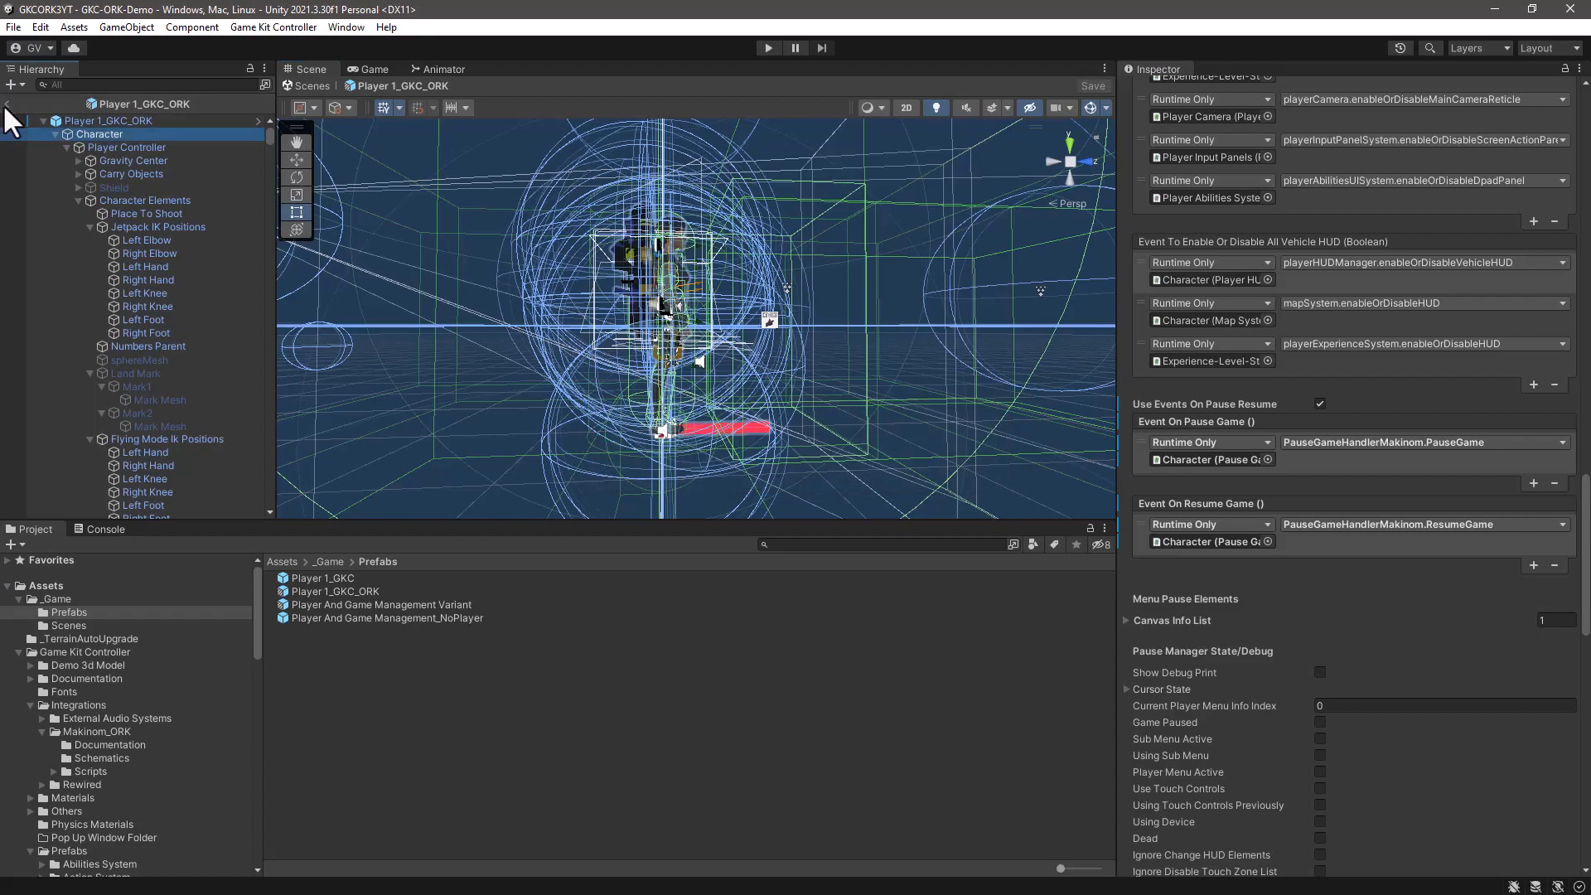
{"action": "left_click", "coordinate": [7, 104]}
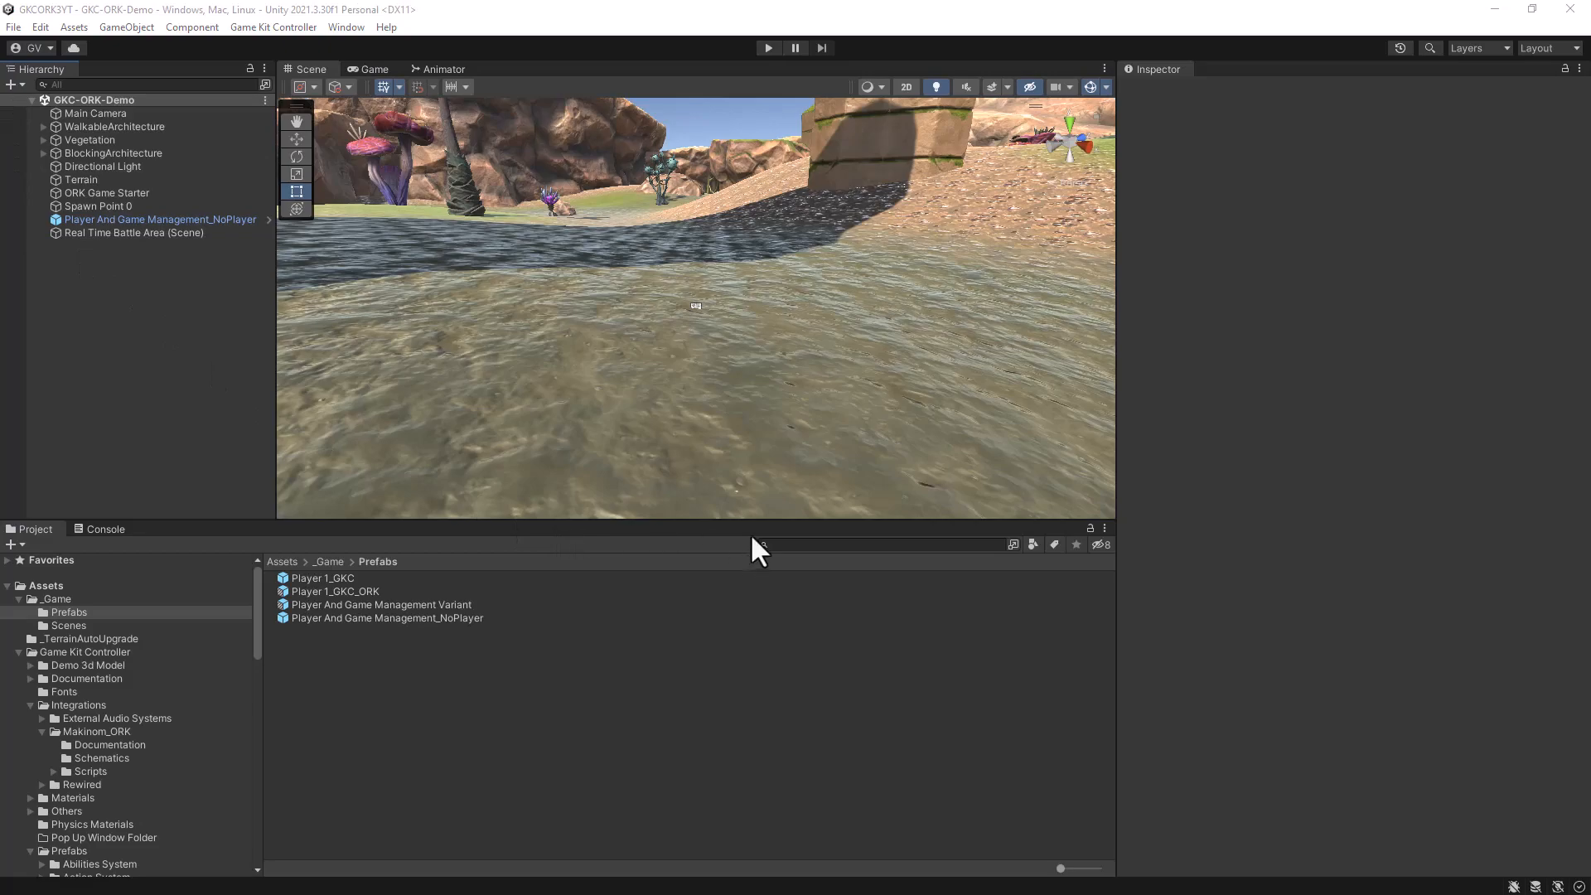
{"action": "left_click", "coordinate": [328, 591]}
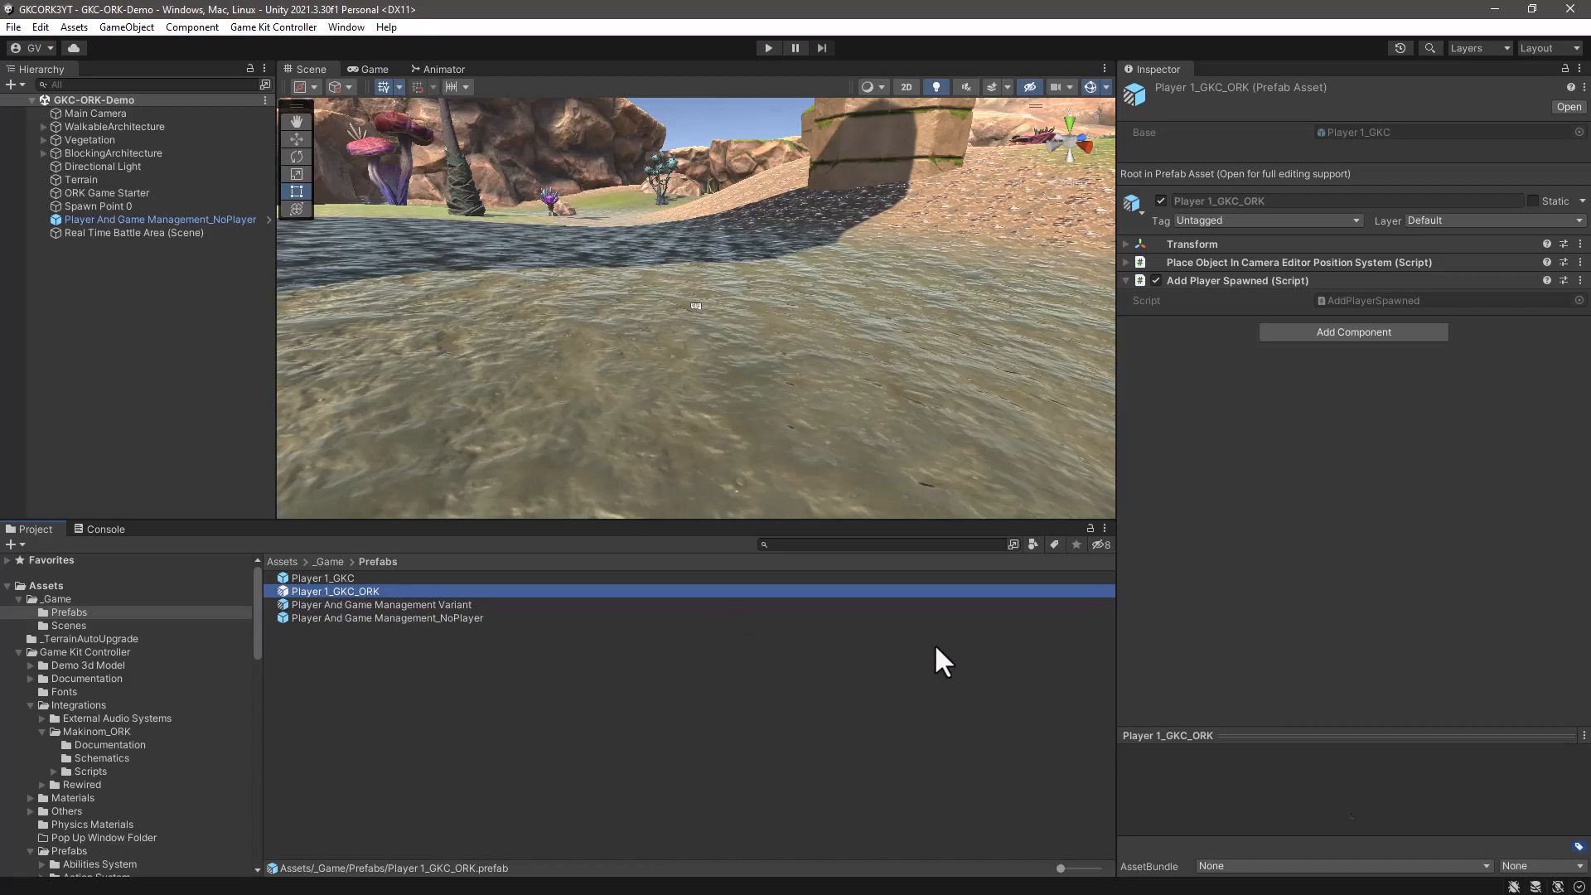
- Open the Dummy AI folder under Game Kit Controller's Prefabs/AI and select the Dummy Character prefab
{"action": "left_click_drag", "start_coordinate": [792, 525], "coordinate": [756, 634]}
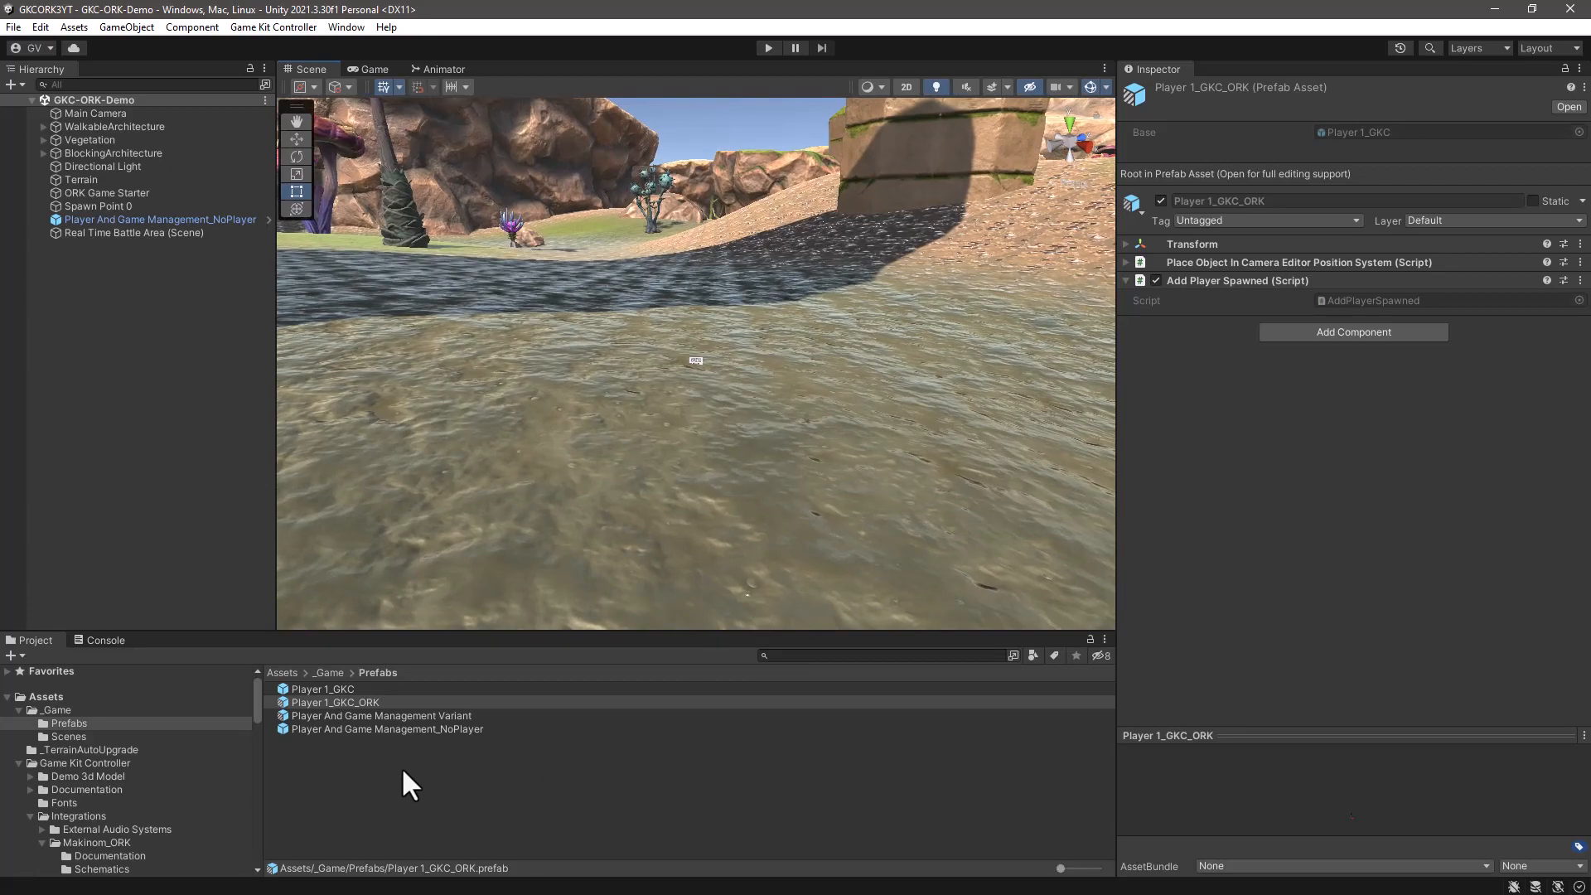
{"action": "left_click_drag", "start_coordinate": [300, 645], "coordinate": [323, 505]}
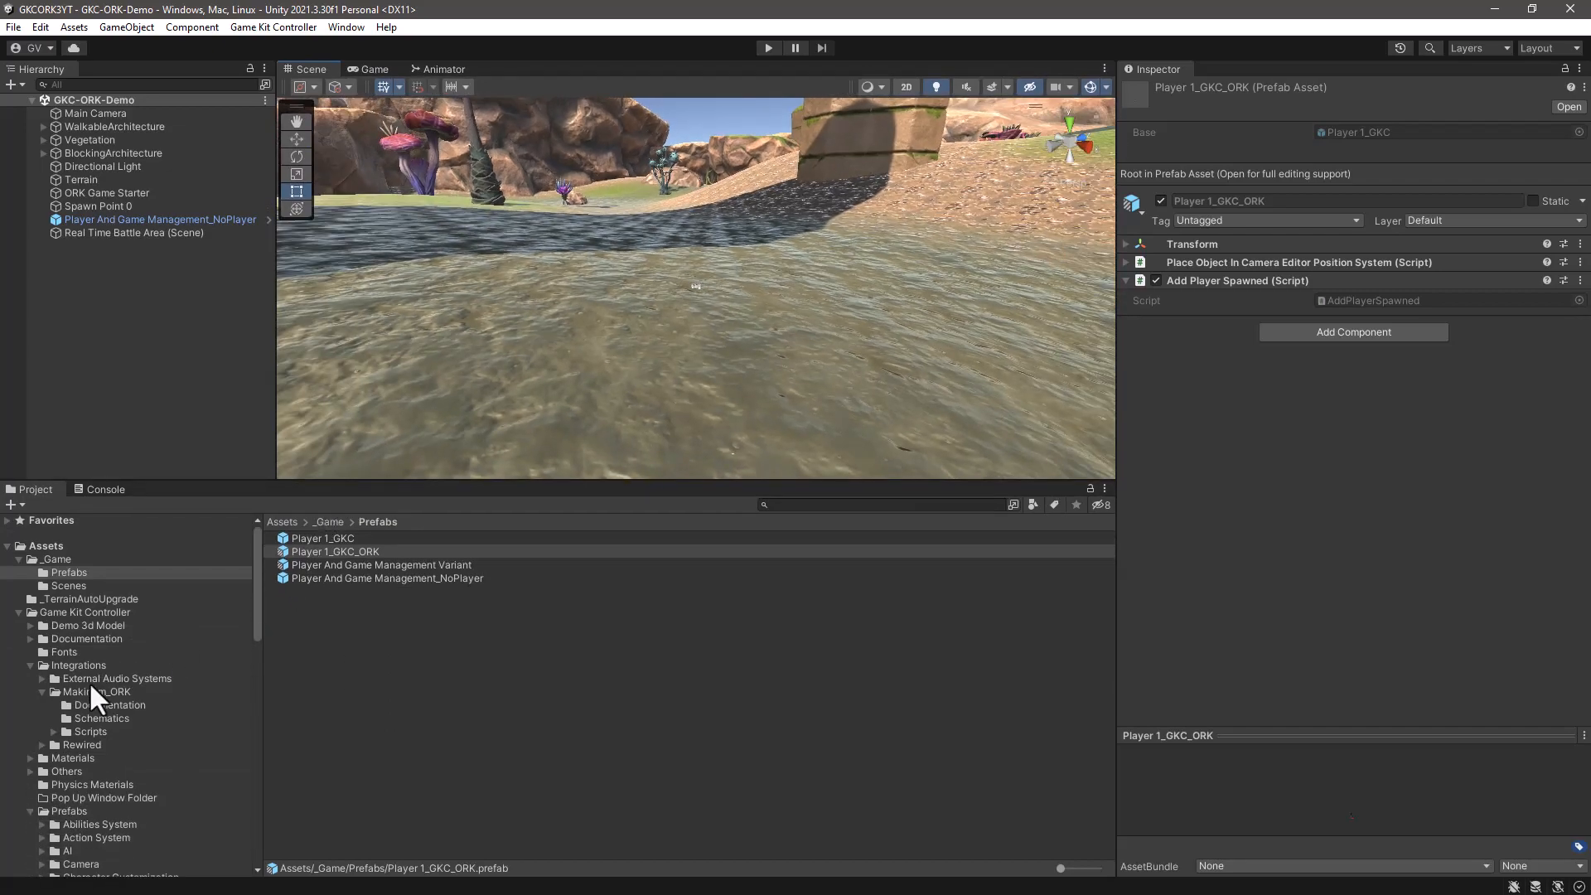
{"action": "left_click", "coordinate": [86, 613]}
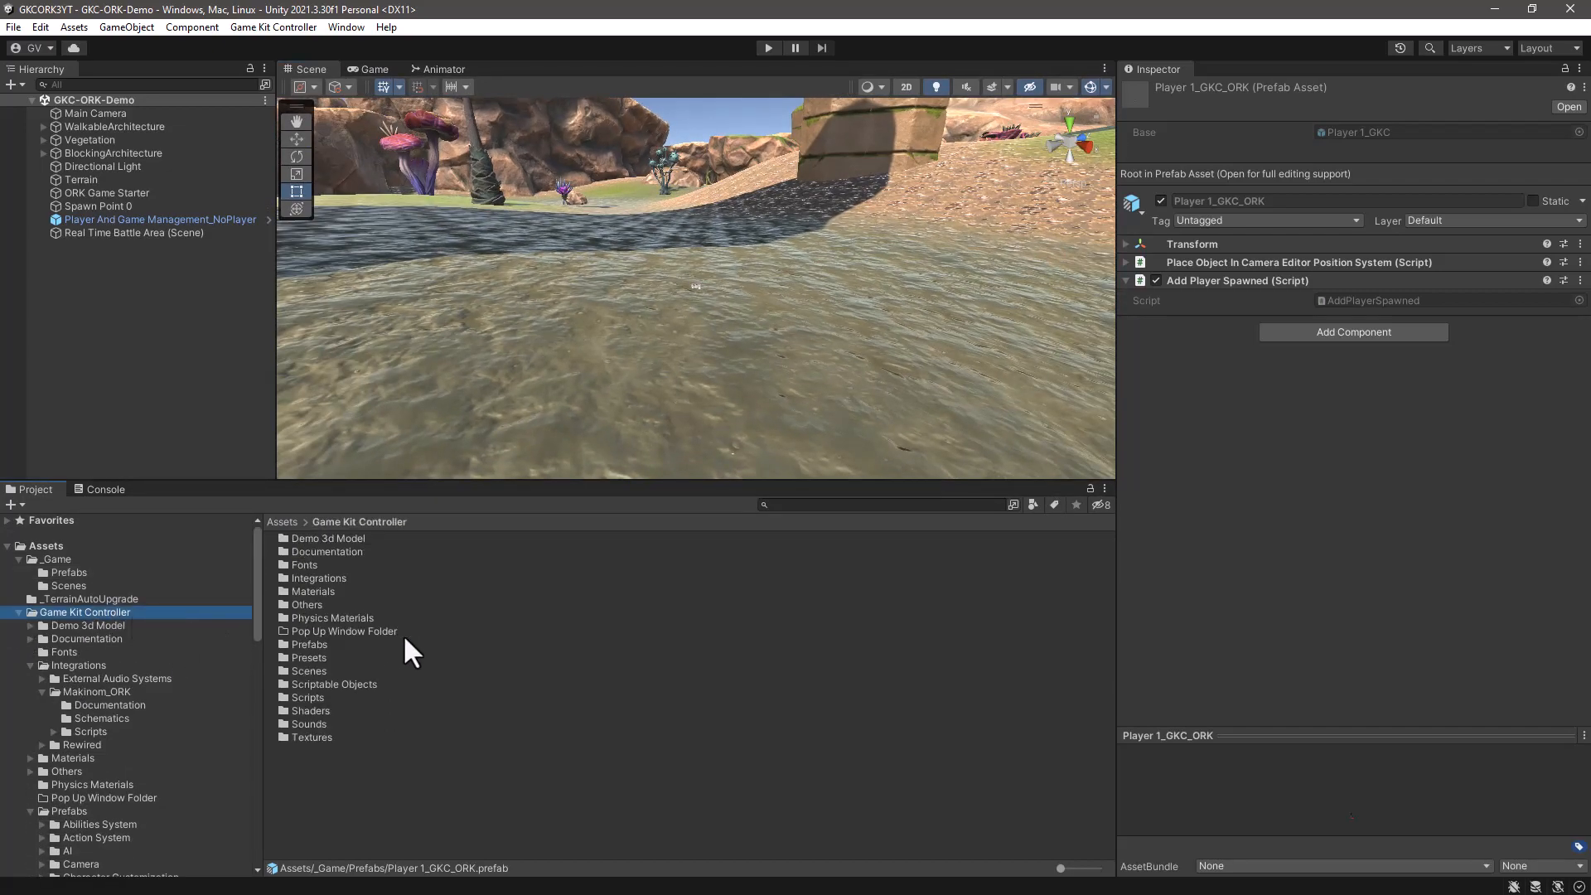
{"action": "double_click", "coordinate": [311, 645]}
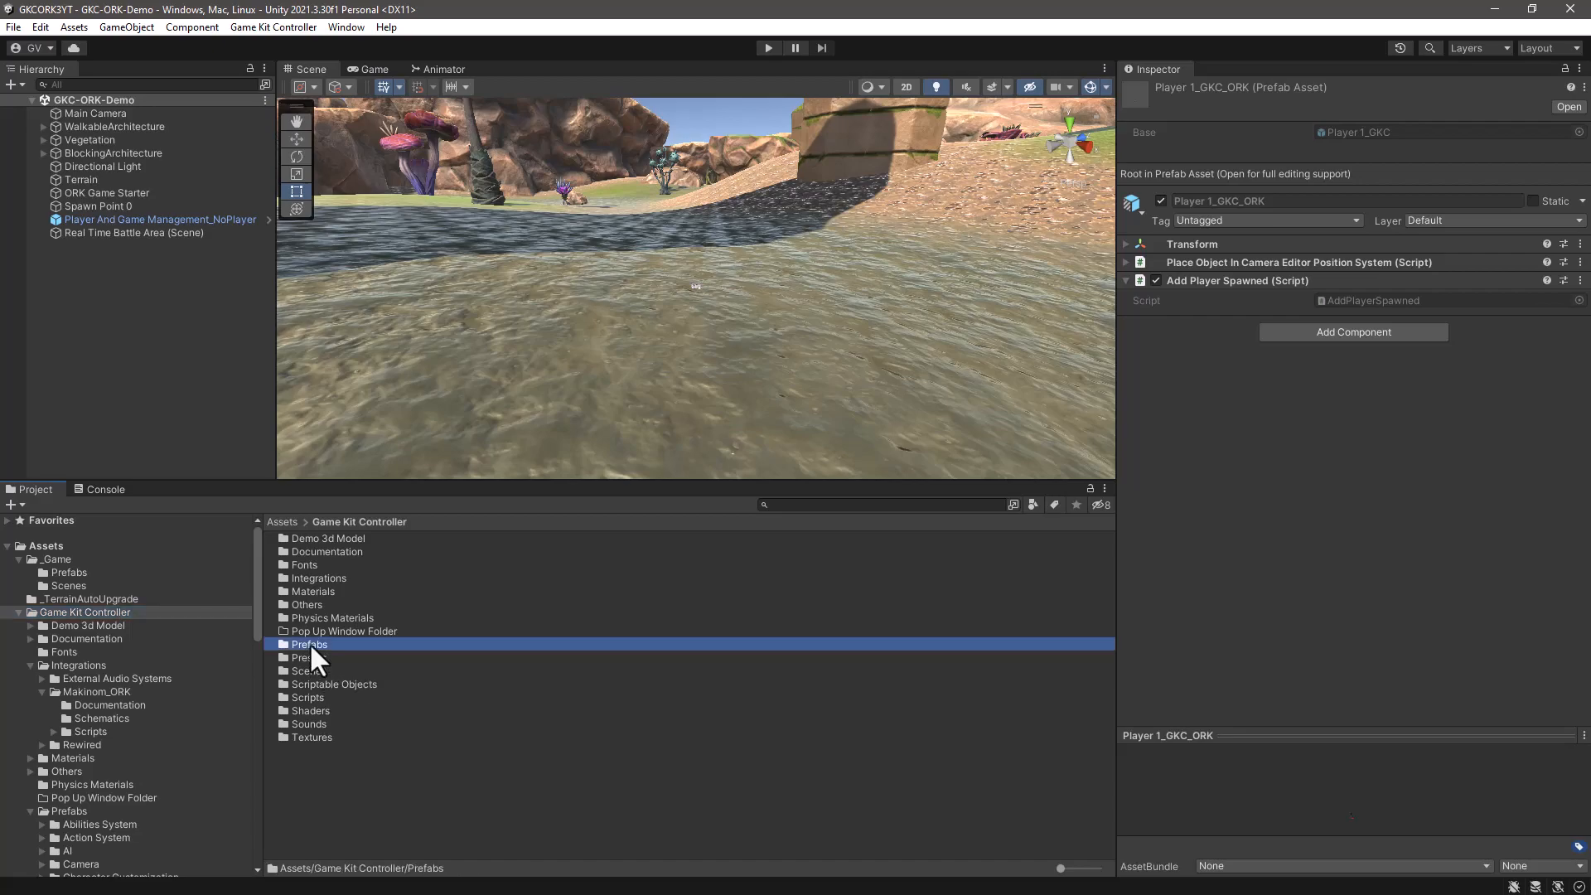
{"action": "double_click", "coordinate": [291, 564]}
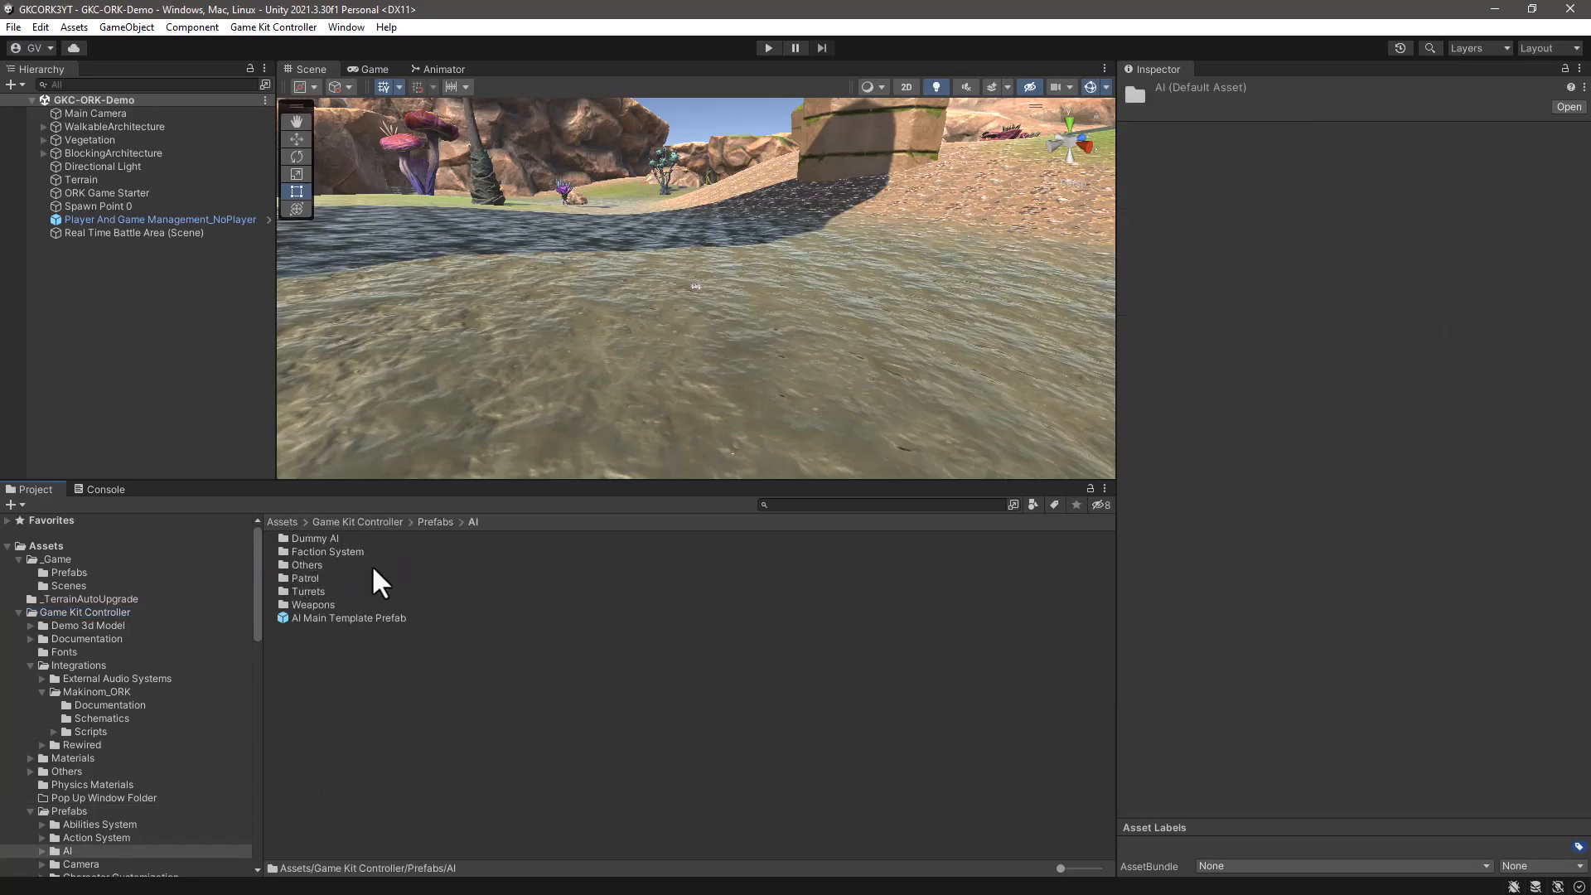
{"action": "double_click", "coordinate": [320, 537]}
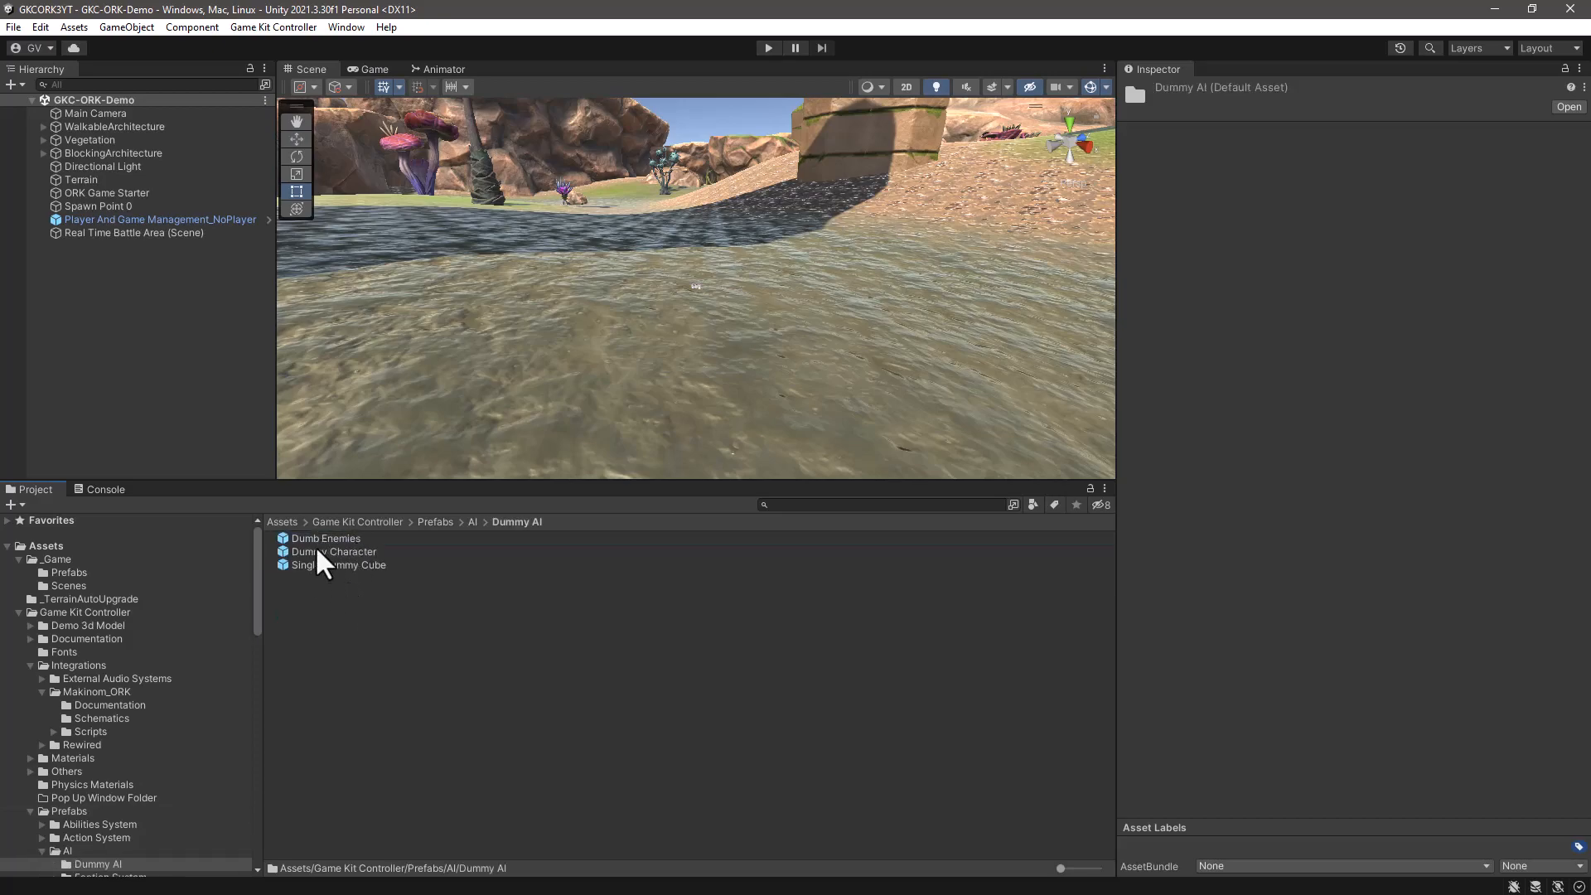
{"action": "left_click", "coordinate": [318, 551]}
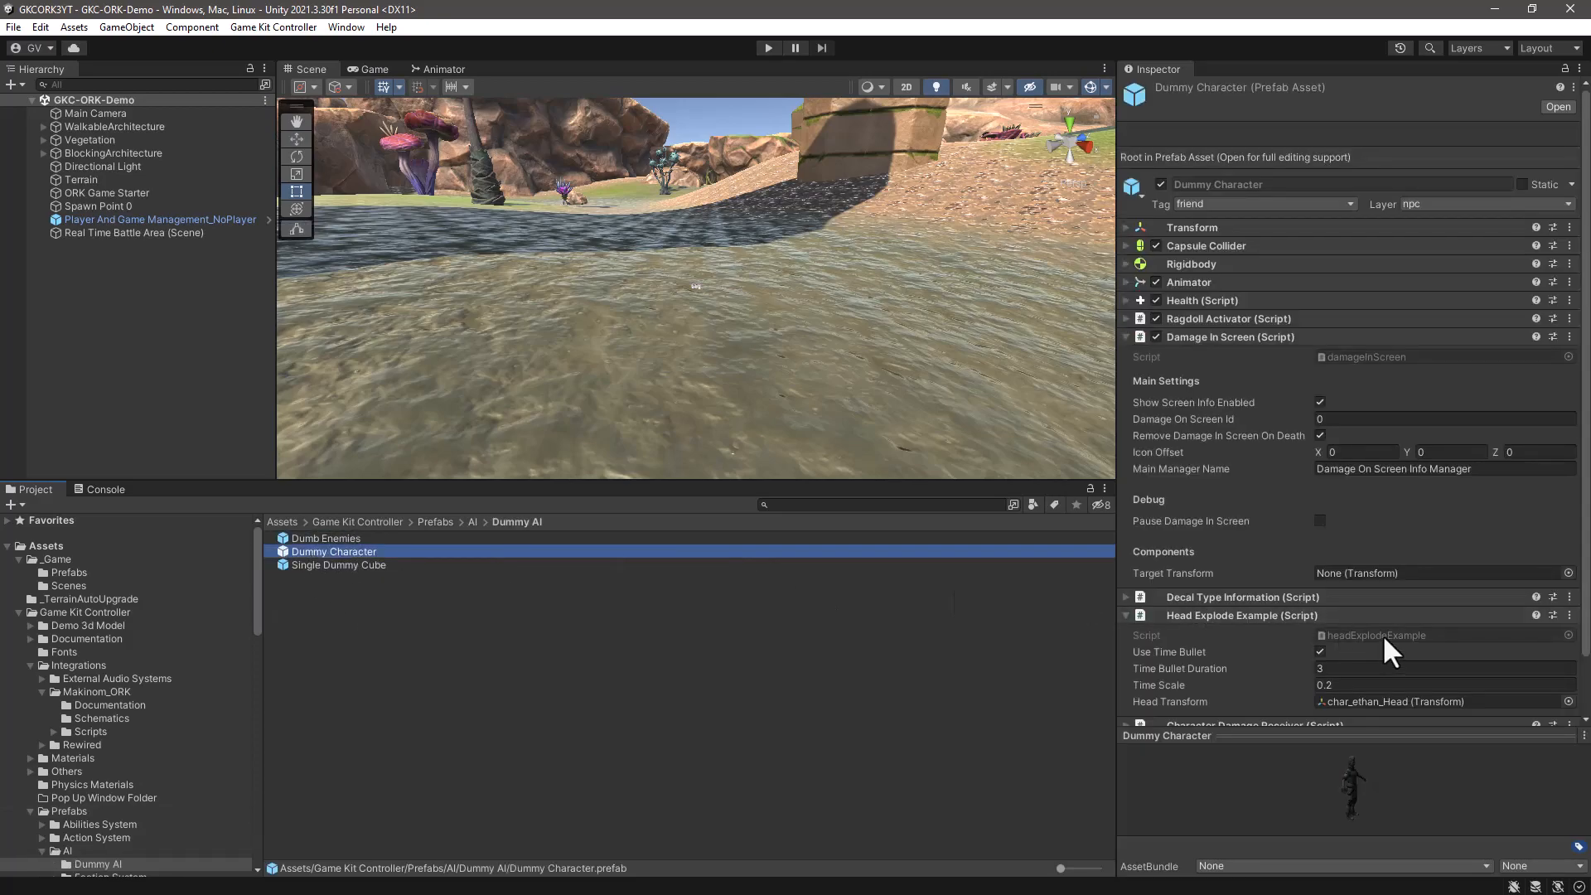
- Enlarge the Dummy Character's preview and rotate the model to examine it from the front
{"action": "left_click_drag", "start_coordinate": [1353, 736], "coordinate": [1352, 379]}
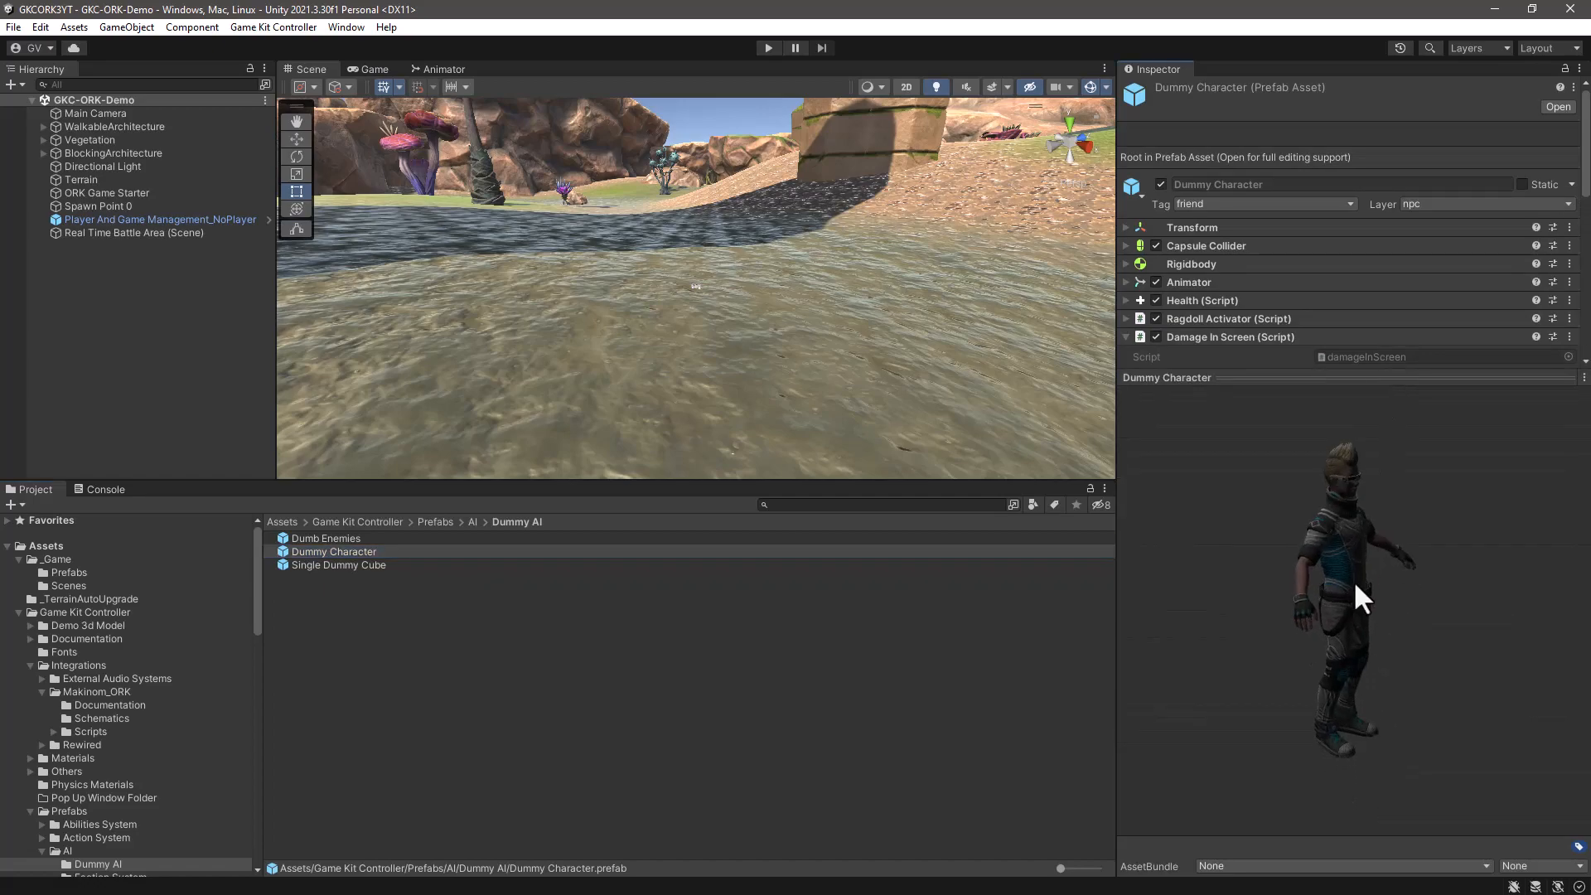
{"action": "left_click_drag", "start_coordinate": [1206, 572], "coordinate": [1253, 573]}
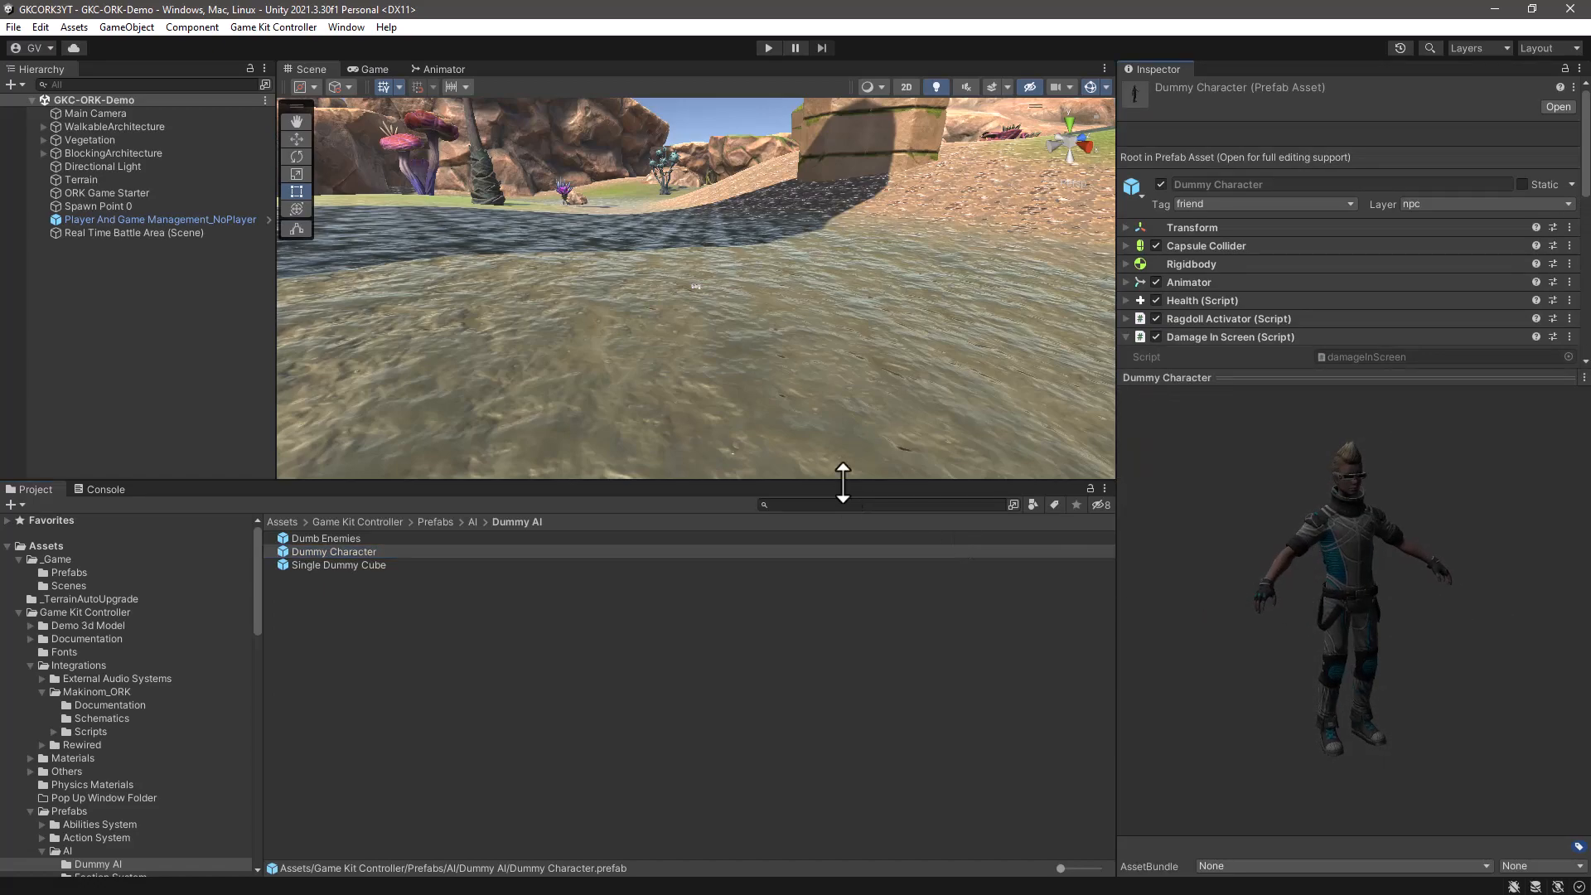
{"action": "left_click", "coordinate": [428, 620]}
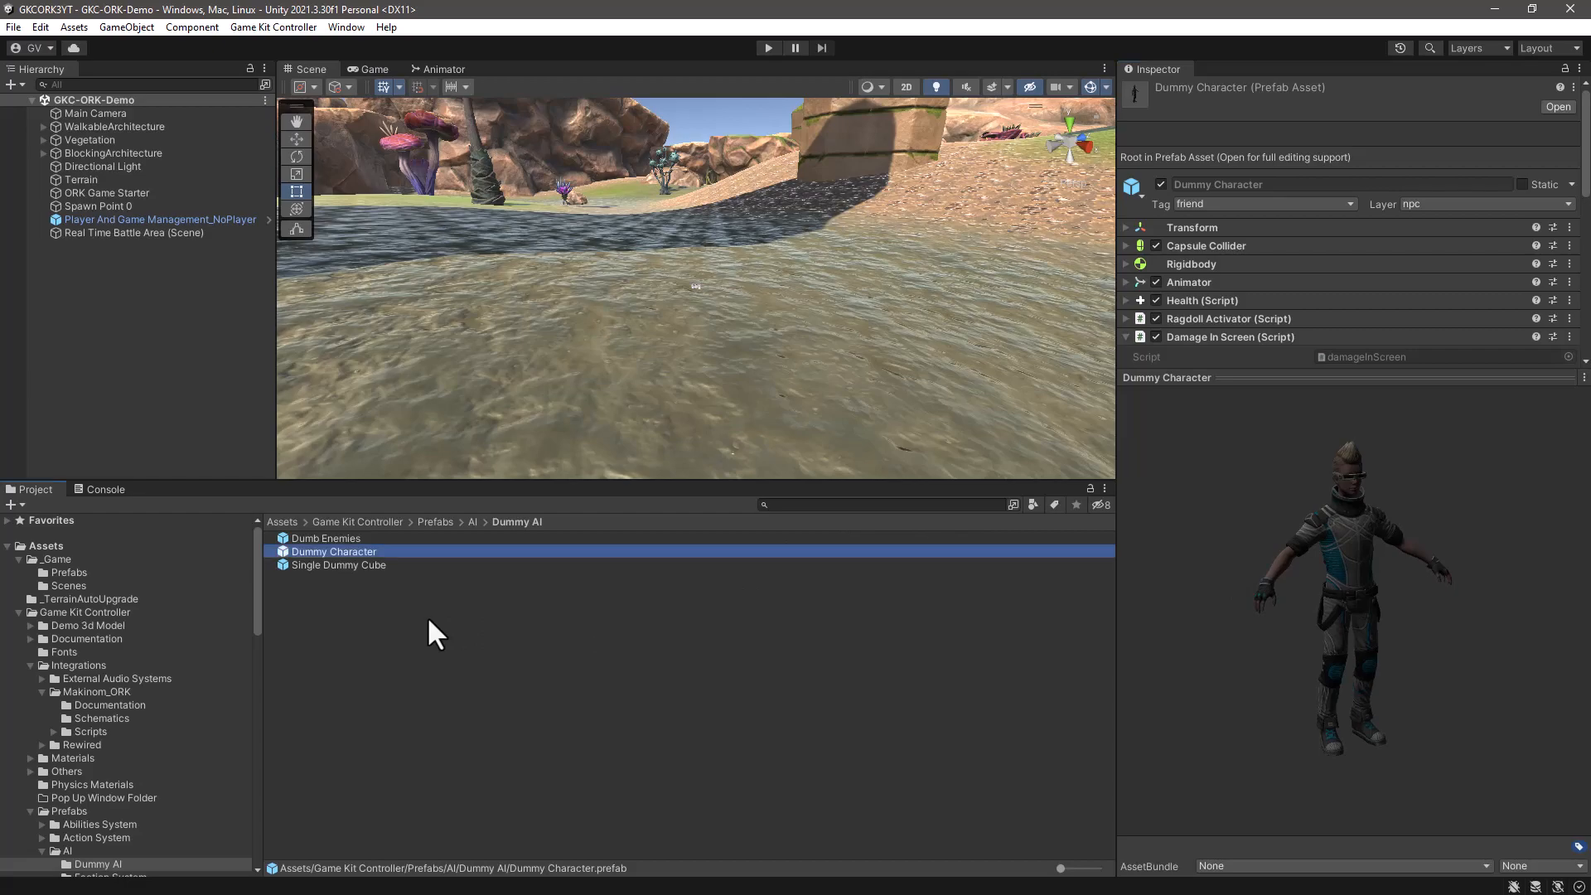
- Create a prefab variant of Dummy Character and name it NpcTest_ORK
{"action": "right_click", "coordinate": [370, 553]}
{"action": "mouse_move", "coordinate": [473, 118]}
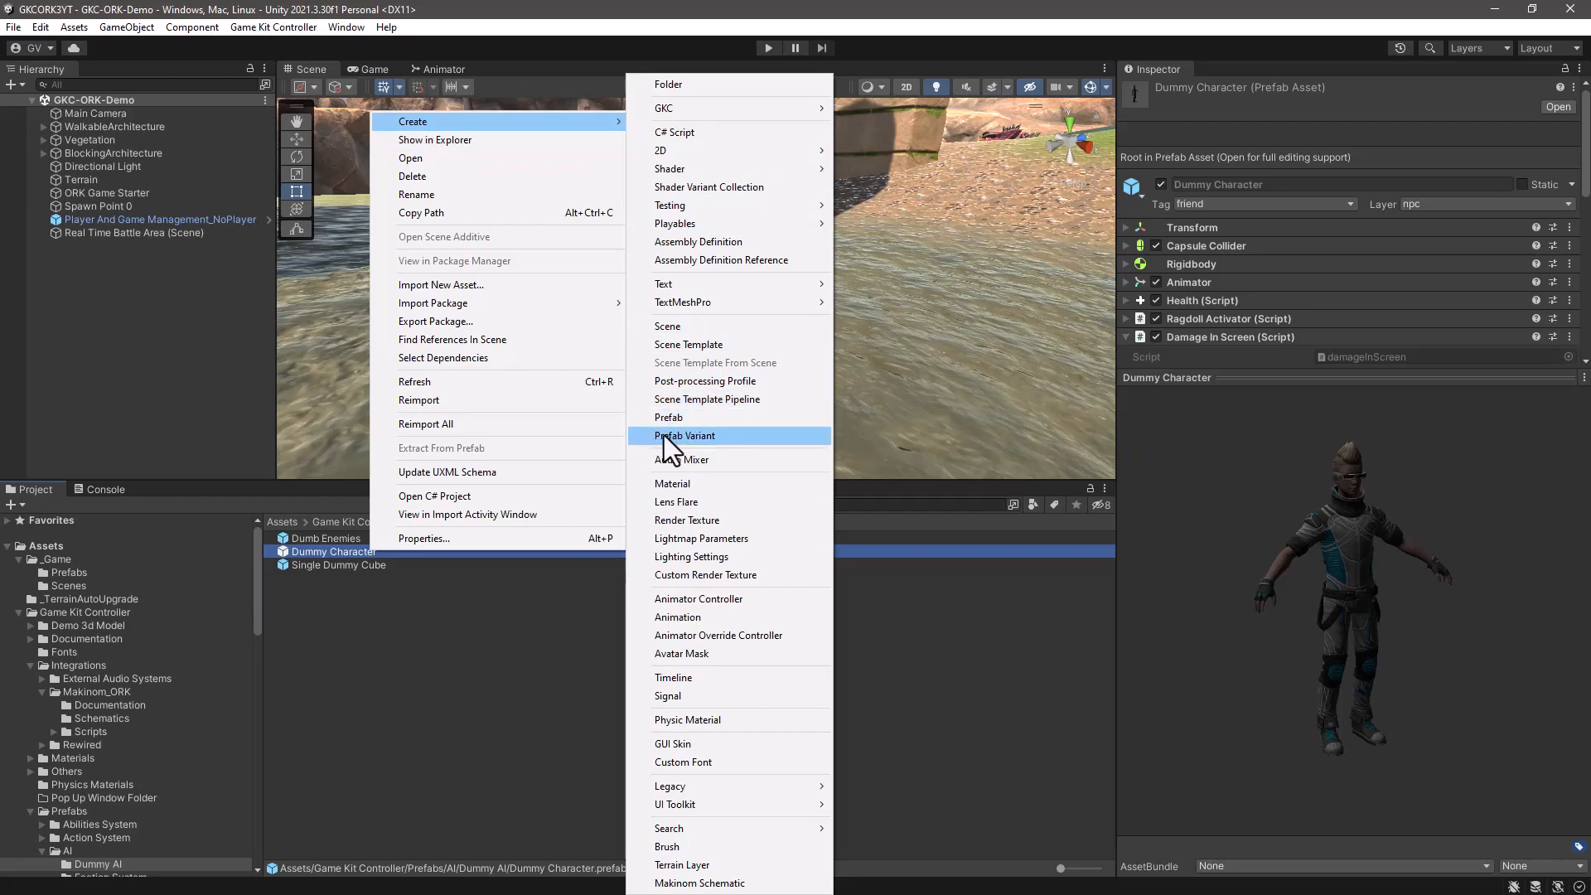
{"action": "left_click", "coordinate": [664, 435]}
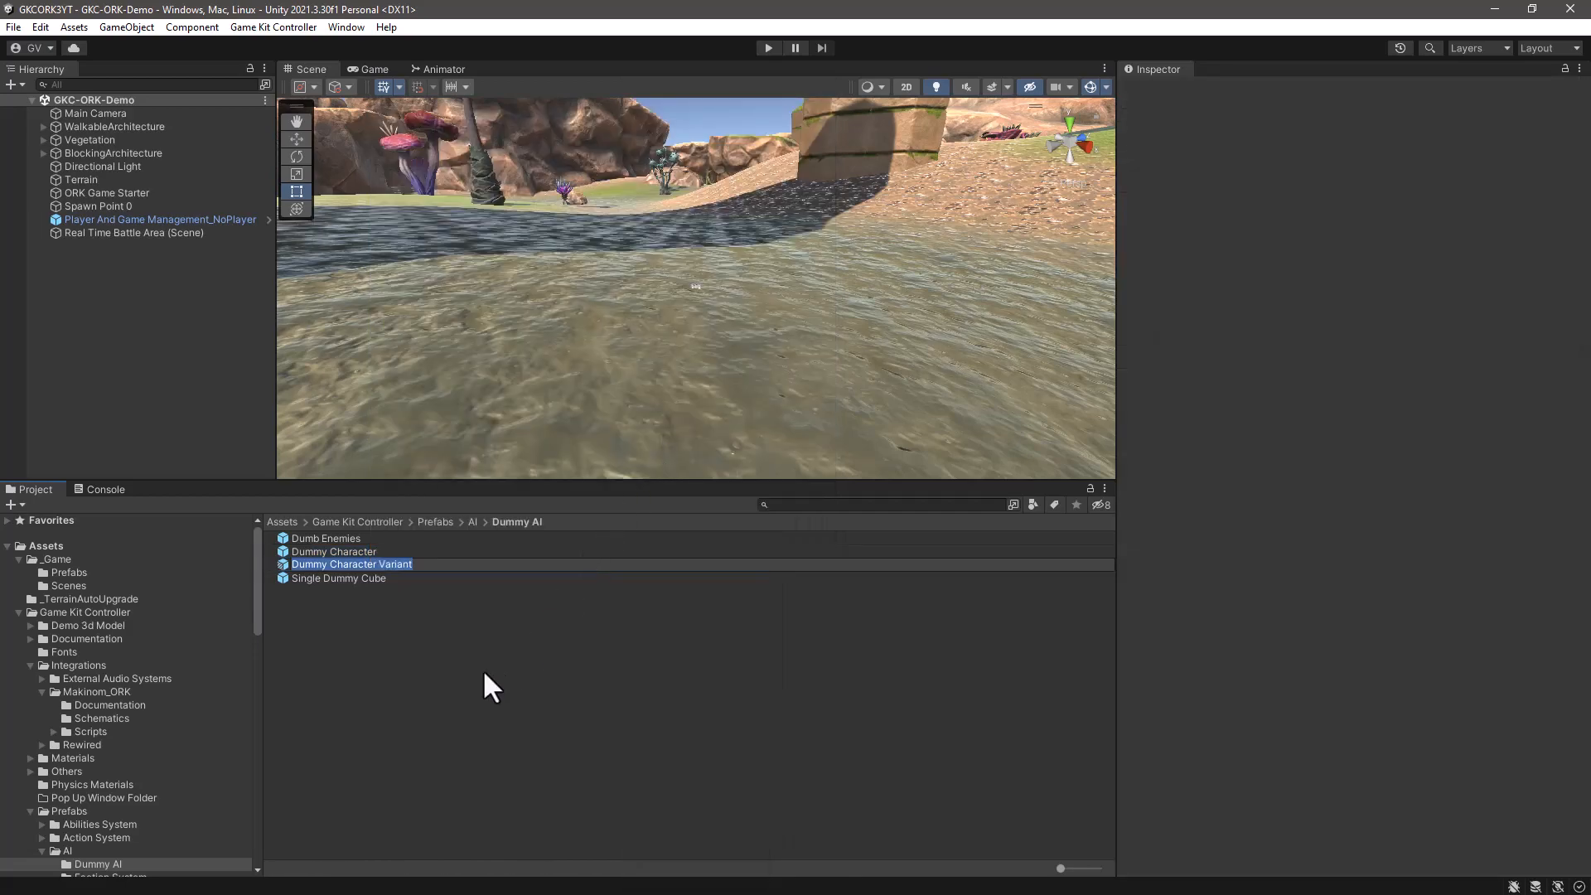
{"action": "type", "text": "NpcTest_ORK"}
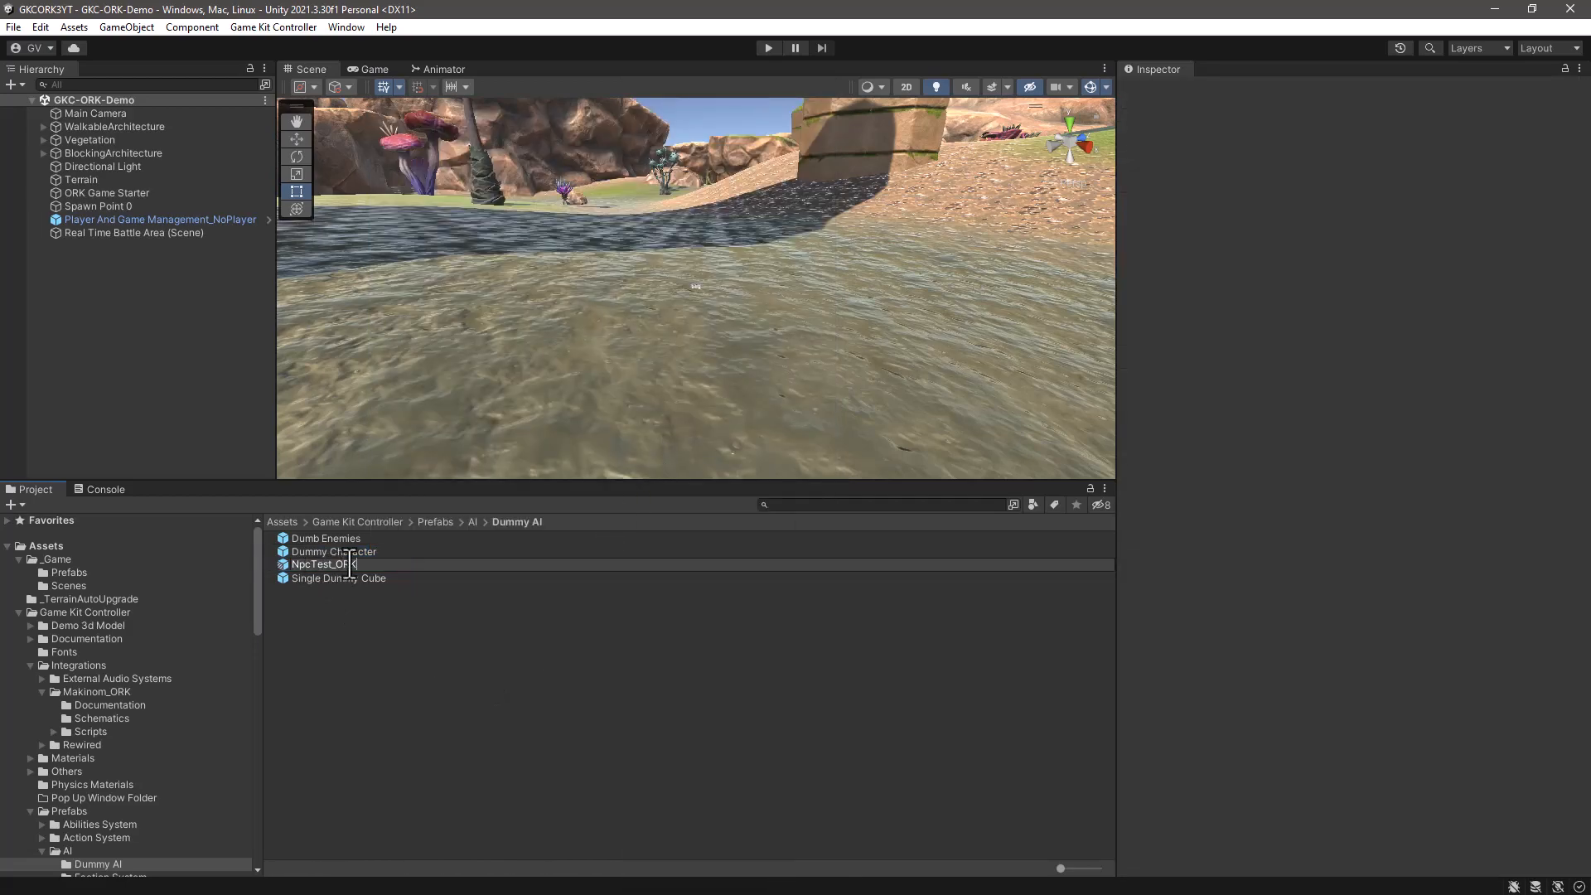
{"action": "key", "text": "Return"}
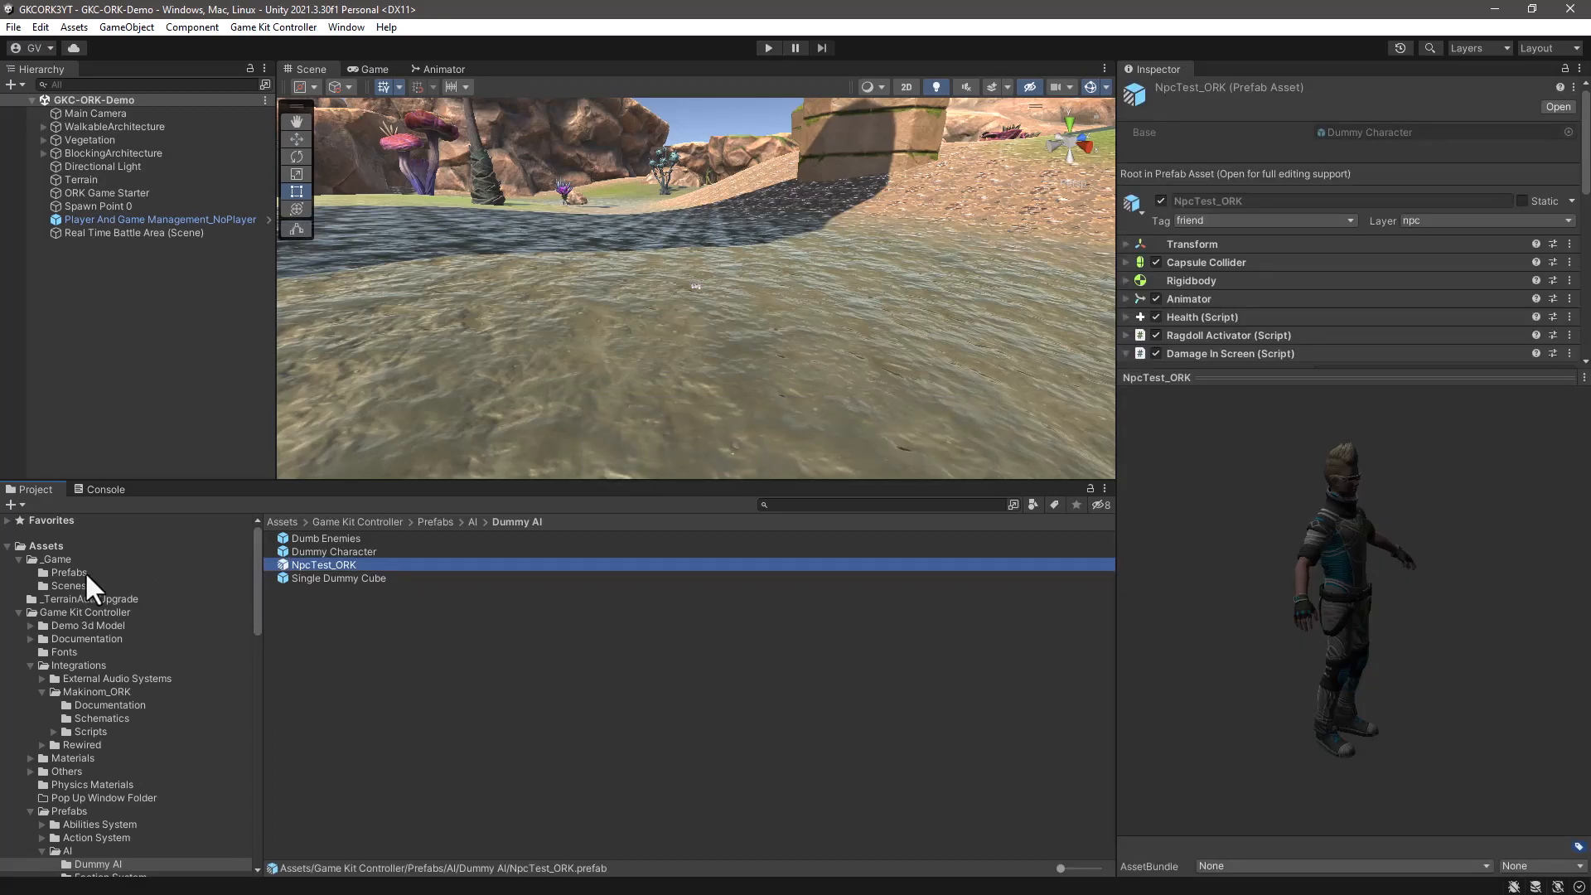
- Move NpcTest_ORK into the _Game/Prefabs folder and select it there
{"action": "left_click_drag", "start_coordinate": [282, 569], "coordinate": [60, 570]}
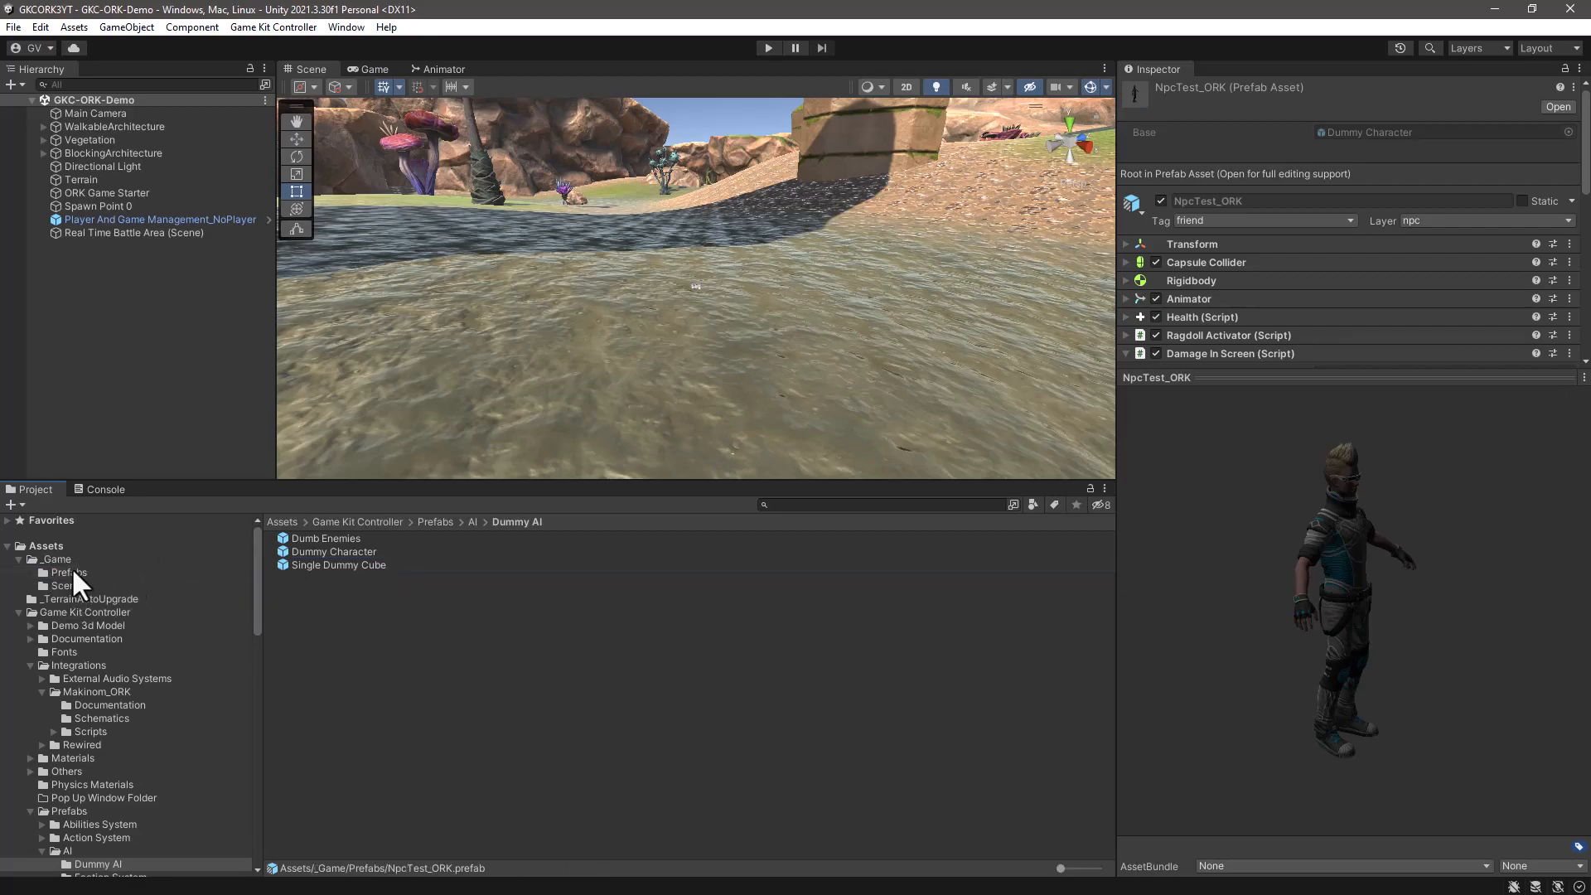
{"action": "left_click", "coordinate": [70, 572]}
{"action": "left_click", "coordinate": [322, 550]}
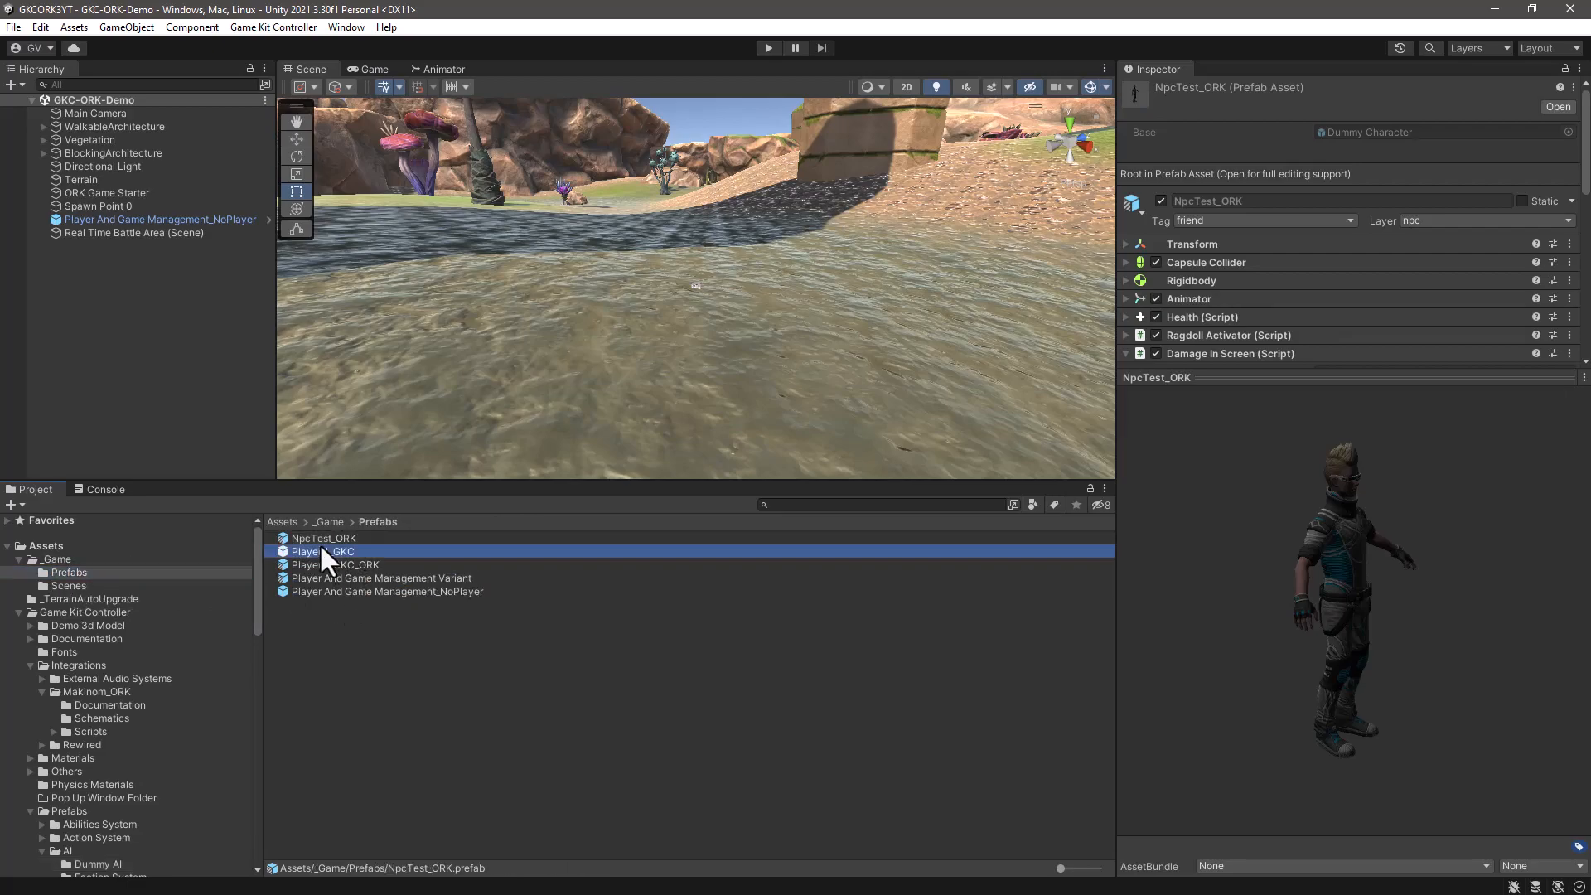
{"action": "left_click", "coordinate": [356, 537]}
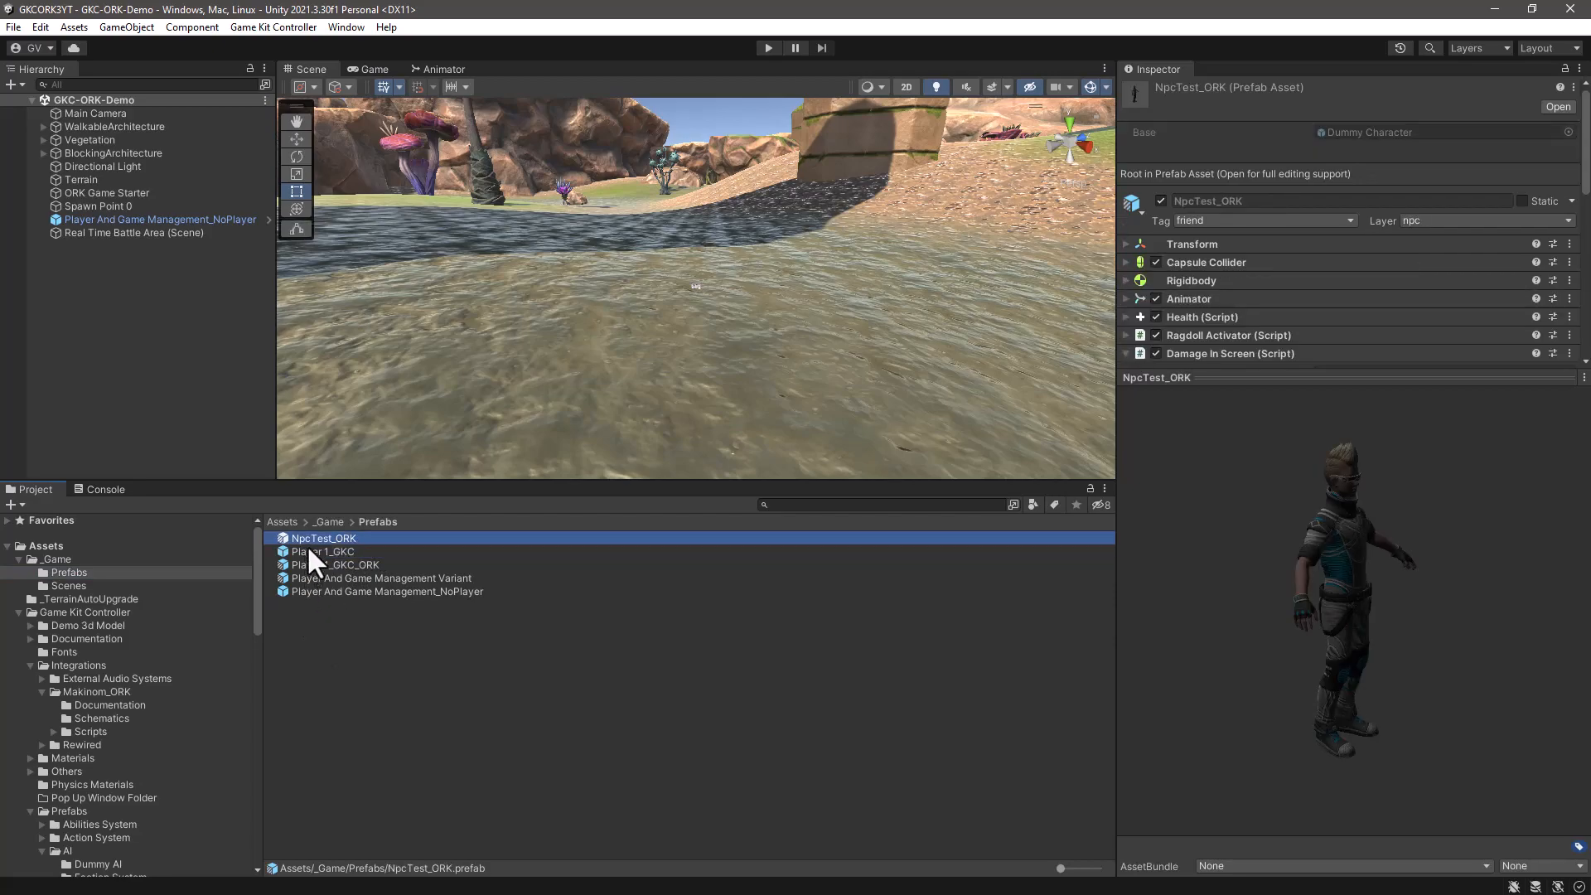
- Open the NpcTest_ORK prefab for editing and set its root object's Y rotation to 0
{"action": "left_click", "coordinate": [1557, 106]}
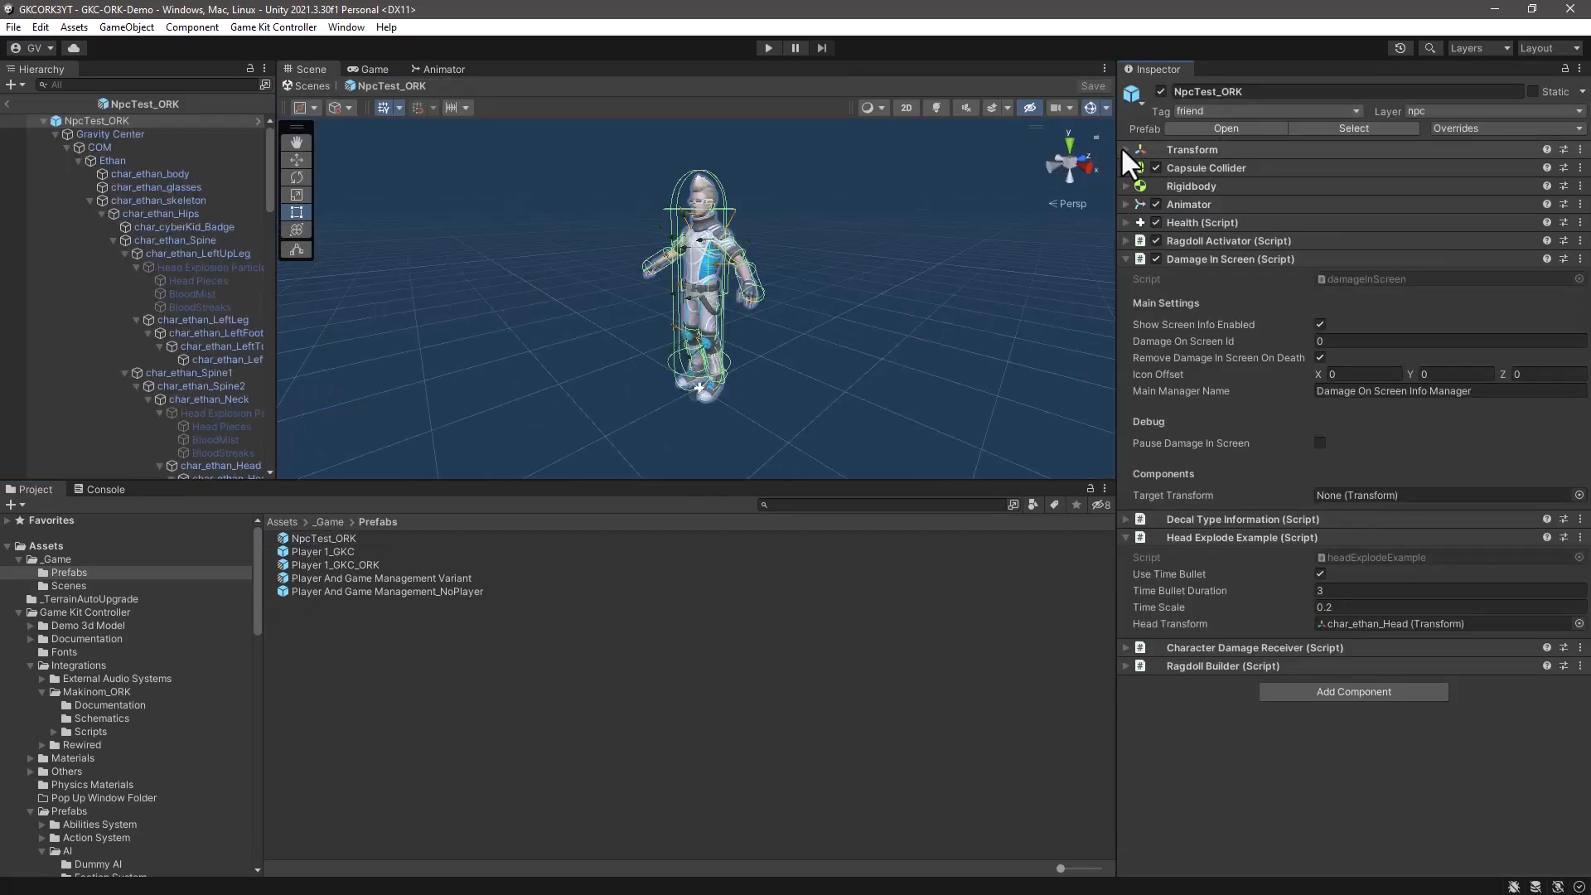
{"action": "left_click", "coordinate": [1124, 147]}
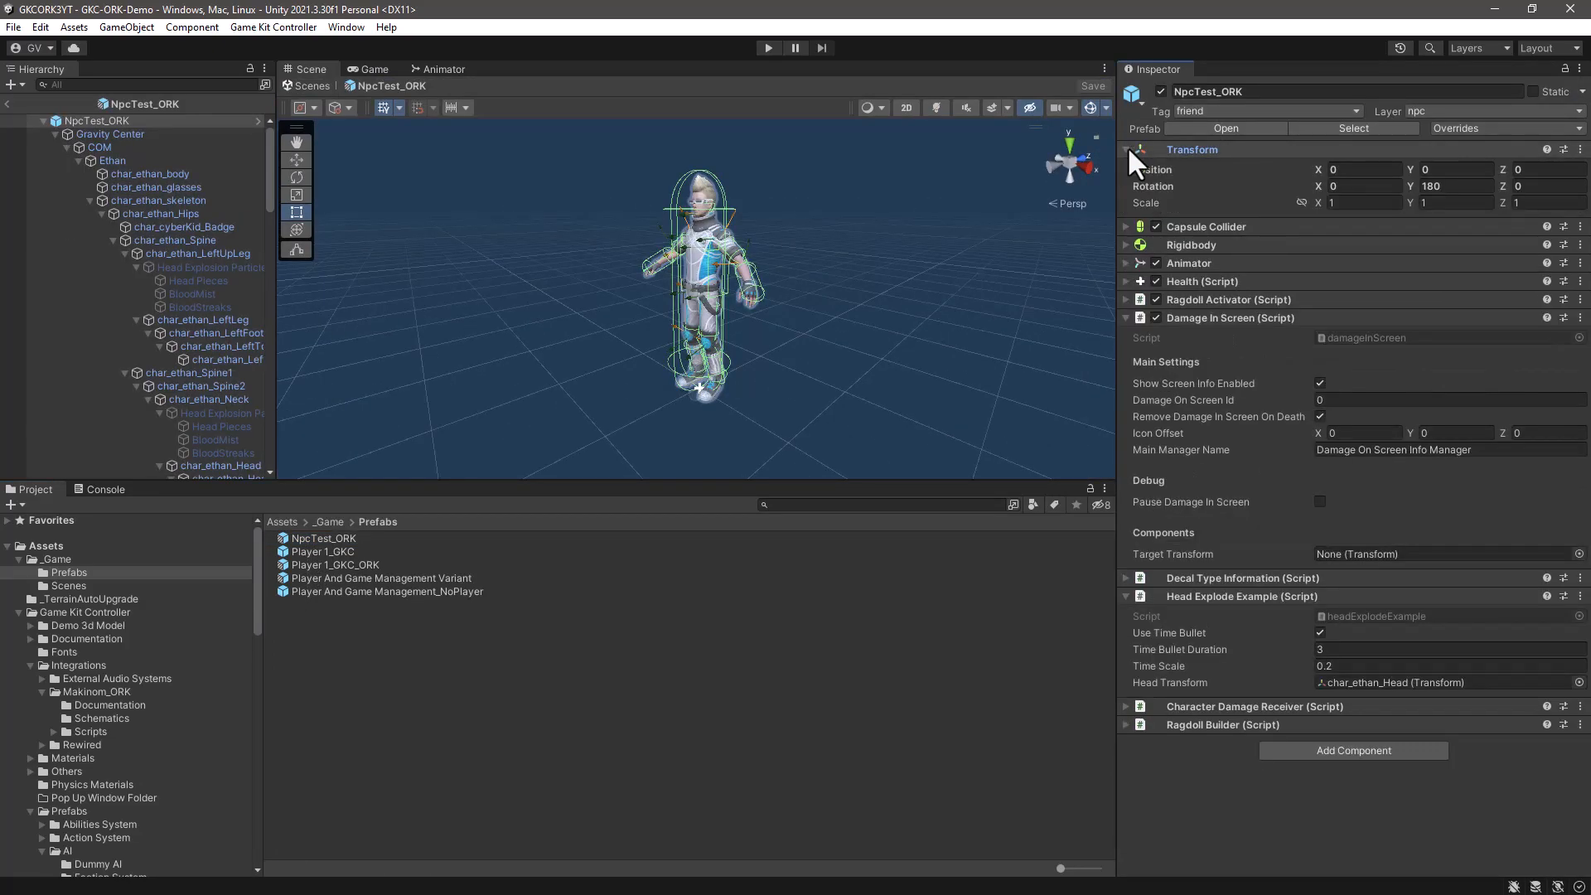
{"action": "left_click", "coordinate": [1445, 188]}
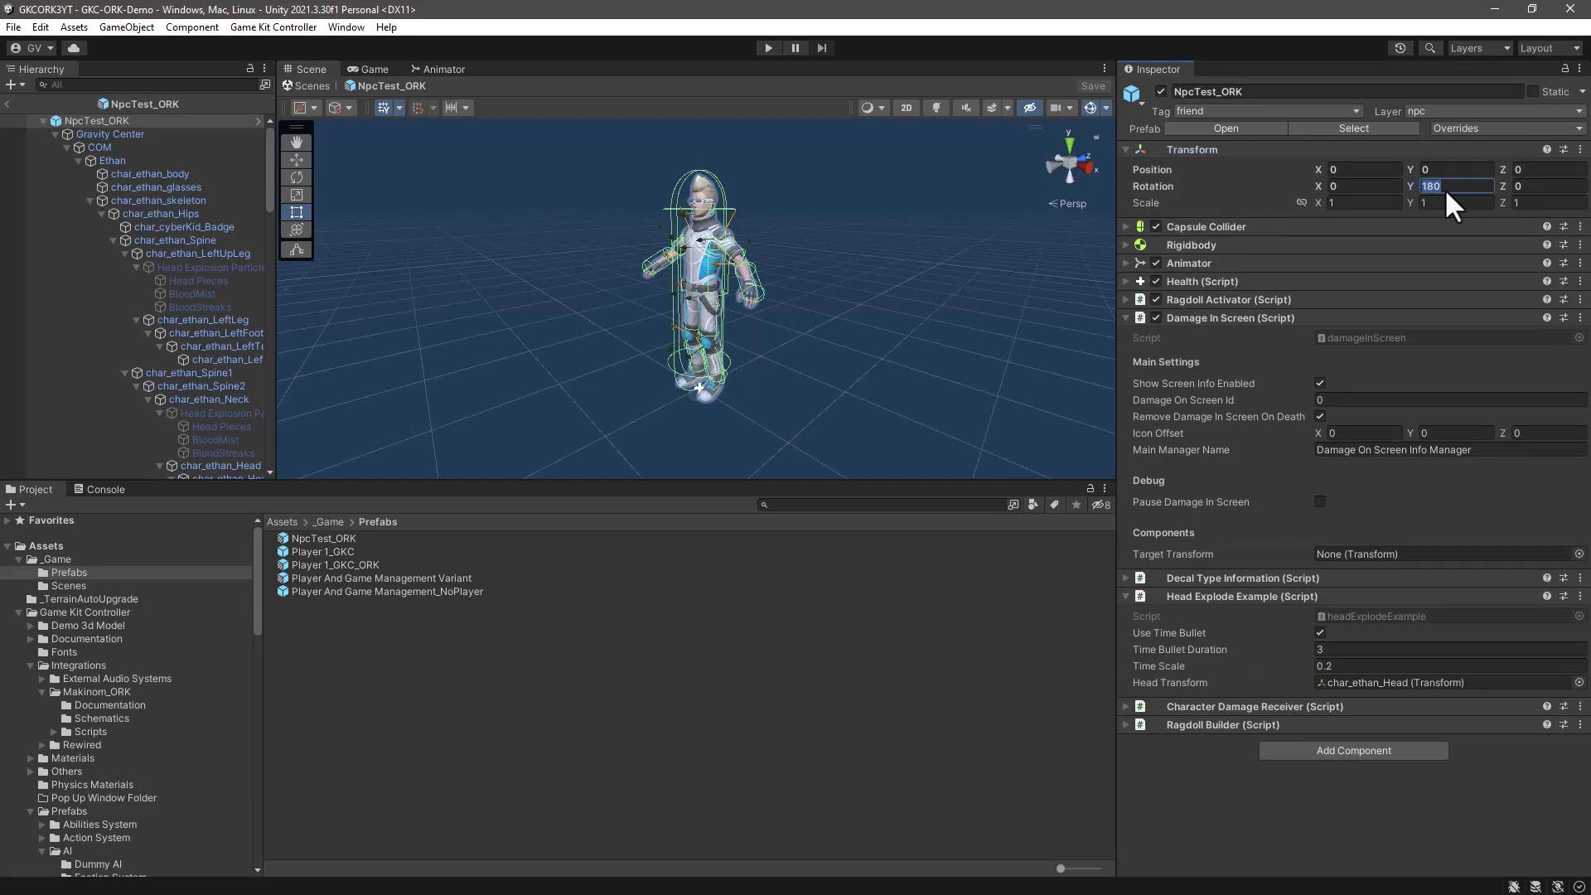
{"action": "type", "text": "0"}
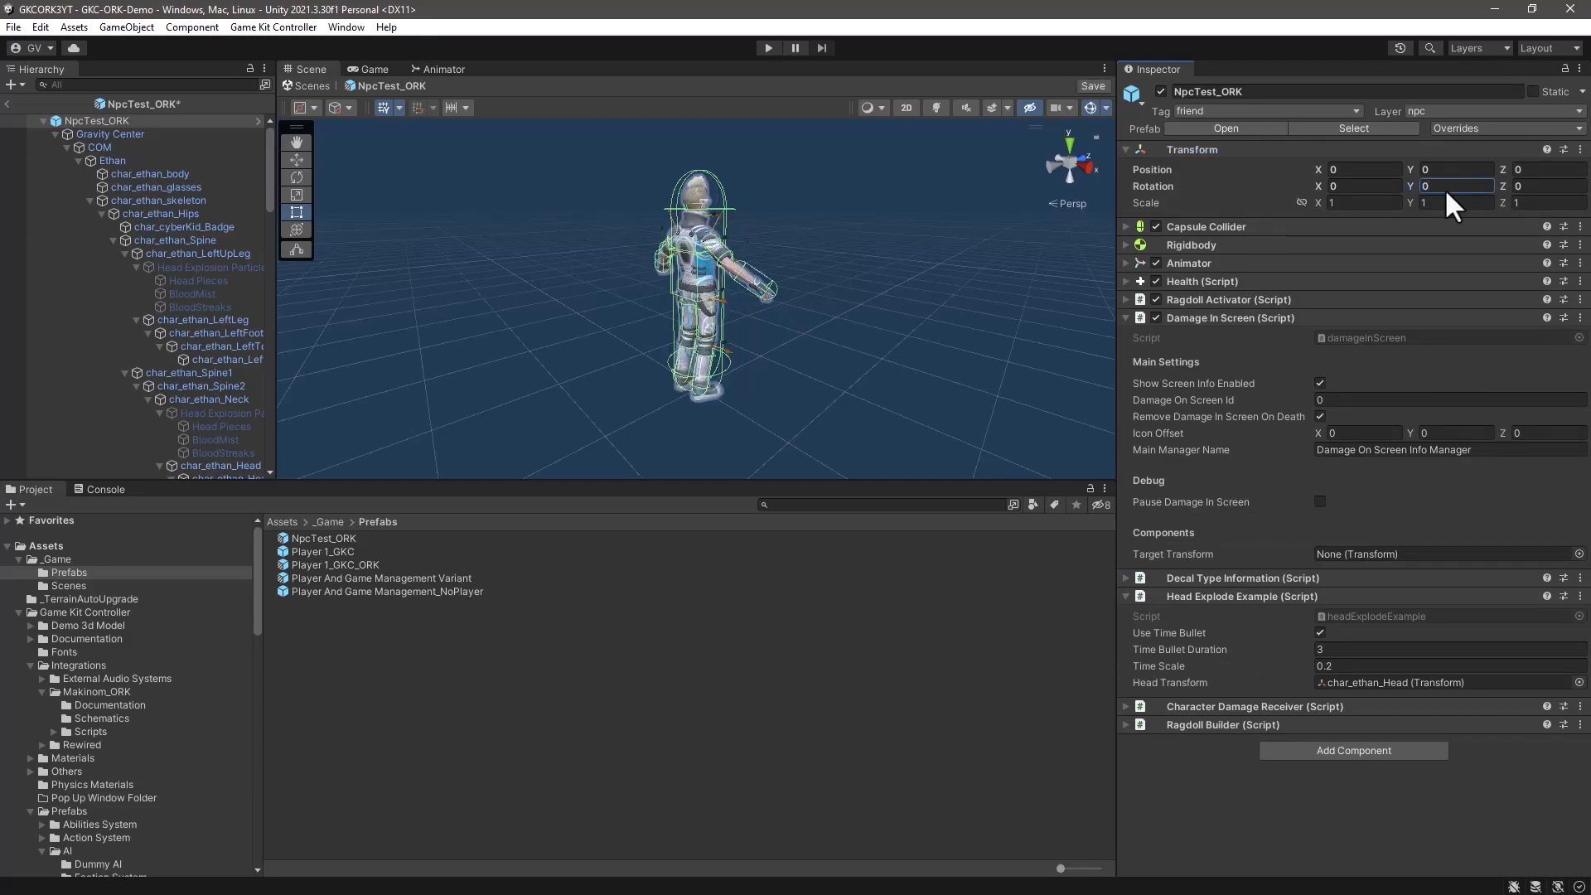
{"action": "left_click_drag", "start_coordinate": [877, 307], "coordinate": [686, 313], "text": "alt"}
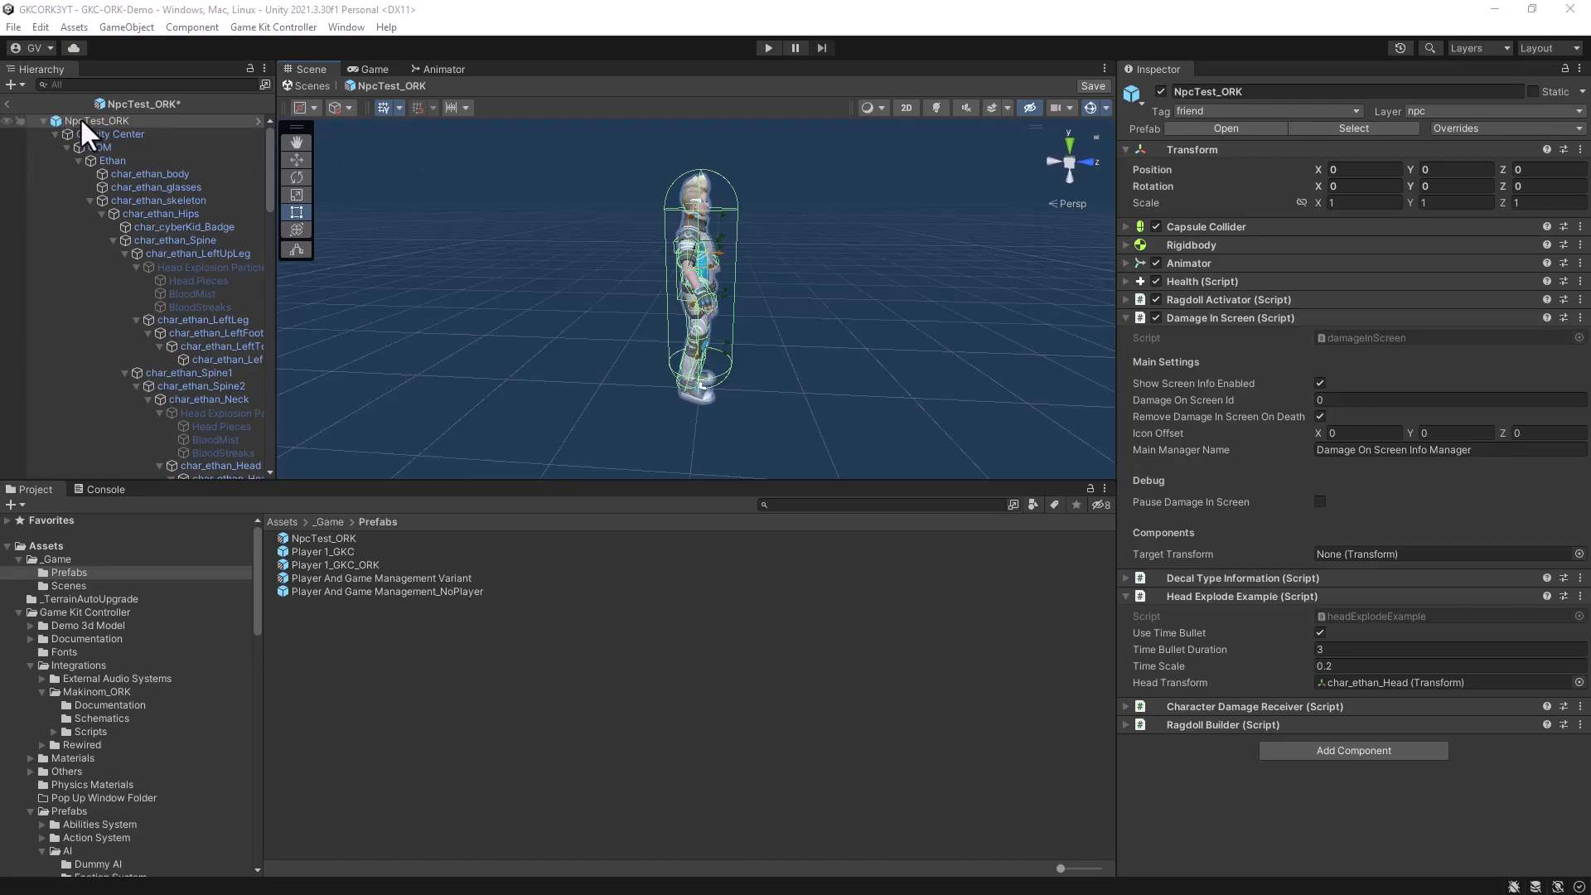
- Collapse the expanded script components on NpcTest_ORK and add an Interaction Machine component to the root object
{"action": "left_click", "coordinate": [1124, 317]}
{"action": "left_click", "coordinate": [1126, 354]}
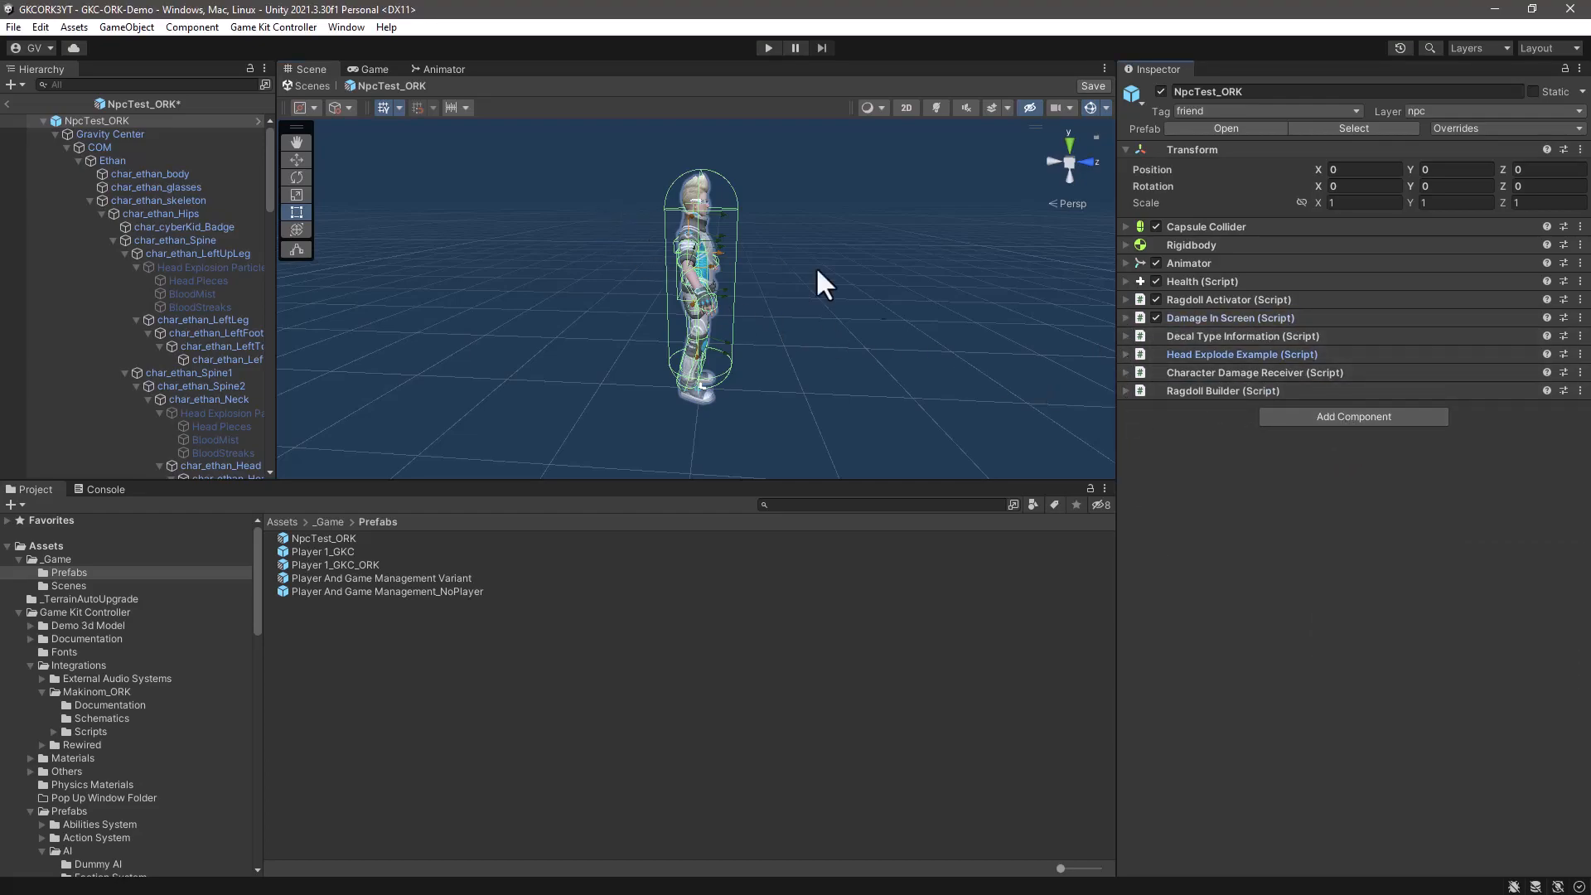
{"action": "left_click", "coordinate": [1356, 417]}
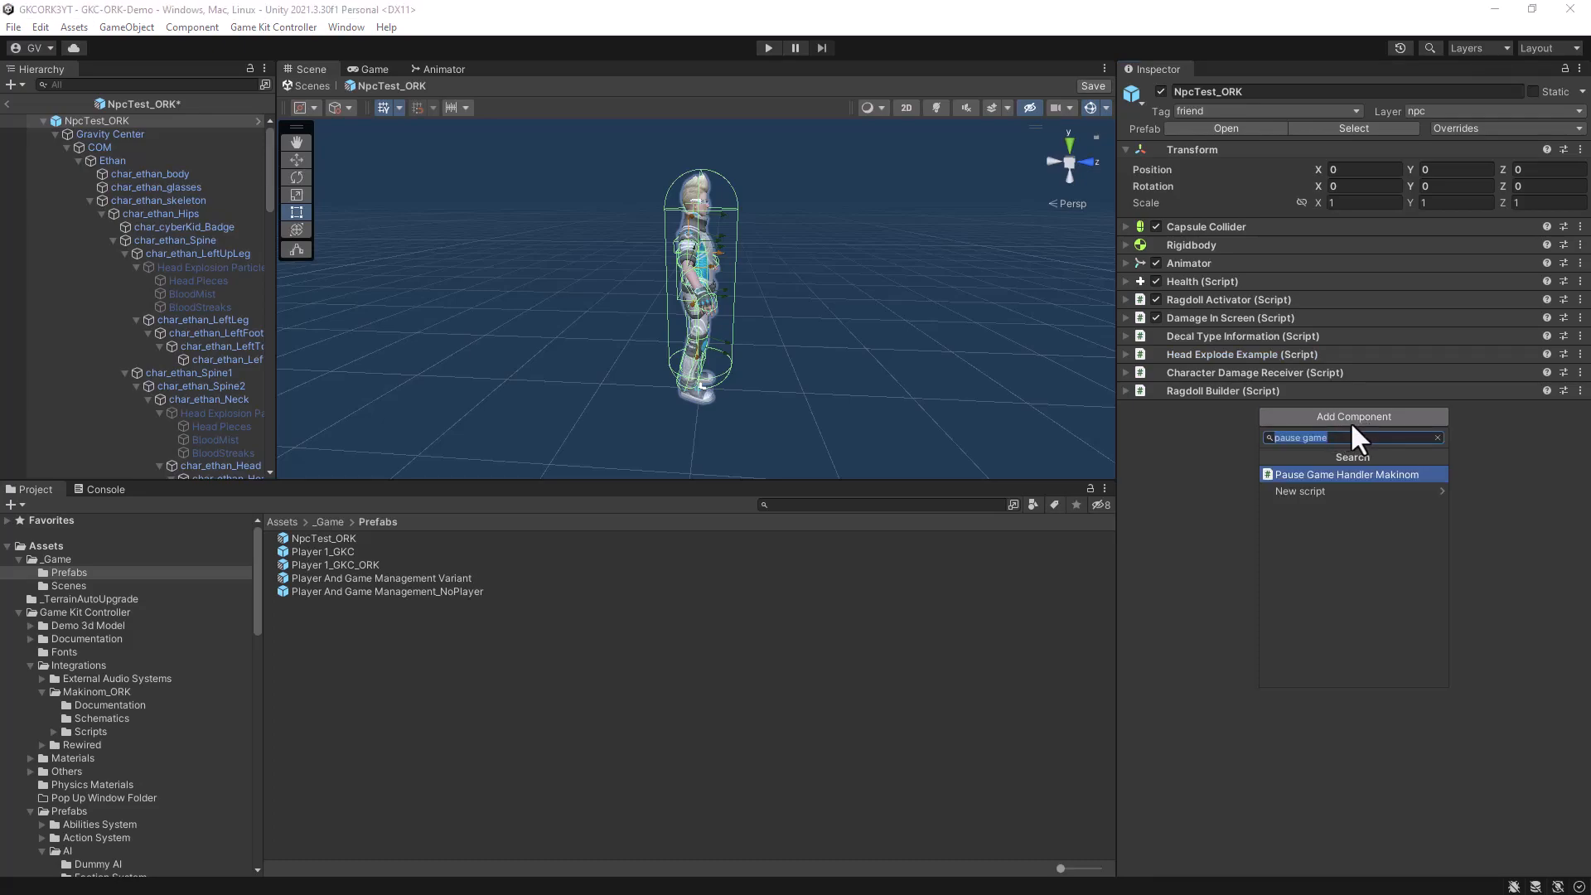
{"action": "type", "text": "intwer"}
{"action": "key", "text": "BackSpace"}
{"action": "key", "text": "BackSpace"}
{"action": "key", "text": "BackSpace"}
{"action": "type", "text": "era"}
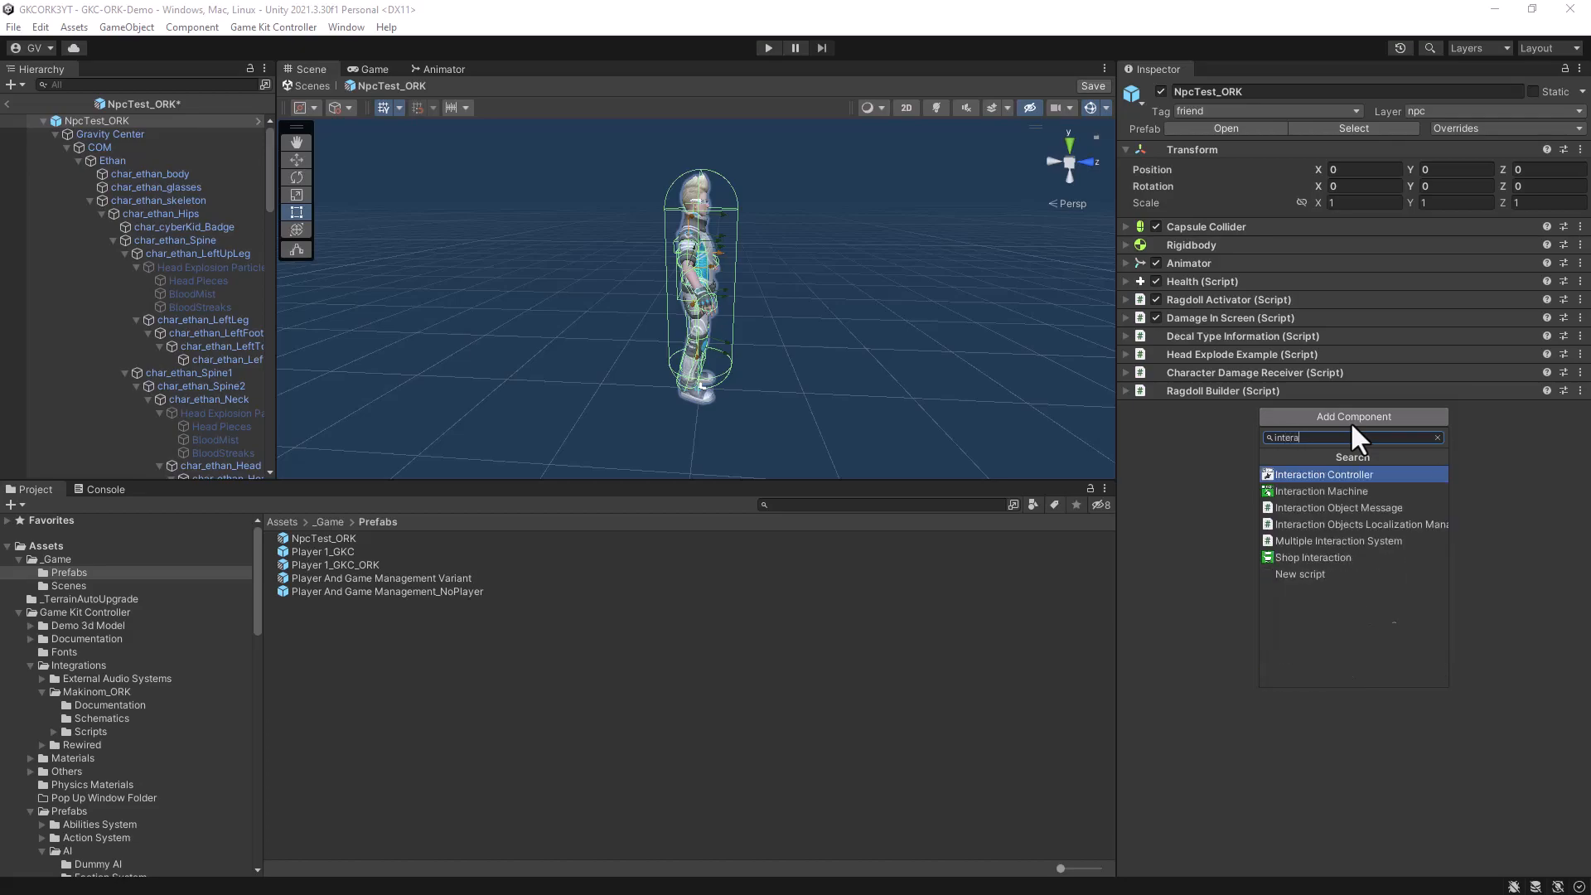
{"action": "left_click", "coordinate": [1328, 490]}
- Widen the component settings area and enable Interact as the Interaction Machine's start type
{"action": "left_click_drag", "start_coordinate": [1119, 465], "coordinate": [934, 465]}
{"action": "scroll", "coordinate": [1386, 534], "scroll_direction": "down", "scroll_amount": 3}
{"action": "scroll", "coordinate": [1391, 553], "scroll_direction": "down", "scroll_amount": 1}
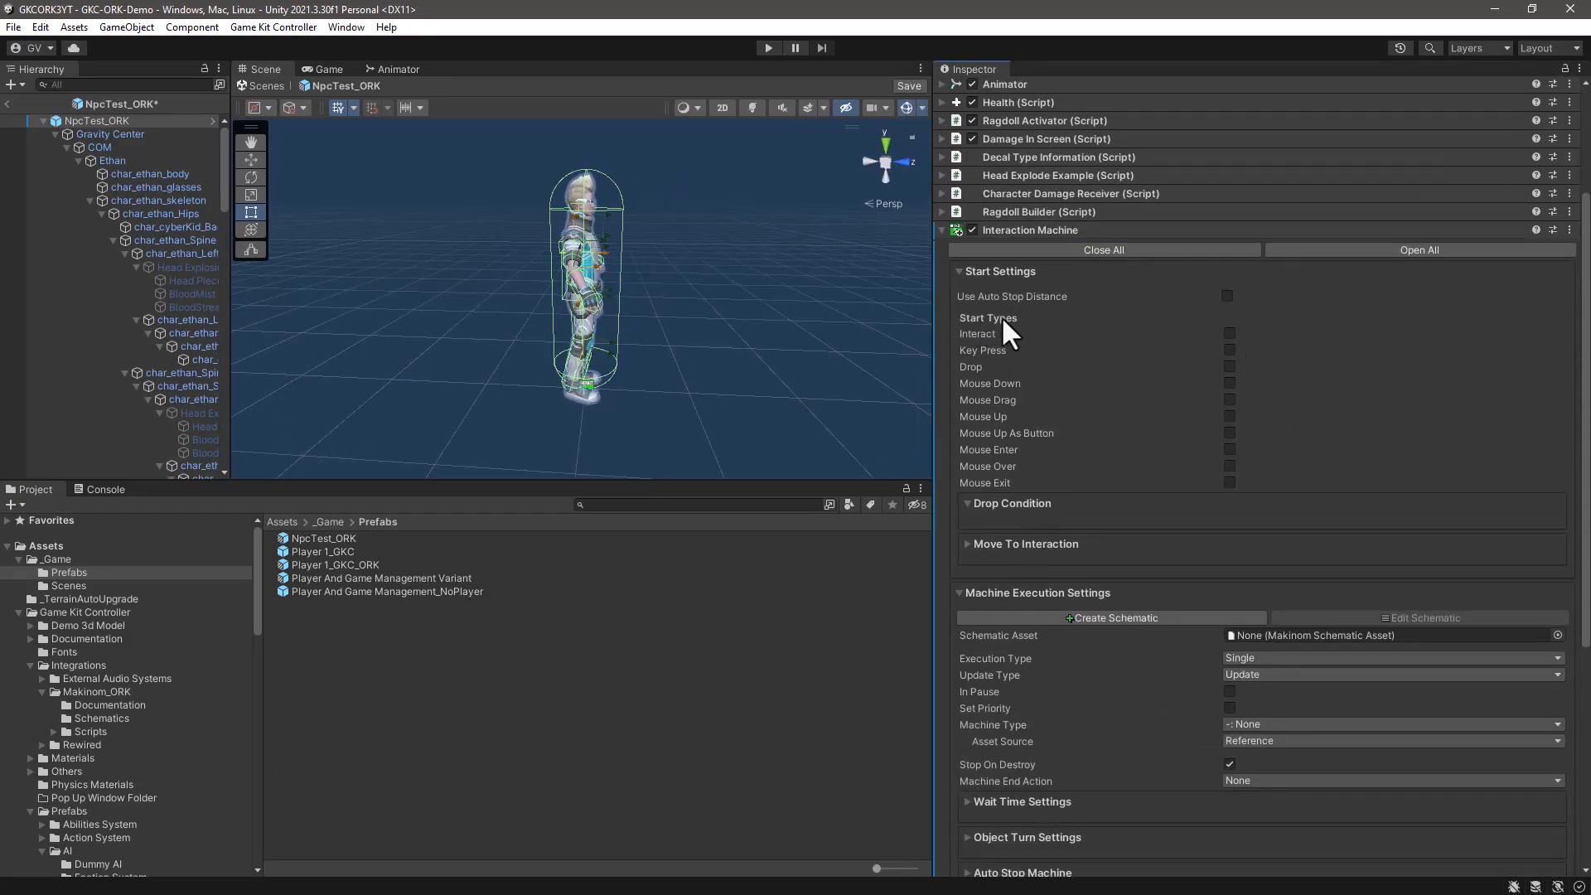
{"action": "left_click", "coordinate": [1229, 334]}
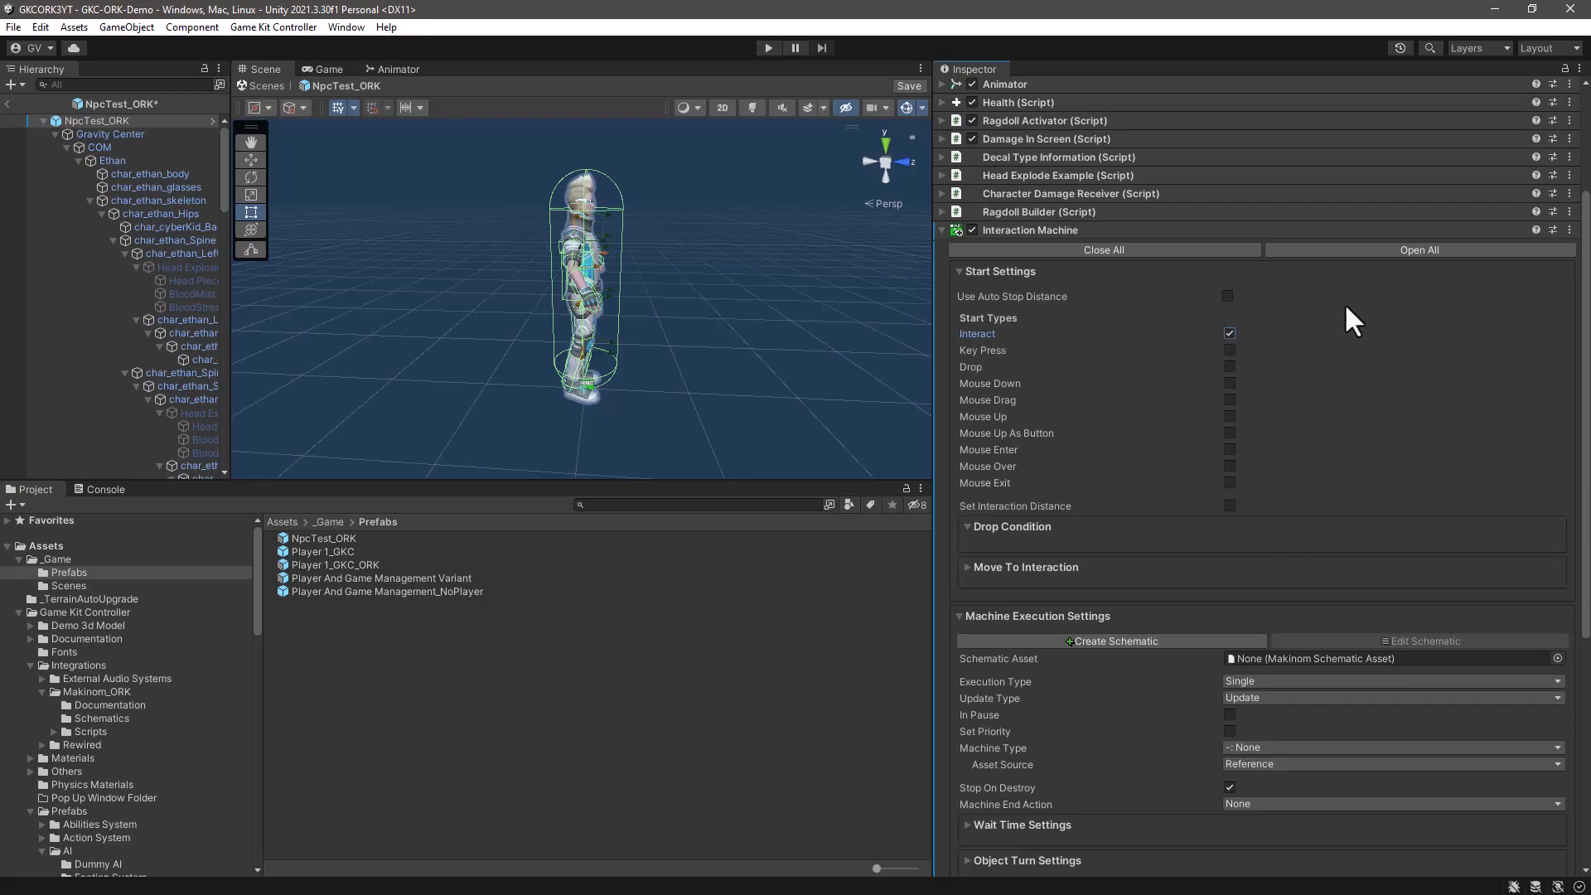
- Assign DialogueSimpleTest from the Makinom_ORK/Schematics folder as the Interaction Machine's schematic asset
{"action": "scroll", "coordinate": [1340, 347], "scroll_direction": "down", "scroll_amount": 6}
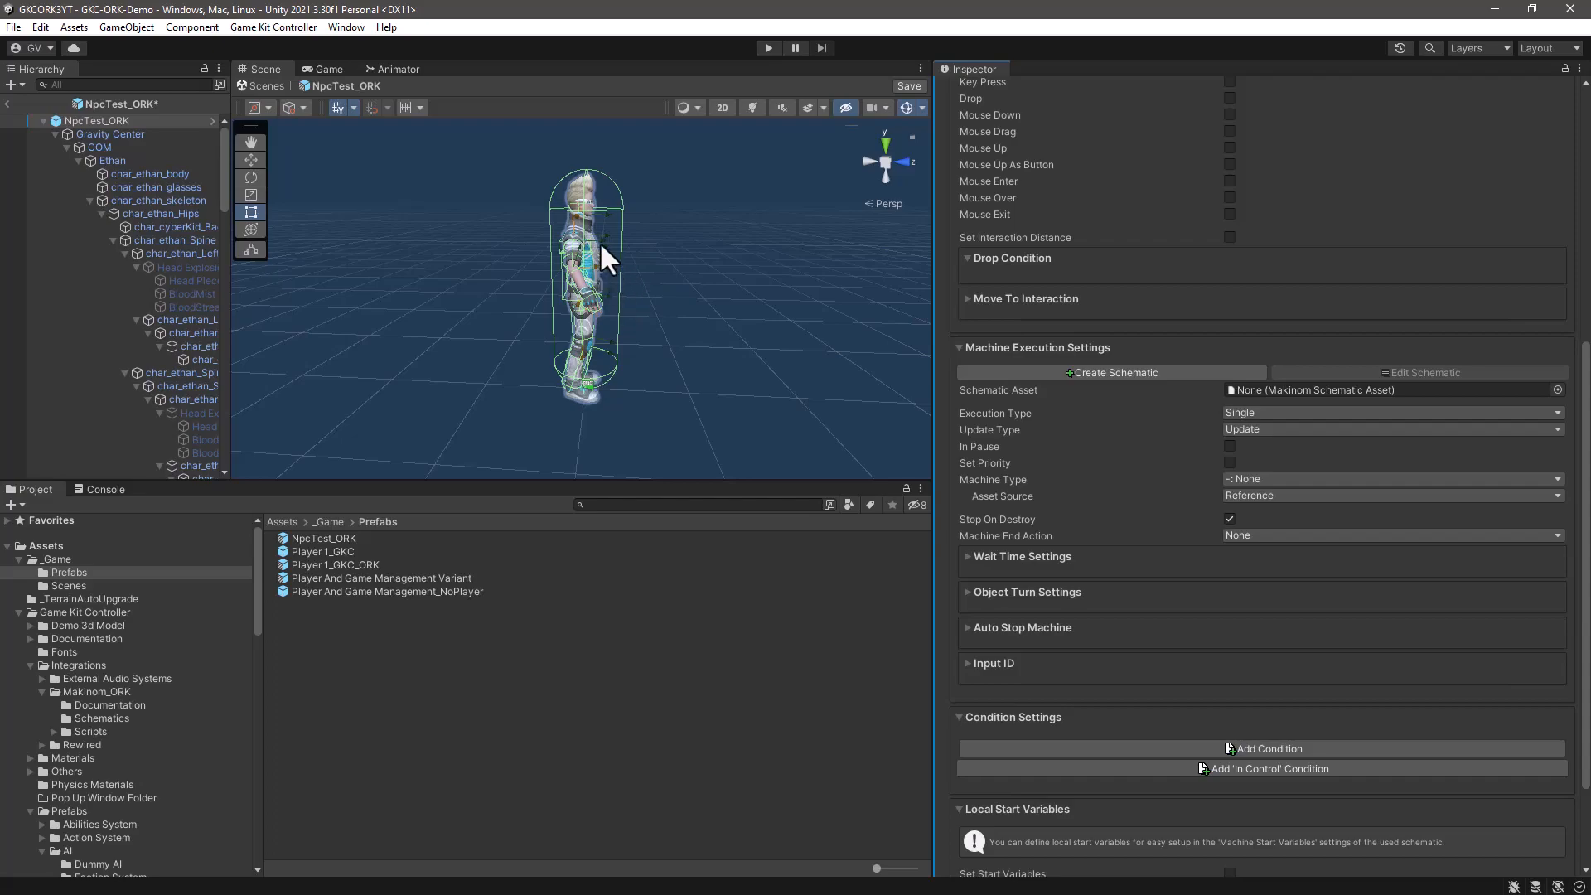
{"action": "scroll", "coordinate": [190, 634], "scroll_direction": "down", "scroll_amount": 6}
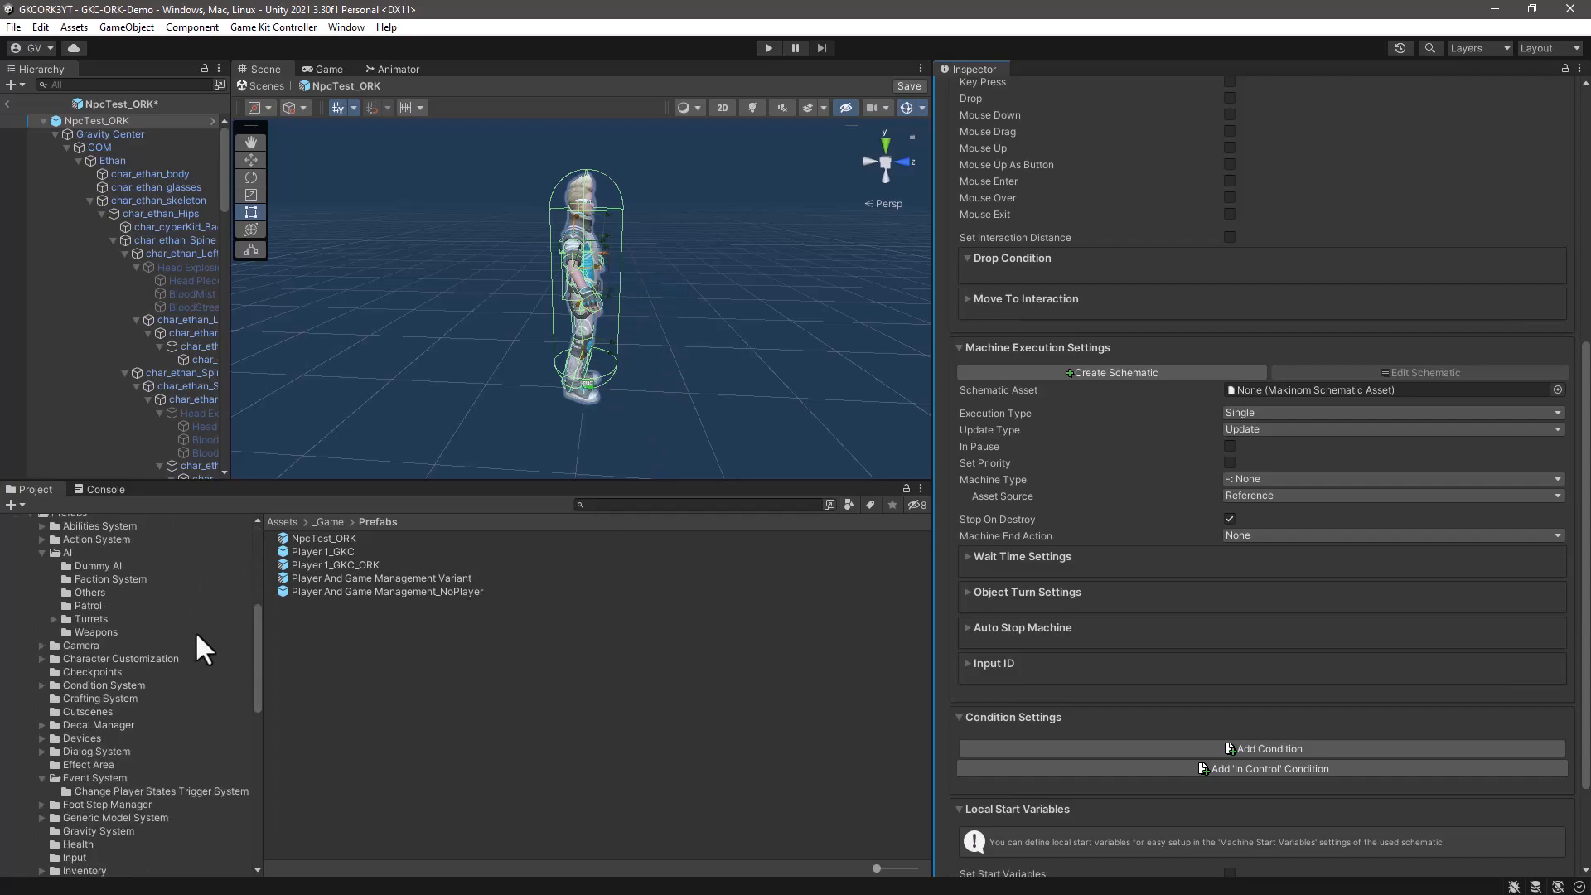
{"action": "scroll", "coordinate": [196, 630], "scroll_direction": "down", "scroll_amount": 4}
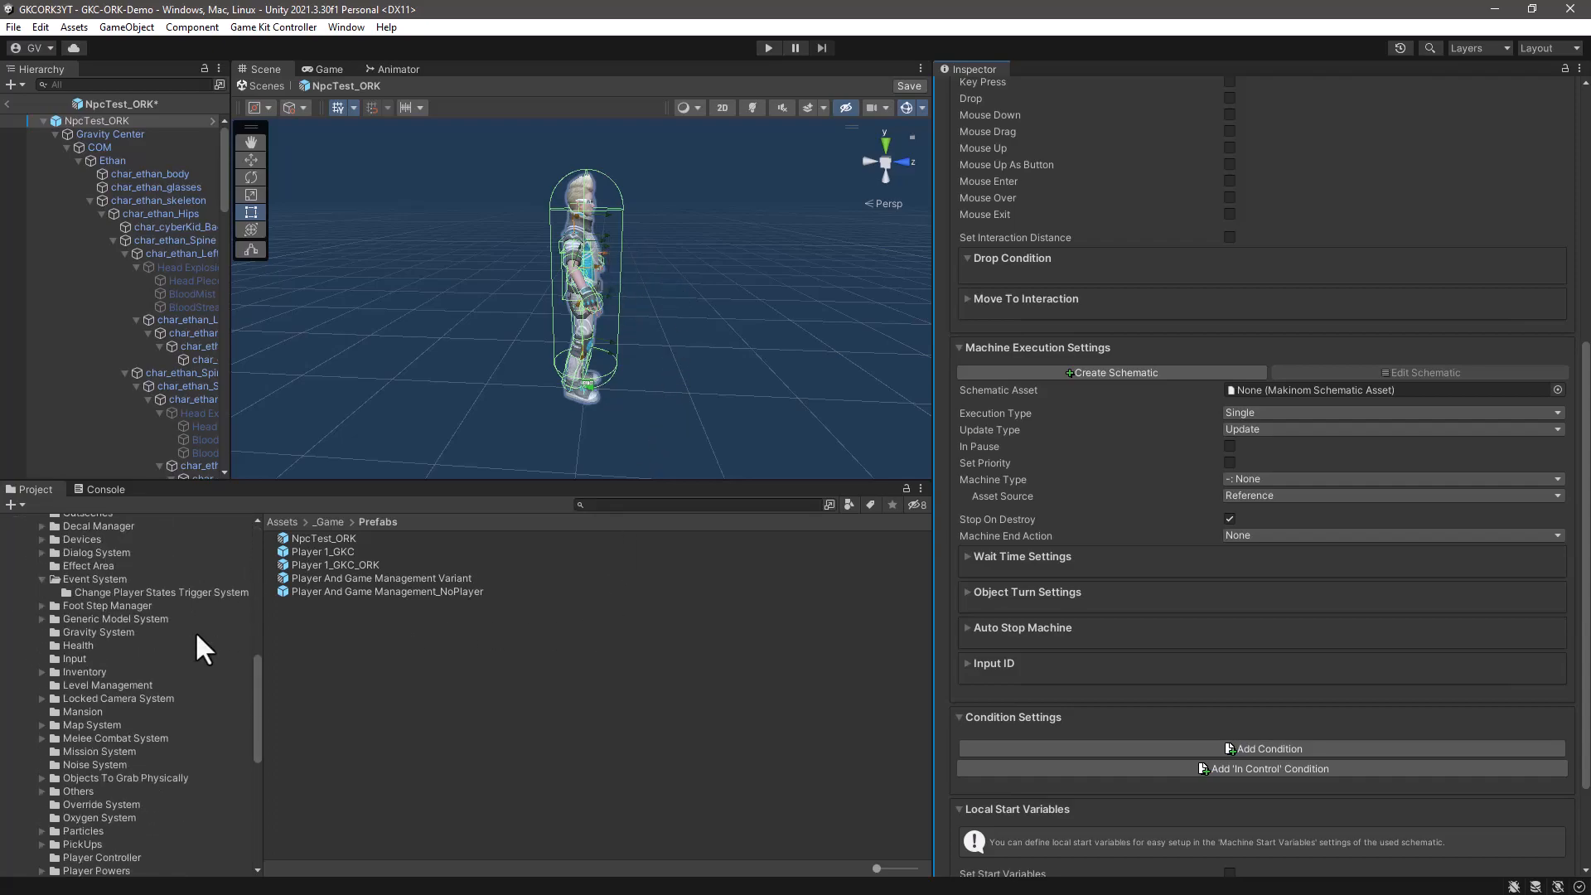
{"action": "scroll", "coordinate": [196, 630], "scroll_direction": "up", "scroll_amount": 5}
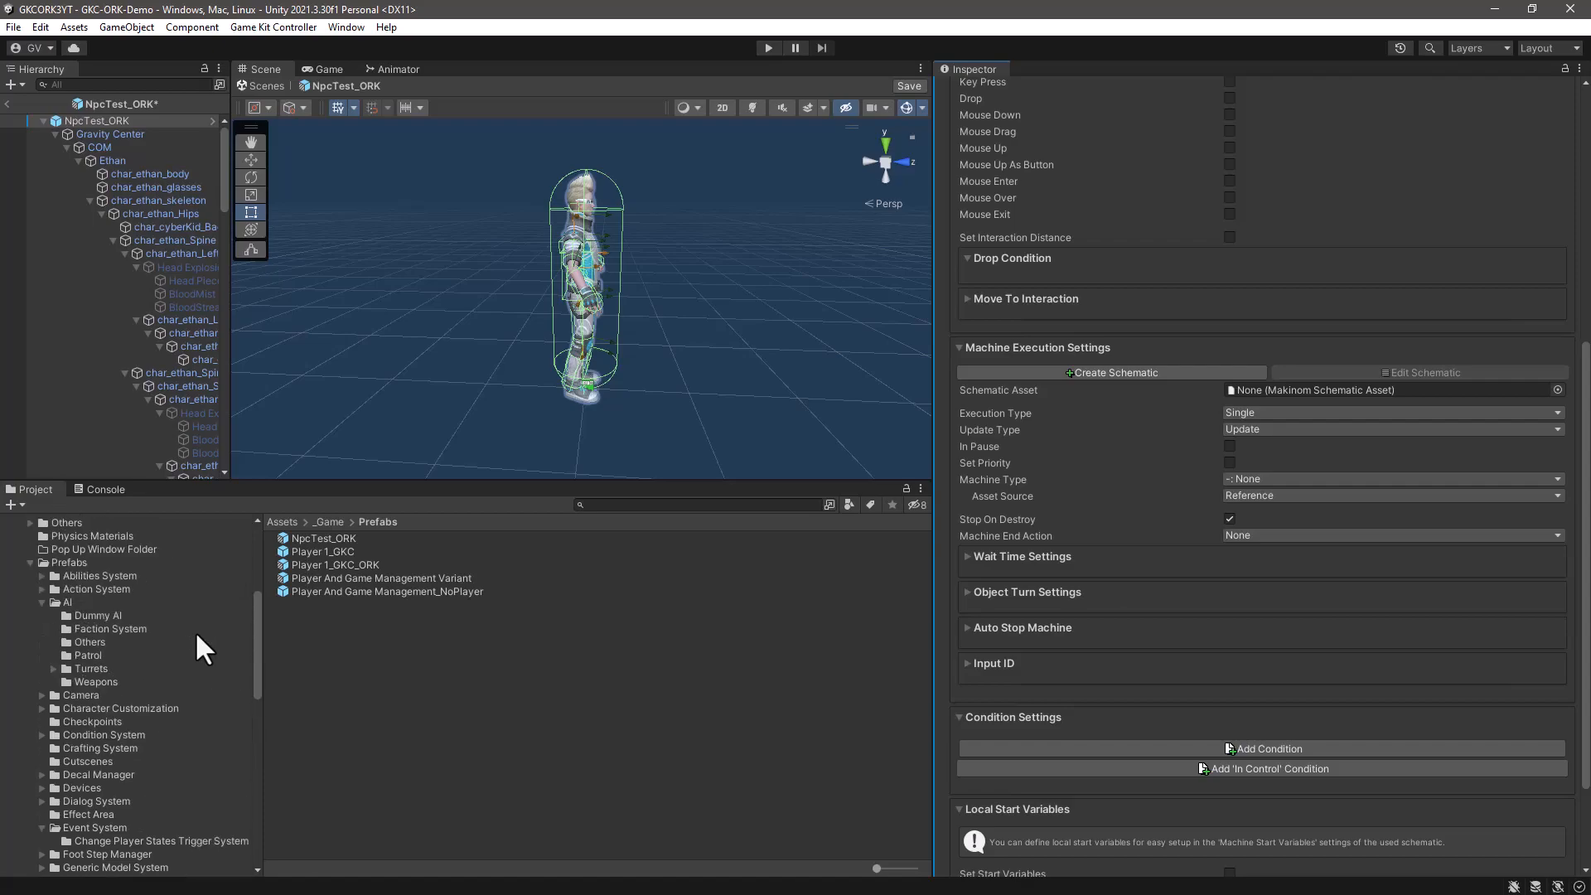
{"action": "scroll", "coordinate": [185, 615], "scroll_direction": "down", "scroll_amount": 10}
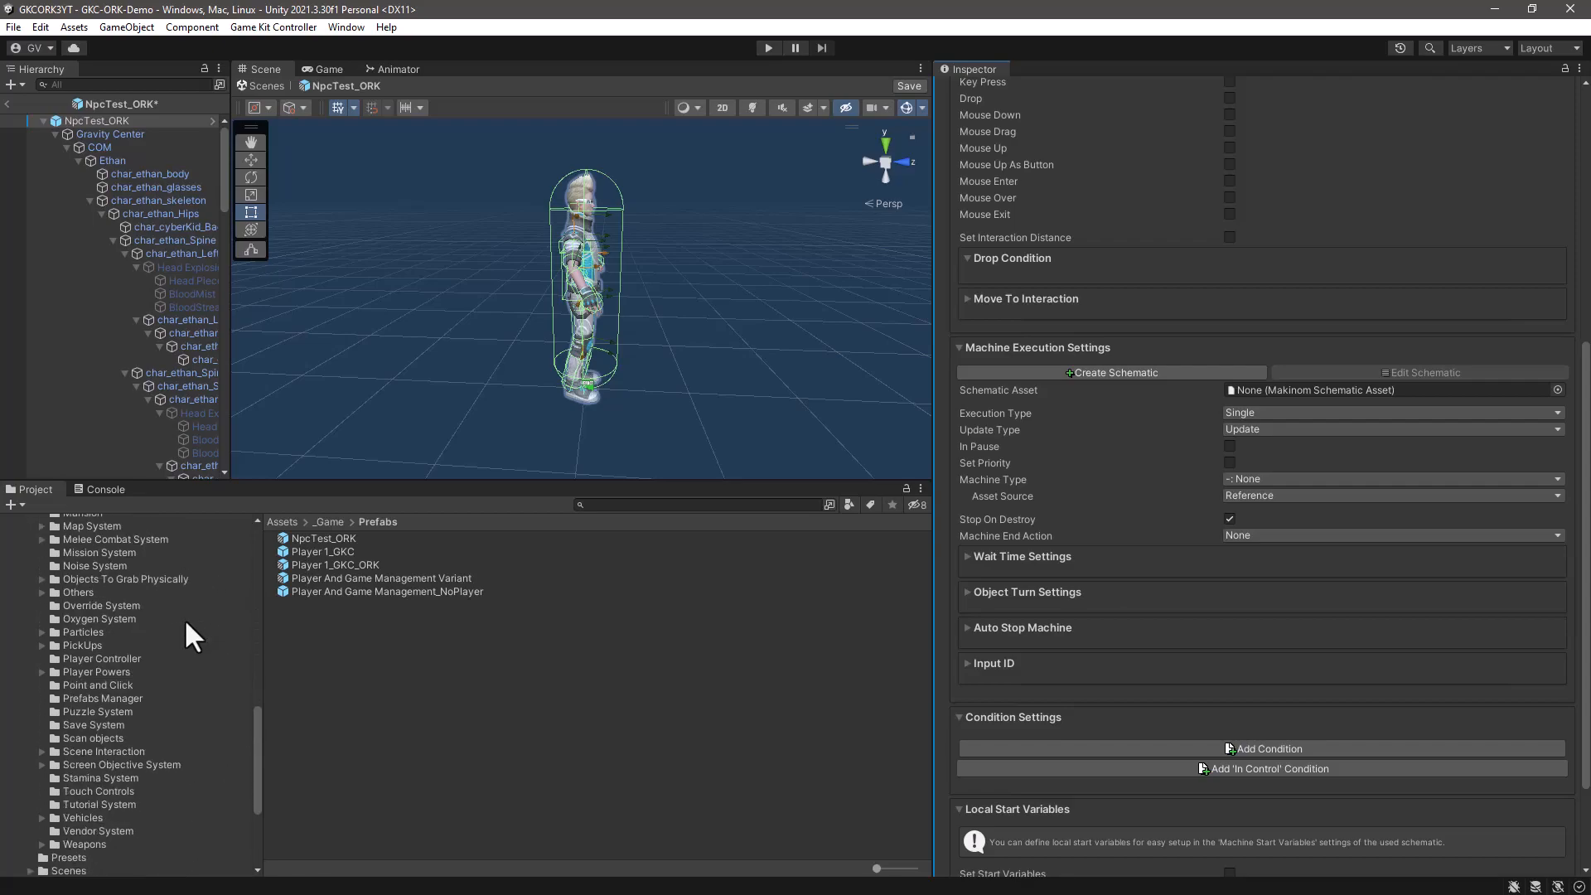
{"action": "scroll", "coordinate": [185, 636], "scroll_direction": "down", "scroll_amount": 1}
{"action": "scroll", "coordinate": [186, 623], "scroll_direction": "up", "scroll_amount": 10}
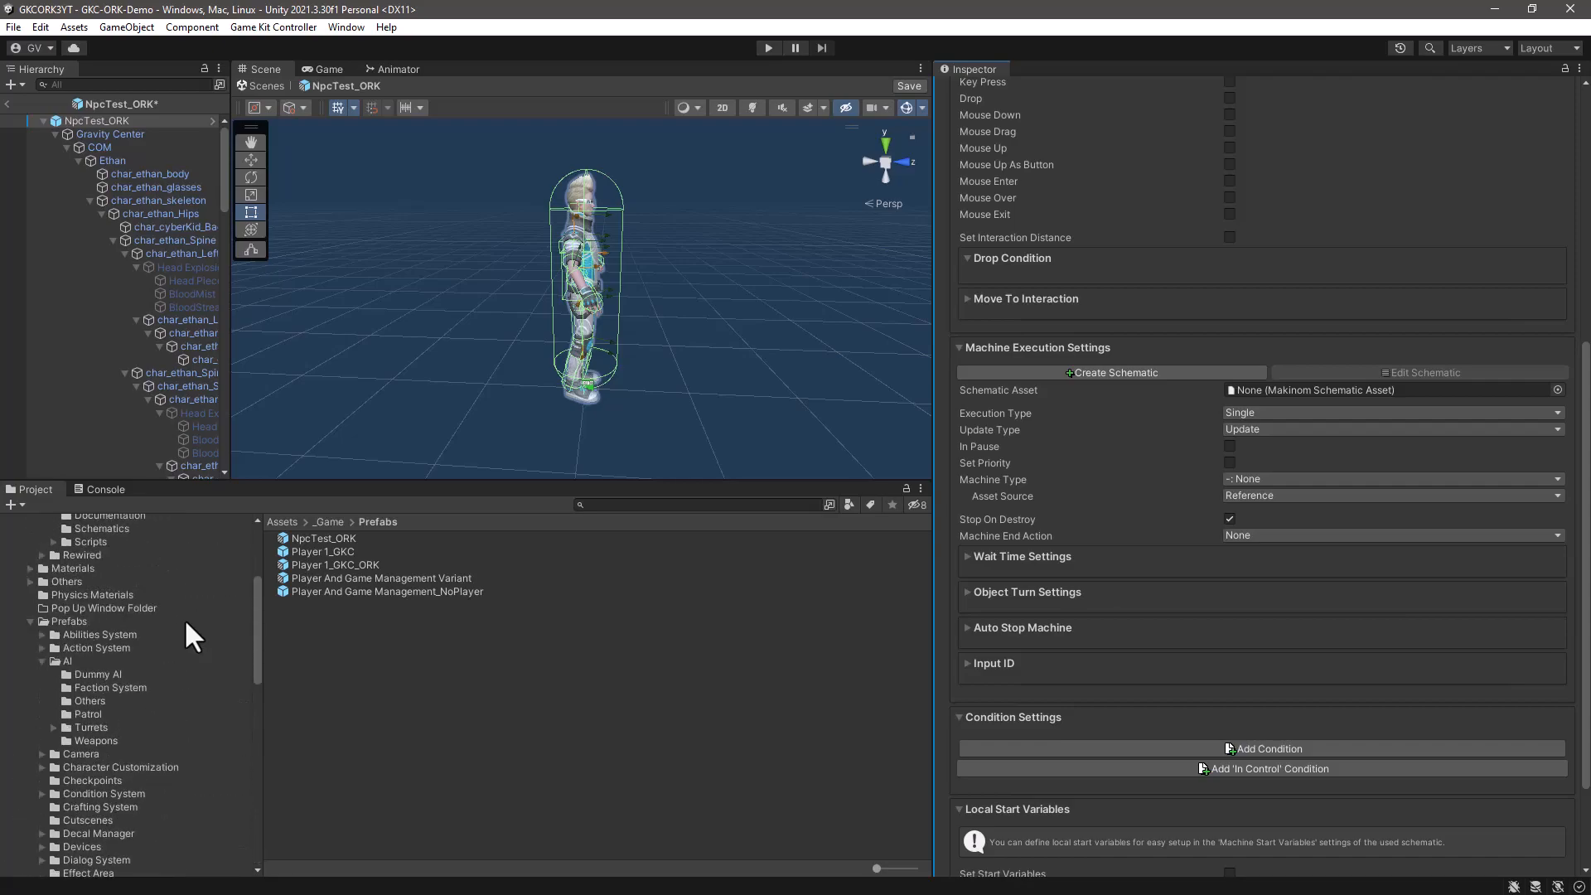
{"action": "scroll", "coordinate": [154, 605], "scroll_direction": "up", "scroll_amount": 5}
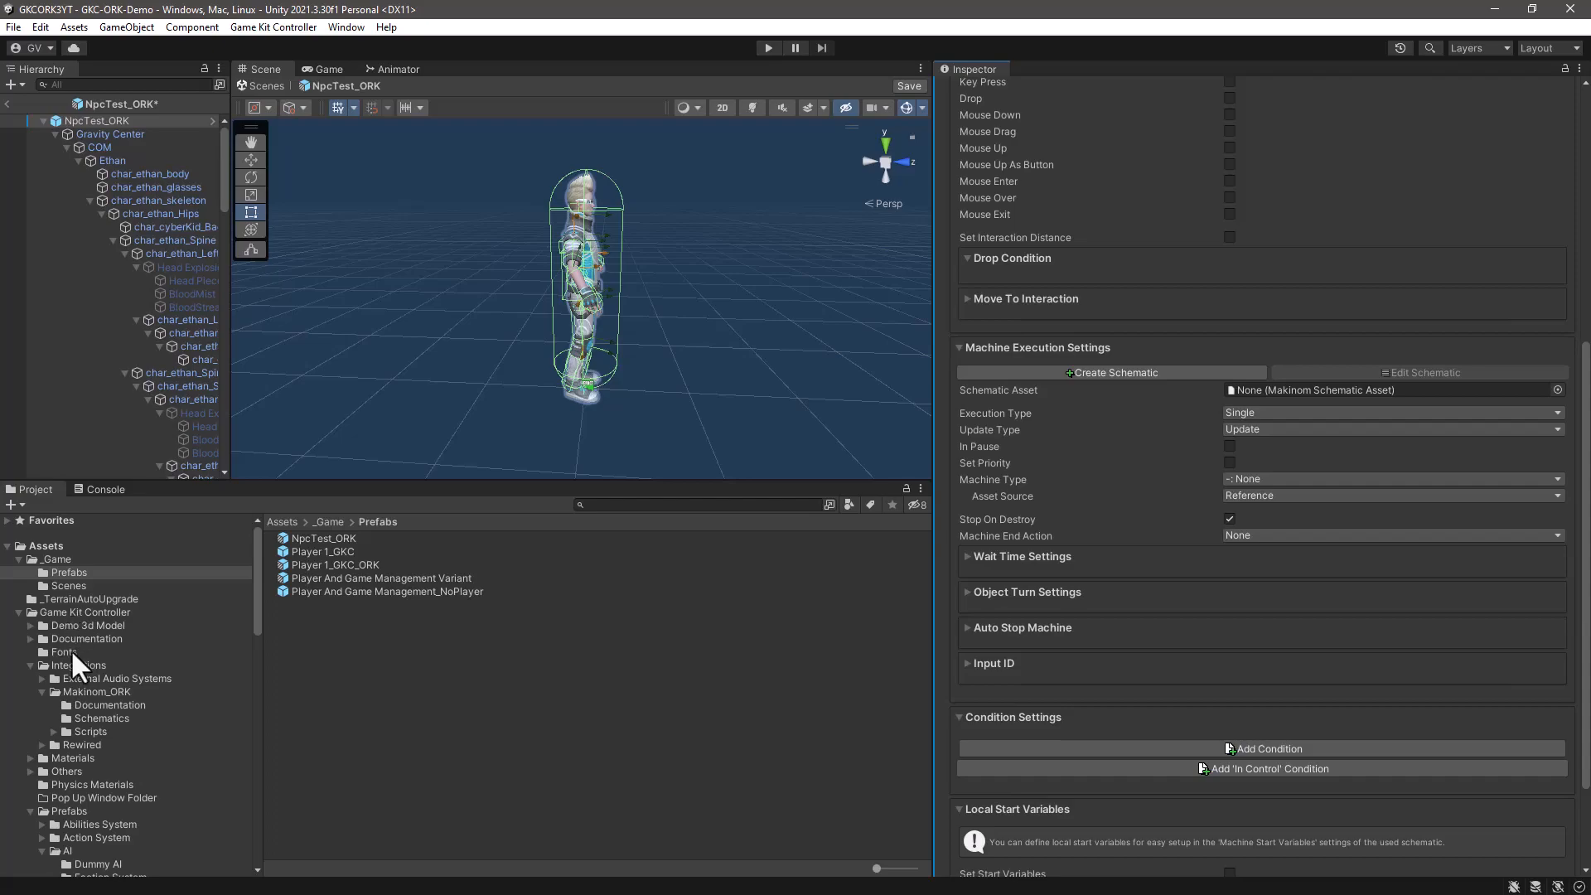
{"action": "left_click", "coordinate": [86, 718]}
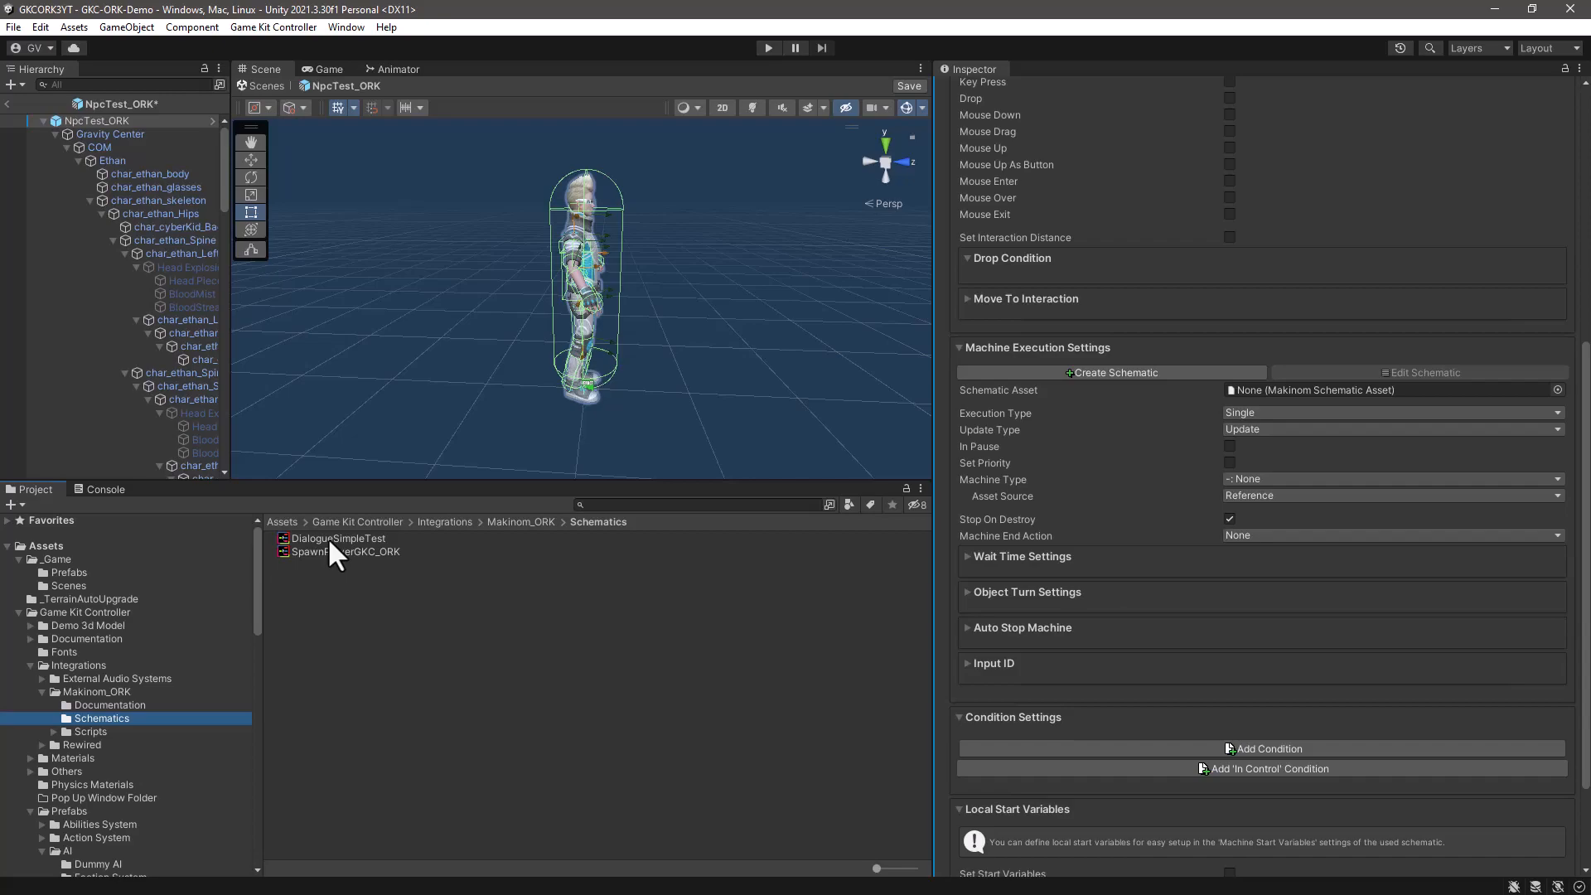
{"action": "left_click_drag", "start_coordinate": [306, 540], "coordinate": [1455, 386]}
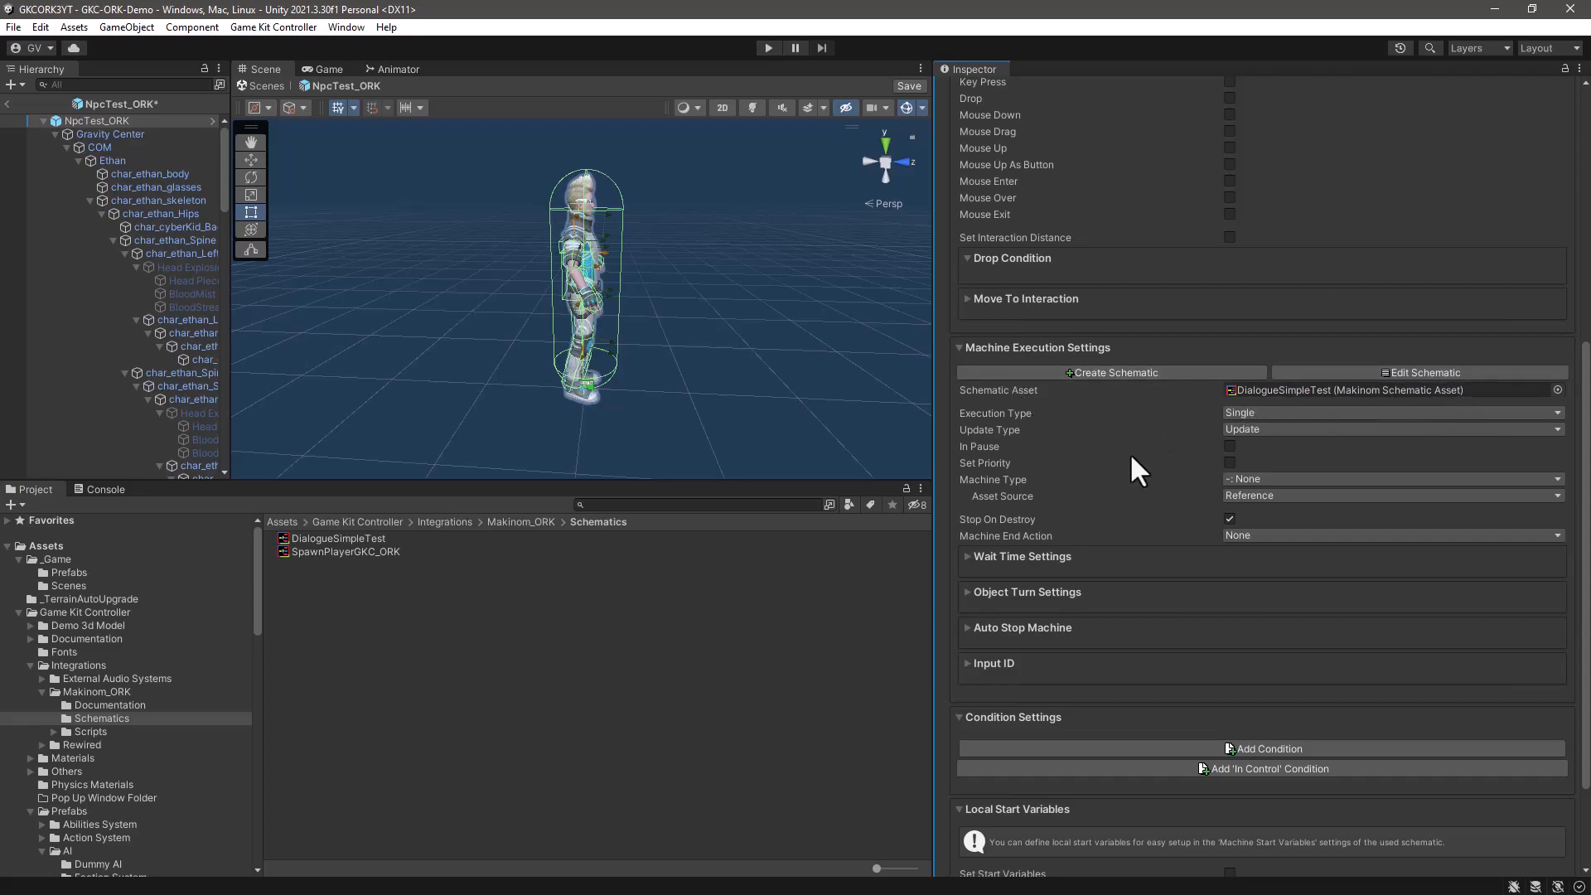
- Enable Turn Starting Object in the Interaction Machine's Object Turn Settings
{"action": "scroll", "coordinate": [1130, 452], "scroll_direction": "down", "scroll_amount": 3}
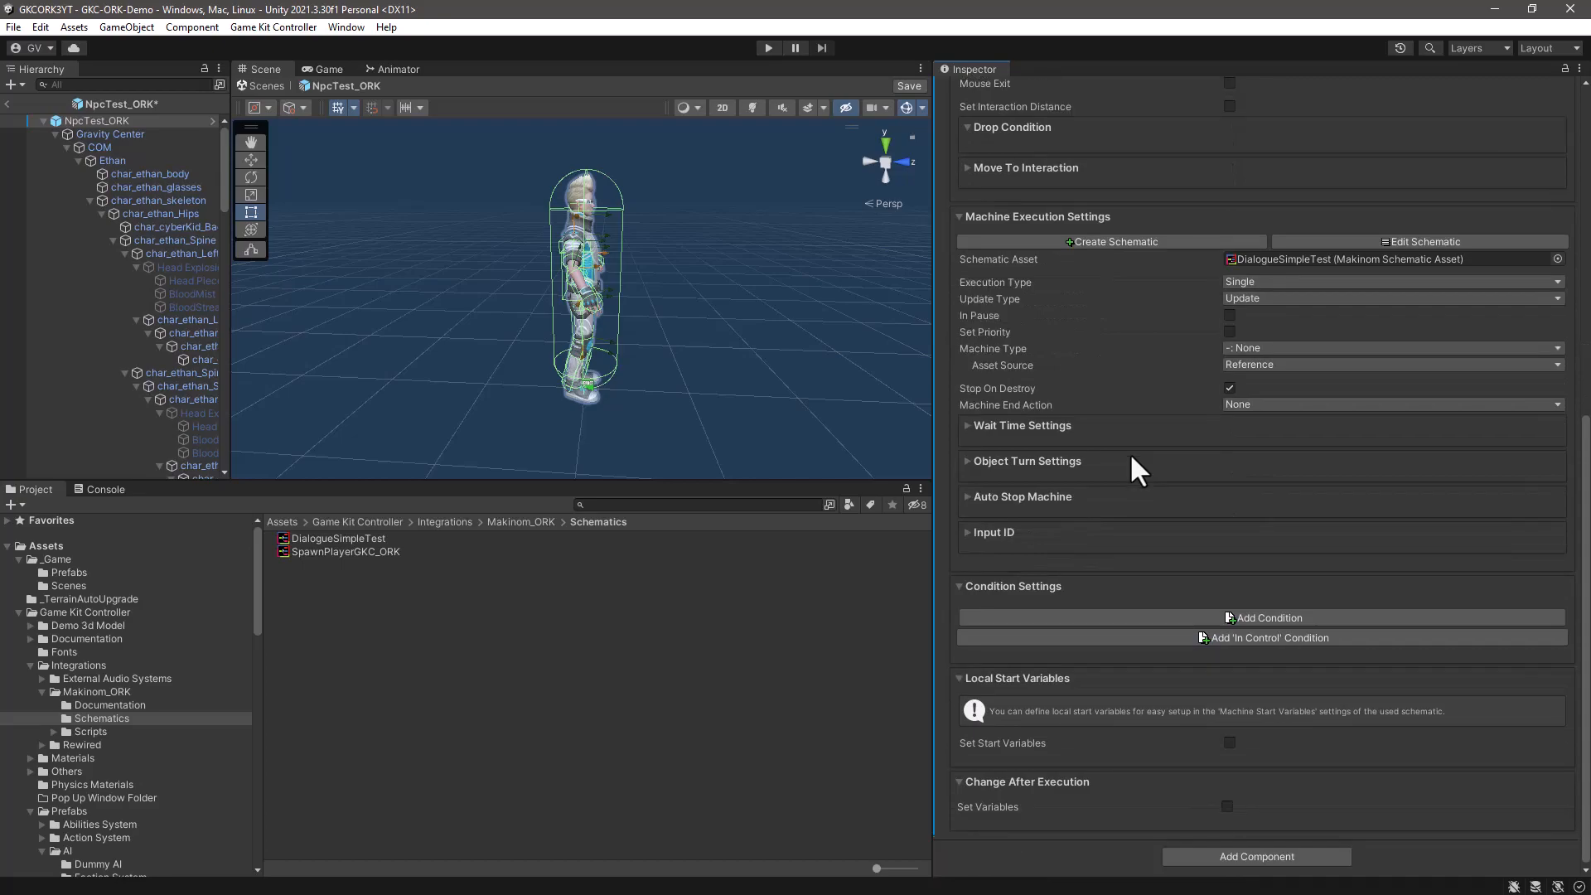
{"action": "left_click", "coordinate": [966, 461]}
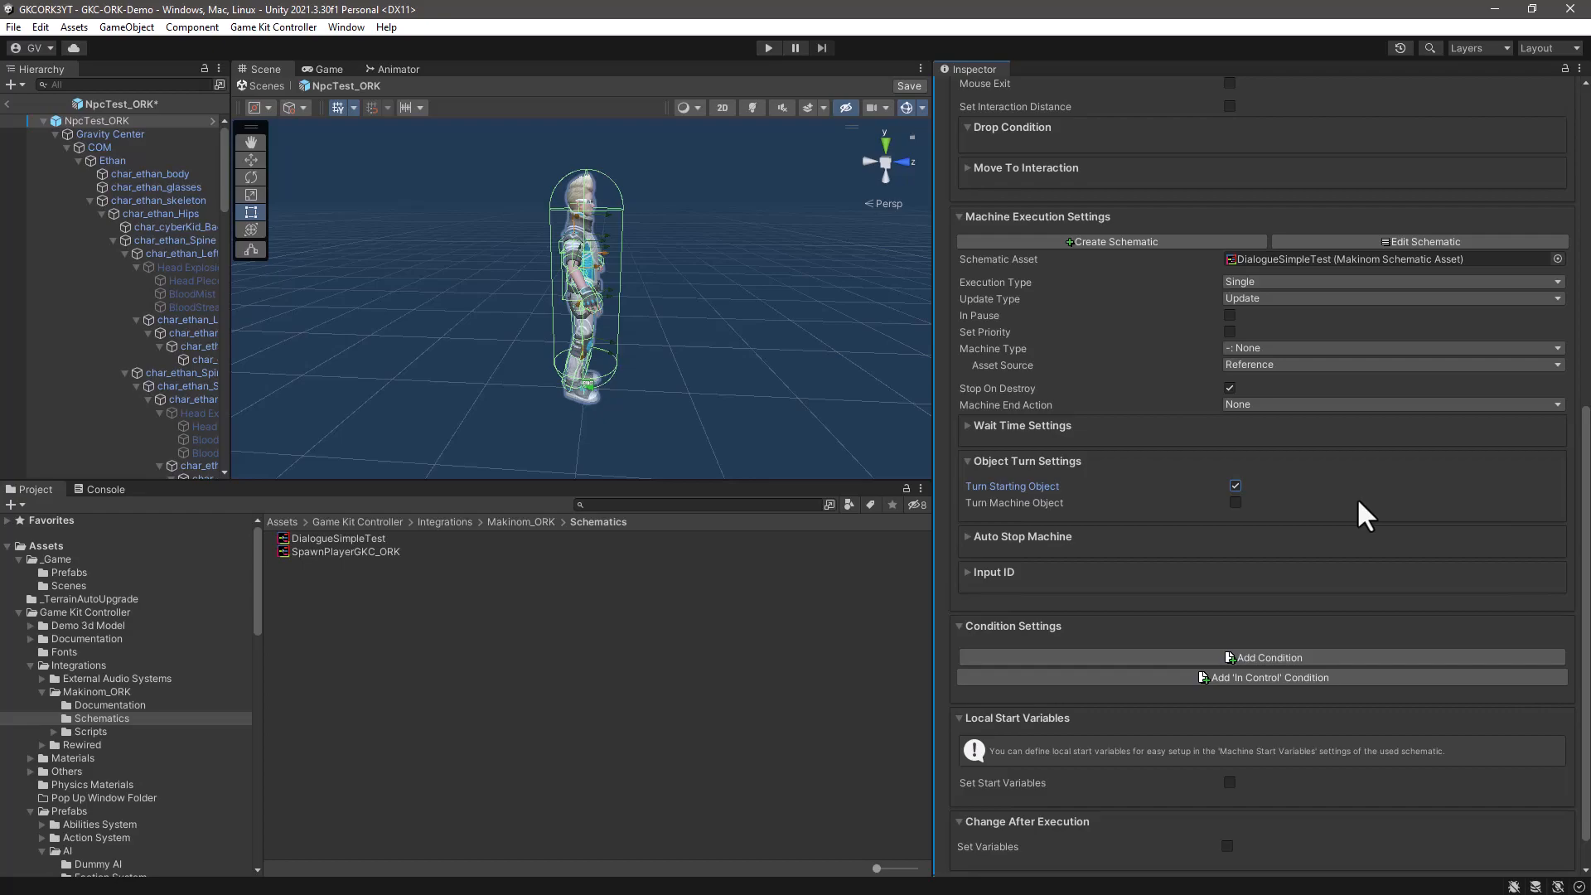
{"action": "scroll", "coordinate": [1356, 497], "scroll_direction": "down", "scroll_amount": 1}
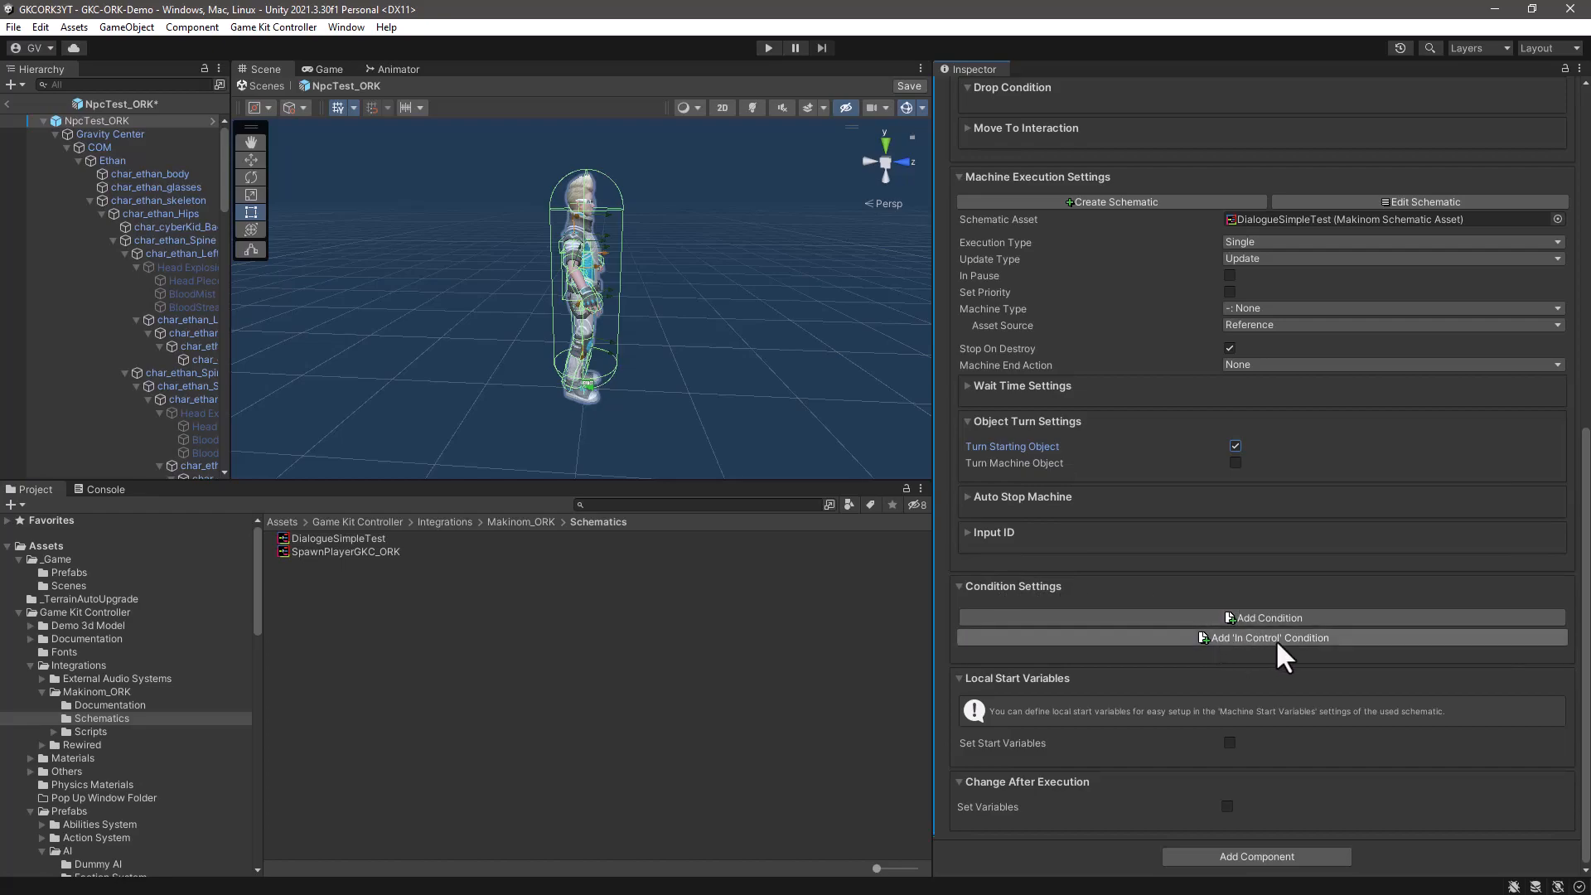
- Add an 'In Control' condition to the Interaction Machine's Condition Settings and review its game state check
{"action": "left_click", "coordinate": [1252, 638]}
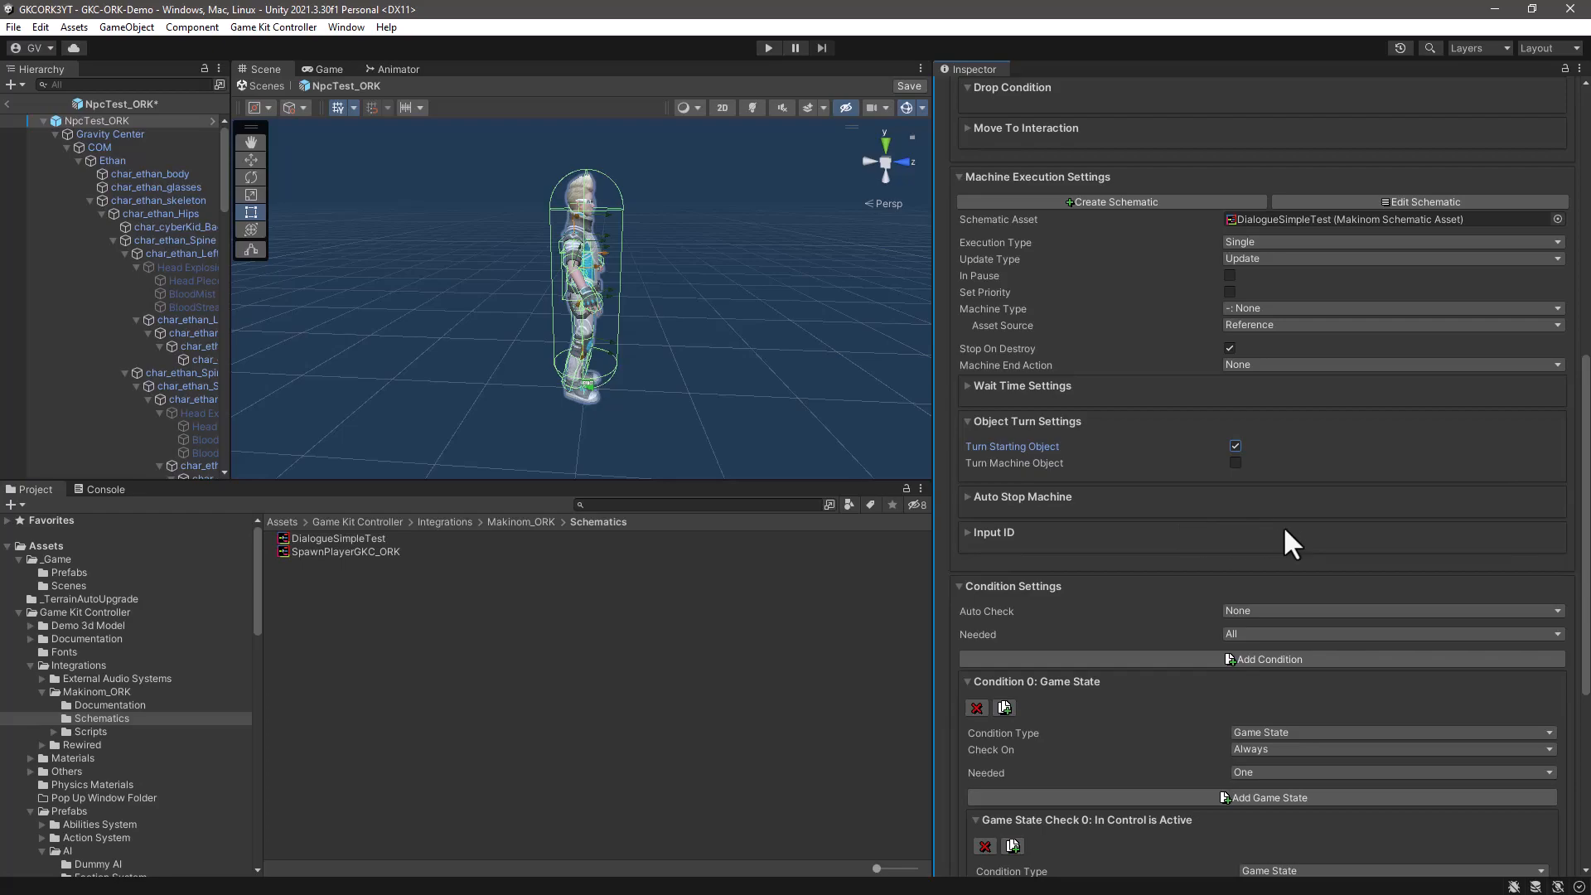
{"action": "scroll", "coordinate": [1285, 529], "scroll_direction": "down", "scroll_amount": 3}
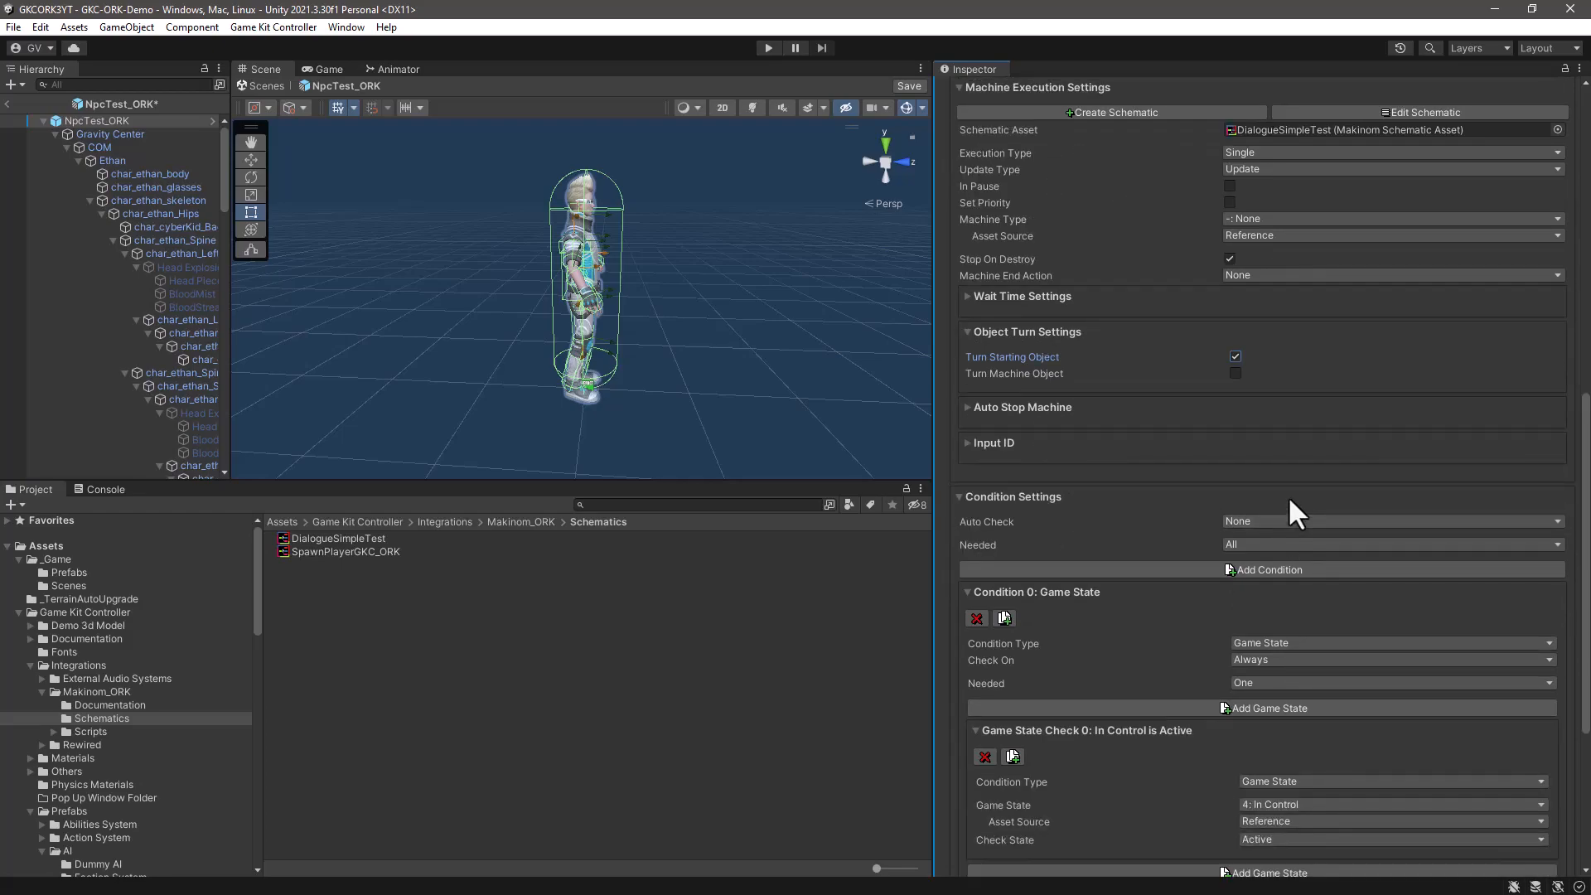
{"action": "scroll", "coordinate": [1288, 495], "scroll_direction": "down", "scroll_amount": 3}
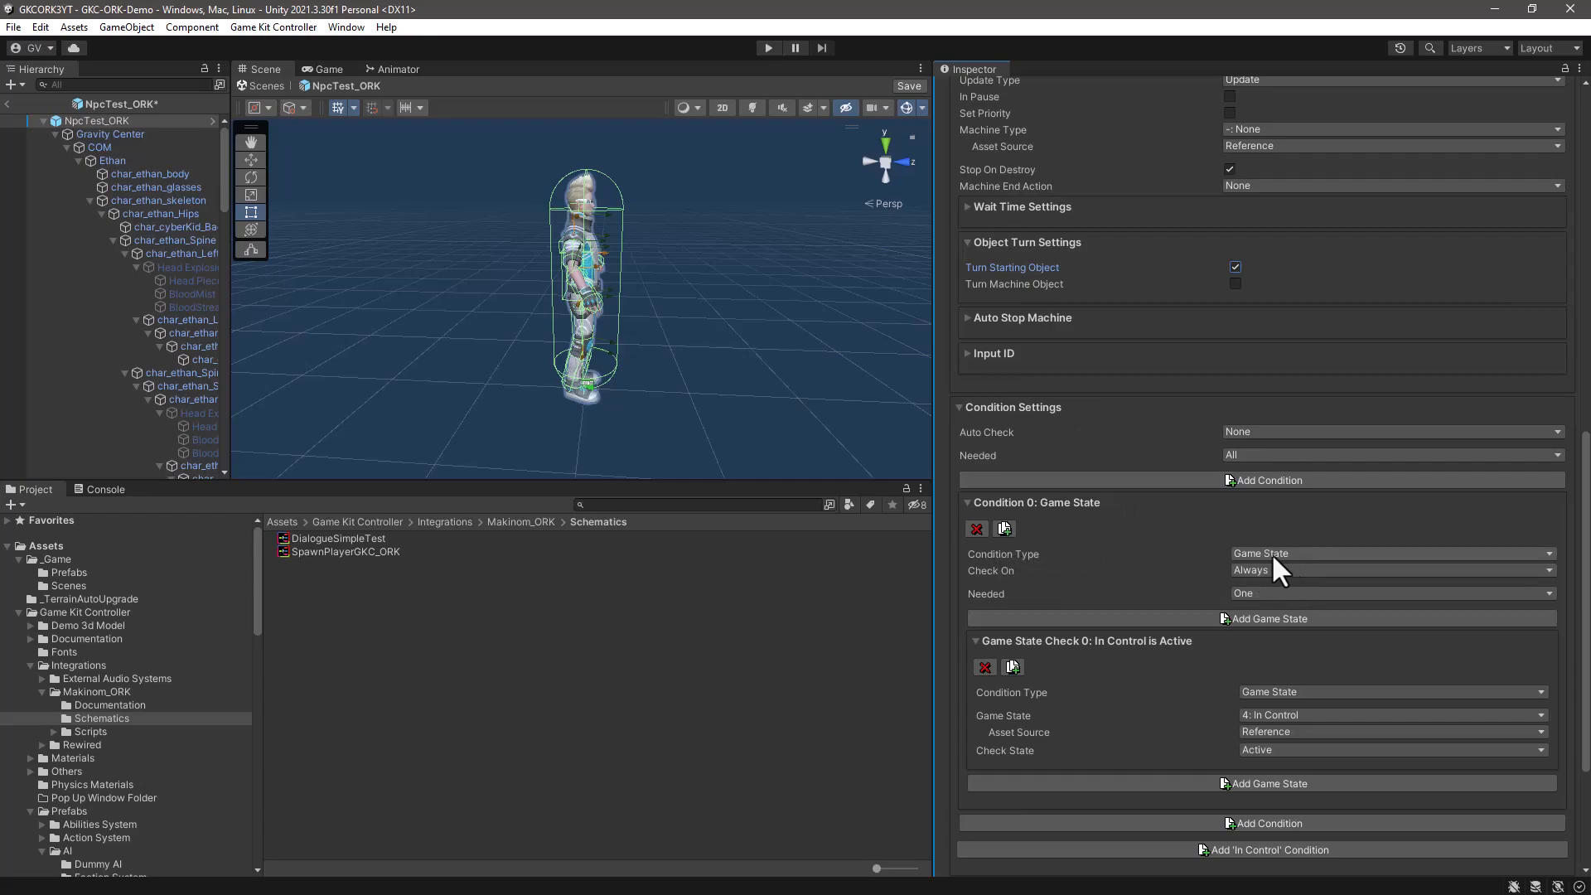
{"action": "scroll", "coordinate": [1127, 572], "scroll_direction": "down", "scroll_amount": 3}
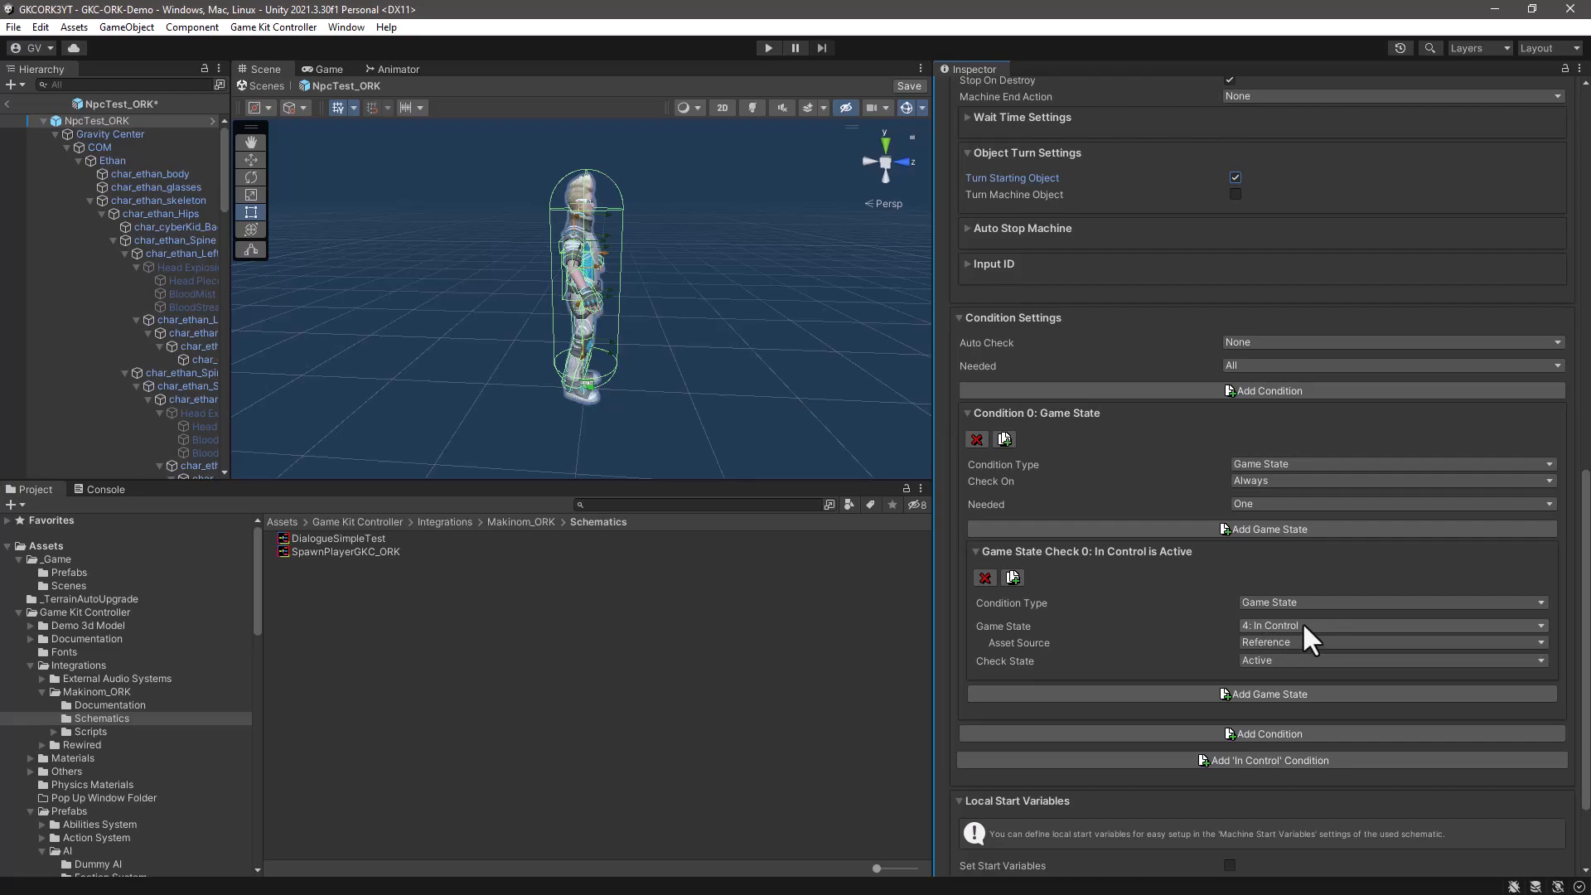
{"action": "scroll", "coordinate": [1146, 605], "scroll_direction": "down", "scroll_amount": 3}
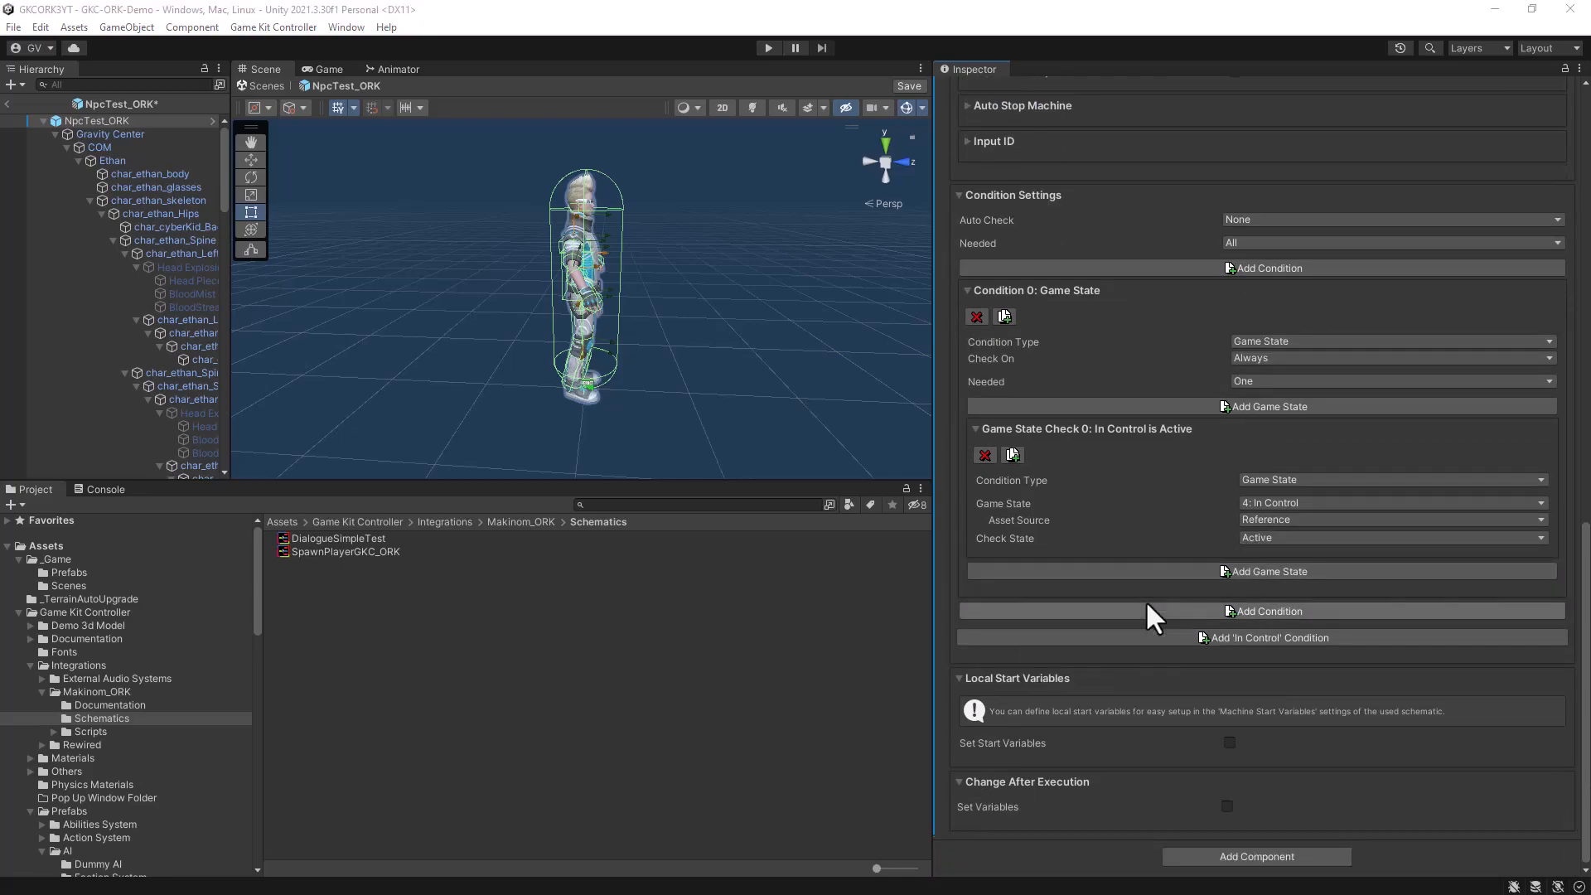
- Save the NpcTest_ORK prefab and return to the GKC-ORK-Demo scene
{"action": "left_click", "coordinate": [911, 86]}
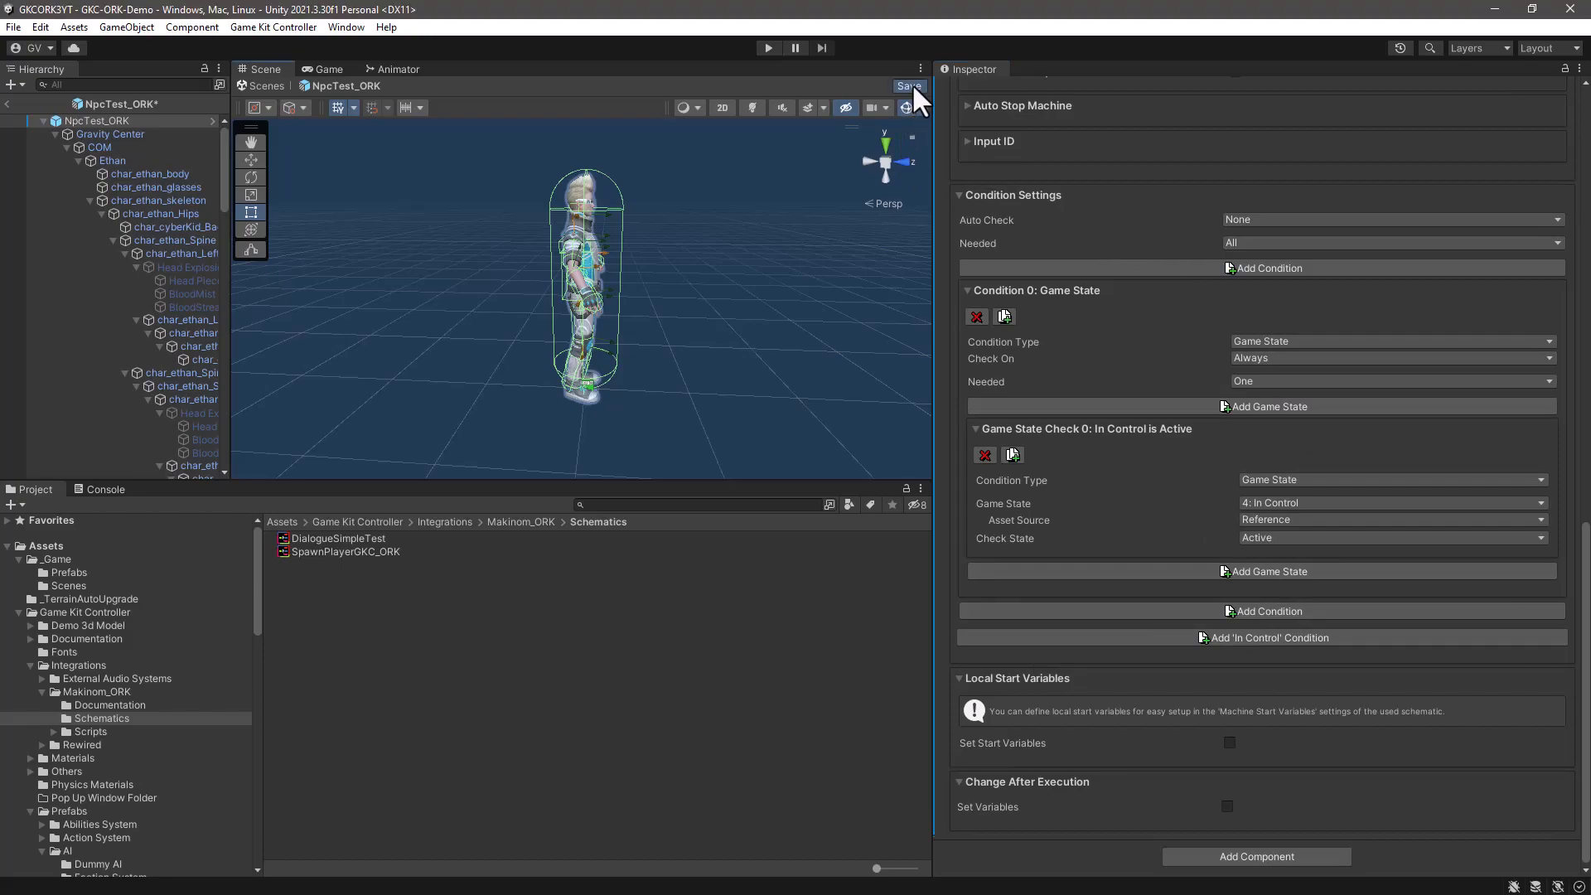
{"action": "left_click", "coordinate": [7, 101]}
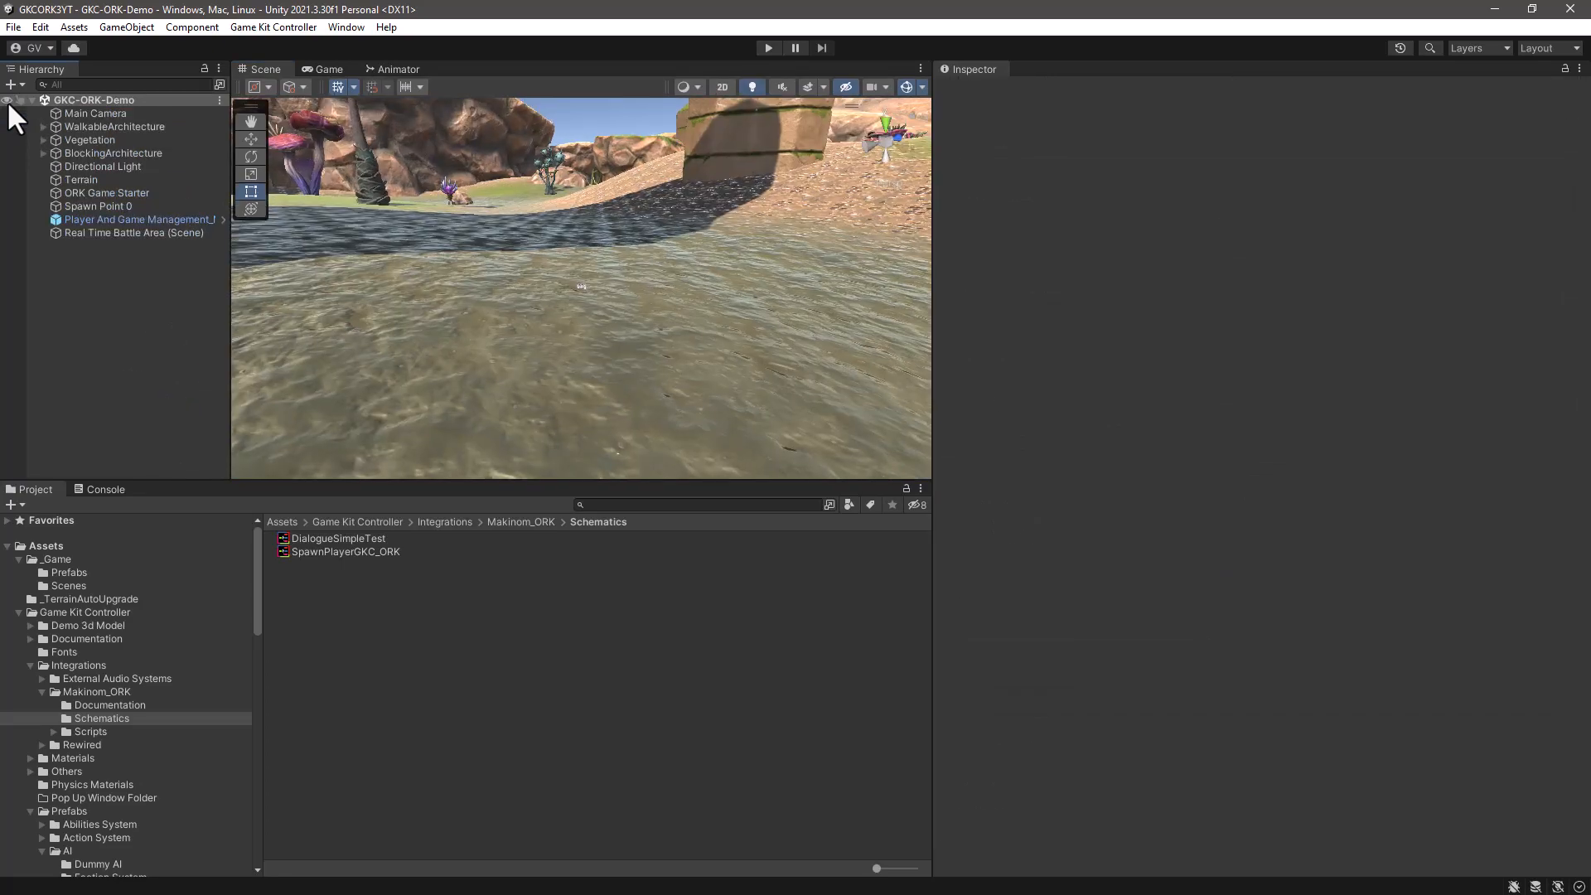
- Open the DialogueSimpleTest schematic in the Makinom editor, bring all its nodes into view and examine the Settings node
{"action": "double_click", "coordinate": [340, 541]}
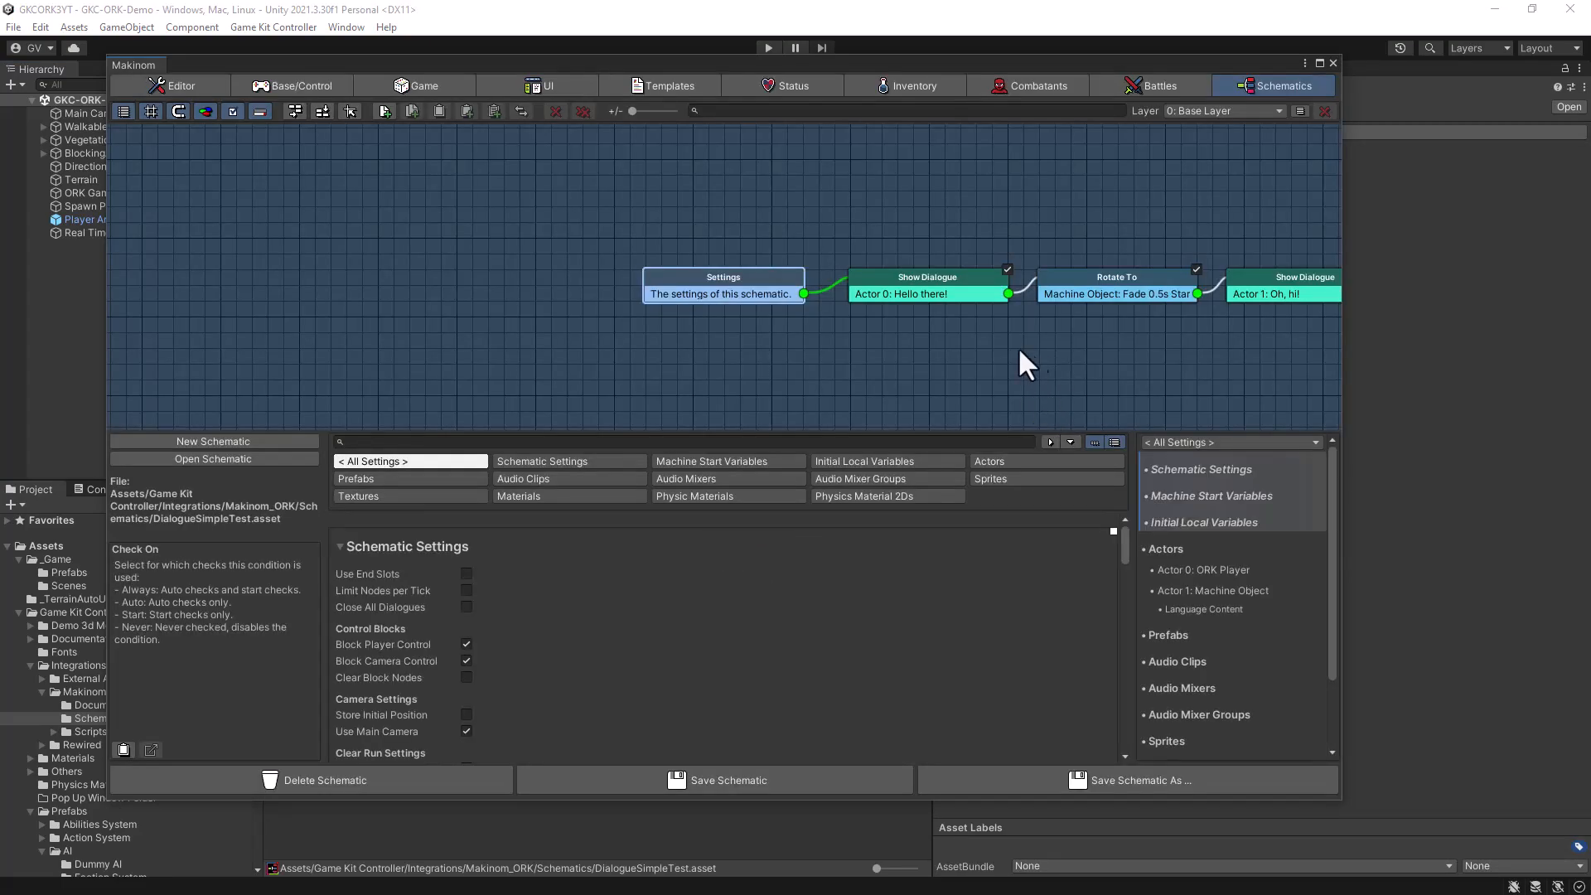
{"action": "left_click_drag", "start_coordinate": [941, 378], "coordinate": [758, 311]}
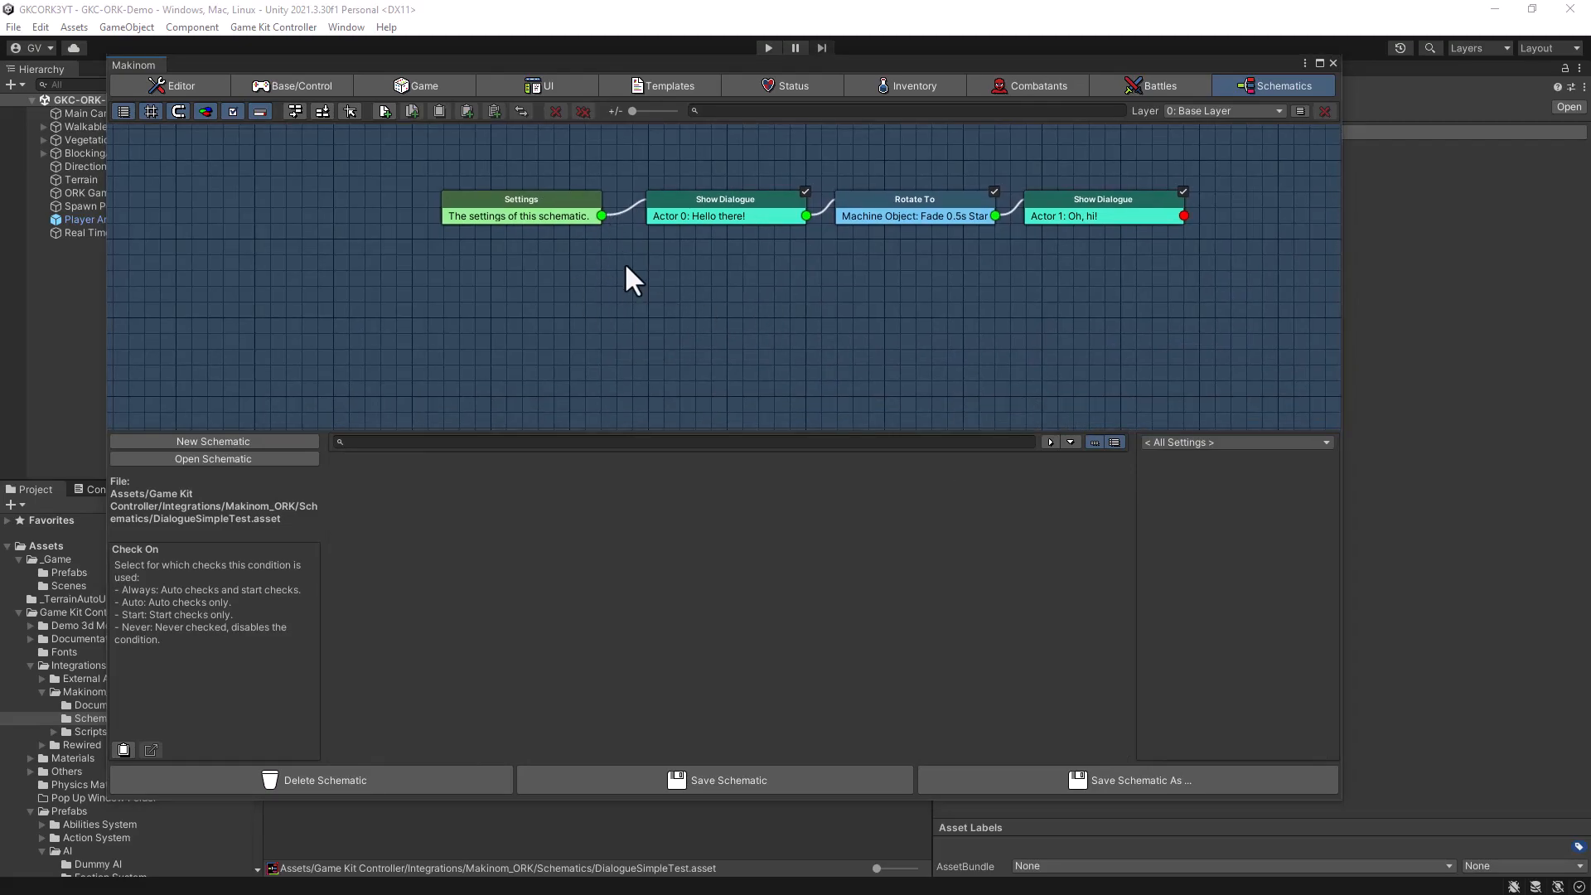
{"action": "left_click", "coordinate": [558, 200]}
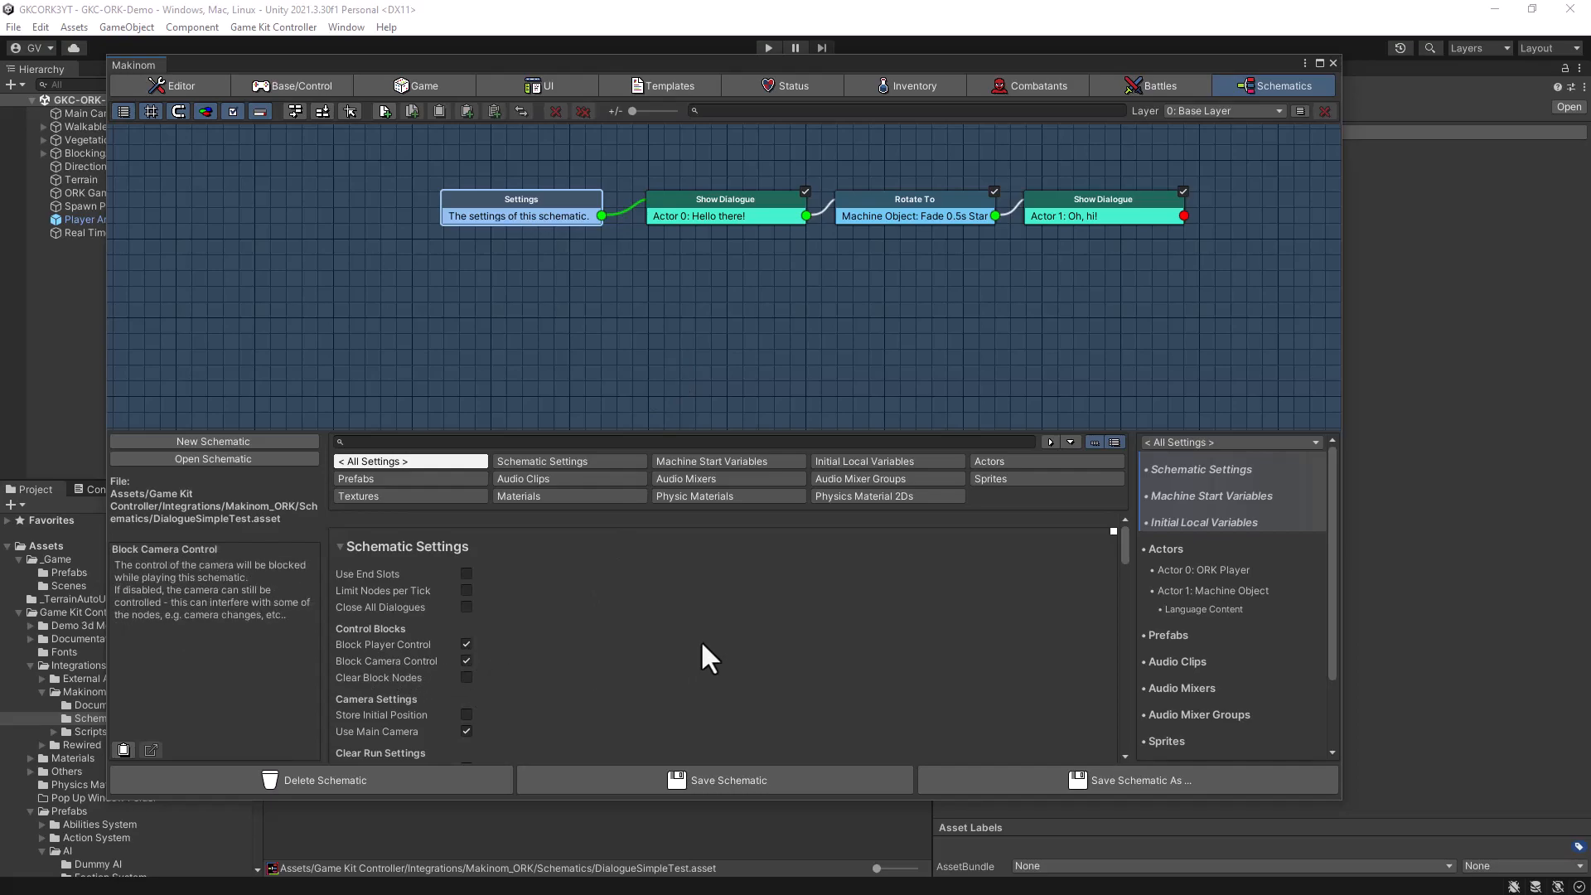
{"action": "scroll", "coordinate": [703, 647], "scroll_direction": "down", "scroll_amount": 10}
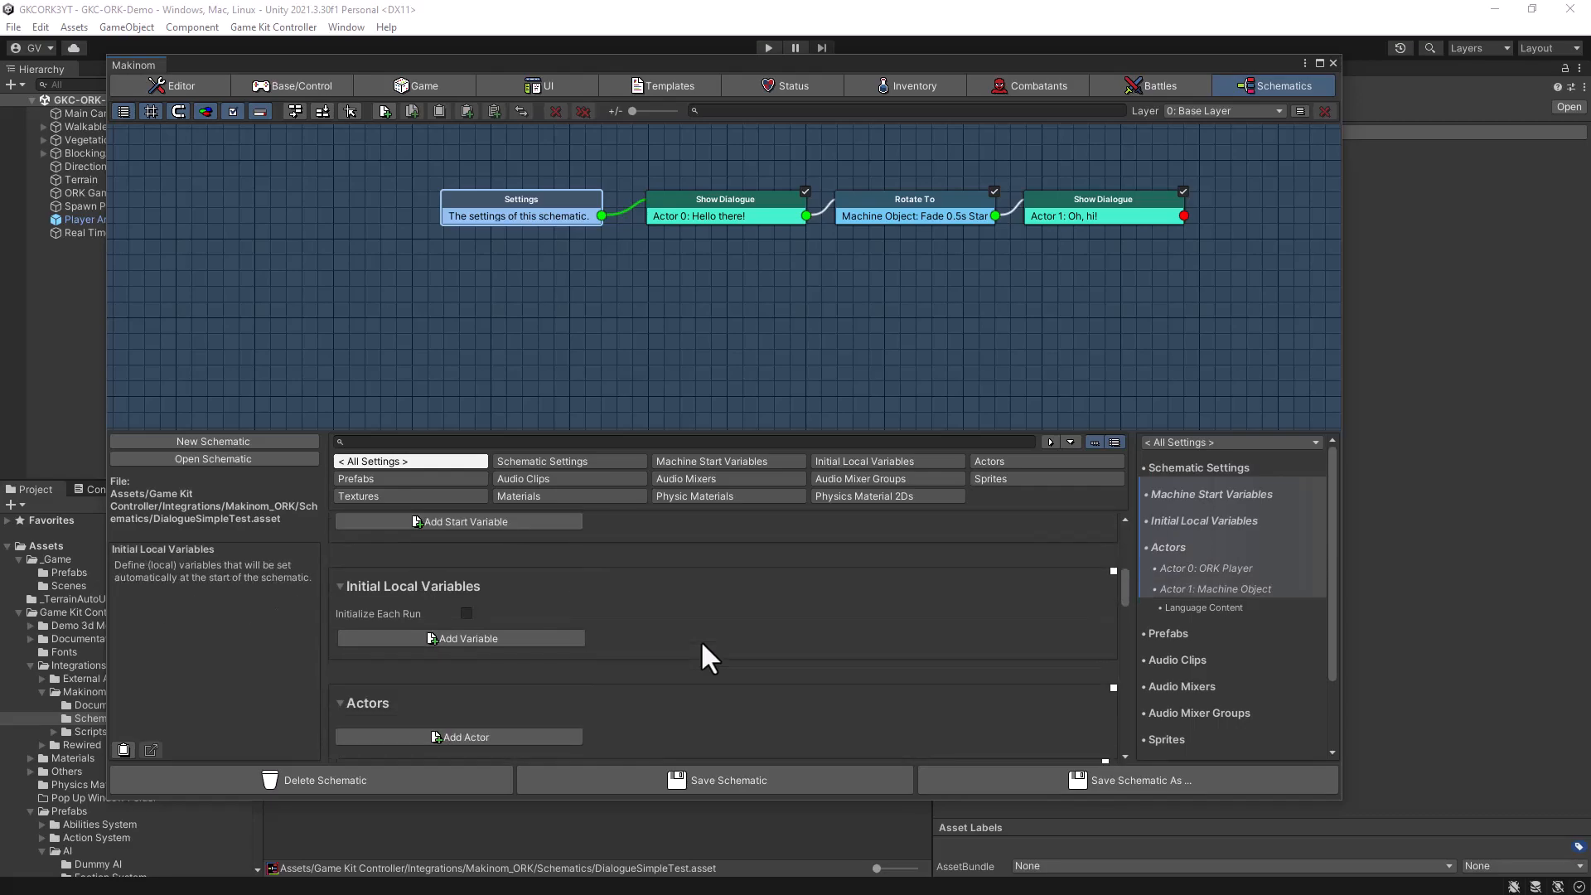
{"action": "scroll", "coordinate": [702, 645], "scroll_direction": "up", "scroll_amount": 5}
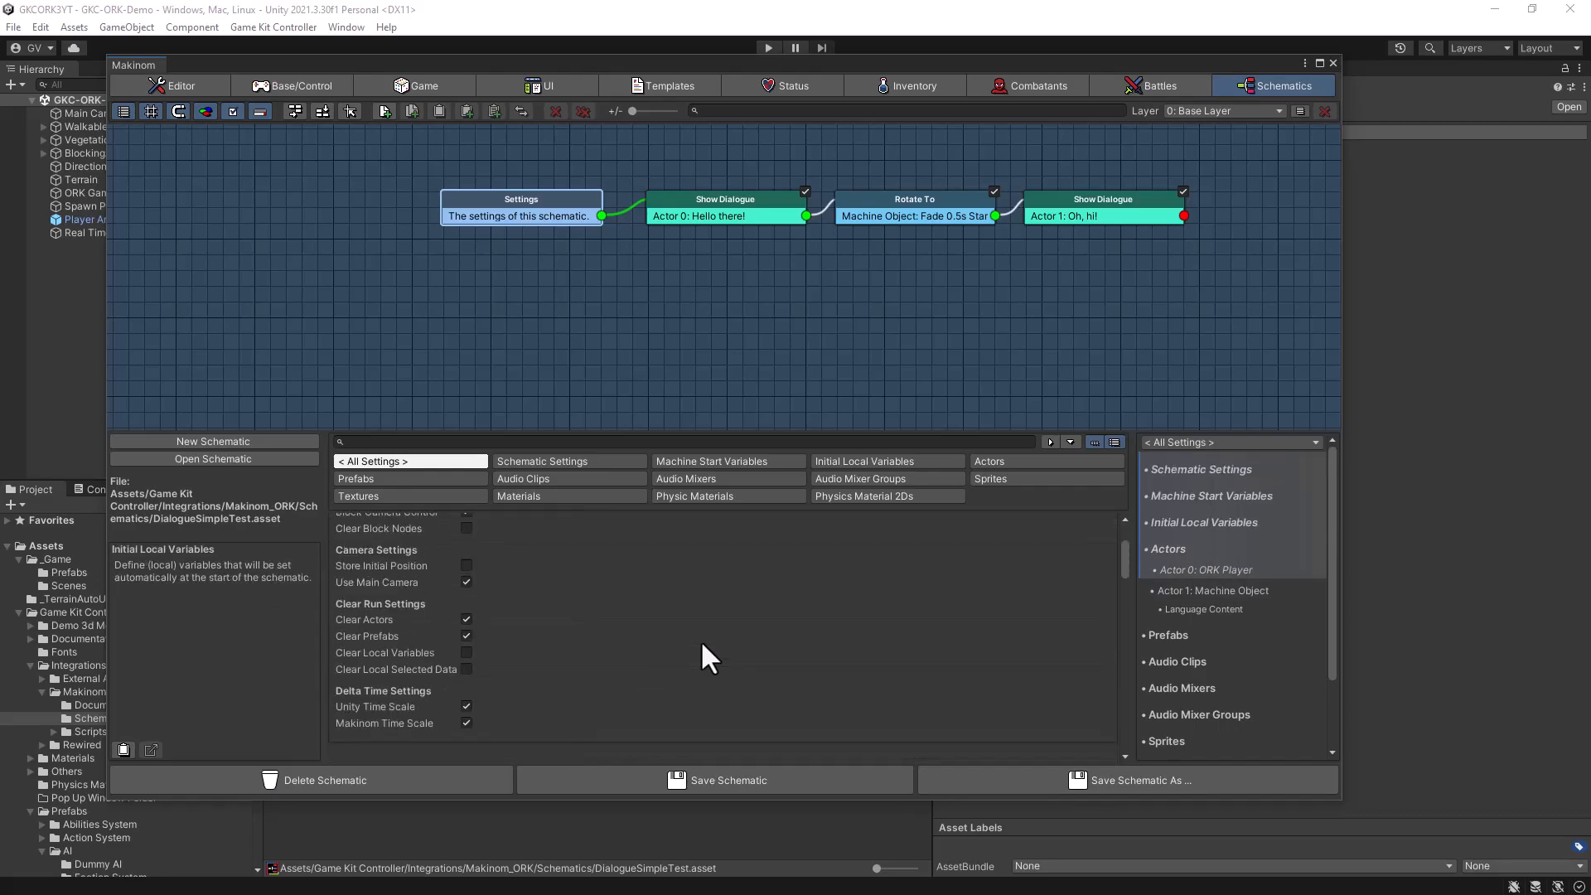
- Examine the schematic's actor settings for the ORK Player and Machine Object, including their name and portrait options
{"action": "left_click", "coordinate": [999, 460]}
{"action": "scroll", "coordinate": [708, 624], "scroll_direction": "down", "scroll_amount": 3}
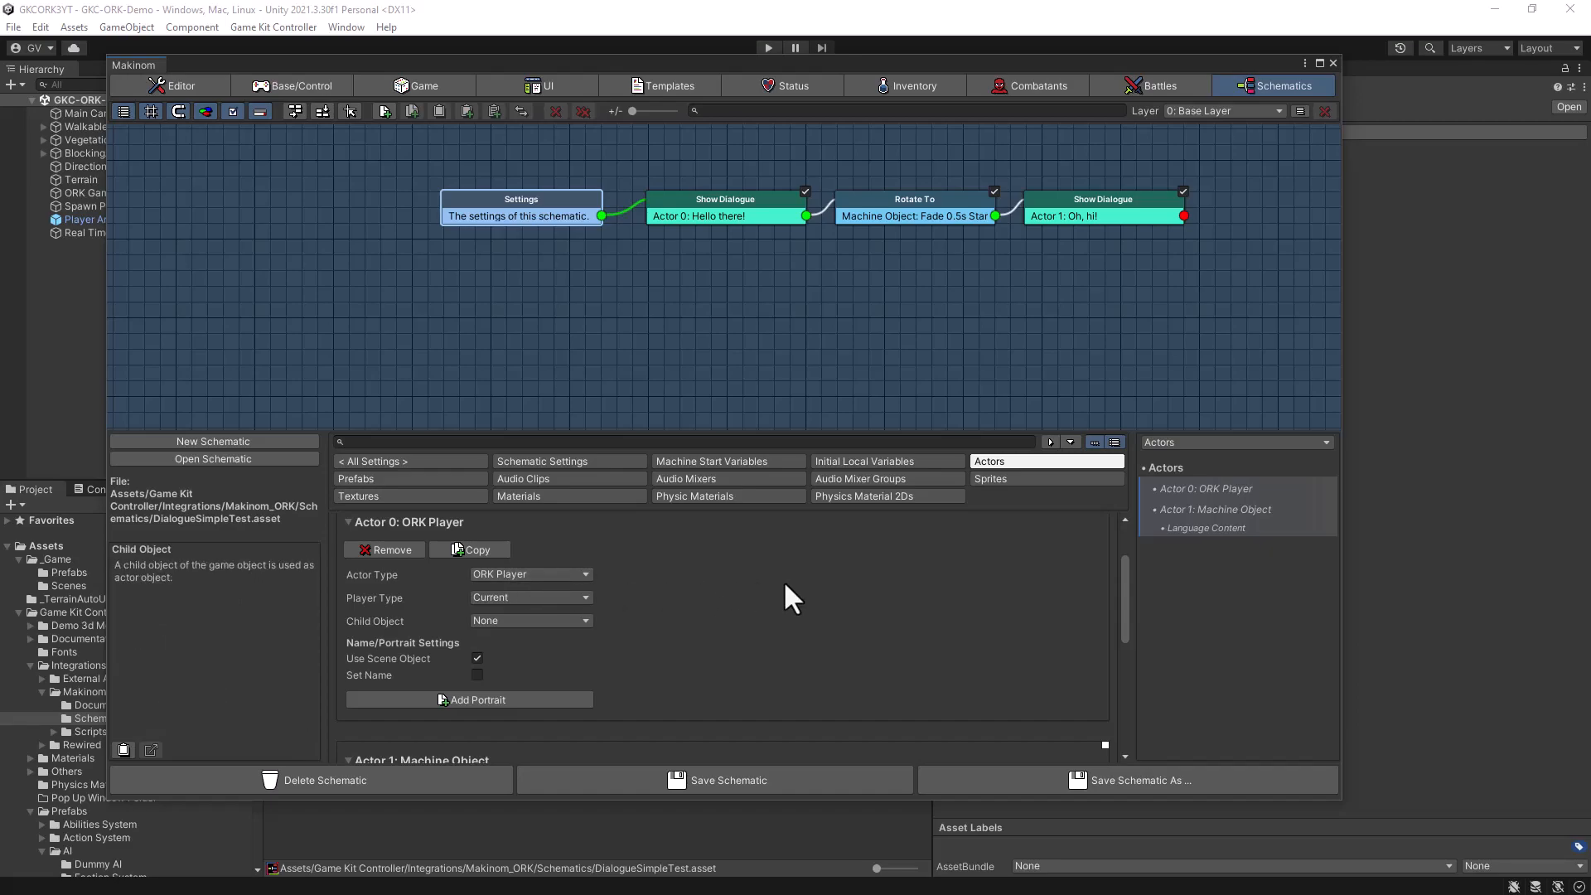
{"action": "scroll", "coordinate": [784, 584], "scroll_direction": "down", "scroll_amount": 3}
{"action": "scroll", "coordinate": [783, 580], "scroll_direction": "down", "scroll_amount": 2}
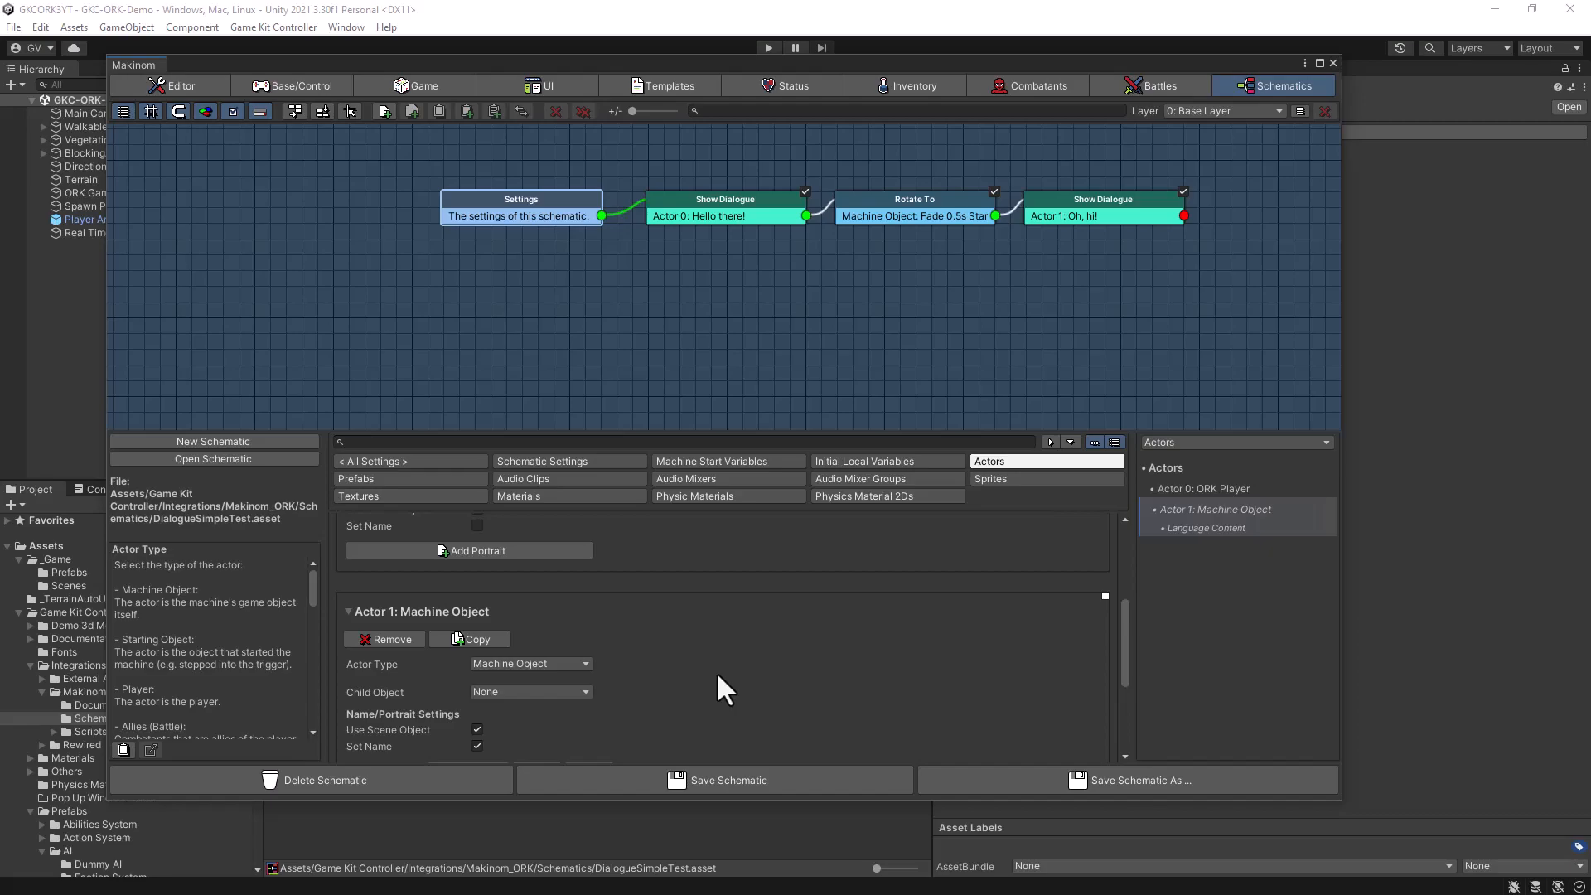
{"action": "scroll", "coordinate": [716, 672], "scroll_direction": "up", "scroll_amount": 3}
{"action": "scroll", "coordinate": [716, 671], "scroll_direction": "down", "scroll_amount": 5}
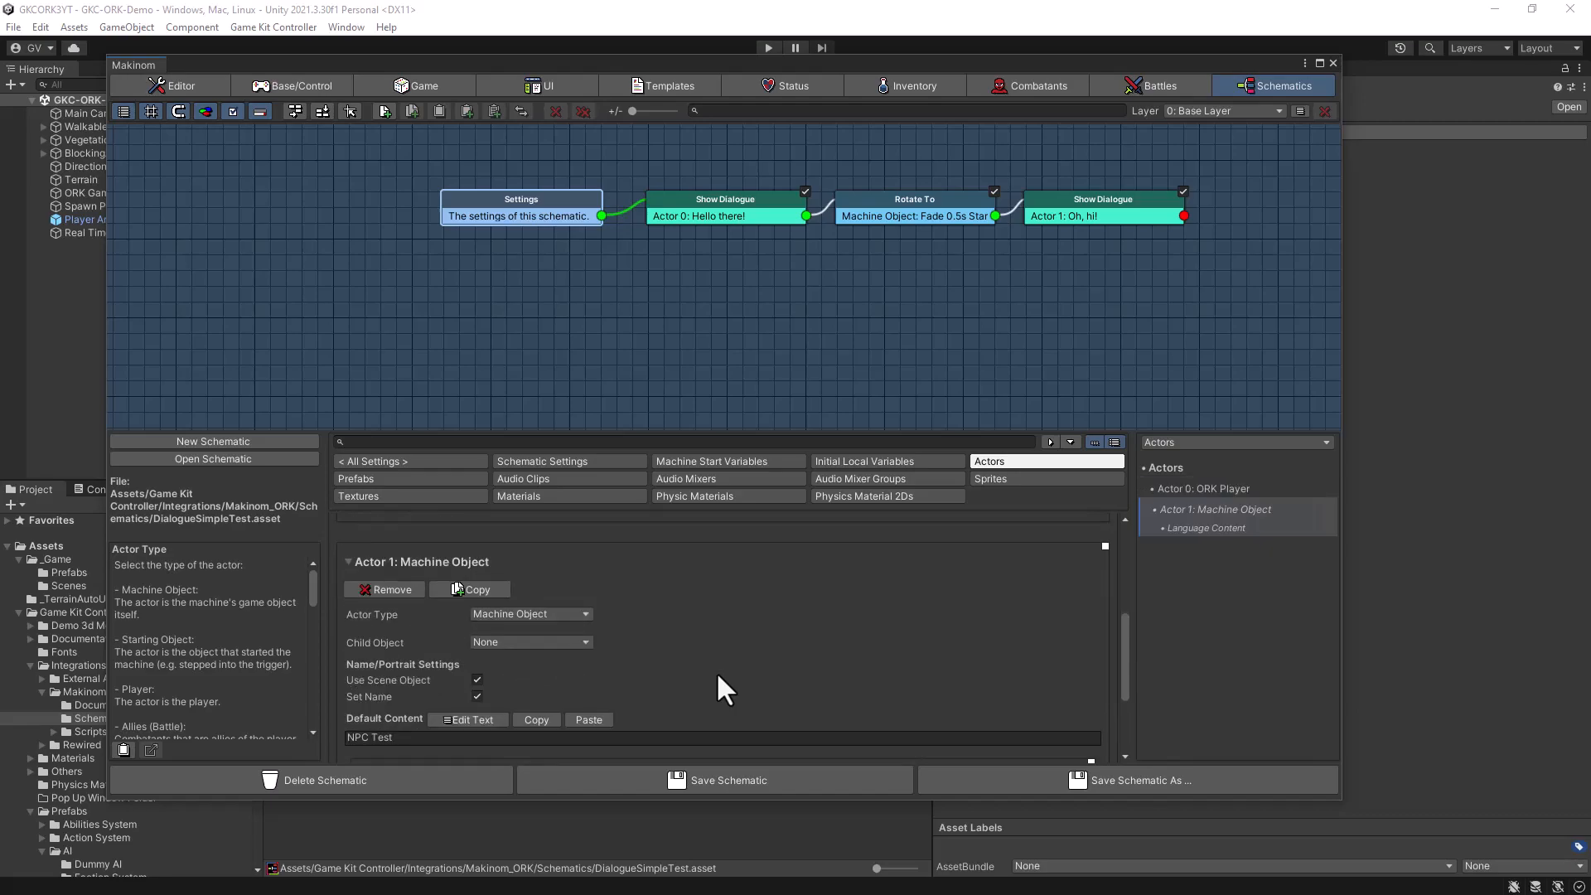
{"action": "scroll", "coordinate": [716, 714], "scroll_direction": "down", "scroll_amount": 2}
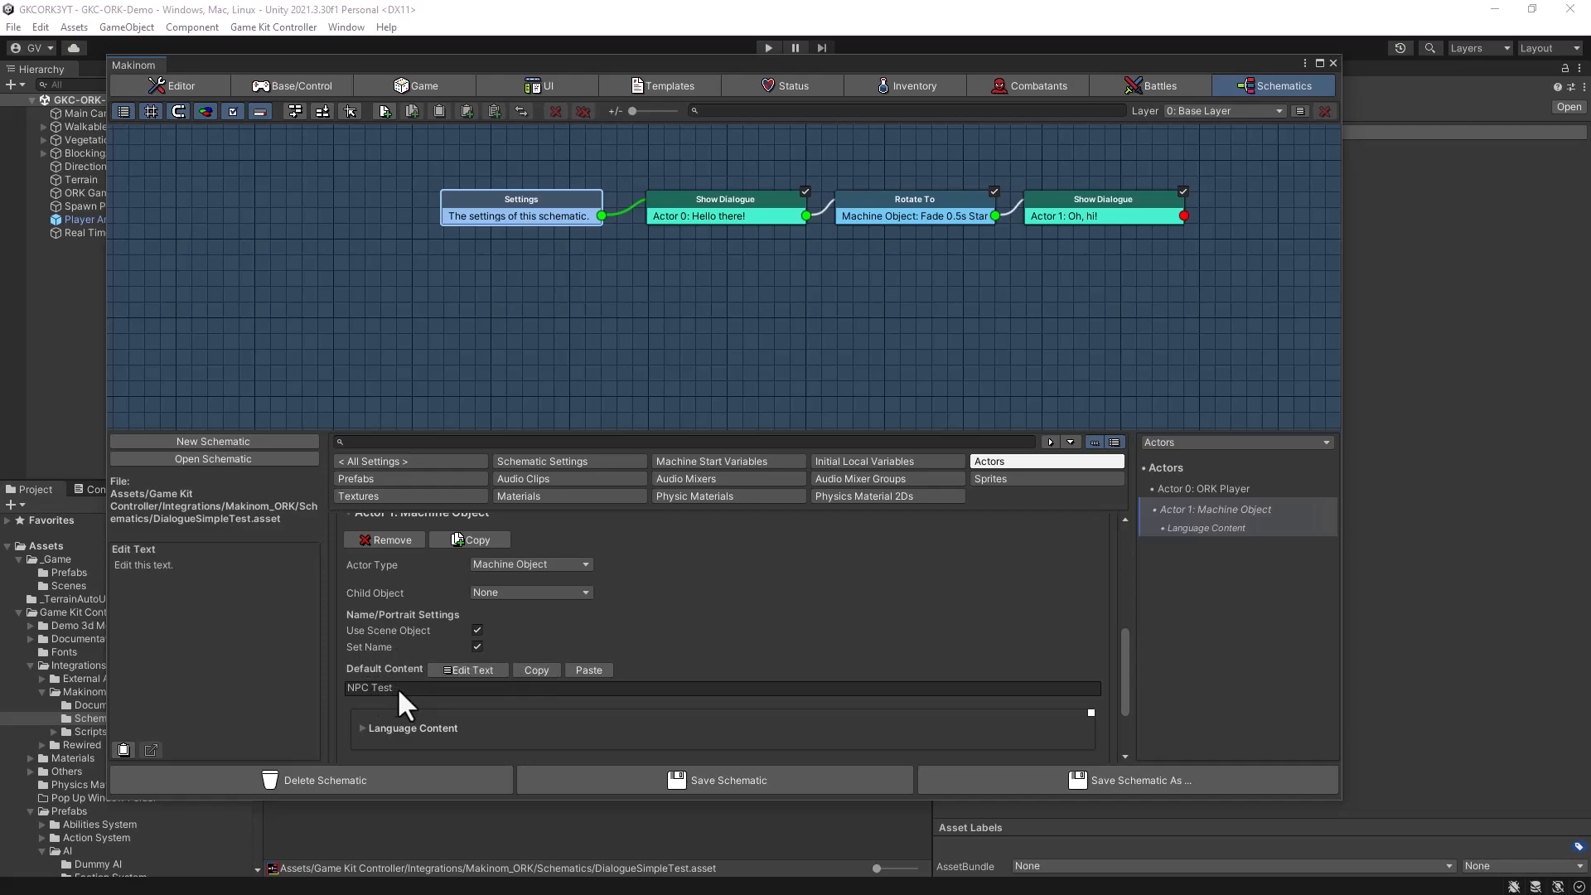
{"action": "scroll", "coordinate": [763, 648], "scroll_direction": "down", "scroll_amount": 2}
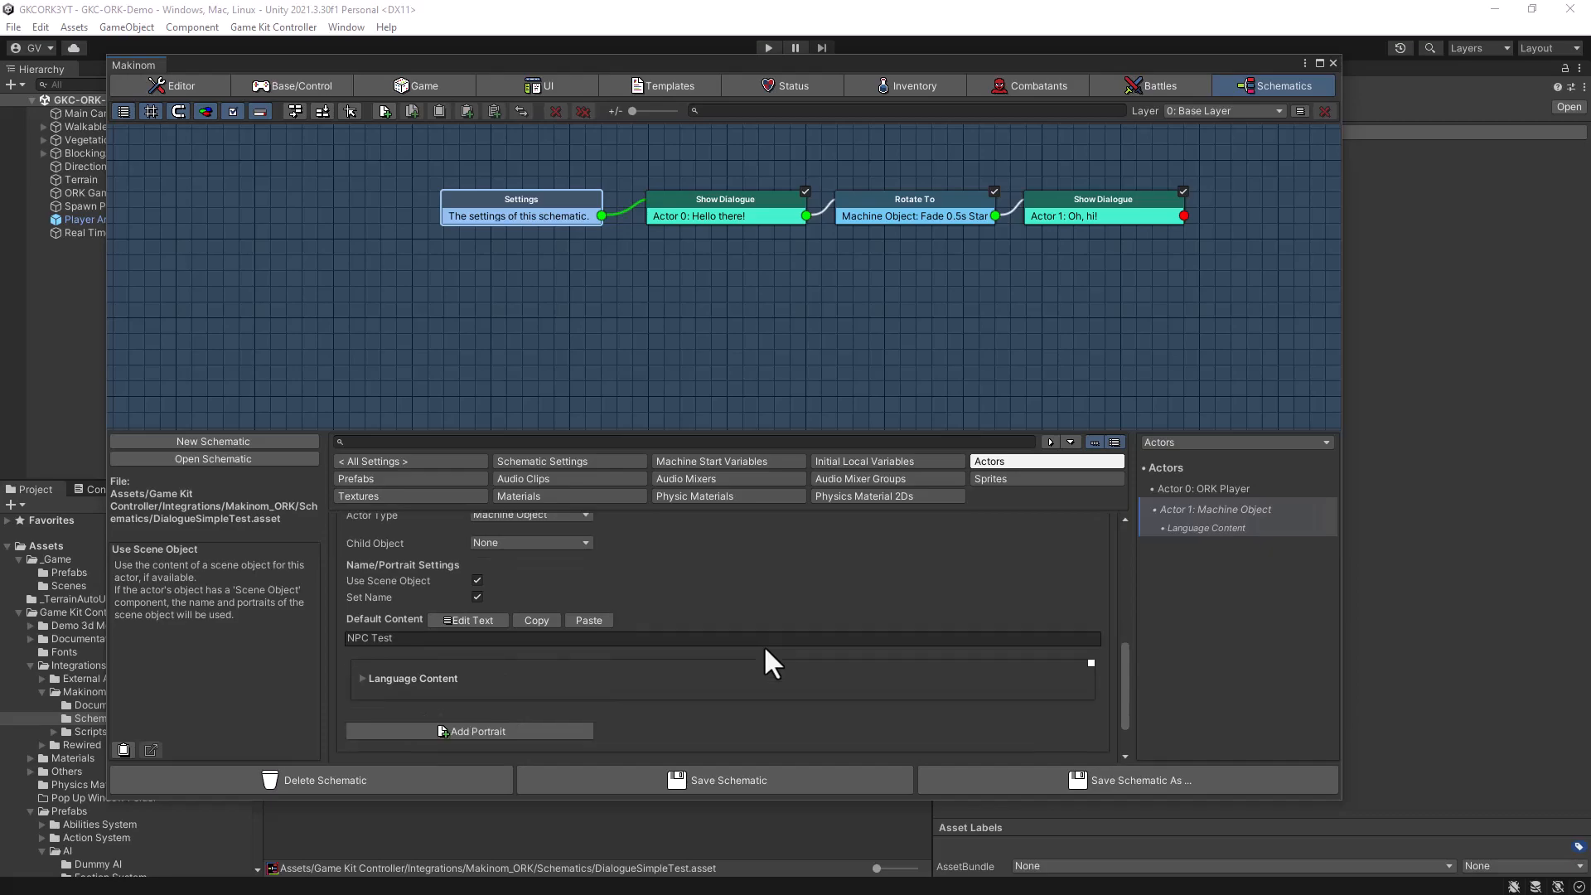
{"action": "scroll", "coordinate": [764, 644], "scroll_direction": "up", "scroll_amount": 2}
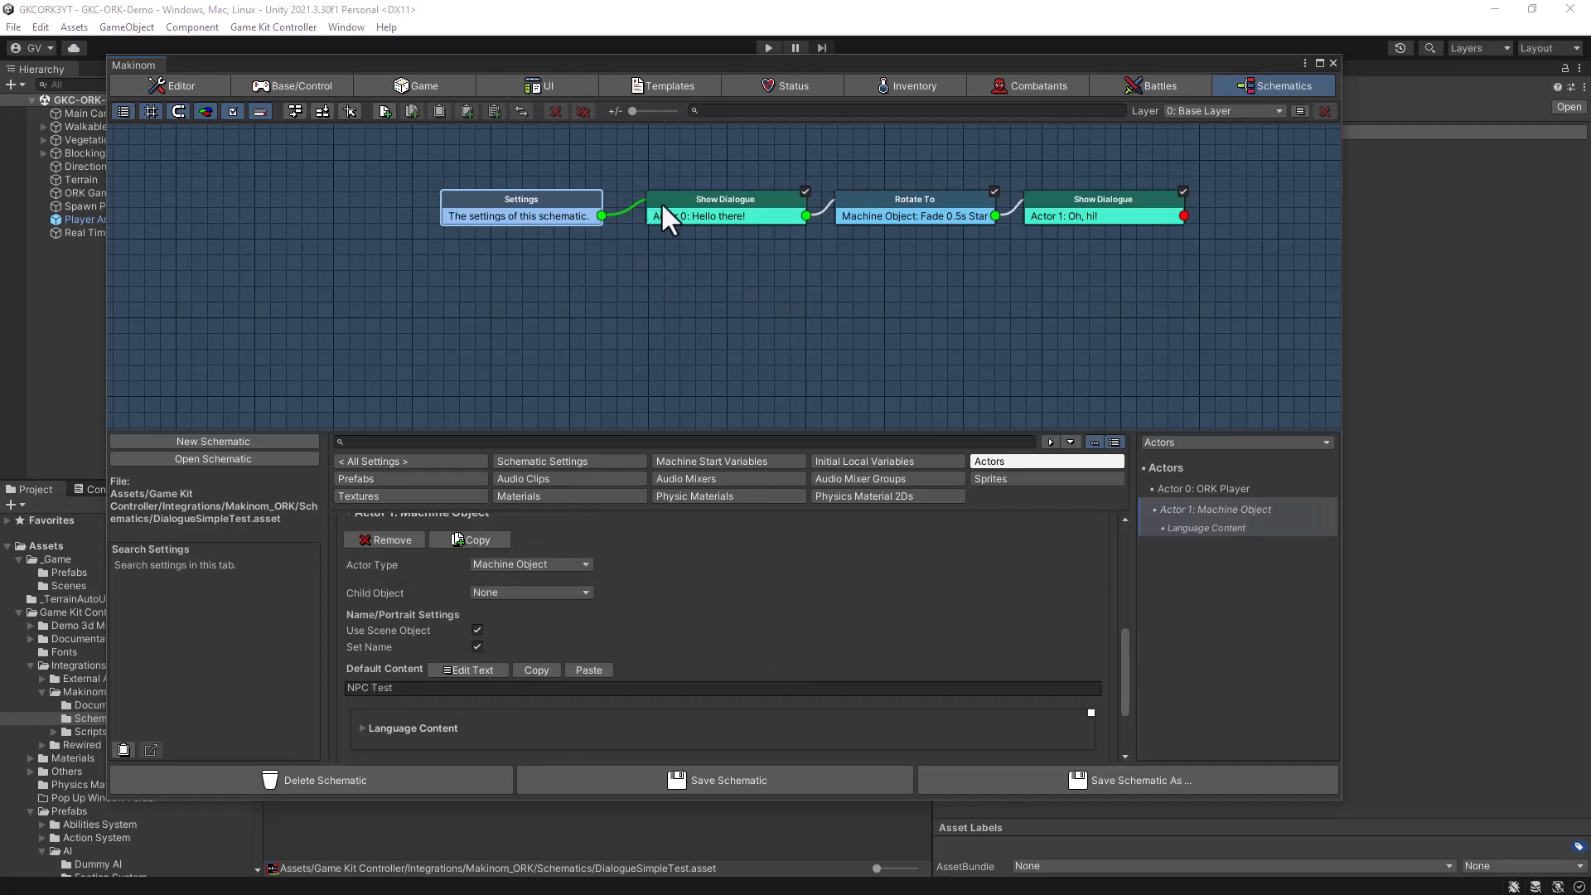
- Set the UI Box of the first Show Dialogue node, Actor 0's "Hello there!", to 0: Default
{"action": "middle_click_drag", "start_coordinate": [704, 319], "coordinate": [672, 313]}
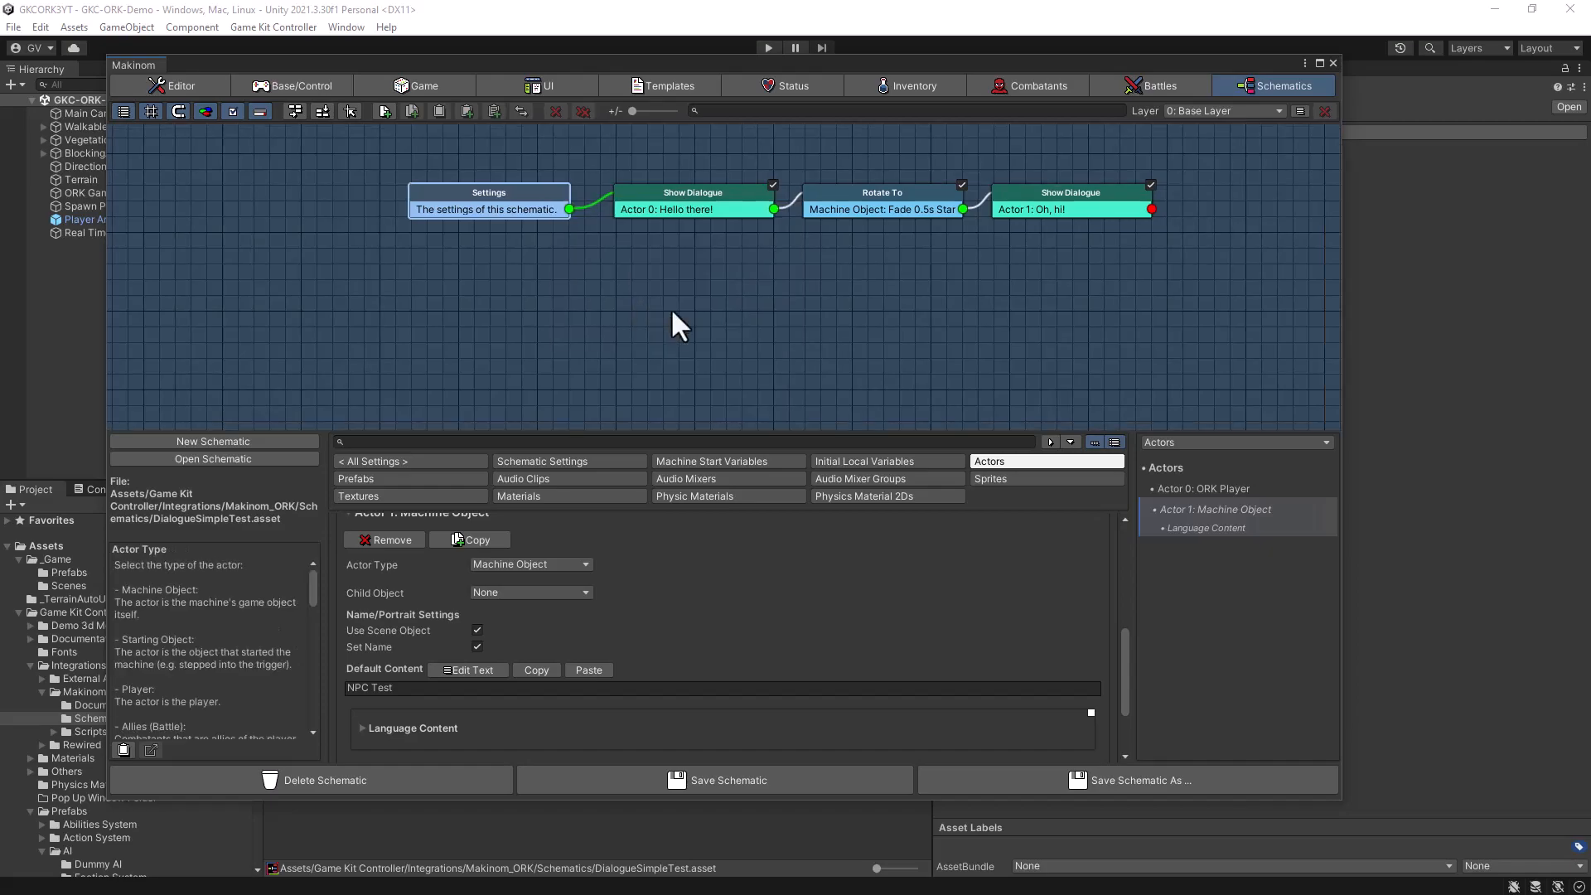
{"action": "mouse_move", "coordinate": [672, 203]}
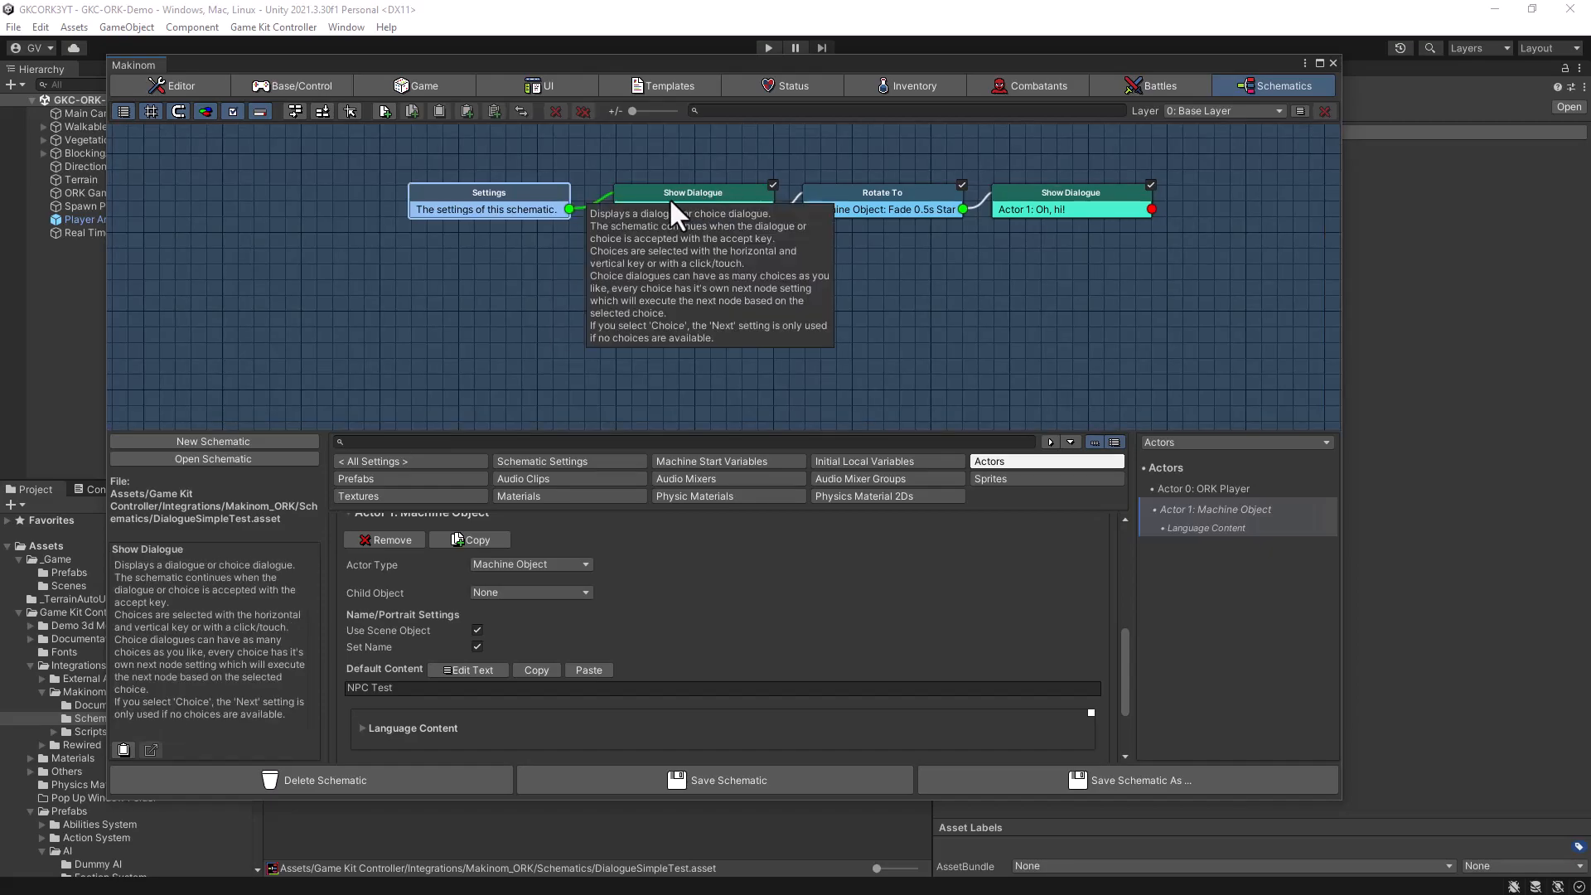
{"action": "left_click", "coordinate": [995, 197]}
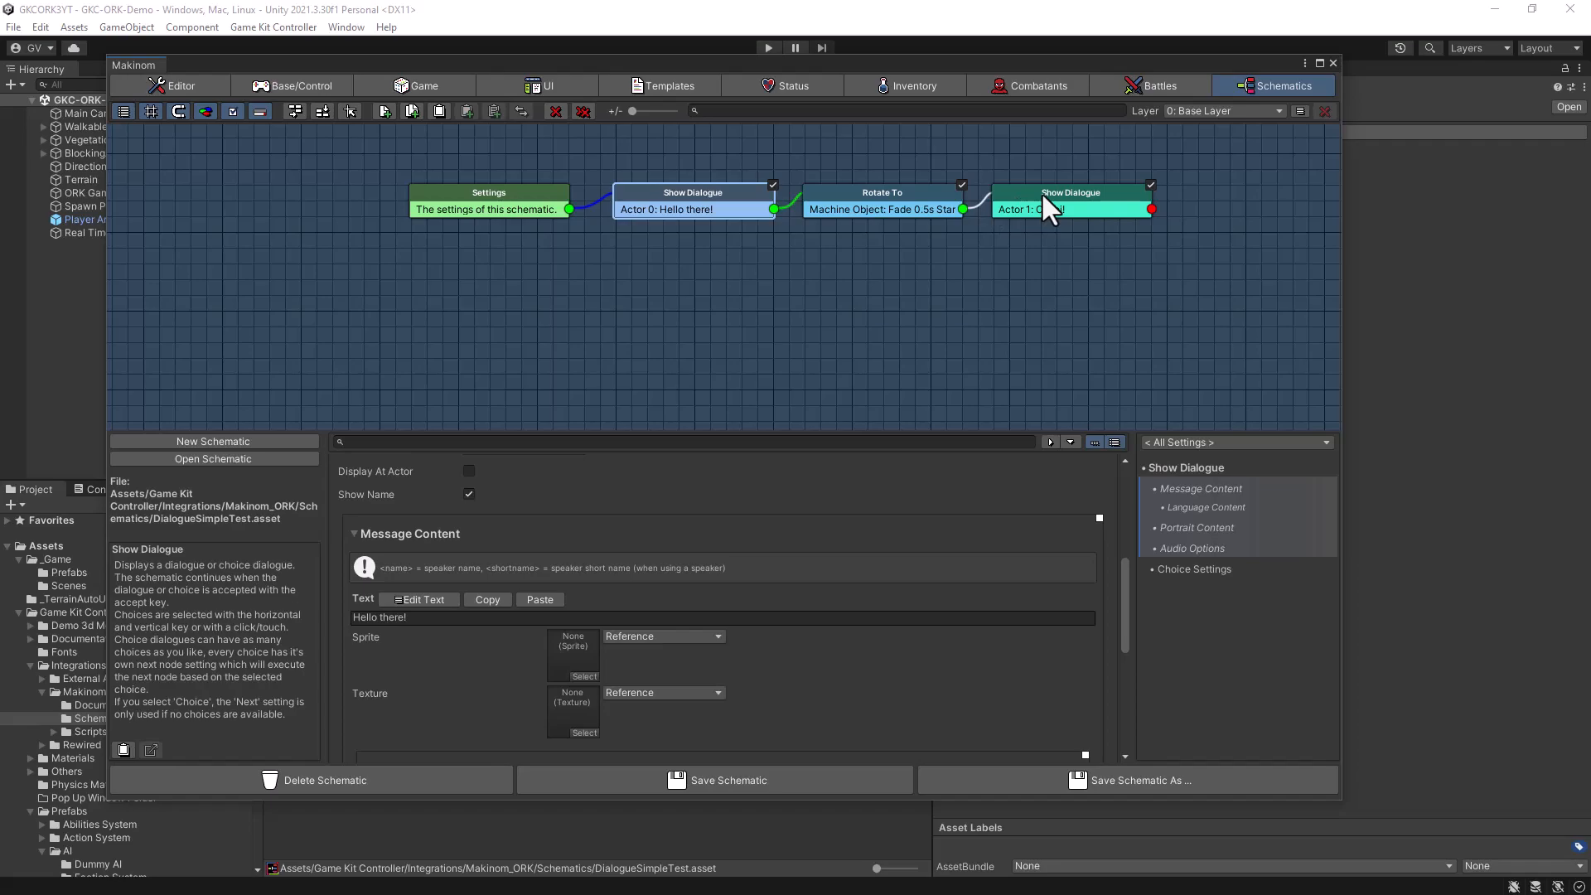
{"action": "left_click", "coordinate": [698, 195]}
{"action": "scroll", "coordinate": [780, 585], "scroll_direction": "up", "scroll_amount": 5}
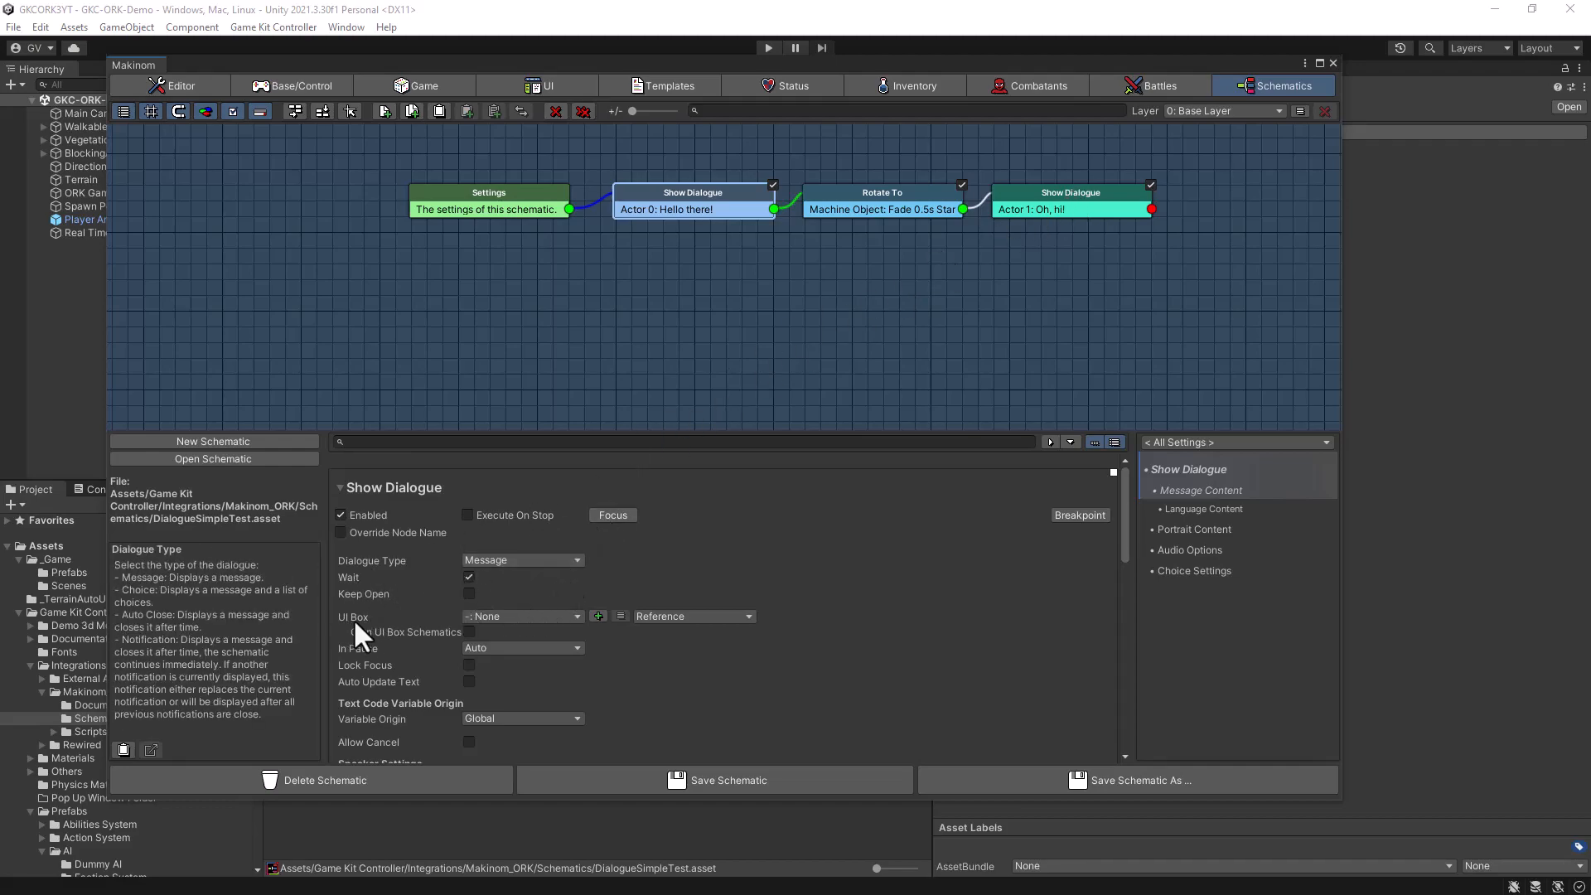
{"action": "left_click", "coordinate": [534, 612]}
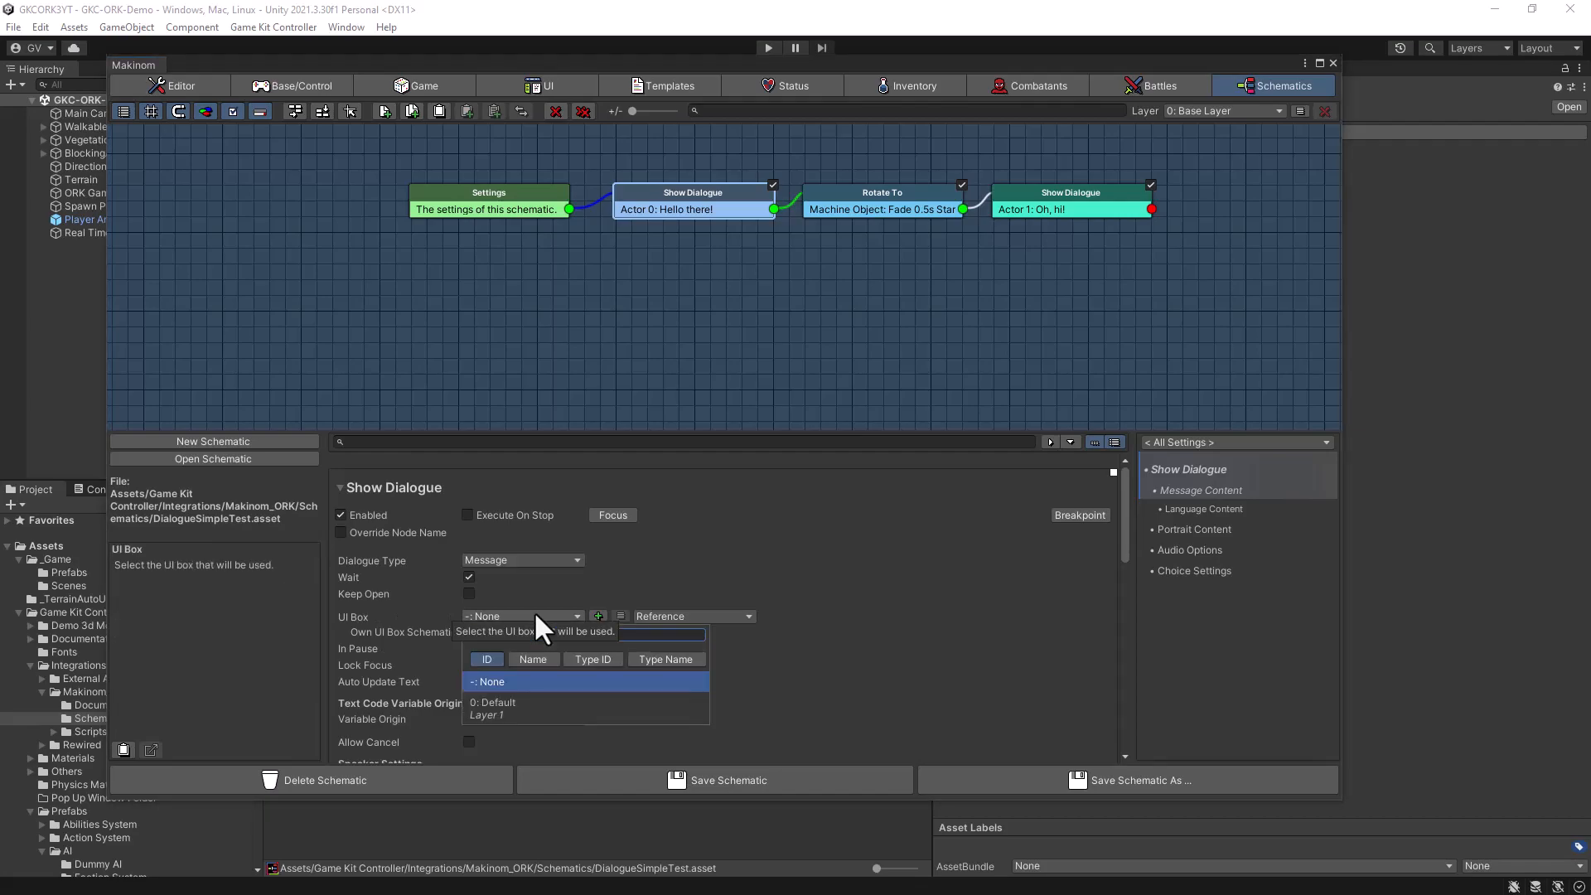
{"action": "left_click", "coordinate": [492, 702]}
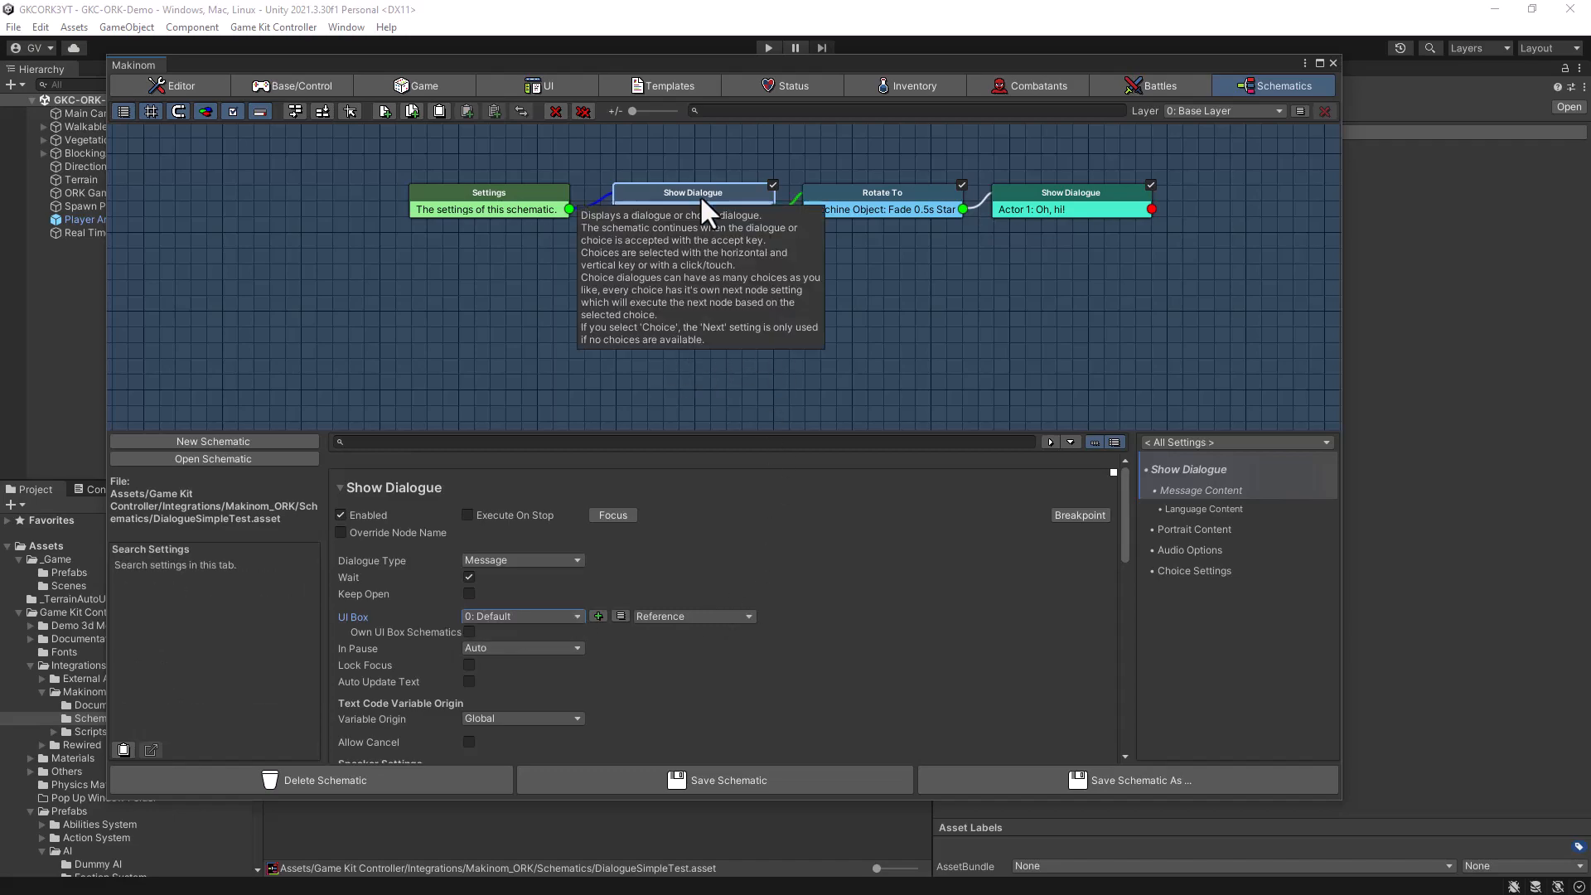
- Set the UI Box of Actor 1's "Oh, hi!" Show Dialogue node to 0: Default
{"action": "left_click", "coordinate": [1050, 195]}
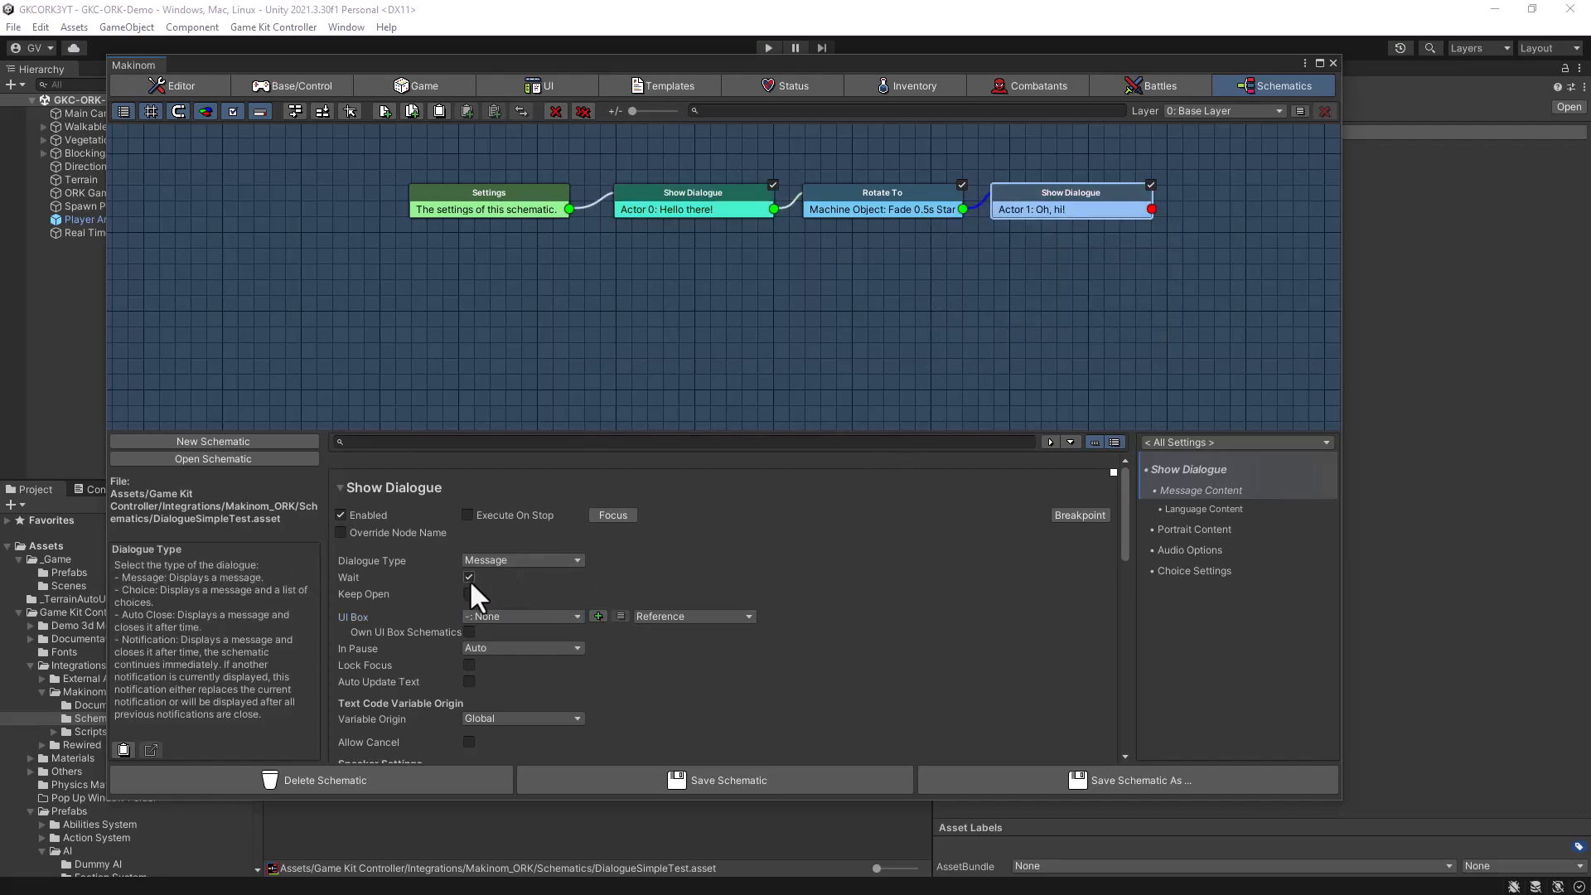
{"action": "left_click", "coordinate": [506, 616]}
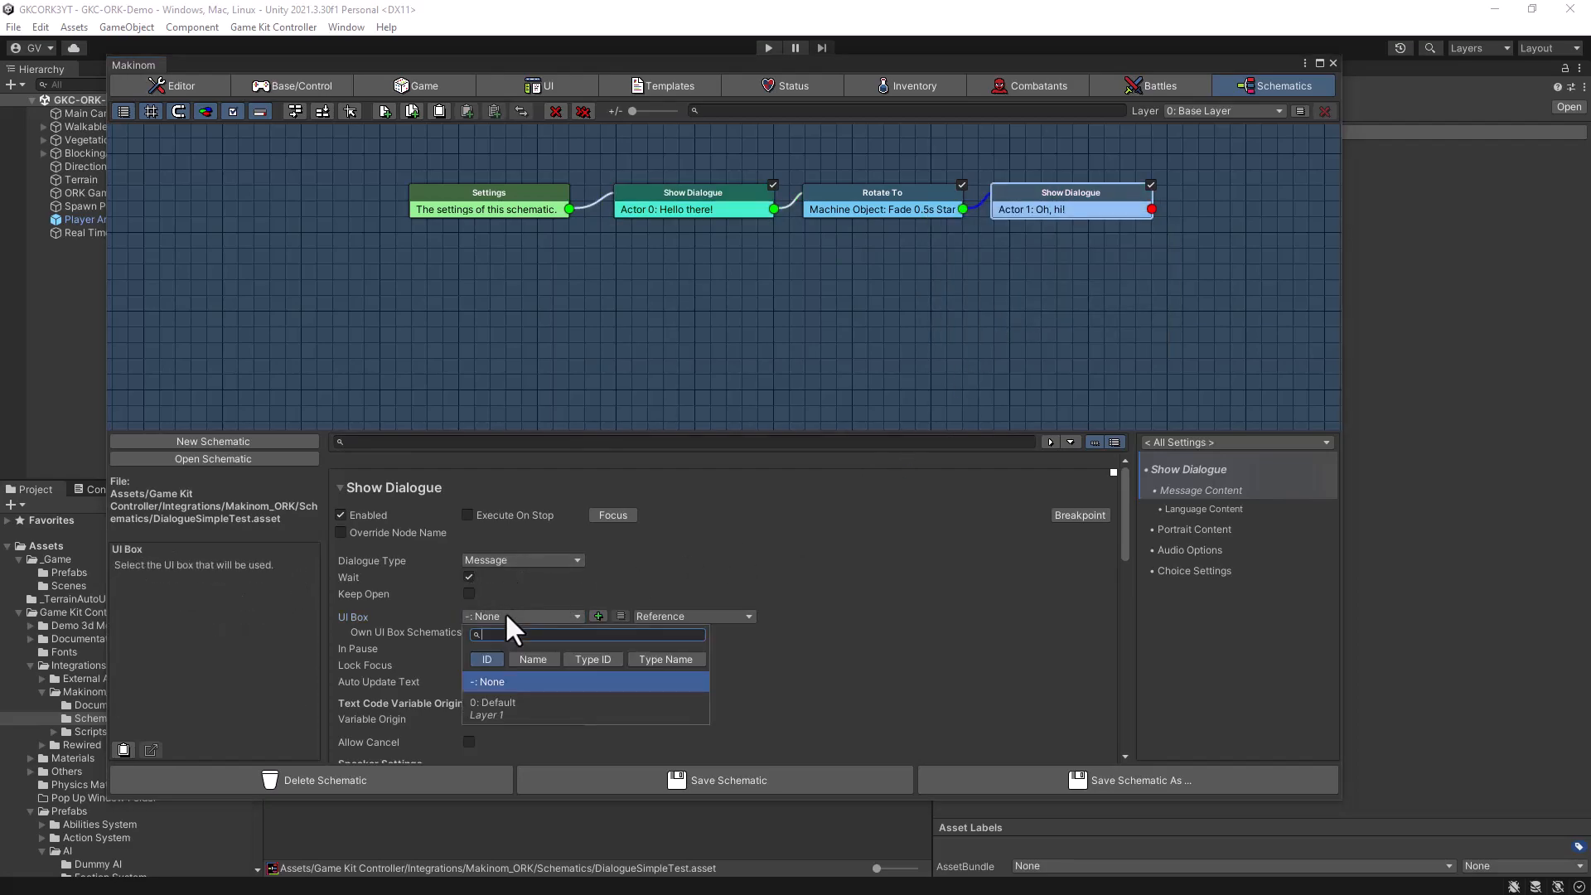
{"action": "left_click", "coordinate": [489, 705]}
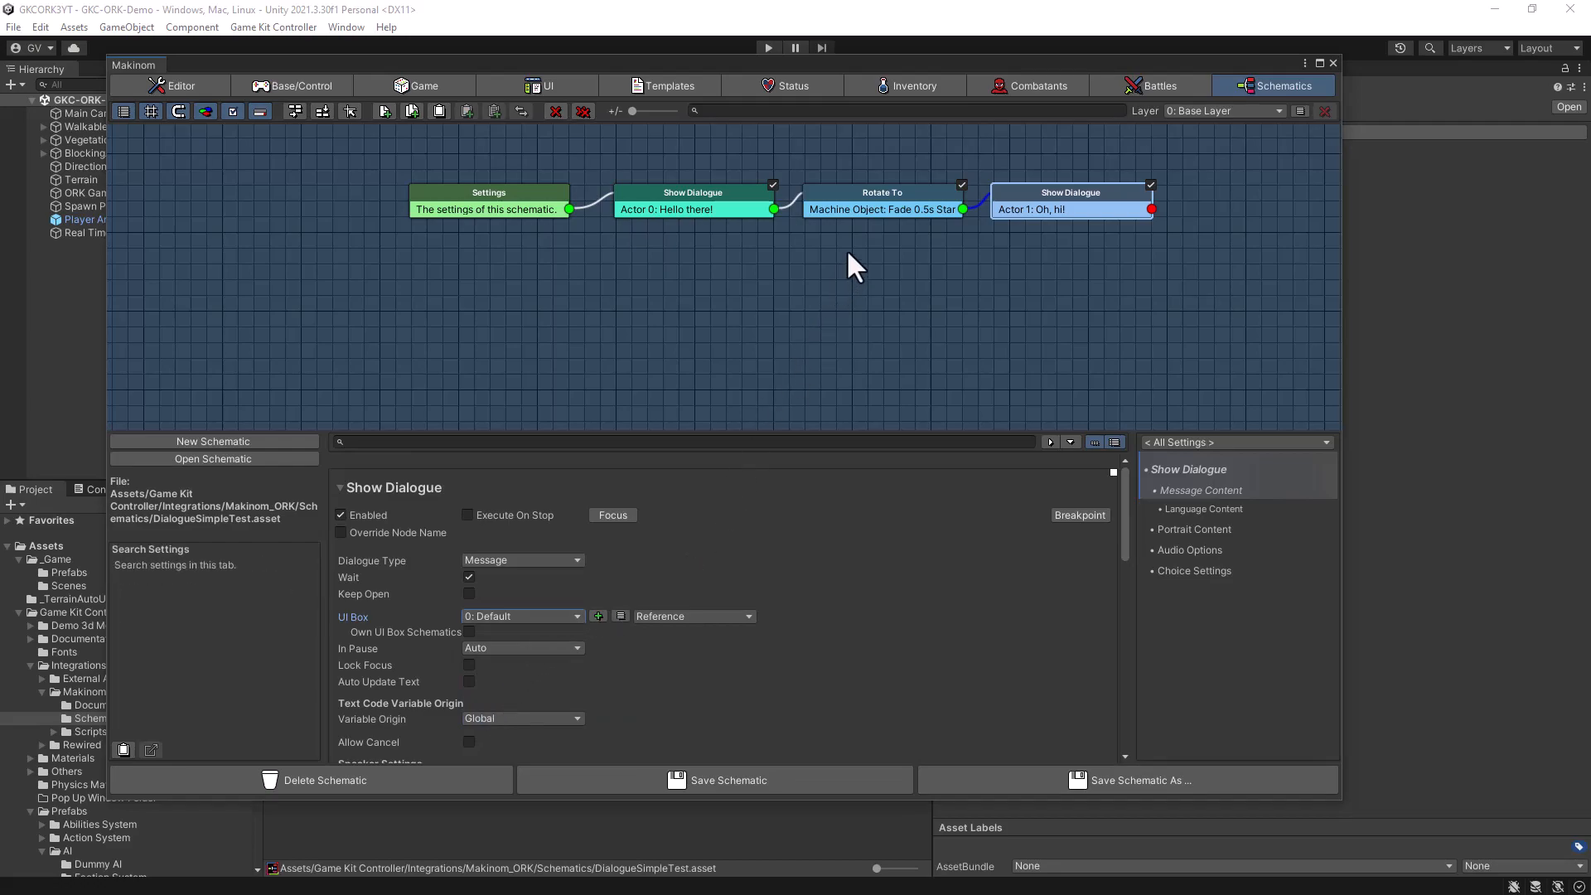
- Examine the Rotate To node's rotating object, lock rotation and rotation target settings
{"action": "left_click", "coordinate": [855, 203]}
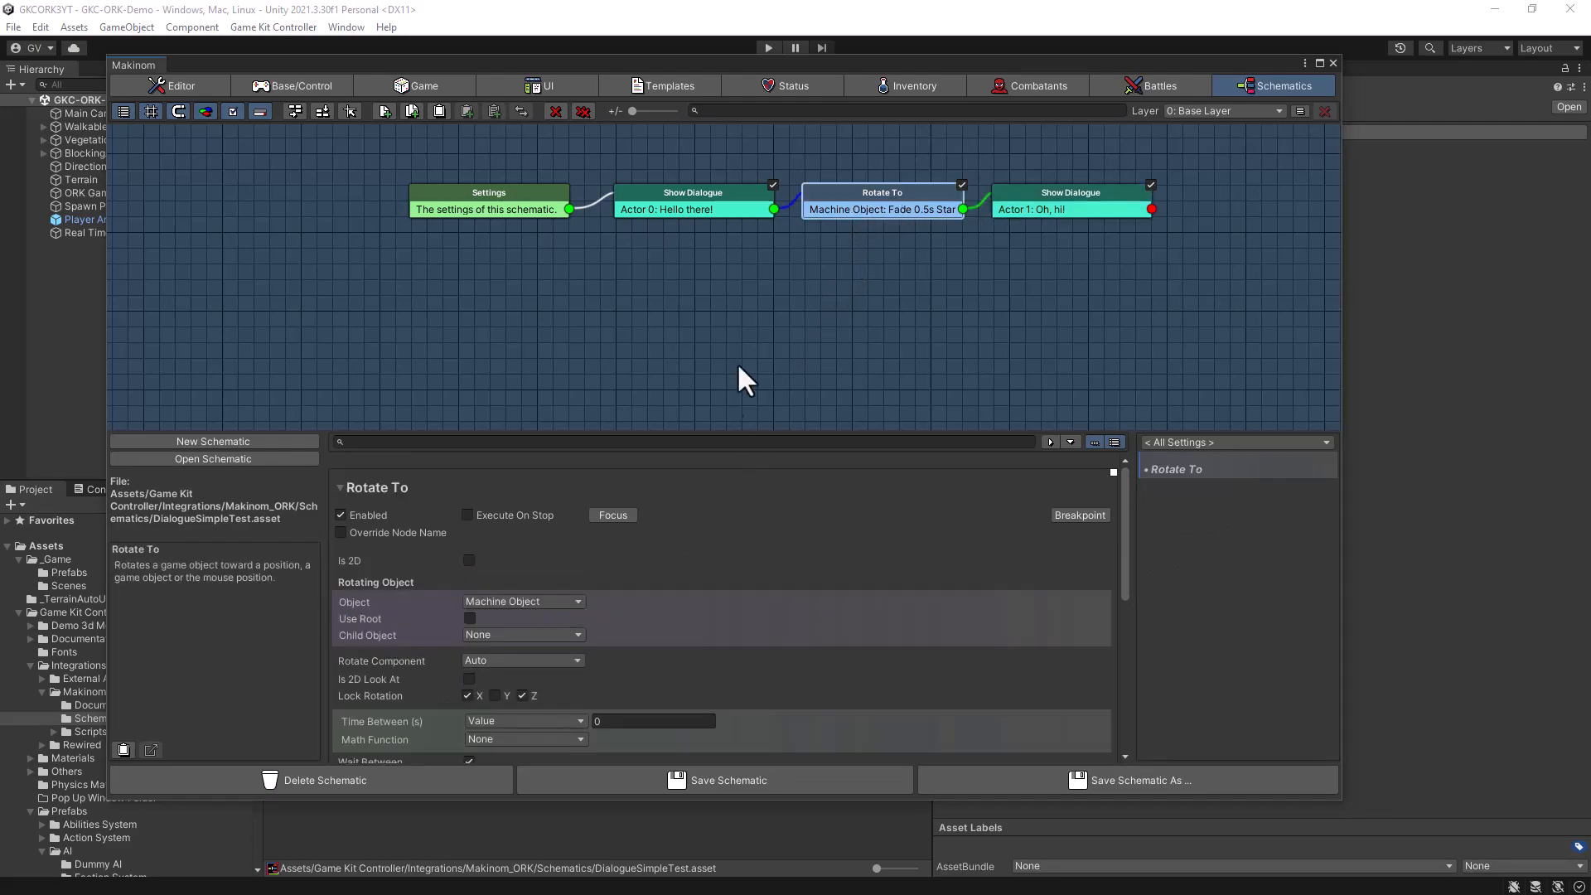
{"action": "scroll", "coordinate": [721, 613], "scroll_direction": "down", "scroll_amount": 3}
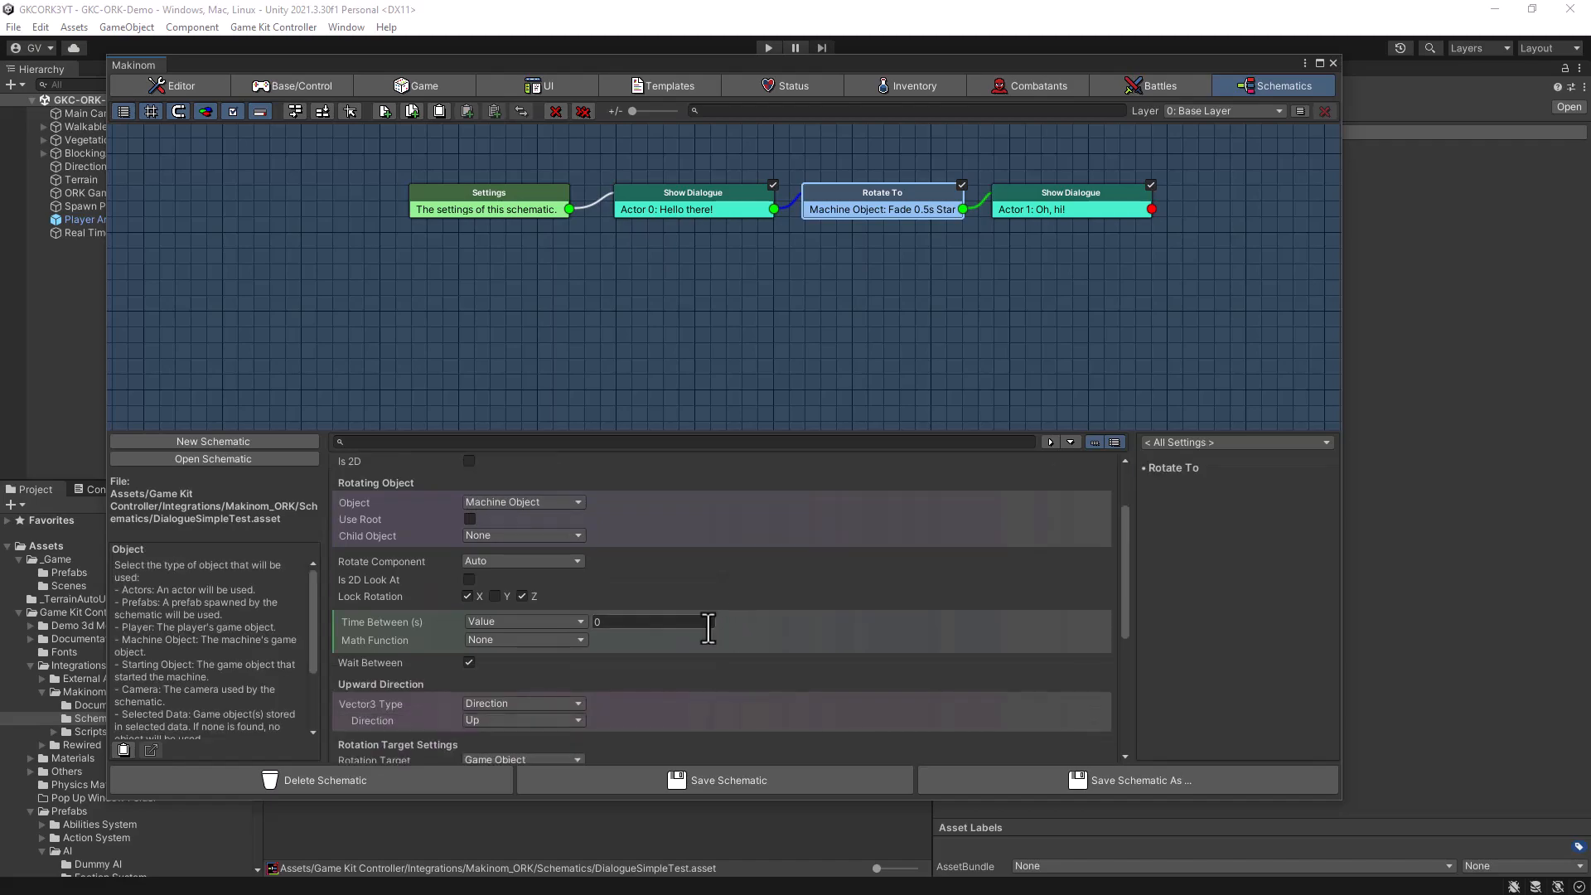
{"action": "scroll", "coordinate": [692, 642], "scroll_direction": "down", "scroll_amount": 3}
{"action": "scroll", "coordinate": [689, 639], "scroll_direction": "up", "scroll_amount": 6}
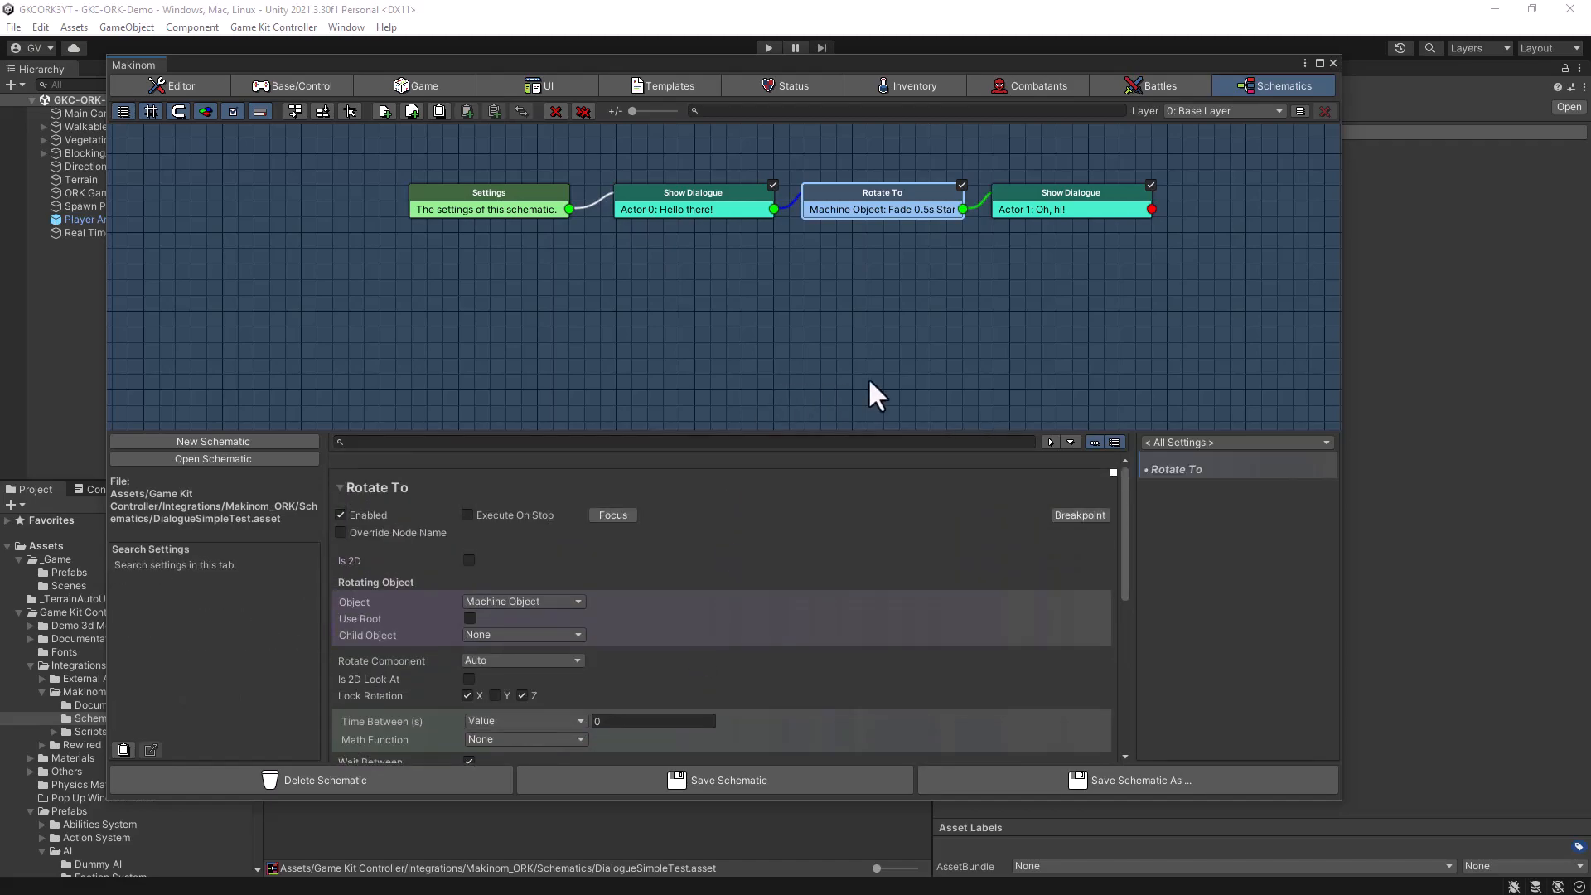
- Save the DialogueSimpleTest schematic and close the Makinom editor, giving the Scene view more width
{"action": "left_click", "coordinate": [694, 794]}
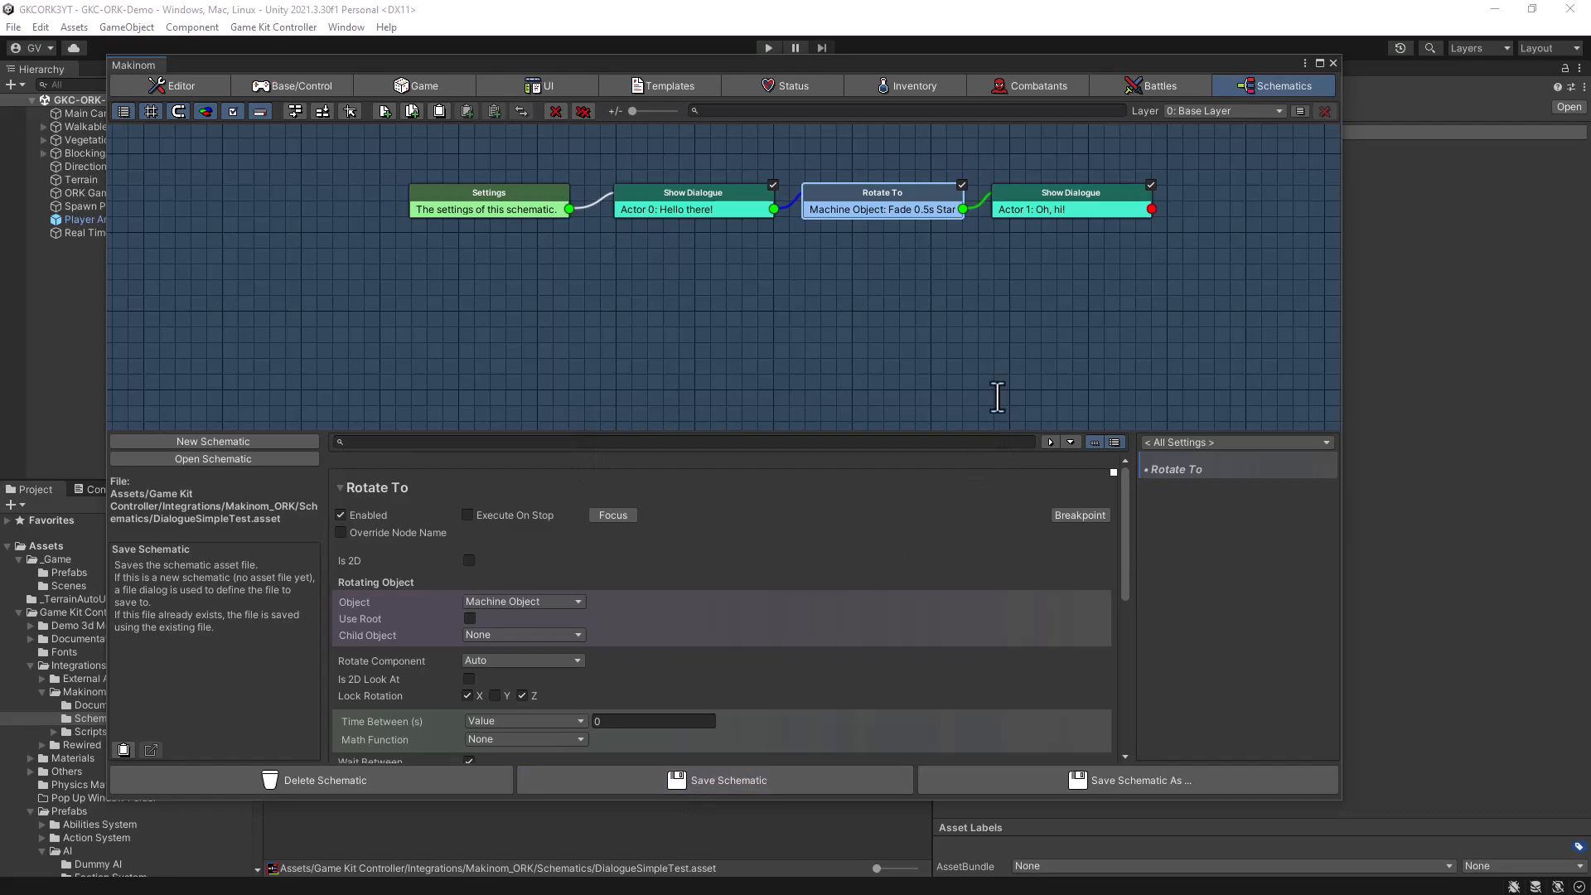
{"action": "left_click", "coordinate": [1332, 63]}
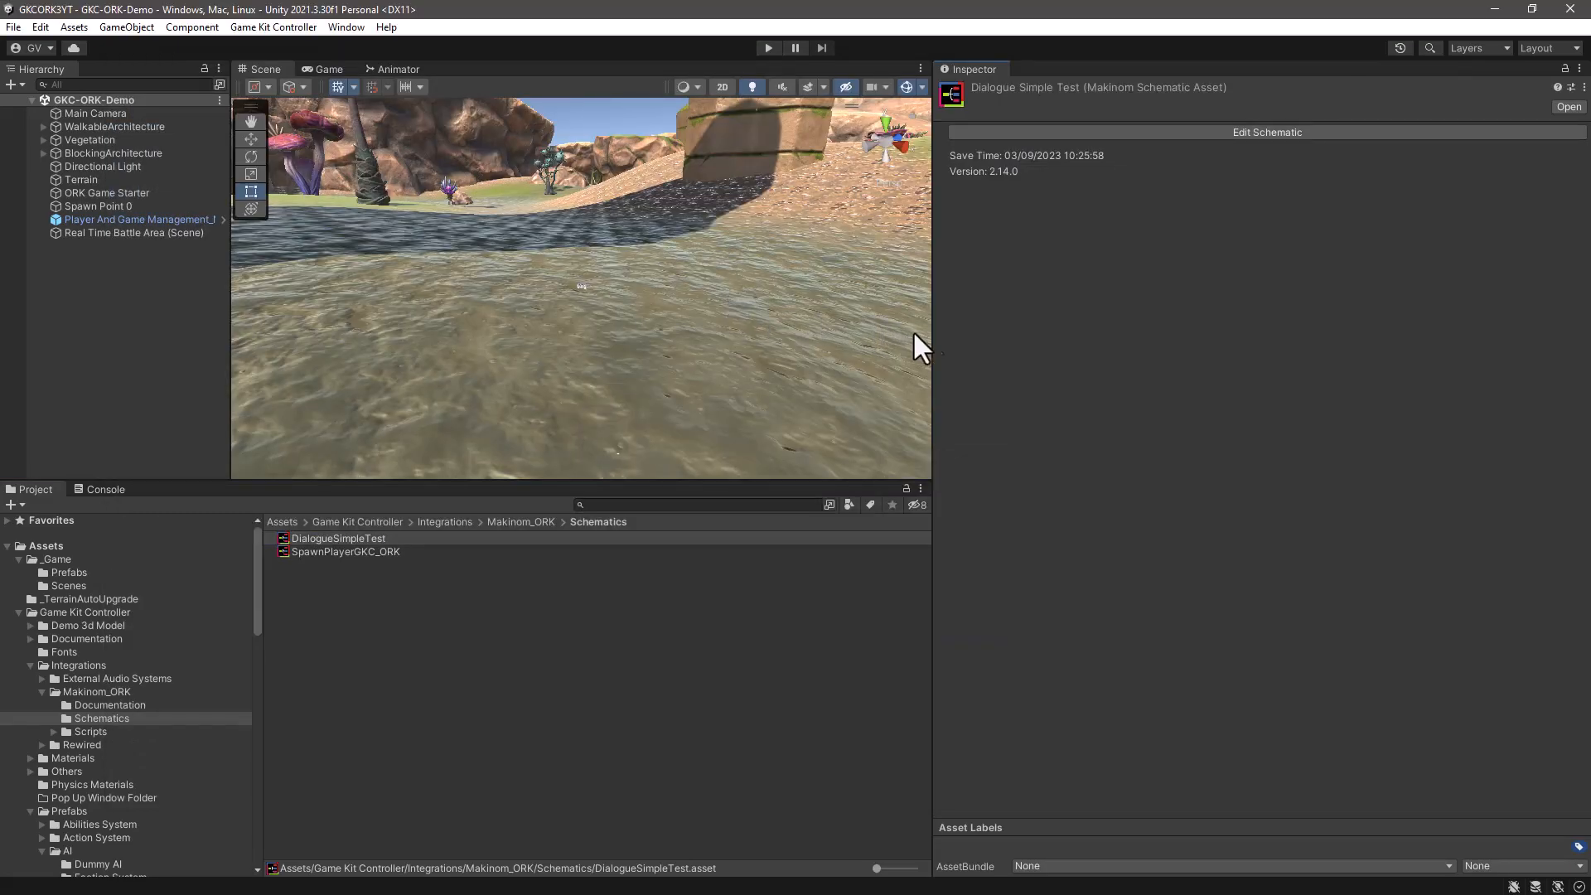
{"action": "left_click_drag", "start_coordinate": [928, 335], "coordinate": [1178, 373]}
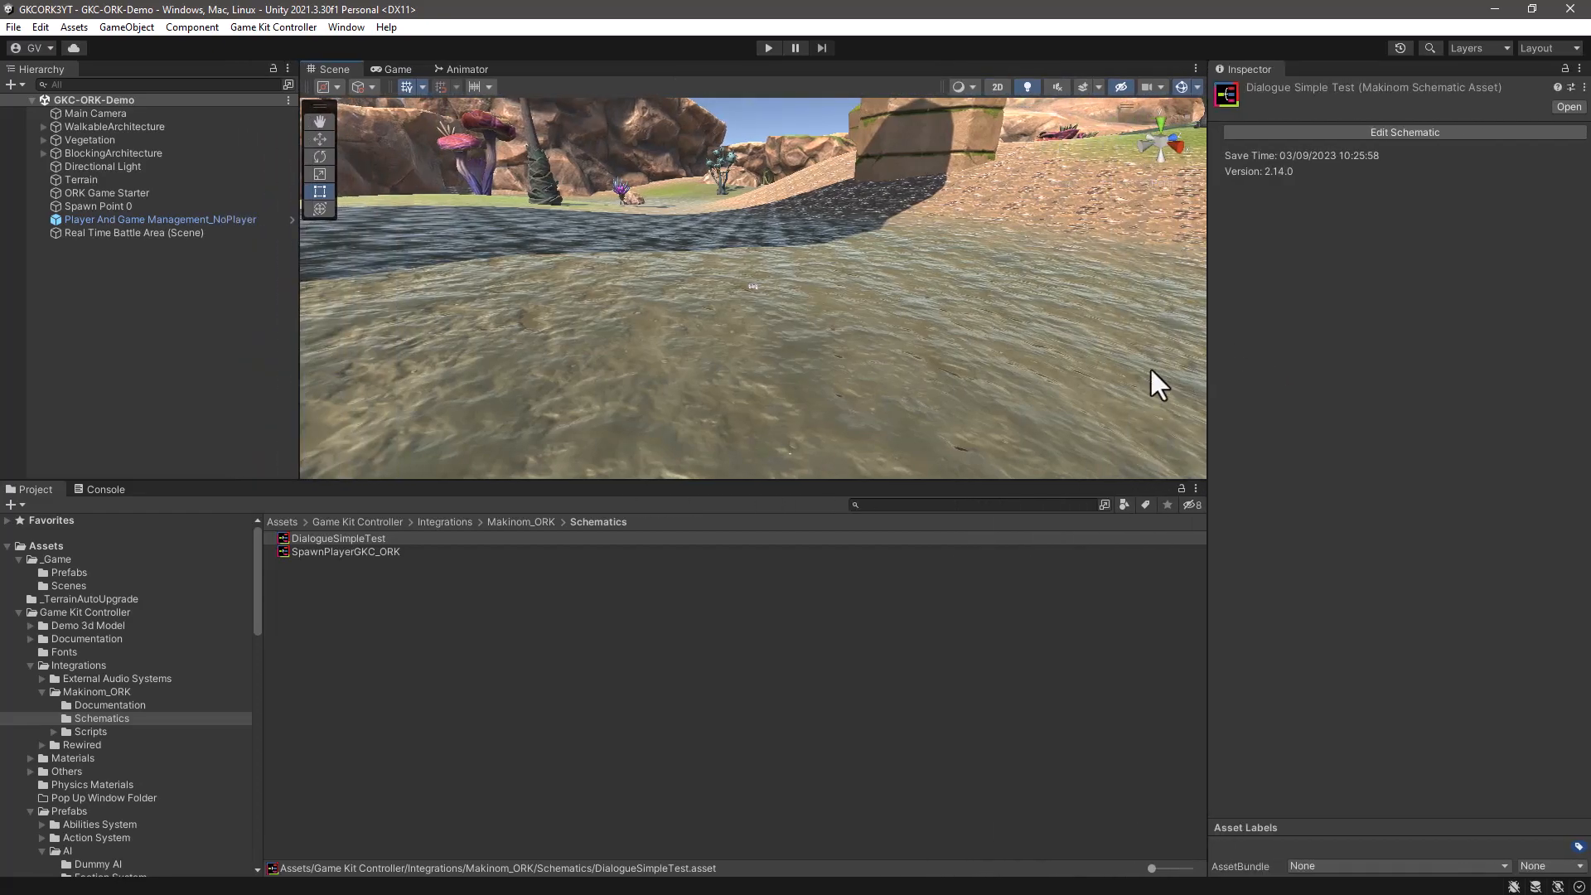
- Place the NpcTest_ORK prefab on the ground near Spawn Point 0, at about X -15.6, Y 1.4, Z -49.3
{"action": "right_click_drag", "start_coordinate": [719, 276], "coordinate": [689, 339]}
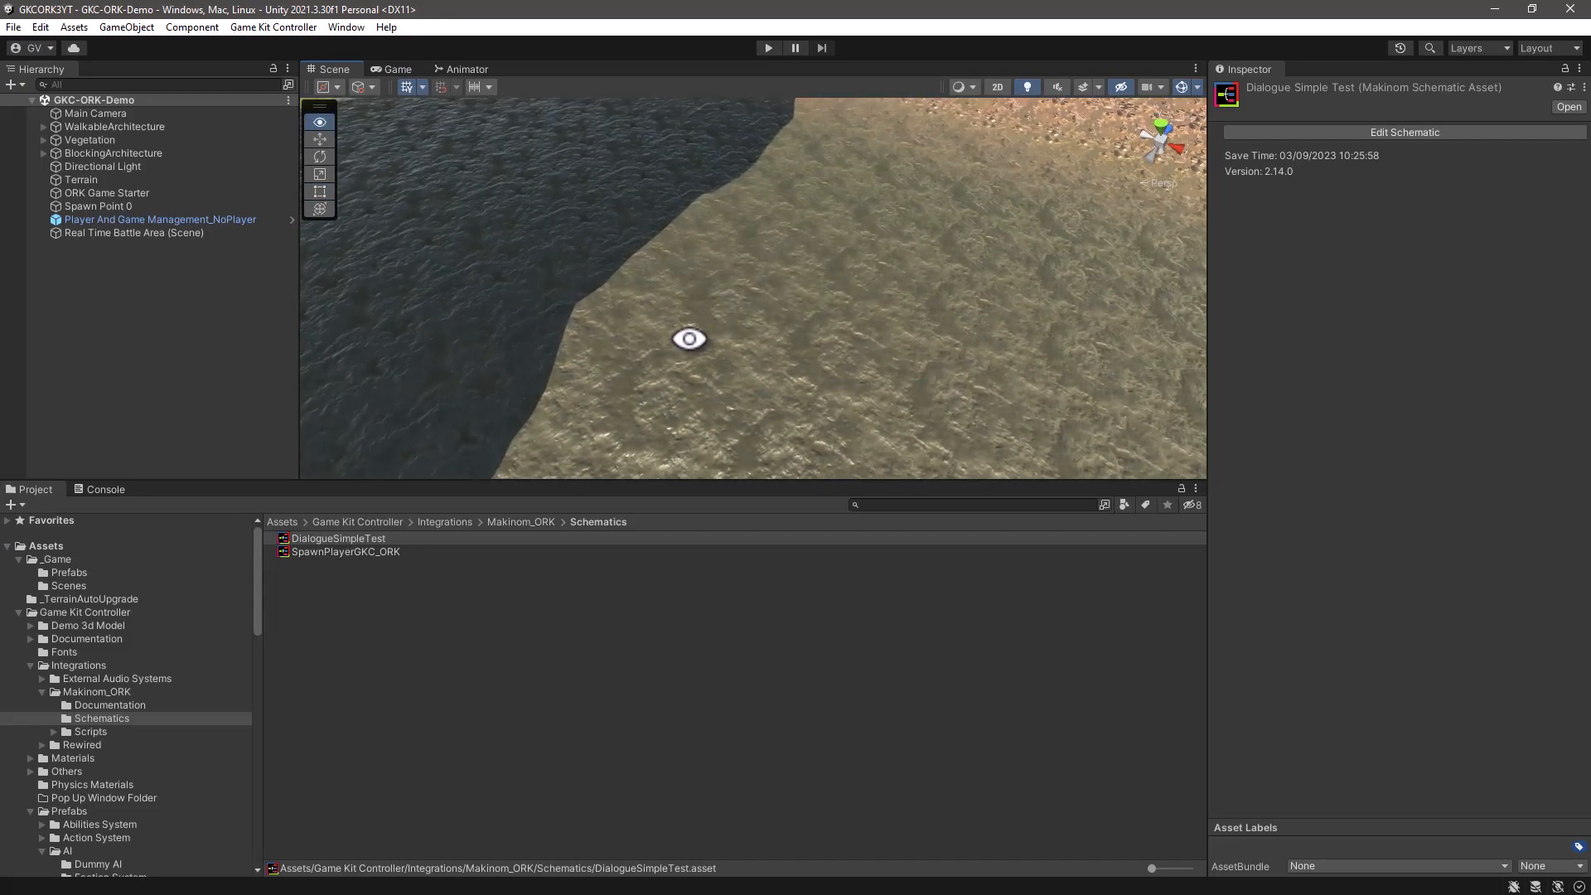
{"action": "left_click", "coordinate": [83, 205]}
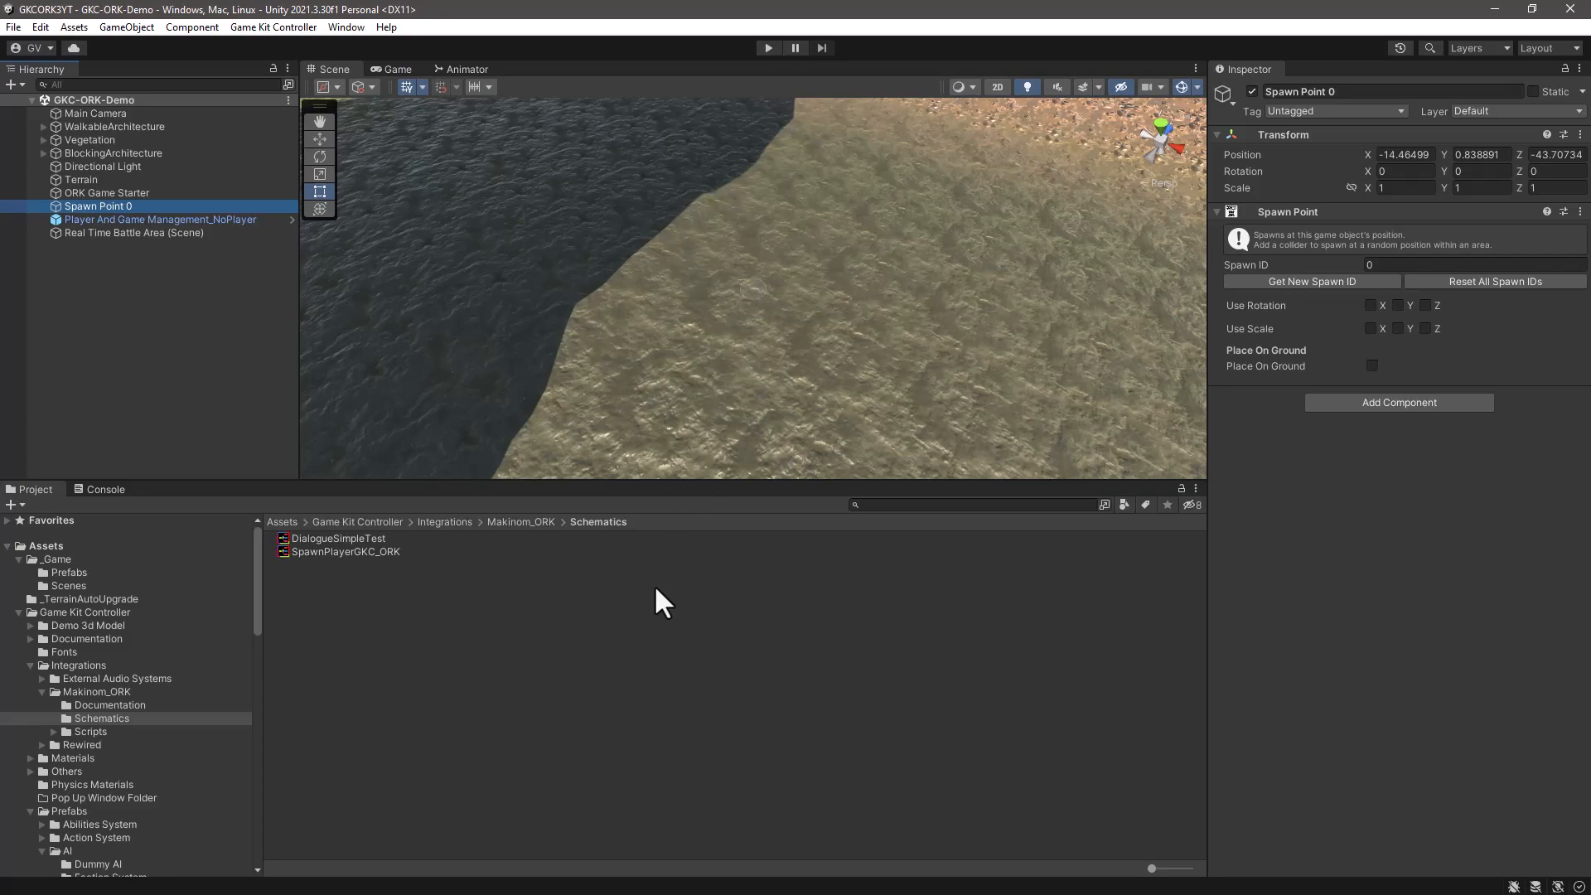
{"action": "left_click", "coordinate": [68, 572]}
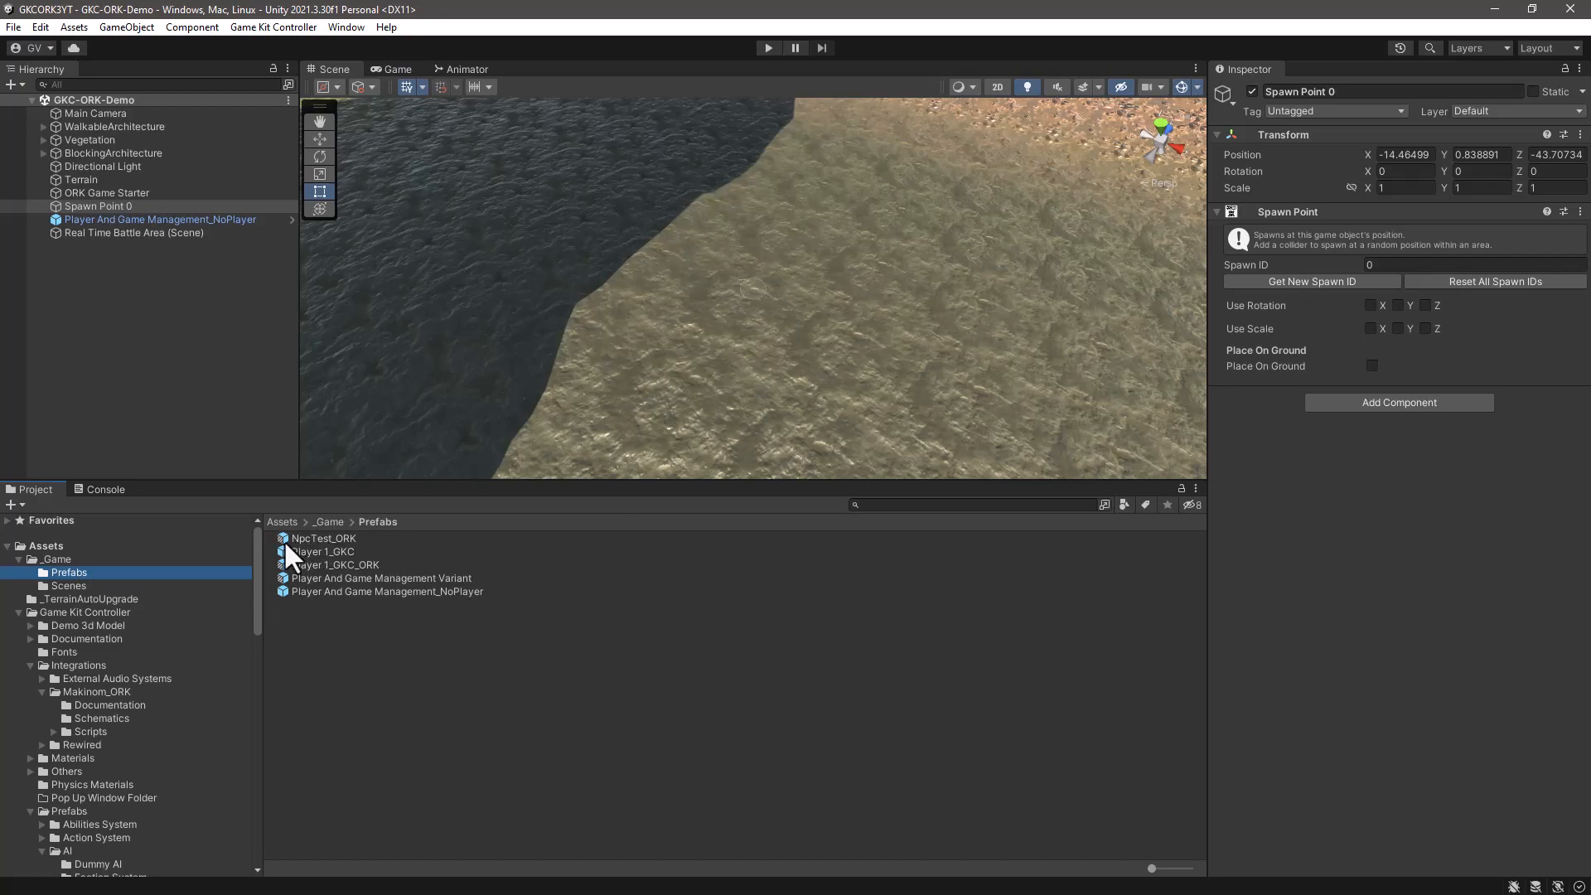
{"action": "left_click_drag", "start_coordinate": [283, 540], "coordinate": [570, 260]}
{"action": "left_click_drag", "start_coordinate": [594, 163], "coordinate": [564, 465]}
{"action": "right_click_drag", "start_coordinate": [754, 411], "coordinate": [570, 277]}
{"action": "key", "text": "f"}
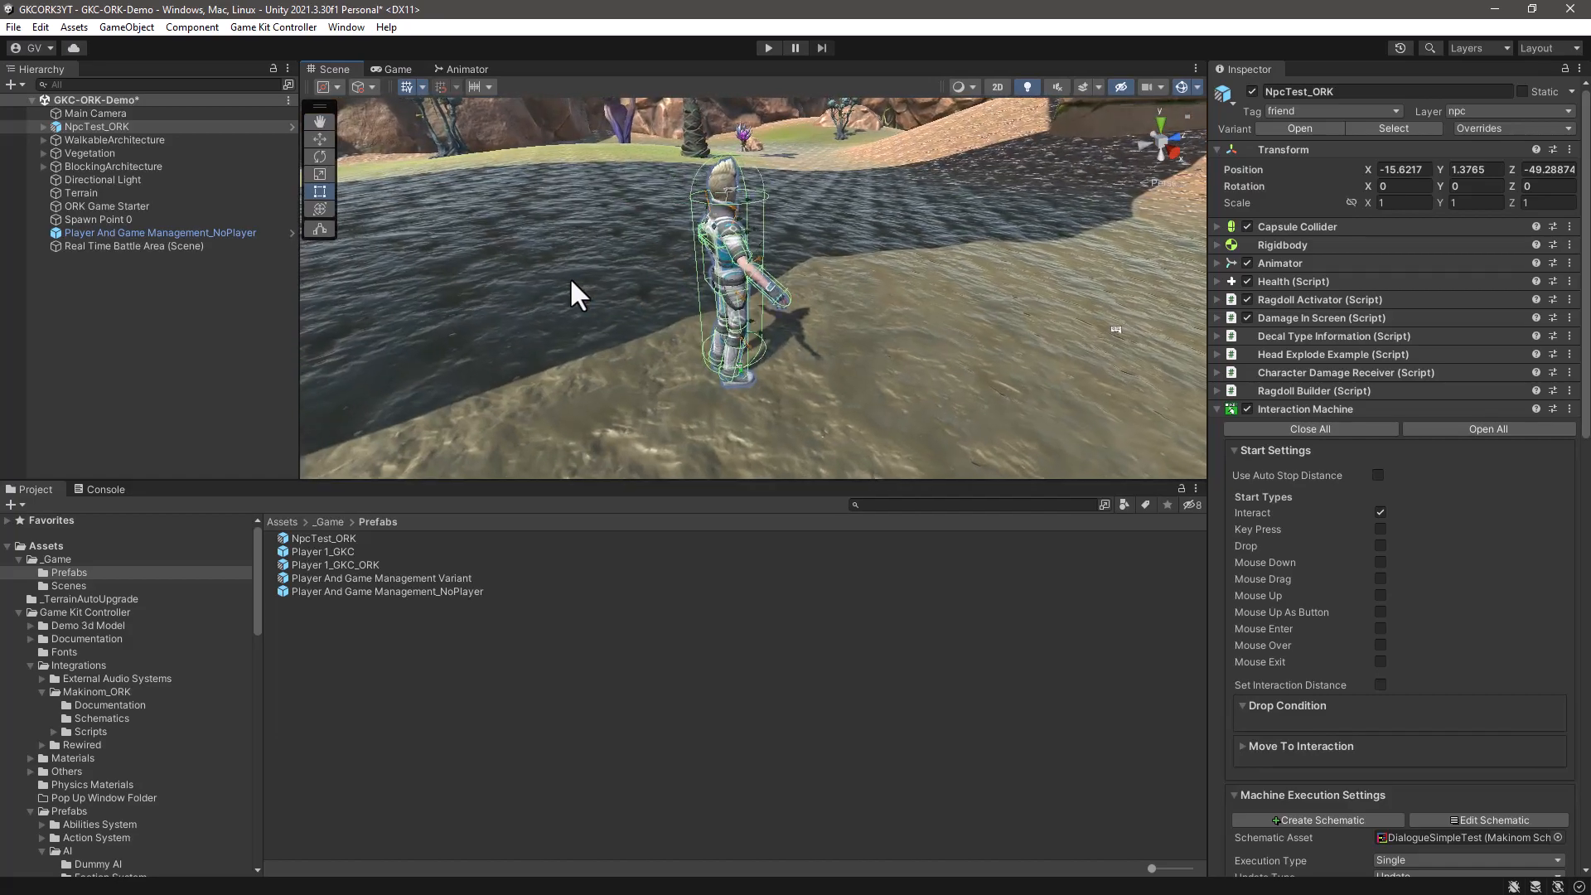
{"action": "left_click_drag", "start_coordinate": [803, 403], "coordinate": [723, 349], "text": "alt"}
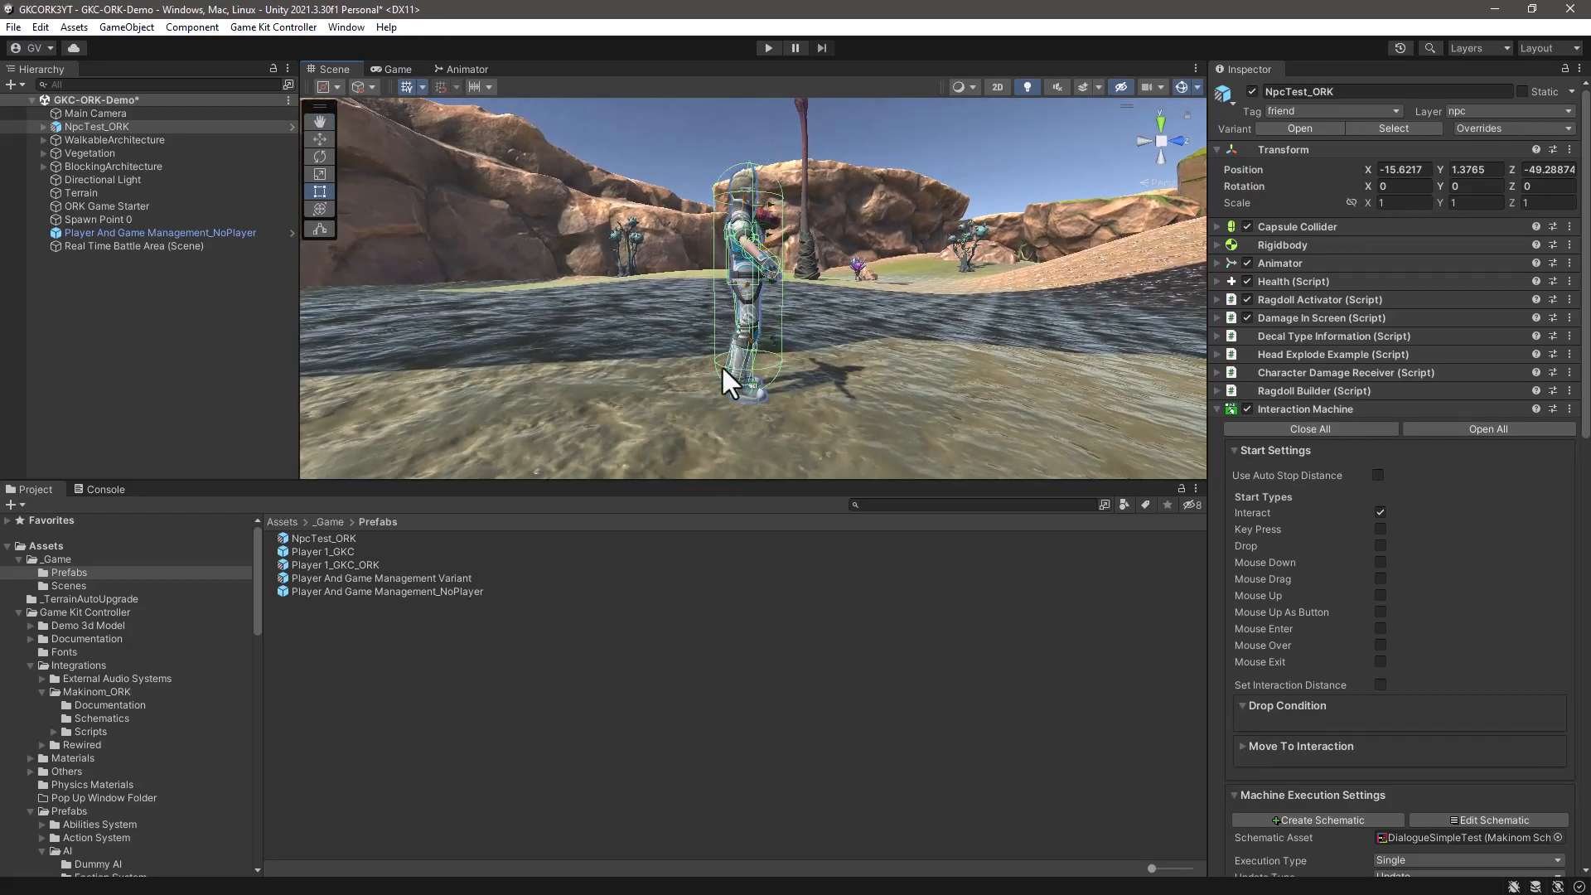
{"action": "left_click_drag", "start_coordinate": [853, 390], "coordinate": [876, 451], "text": "alt"}
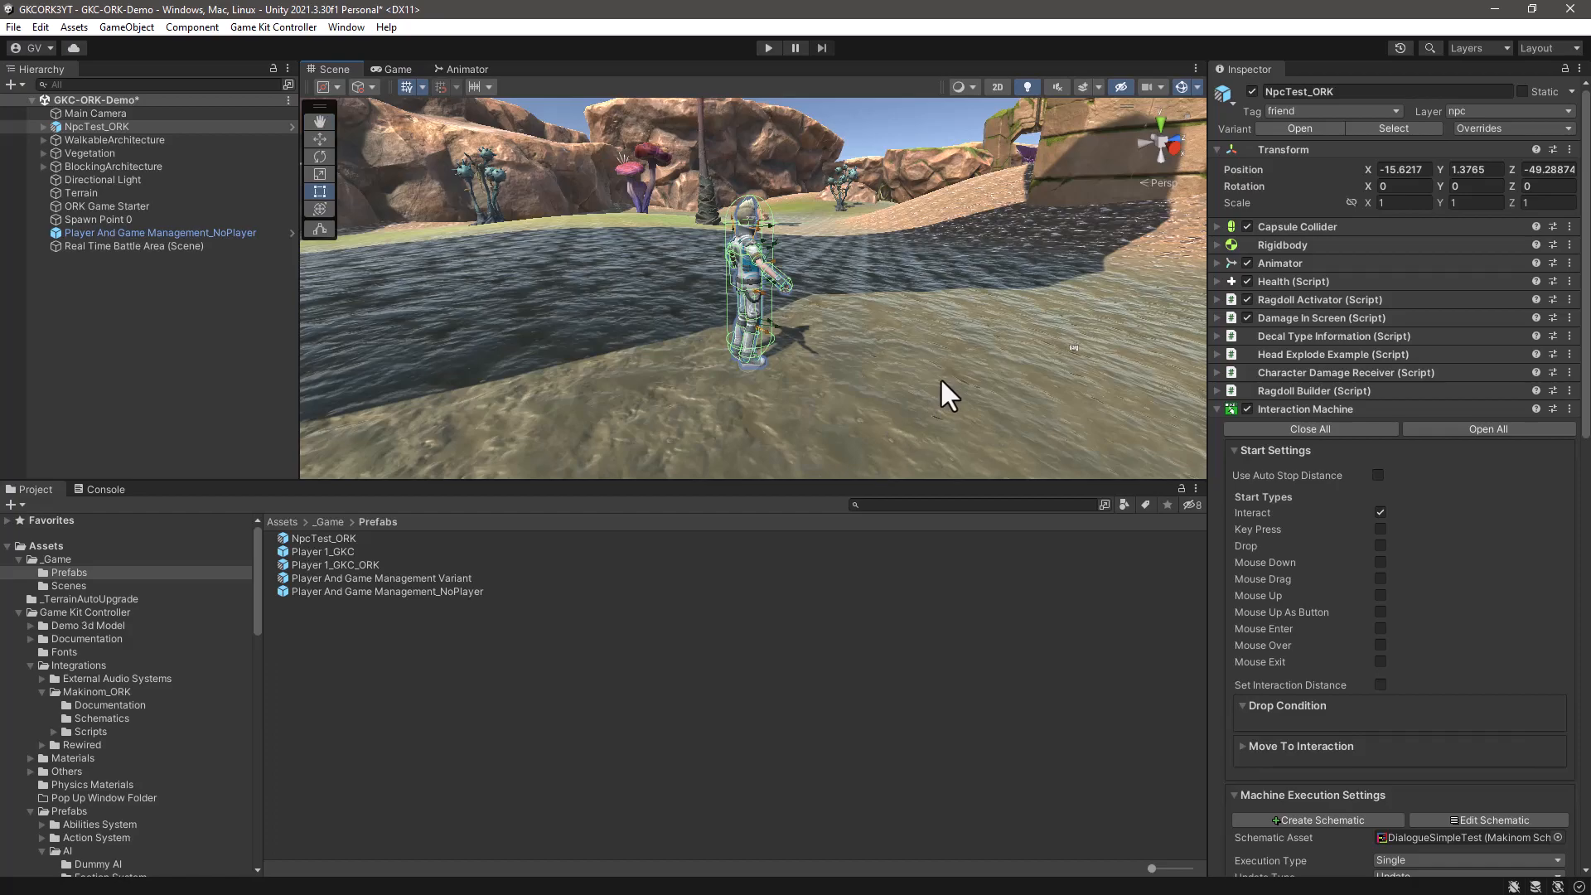
- Run the scene in play mode and walk the player character up to the NPC
{"action": "left_click_drag", "start_coordinate": [918, 482], "coordinate": [889, 689]}
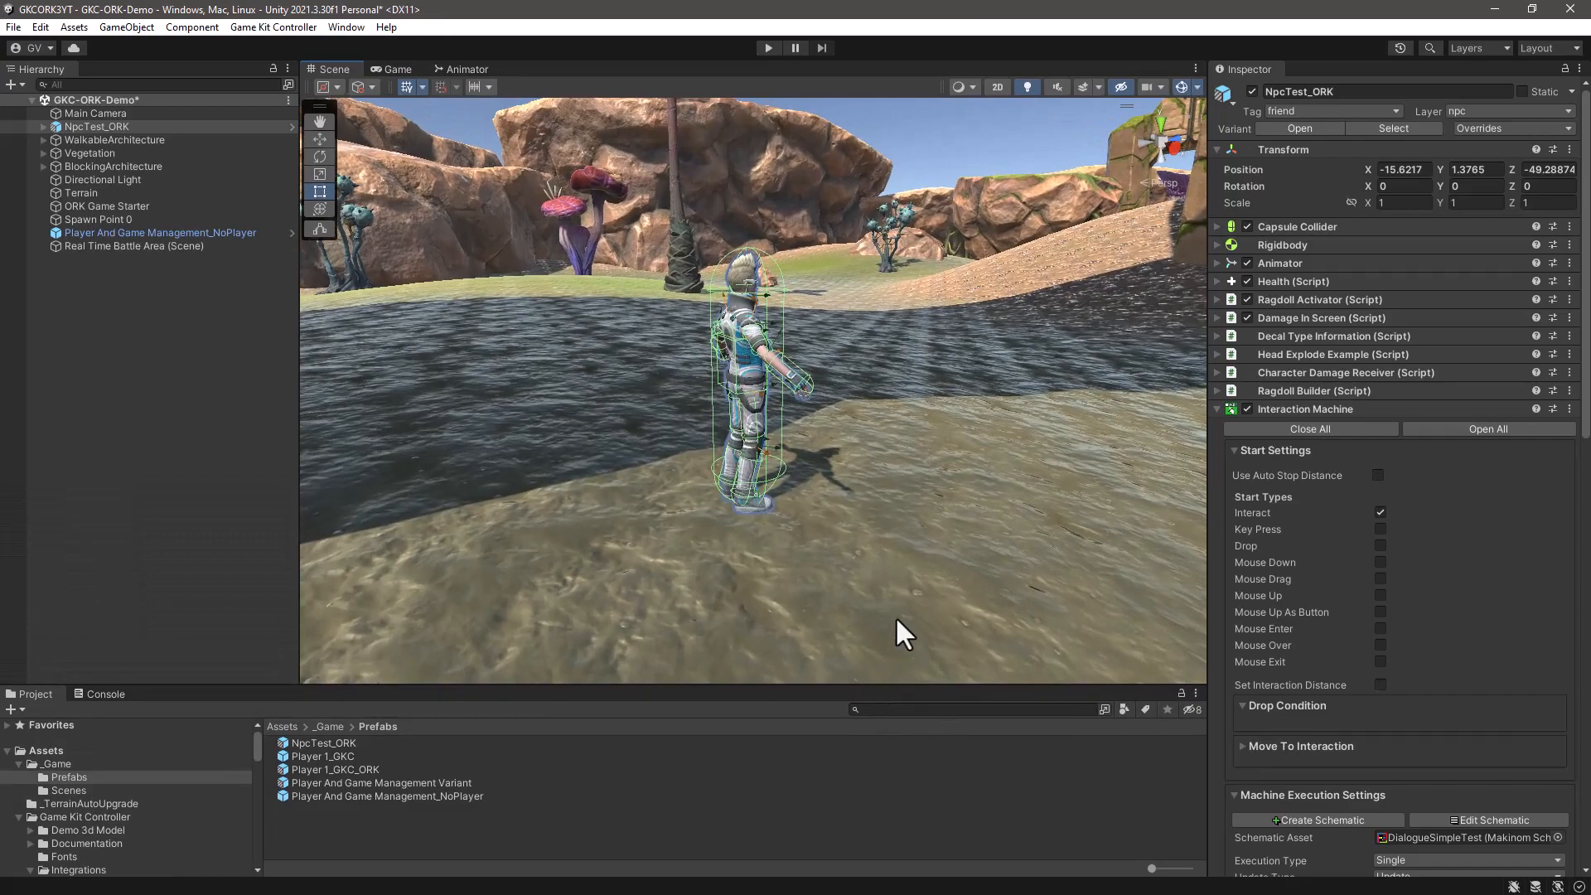
{"action": "left_click", "coordinate": [768, 47]}
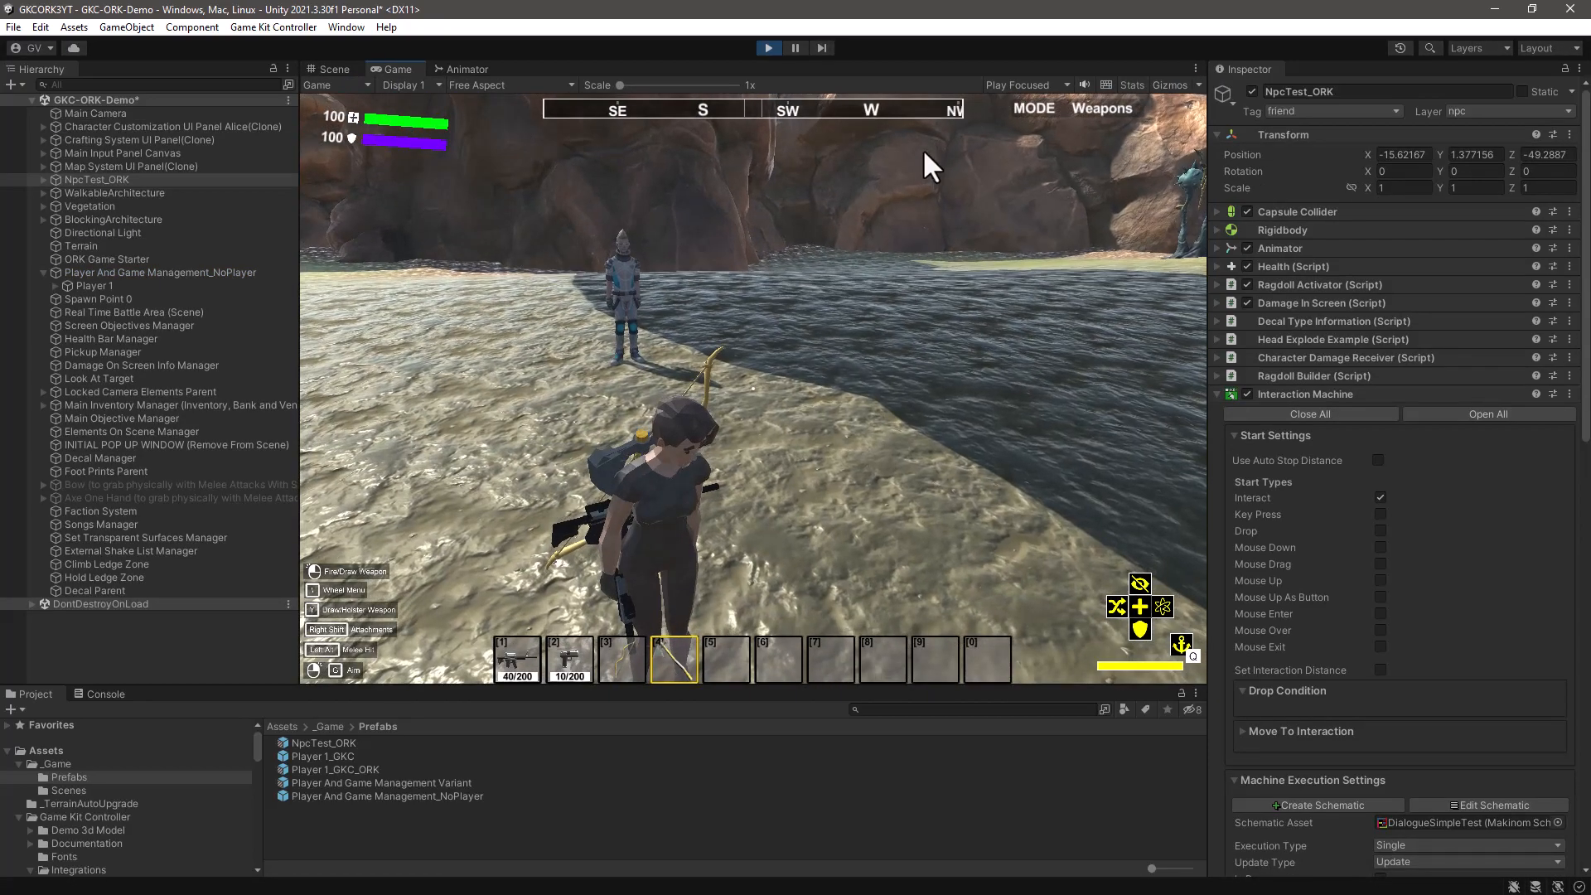
{"action": "key", "text": "w"}
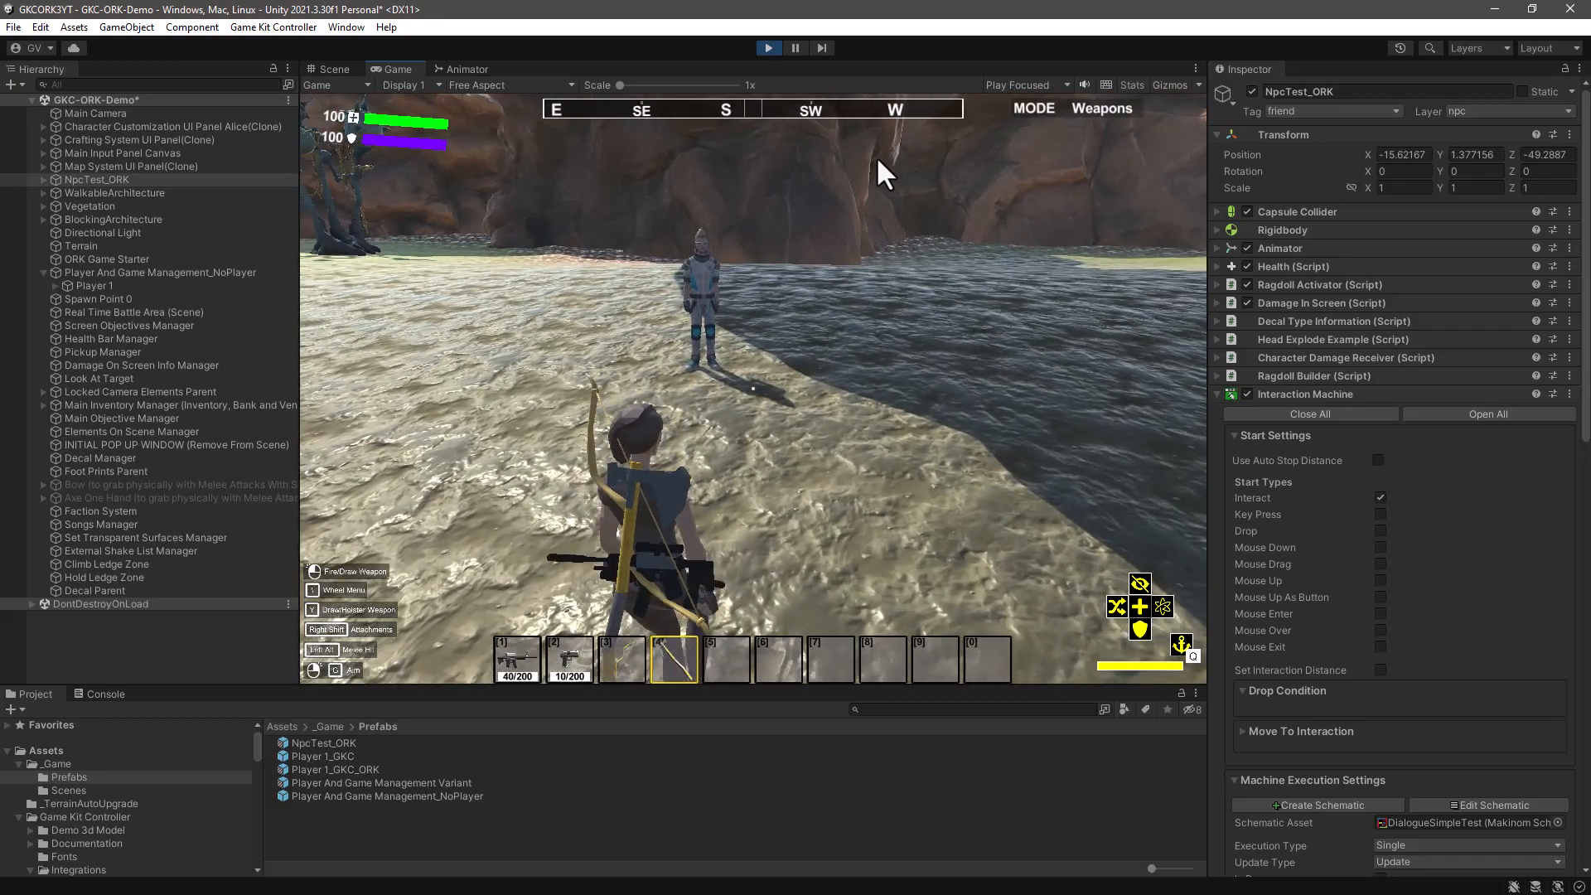
{"action": "key", "text": "w"}
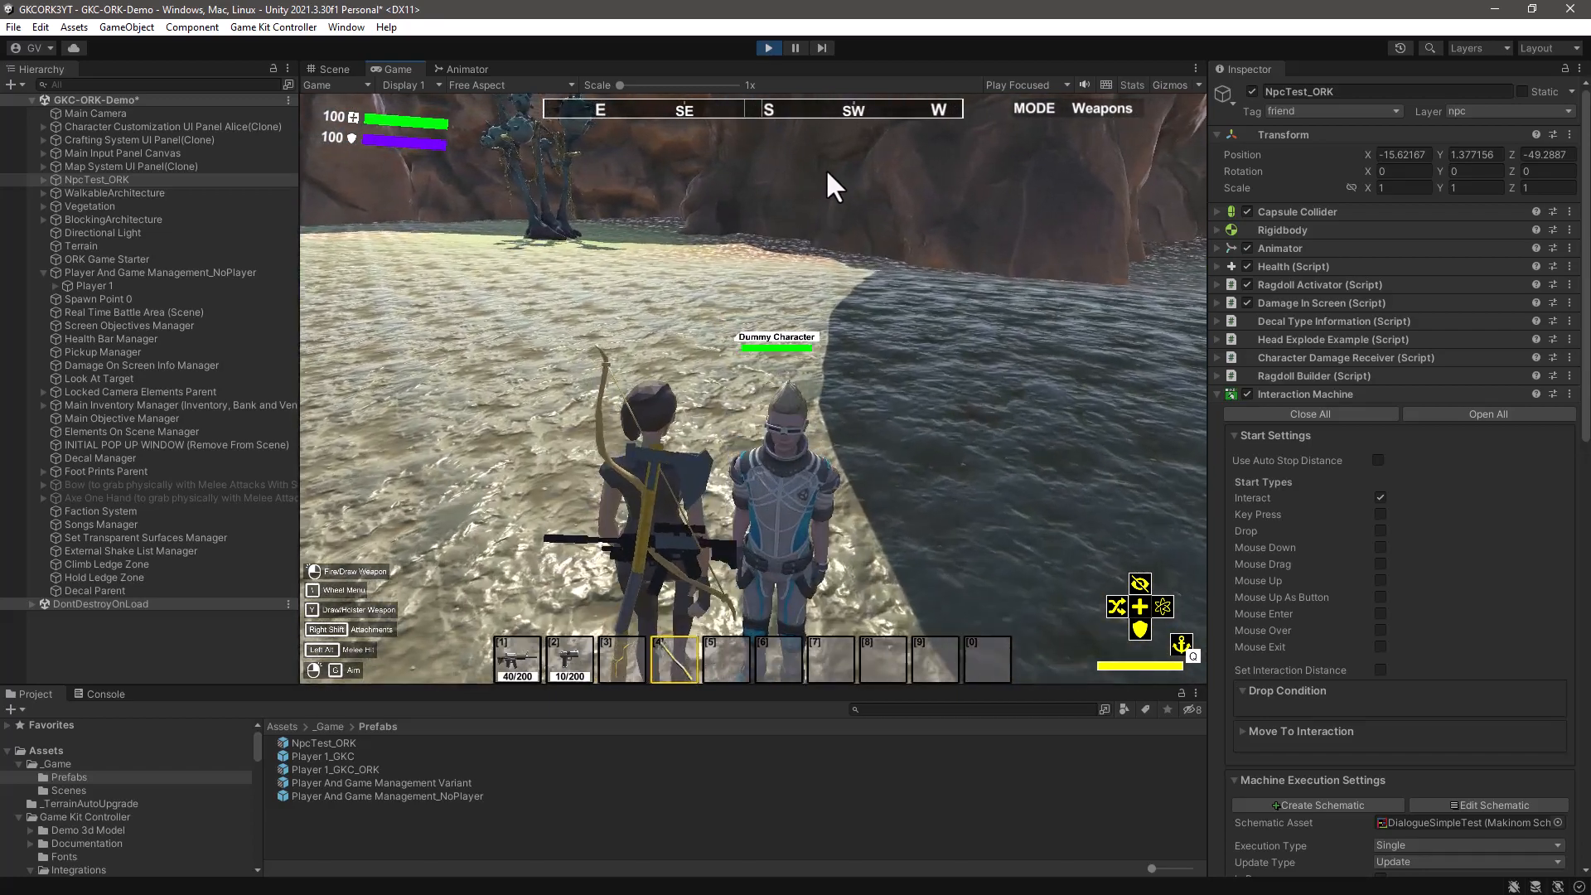
{"action": "key", "text": "s"}
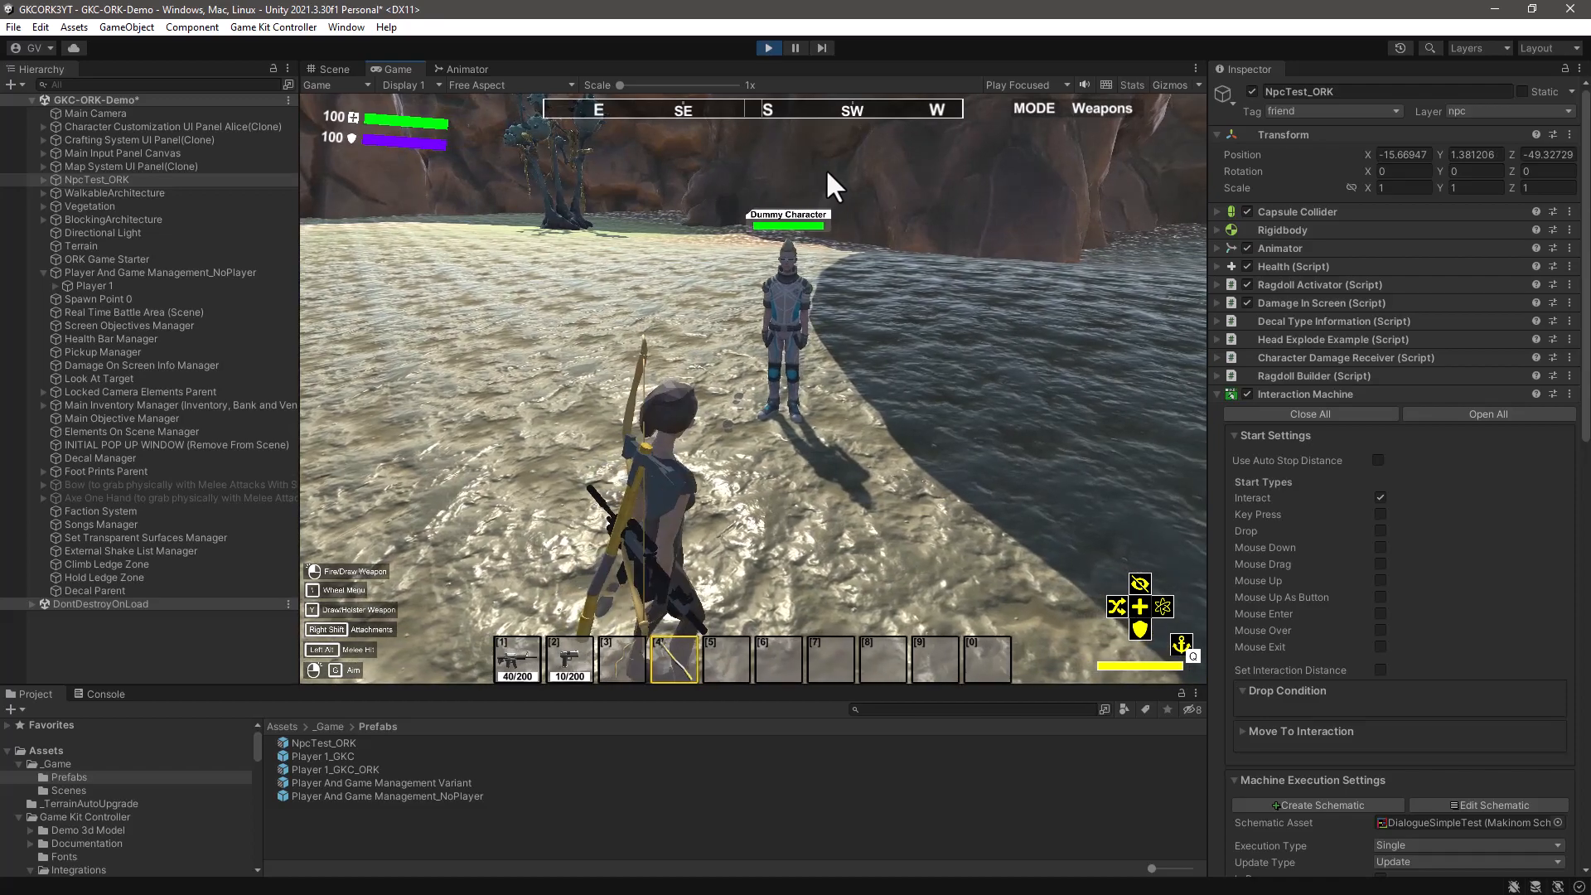
{"action": "key", "text": "w"}
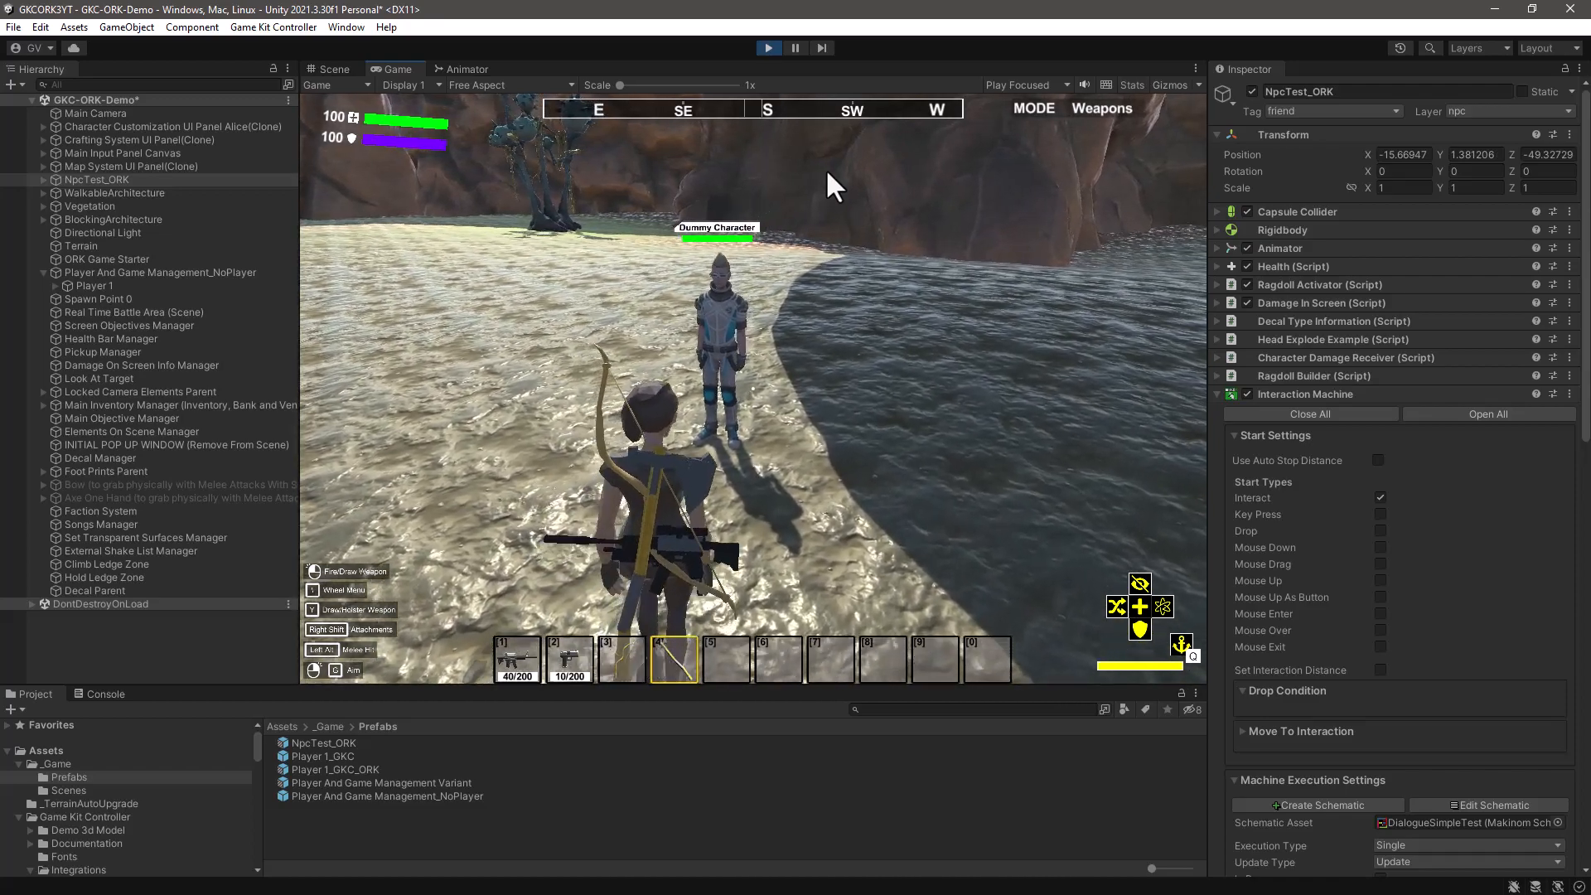
{"action": "key", "text": "w"}
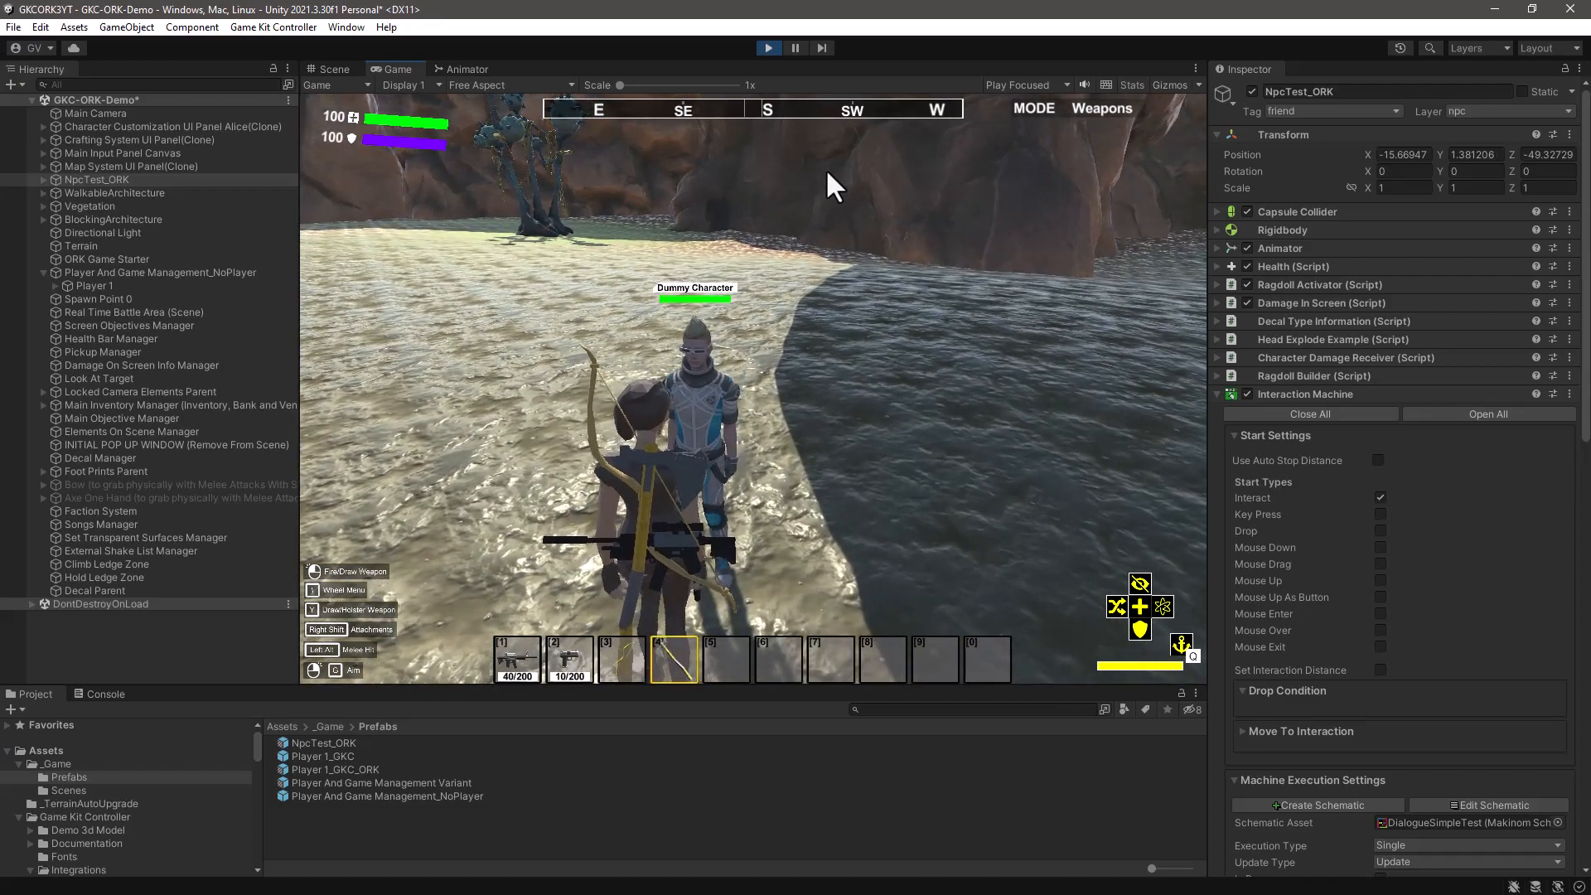
- Test the NPC interaction by starting the dialogue and advancing through both messages, twice in a row
{"action": "key", "text": "e"}
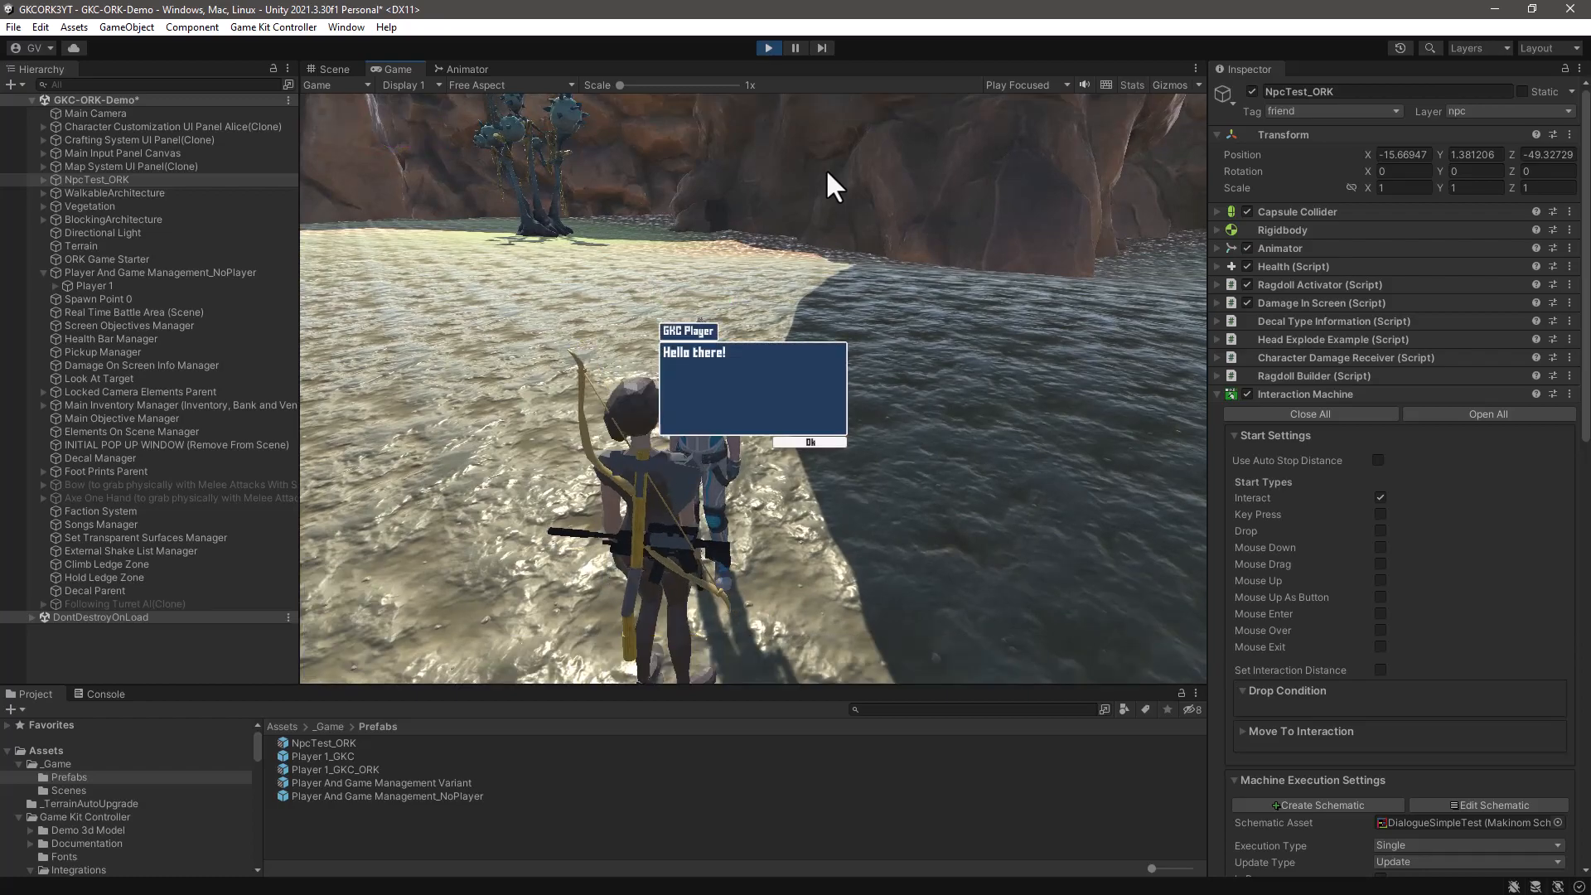
{"action": "left_click", "coordinate": [708, 351]}
{"action": "left_click", "coordinate": [738, 367]}
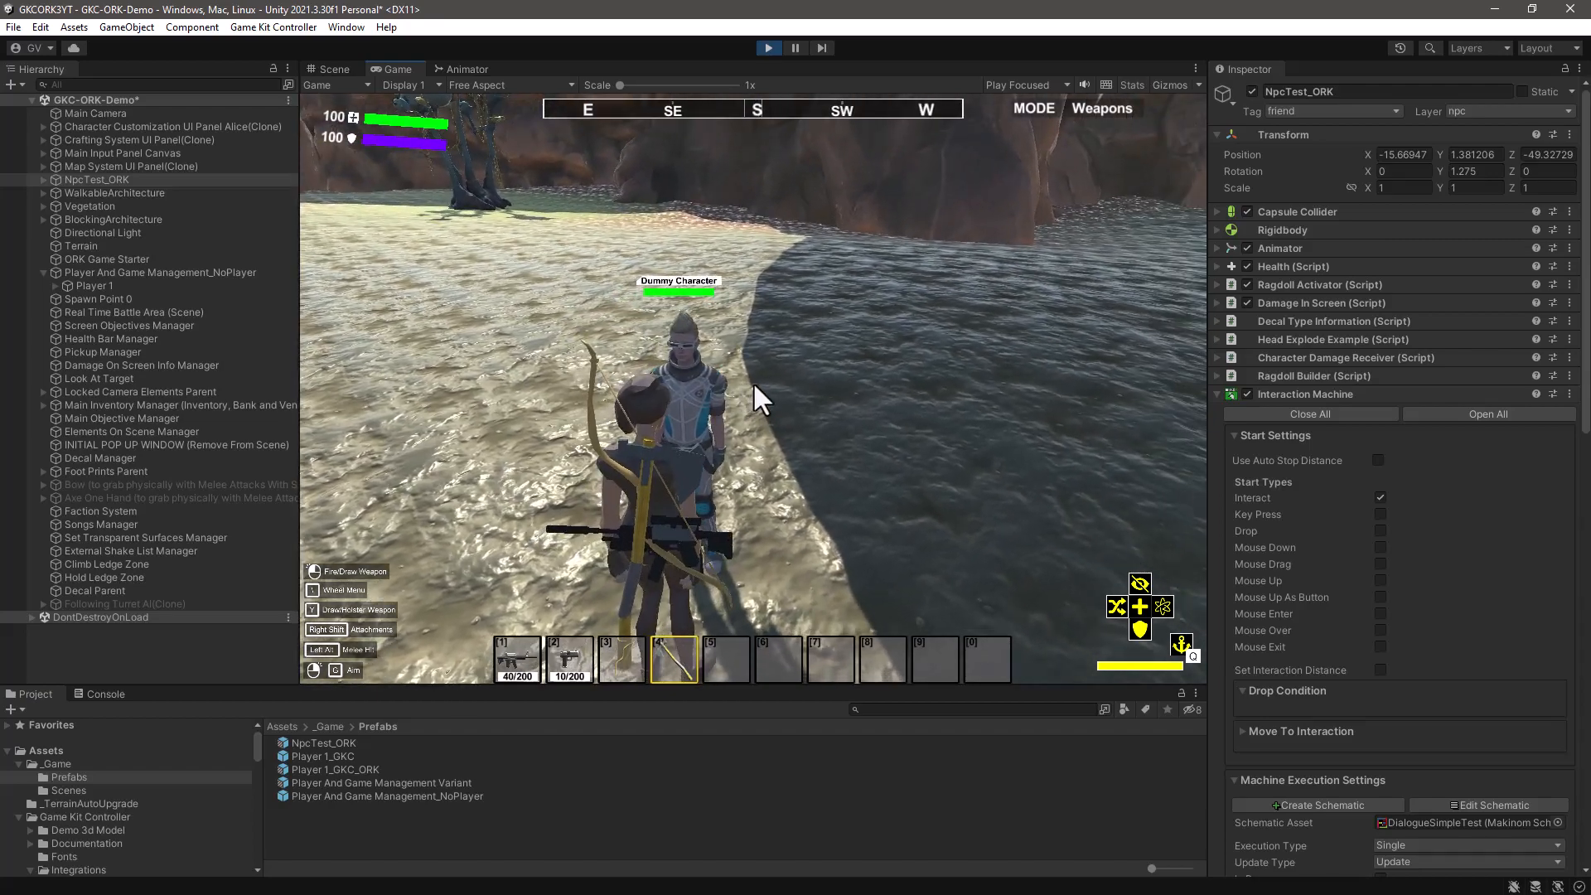
{"action": "key", "text": "e"}
{"action": "left_click", "coordinate": [754, 381]}
{"action": "left_click", "coordinate": [756, 382]}
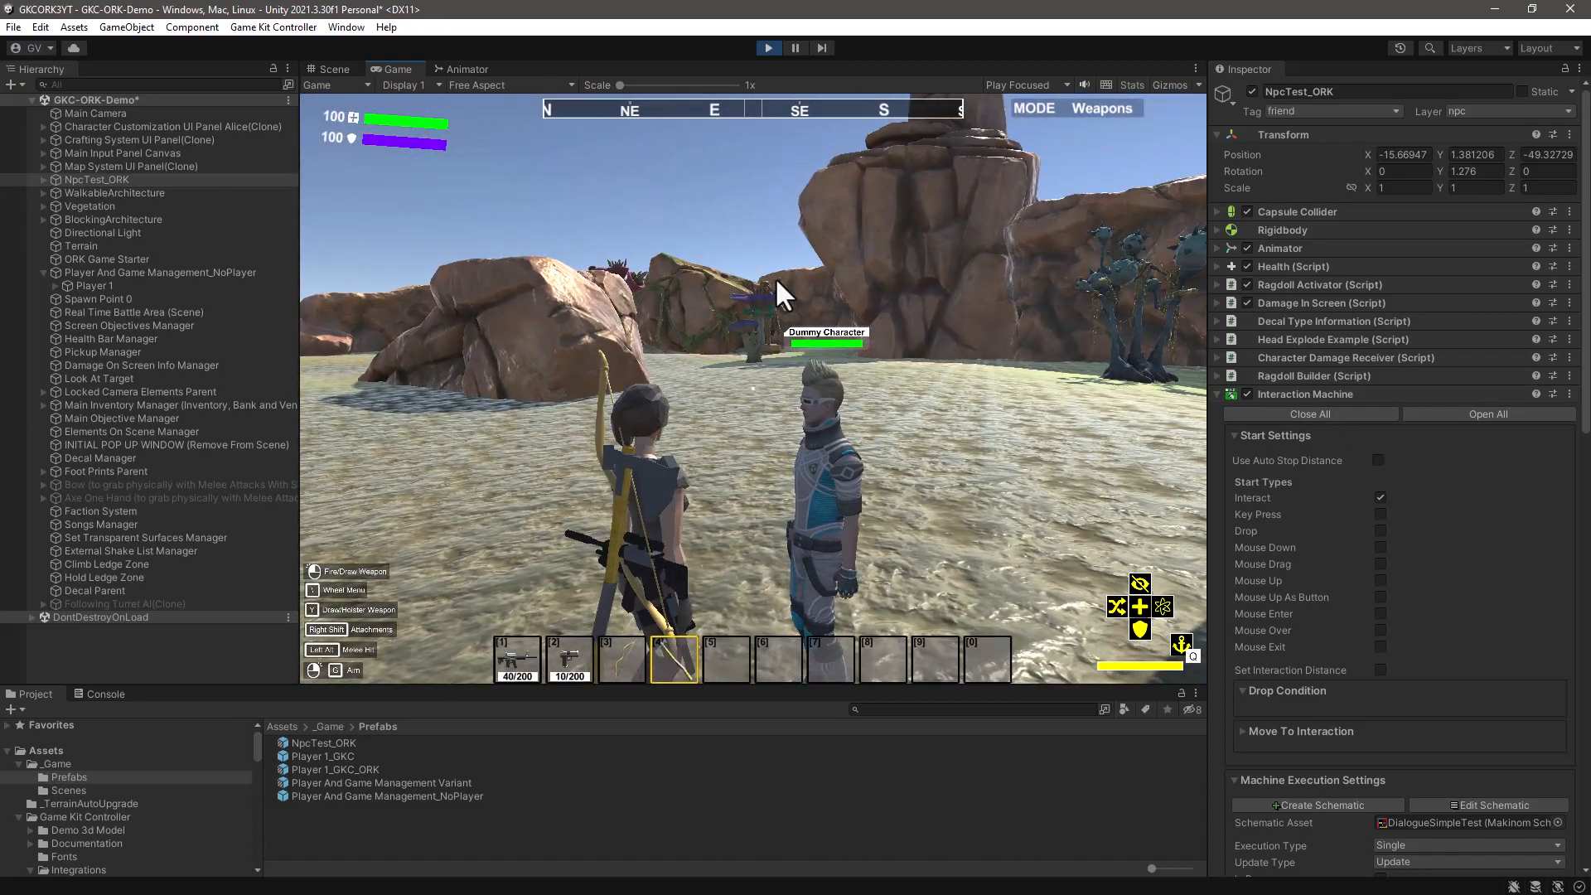
- Pause the running game and inspect the player's Player Controller object in the Scene view beside the NPC
{"action": "key", "text": "ctrl+shift+p"}
{"action": "key", "text": "ctrl+1"}
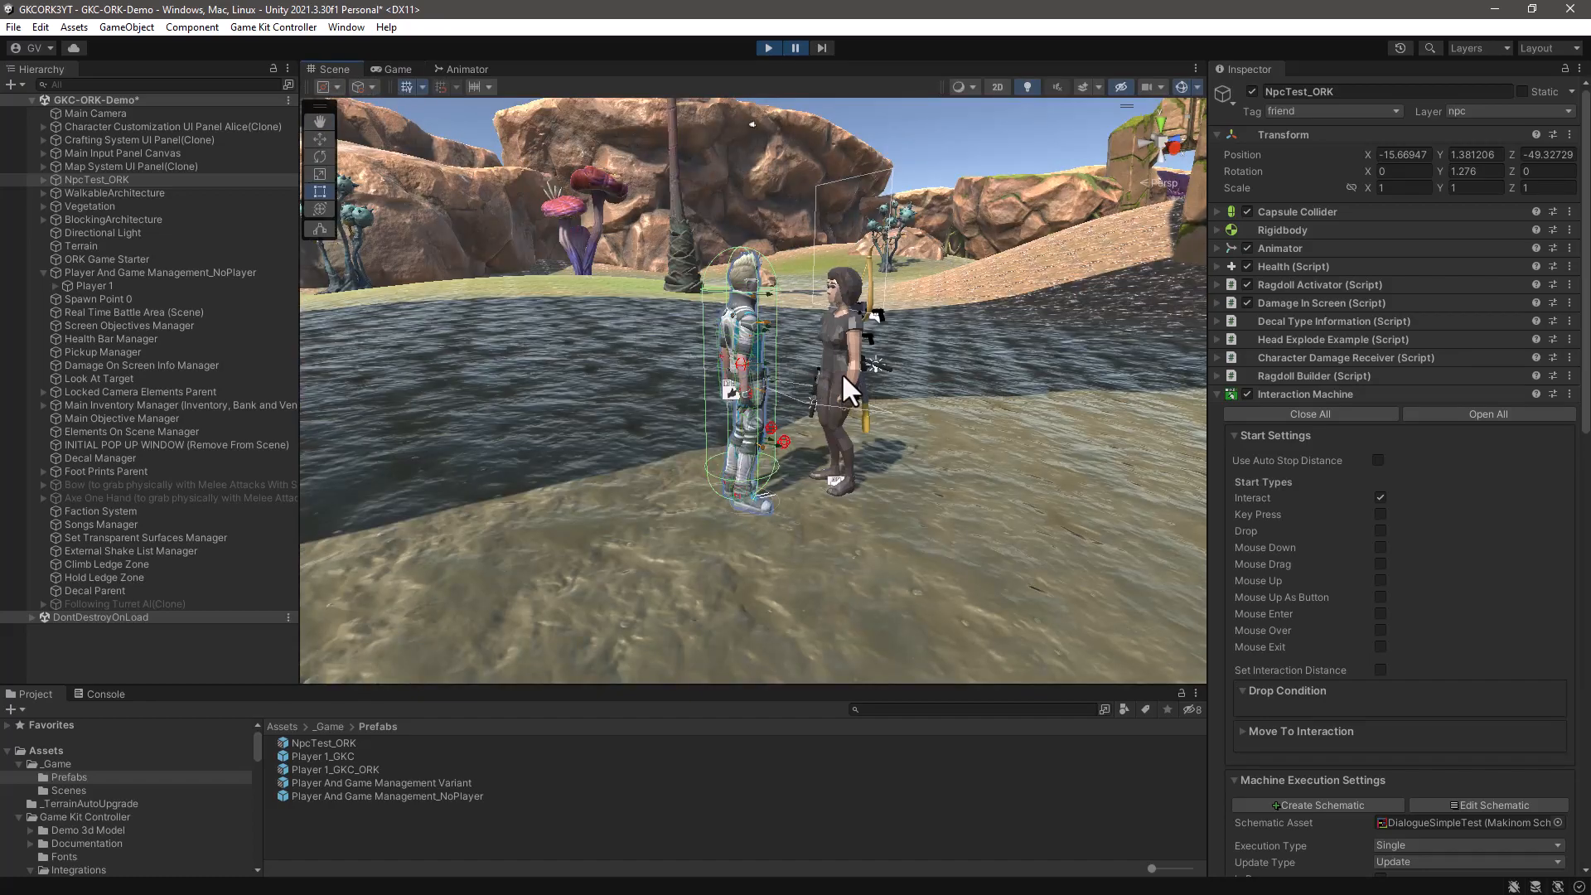
{"action": "left_click", "coordinate": [842, 272]}
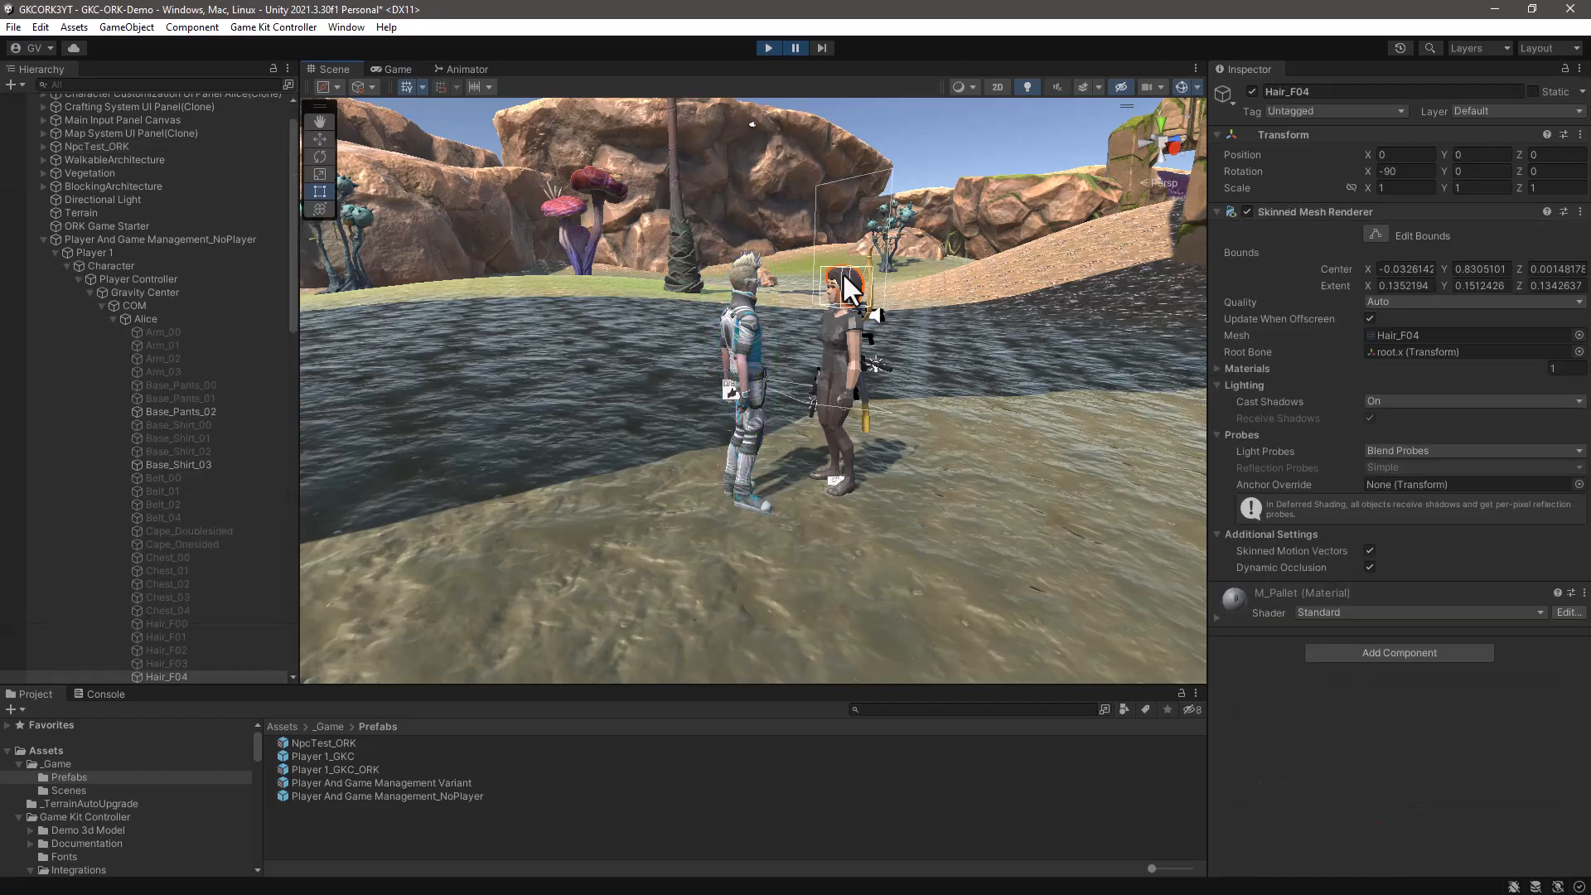
{"action": "left_click", "coordinate": [126, 278]}
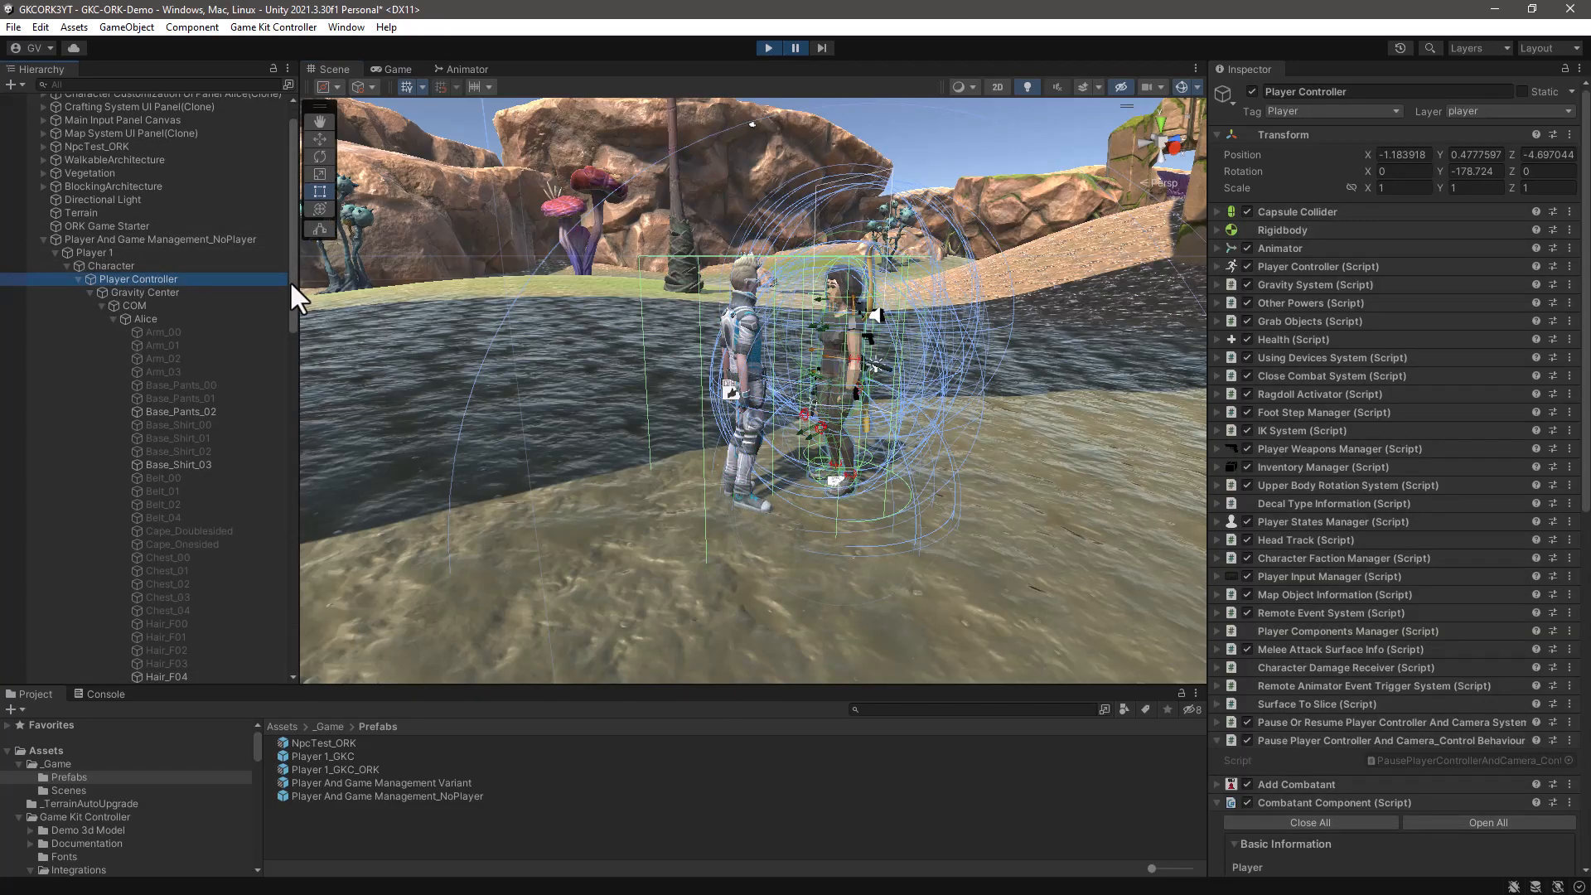
{"action": "left_click", "coordinate": [986, 498]}
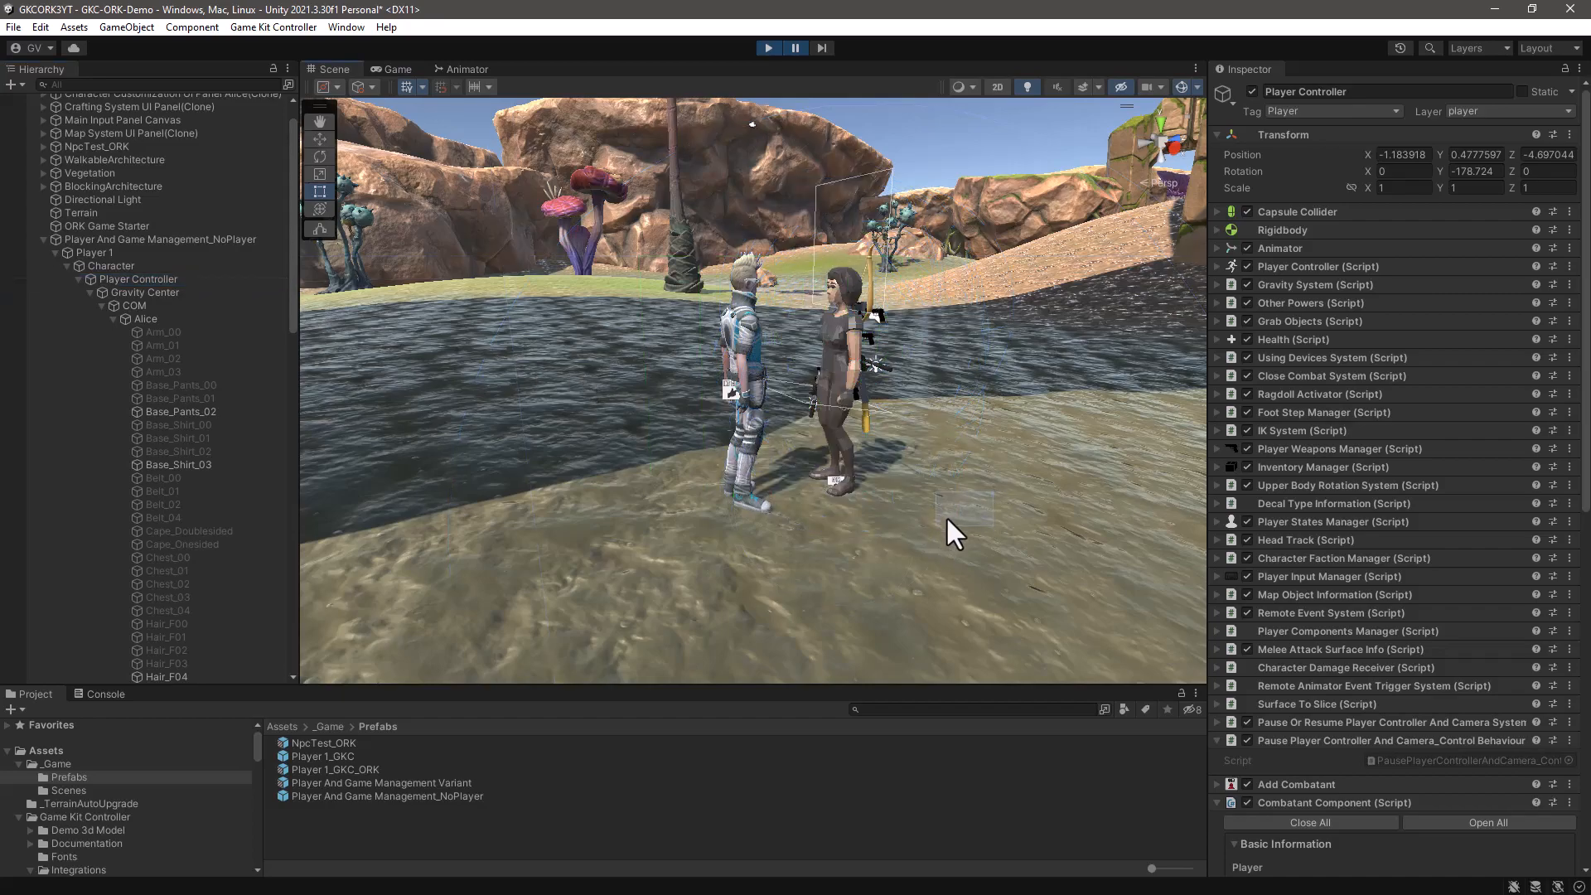
- Inspect the player's InteractionController and its box collider in relation to the NPC in the Scene view, and stop play mode
{"action": "left_click", "coordinate": [133, 278]}
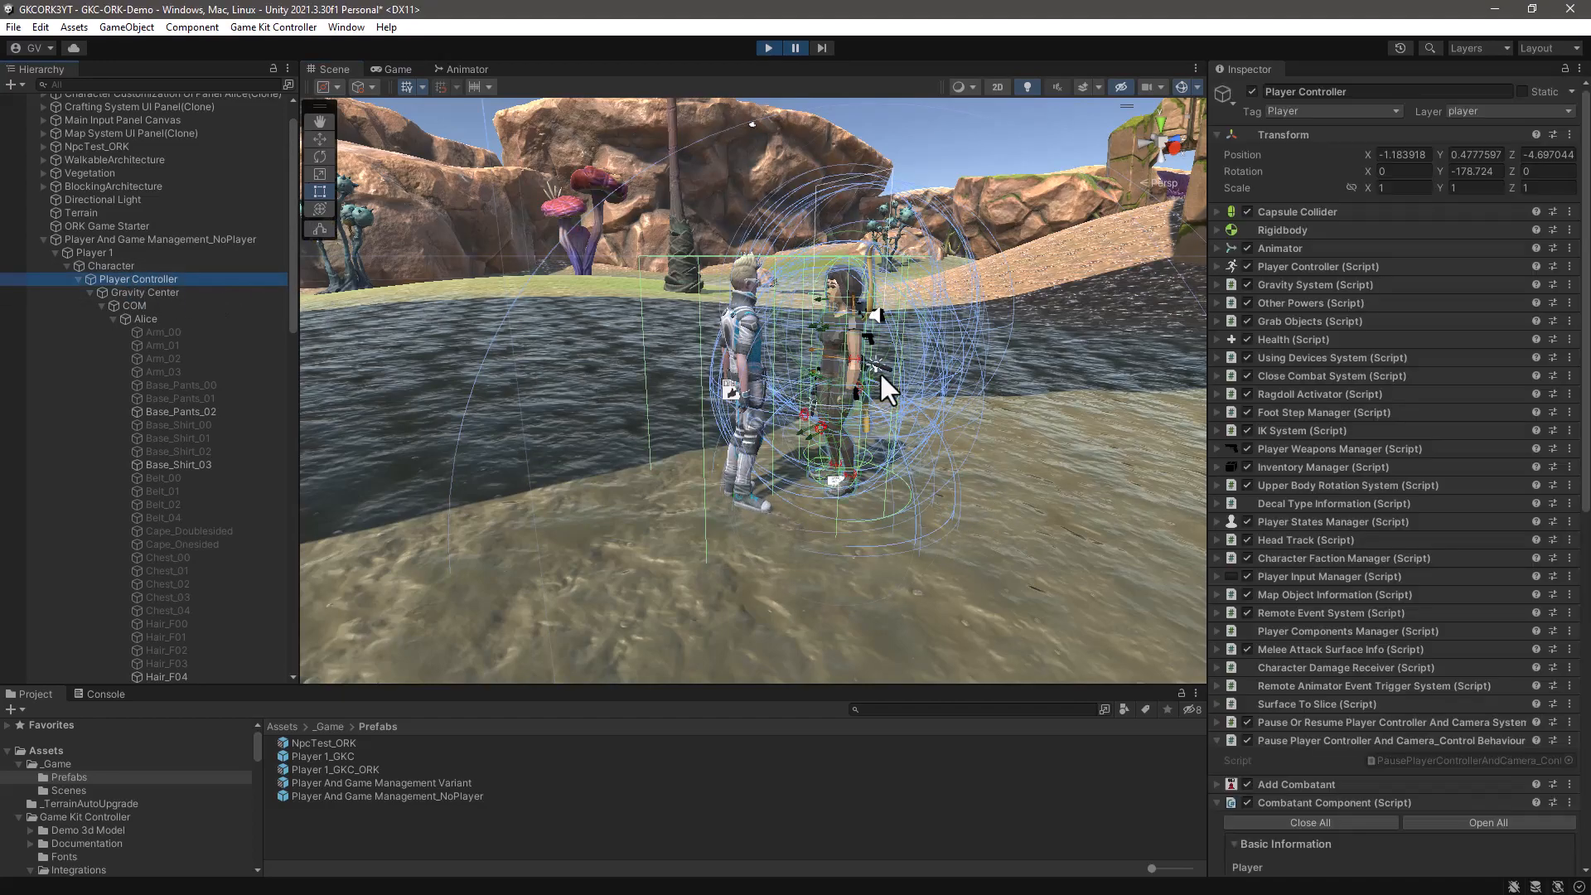
{"action": "left_click_drag", "start_coordinate": [937, 458], "coordinate": [820, 522], "text": "alt"}
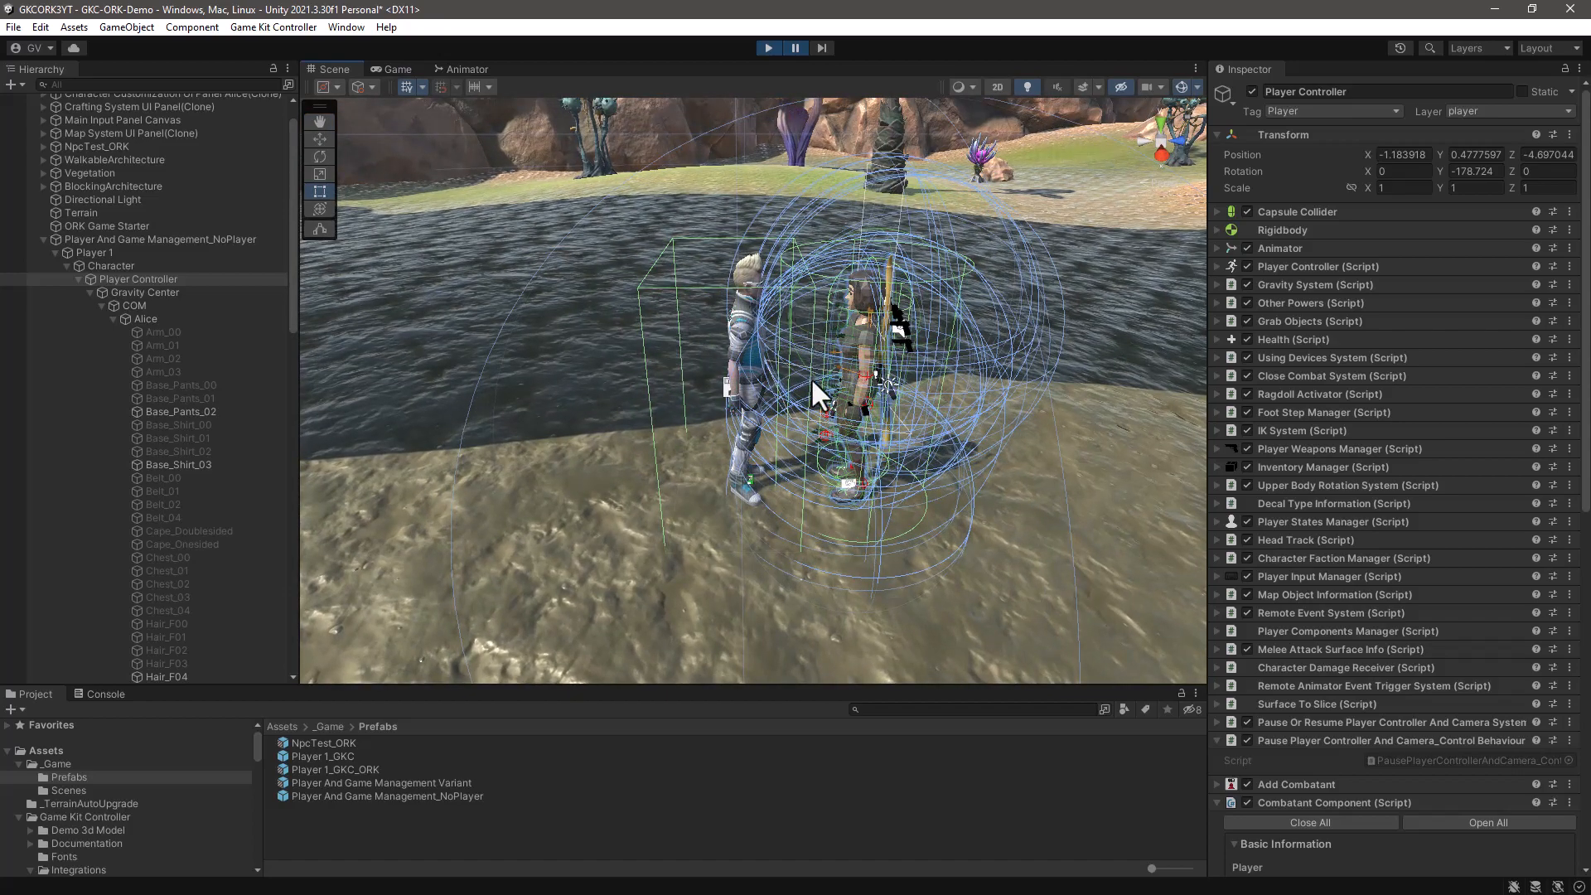
{"action": "left_click_drag", "start_coordinate": [293, 263], "coordinate": [275, 544]}
{"action": "left_click", "coordinate": [156, 450]}
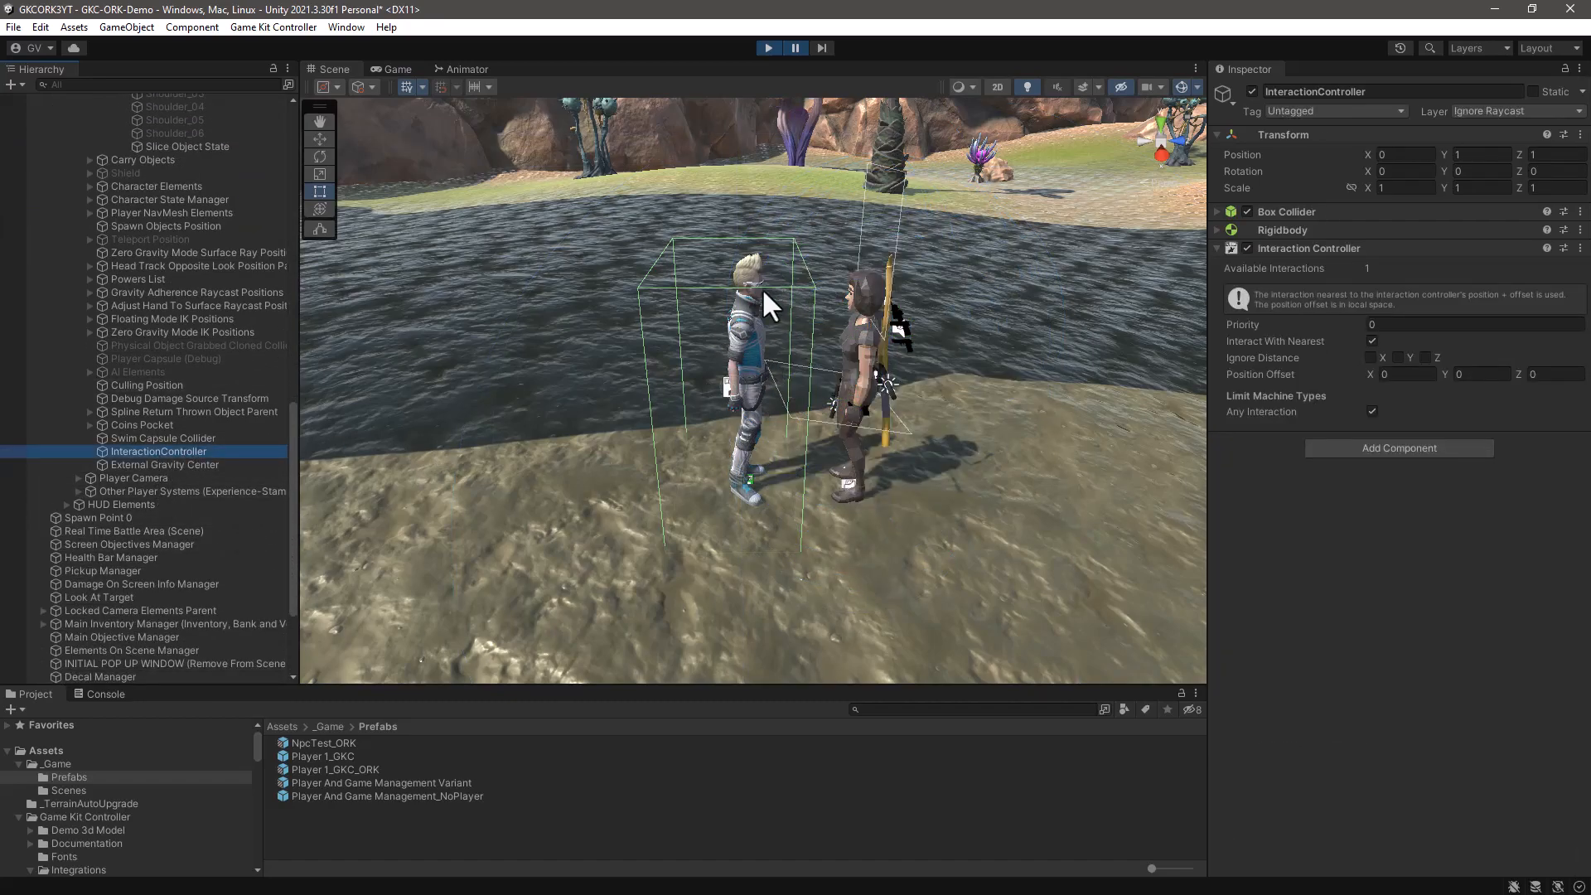
{"action": "left_click_drag", "start_coordinate": [828, 505], "coordinate": [820, 457], "text": "alt"}
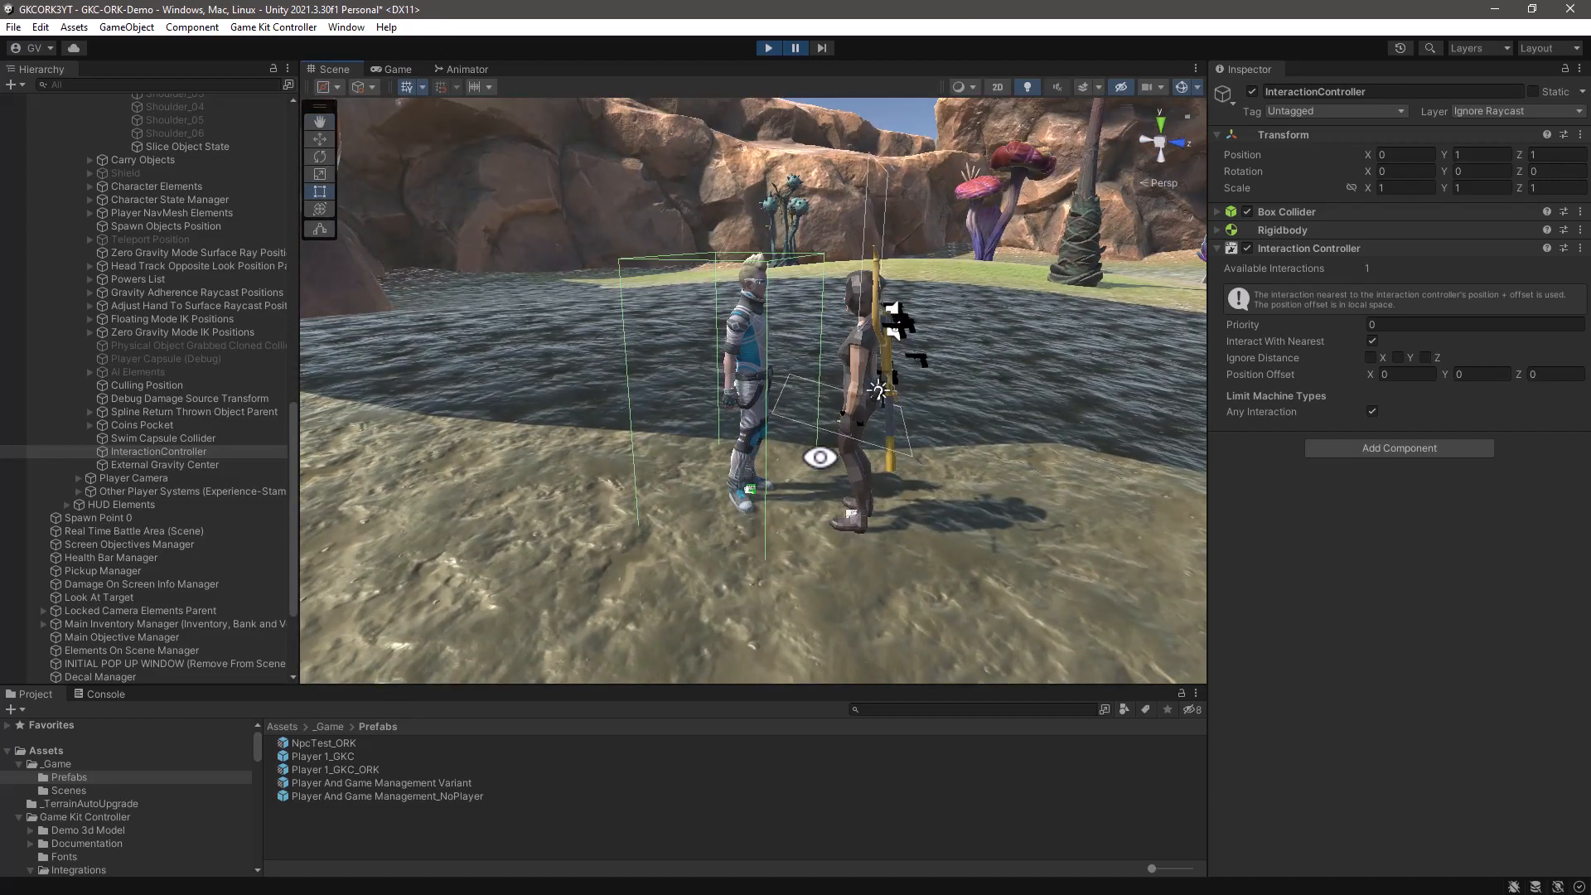
{"action": "left_click", "coordinate": [767, 48]}
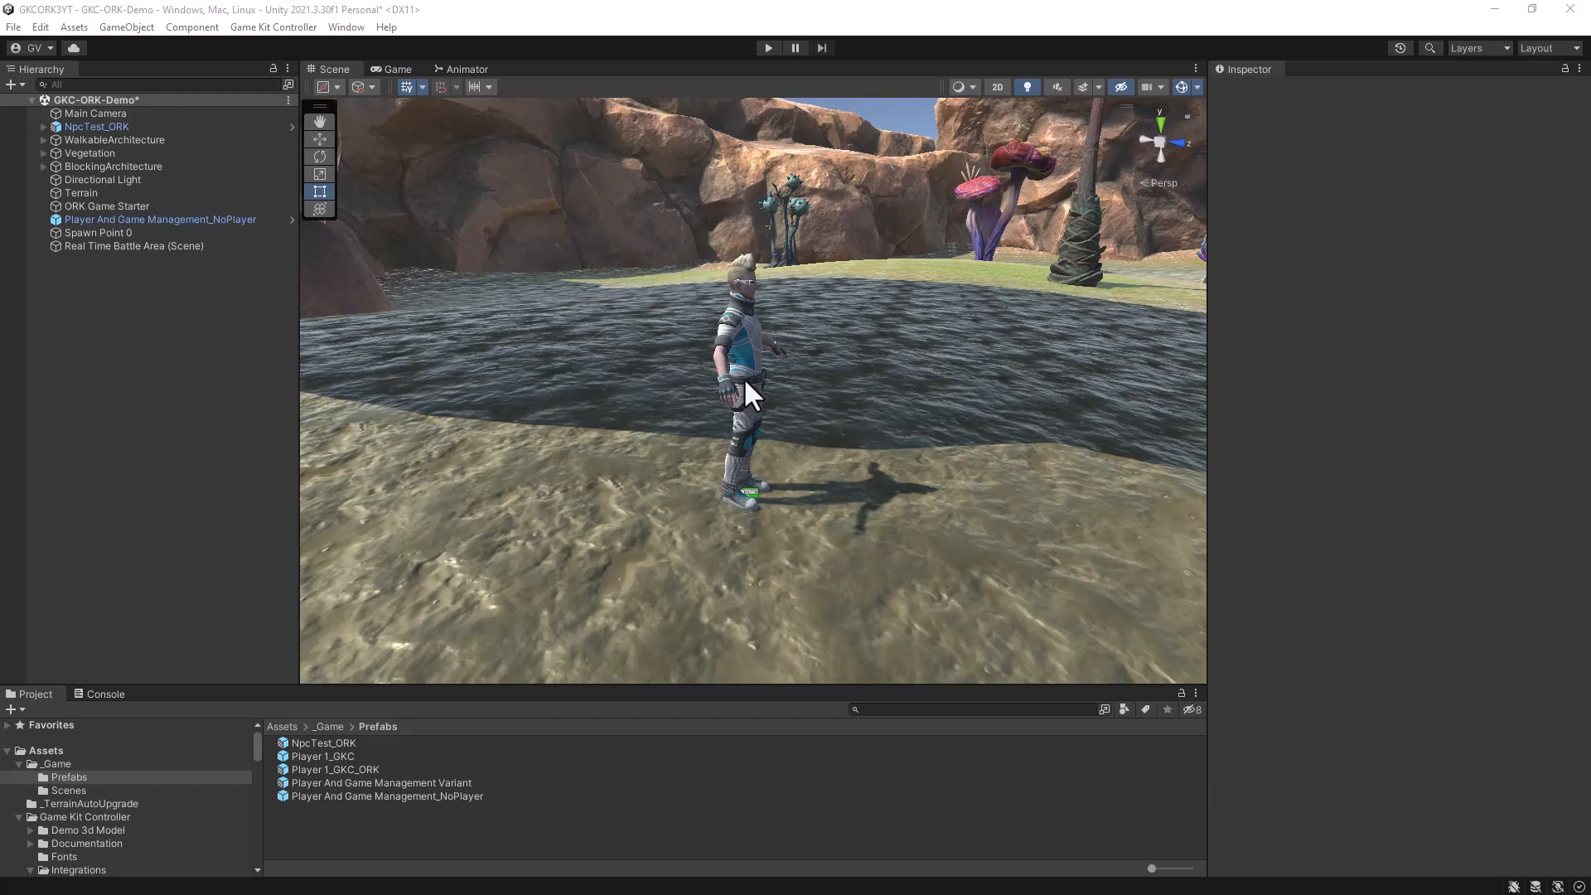
- Run the scene again and move the player character until it stands beside the NPC
{"action": "left_click", "coordinate": [768, 48]}
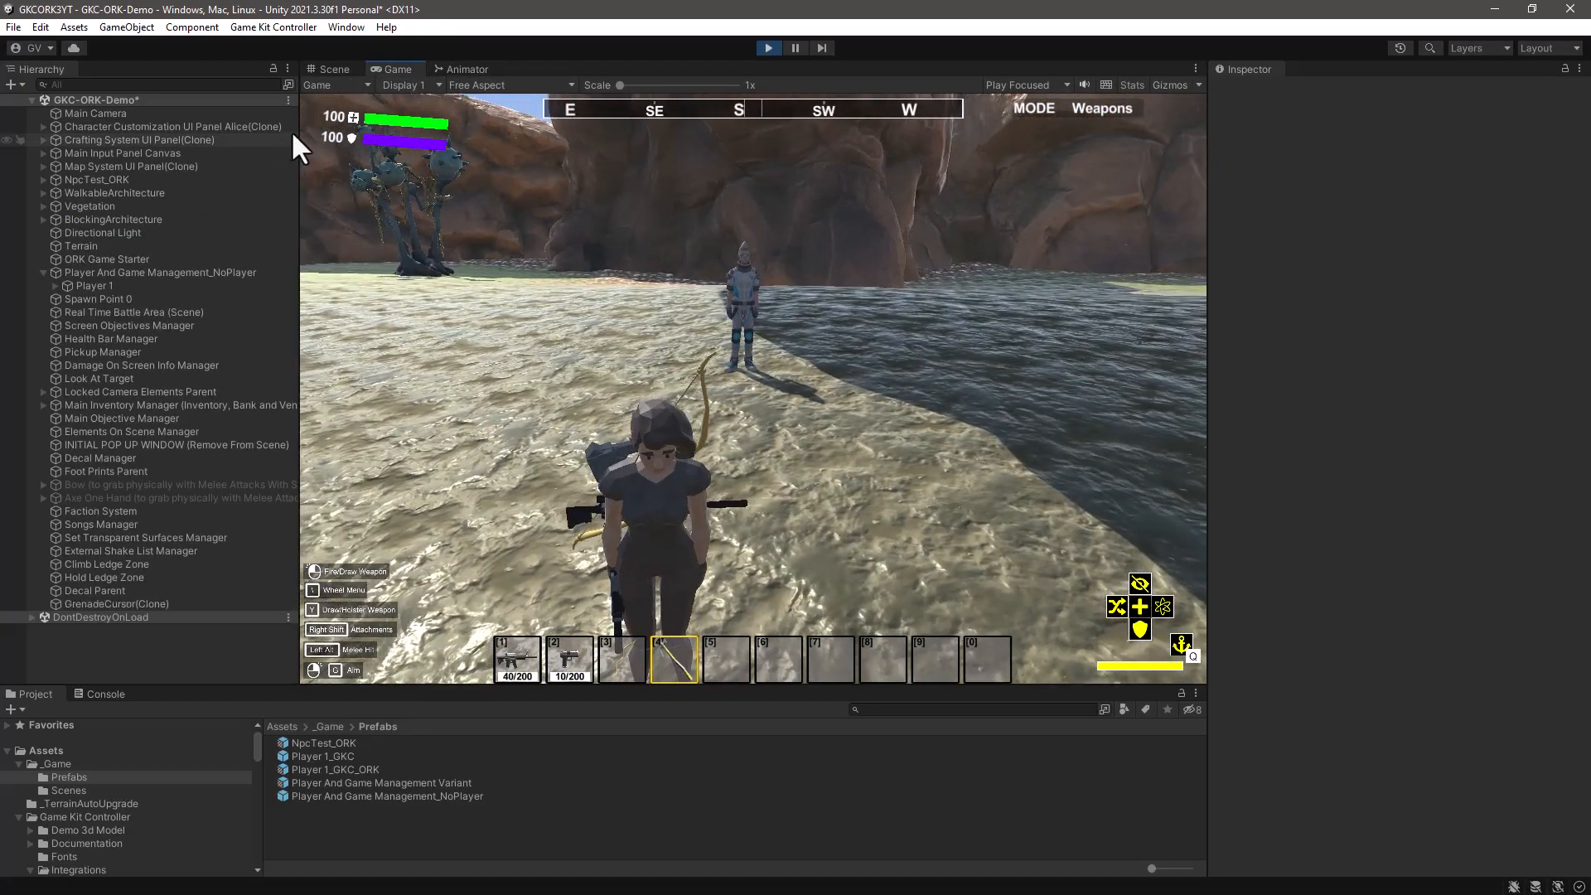
{"action": "left_click", "coordinate": [655, 379]}
{"action": "key", "text": "w"}
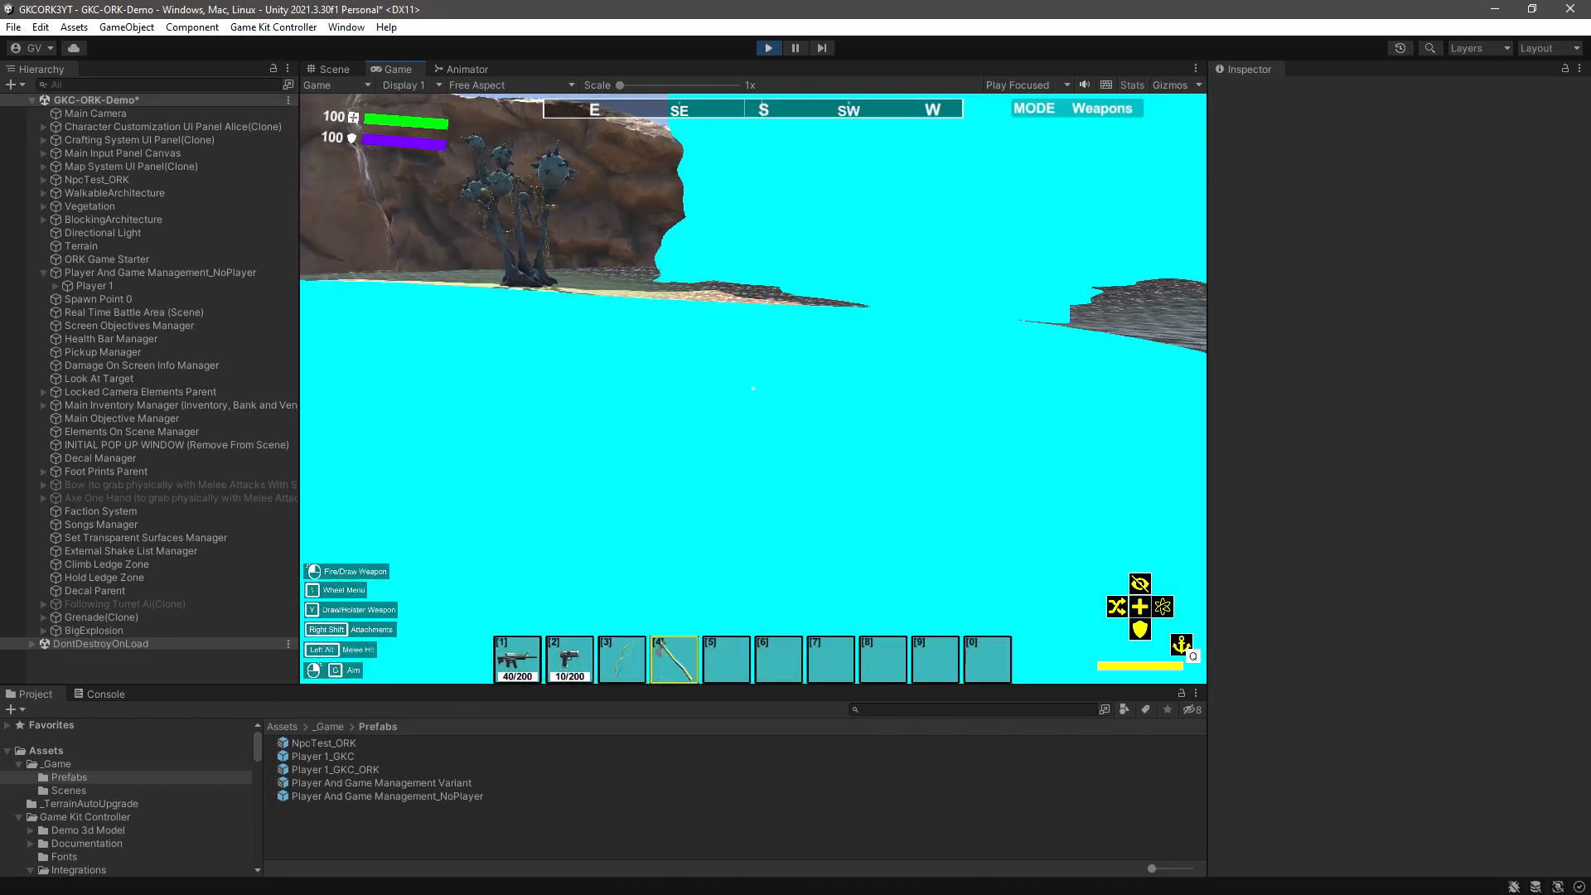
{"action": "key", "text": "s"}
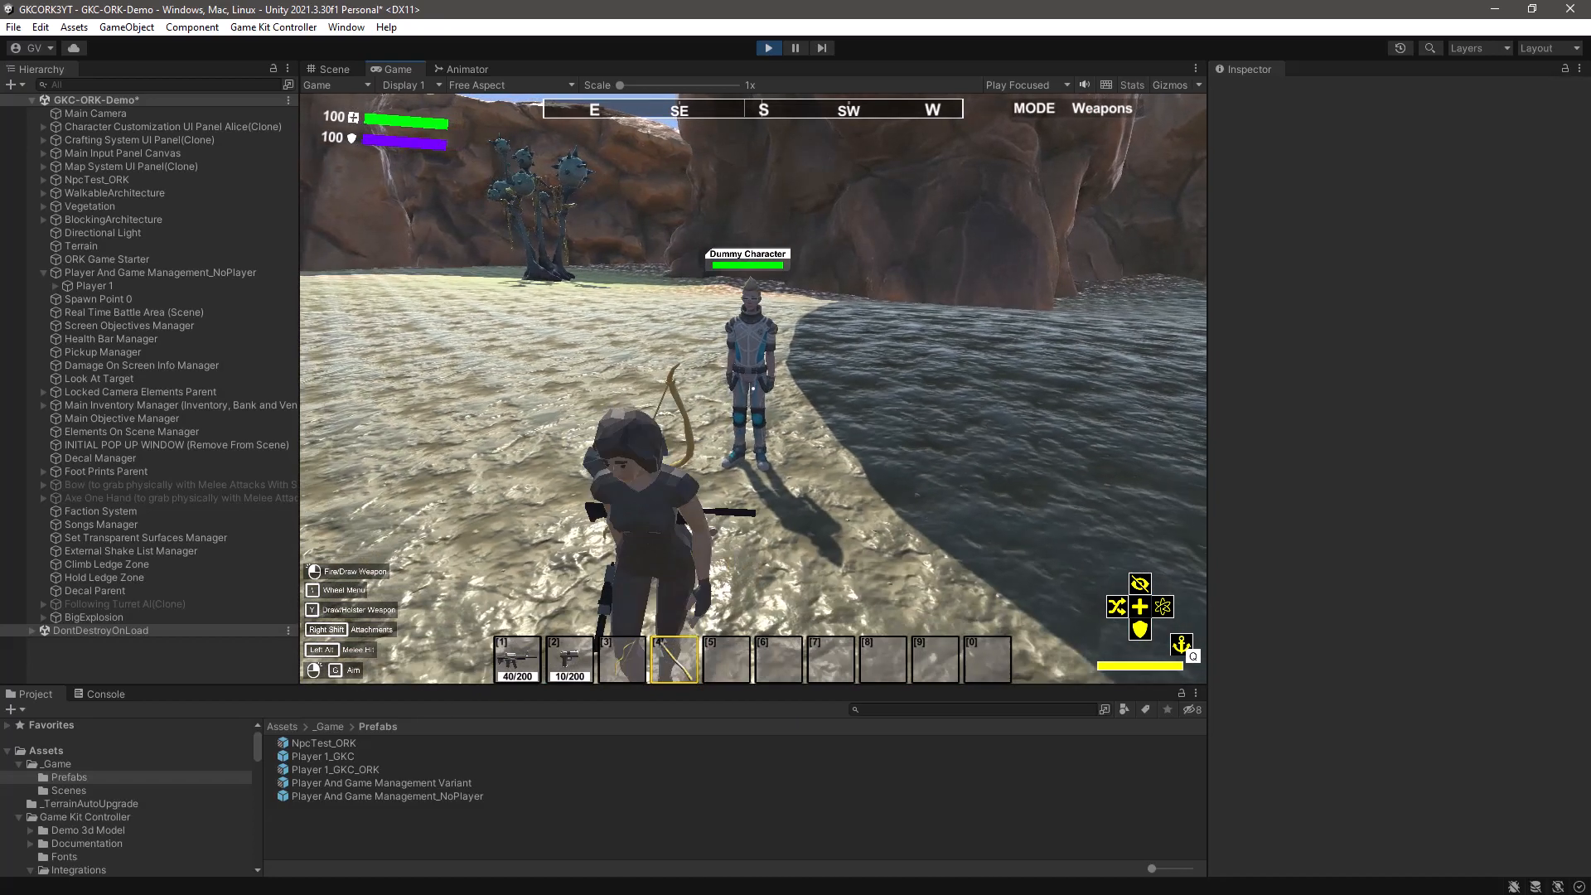
{"action": "key", "text": "w"}
{"action": "key", "text": "d"}
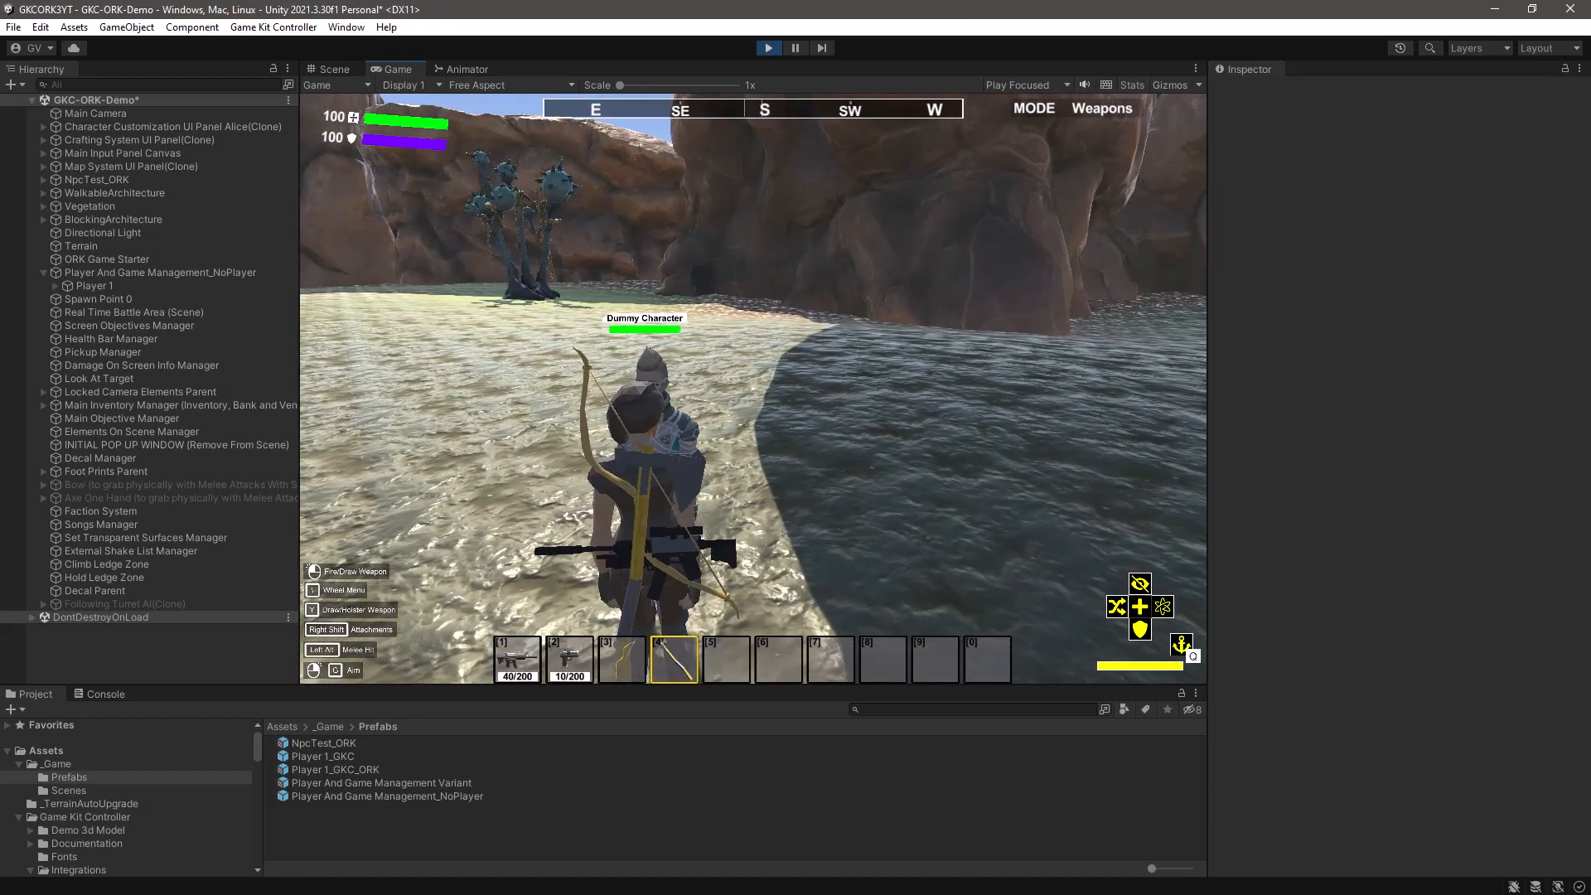
- Examine the Makinom Handler states of the _Makinom object under DontDestroyOnLoad, both with the game's pause menu open and after resuming
{"action": "key", "text": "Escape"}
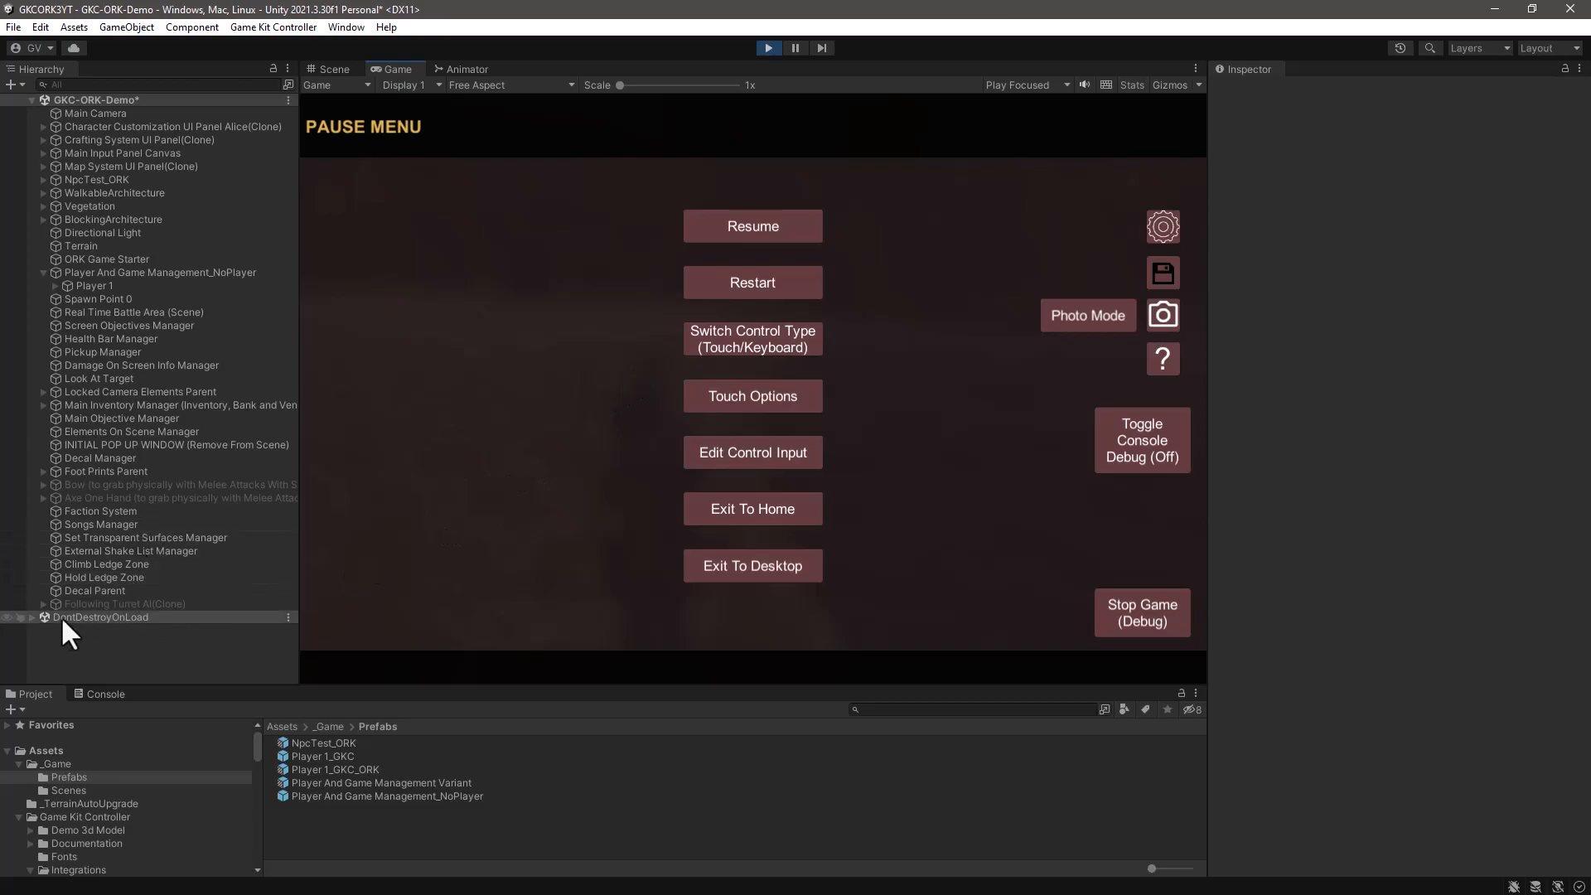
{"action": "left_click", "coordinate": [32, 617]}
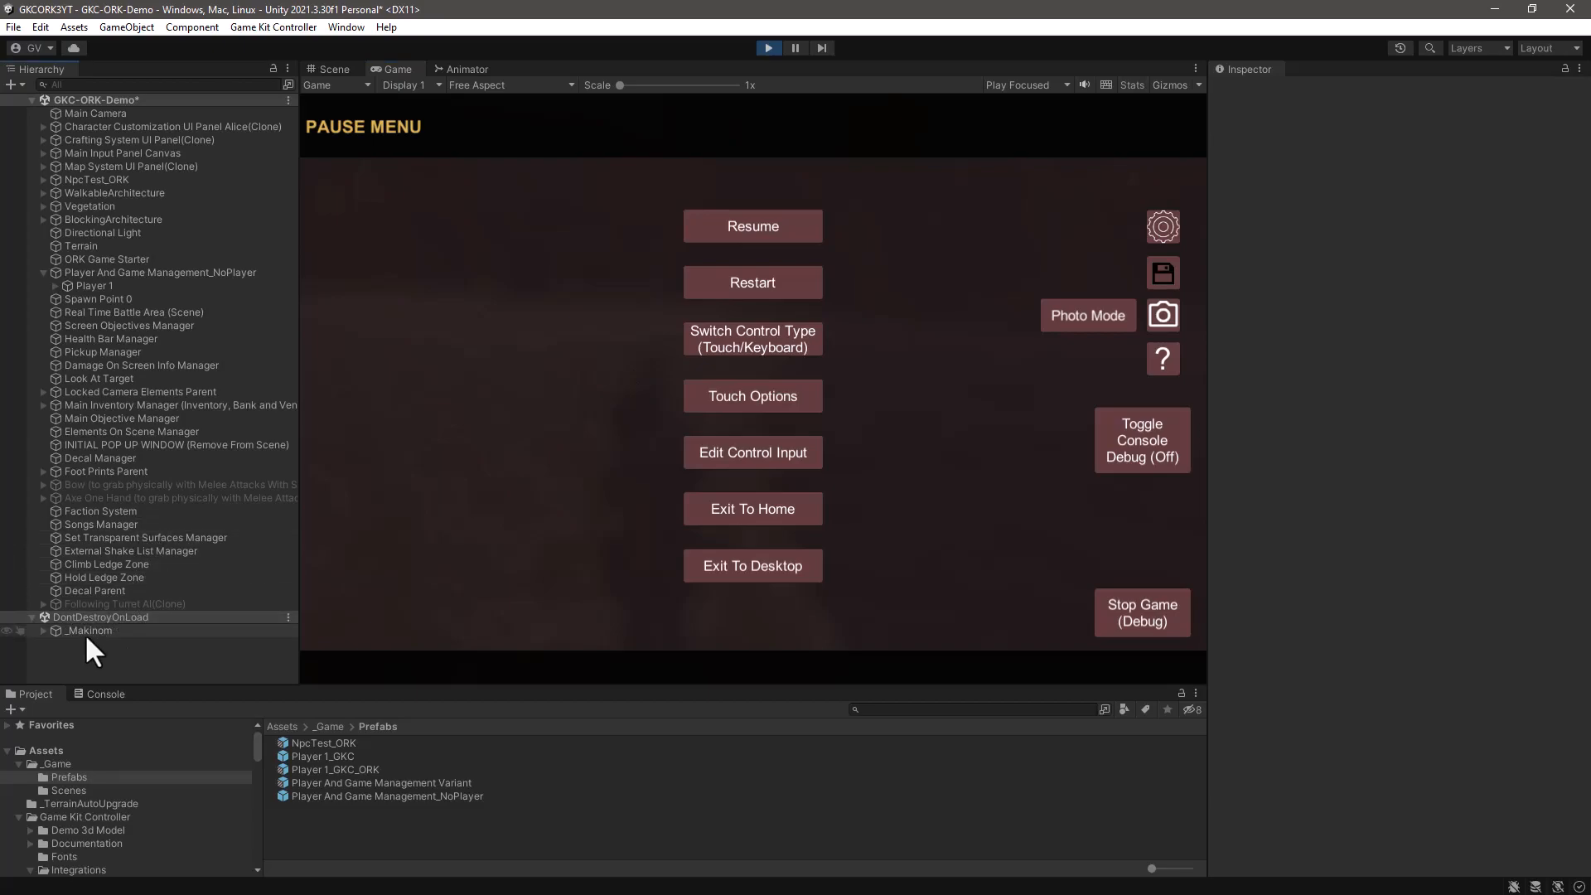
{"action": "left_click", "coordinate": [79, 630]}
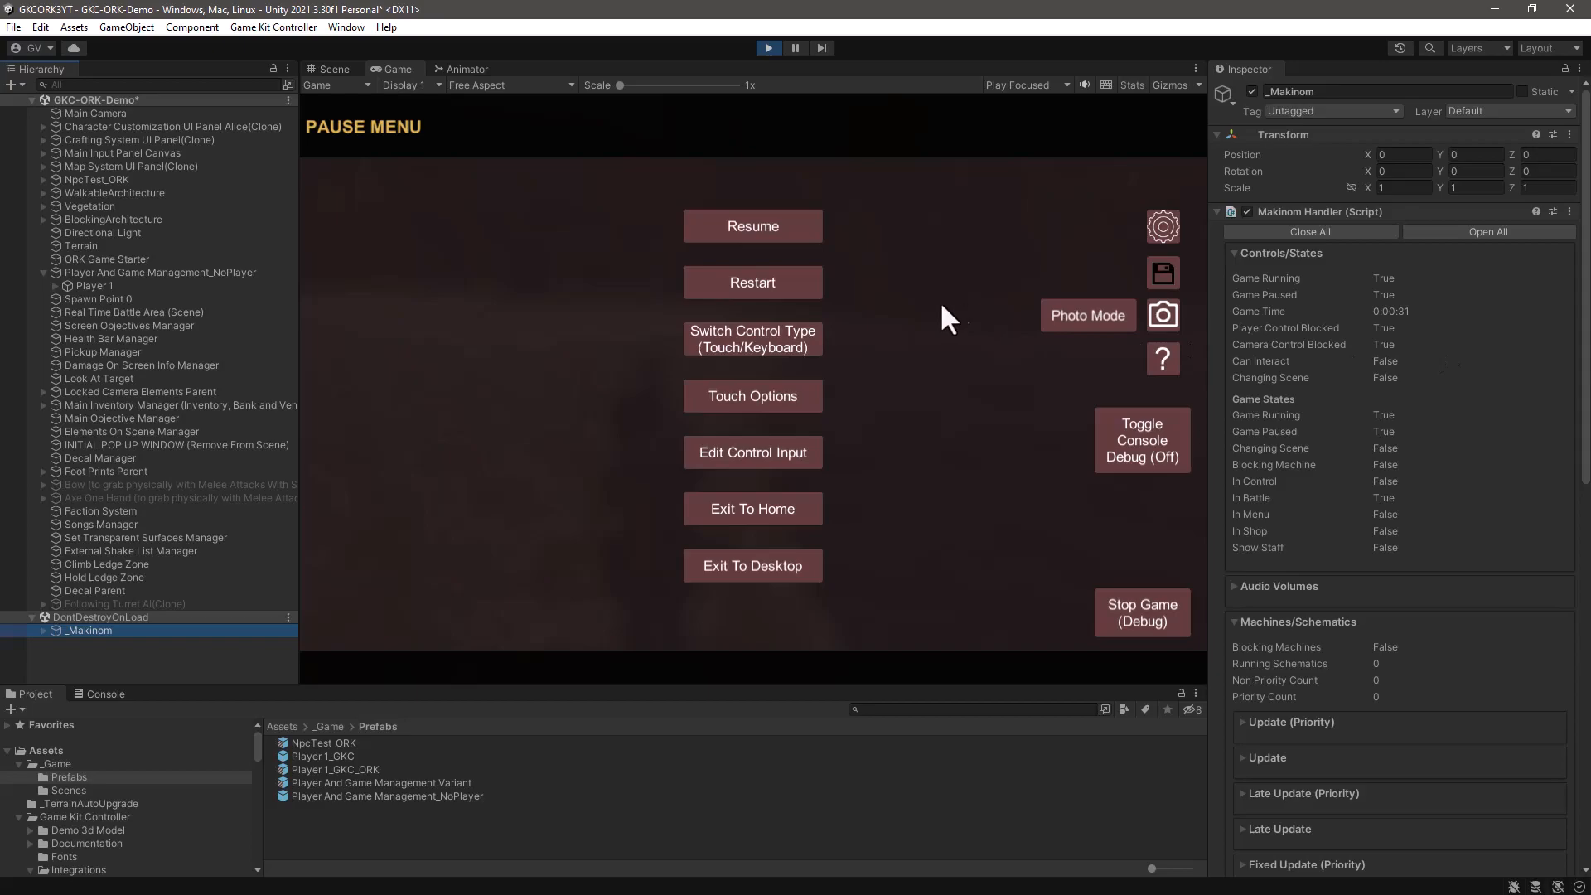
{"action": "left_click", "coordinate": [919, 344]}
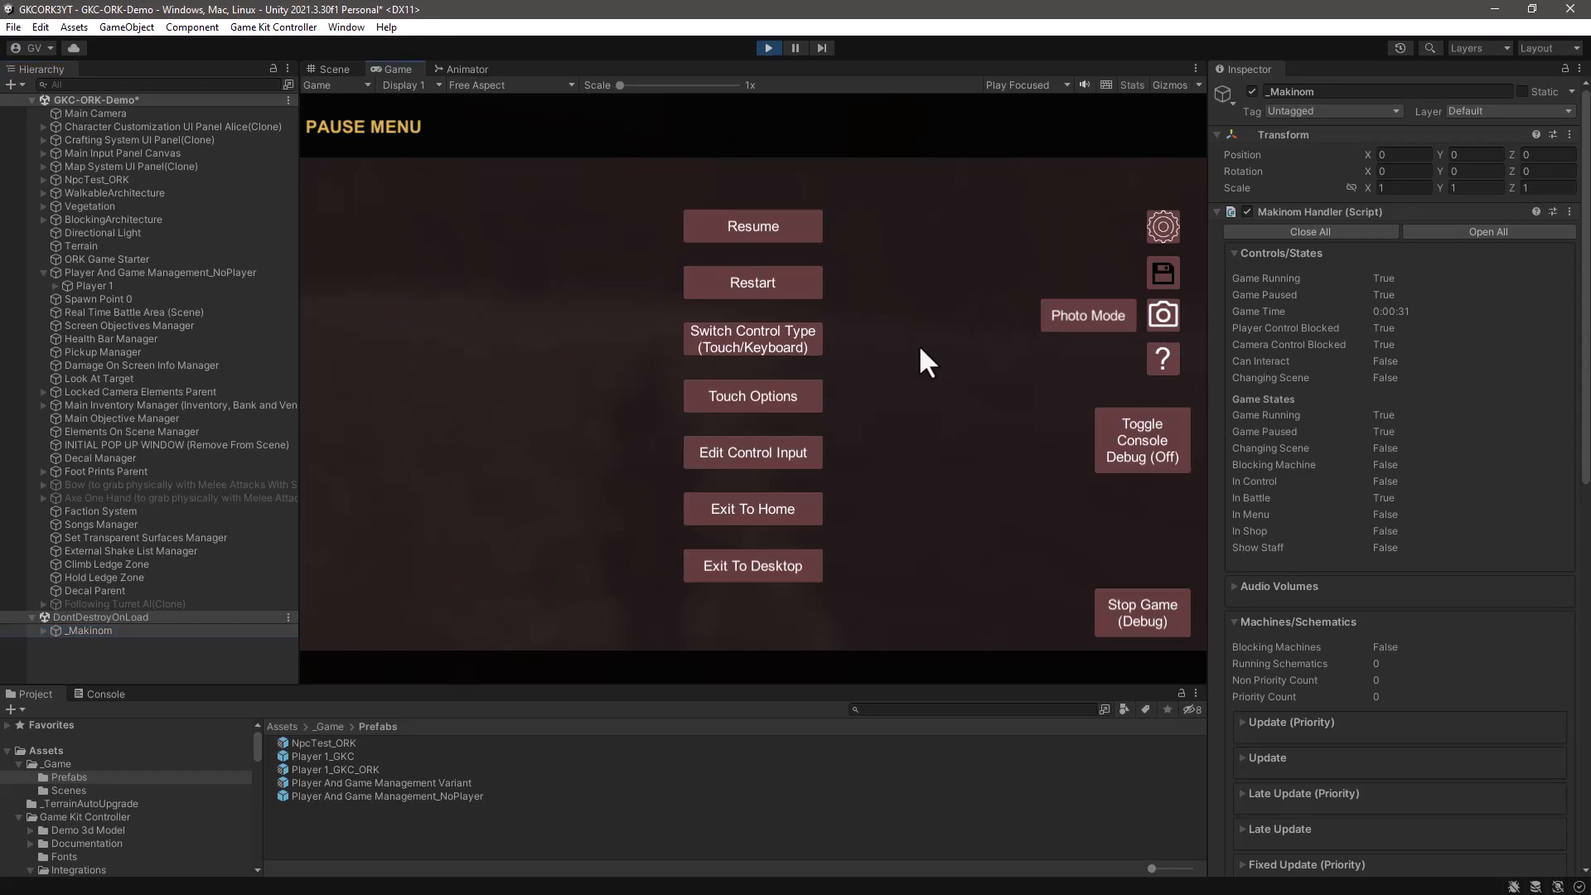
{"action": "key", "text": "Escape"}
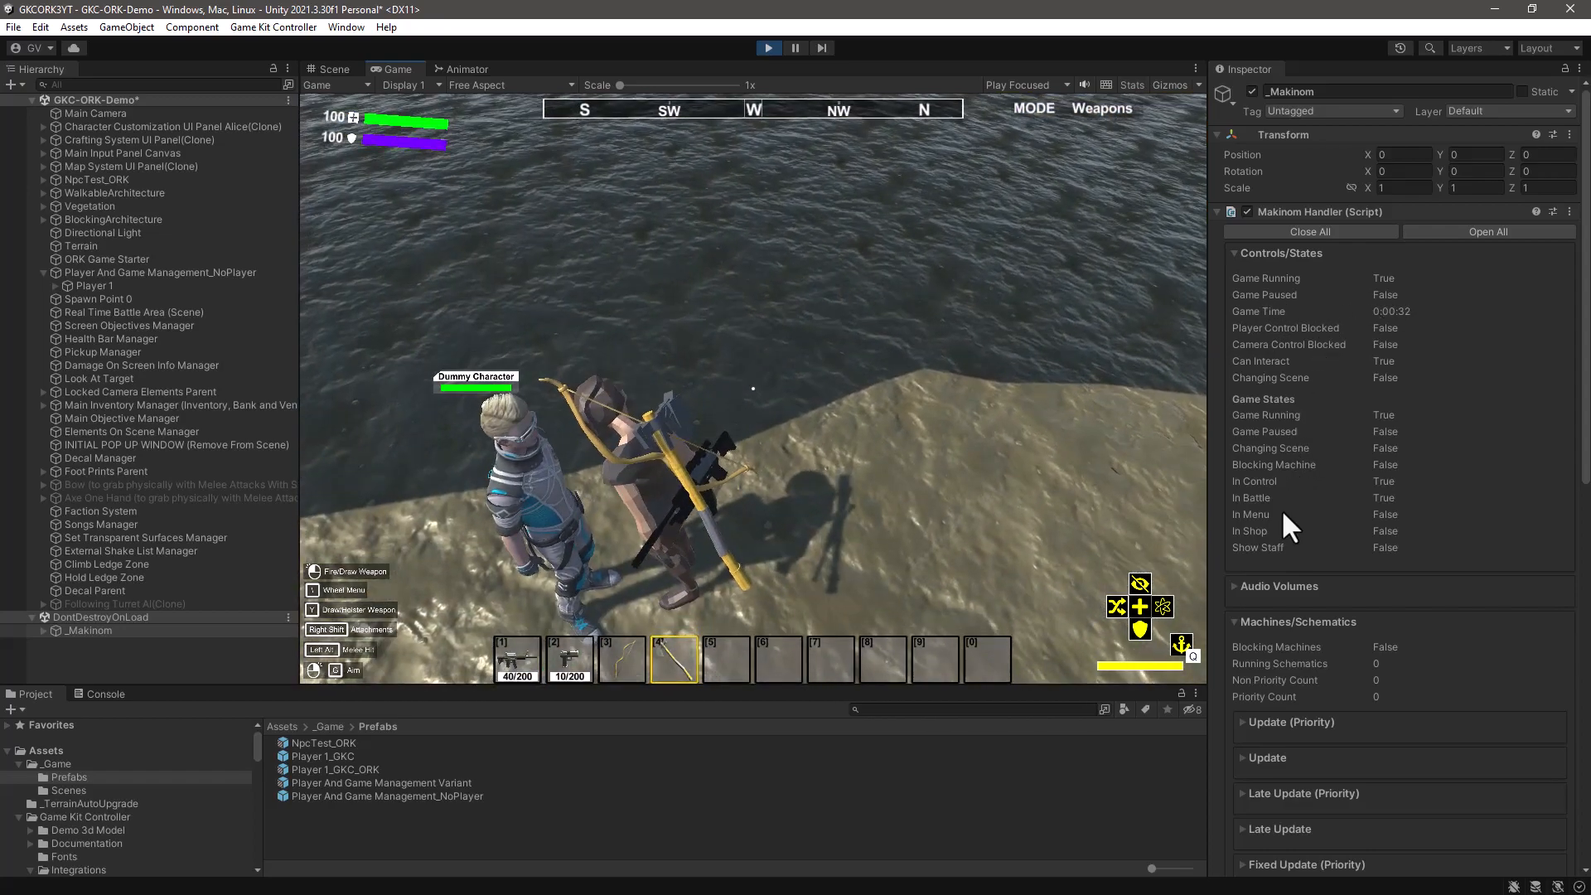
{"action": "scroll", "coordinate": [1418, 484], "scroll_direction": "down", "scroll_amount": 15}
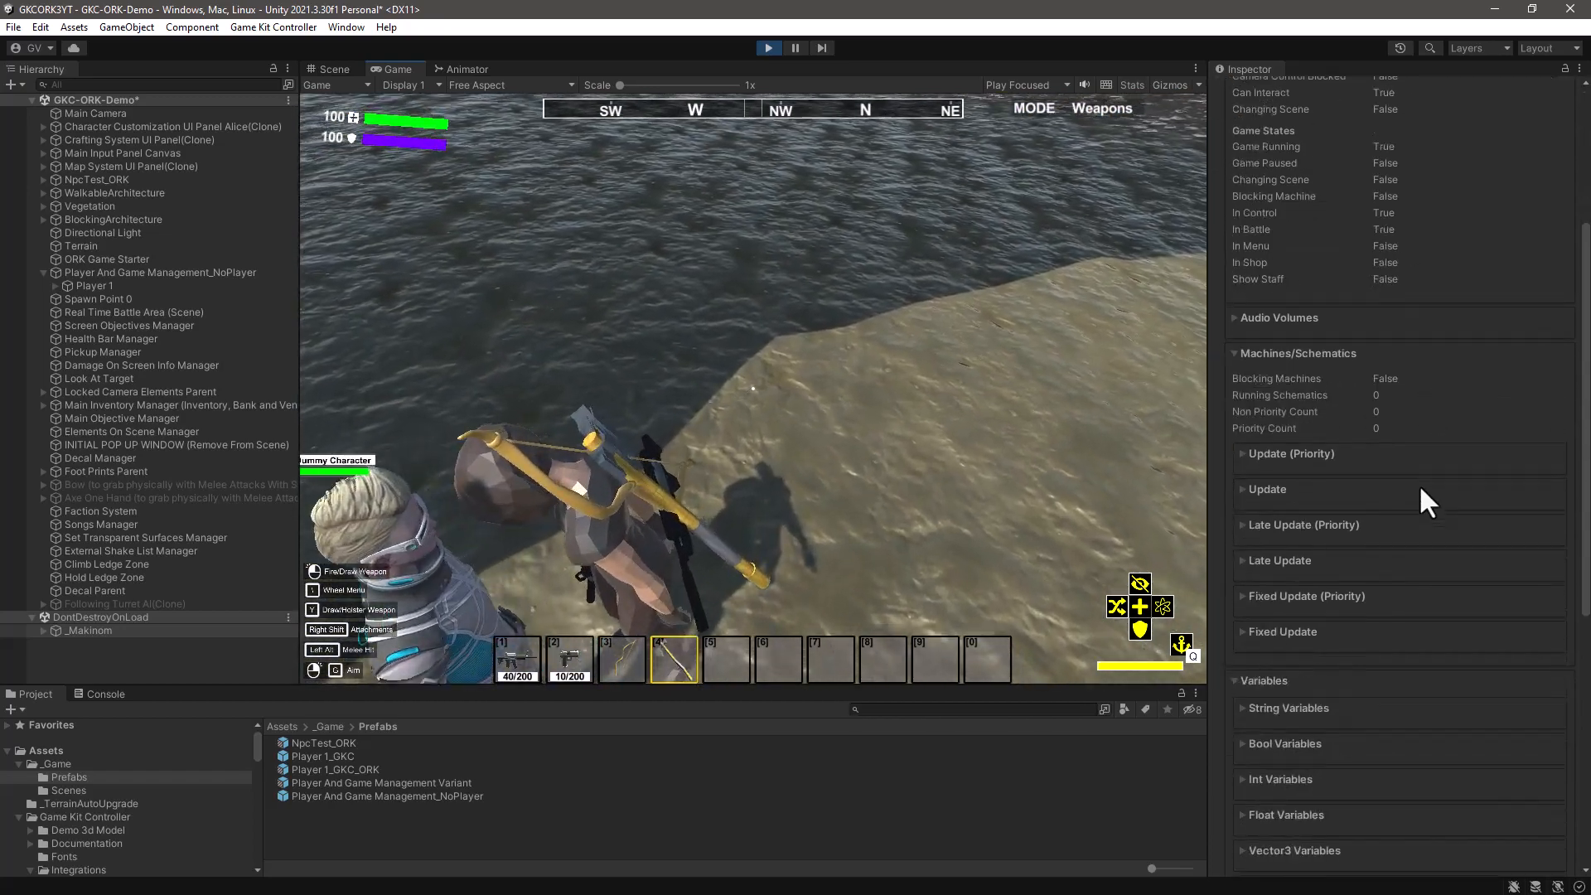
{"action": "scroll", "coordinate": [1406, 481], "scroll_direction": "up", "scroll_amount": 15}
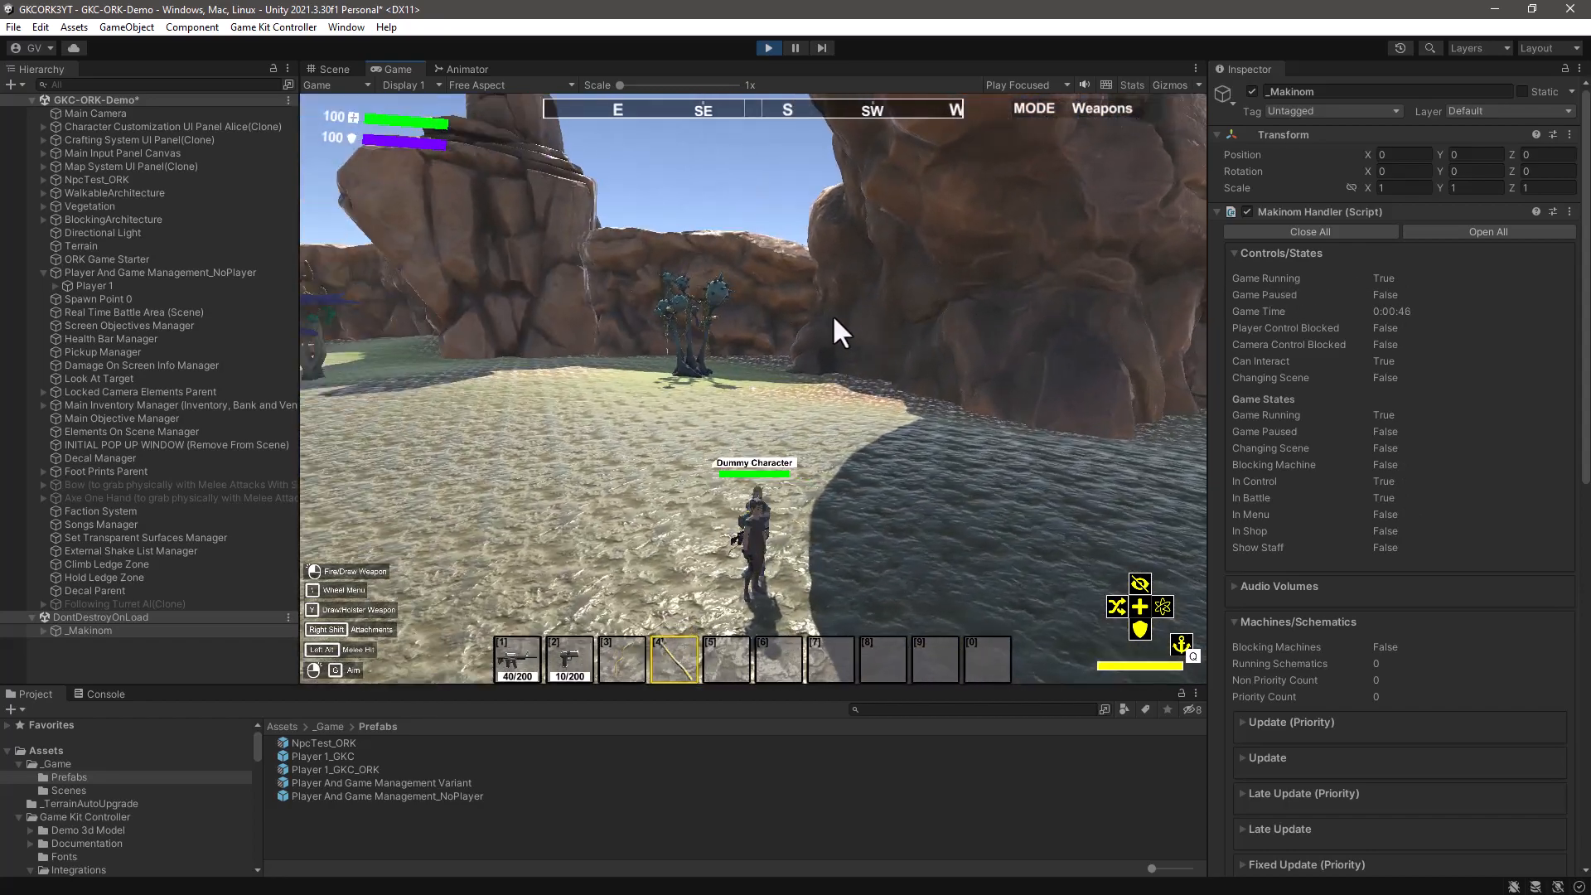
- With the pause menu open, examine the Combatant Component's basic information and status values on Player 1's Player Controller
{"action": "key", "text": "Escape"}
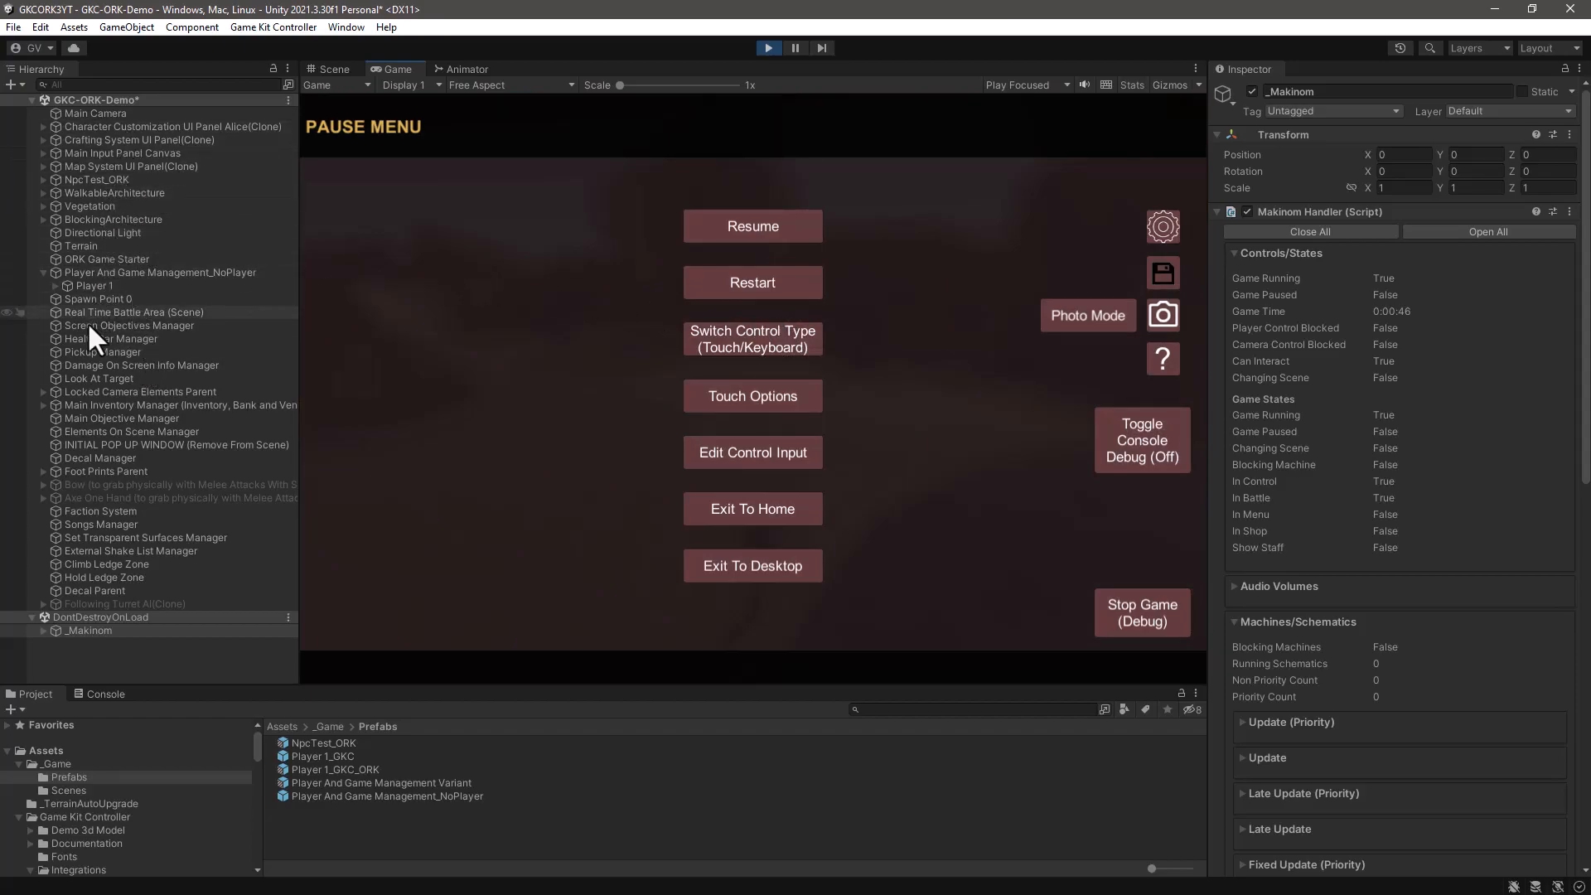
{"action": "left_click", "coordinate": [91, 286]}
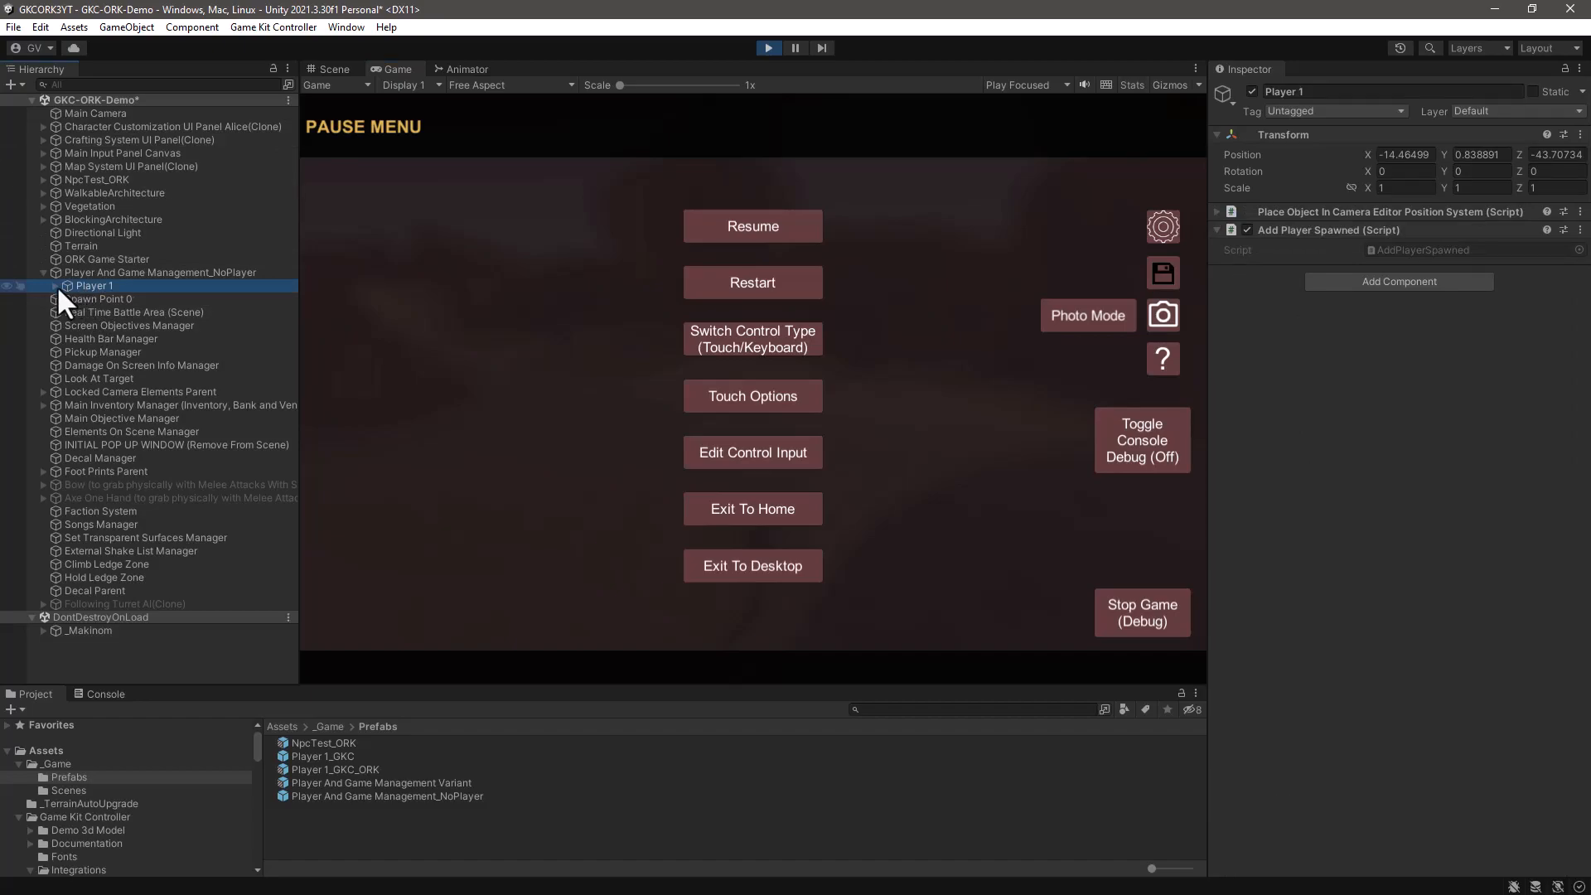
{"action": "left_click", "coordinate": [55, 286]}
{"action": "left_click", "coordinate": [67, 298]}
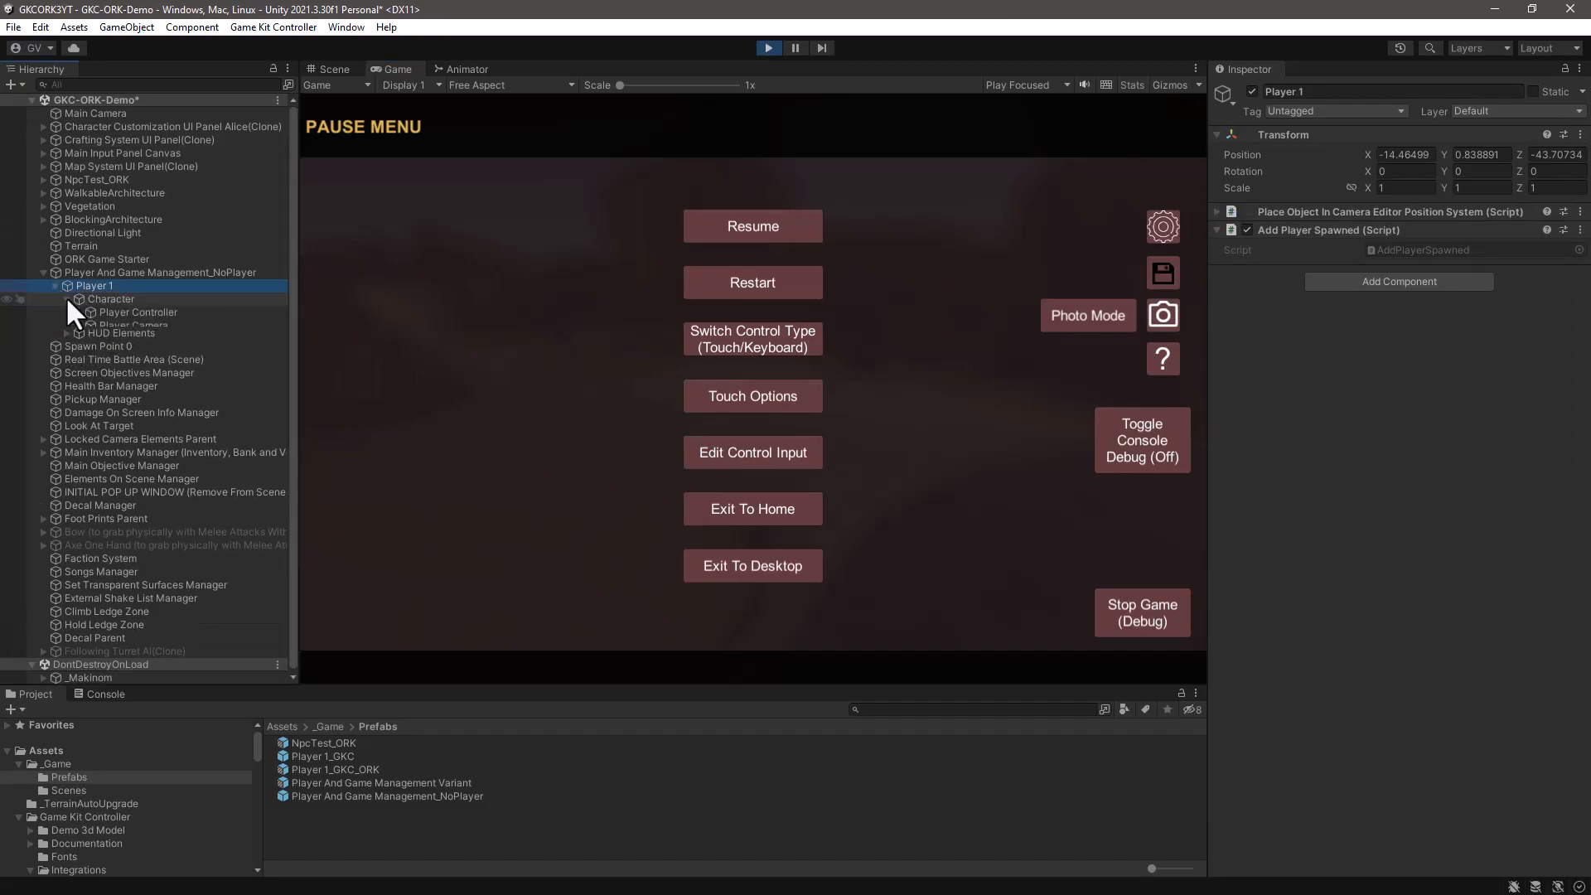
{"action": "left_click", "coordinate": [124, 312]}
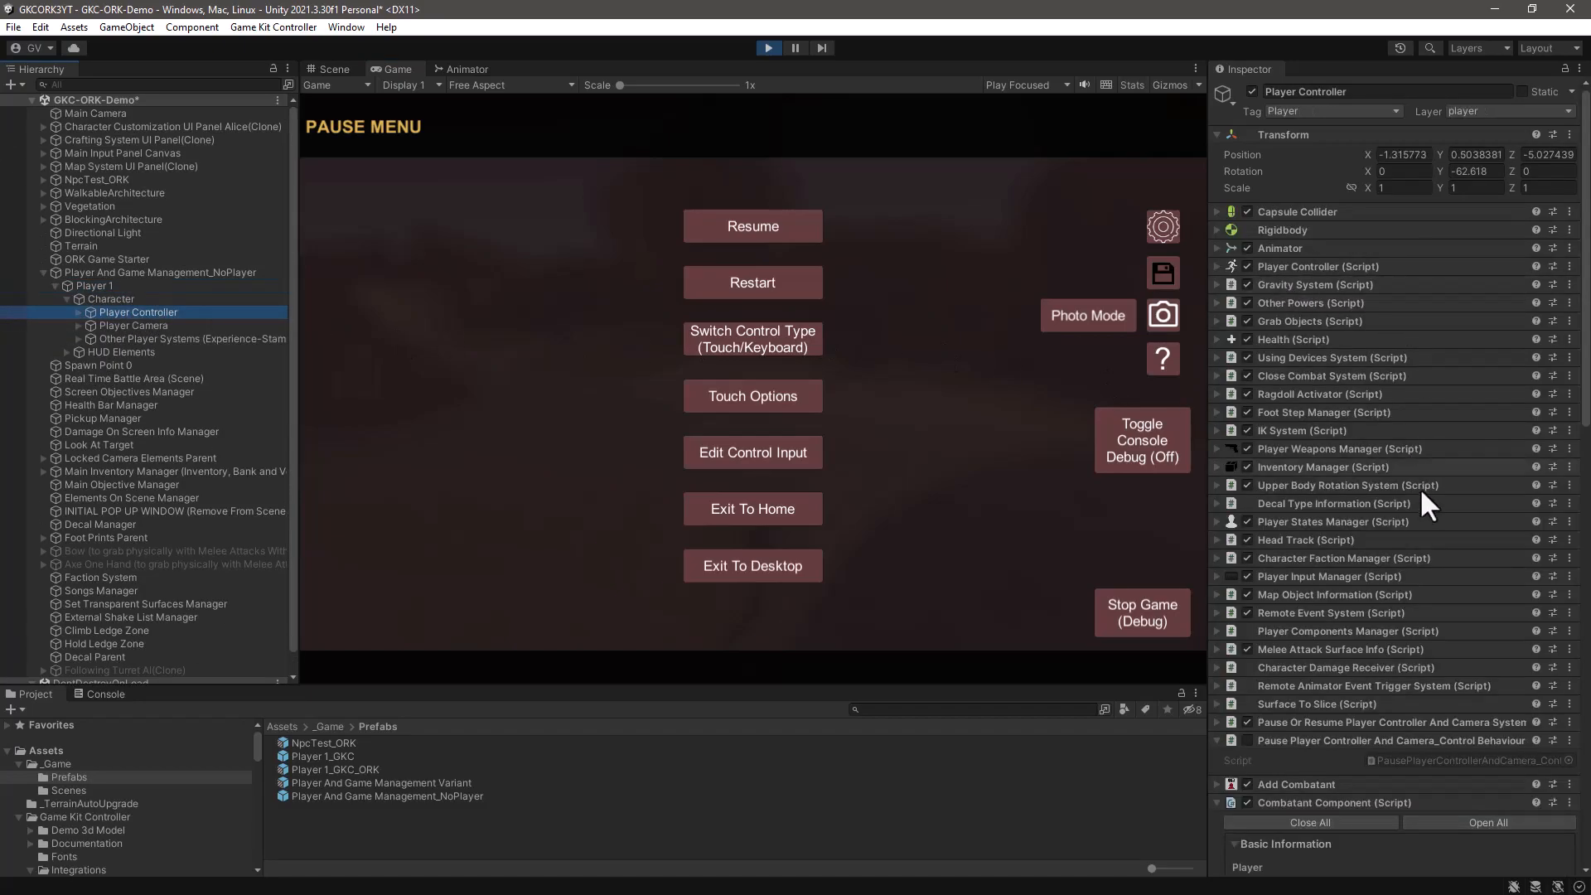
{"action": "scroll", "coordinate": [1361, 610], "scroll_direction": "down", "scroll_amount": 5}
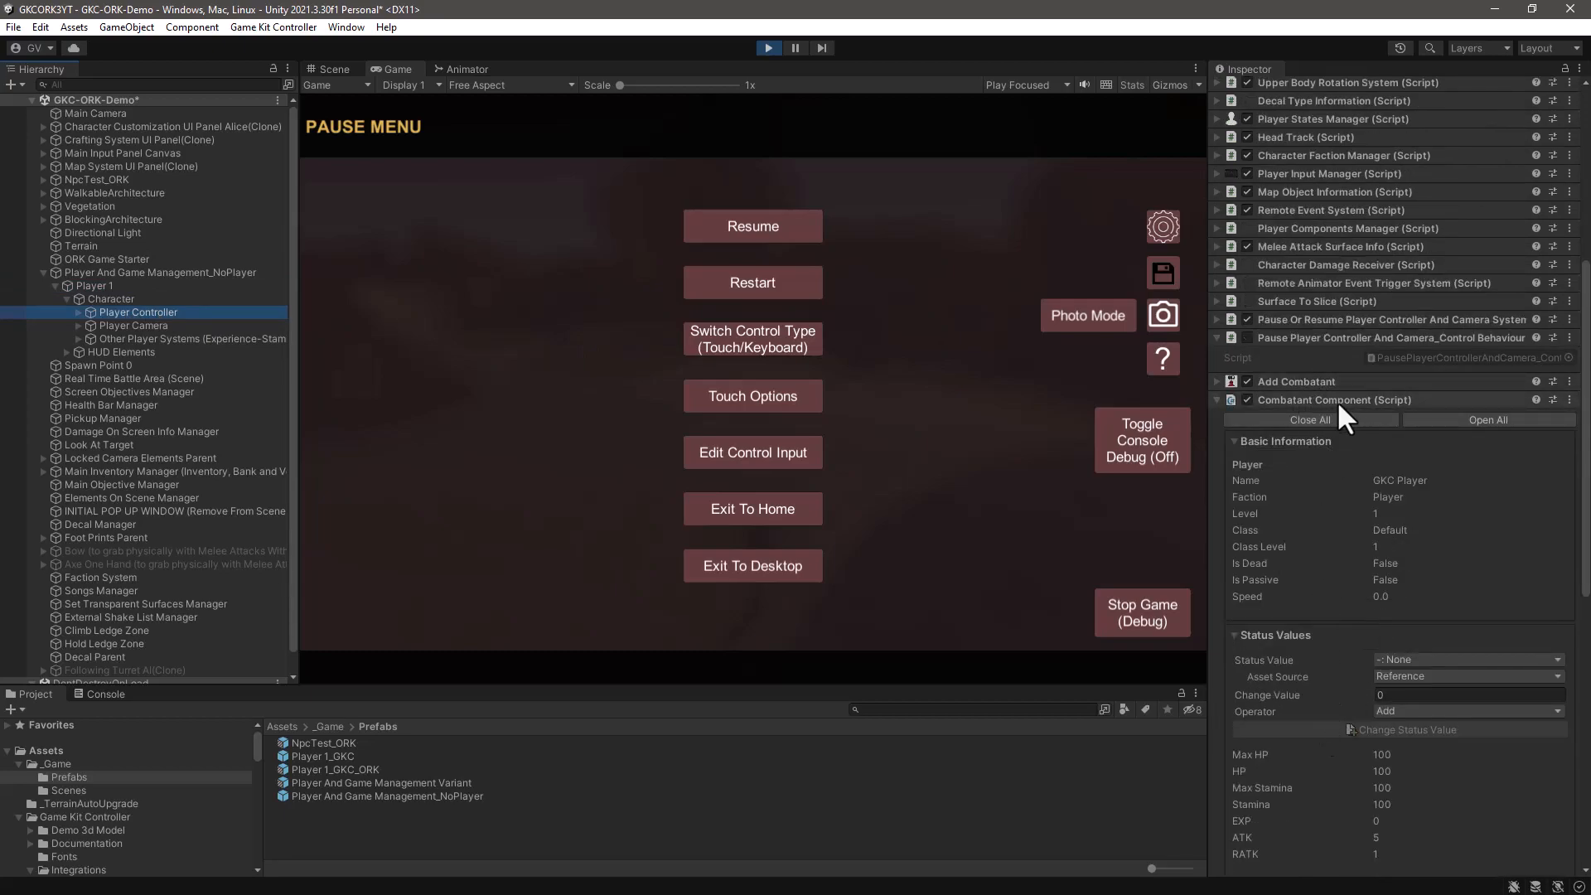
{"action": "scroll", "coordinate": [1409, 534], "scroll_direction": "down", "scroll_amount": 3}
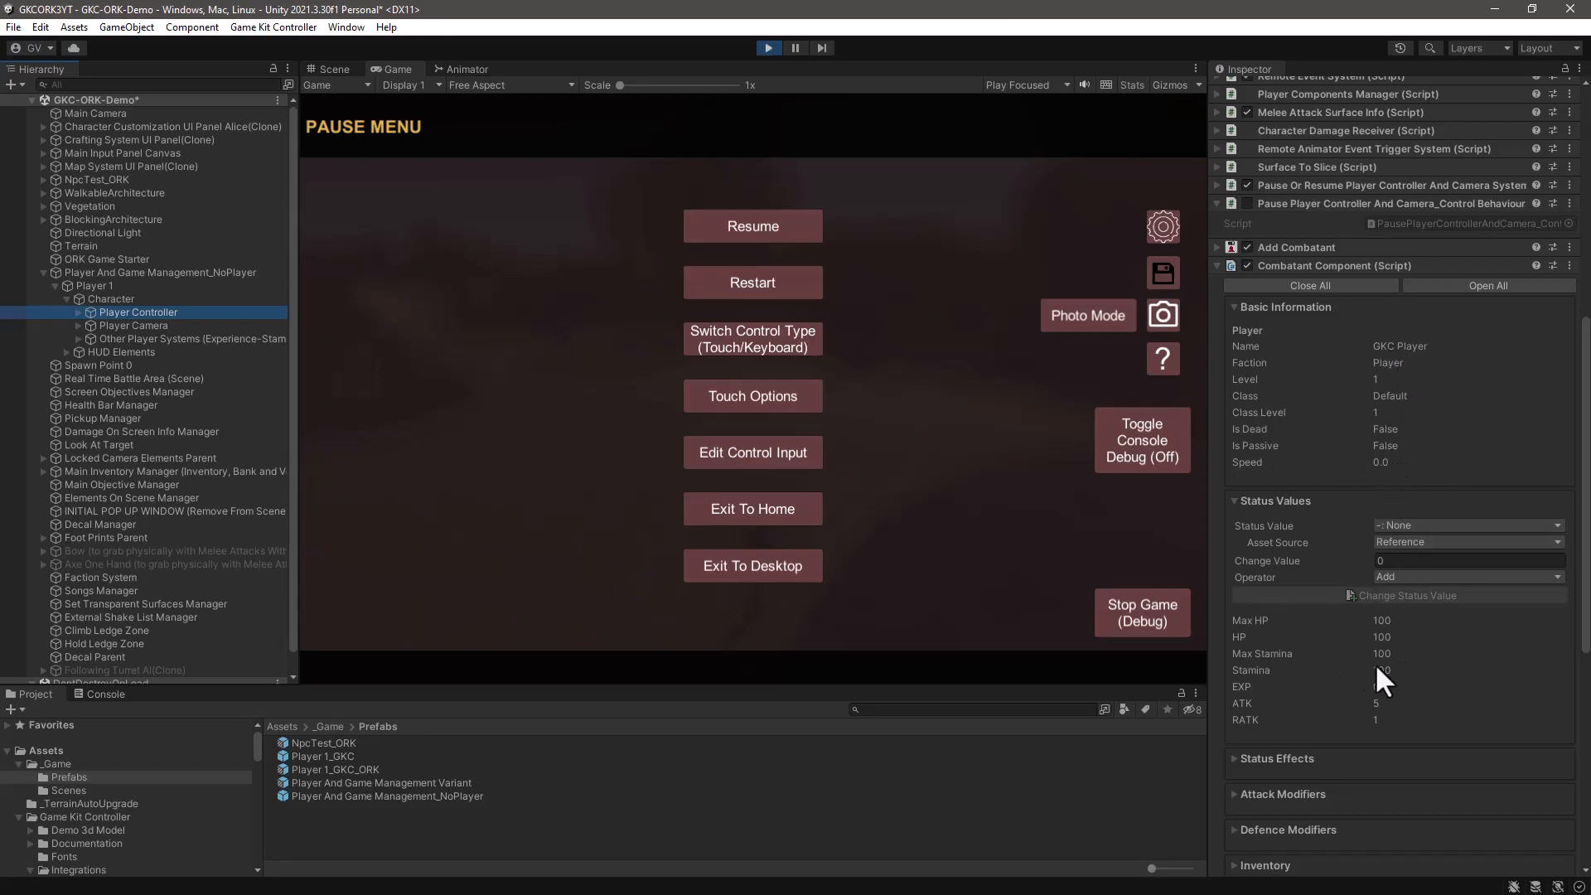
{"action": "scroll", "coordinate": [1414, 678], "scroll_direction": "down", "scroll_amount": 3}
{"action": "scroll", "coordinate": [1394, 669], "scroll_direction": "up", "scroll_amount": 5}
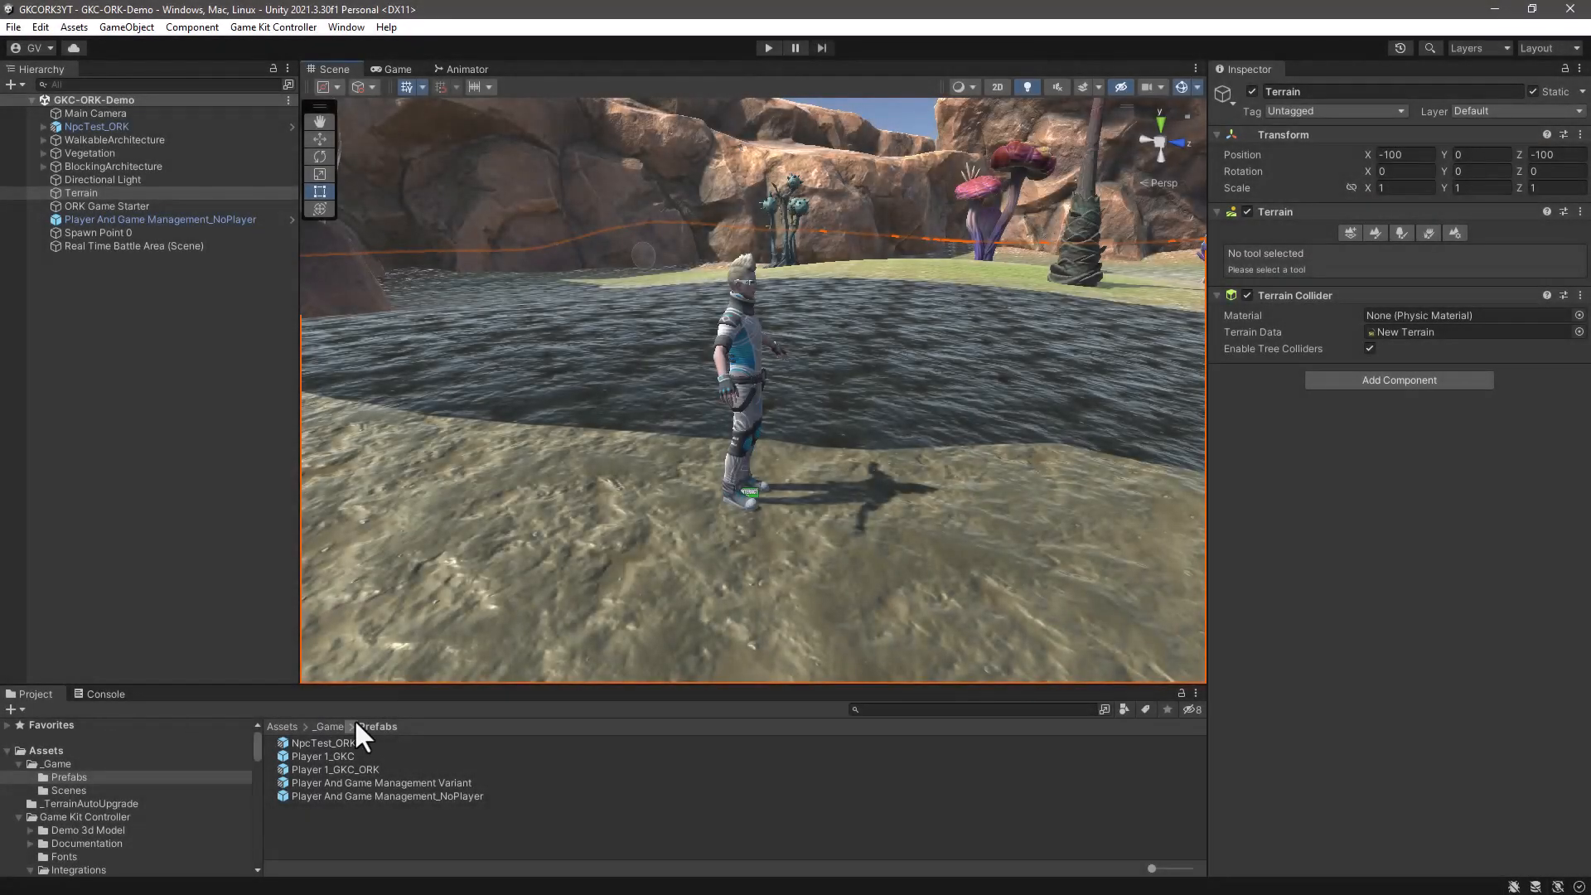
- Open the Player 1_GKC_ORK prefab for editing and collapse its Player Controller, Player Camera and Other Player Systems branches
{"action": "left_click", "coordinate": [343, 772]}
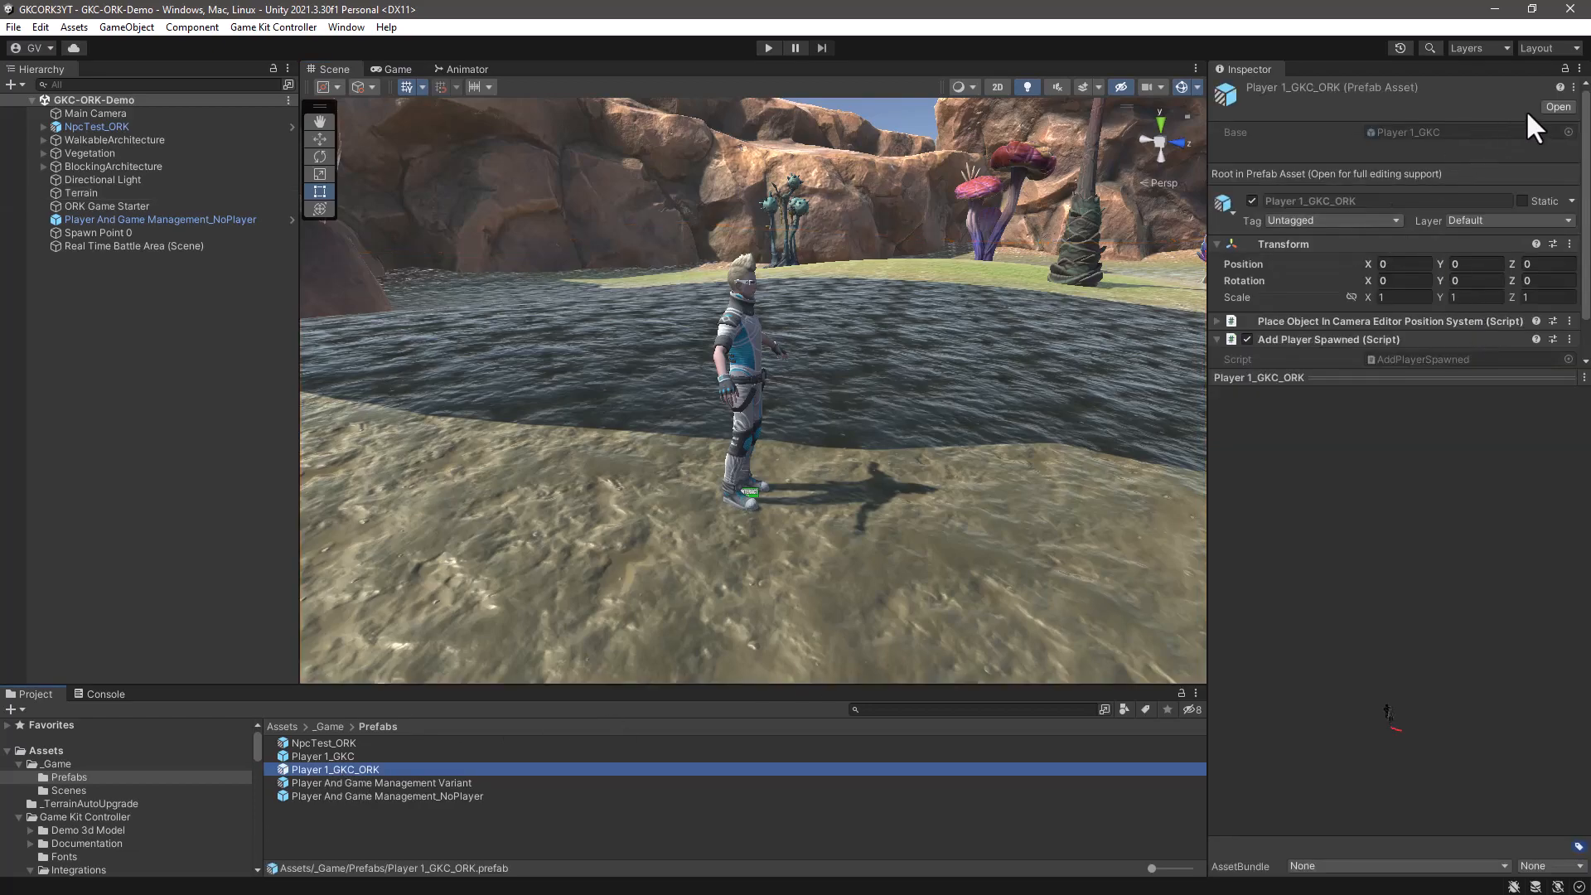
{"action": "left_click", "coordinate": [1558, 107]}
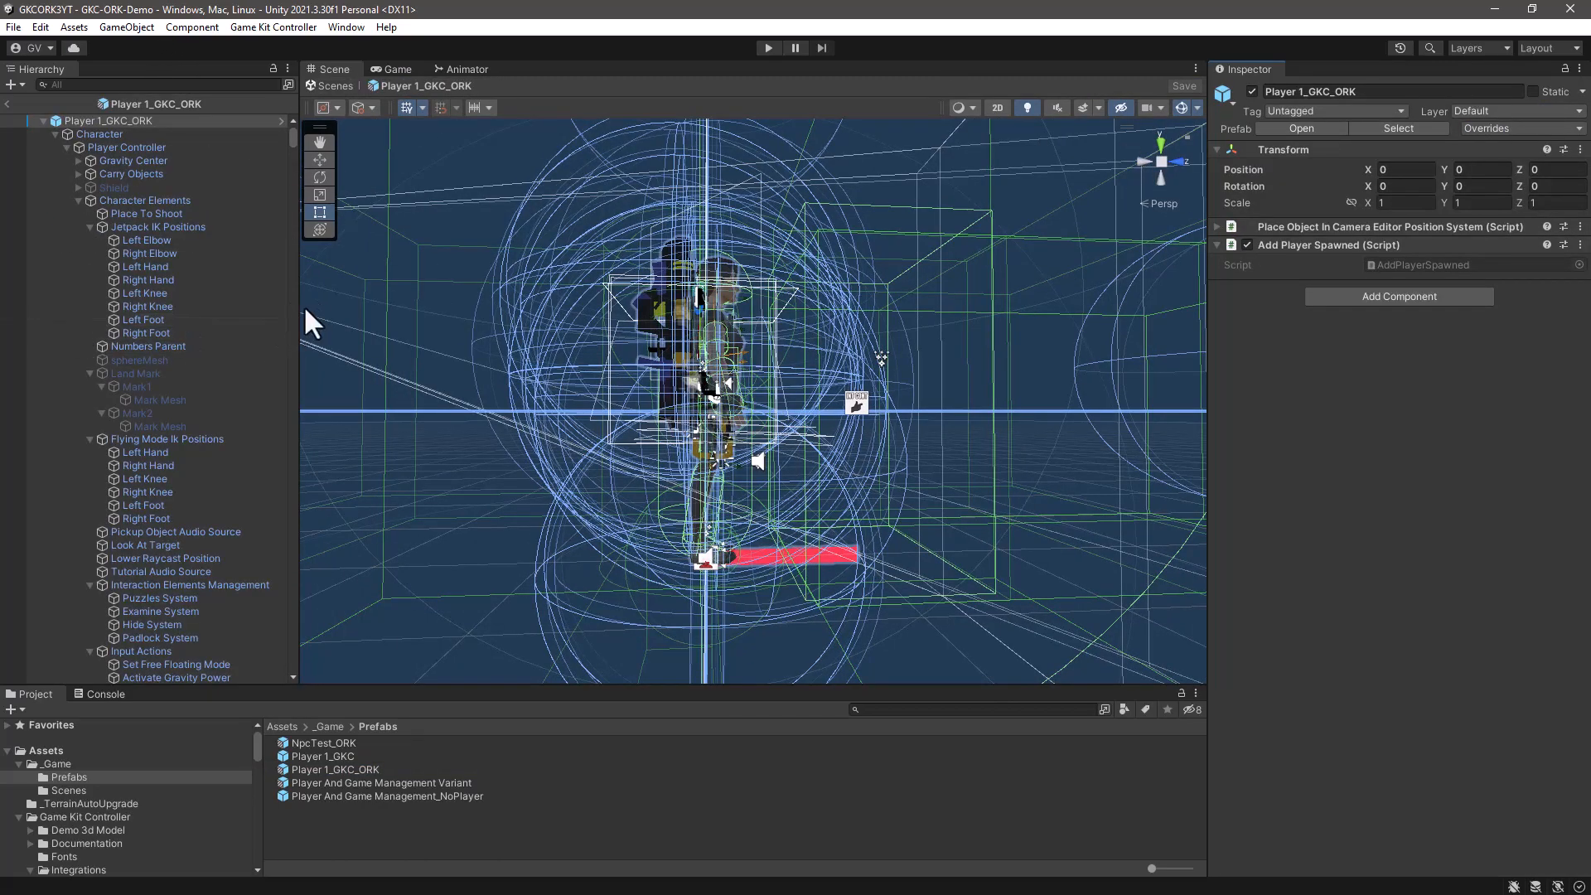
{"action": "left_click_drag", "start_coordinate": [299, 309], "coordinate": [379, 309]}
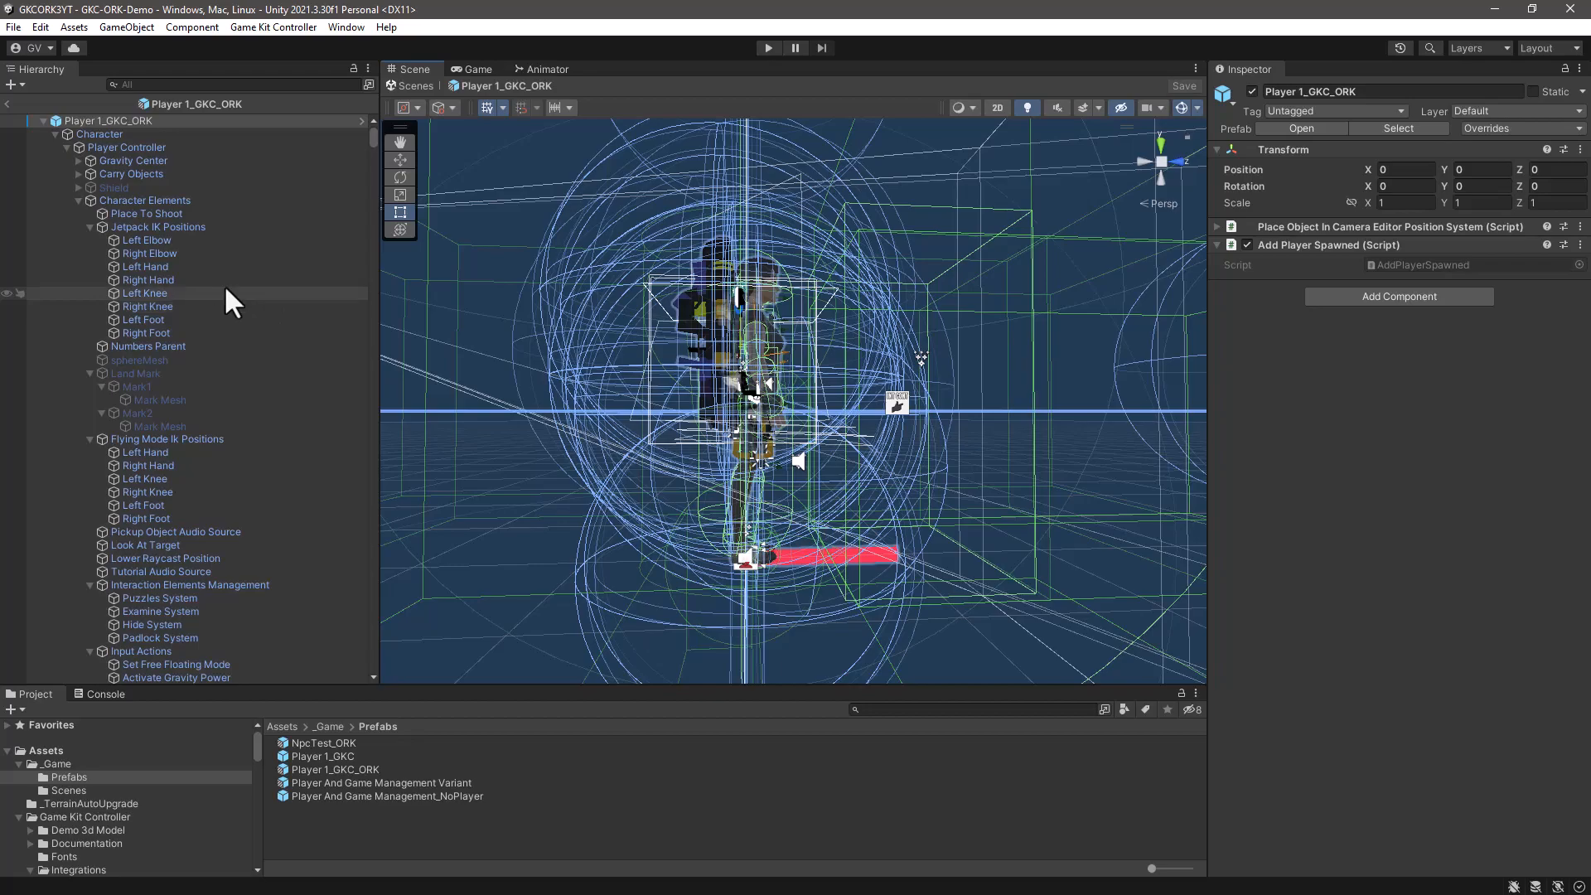
{"action": "left_click", "coordinate": [66, 147]}
{"action": "left_click", "coordinate": [66, 157]}
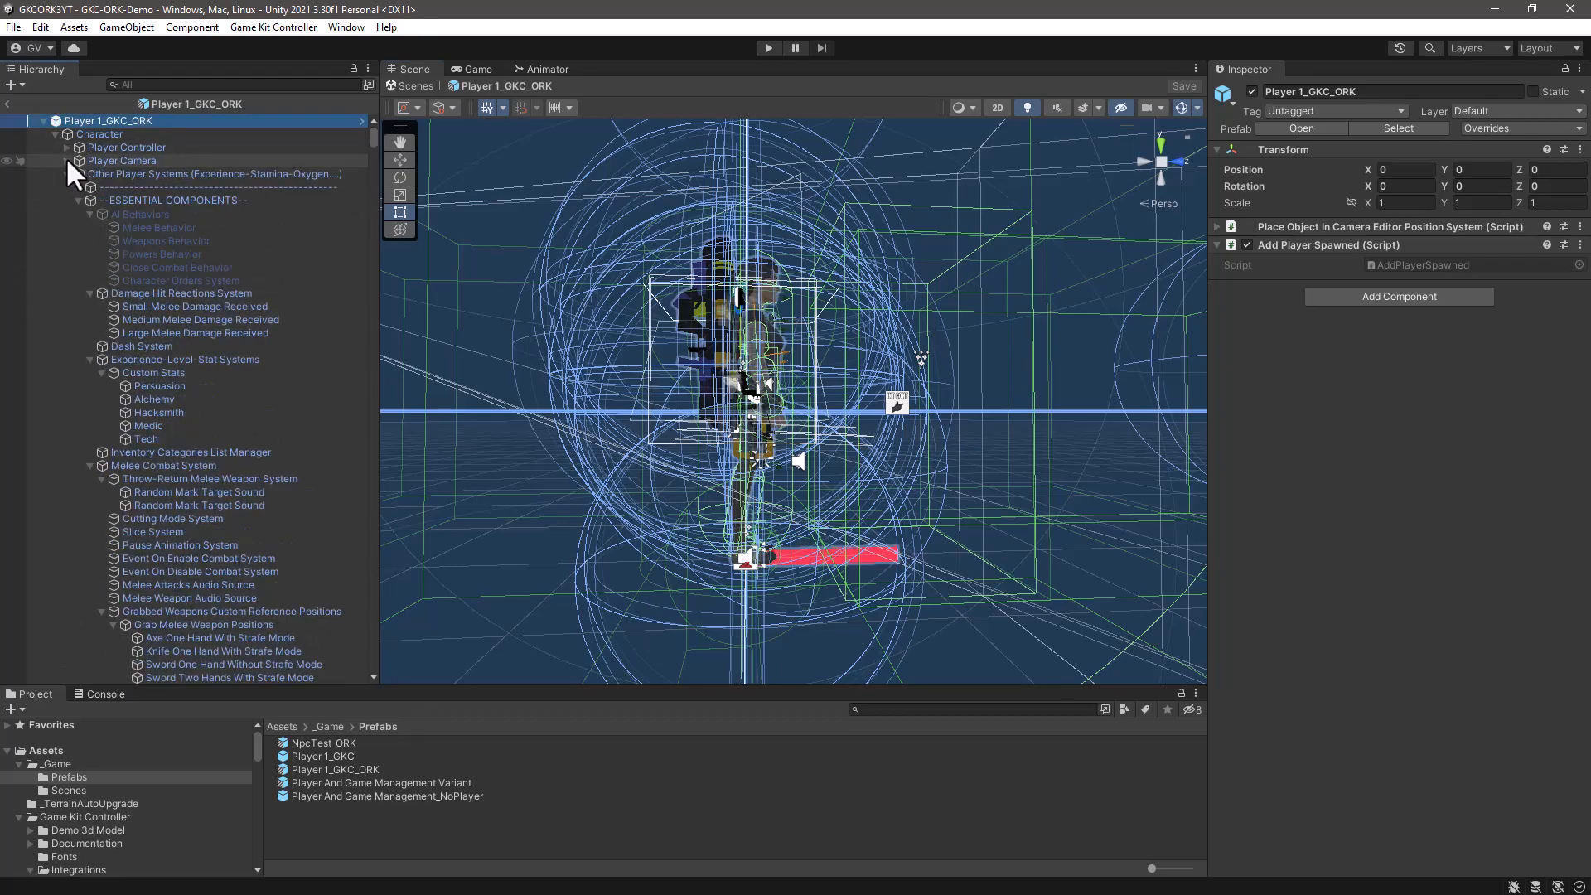
{"action": "left_click", "coordinate": [66, 173]}
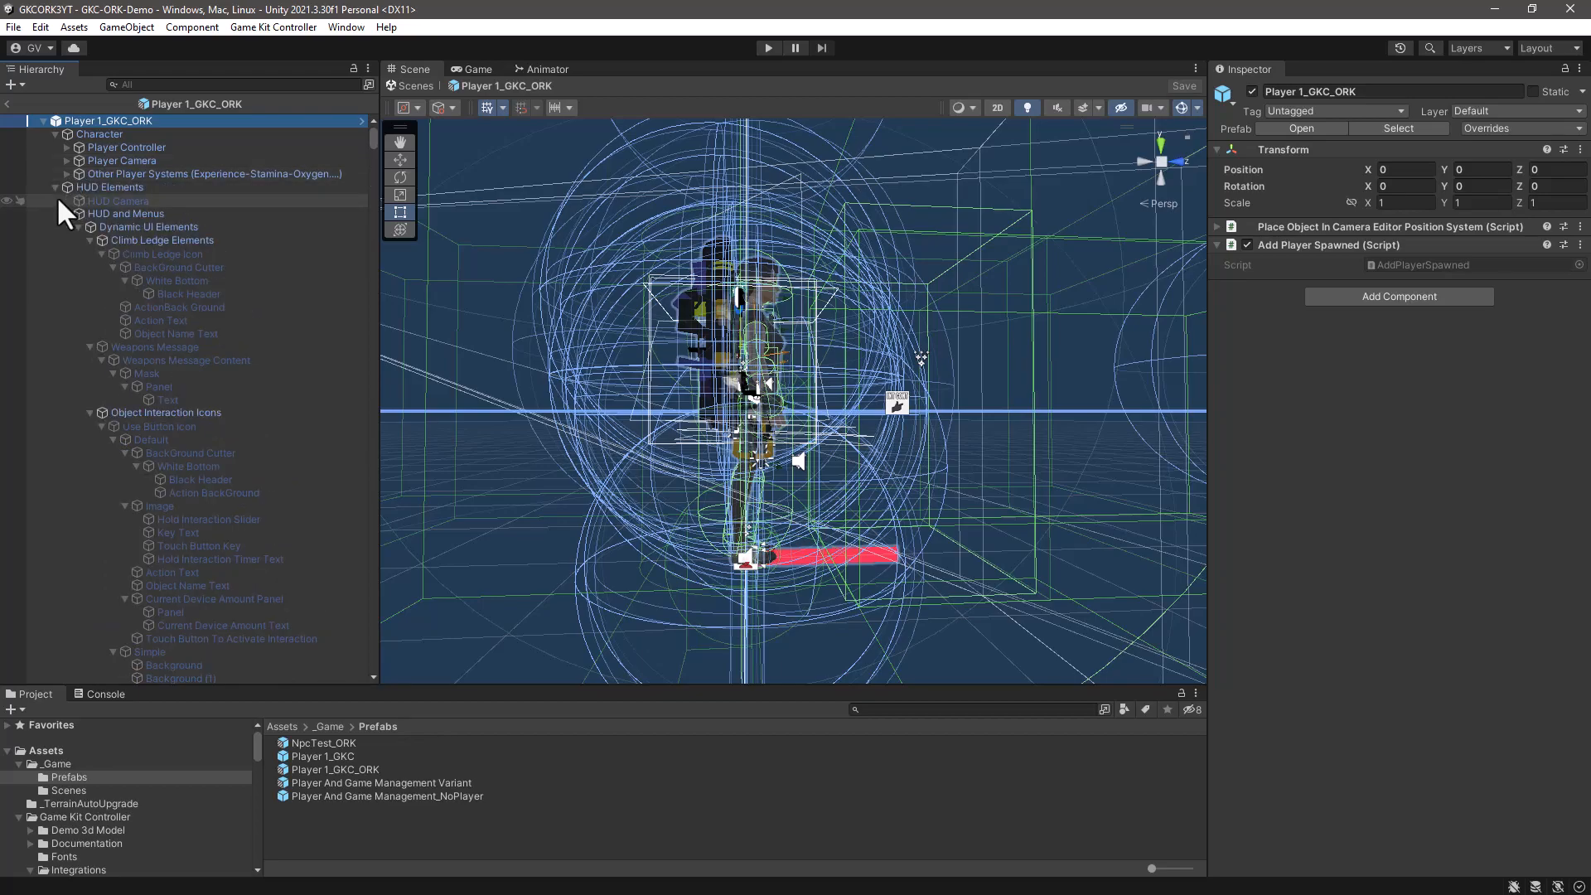
- Expand Other Player Systems in the prefab and select its Experience-Level-Stat Systems object
{"action": "left_click", "coordinate": [70, 213]}
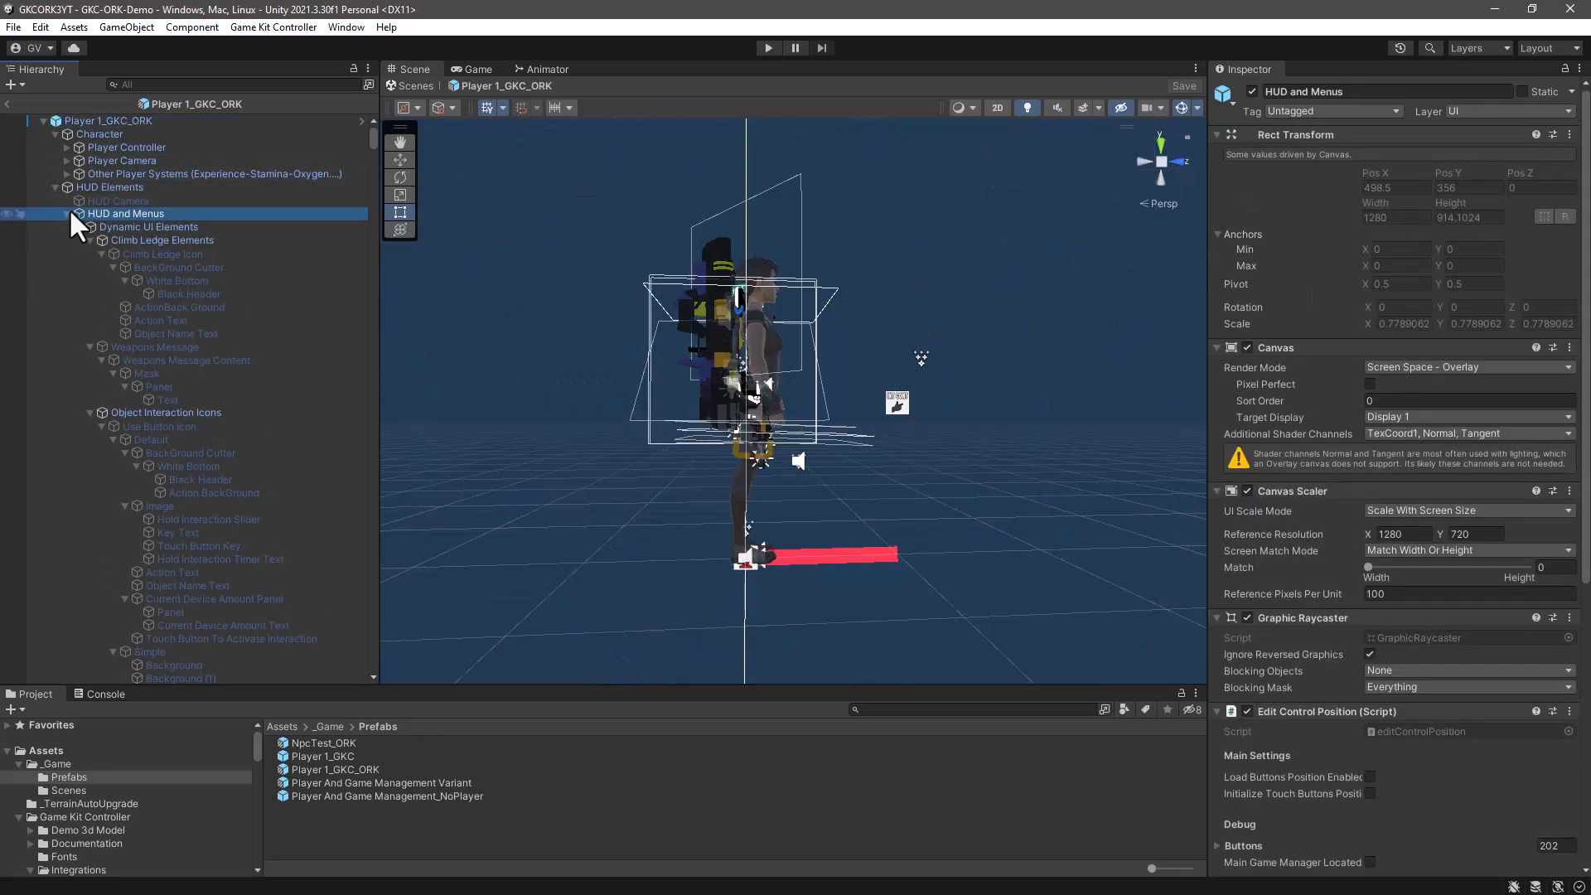
{"action": "left_click", "coordinate": [101, 173]}
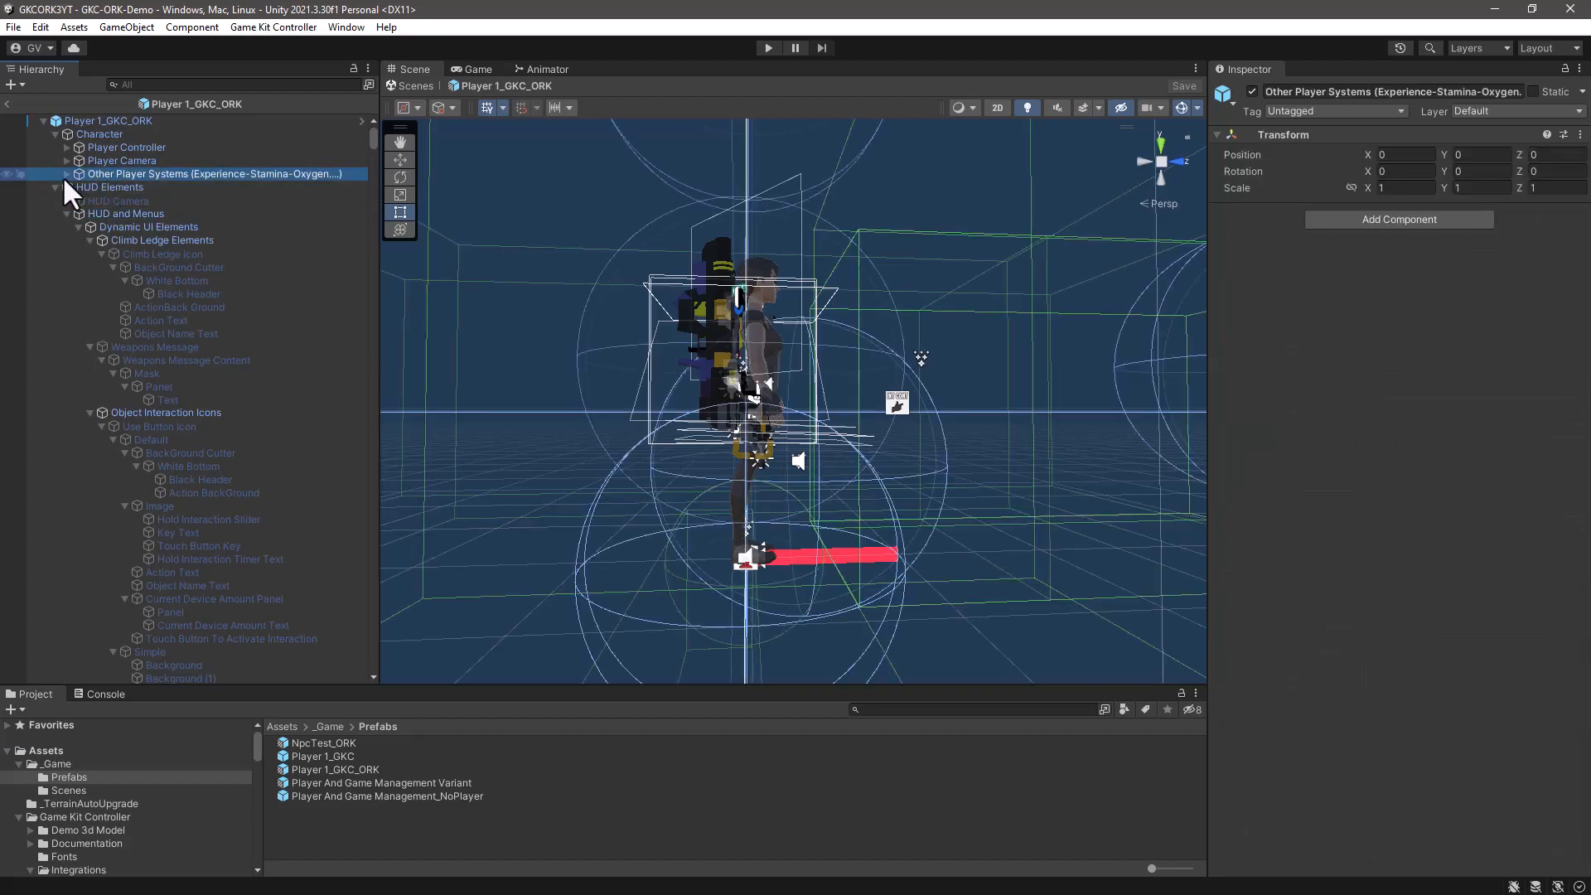
{"action": "left_click", "coordinate": [65, 174]}
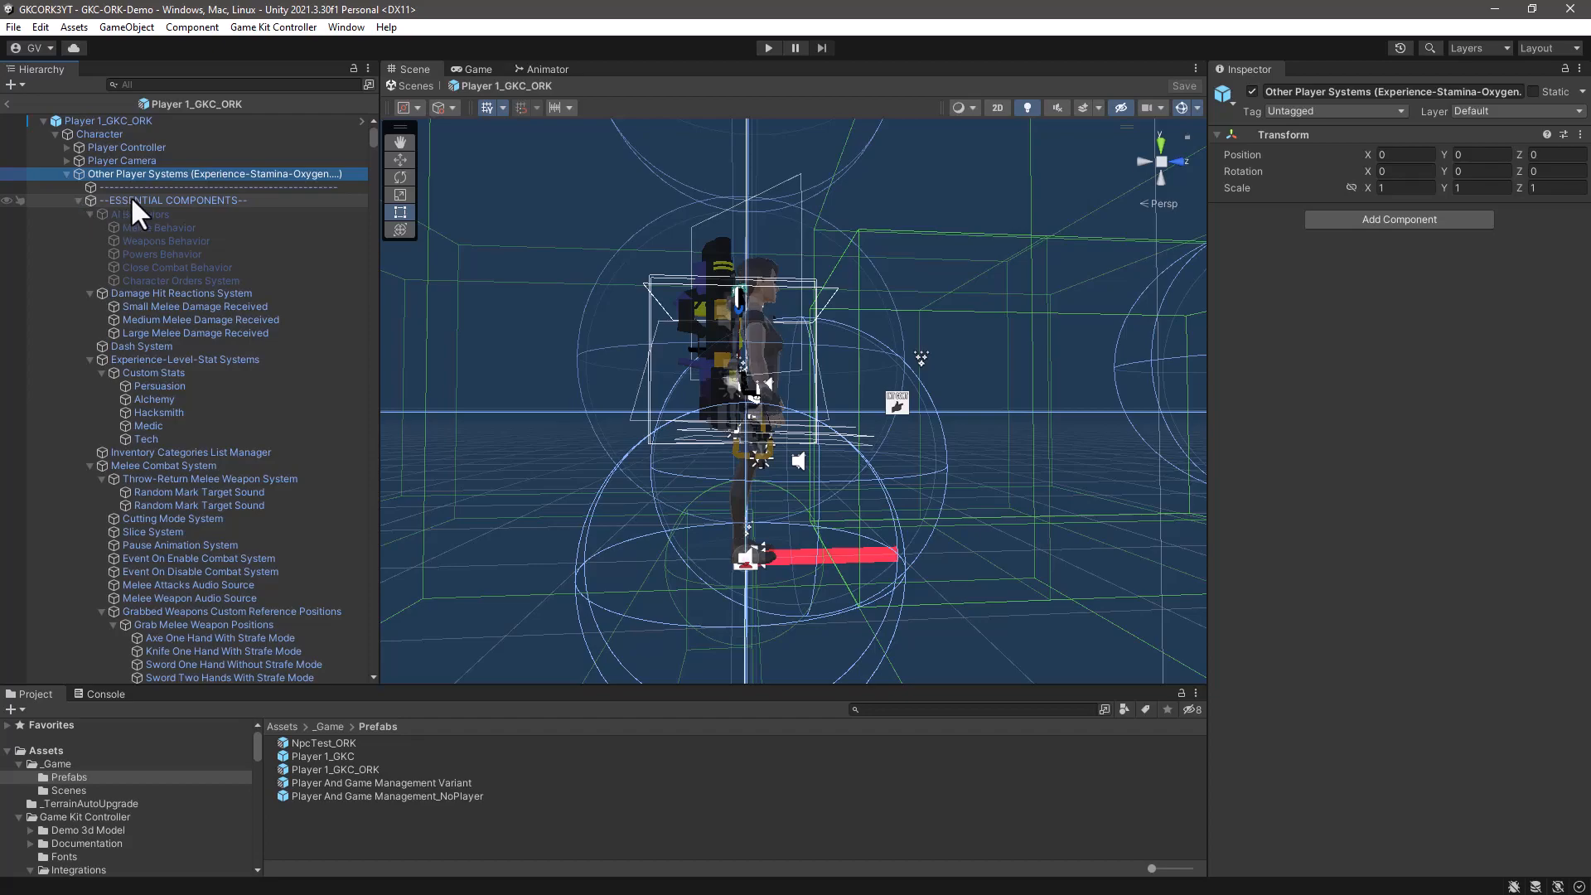
{"action": "left_click", "coordinate": [142, 358]}
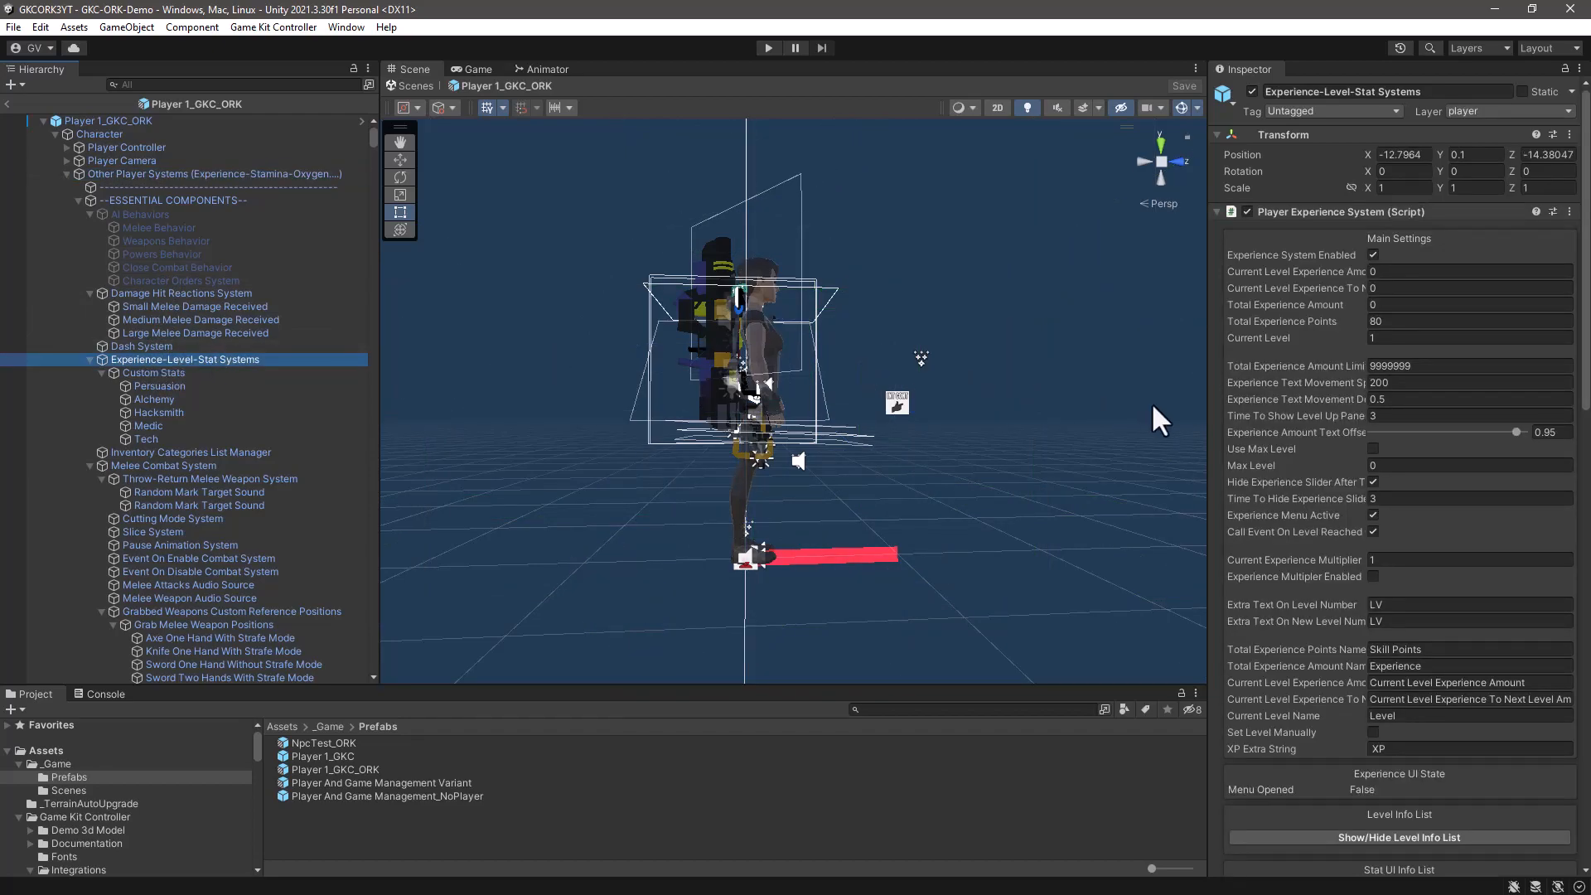
- Widen the area showing the object's properties and collapse all components of Experience-Level-Stat Systems
{"action": "left_click_drag", "start_coordinate": [1206, 399], "coordinate": [892, 383]}
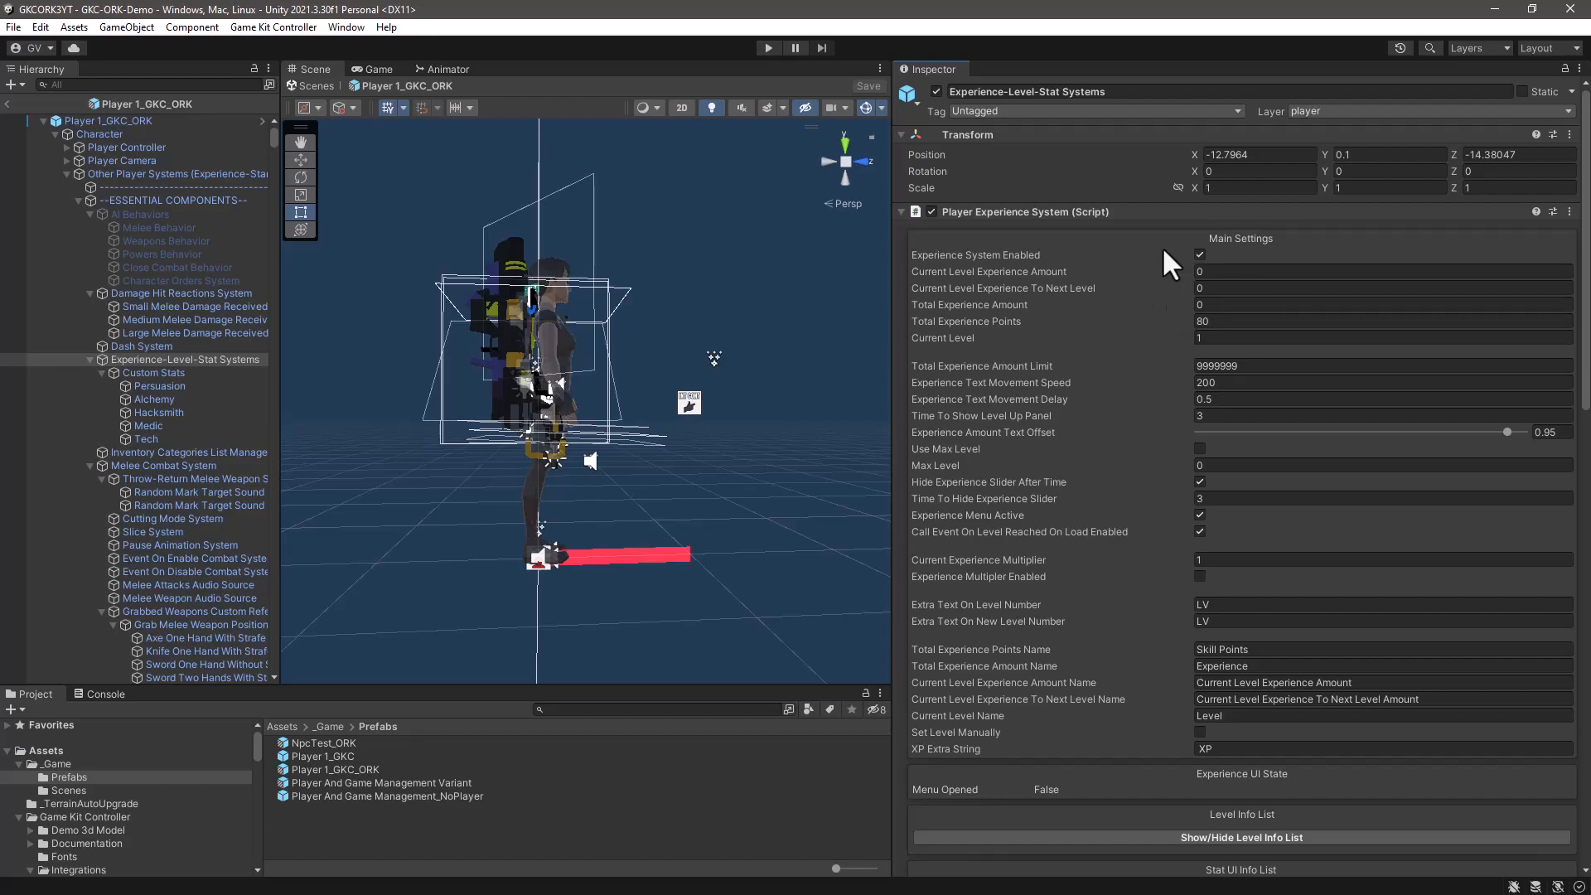
{"action": "right_click", "coordinate": [1268, 212]}
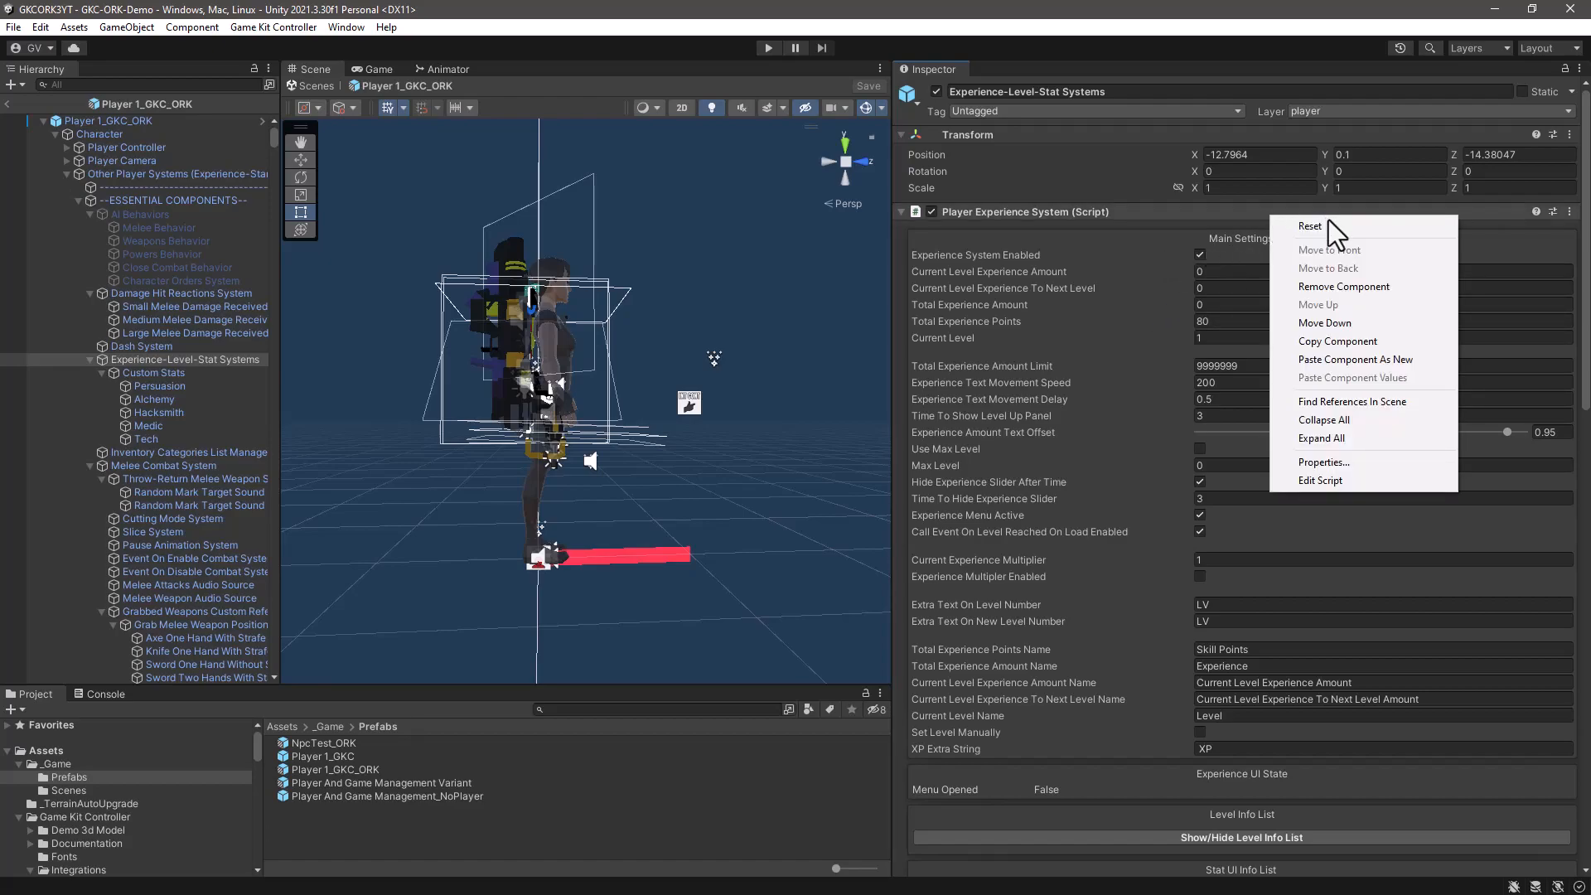
{"action": "left_click", "coordinate": [1309, 420]}
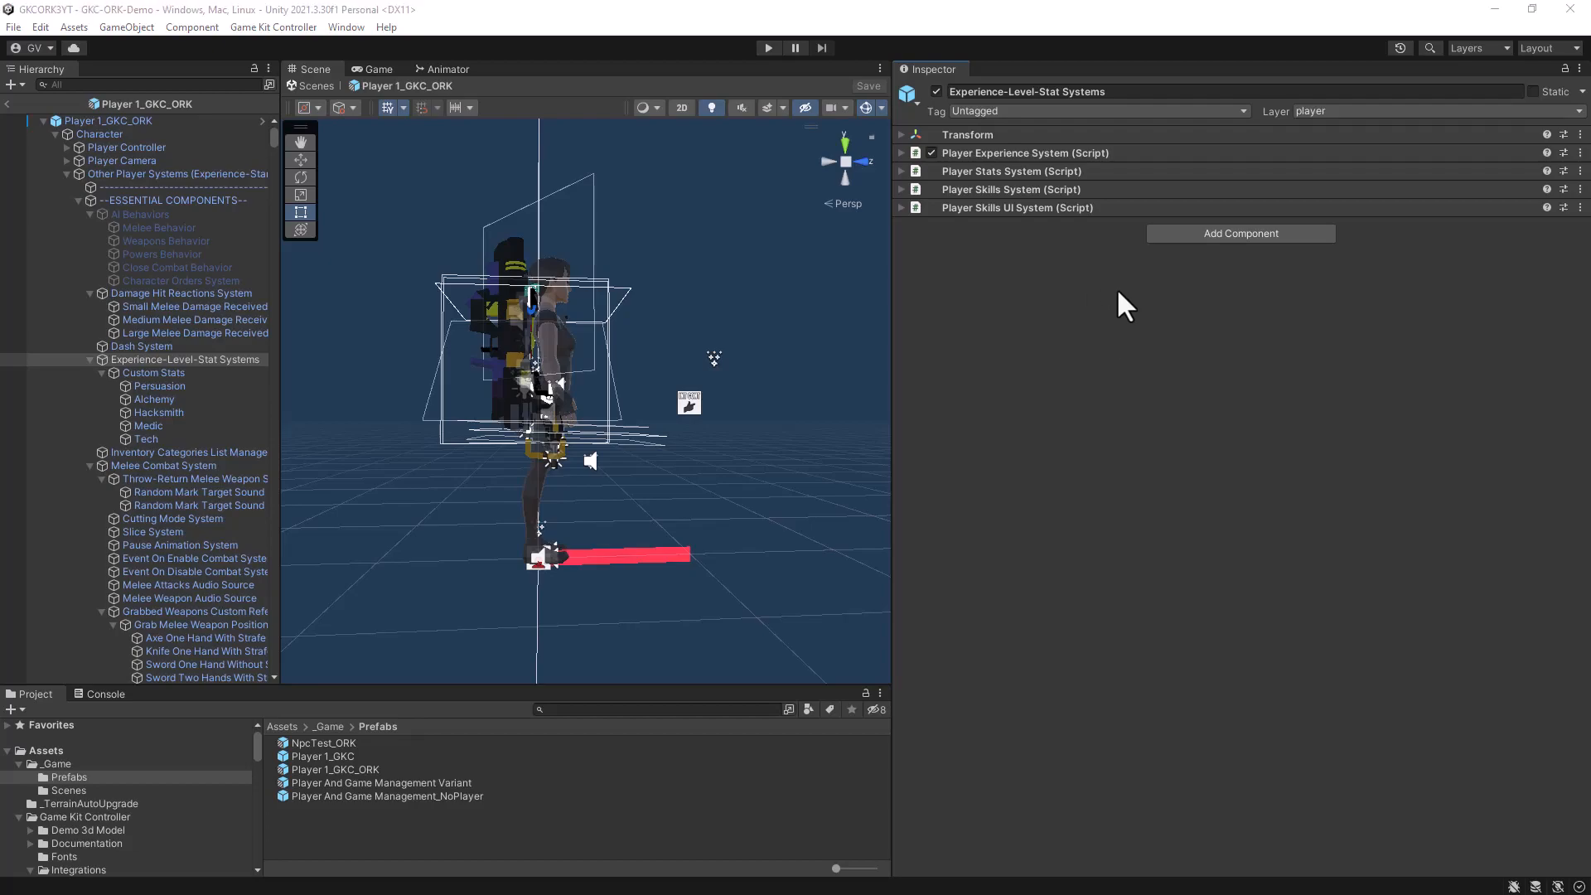
- Add an External Stats Manager component and assign Experience-Level-Stat Systems as its Main Player Stats System
{"action": "left_click", "coordinate": [1247, 236]}
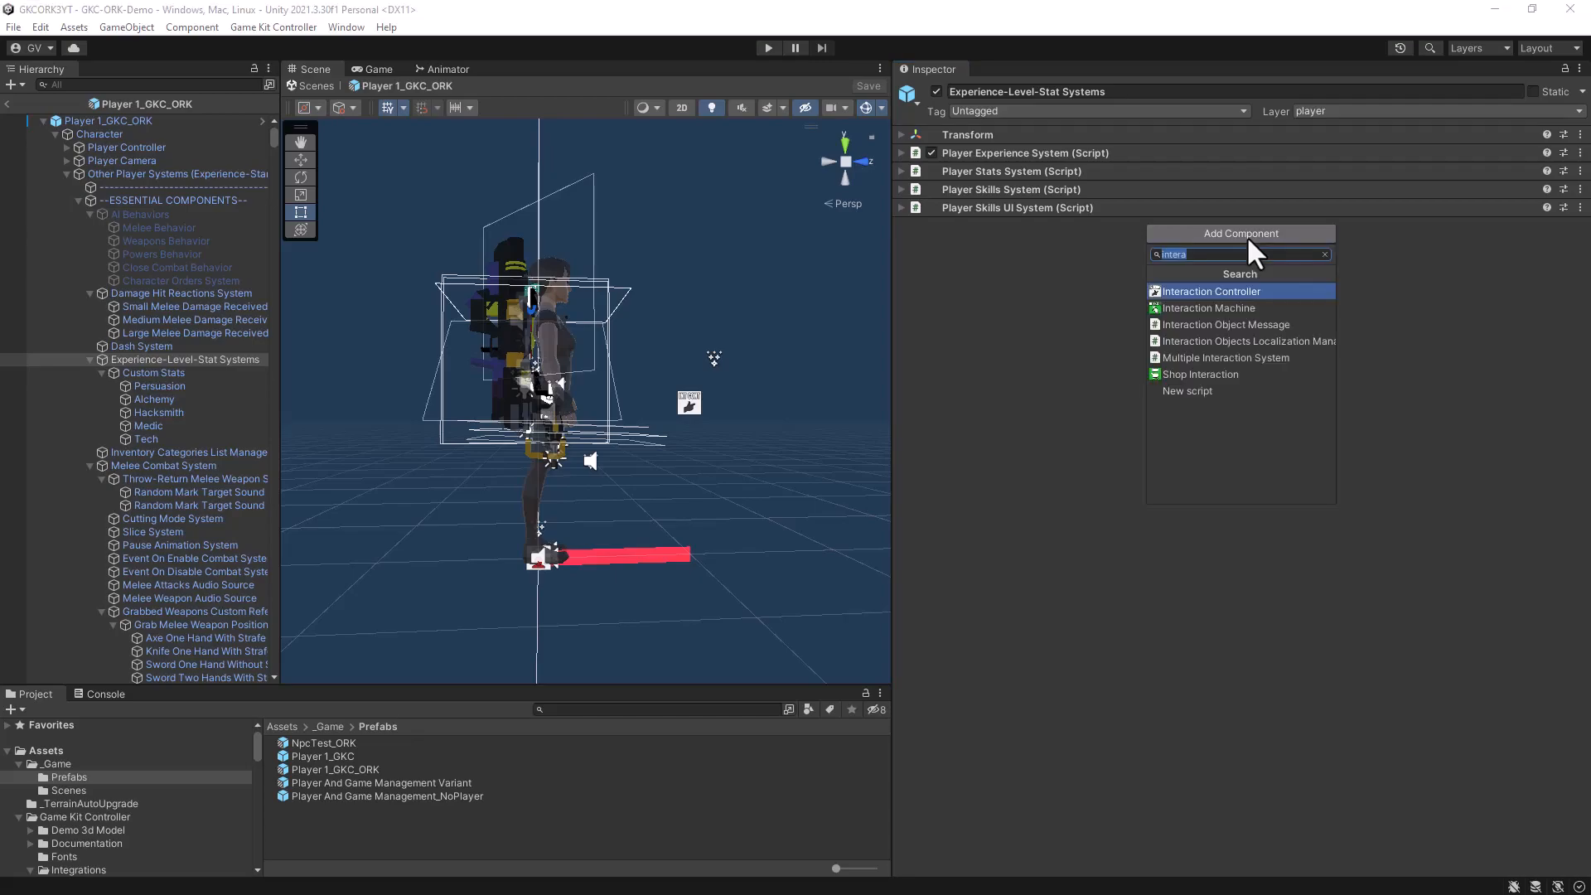
{"action": "type", "text": "exter"}
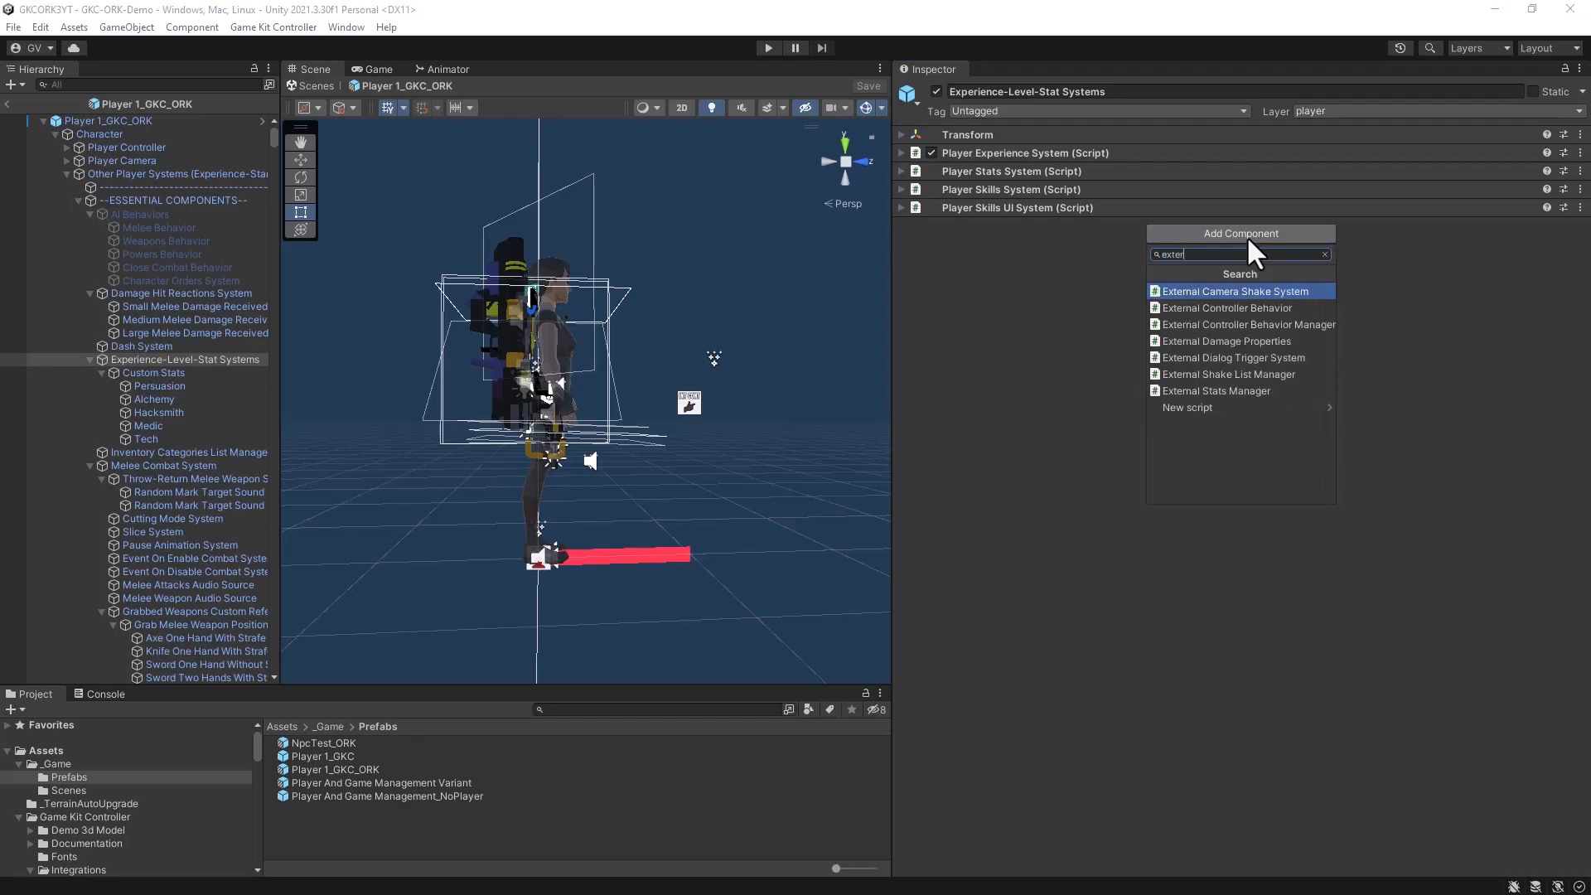
{"action": "type", "text": "nal sta"}
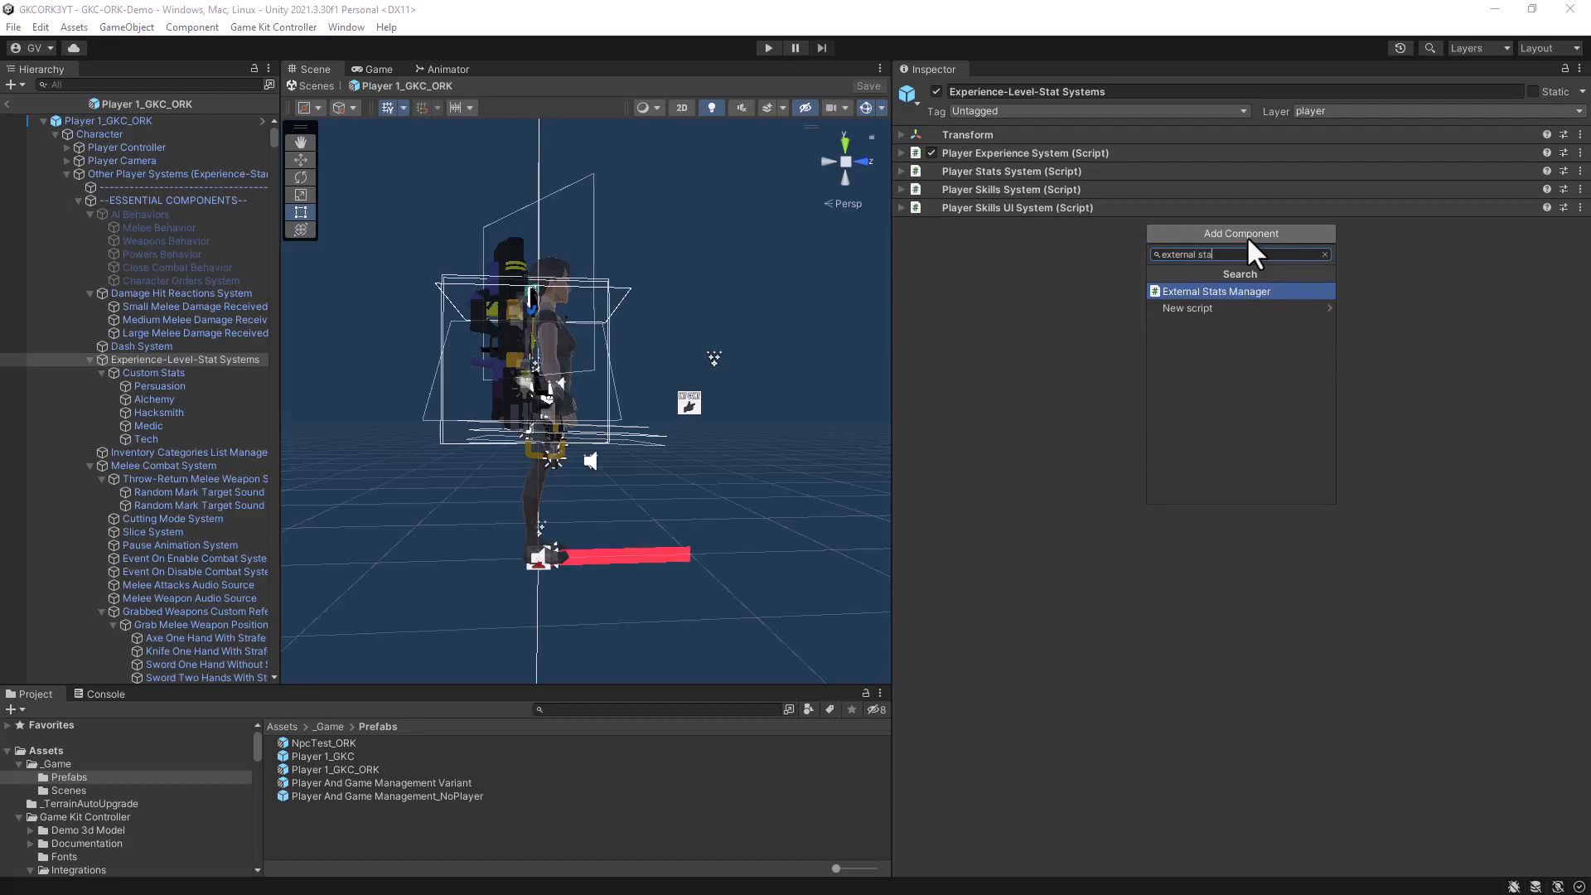
{"action": "left_click", "coordinate": [1210, 291]}
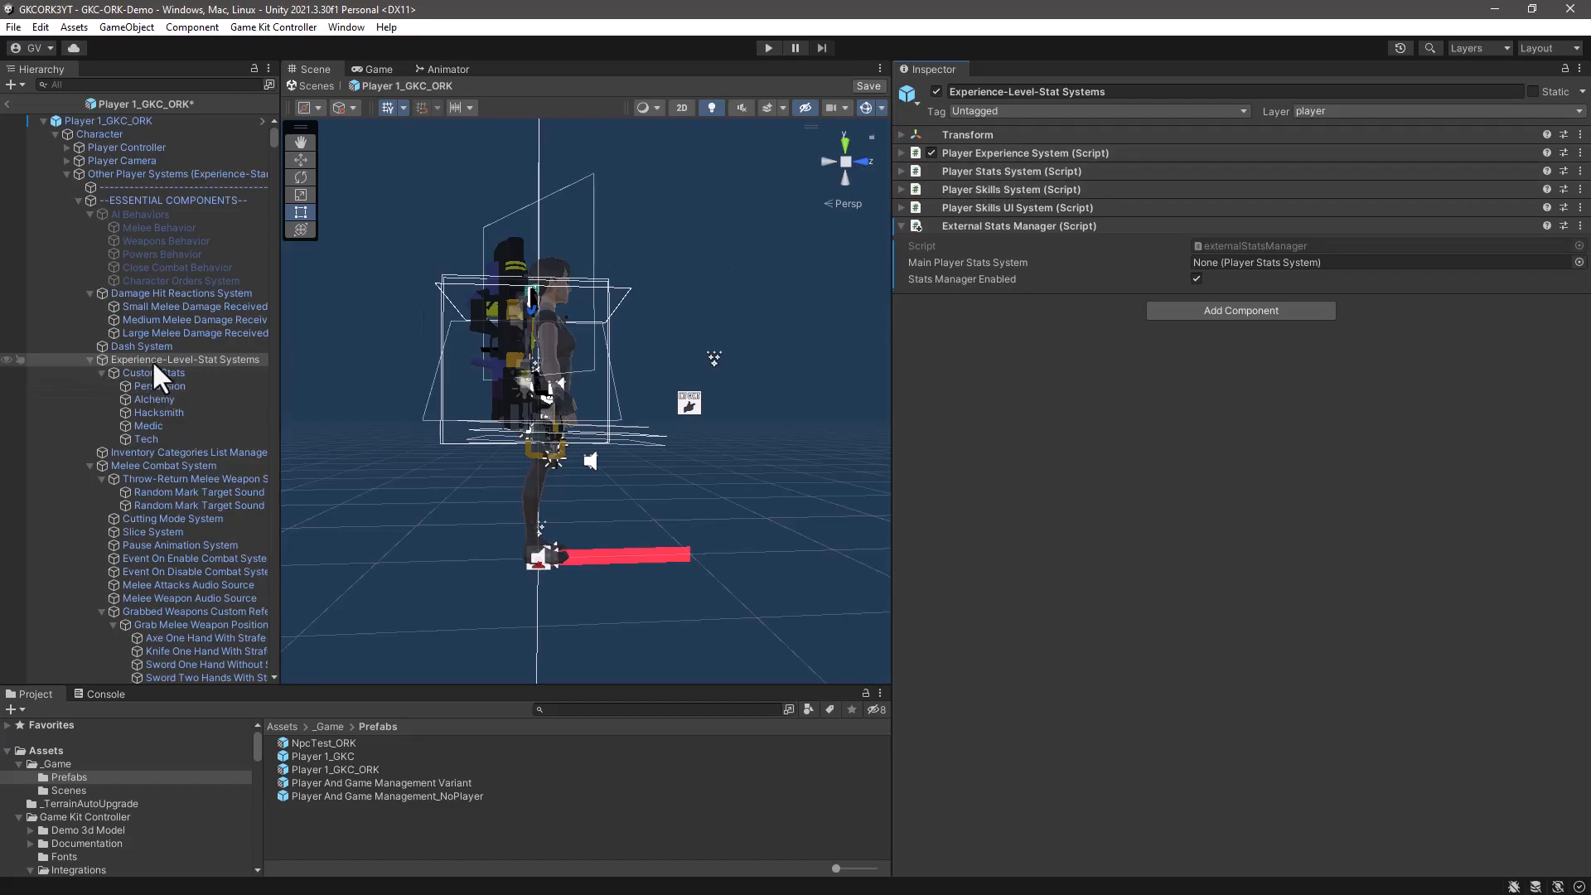
{"action": "left_click_drag", "start_coordinate": [152, 360], "coordinate": [1276, 264]}
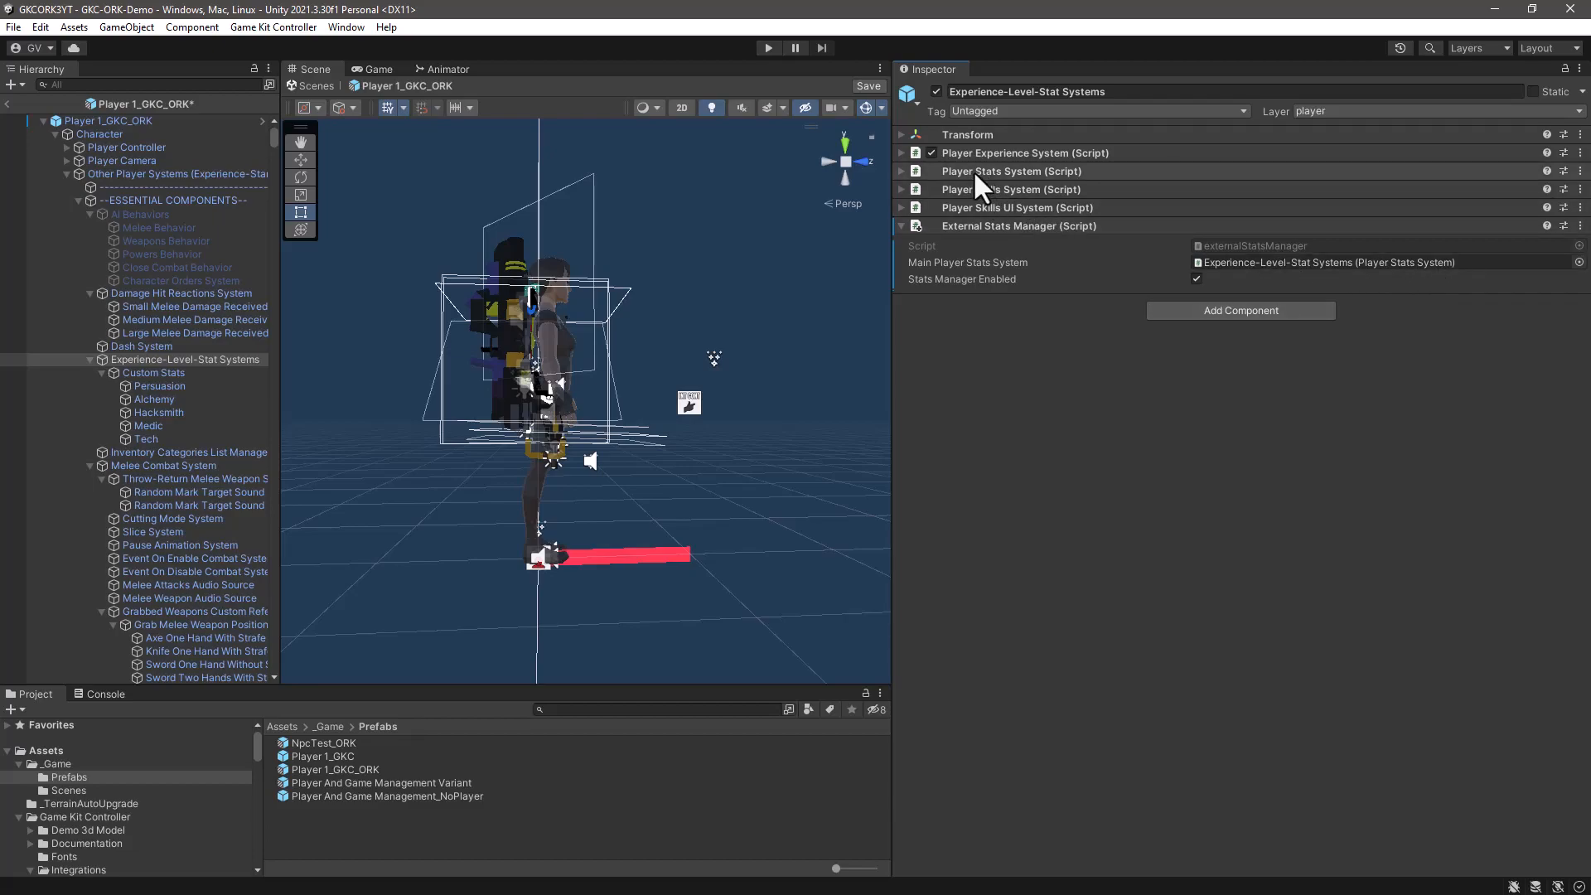
- Add a GKC_ORK Stats Bridge component to the Experience-Level-Stat Systems object
{"action": "left_click", "coordinate": [1251, 310]}
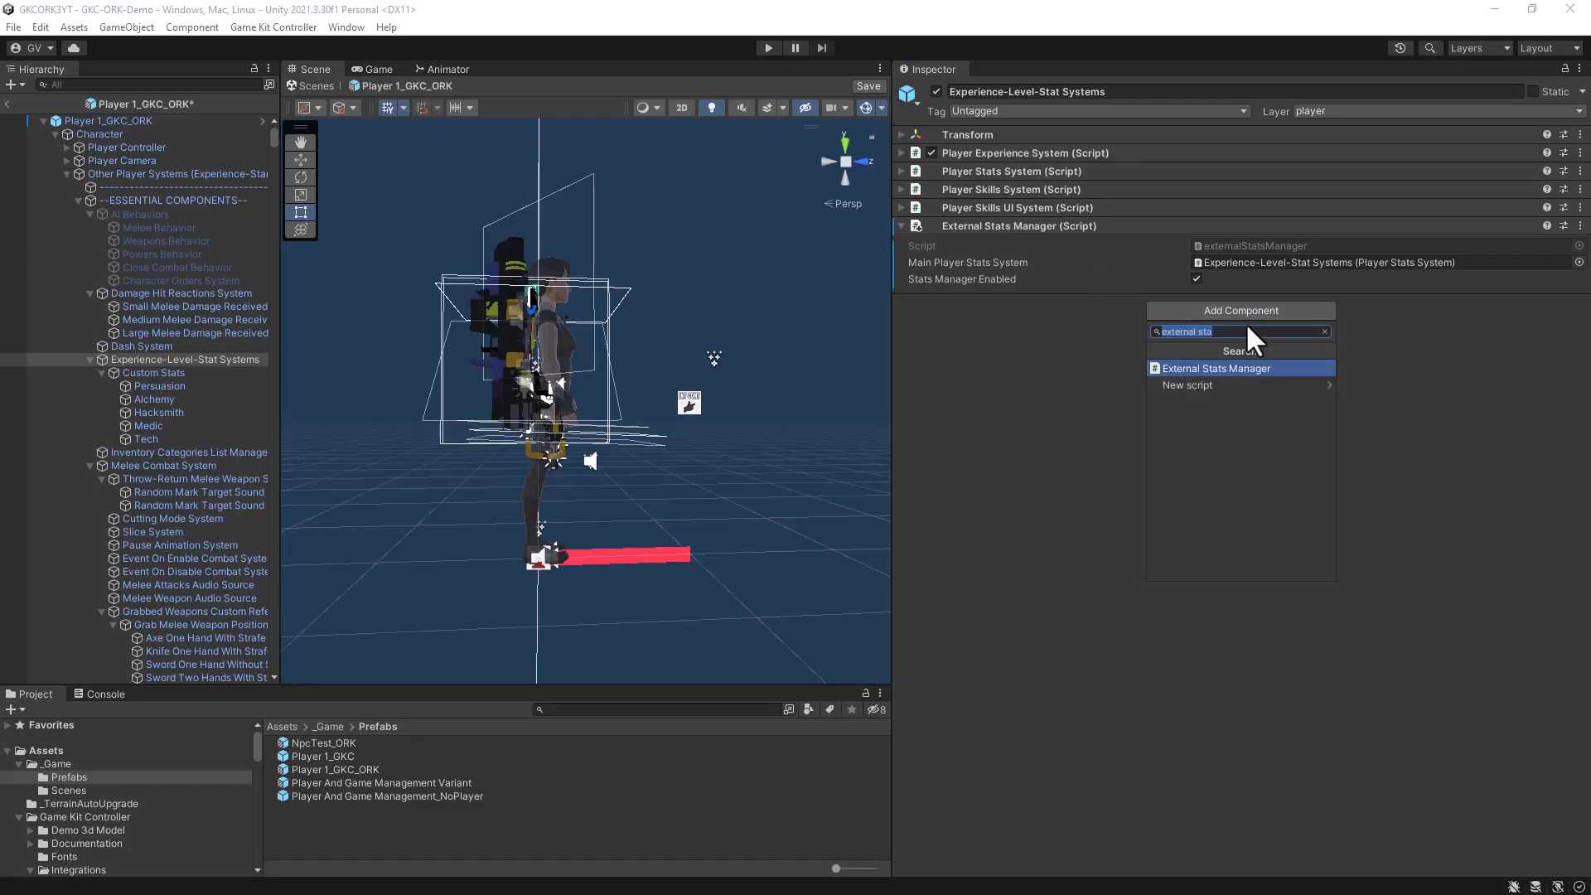
{"action": "type", "text": "GKC"}
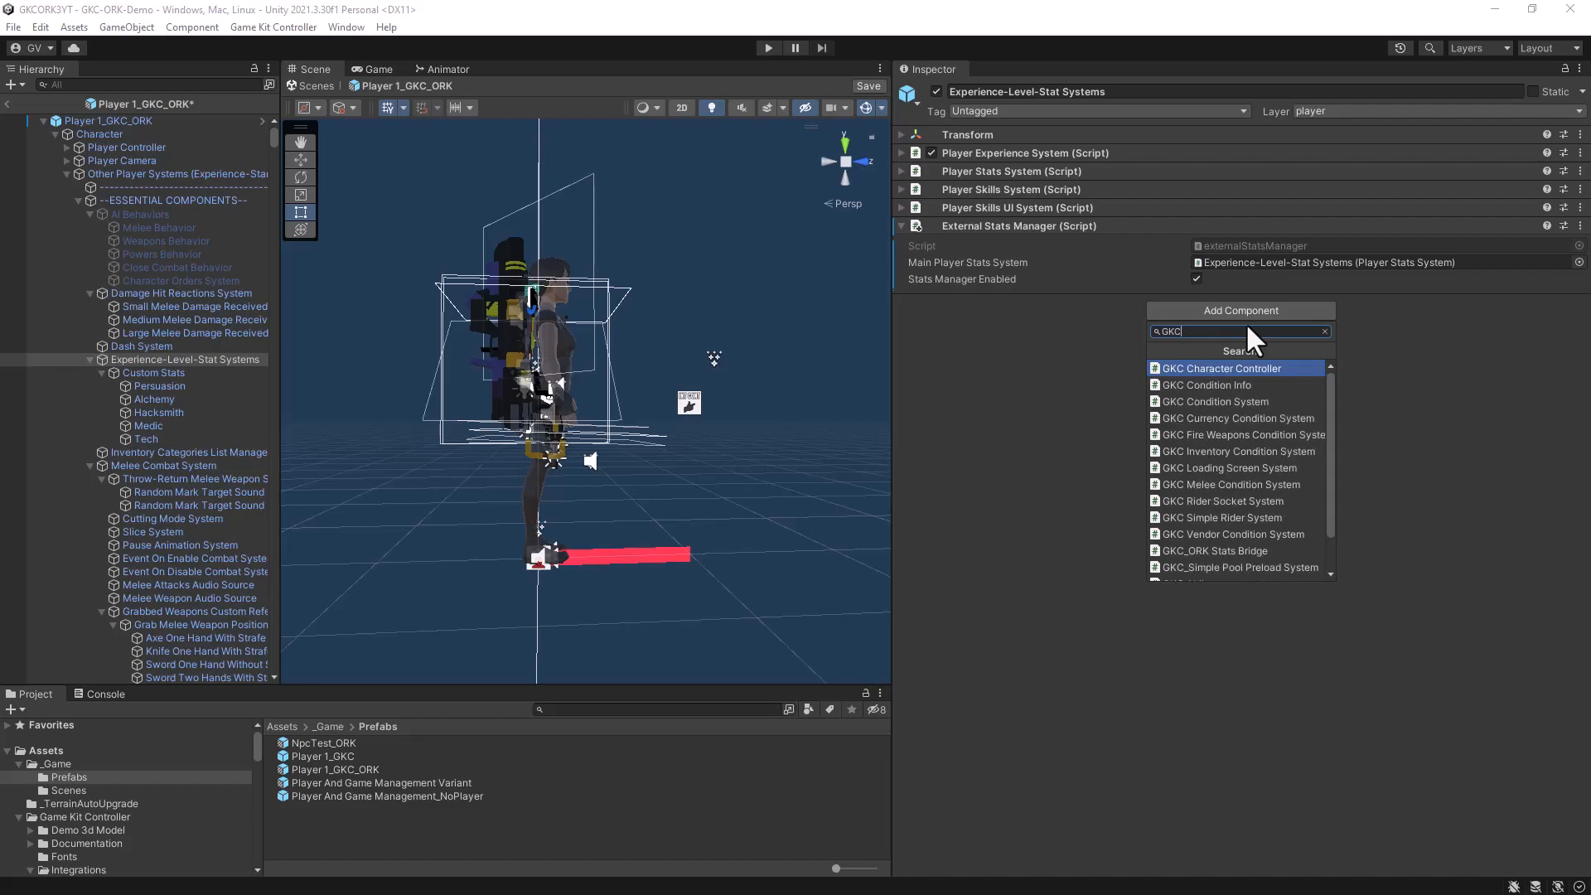
{"action": "type", "text": "_"}
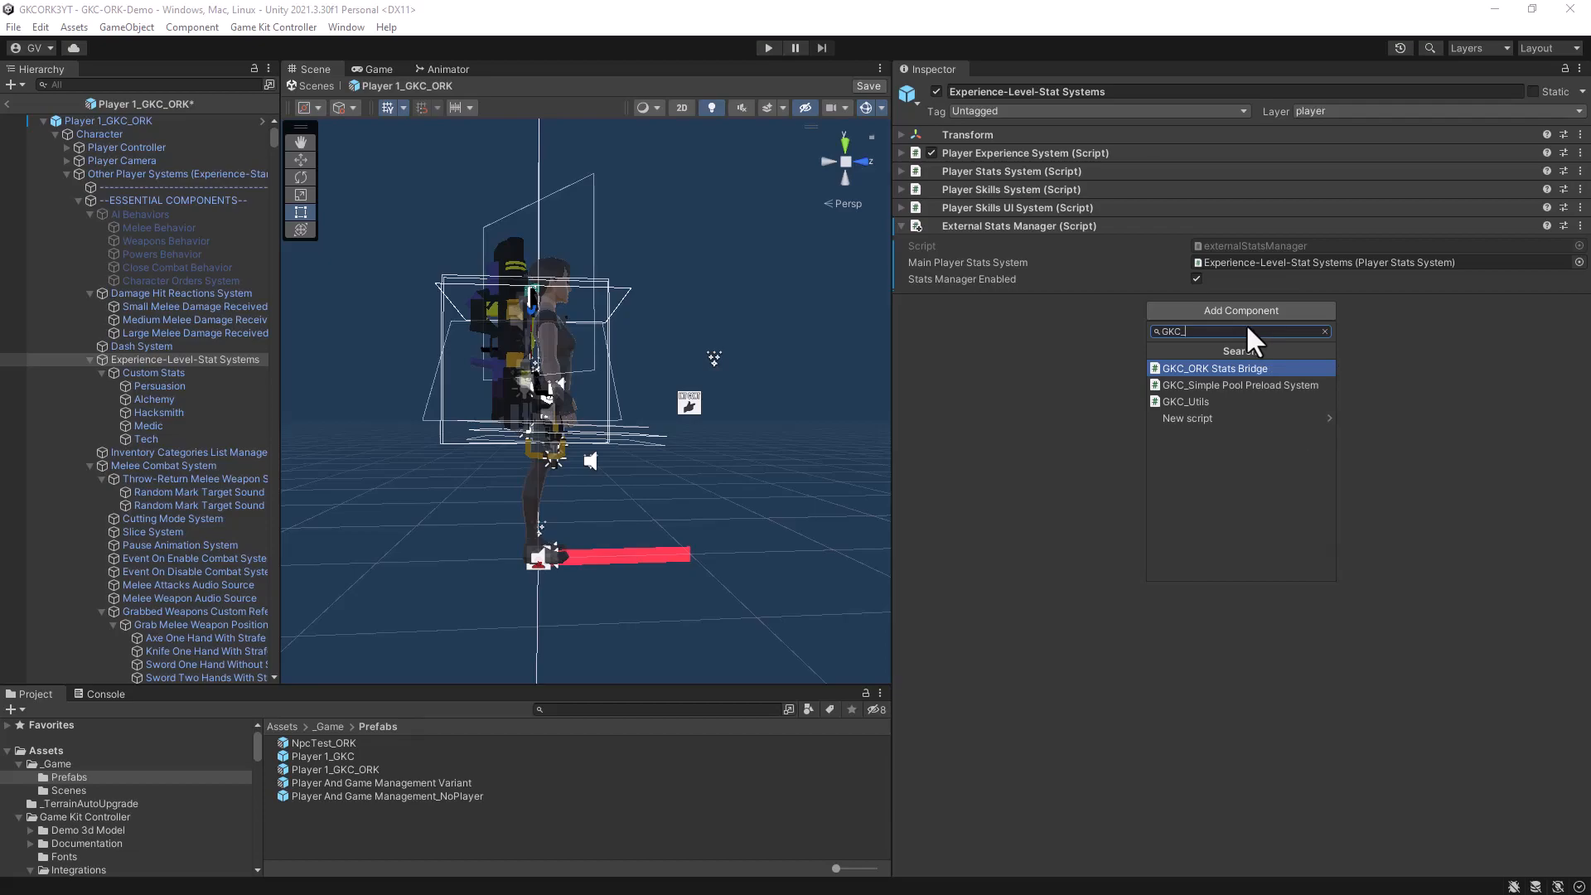
{"action": "left_click", "coordinate": [1233, 368]}
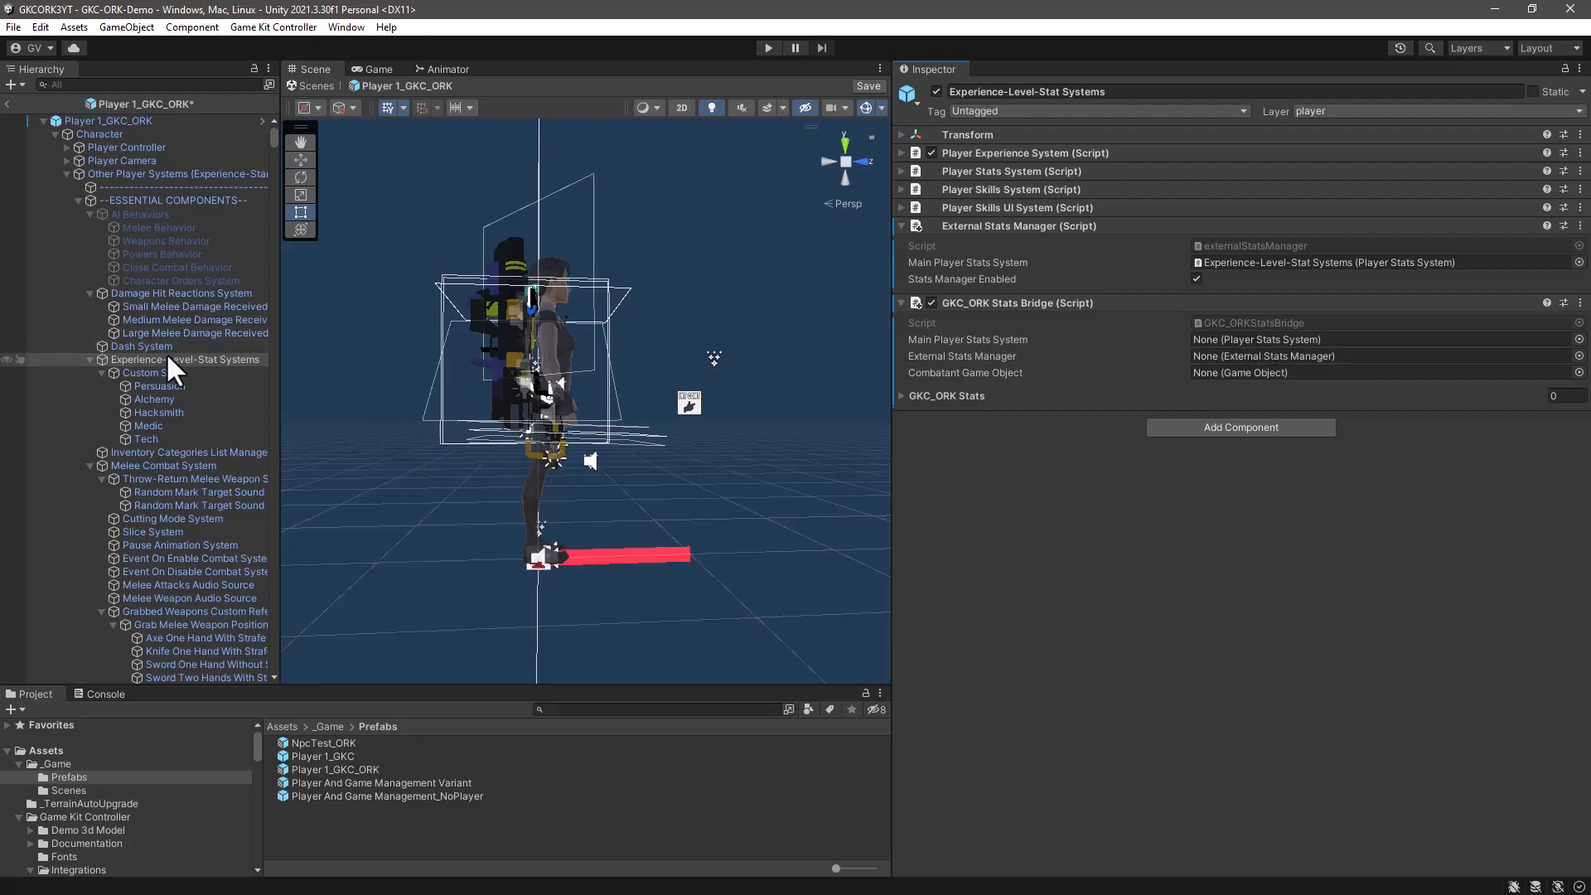
- In the stats bridge, assign Experience-Level-Stat Systems as Main Player Stats System and External Stats Manager, and Player Controller as Combatant Game Object
{"action": "left_click_drag", "start_coordinate": [147, 358], "coordinate": [1236, 336]}
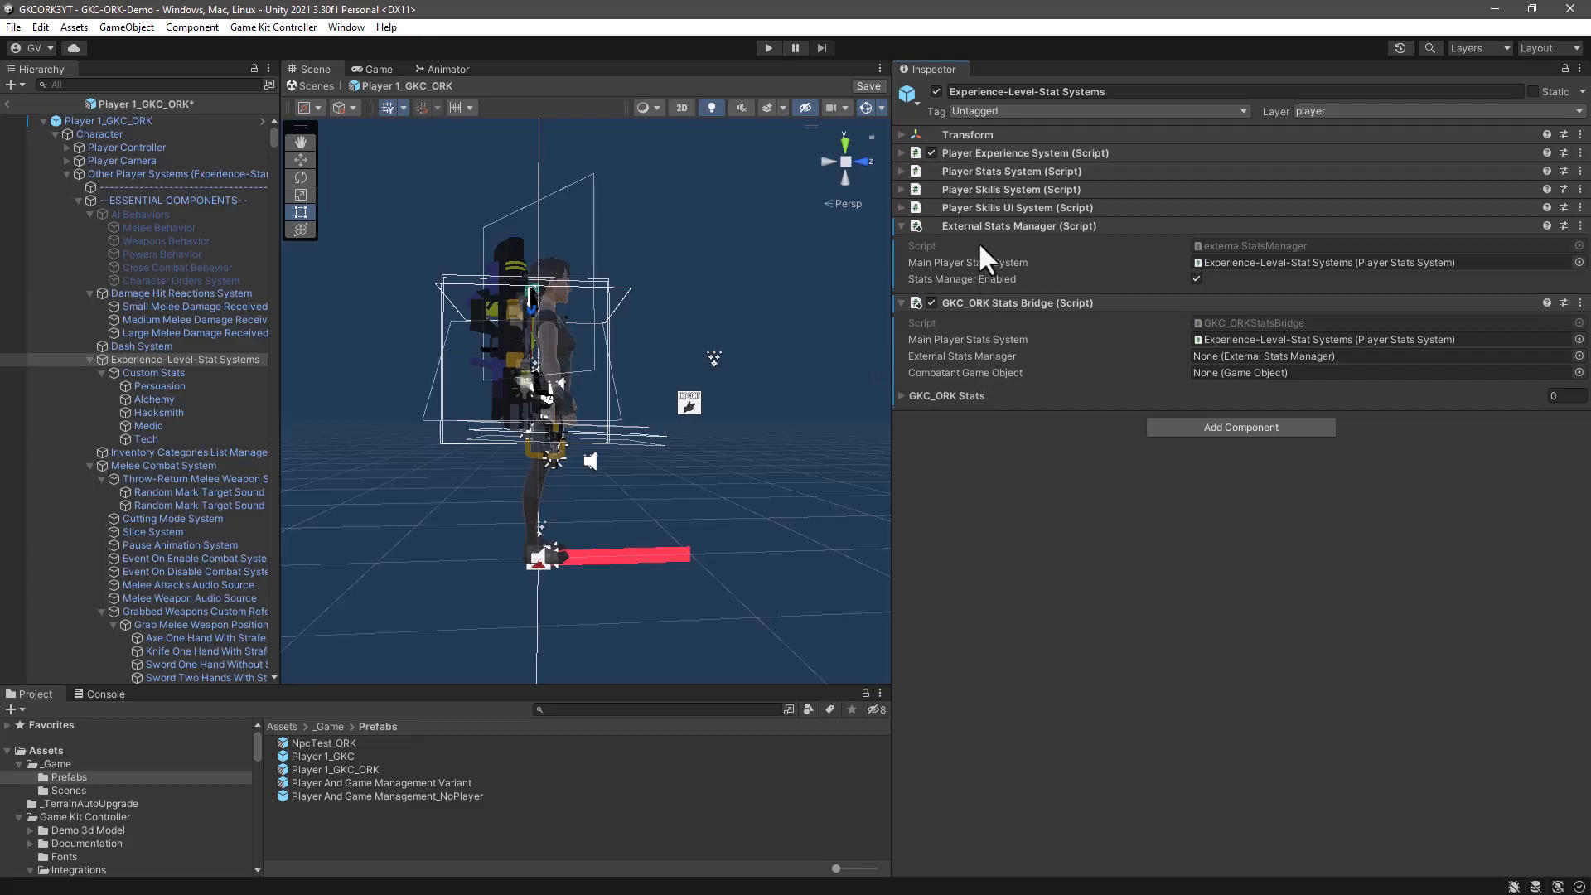
{"action": "left_click_drag", "start_coordinate": [151, 357], "coordinate": [1271, 352]}
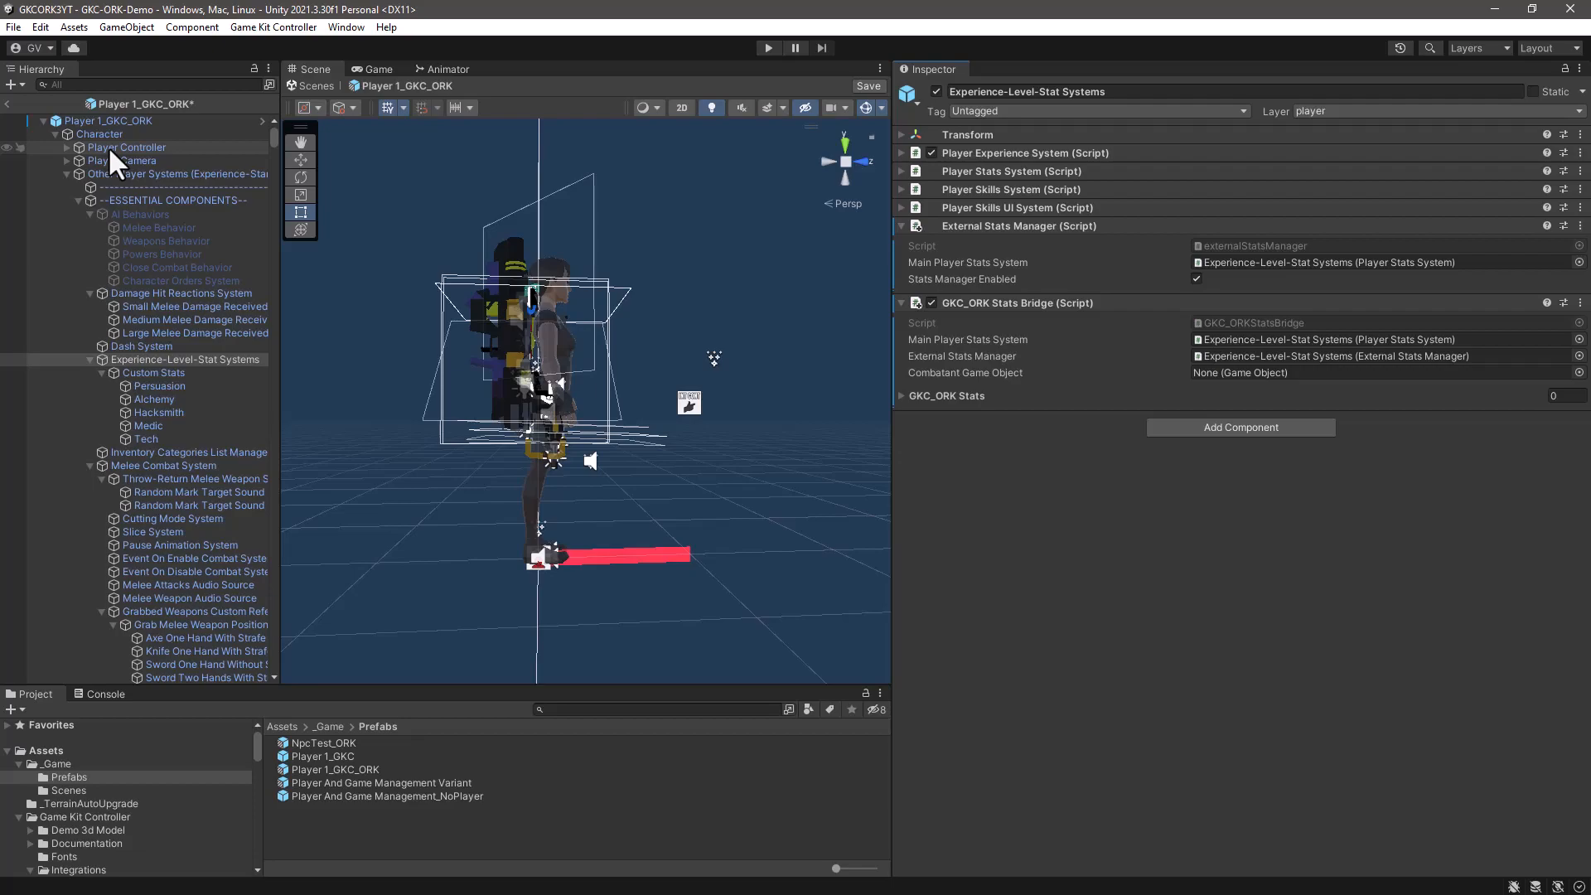
{"action": "left_click_drag", "start_coordinate": [108, 146], "coordinate": [1241, 371]}
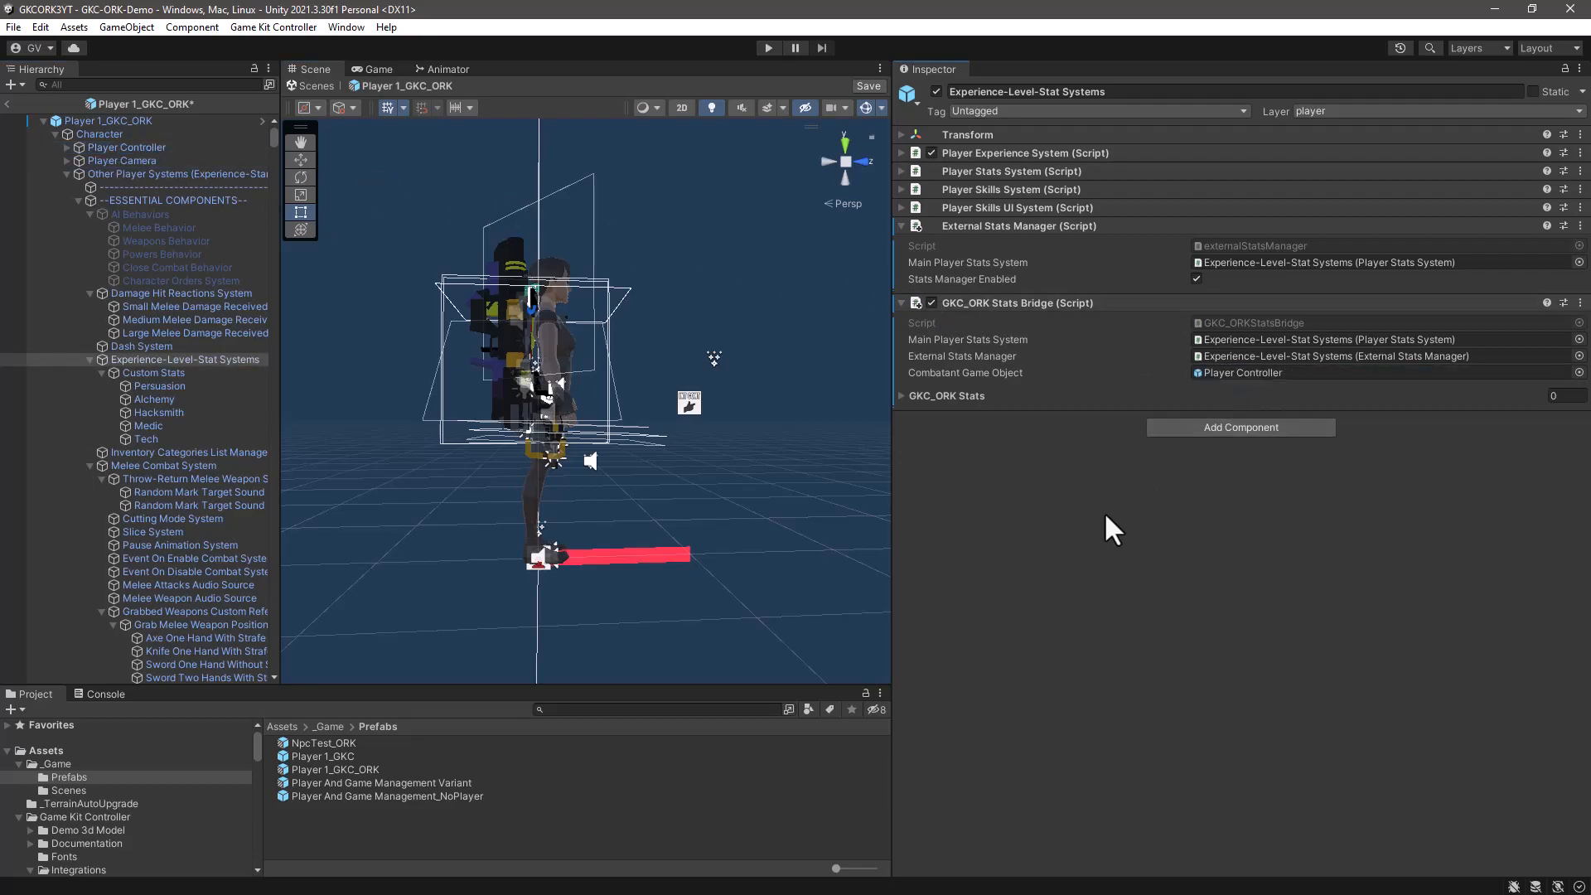
- Add a first GKC_ORK Stats entry with transfer mode ORK to GKC, linking GKC Current Health to ORK HP
{"action": "left_click", "coordinate": [900, 396]}
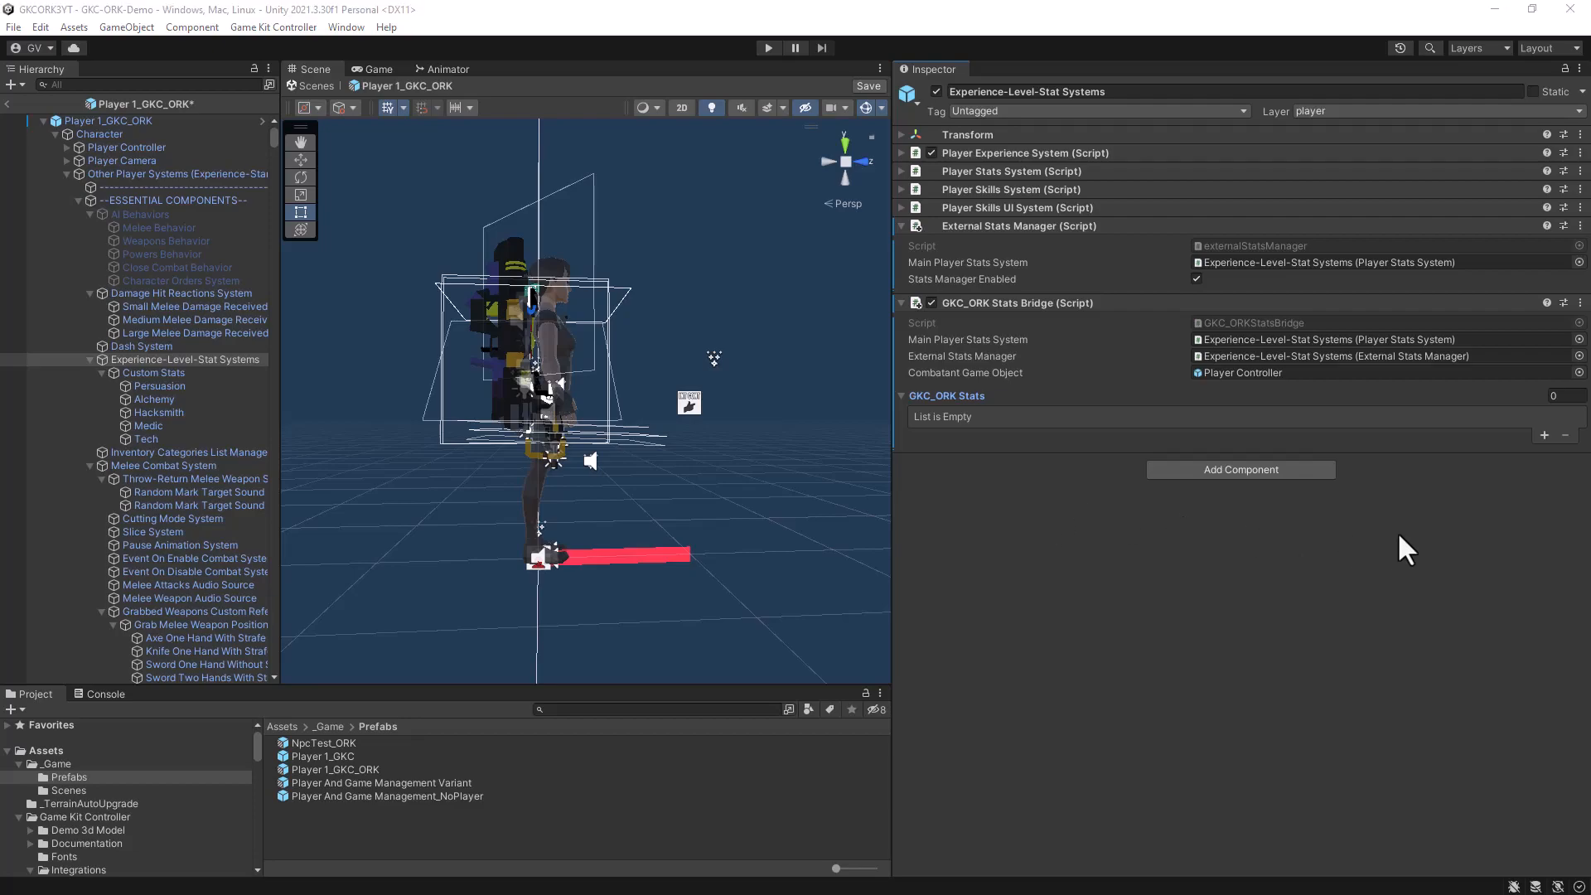
{"action": "left_click", "coordinate": [1542, 432]}
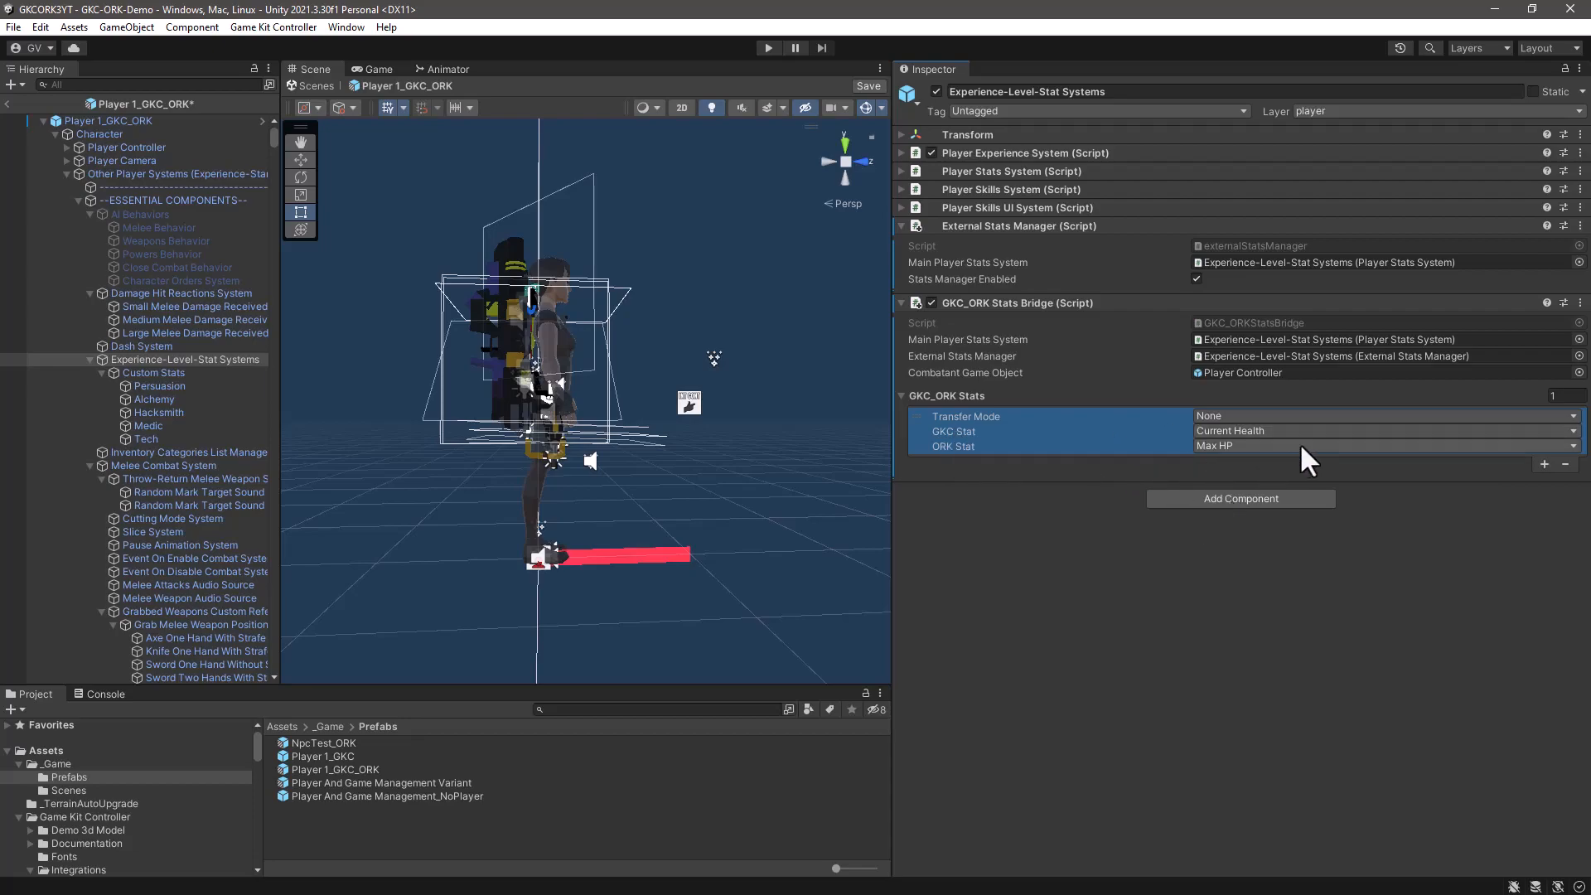
{"action": "left_click", "coordinate": [1313, 414]}
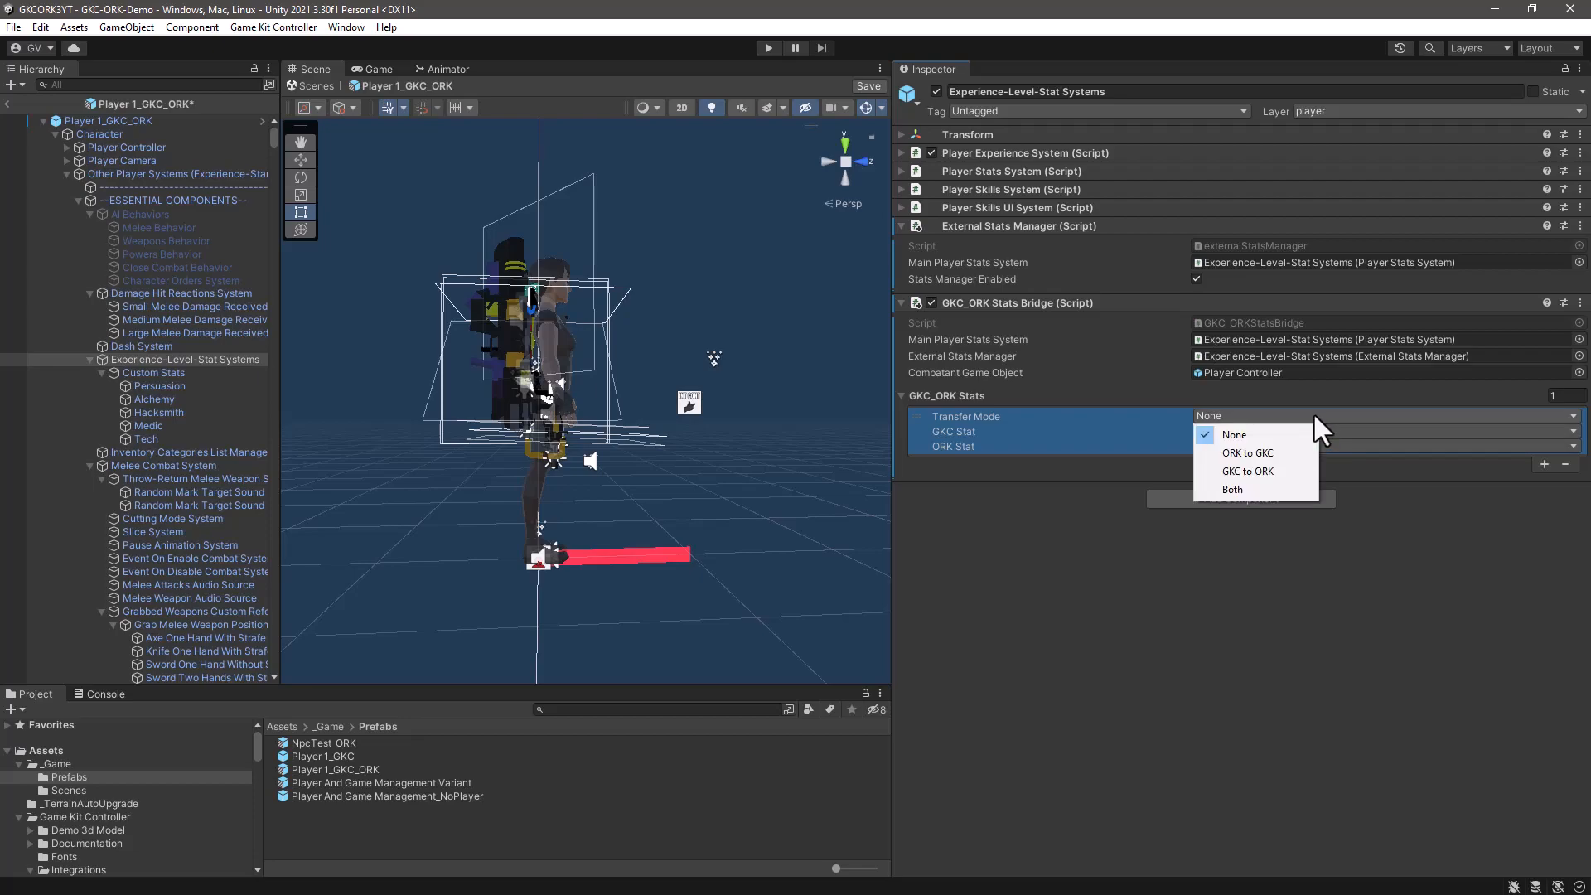
{"action": "left_click", "coordinate": [1245, 453]}
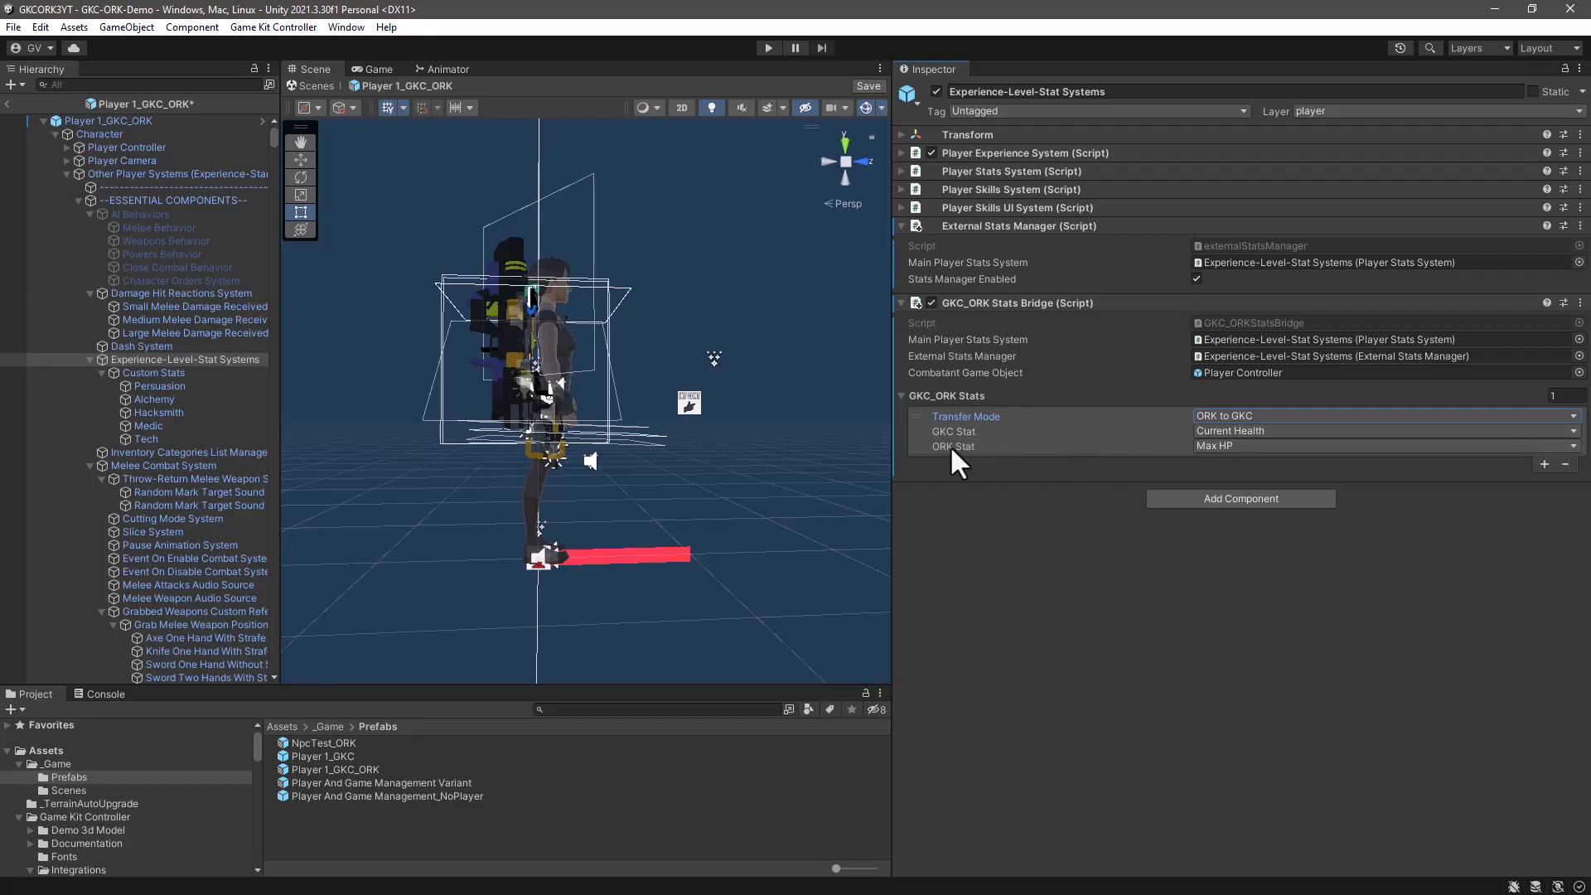
{"action": "left_click", "coordinate": [1230, 445]}
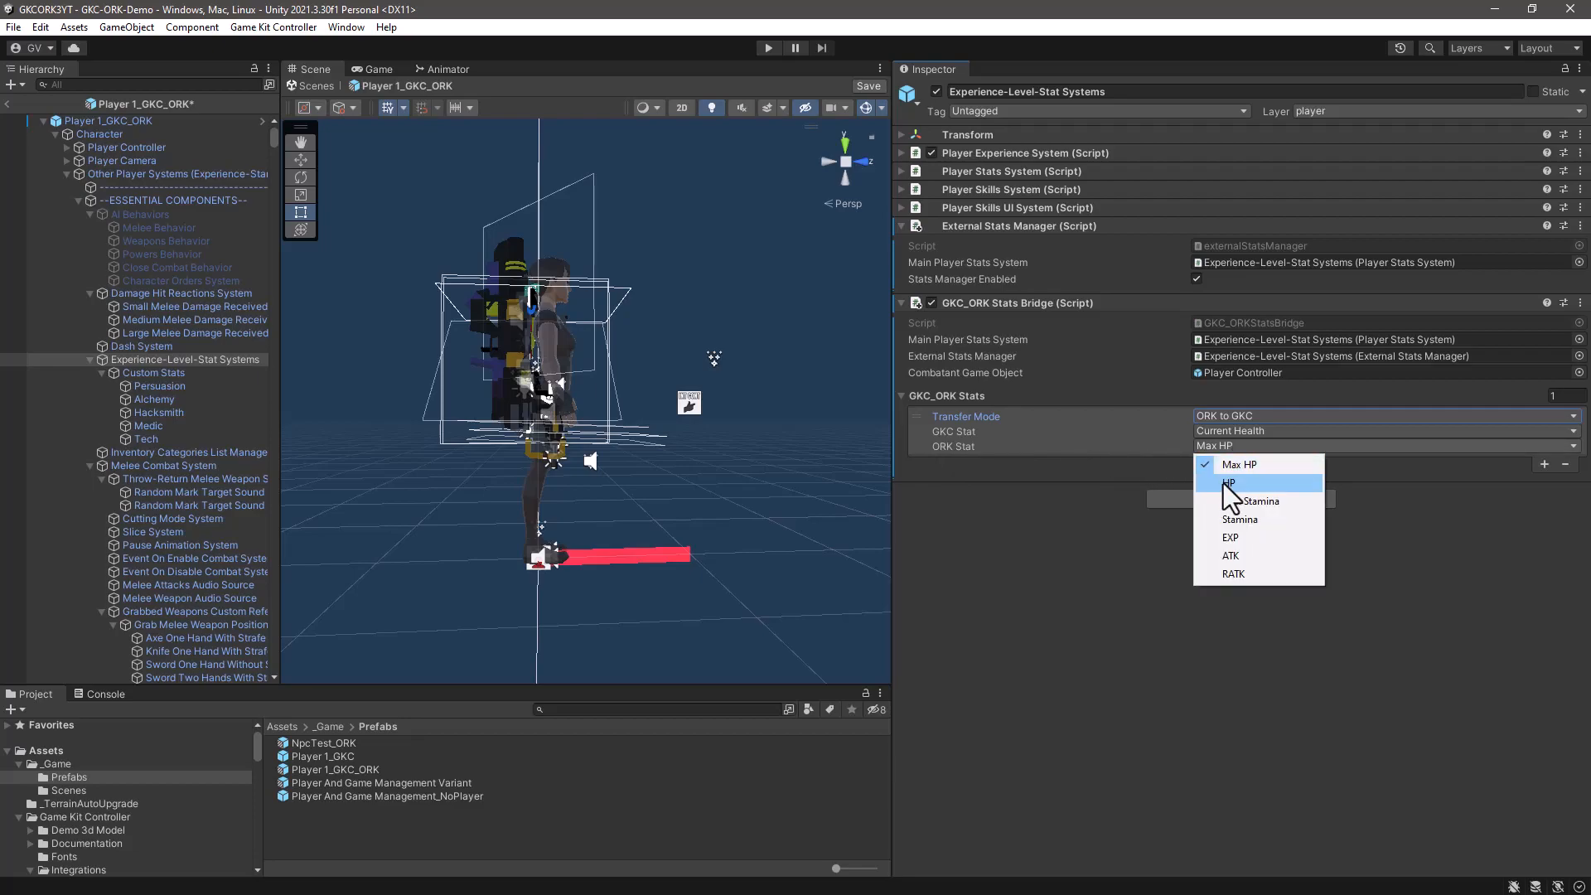
{"action": "left_click", "coordinate": [1228, 483]}
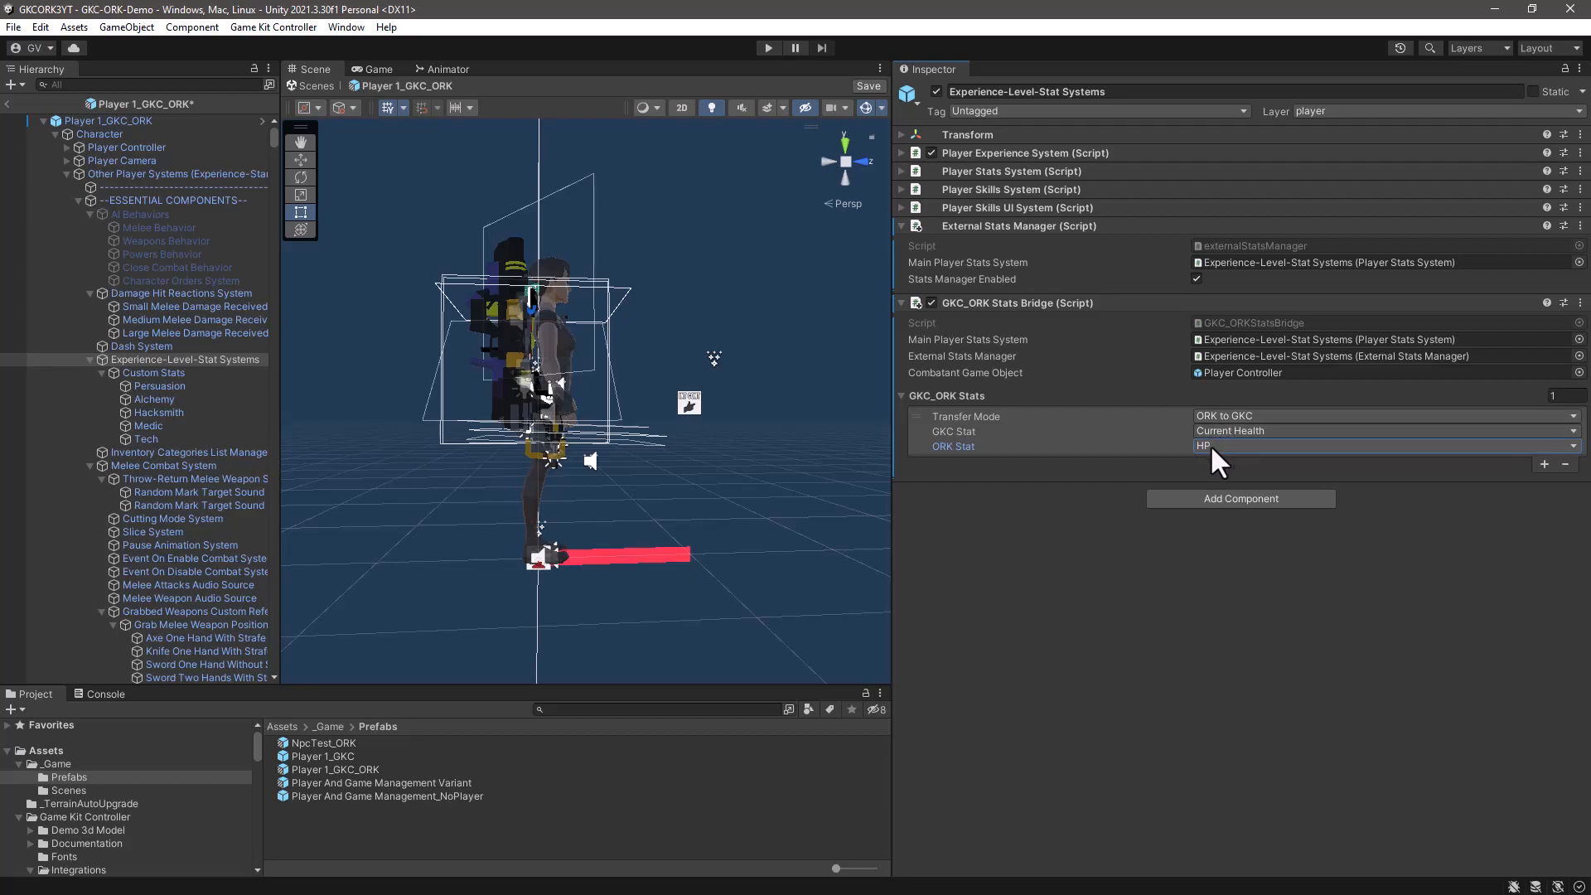
- Open the Makinom editor, examine the list of defined status values, and close the editor
{"action": "left_click", "coordinate": [343, 26]}
{"action": "mouse_move", "coordinate": [377, 296]}
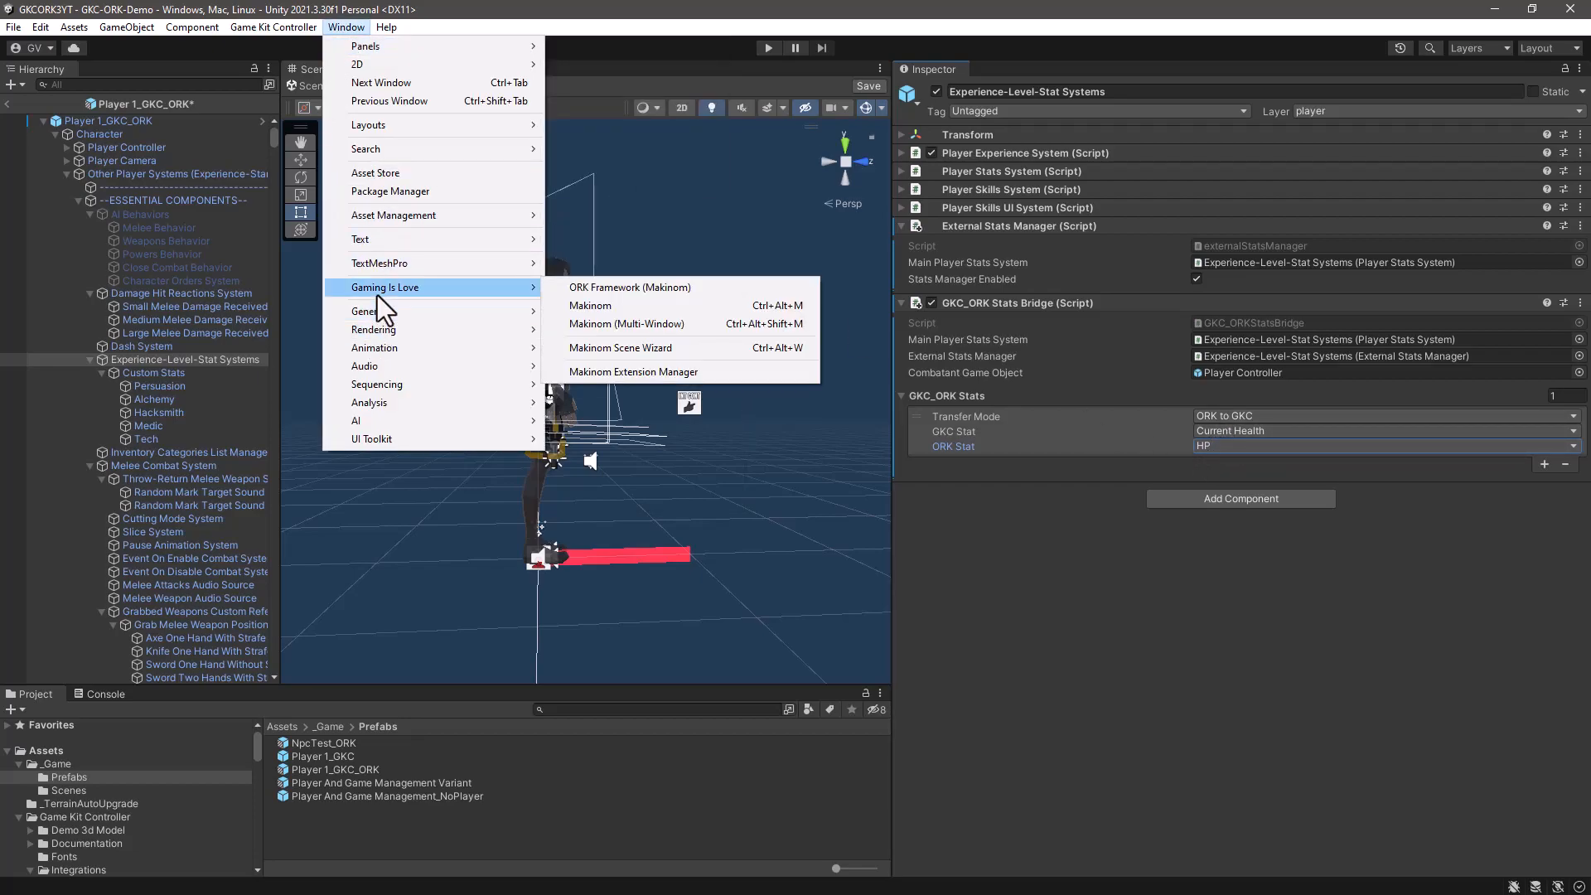
{"action": "left_click", "coordinate": [587, 305]}
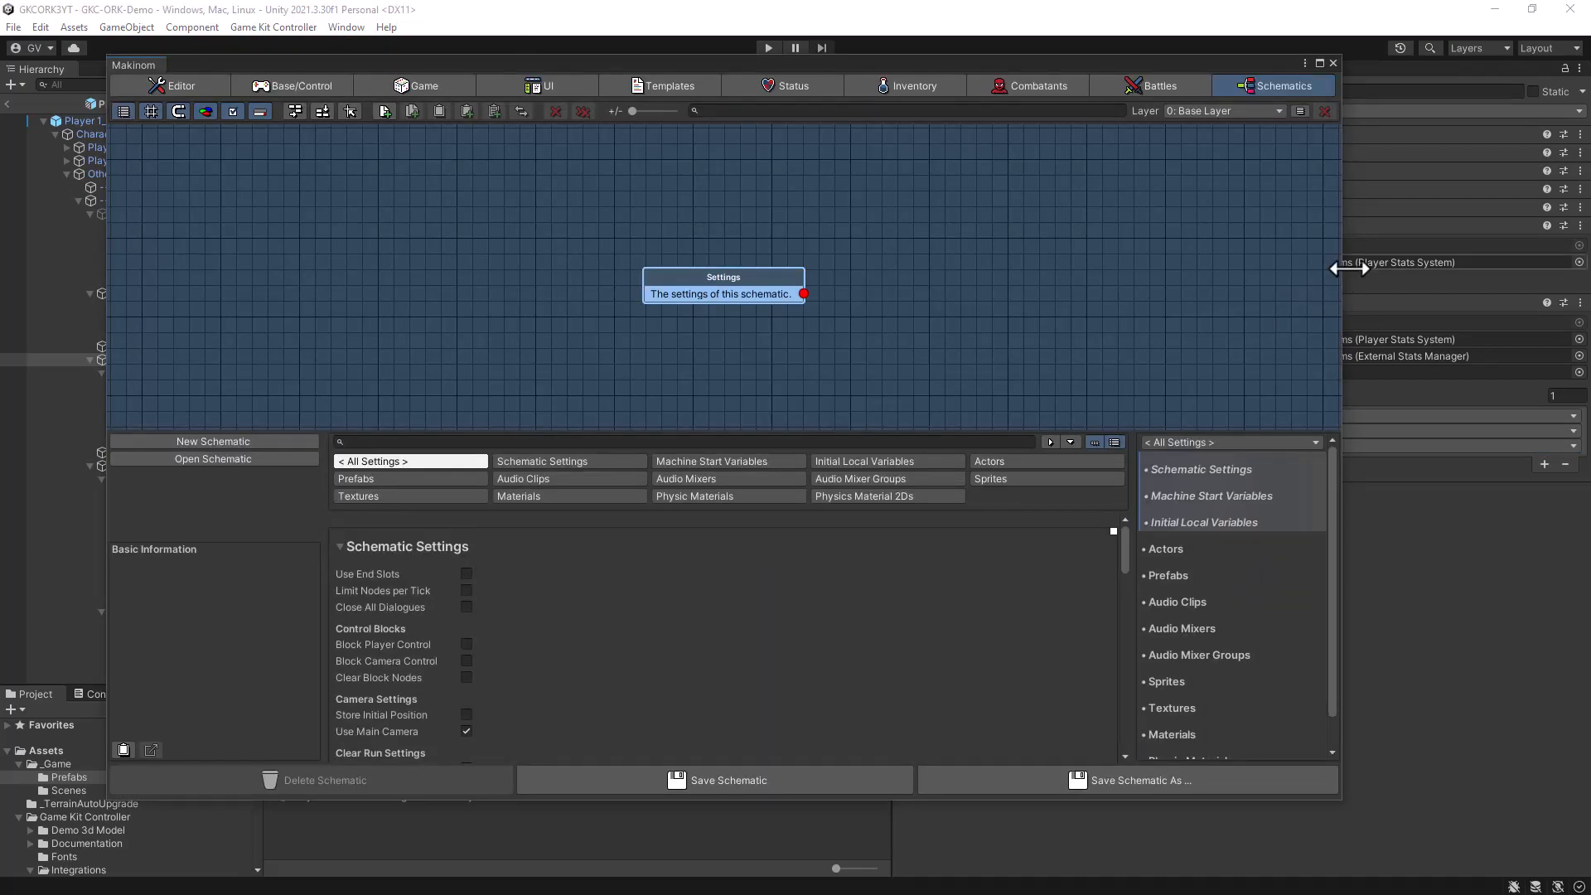
{"action": "left_click_drag", "start_coordinate": [1340, 286], "coordinate": [966, 286]}
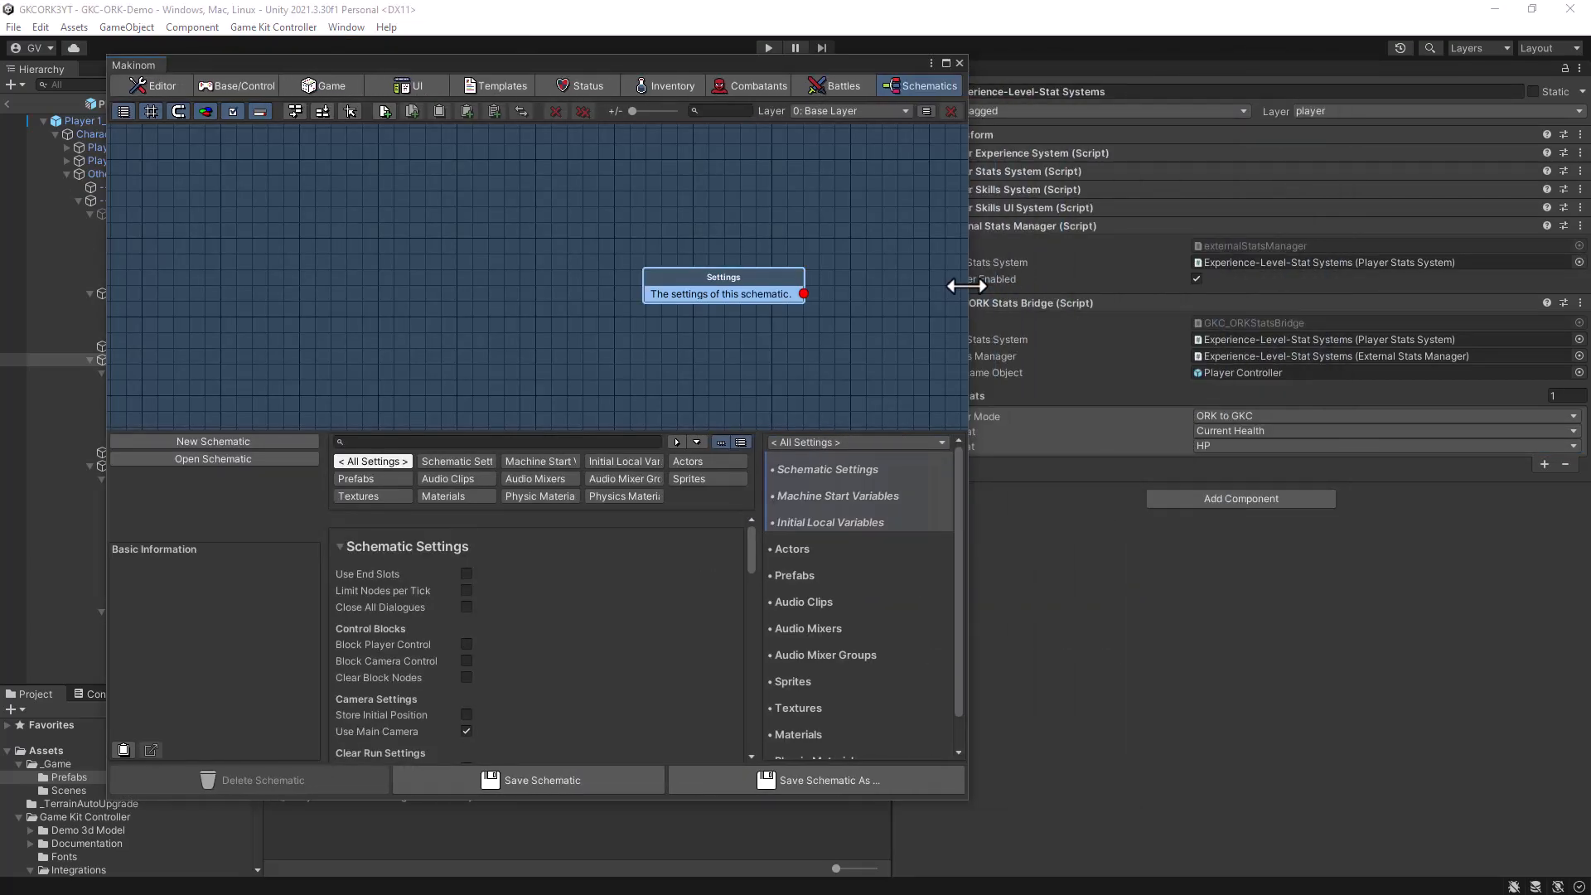
{"action": "left_click", "coordinate": [580, 85]}
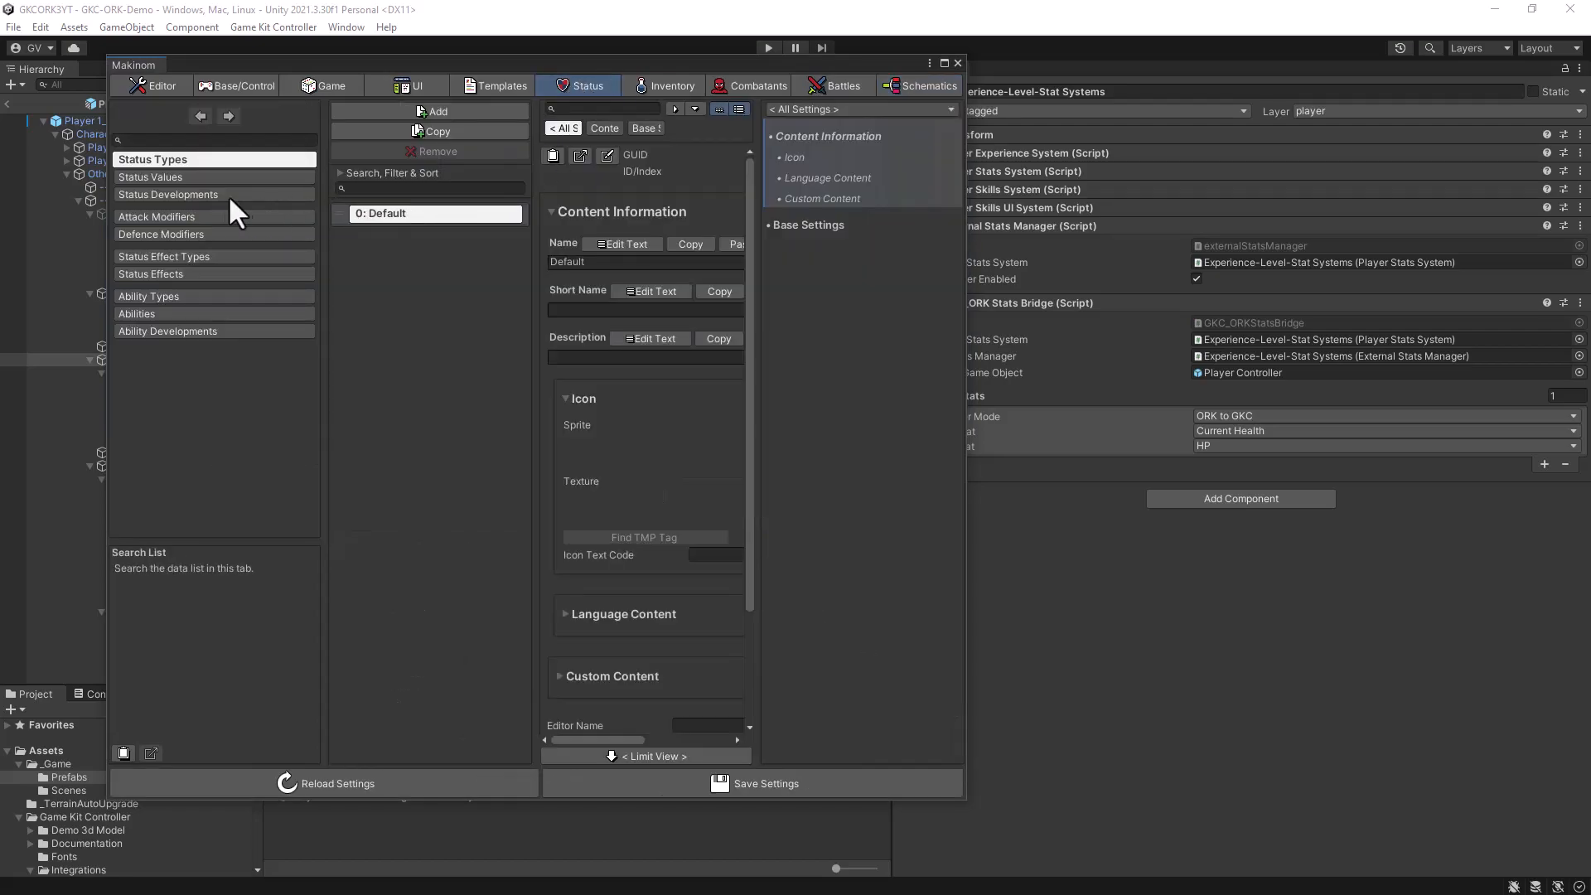
{"action": "left_click", "coordinate": [177, 175]}
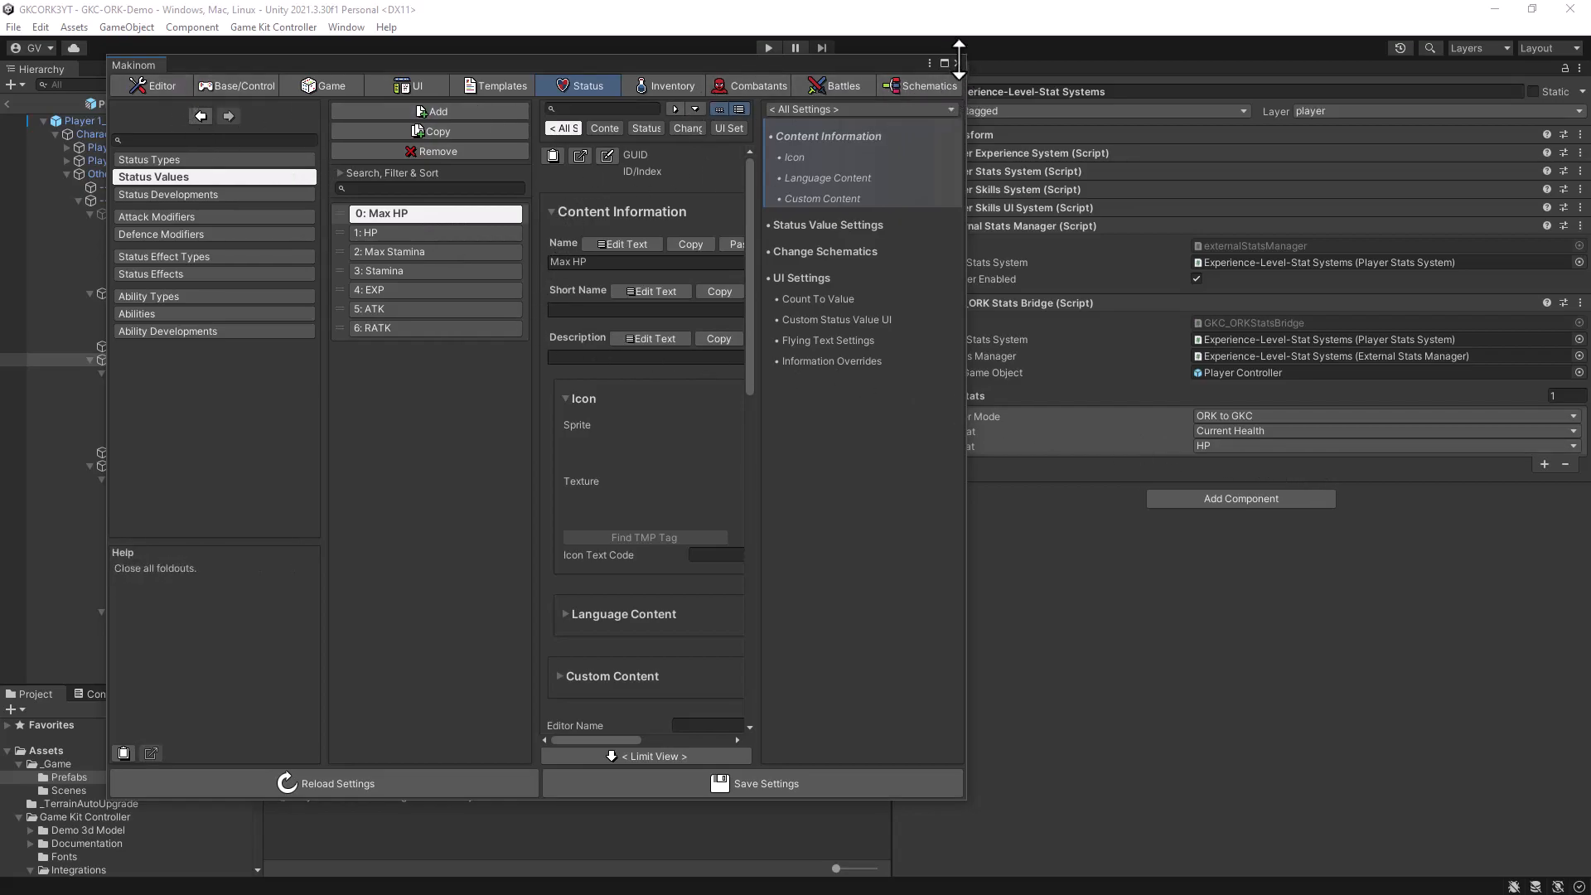
{"action": "left_click", "coordinate": [1085, 566]}
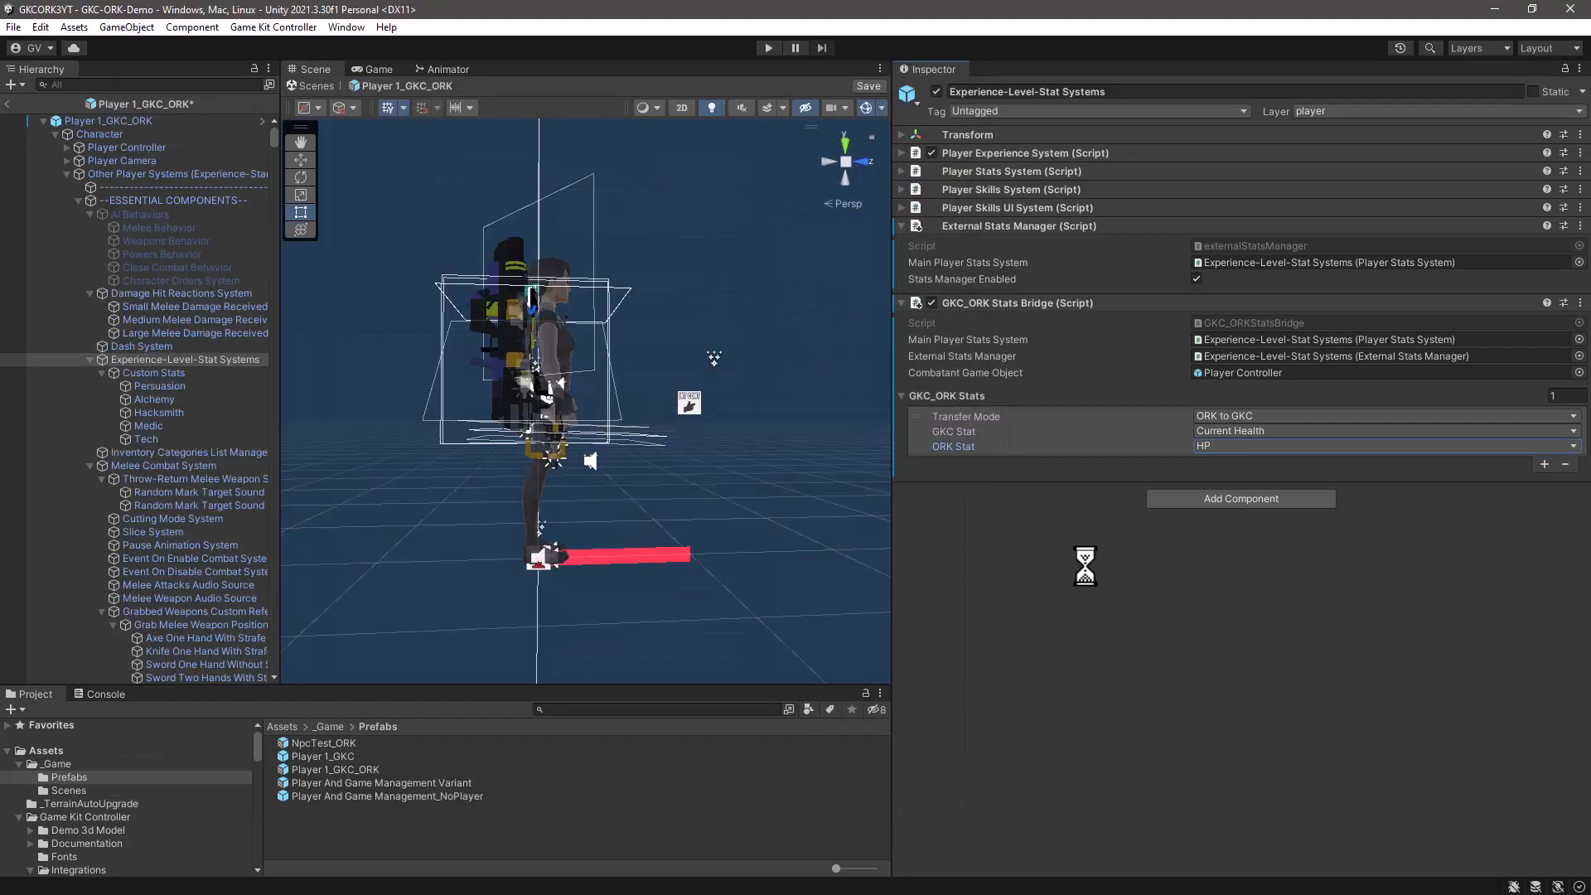
- Add a second GKC_ORK Stats entry that links GKC Max Health to ORK Max HP
{"action": "left_click", "coordinate": [1543, 464]}
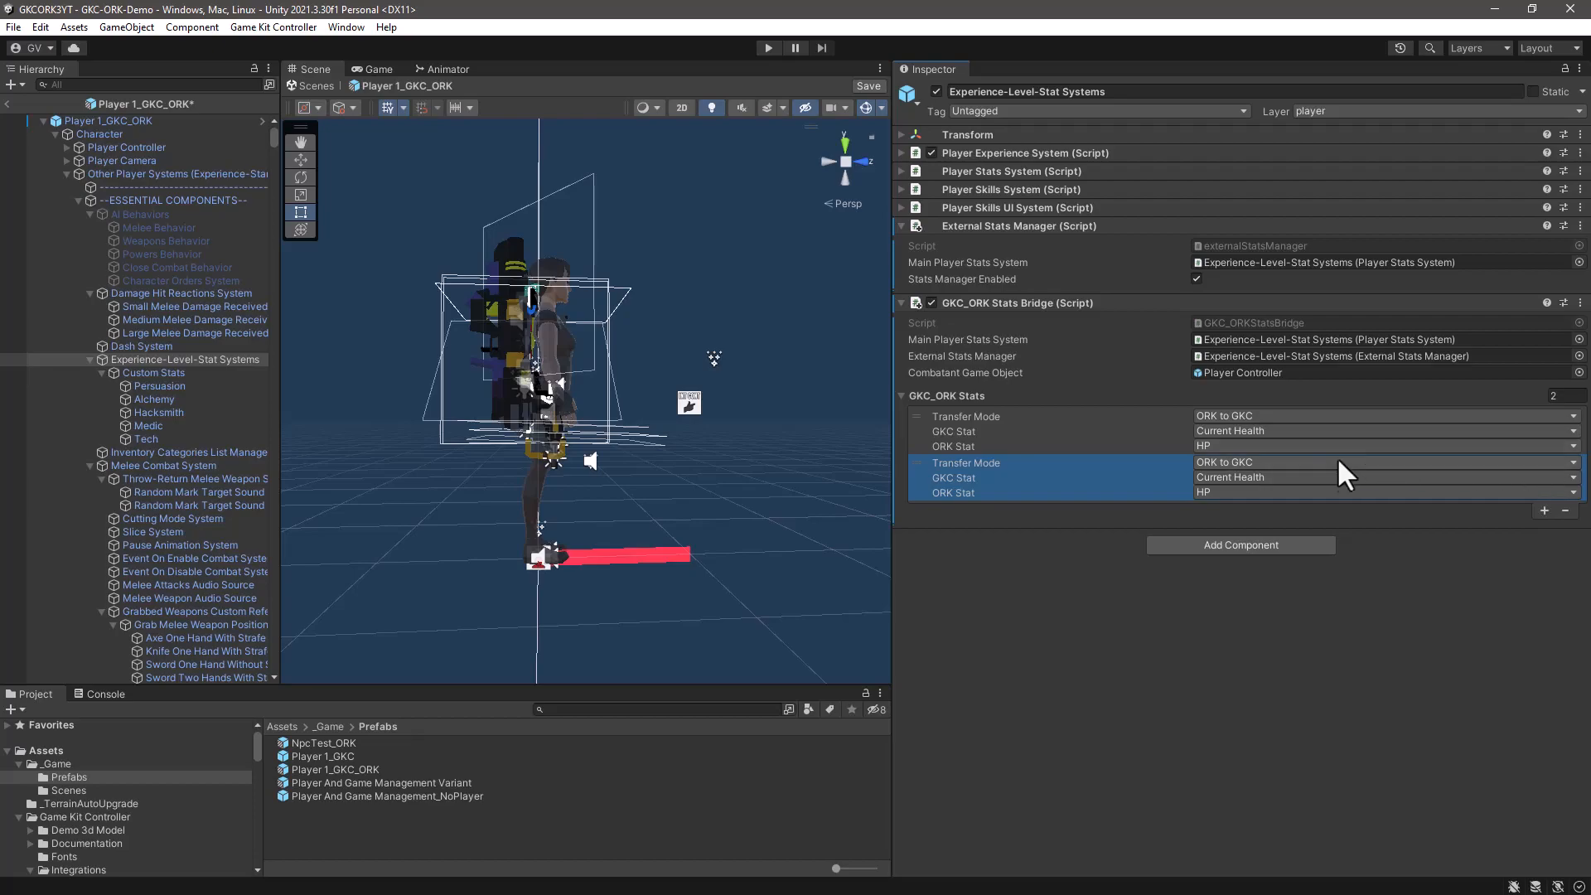
{"action": "left_click", "coordinate": [1265, 478]}
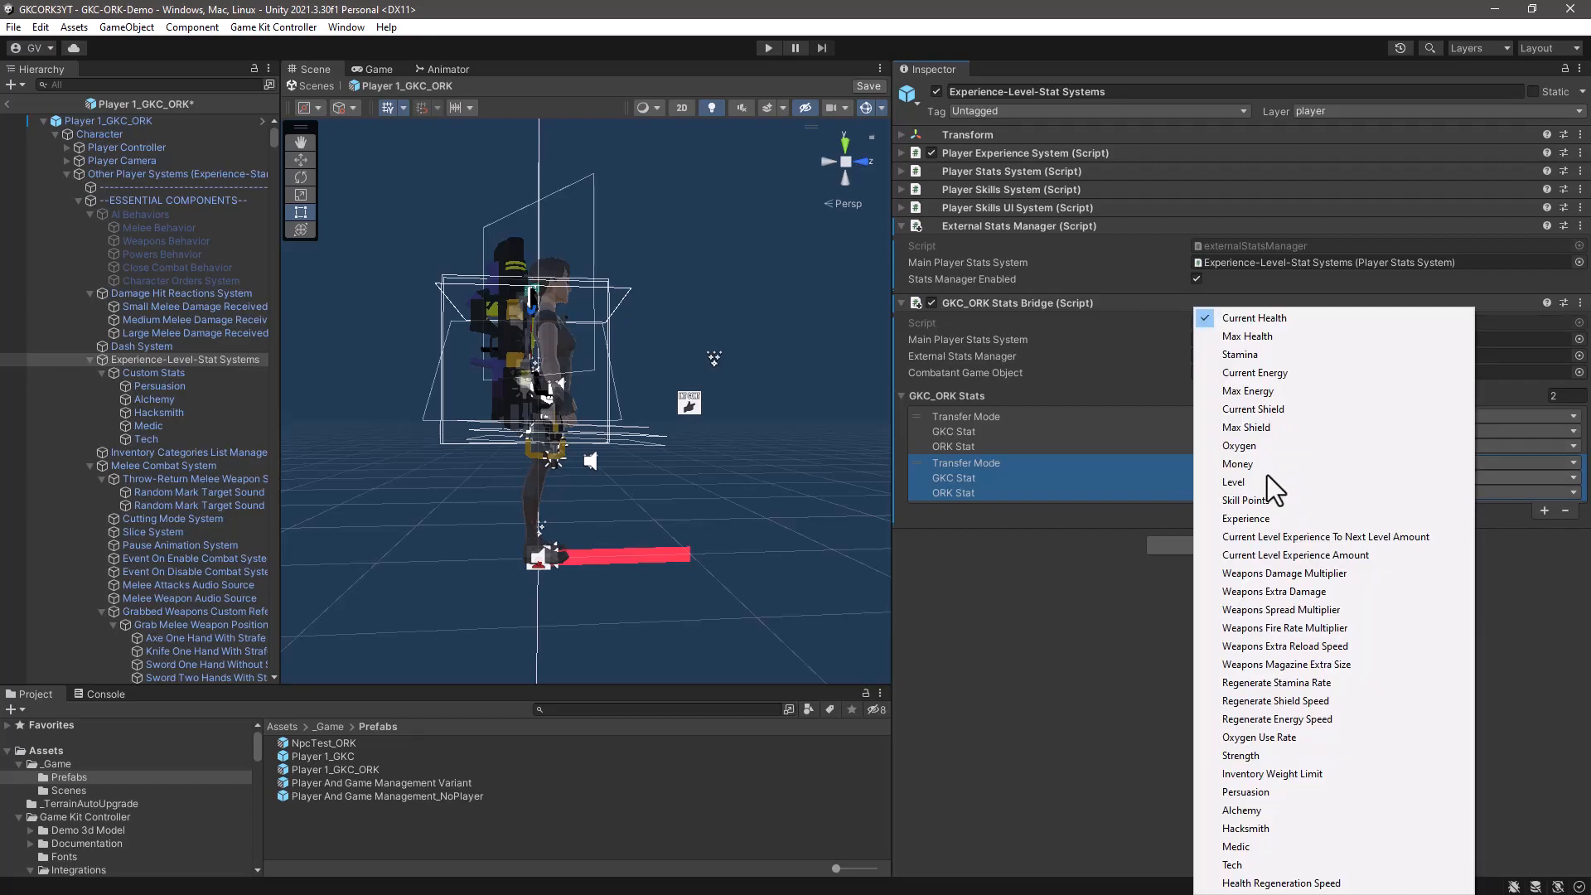
{"action": "left_click", "coordinate": [1245, 336]}
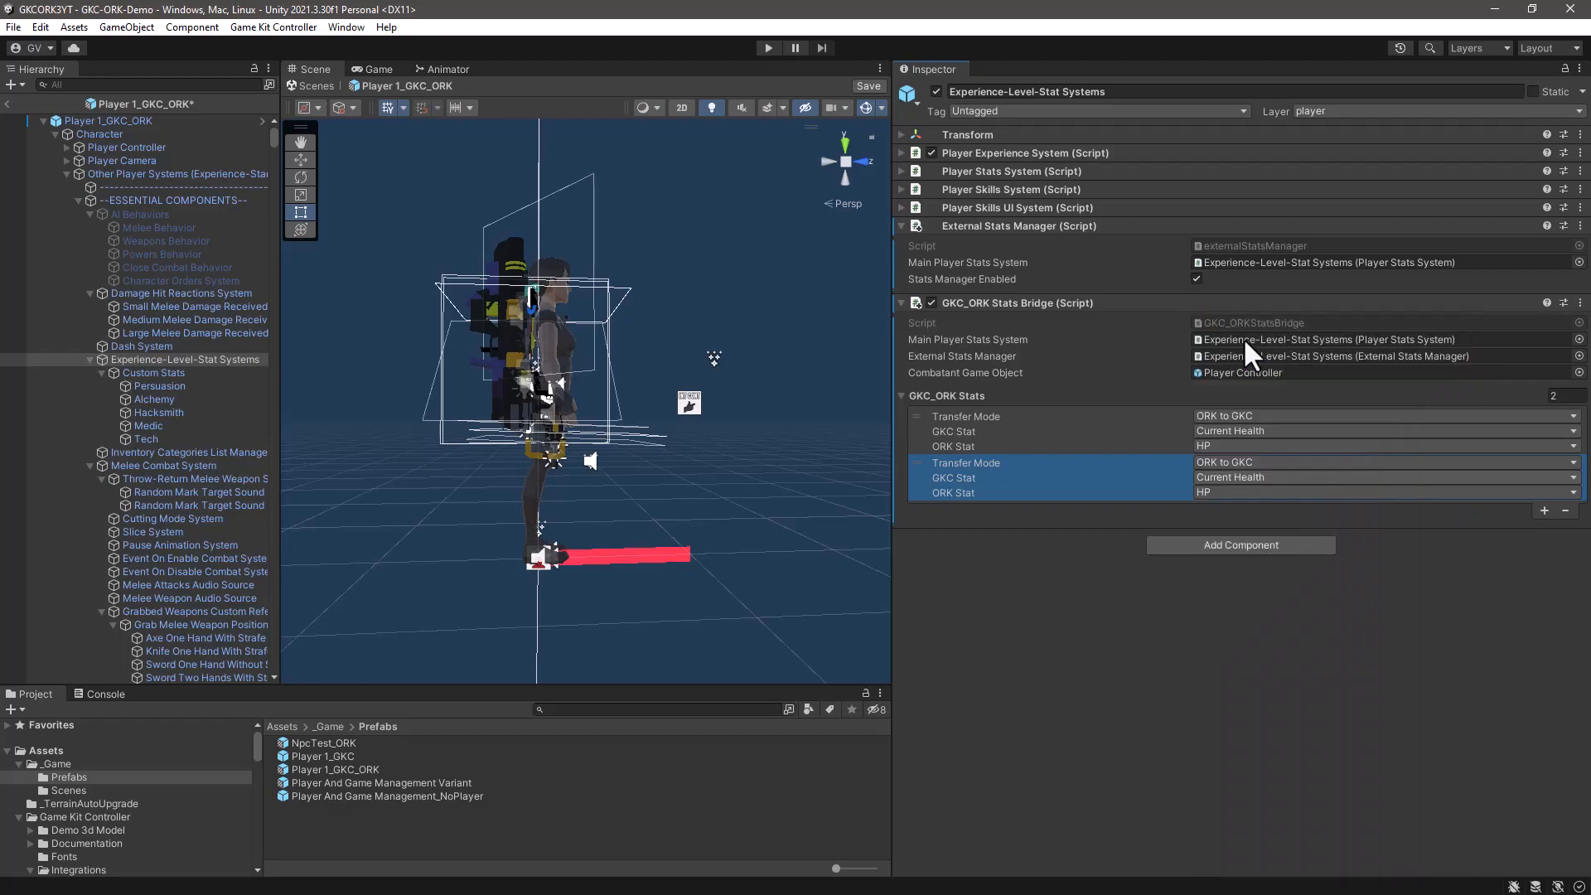
{"action": "left_click", "coordinate": [1220, 491]}
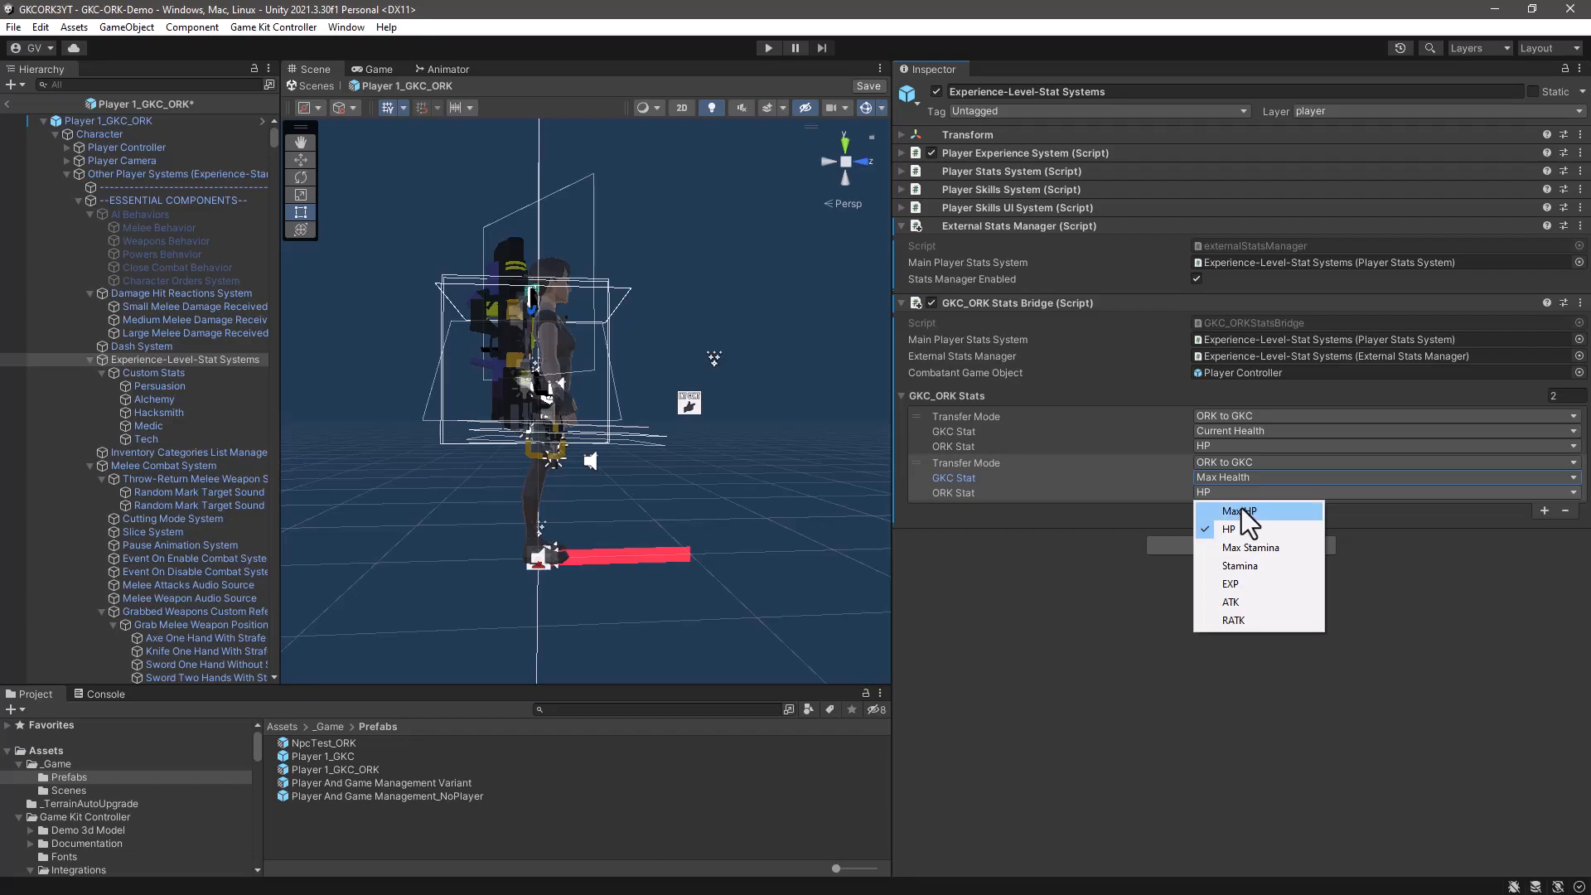
{"action": "left_click", "coordinate": [1241, 511]}
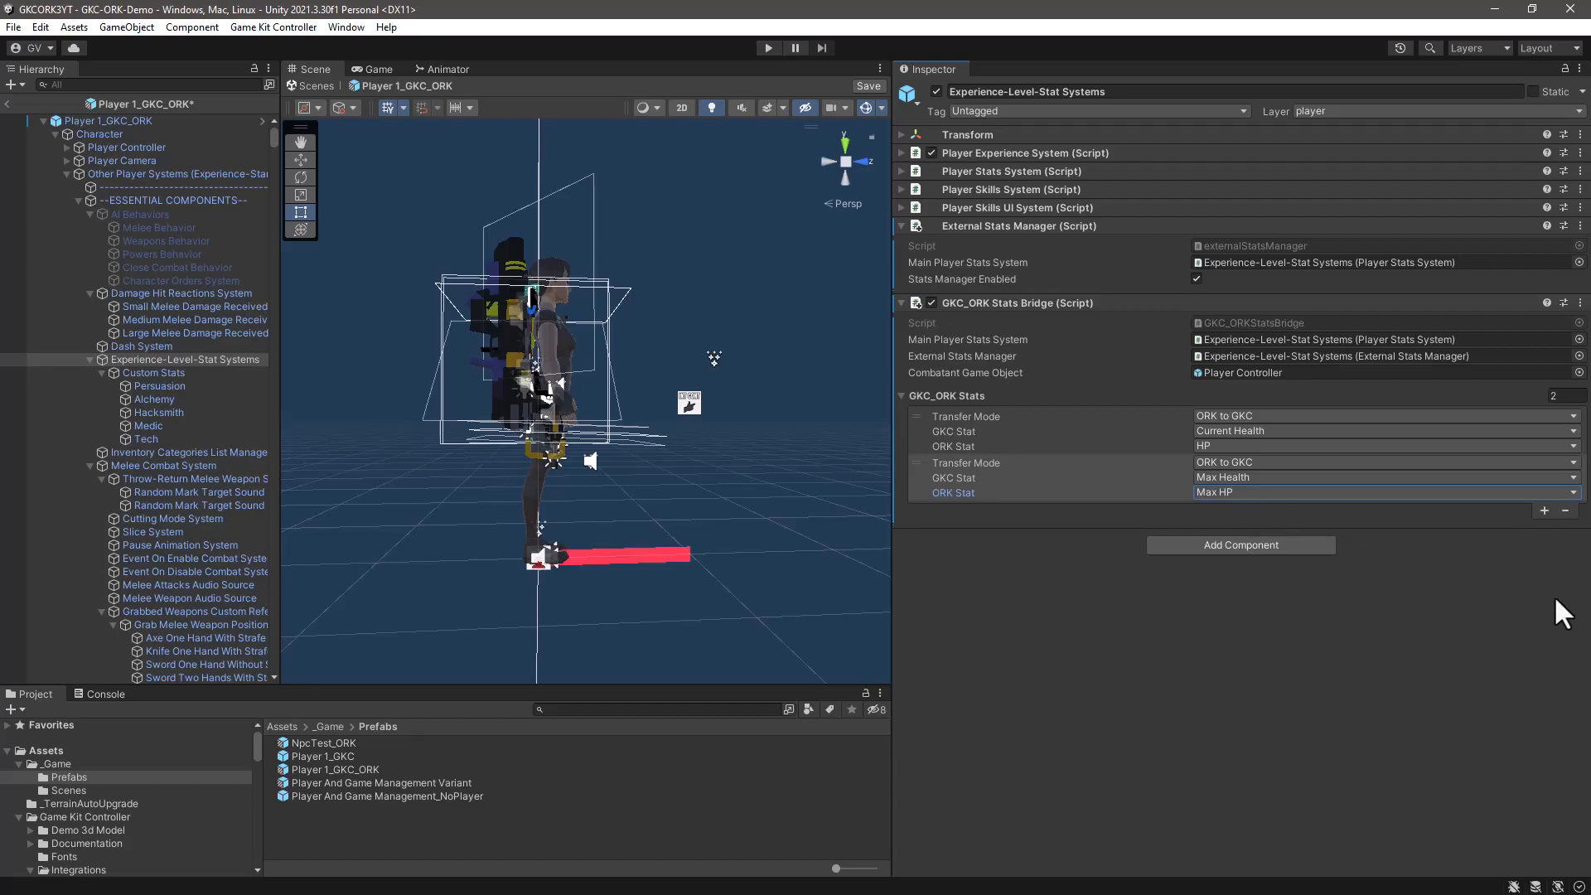
- Add a third GKC_ORK Stats entry that links GKC Stamina to ORK Stamina
{"action": "left_click", "coordinate": [1544, 511]}
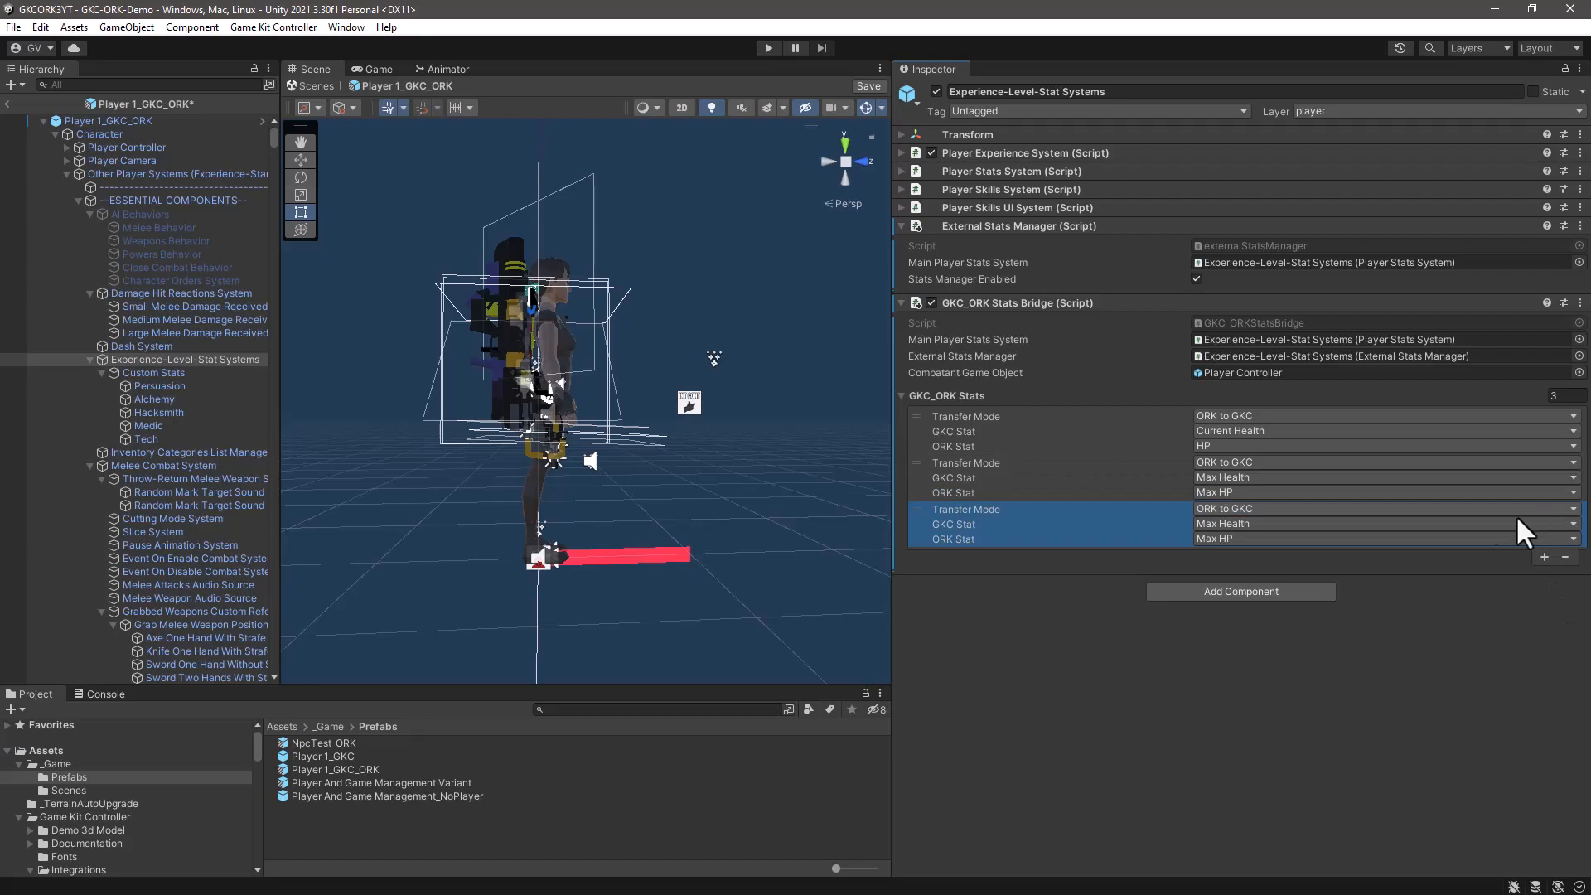
{"action": "left_click", "coordinate": [1236, 524]}
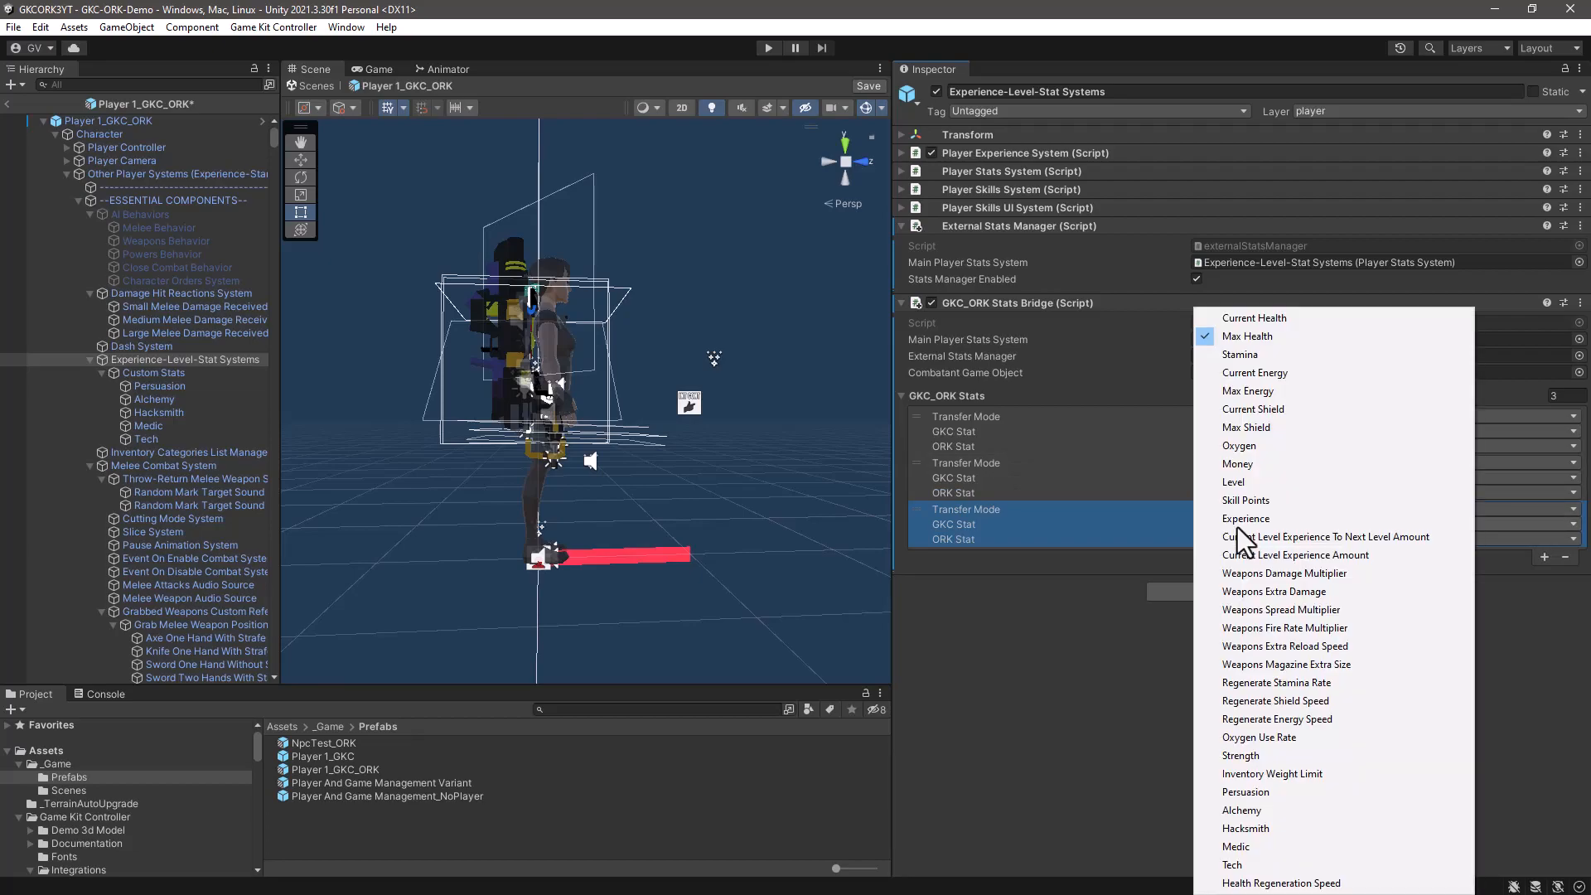
{"action": "left_click", "coordinate": [1235, 354]}
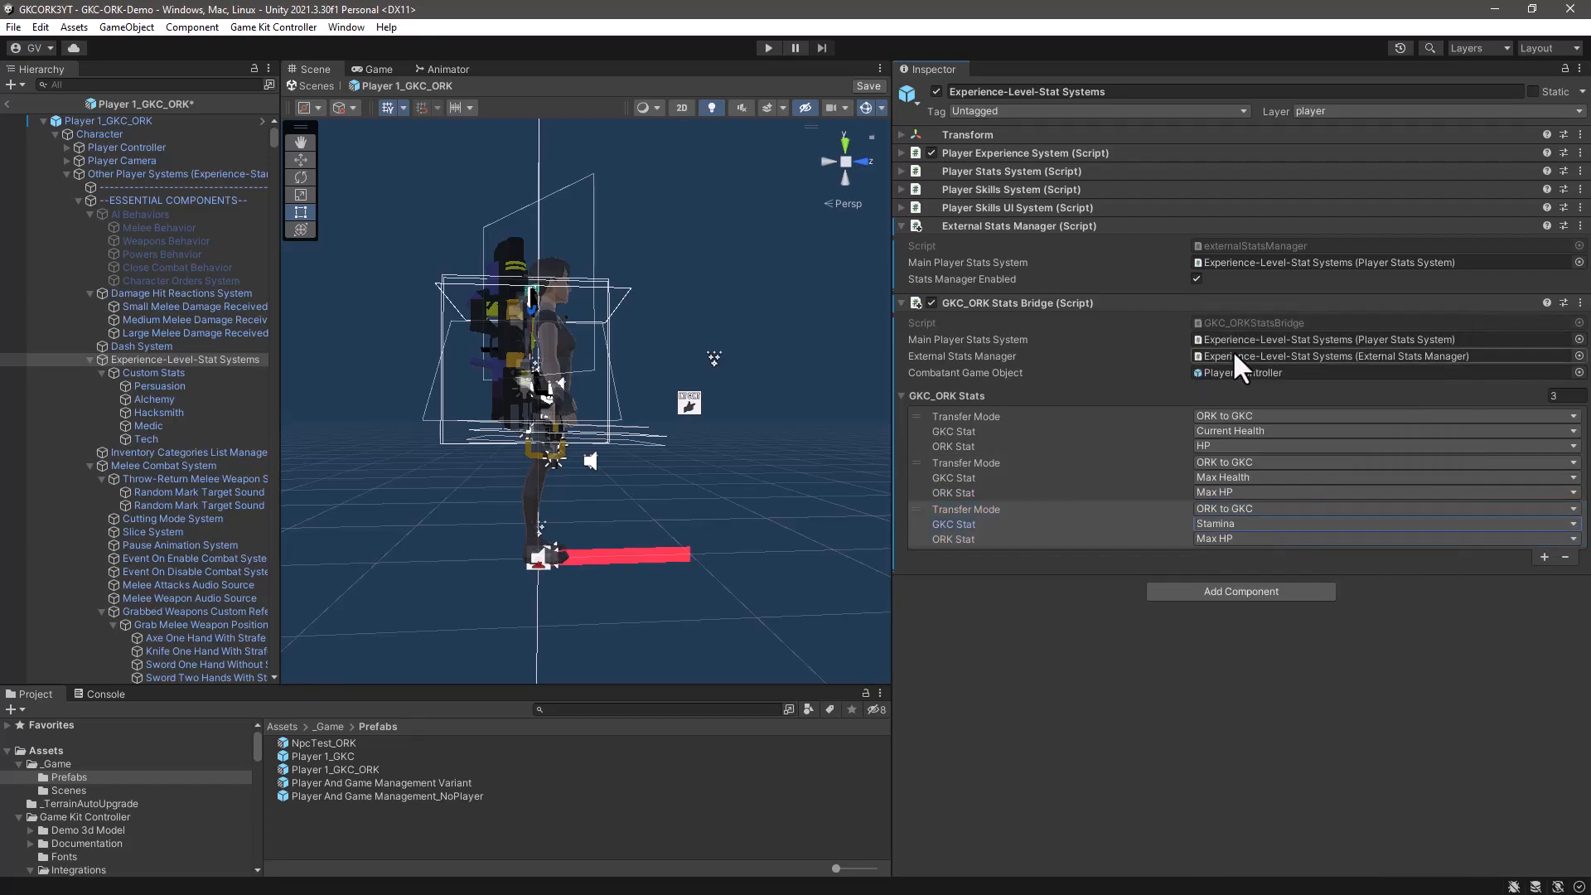
{"action": "left_click", "coordinate": [1218, 538]}
{"action": "left_click", "coordinate": [1225, 613]}
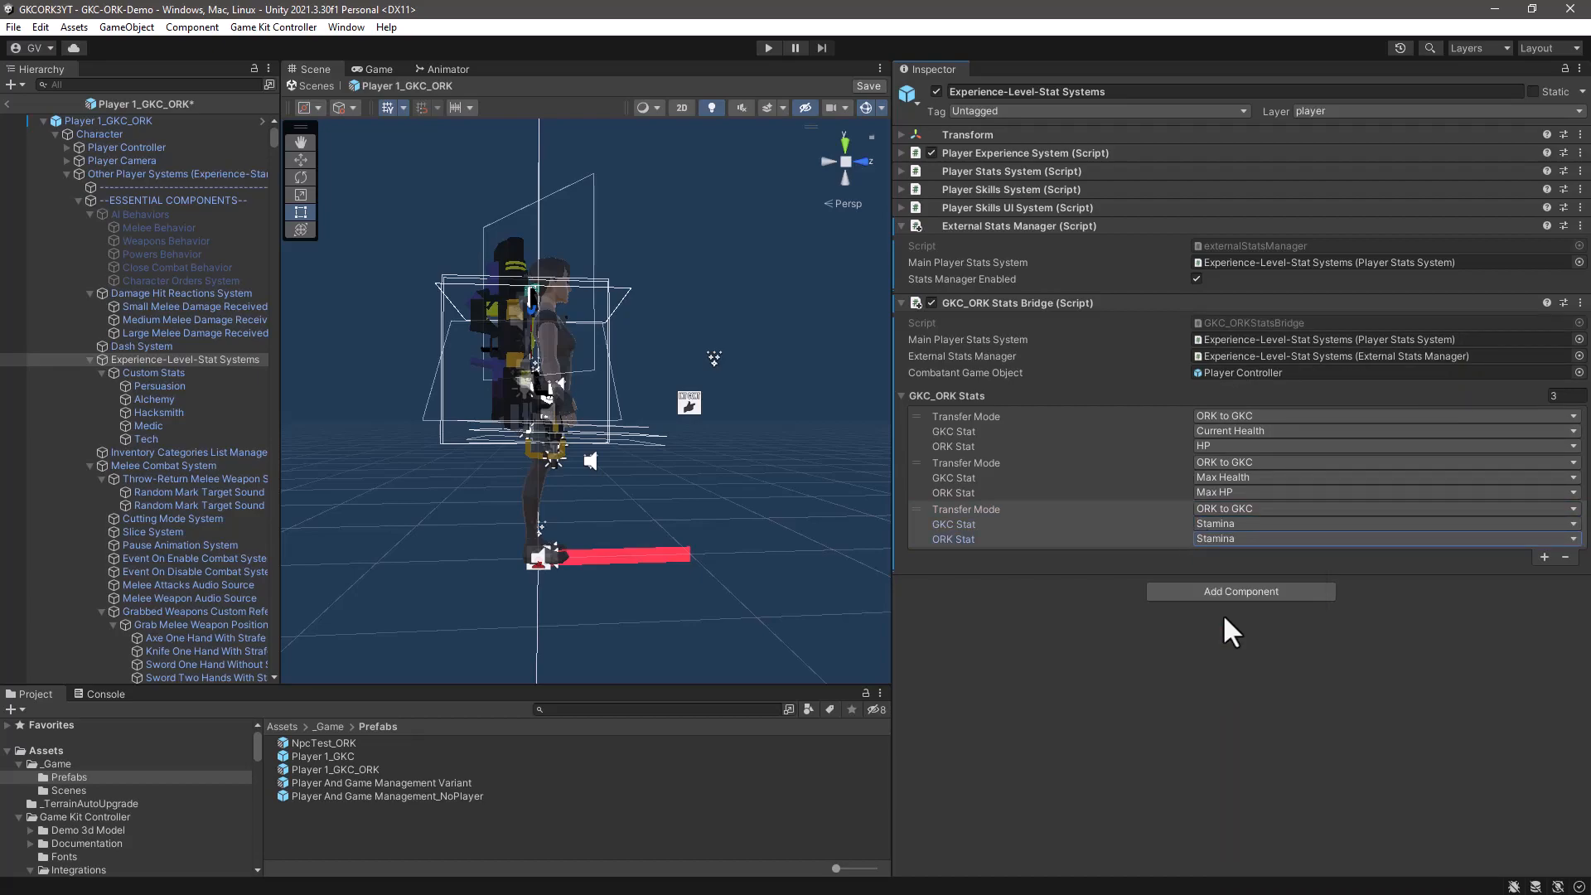
- Add a fourth GKC_ORK Stats entry that links GKC Experience to ORK EXP
{"action": "left_click", "coordinate": [1545, 557]}
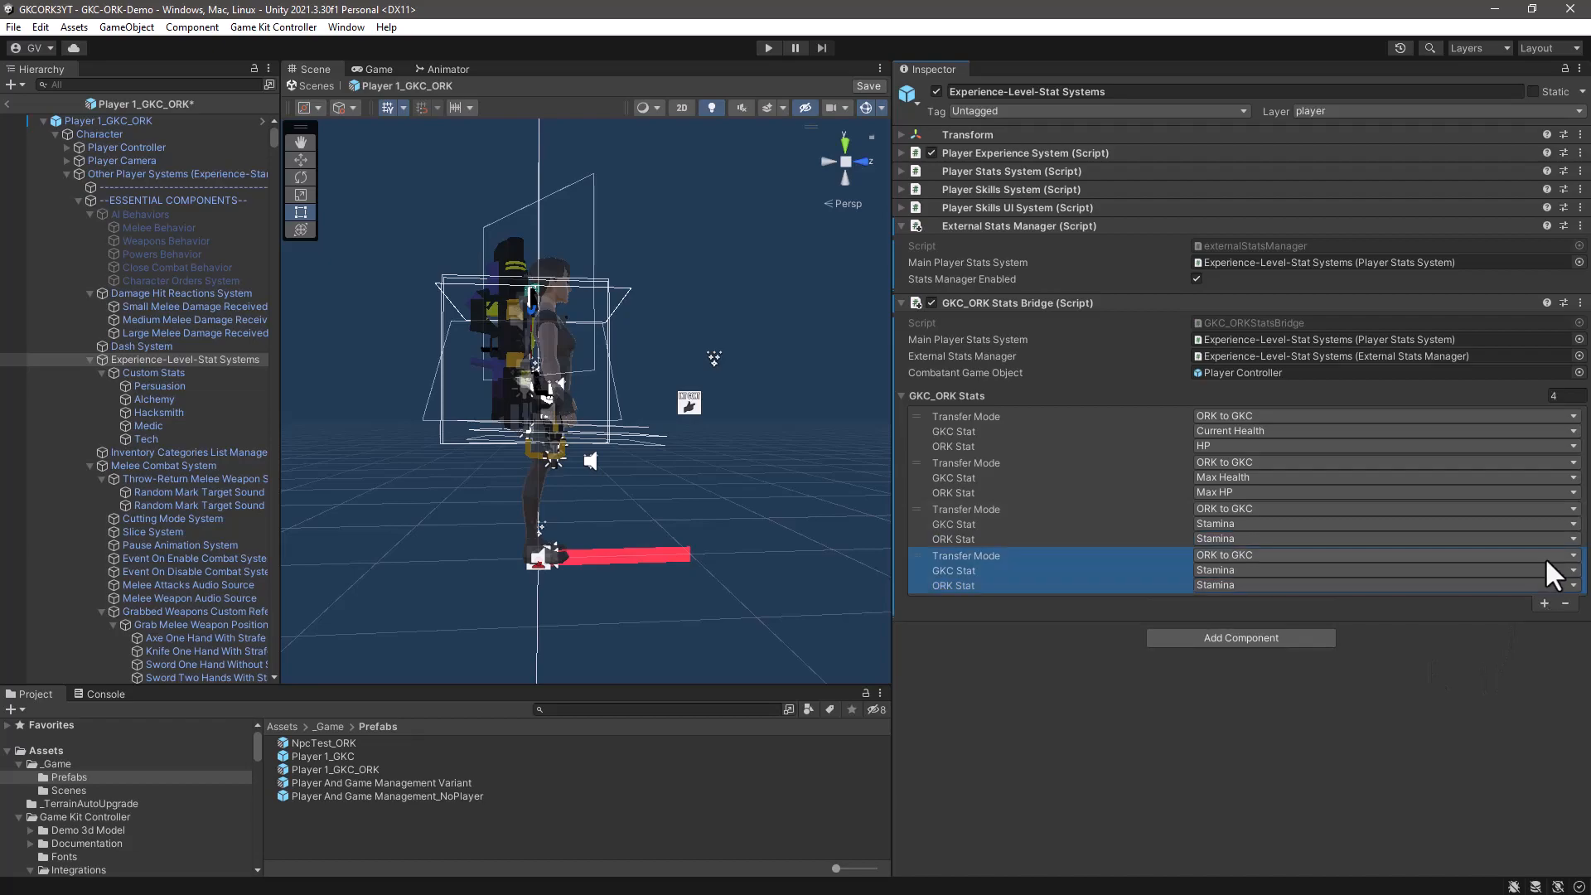
{"action": "left_click", "coordinate": [1240, 570]}
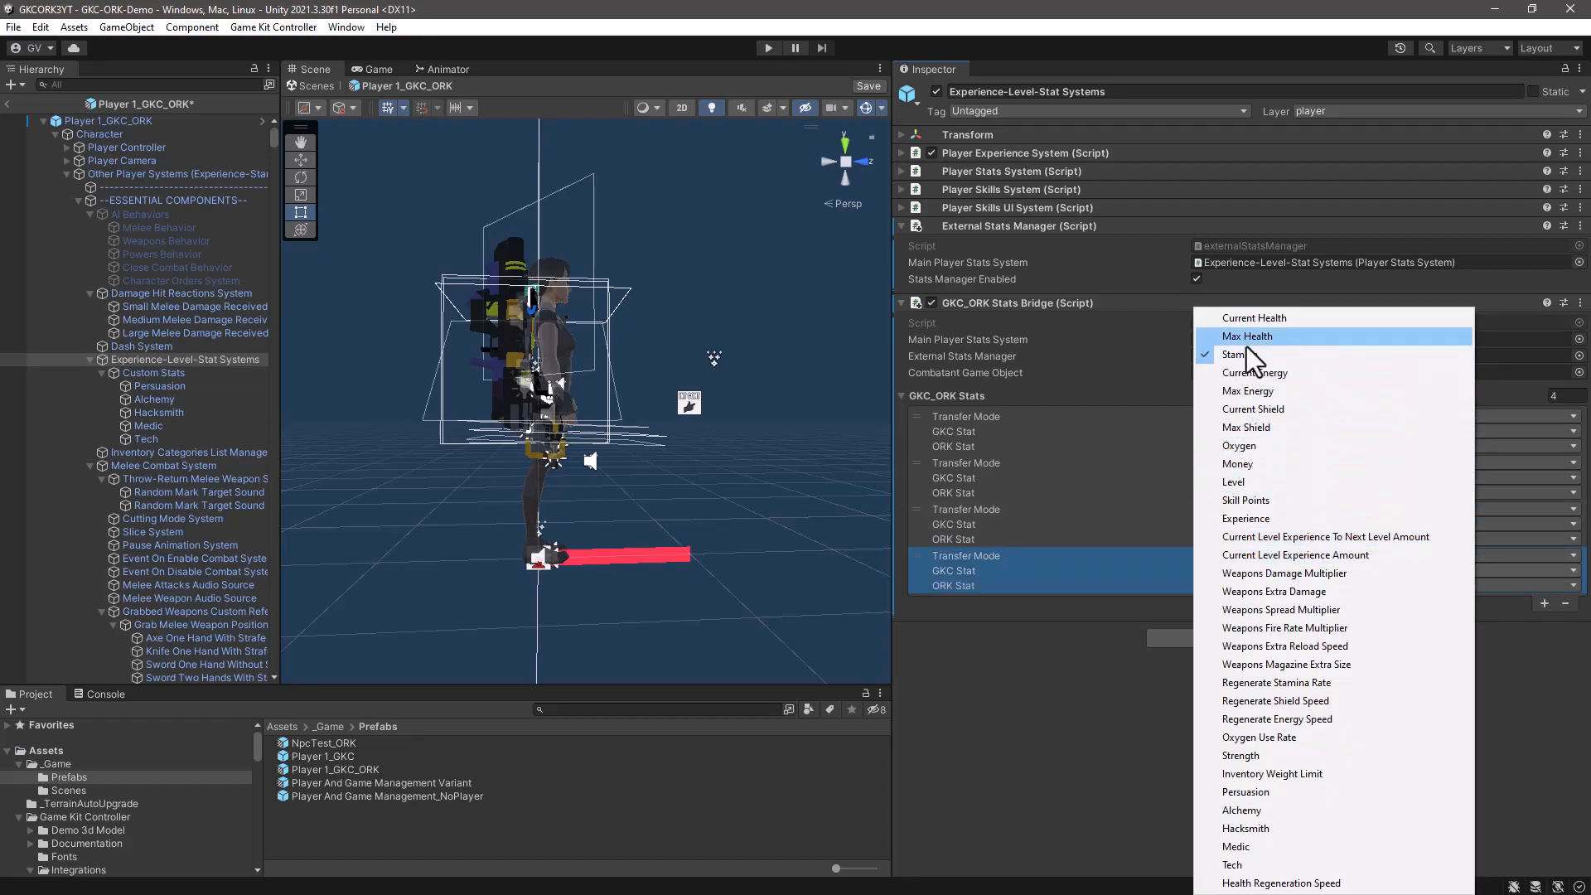
{"action": "left_click", "coordinate": [1230, 519]}
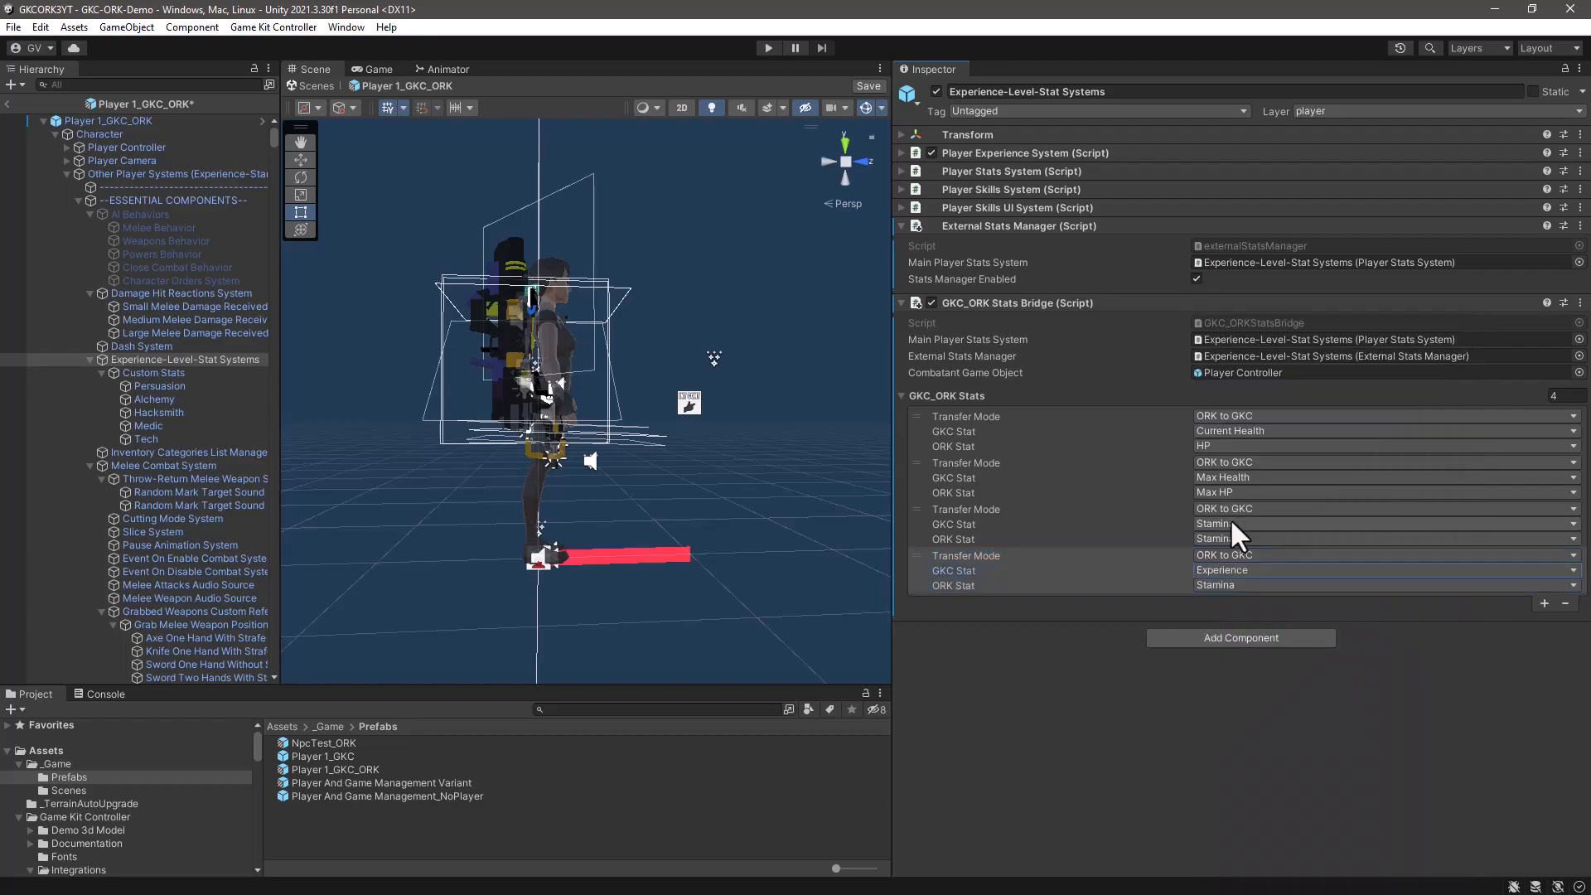
{"action": "left_click", "coordinate": [1247, 585]}
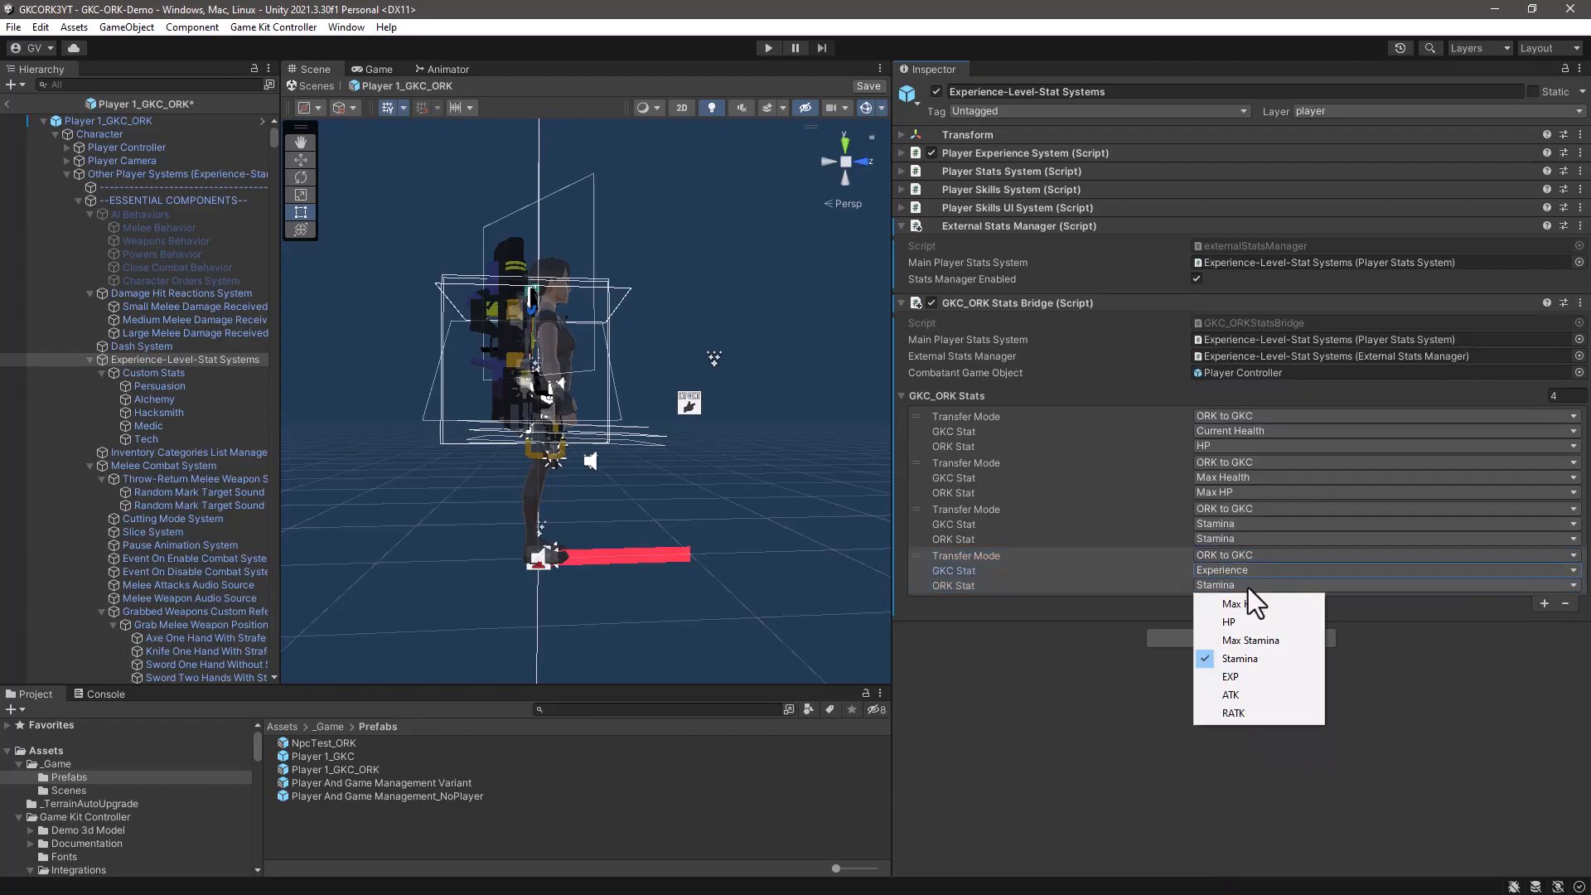
{"action": "left_click", "coordinate": [1224, 677]}
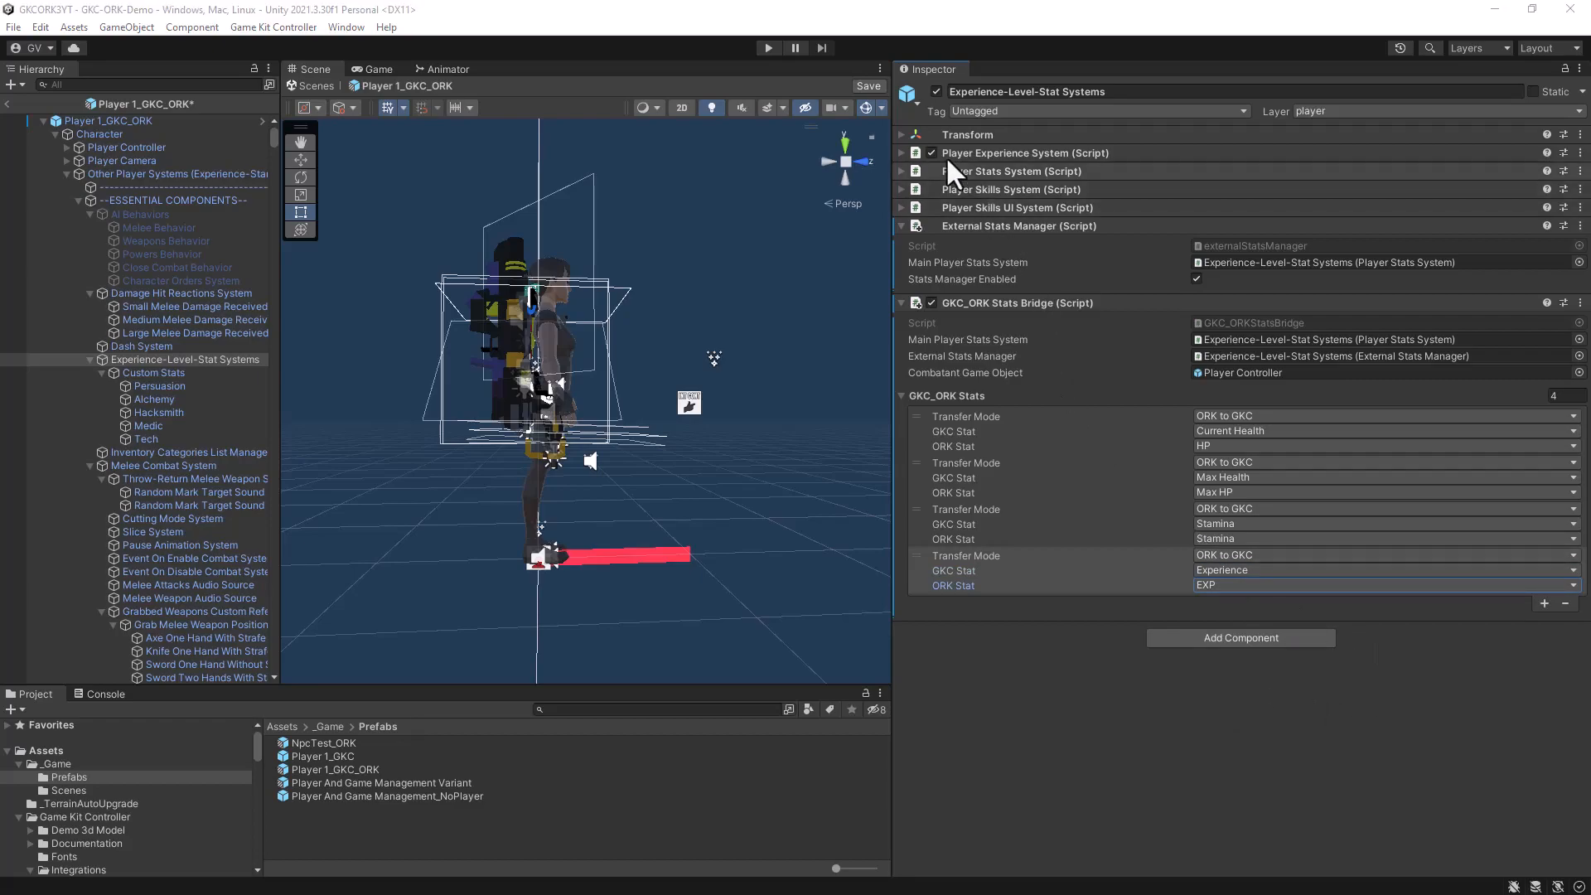
- Save and close the Player 1_GKC_ORK prefab, and enlarge the scene view and the project browser
{"action": "left_click", "coordinate": [870, 85]}
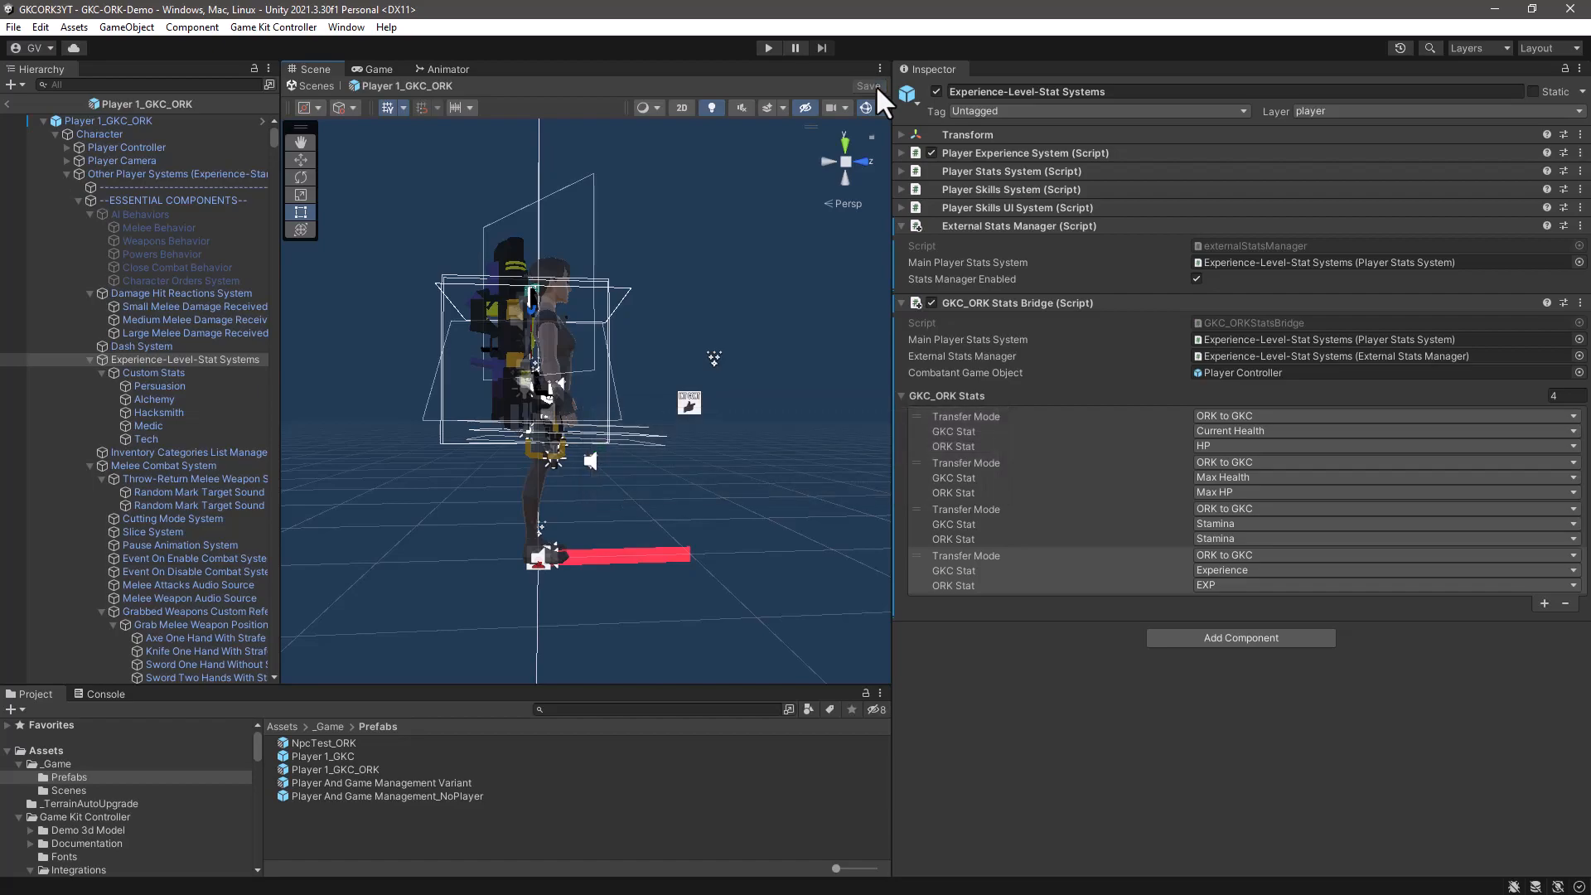
{"action": "left_click", "coordinate": [6, 102]}
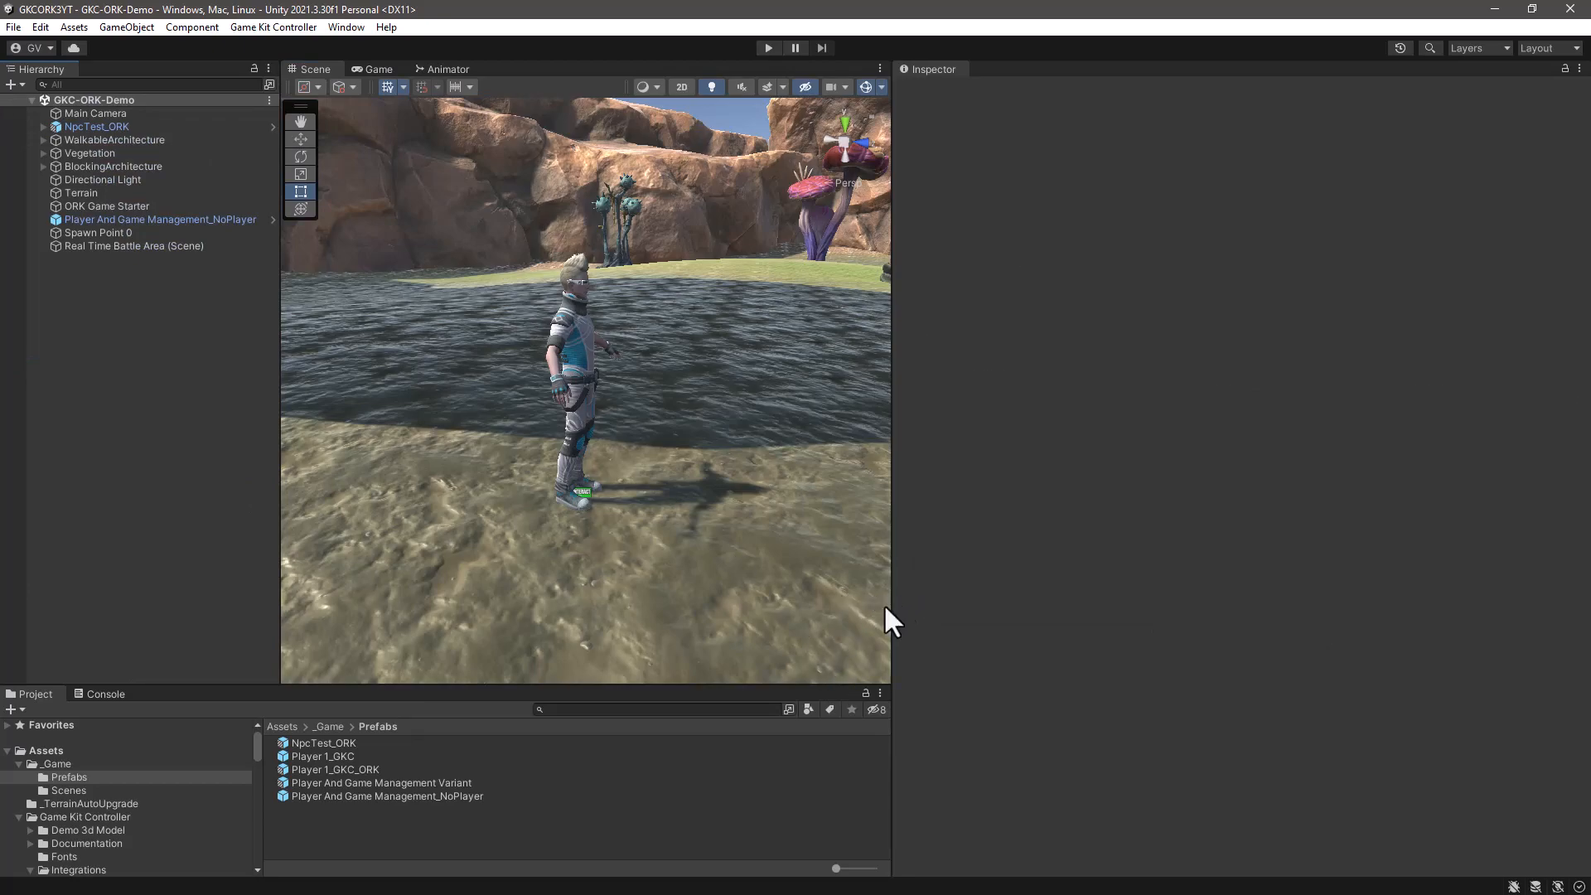
{"action": "left_click_drag", "start_coordinate": [890, 601], "coordinate": [1291, 651]}
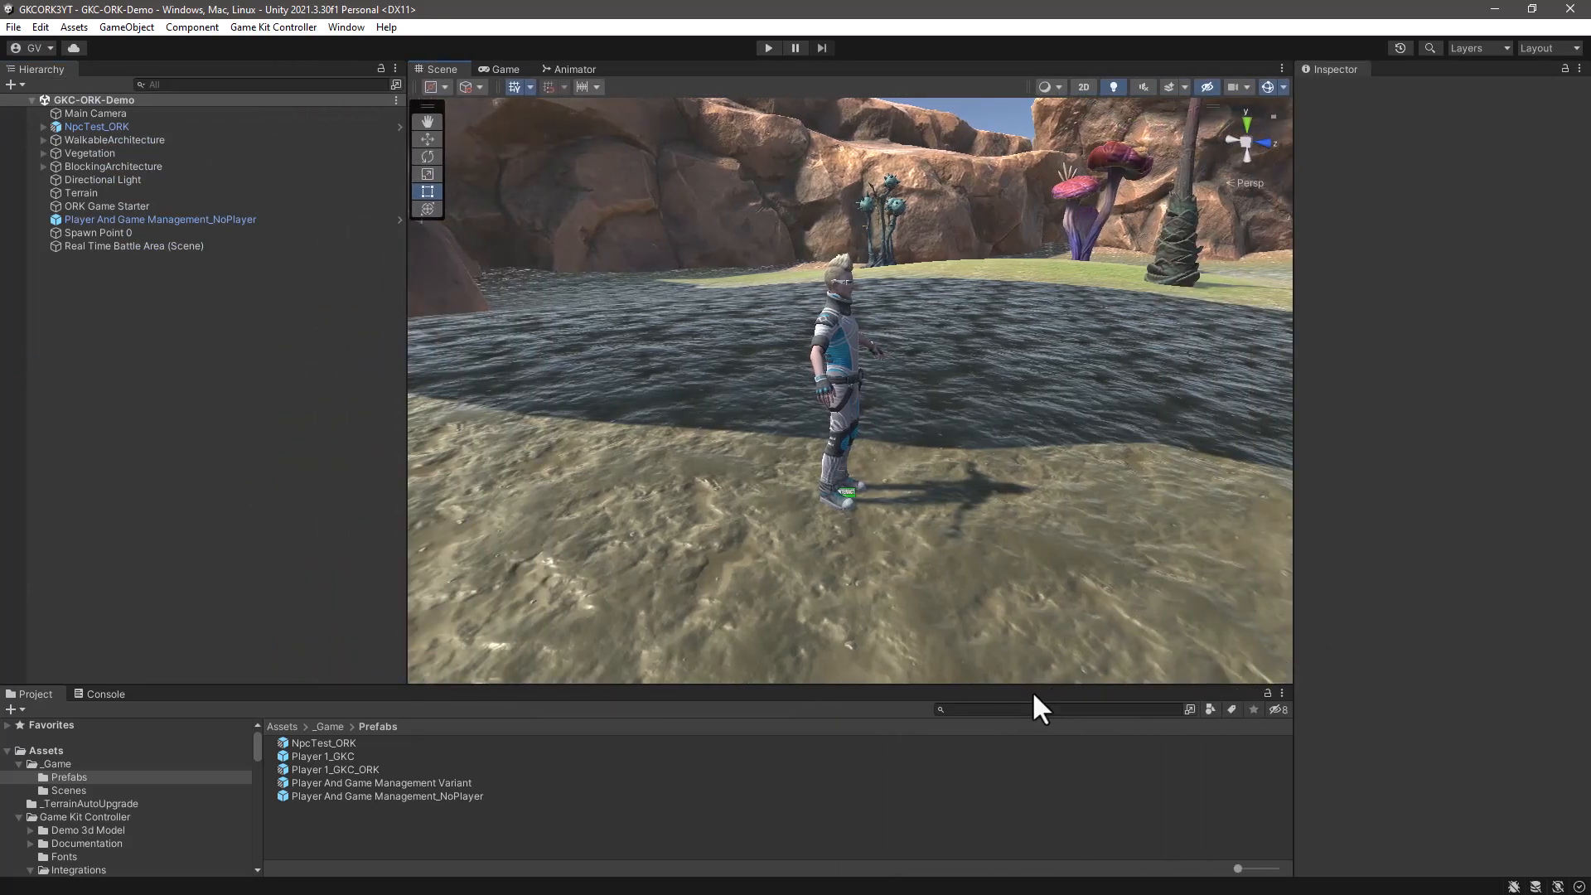
{"action": "left_click_drag", "start_coordinate": [1033, 681], "coordinate": [1017, 577]}
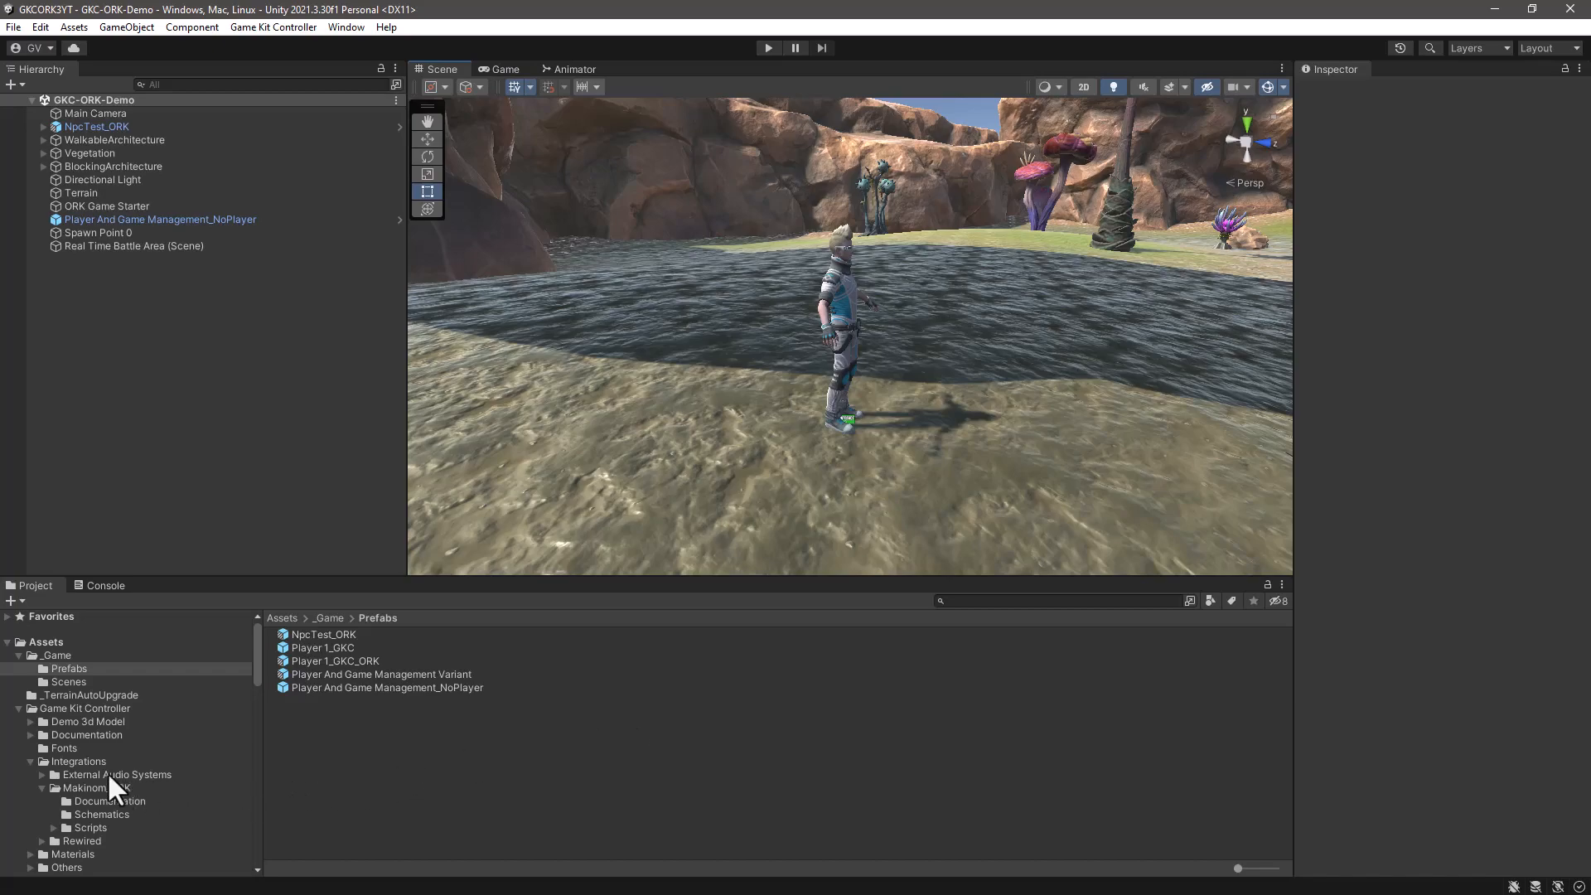
- Select AI Main Template Prefab in the Game Kit Controller/Prefabs/AI folder and widen the inspector
{"action": "scroll", "coordinate": [90, 757], "scroll_direction": "down", "scroll_amount": 4}
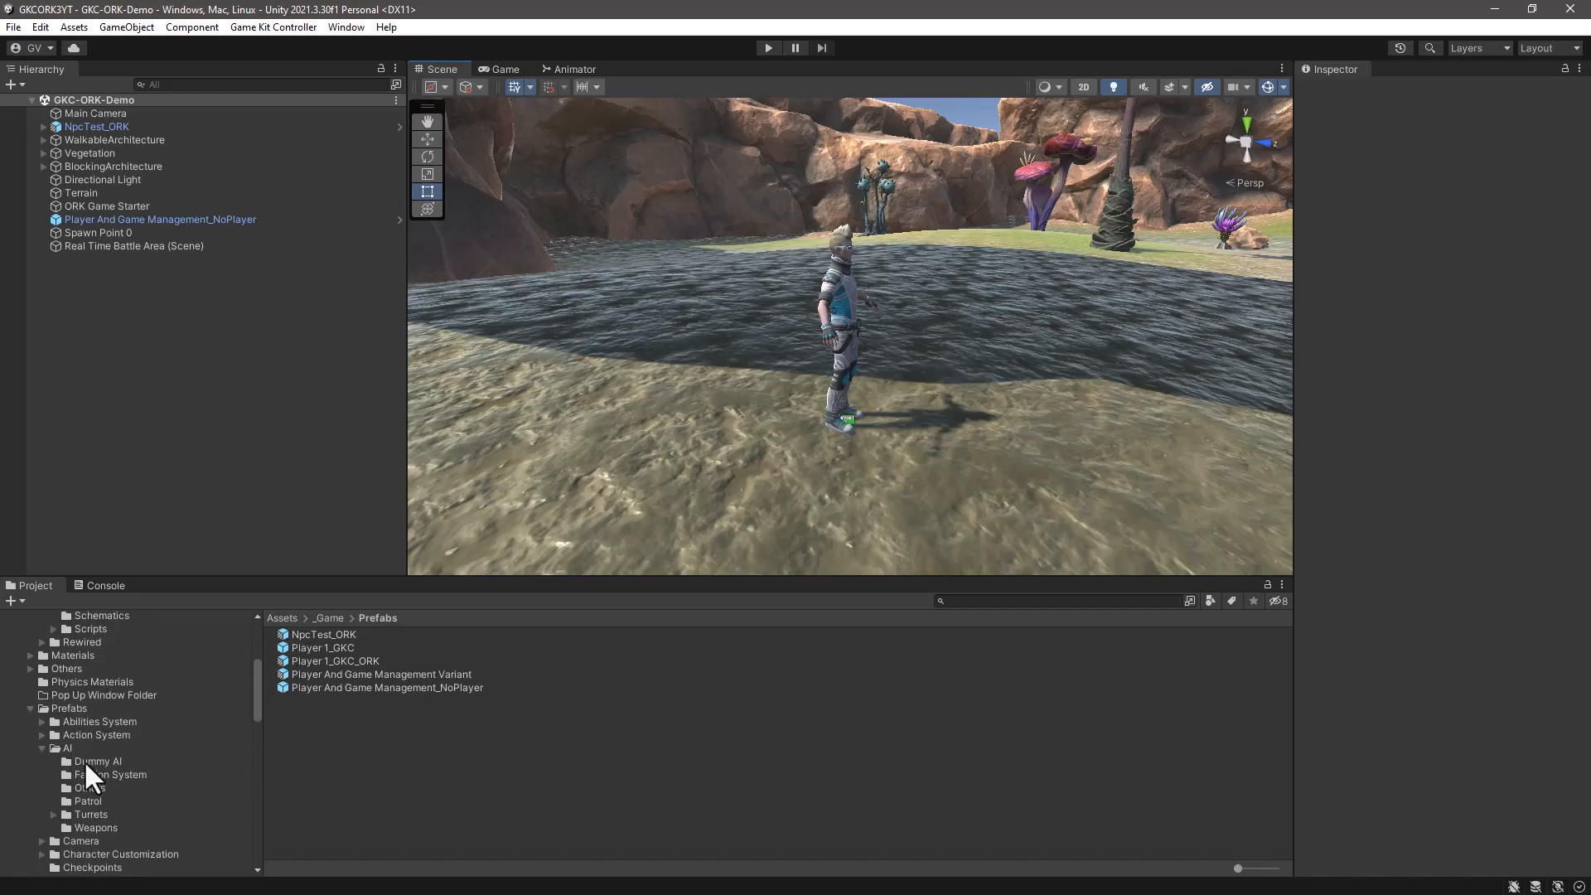
{"action": "left_click", "coordinate": [66, 708]}
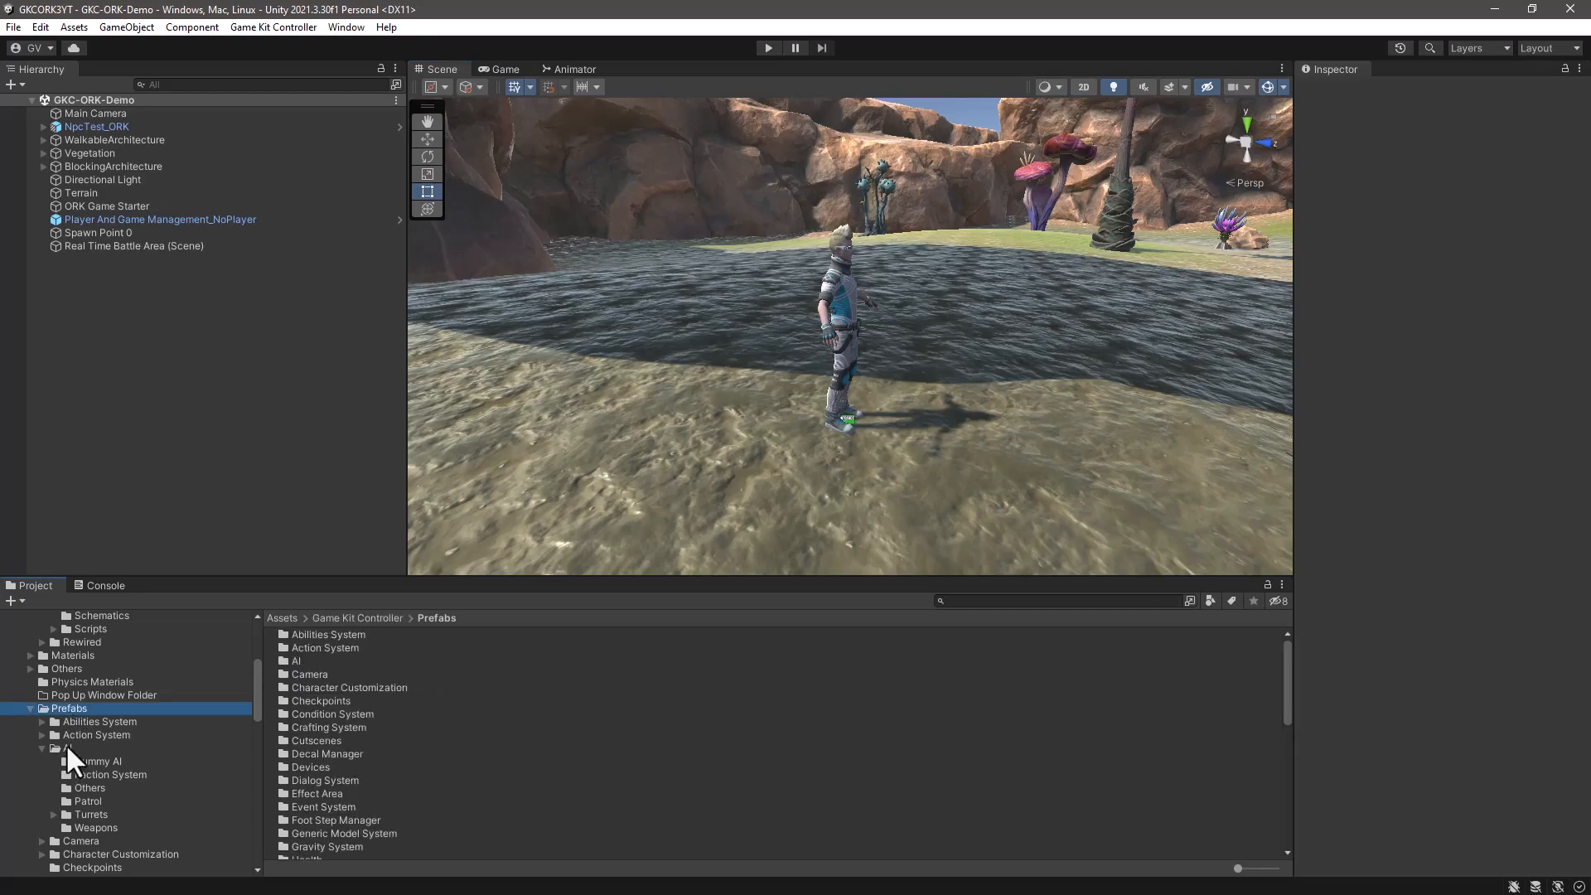
{"action": "left_click", "coordinate": [66, 744]}
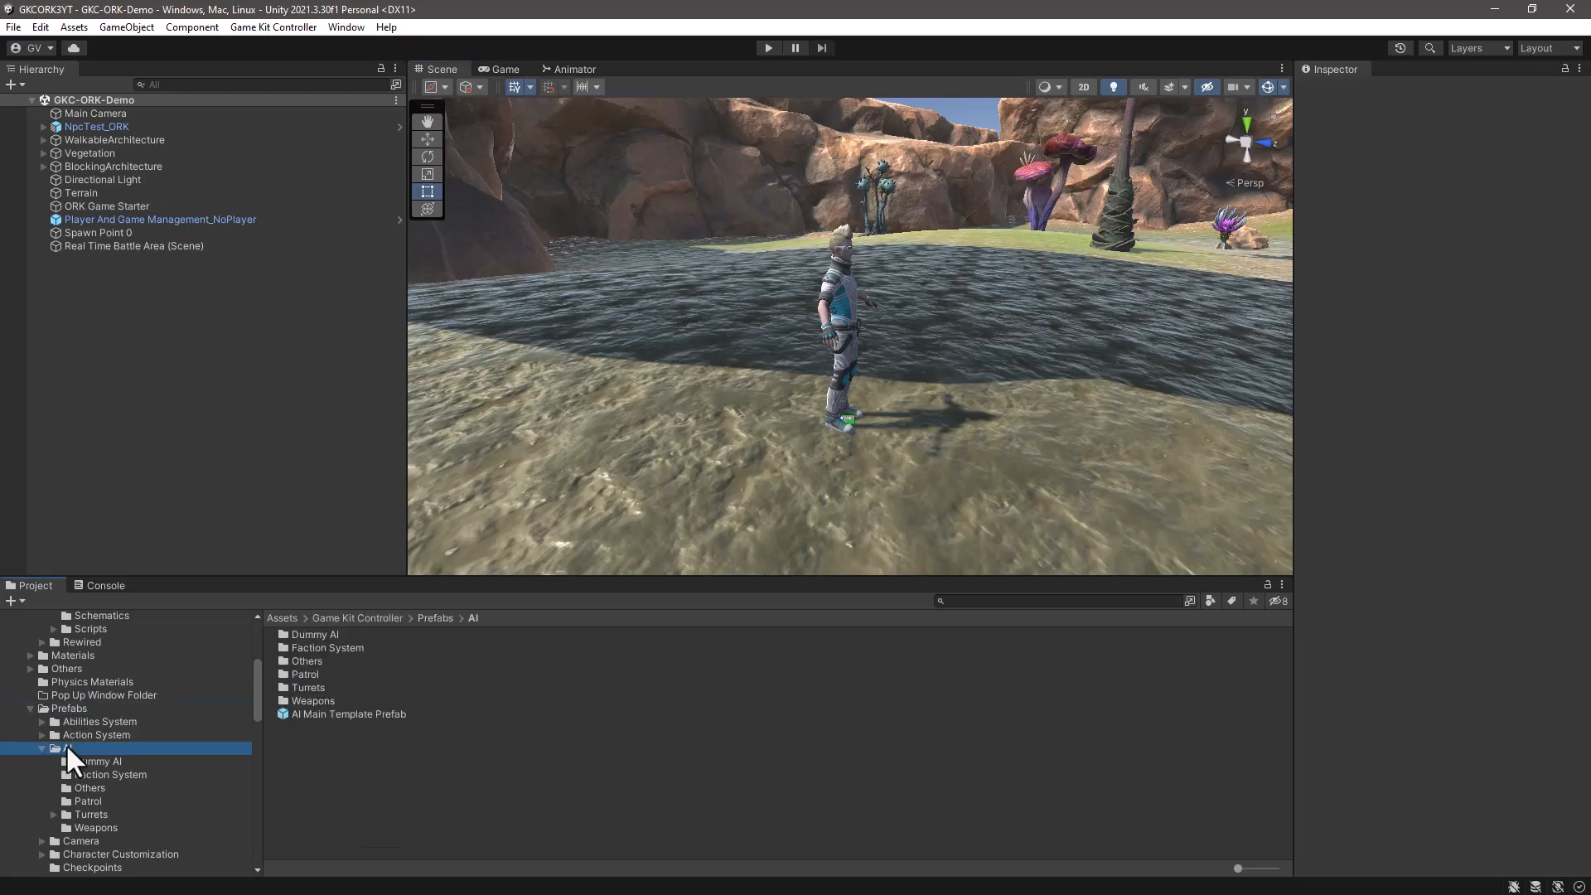
{"action": "left_click", "coordinate": [329, 714]}
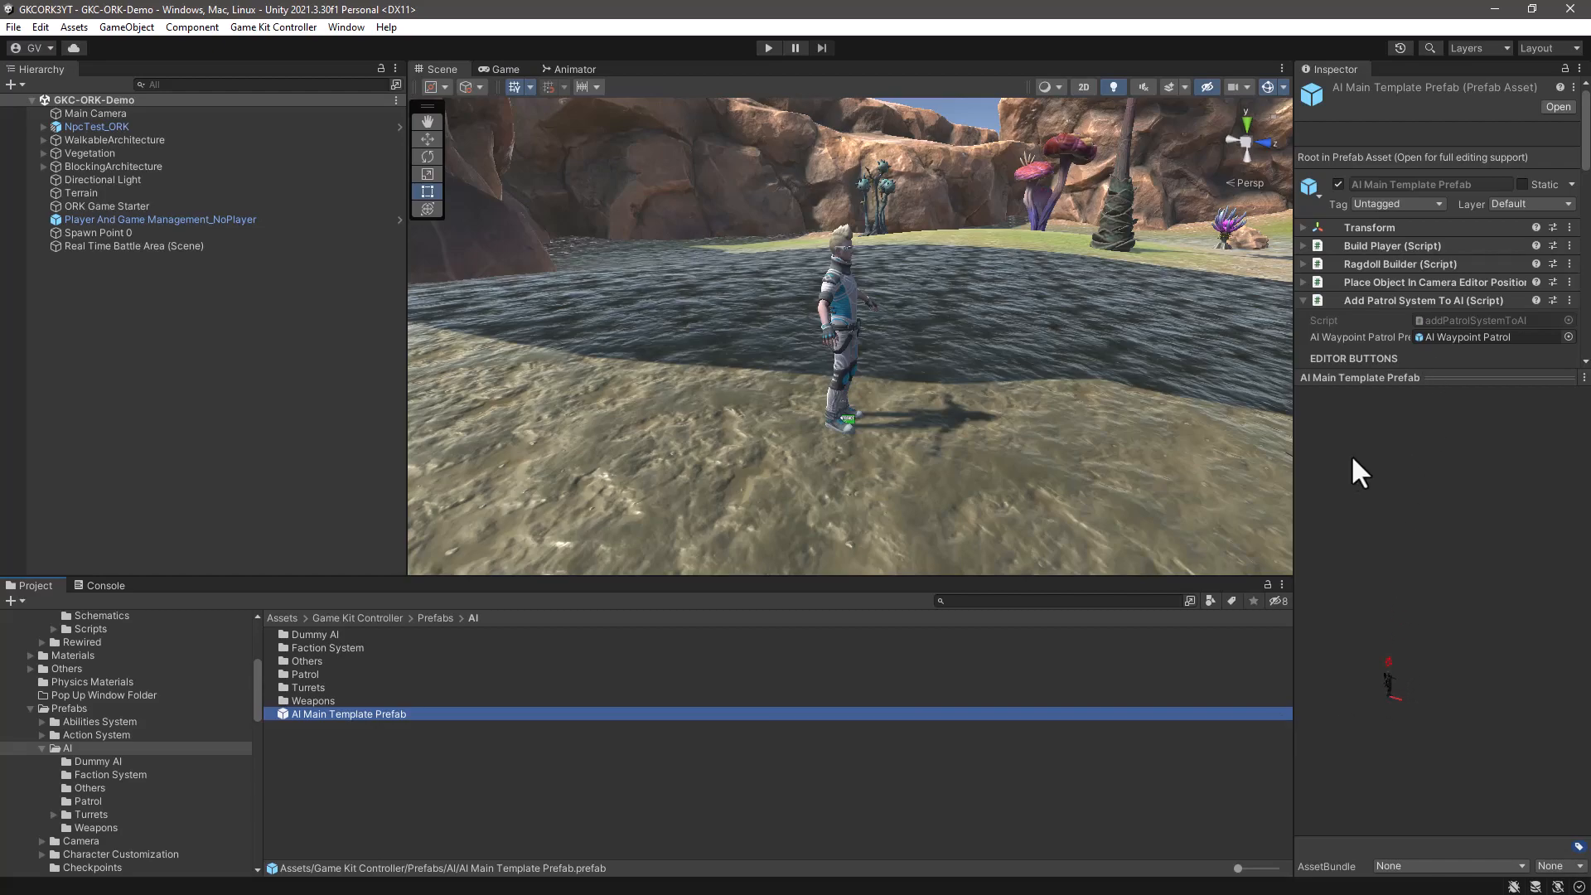
{"action": "left_click_drag", "start_coordinate": [1295, 479], "coordinate": [1090, 476]}
{"action": "left_click_drag", "start_coordinate": [1293, 726], "coordinate": [1213, 675]}
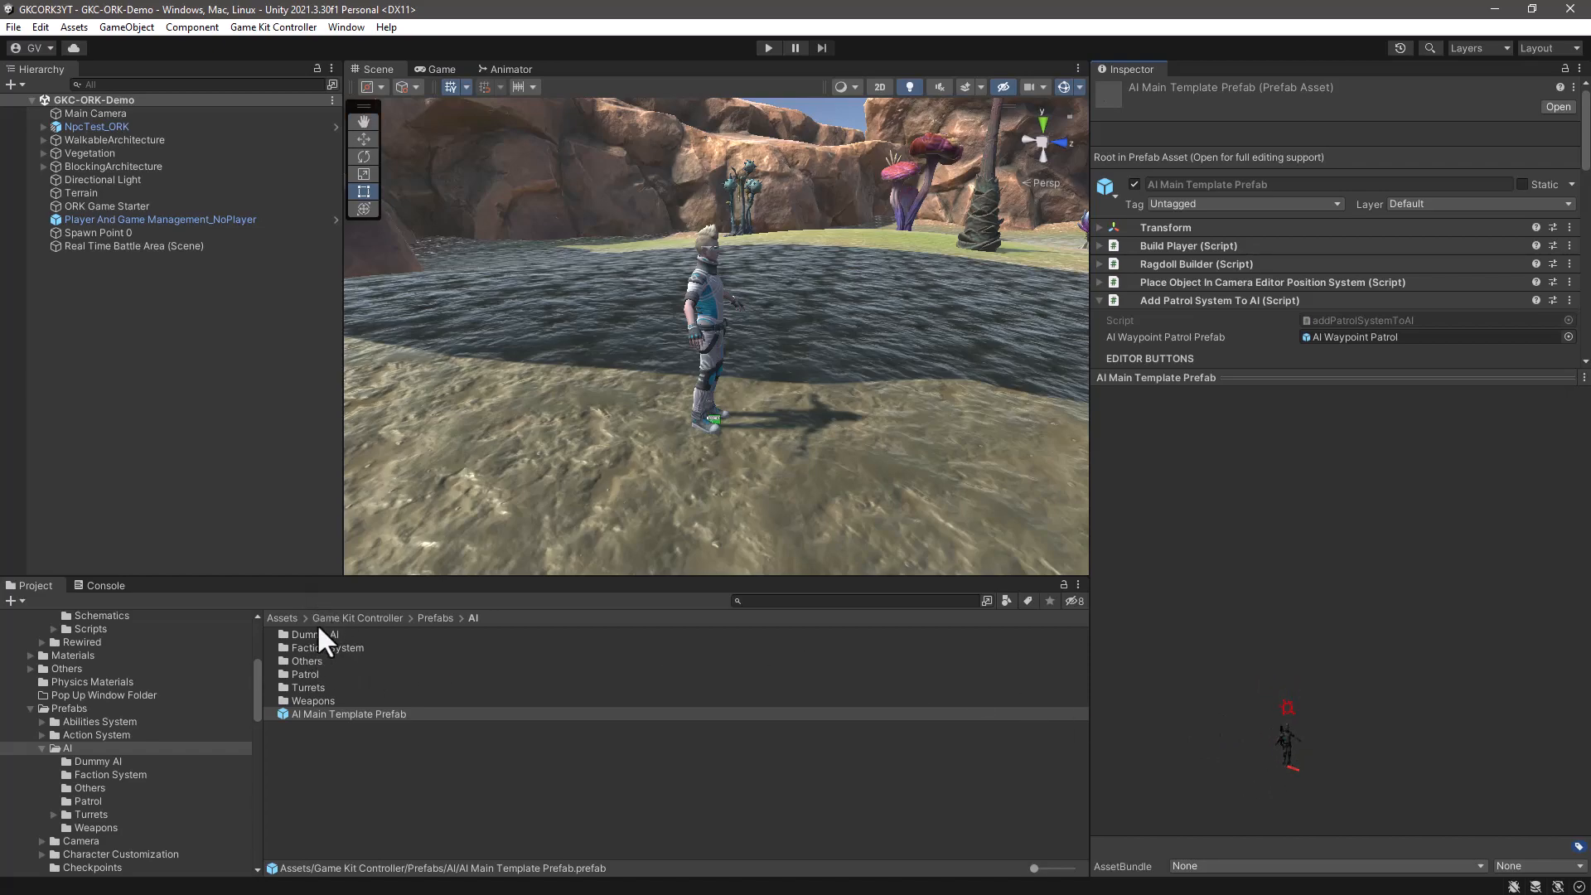
- Create a prefab variant of AI Main Template Prefab named AI Main Template Prefab_ORK
{"action": "left_click", "coordinate": [415, 792]}
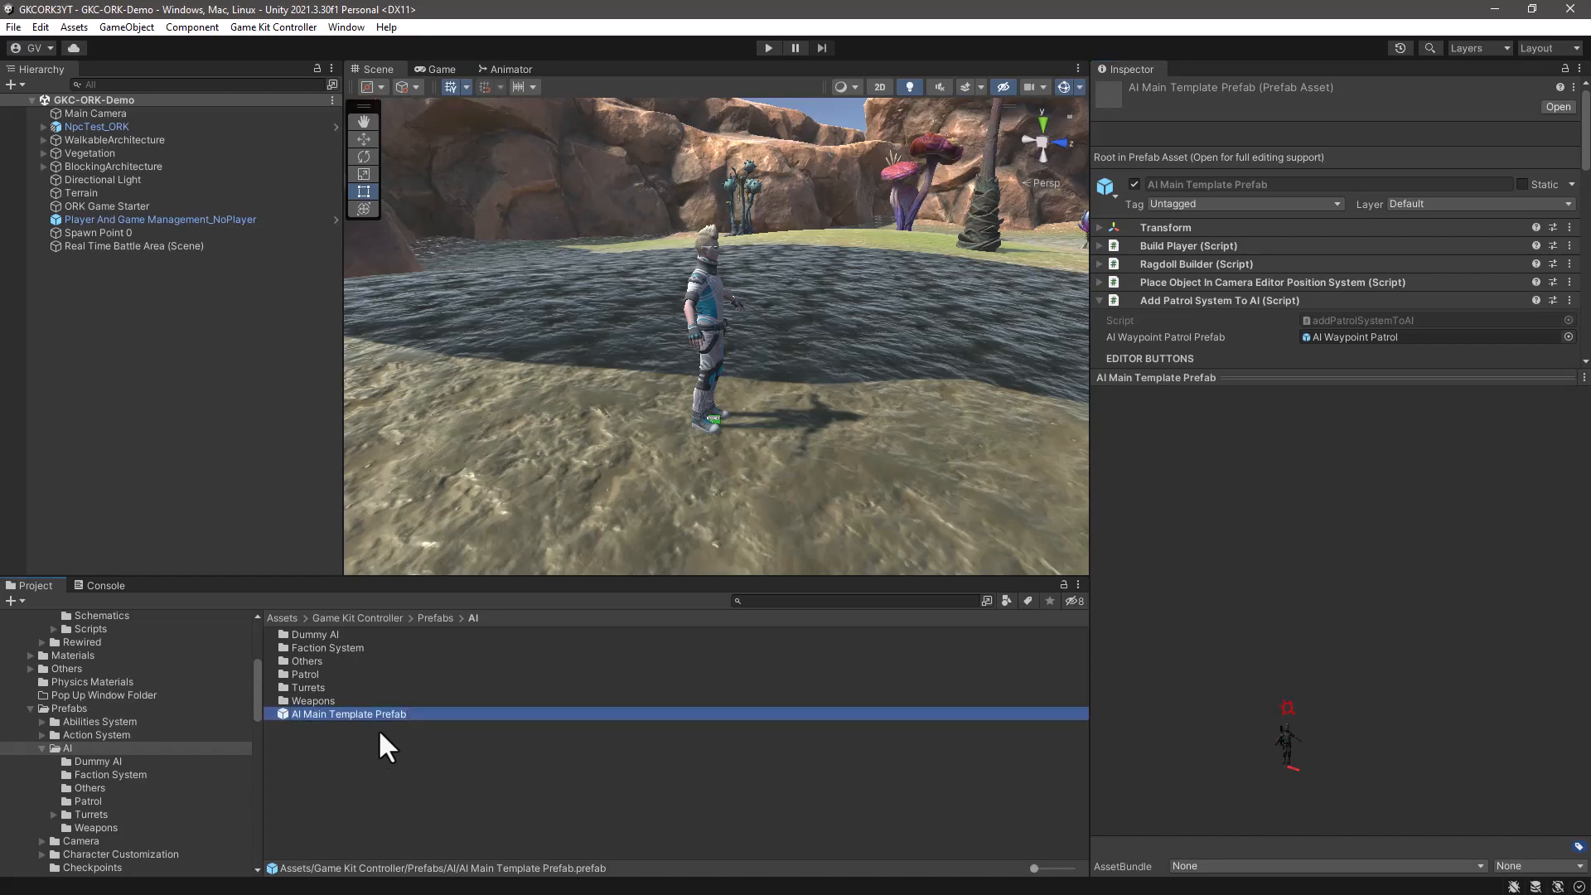
{"action": "right_click", "coordinate": [396, 714]}
{"action": "mouse_move", "coordinate": [580, 290]}
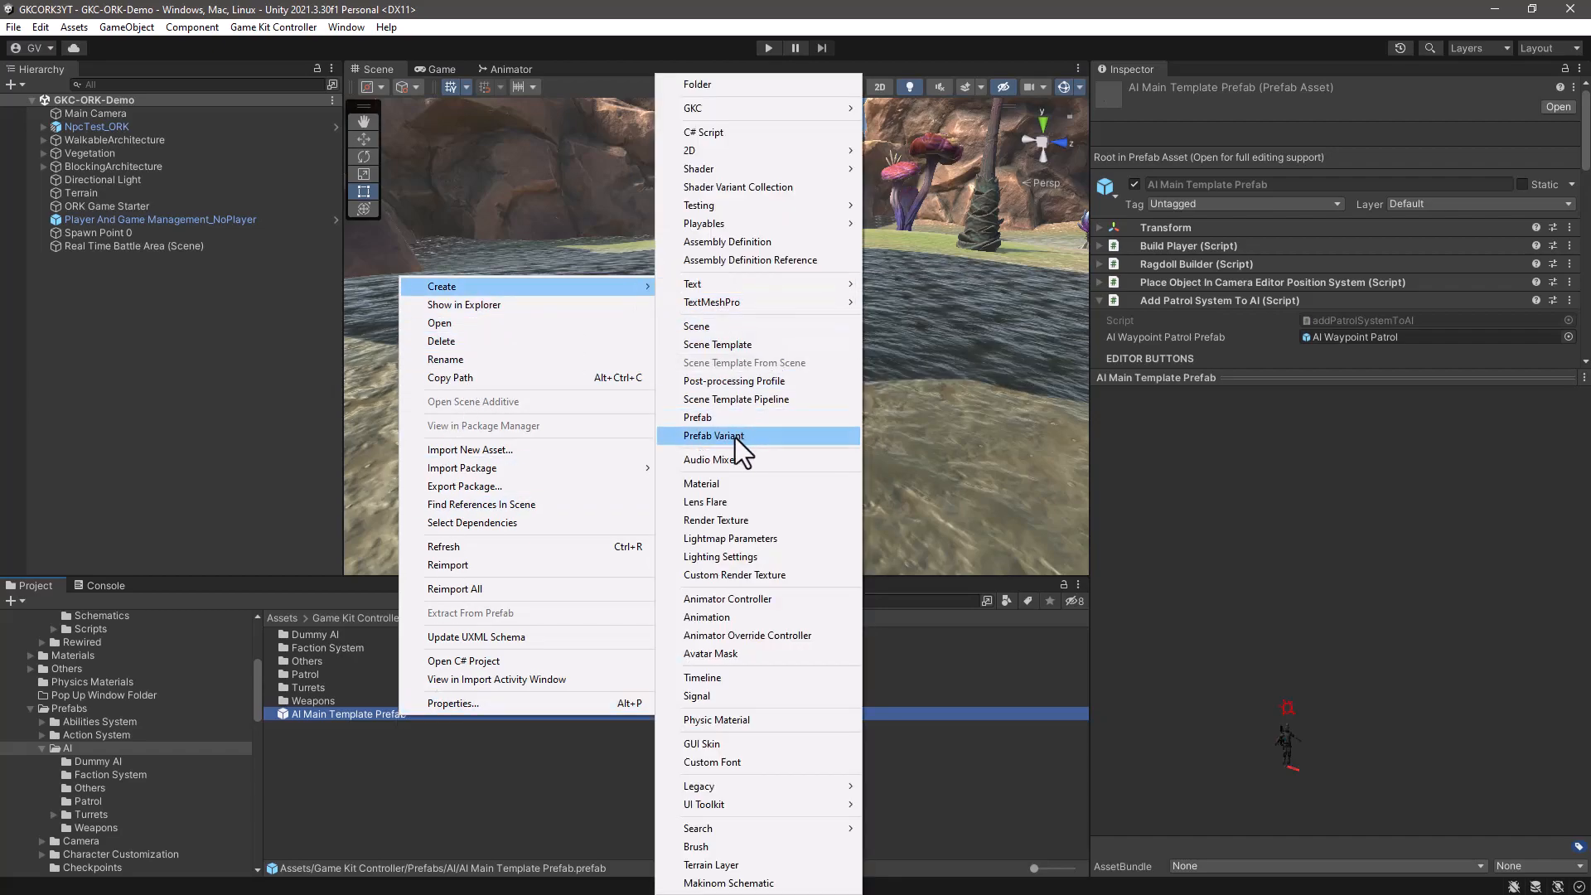
{"action": "left_click", "coordinate": [734, 436]}
{"action": "type", "text": "AI Main Template Prefab_ORK"}
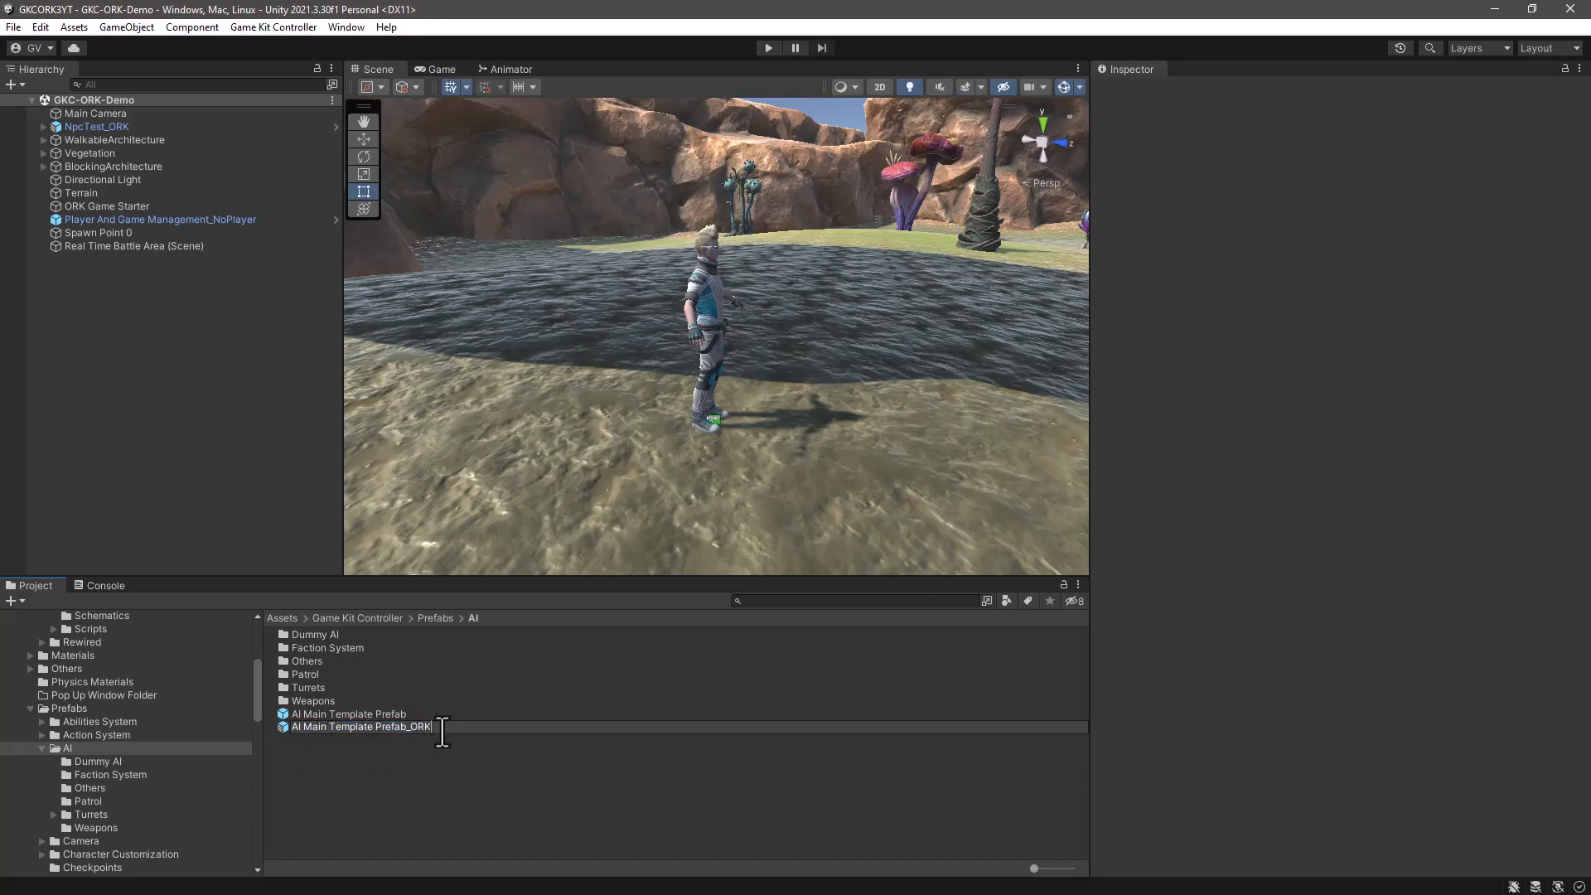
{"action": "key", "text": "Return"}
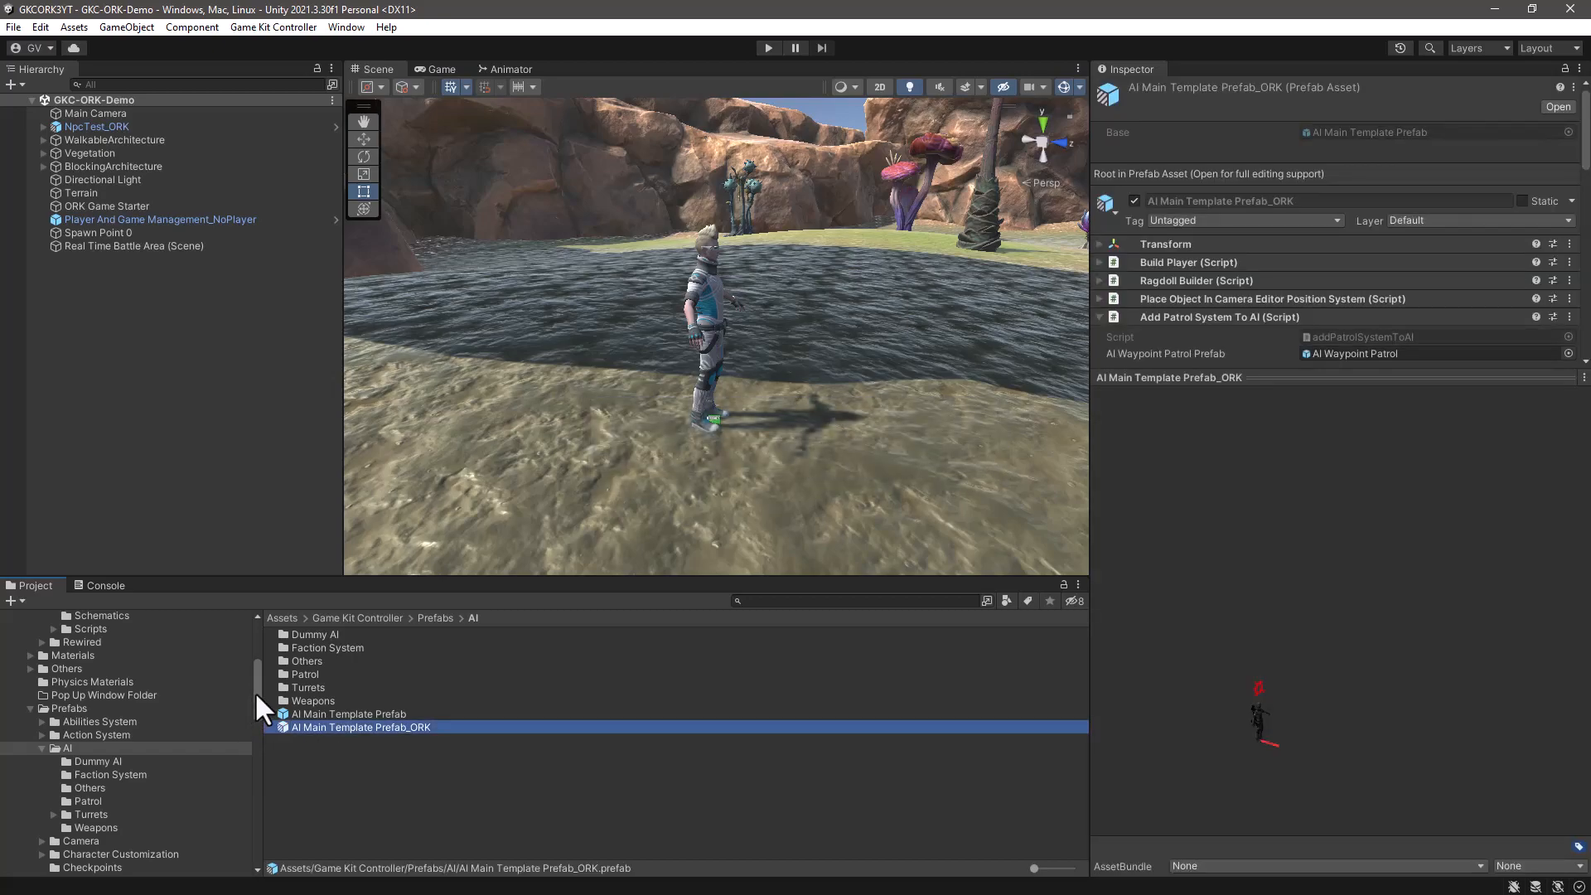
- Move AI Main Template Prefab_ORK into the _Game/Prefabs folder and show that folder's contents
{"action": "left_click_drag", "start_coordinate": [255, 692], "coordinate": [256, 640]}
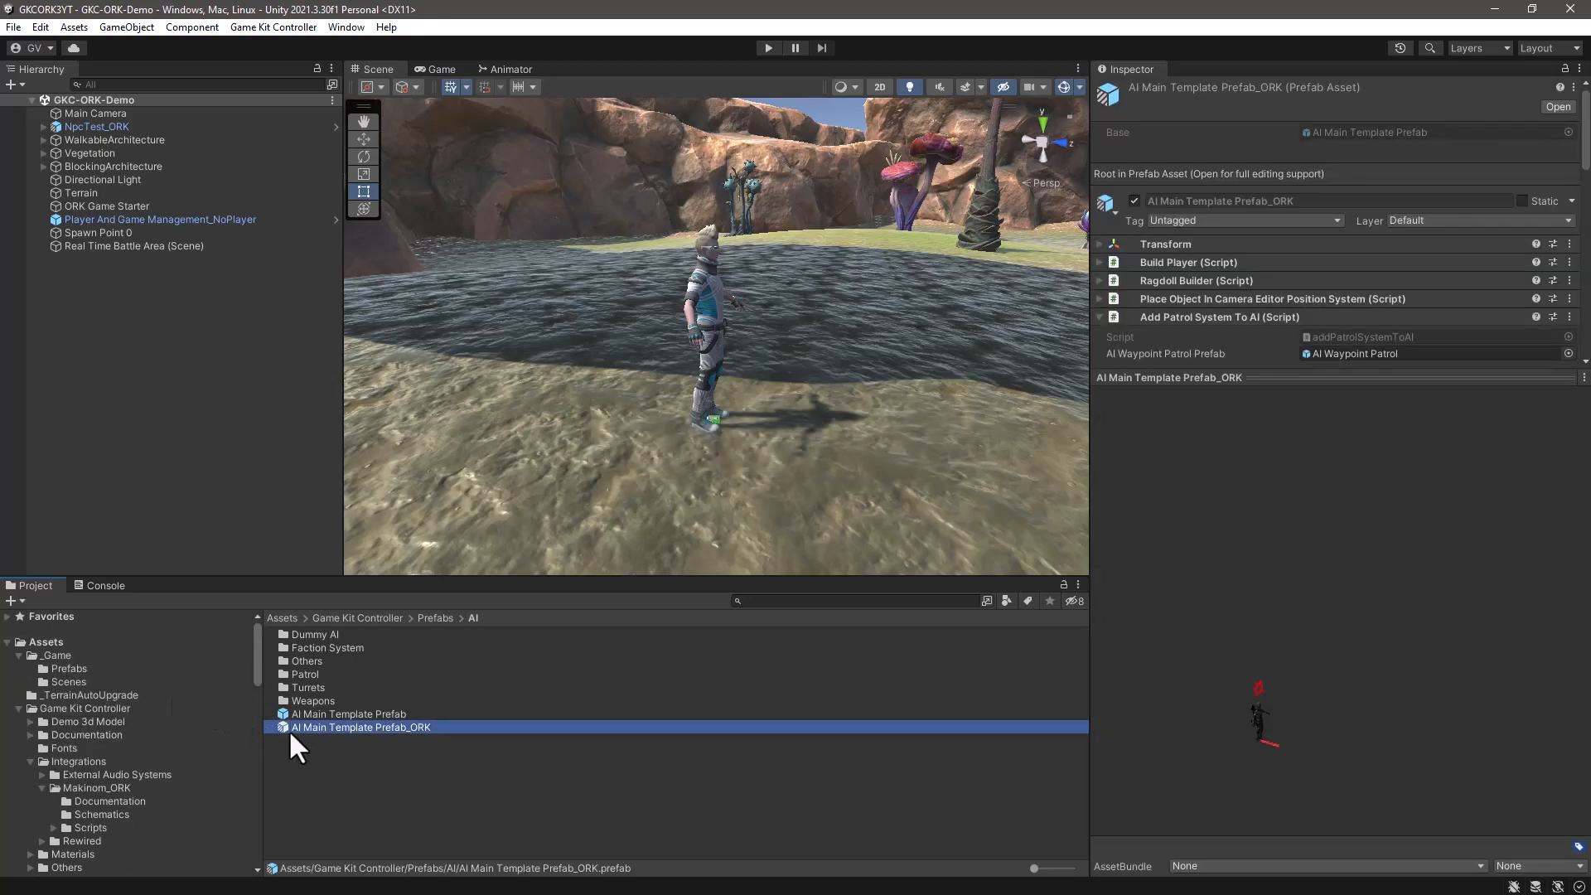
{"action": "left_click_drag", "start_coordinate": [285, 726], "coordinate": [88, 669]}
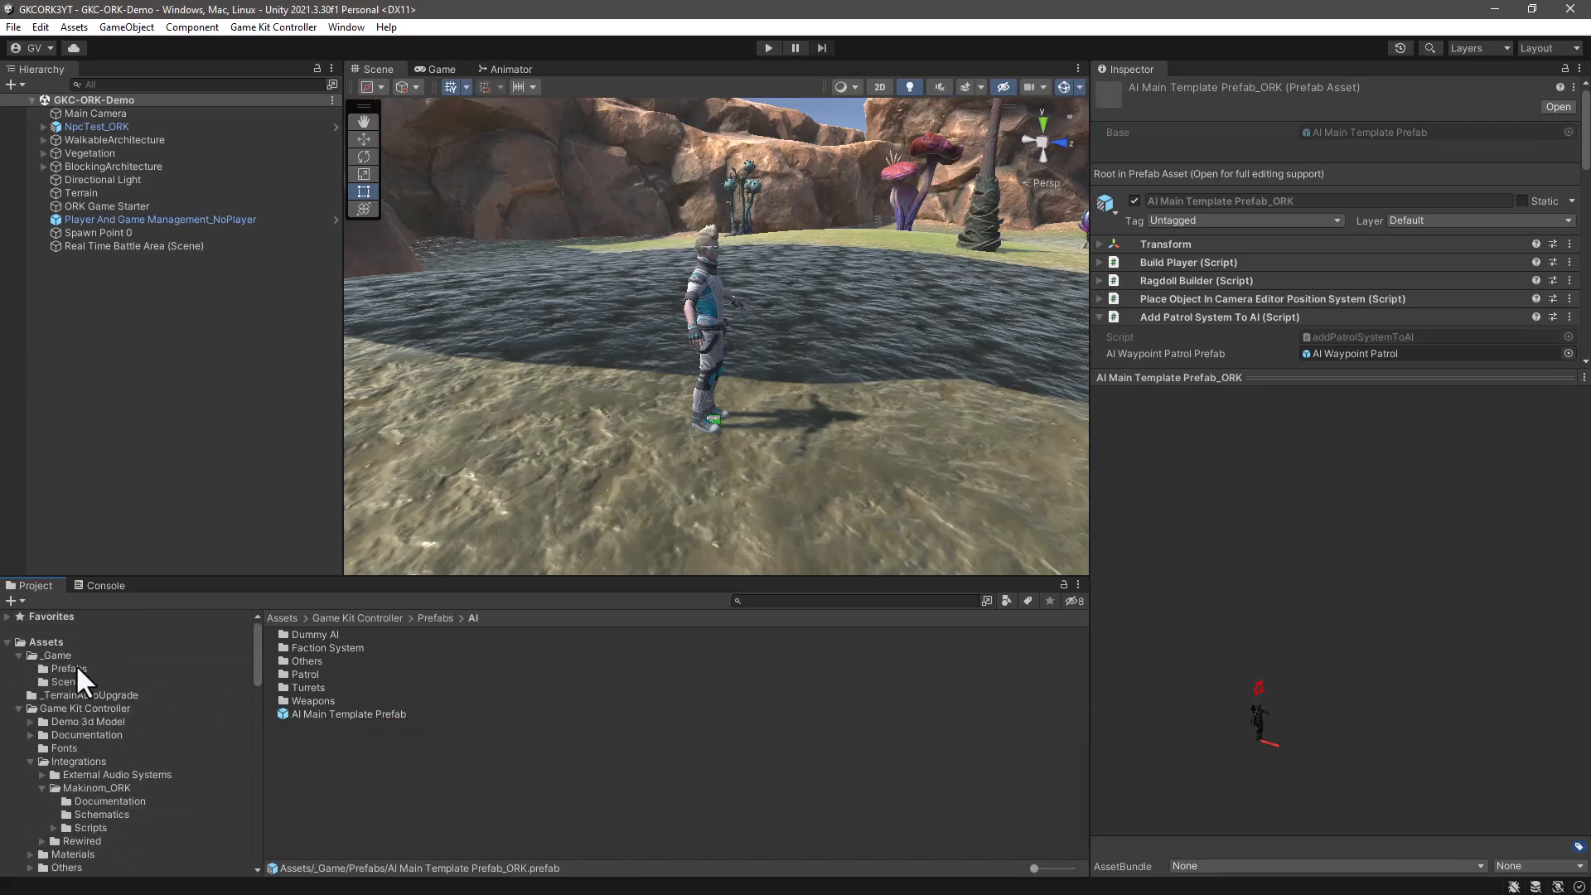
{"action": "left_click", "coordinate": [77, 670]}
{"action": "left_click", "coordinate": [341, 736]}
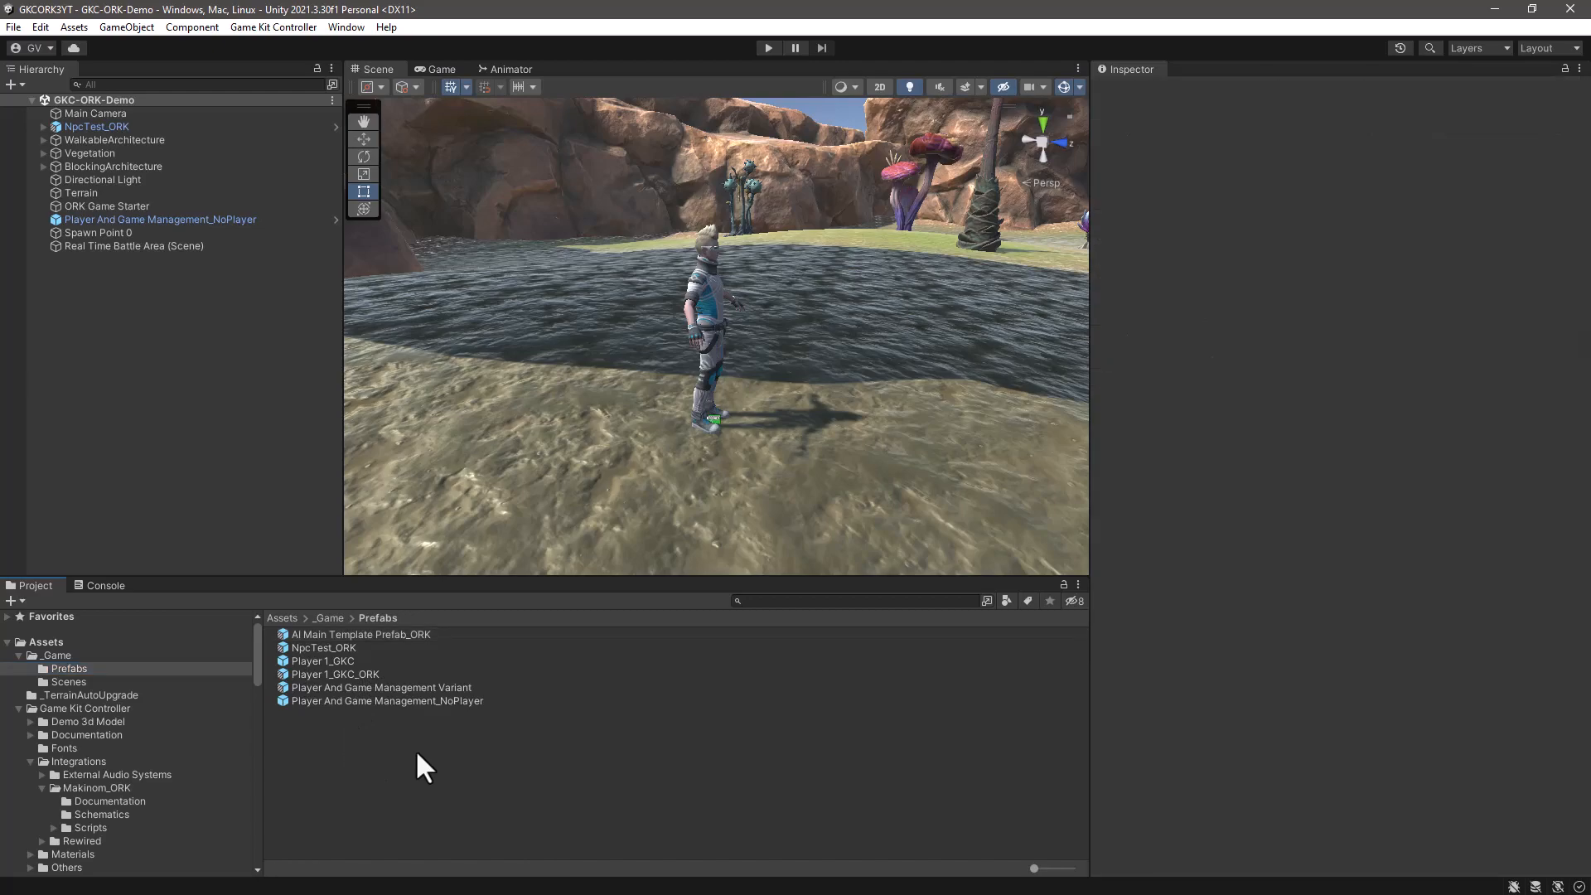
- Open the AI Main Template Prefab_ORK prefab for editing and expand its Transform component
{"action": "left_click", "coordinate": [337, 636]}
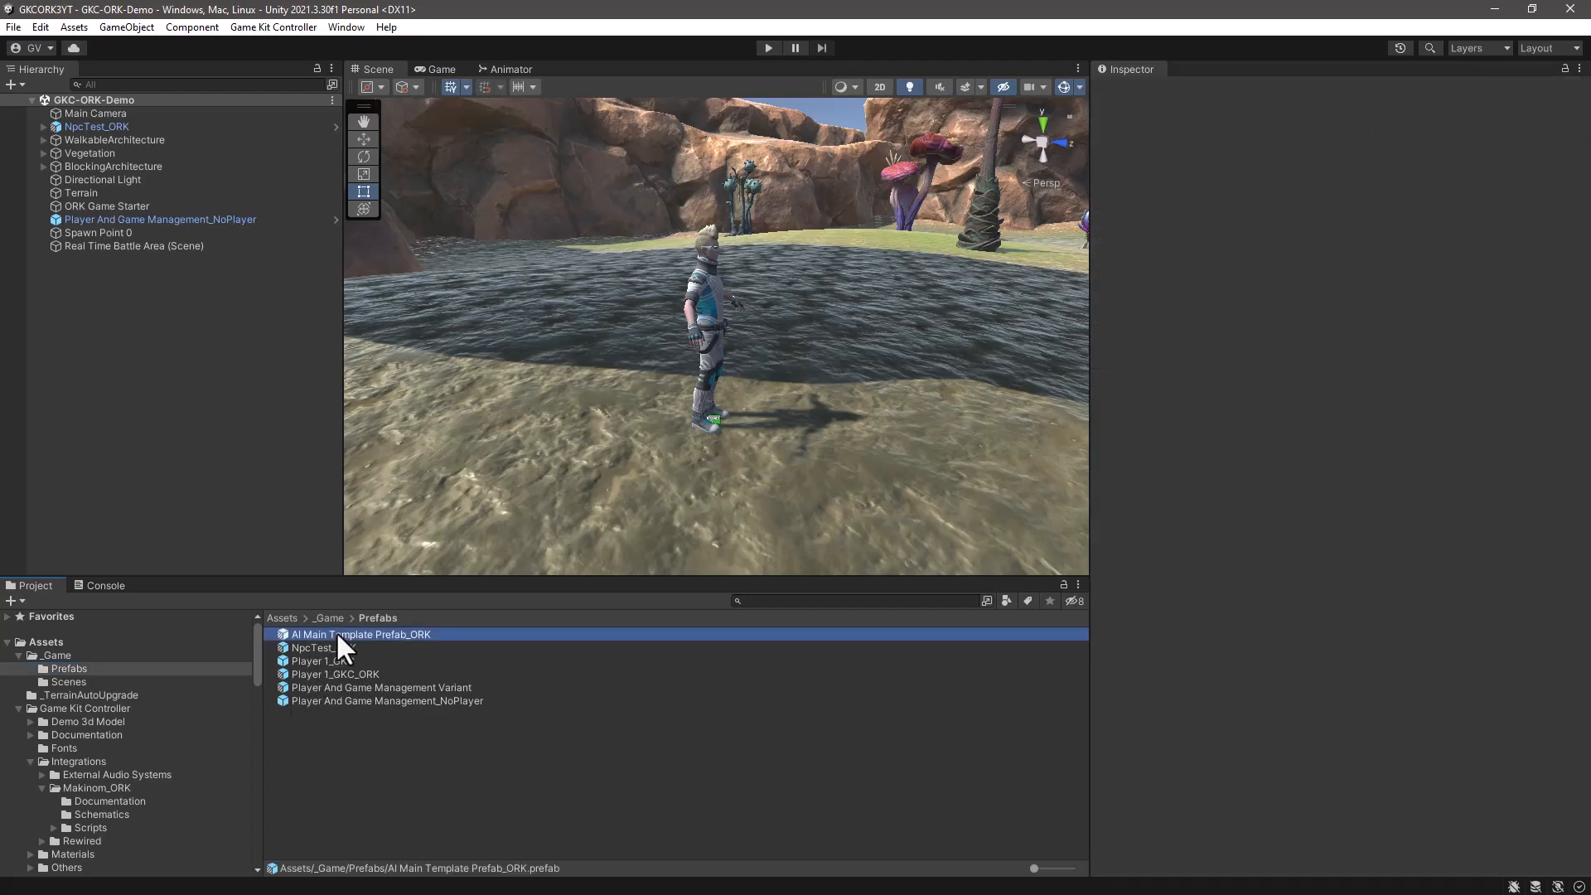
{"action": "left_click", "coordinate": [1551, 106]}
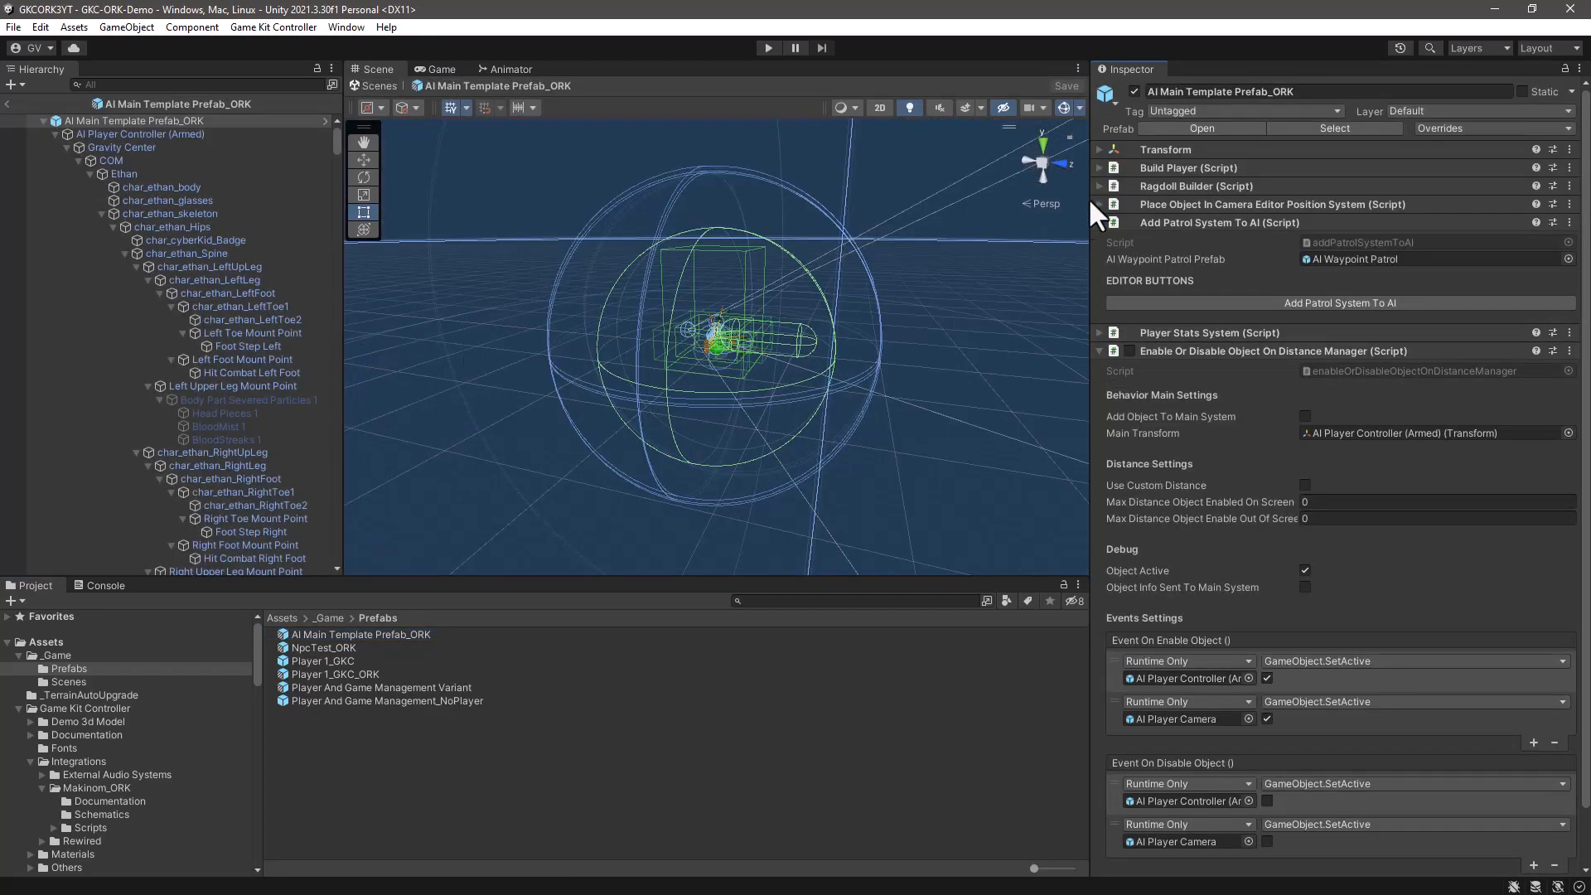
{"action": "left_click", "coordinate": [1099, 149]}
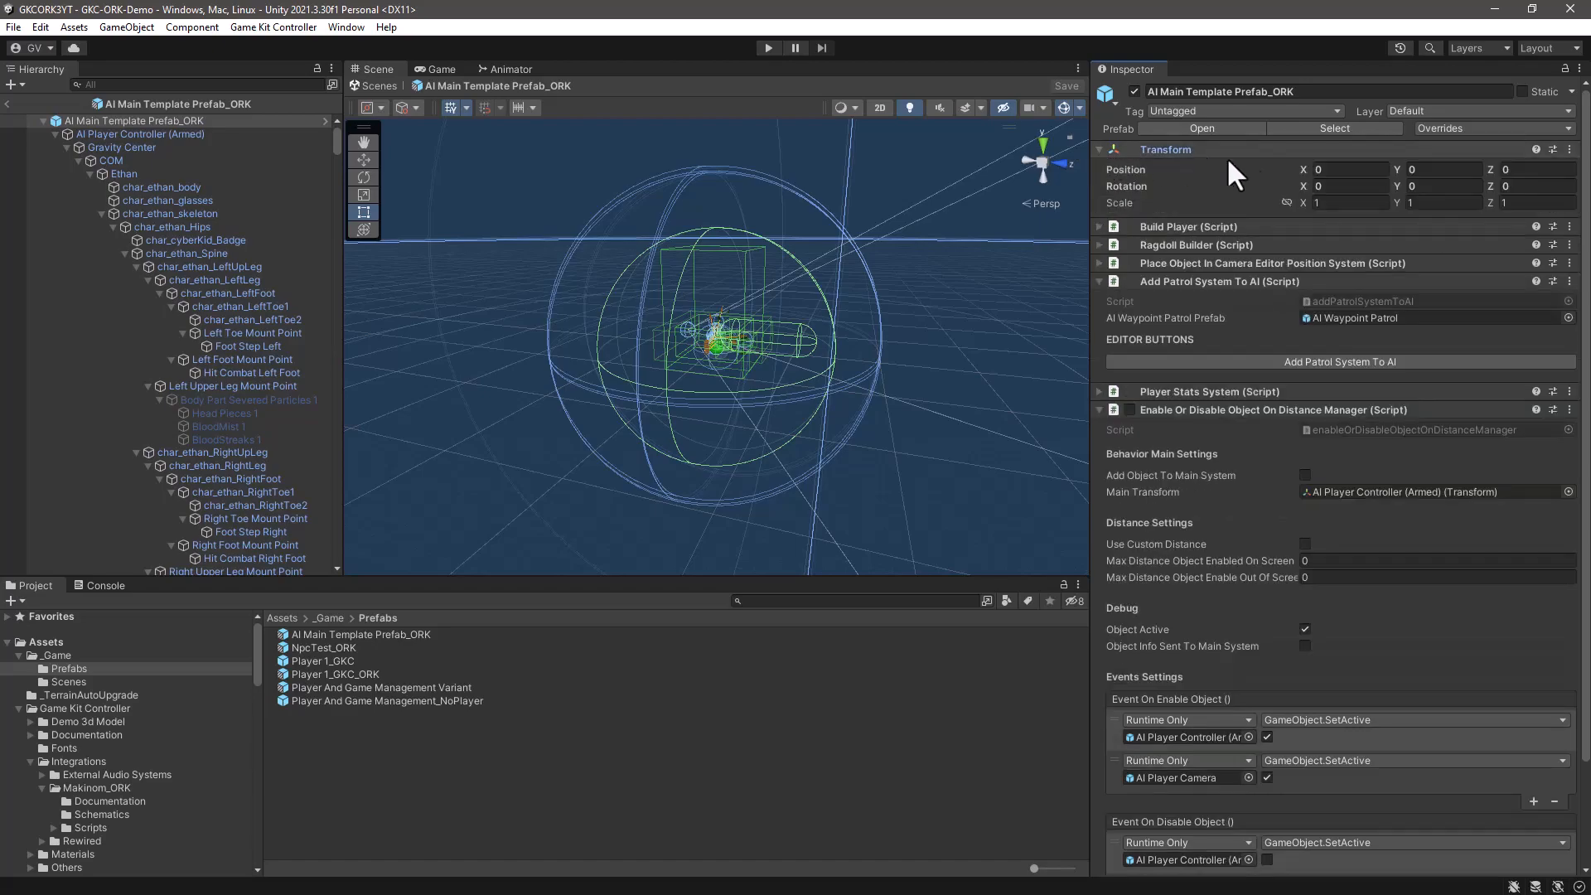
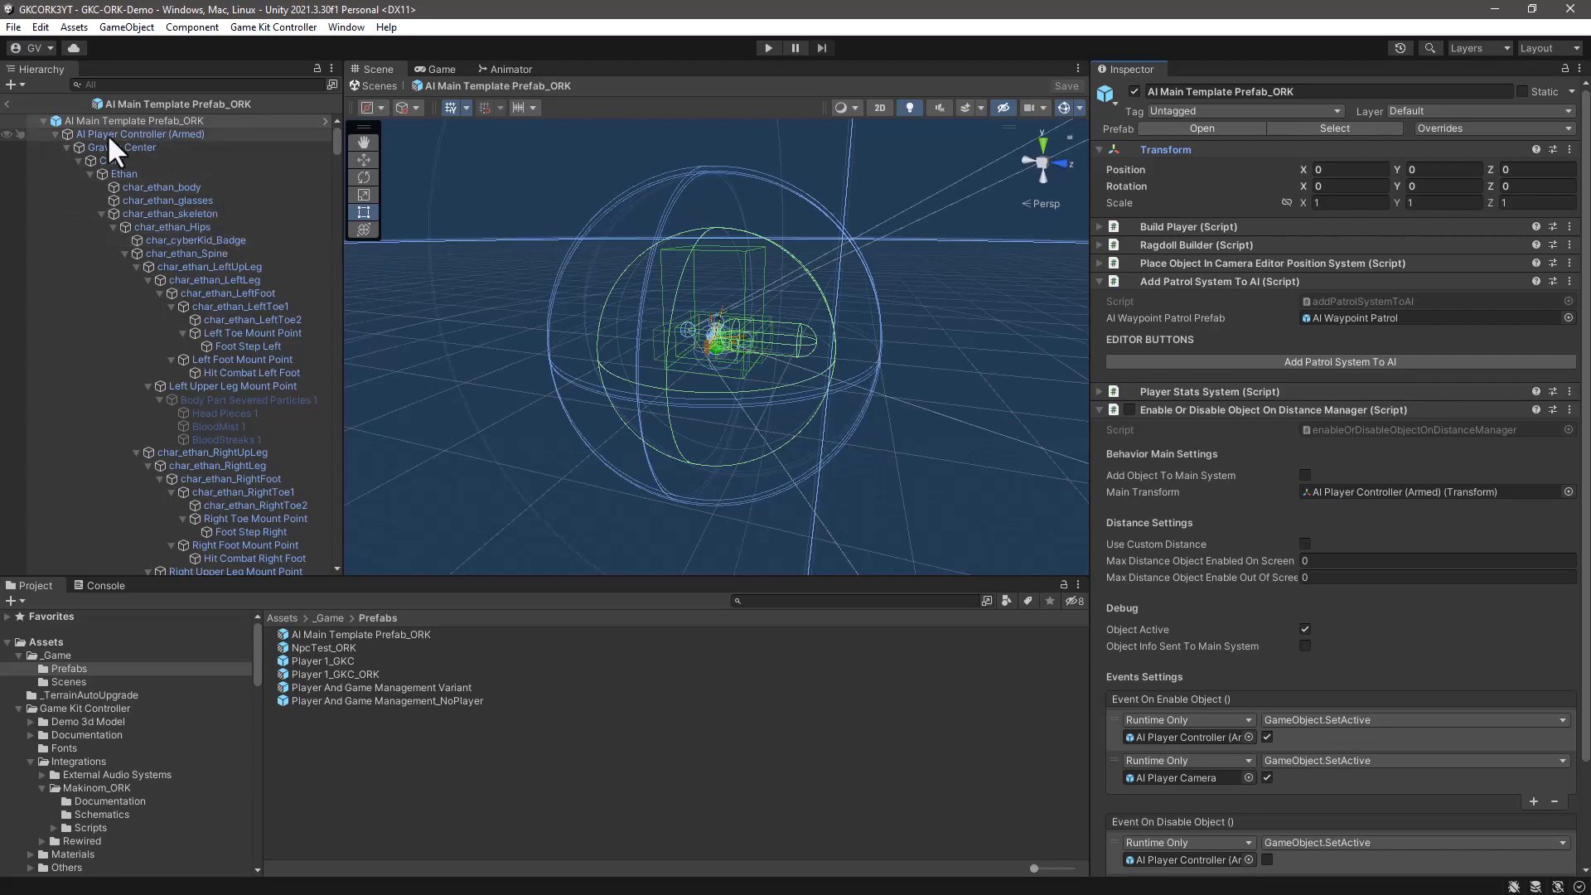
- Select AI Player Controller (Armed) in the prefab and collapse all of its components
{"action": "left_click", "coordinate": [172, 131]}
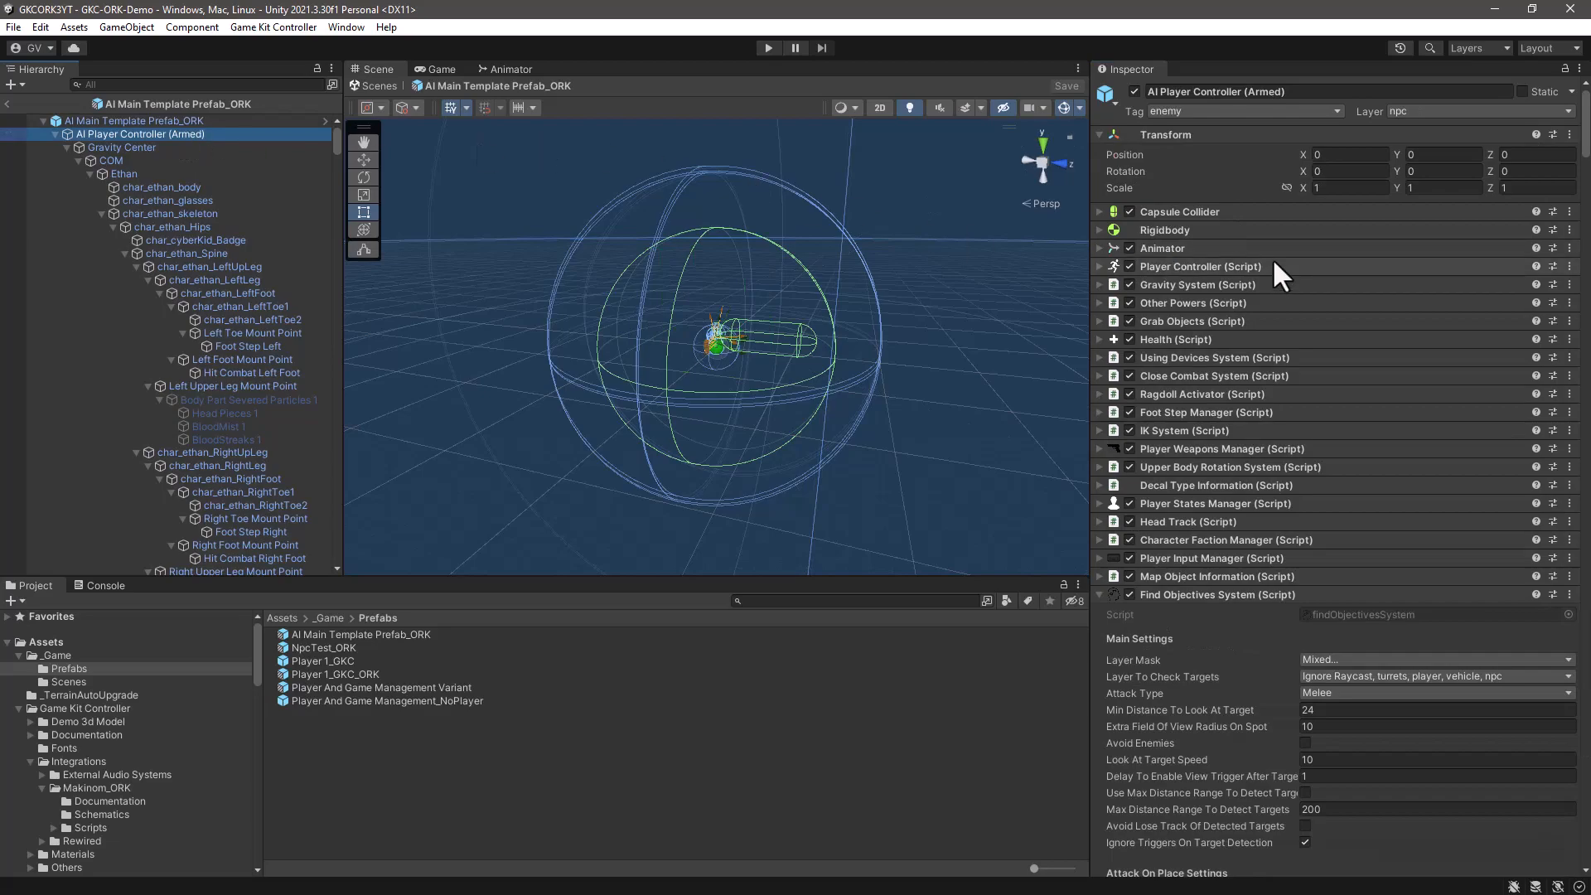
{"action": "right_click", "coordinate": [1375, 208]}
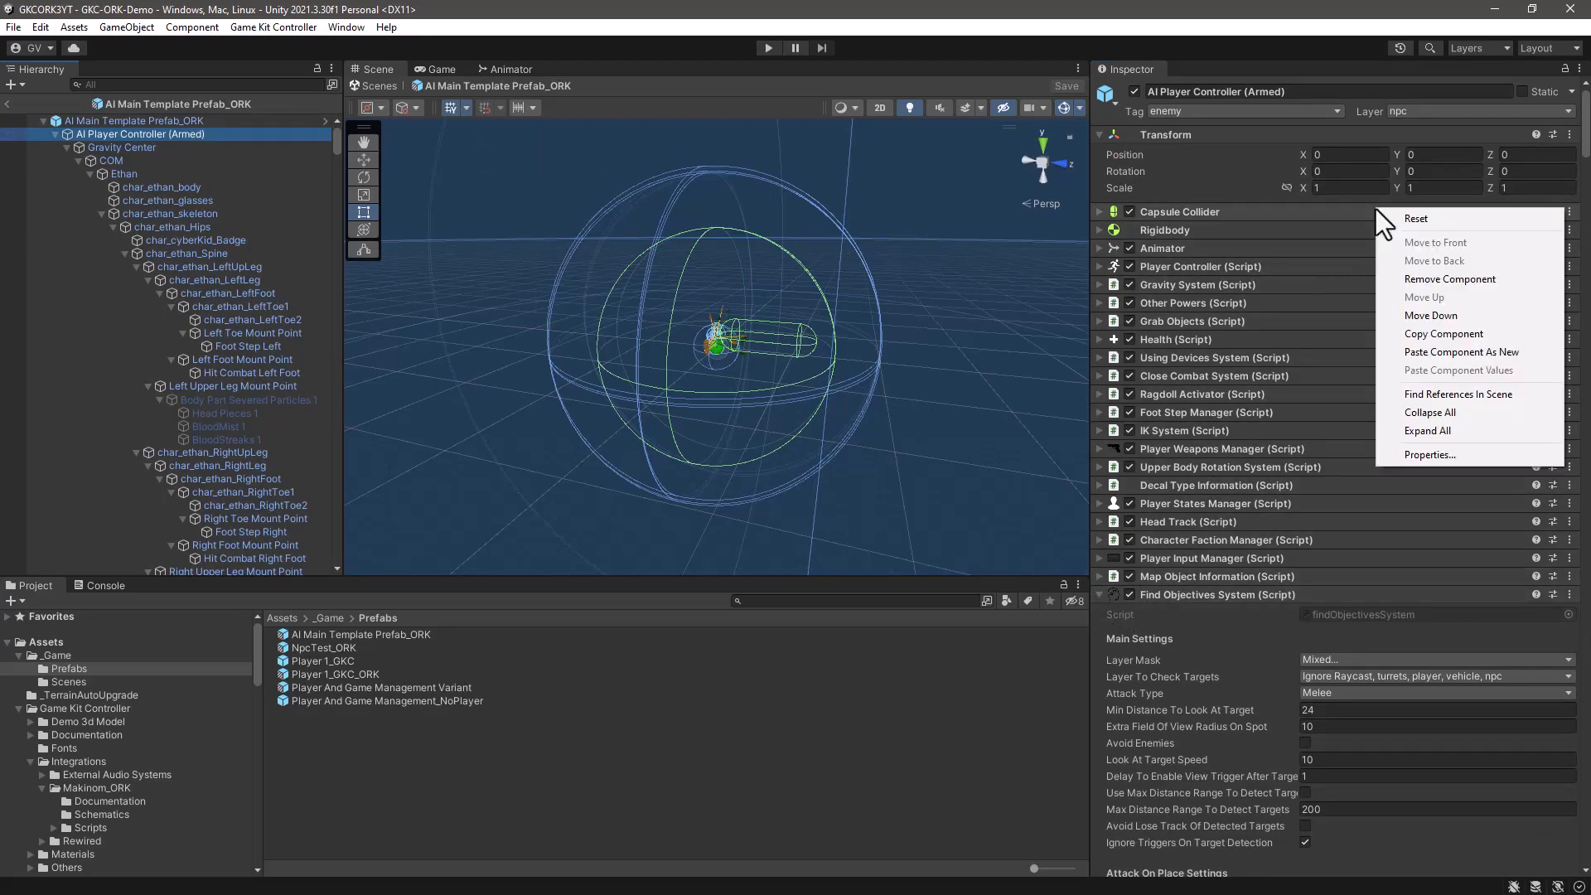
{"action": "left_click", "coordinate": [1399, 416]}
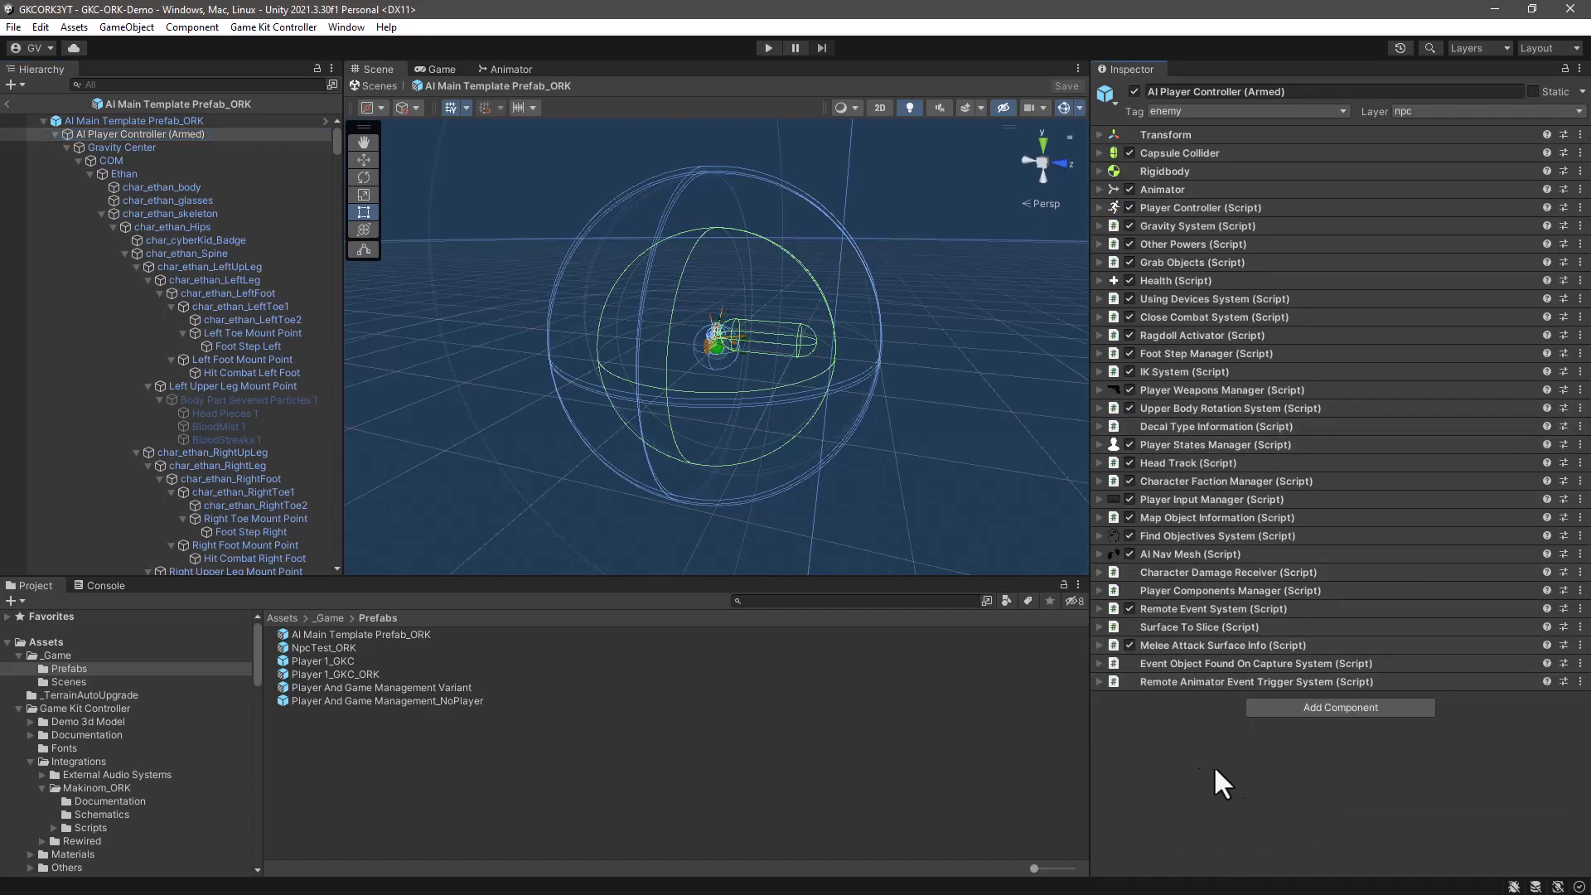
- Add an Add Combatant component to AI Player Controller (Armed) and expand its settings
{"action": "left_click", "coordinate": [1304, 709]}
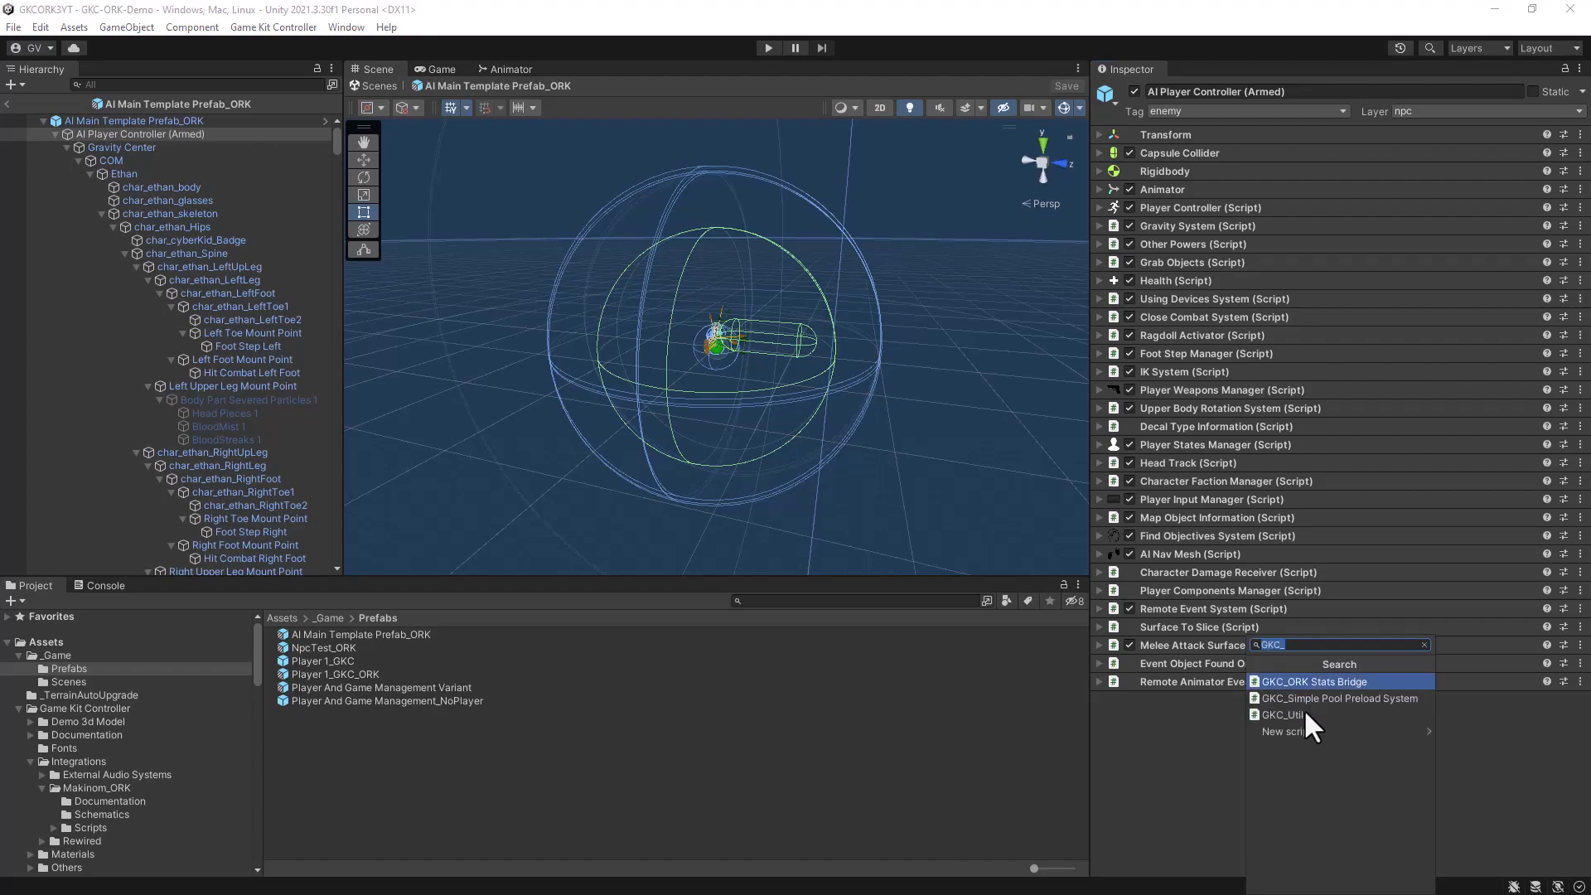
{"action": "type", "text": "ADD"}
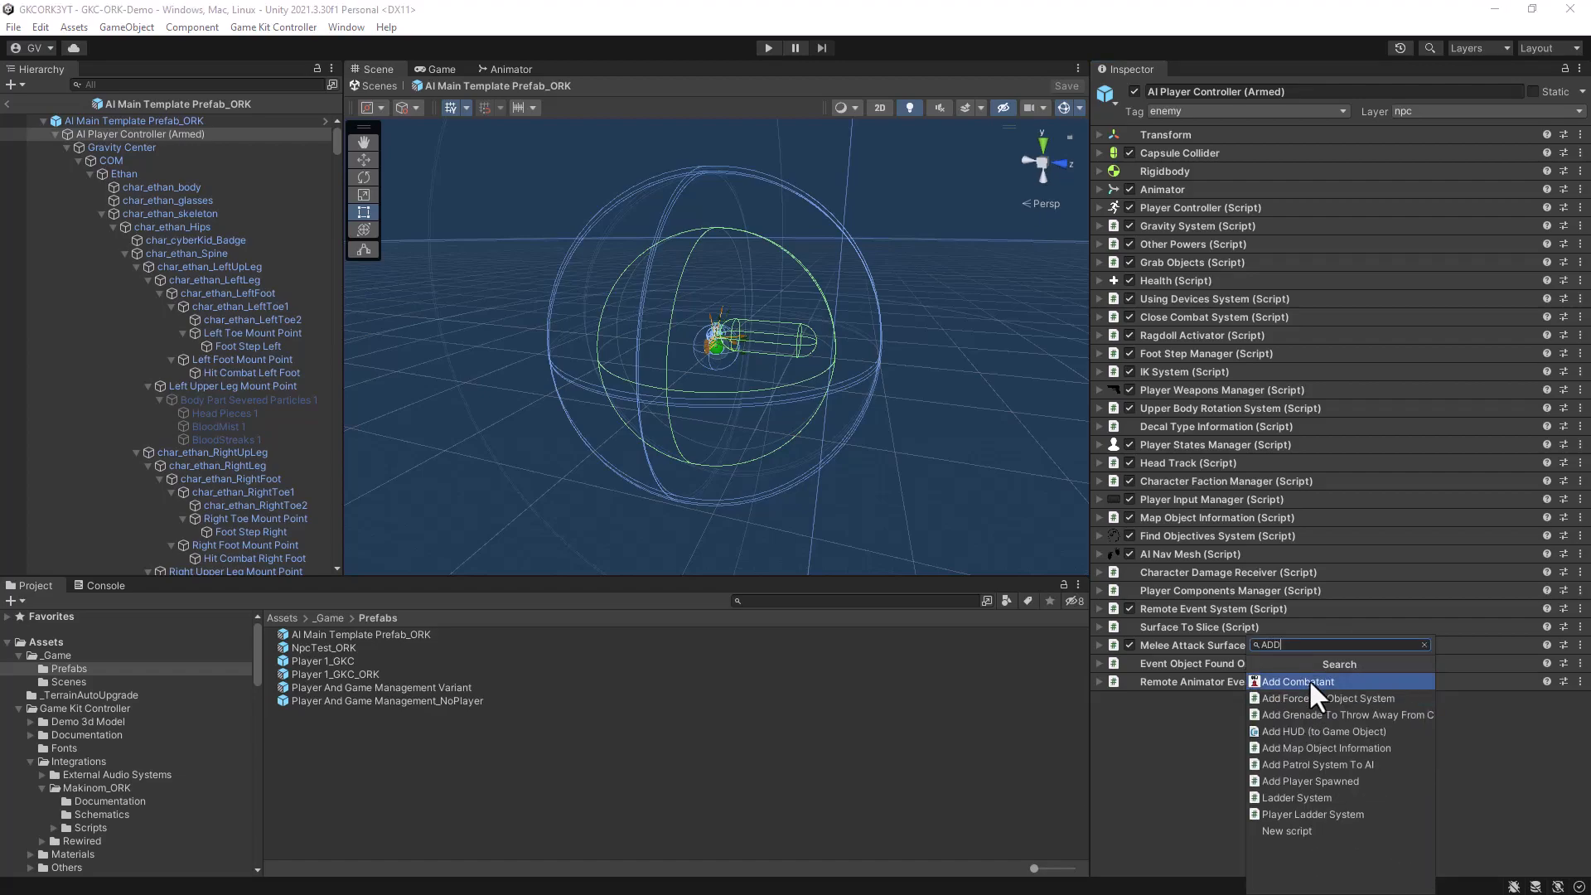
{"action": "left_click", "coordinate": [1309, 681]}
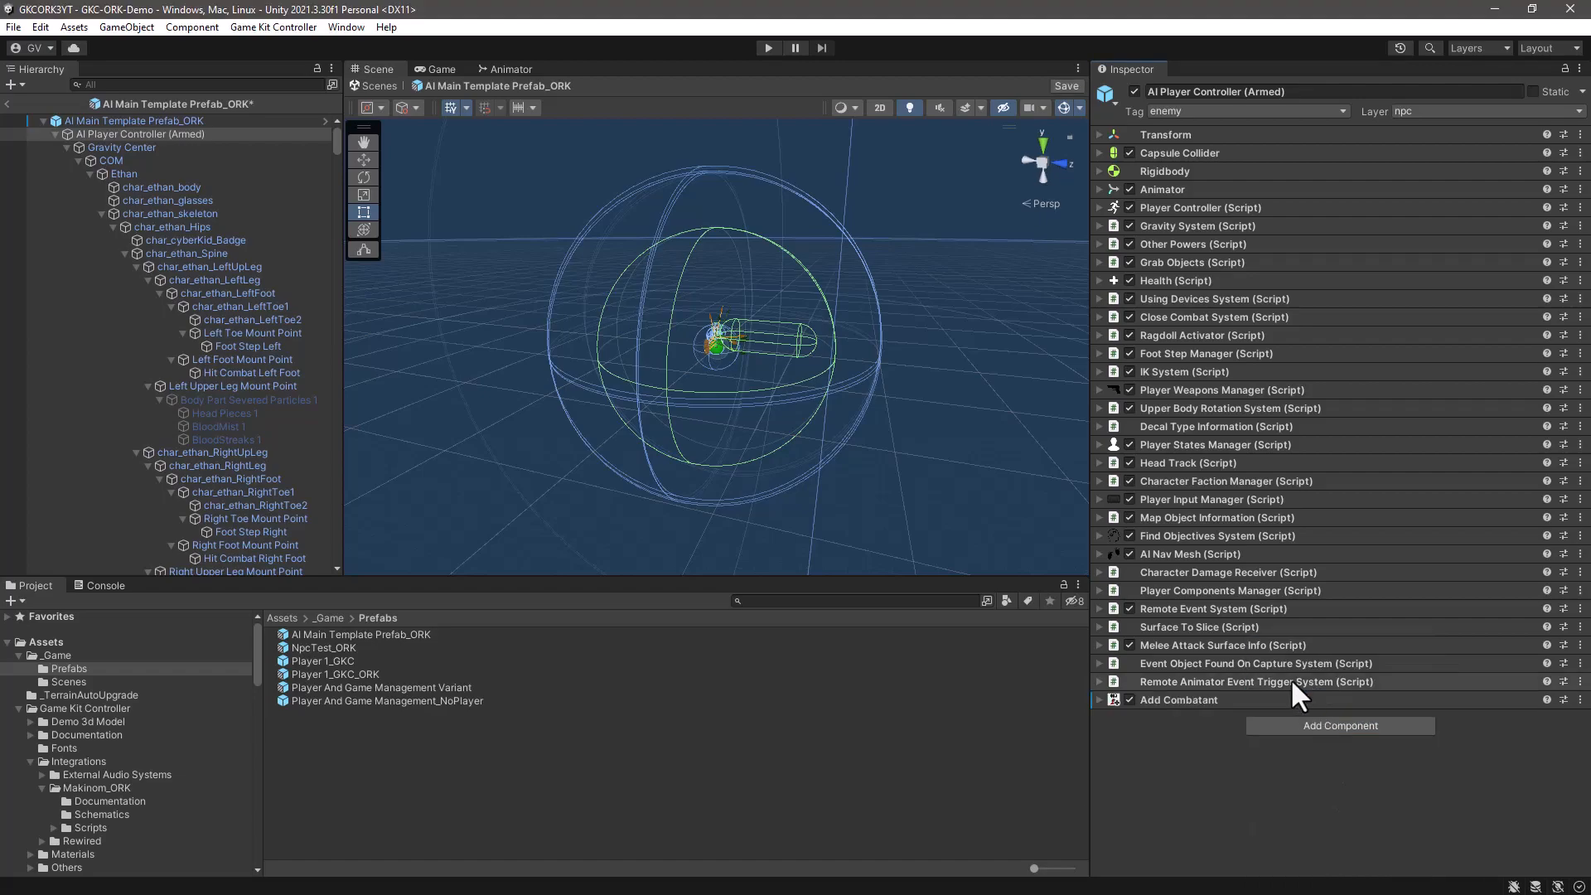
{"action": "left_click", "coordinate": [1098, 700]}
{"action": "scroll", "coordinate": [1369, 629], "scroll_direction": "down", "scroll_amount": 10}
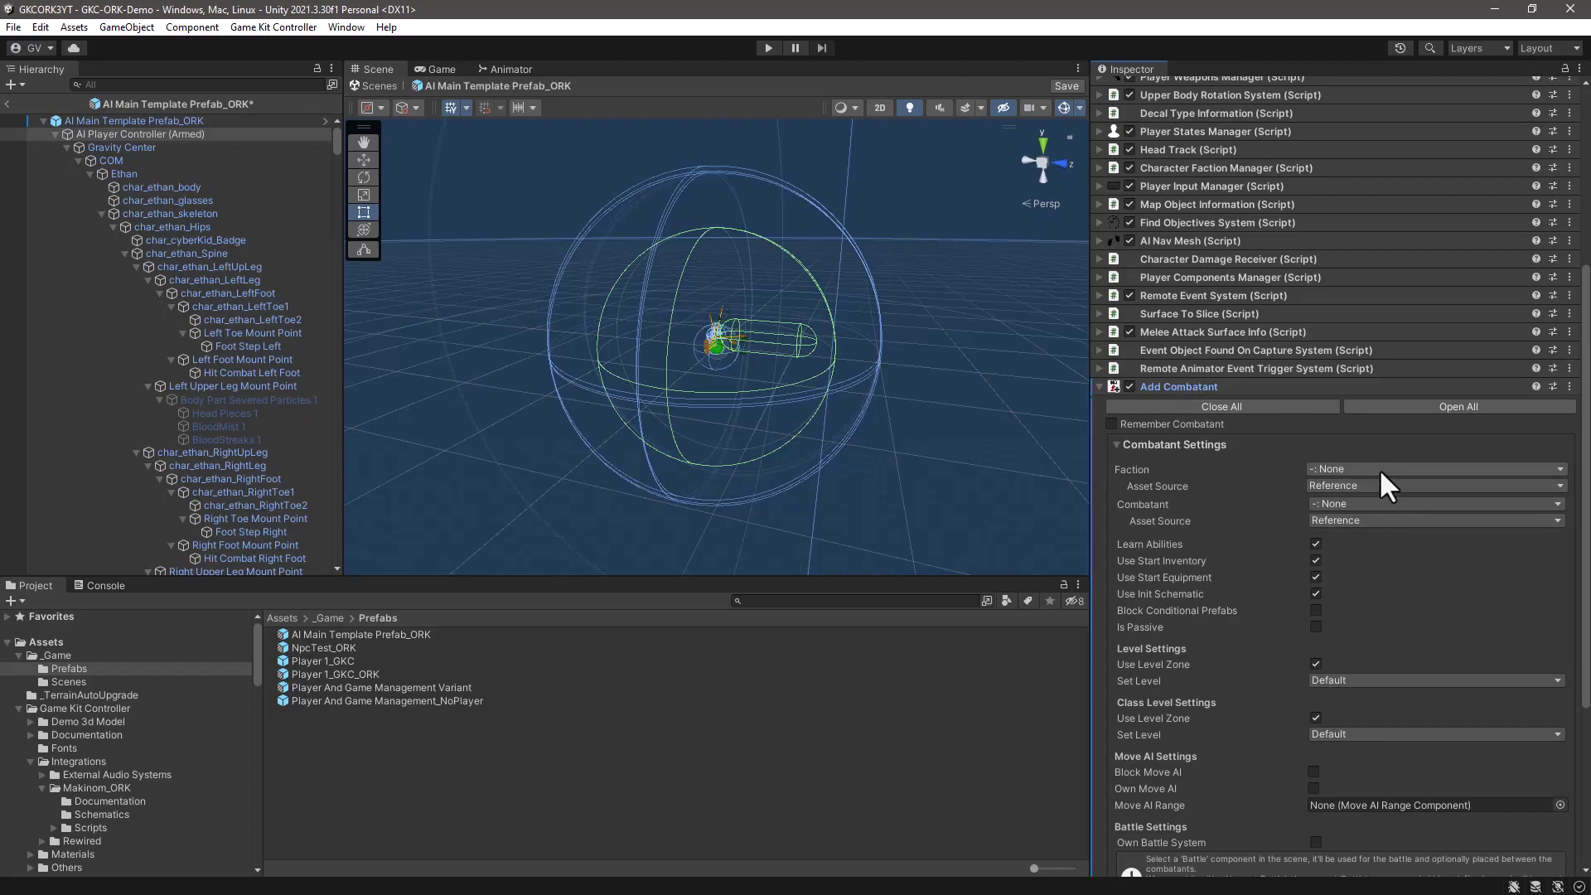
- Open a widened Makinom editor and show the Combatants list in its combatant settings
{"action": "left_click", "coordinate": [343, 27]}
{"action": "mouse_move", "coordinate": [391, 286]}
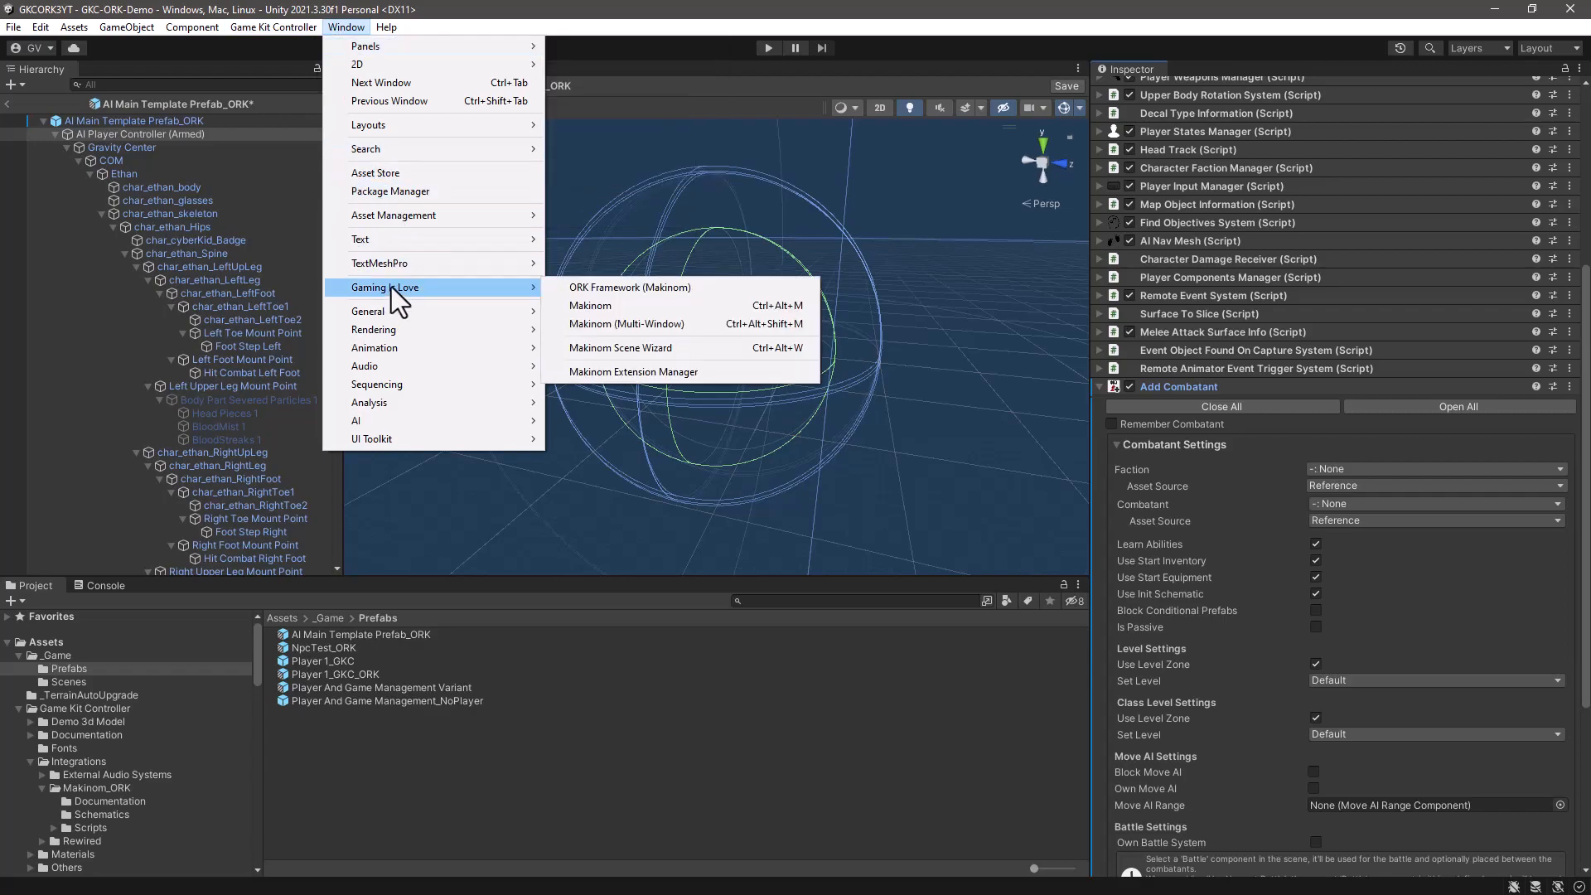
{"action": "left_click", "coordinate": [609, 308]}
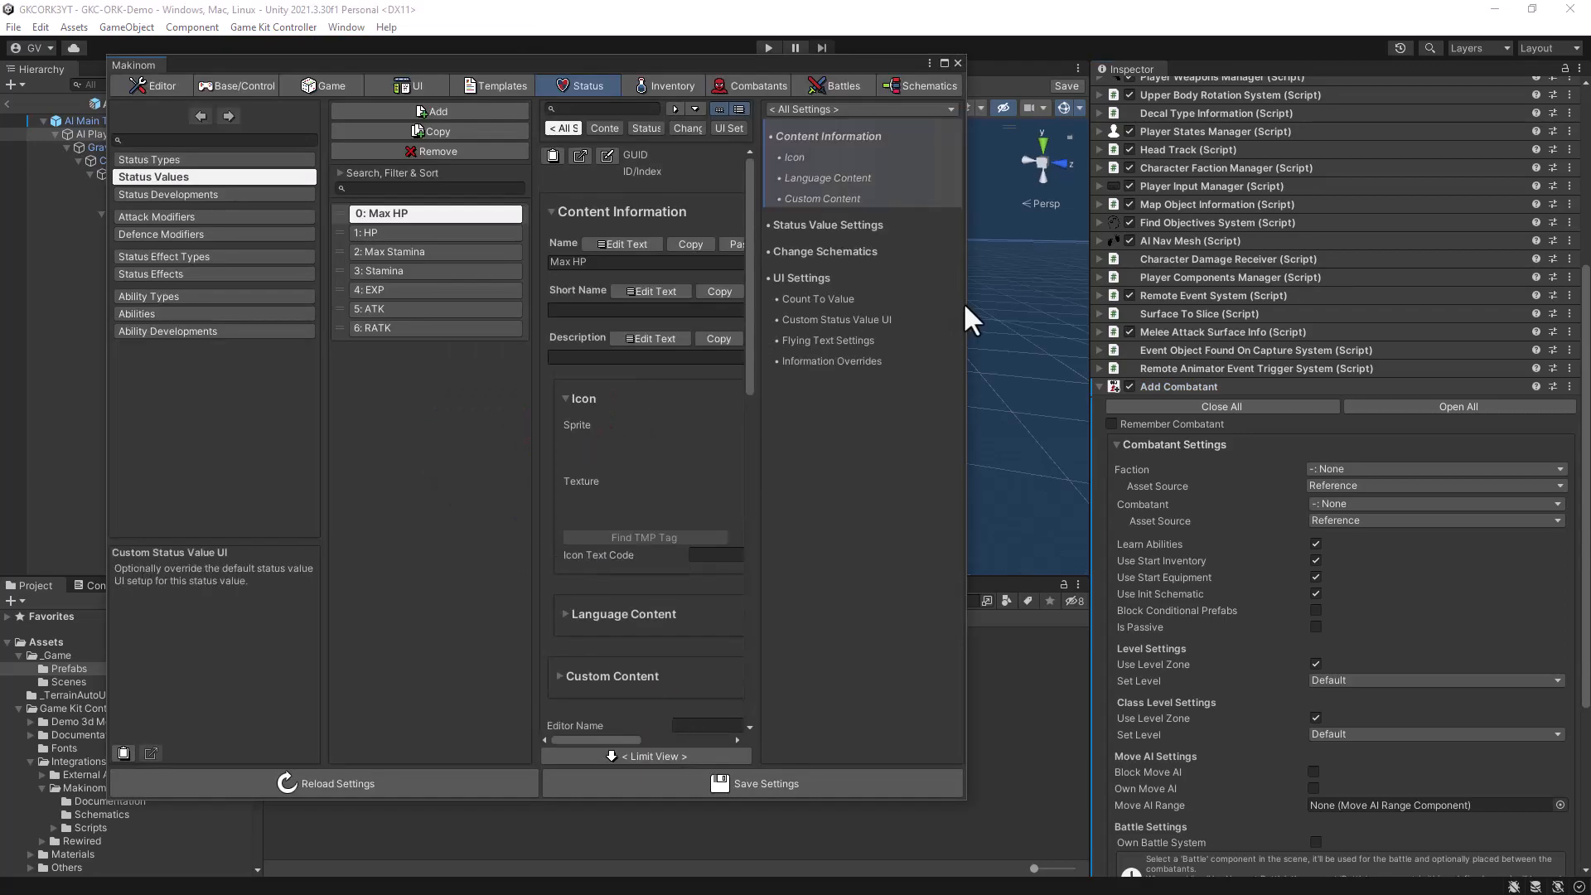
{"action": "left_click_drag", "start_coordinate": [968, 302], "coordinate": [1370, 302]}
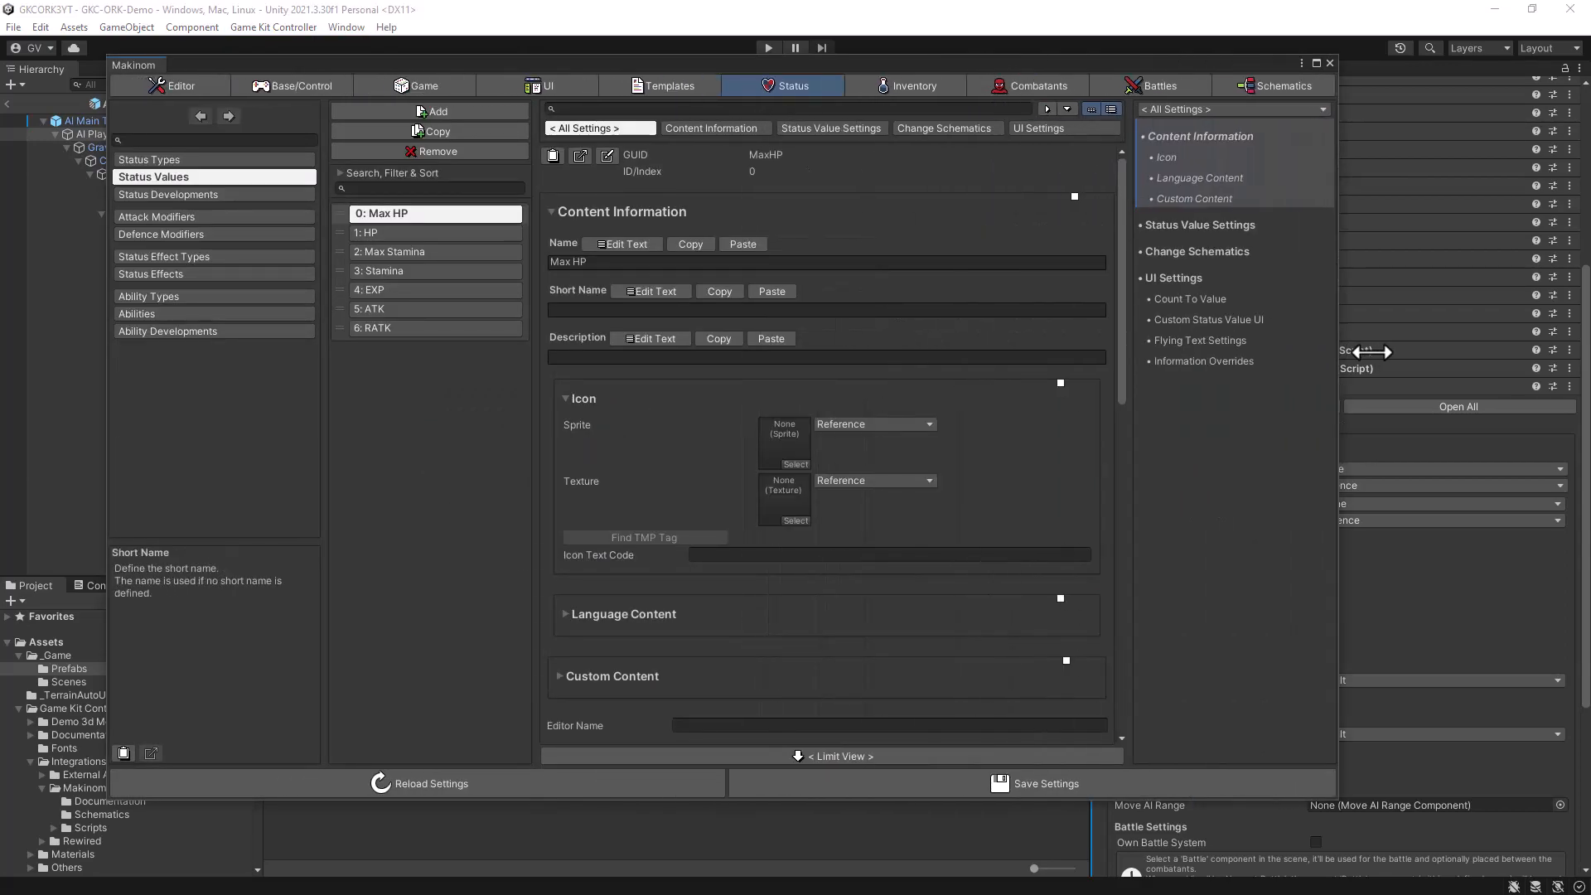
{"action": "left_click", "coordinate": [1043, 84]}
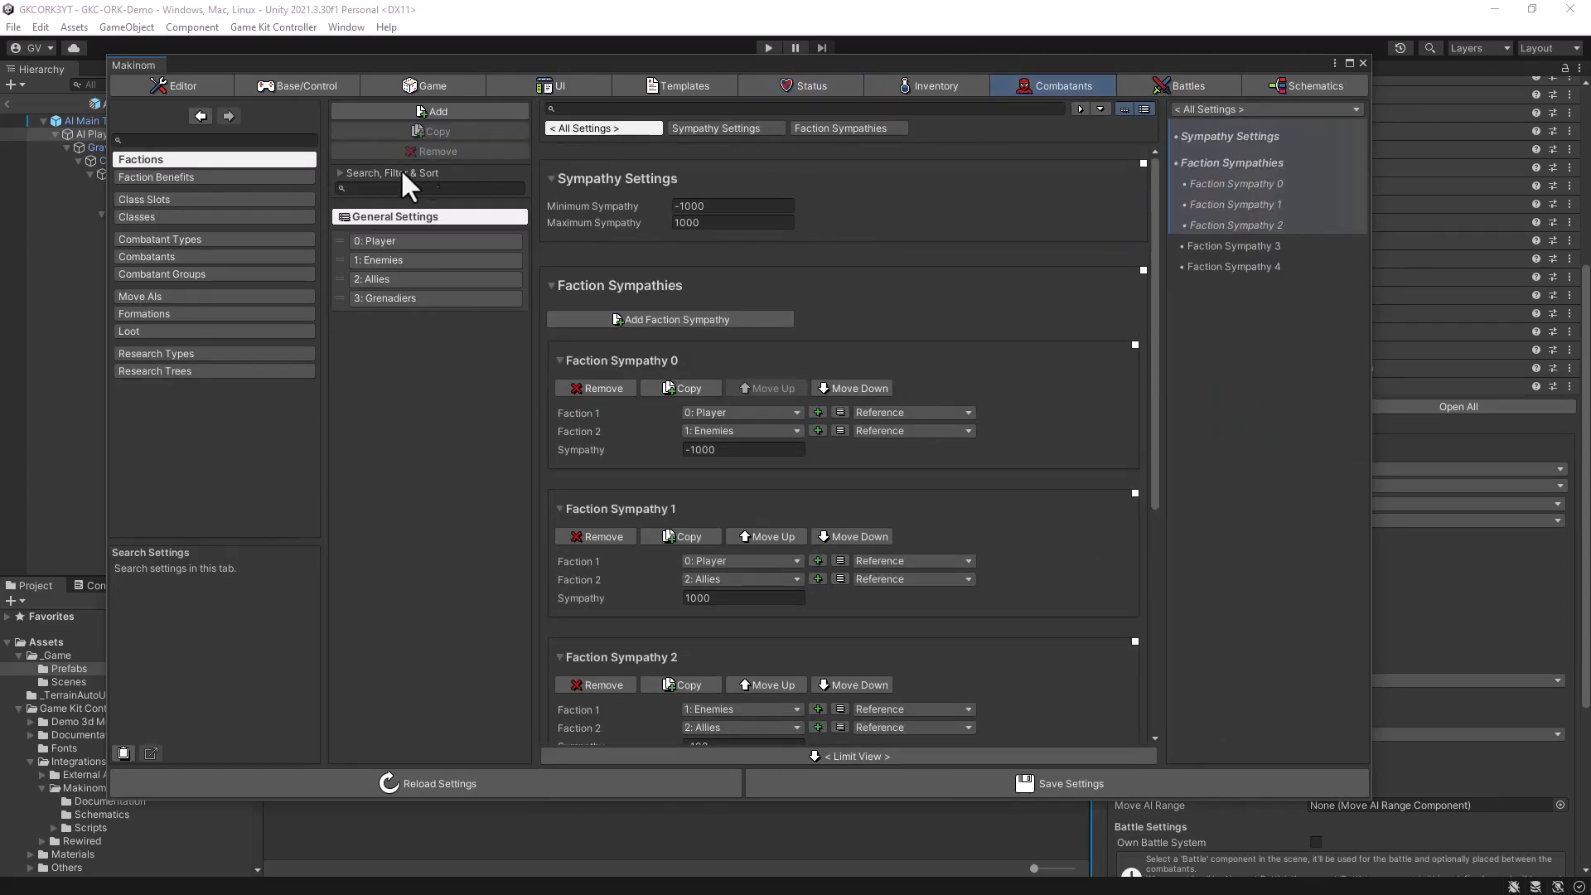
{"action": "left_click", "coordinate": [136, 256]}
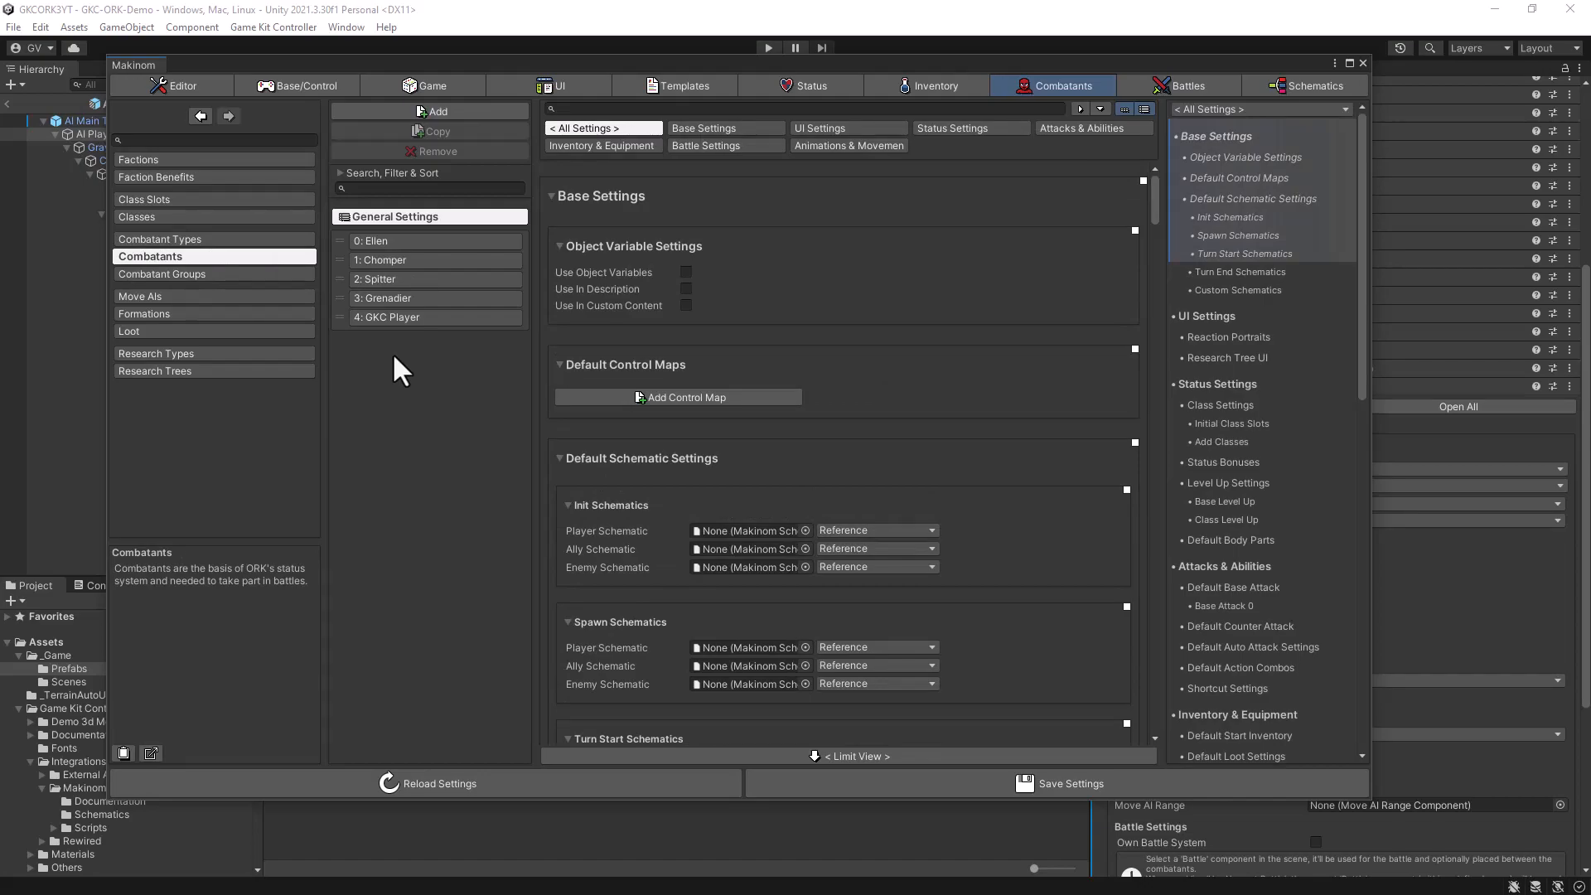
- Duplicate the Chomper combatant and rename the copy GKC Enemy
{"action": "left_click", "coordinate": [396, 259]}
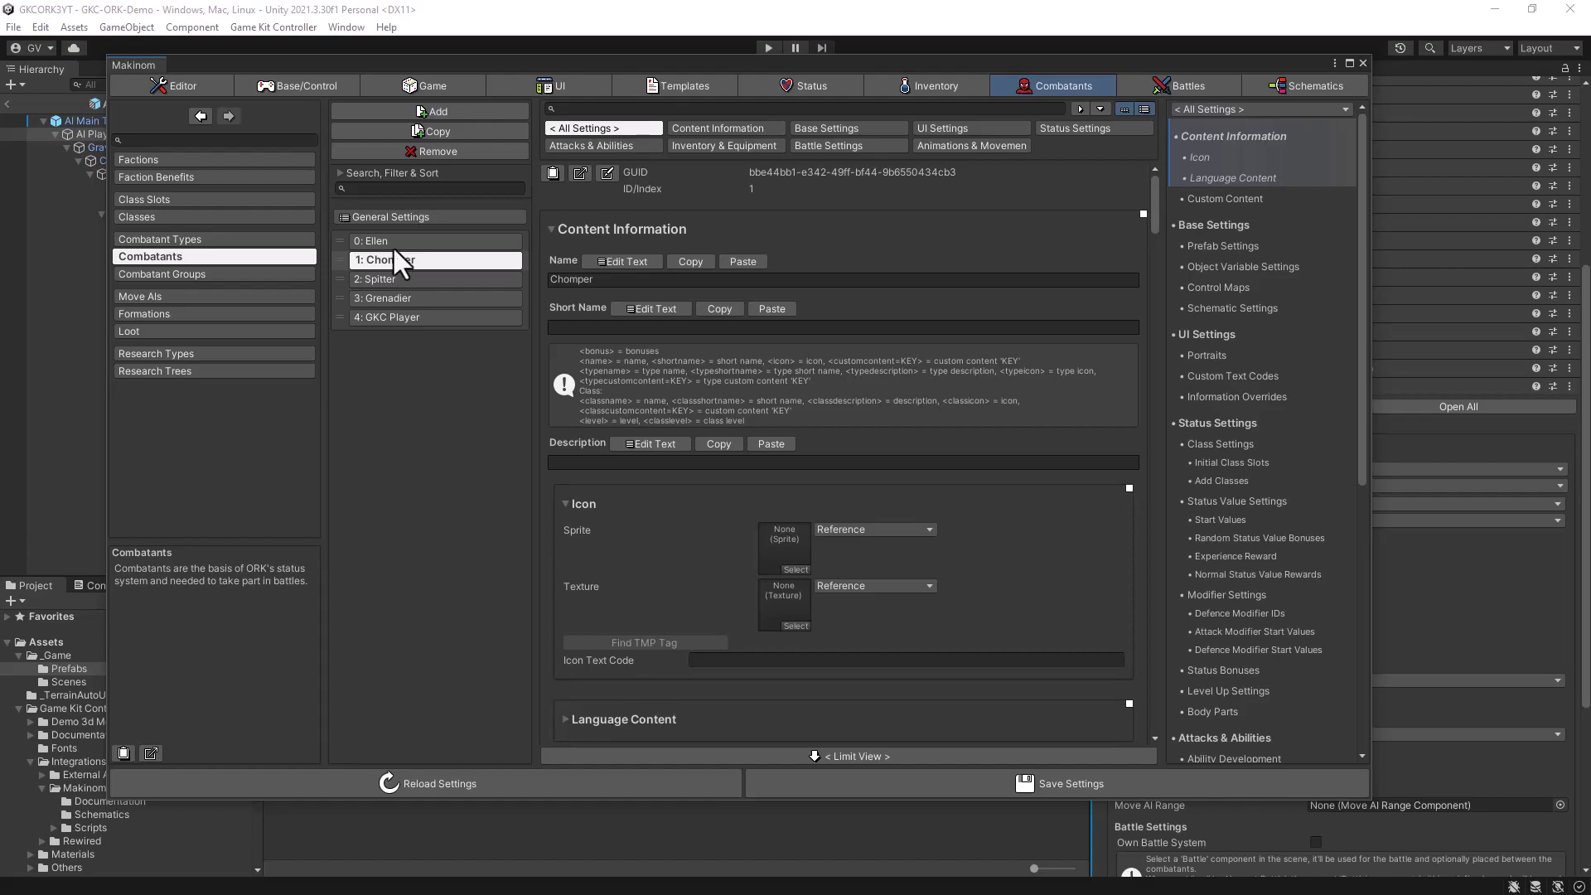
{"action": "left_click", "coordinate": [396, 131]}
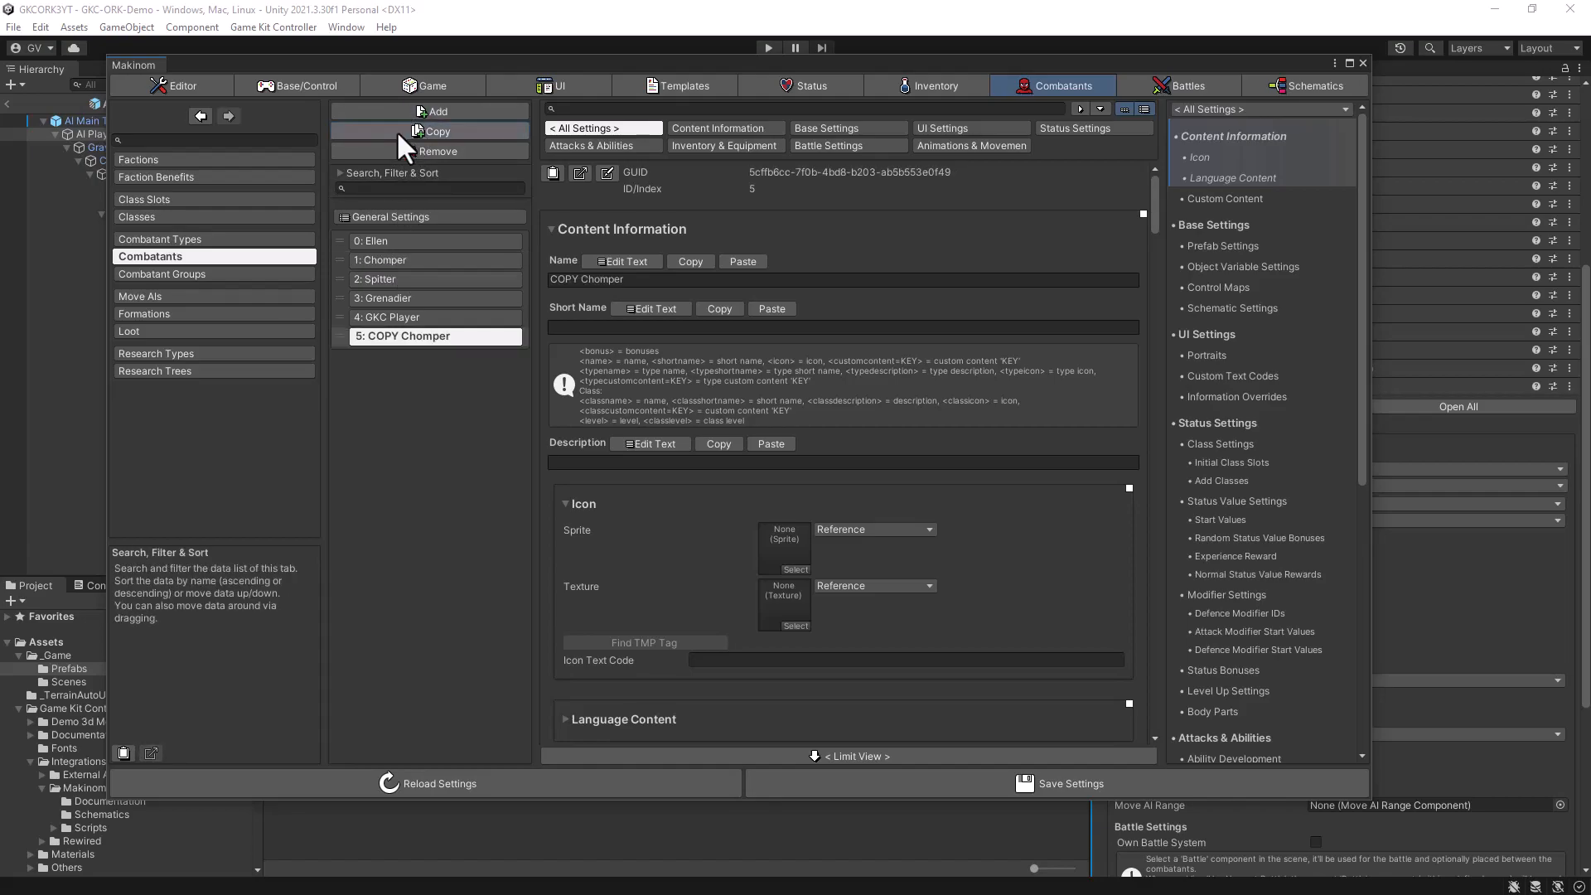
{"action": "left_click", "coordinate": [628, 258]}
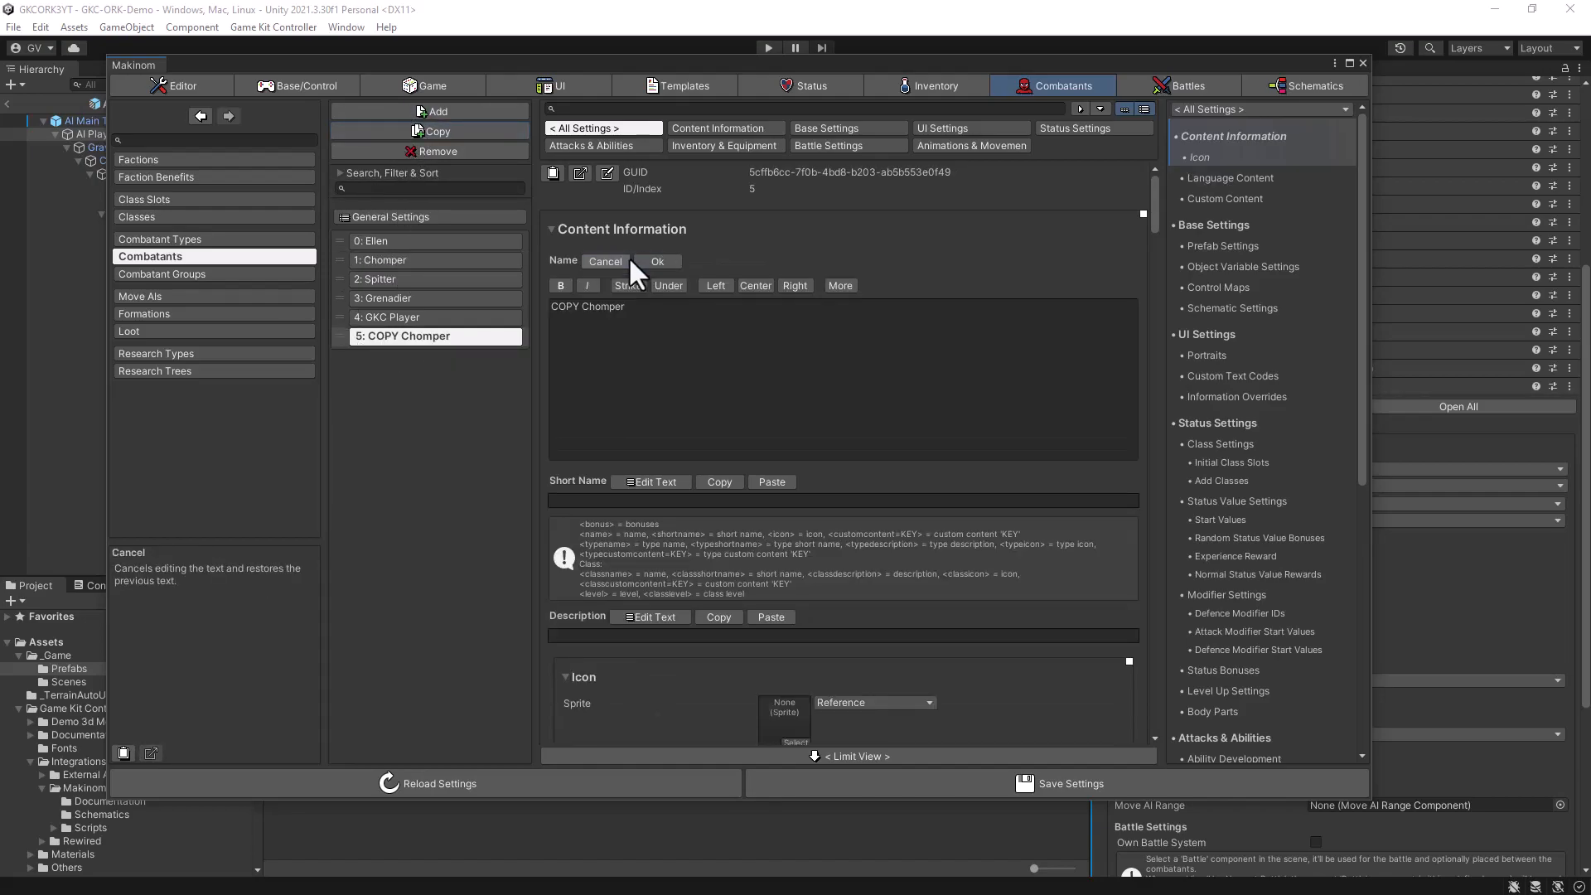
{"action": "left_click_drag", "start_coordinate": [638, 313], "coordinate": [545, 303]}
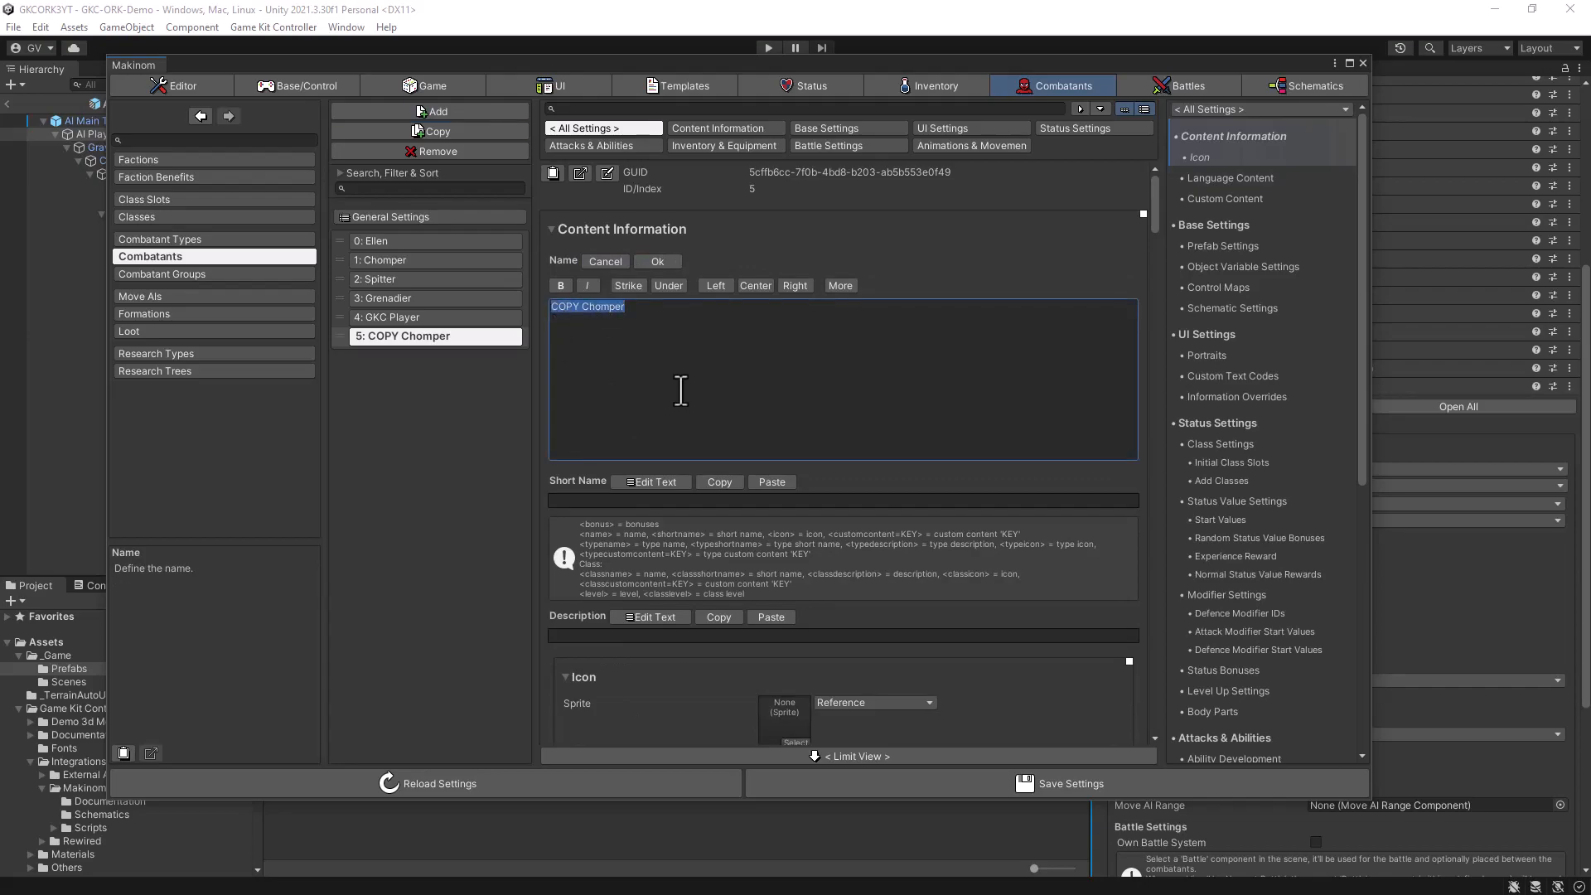
{"action": "type", "text": "gk"}
{"action": "key", "text": "BackSpace"}
{"action": "key", "text": "BackSpace"}
{"action": "type", "text": "GKC Enemy"}
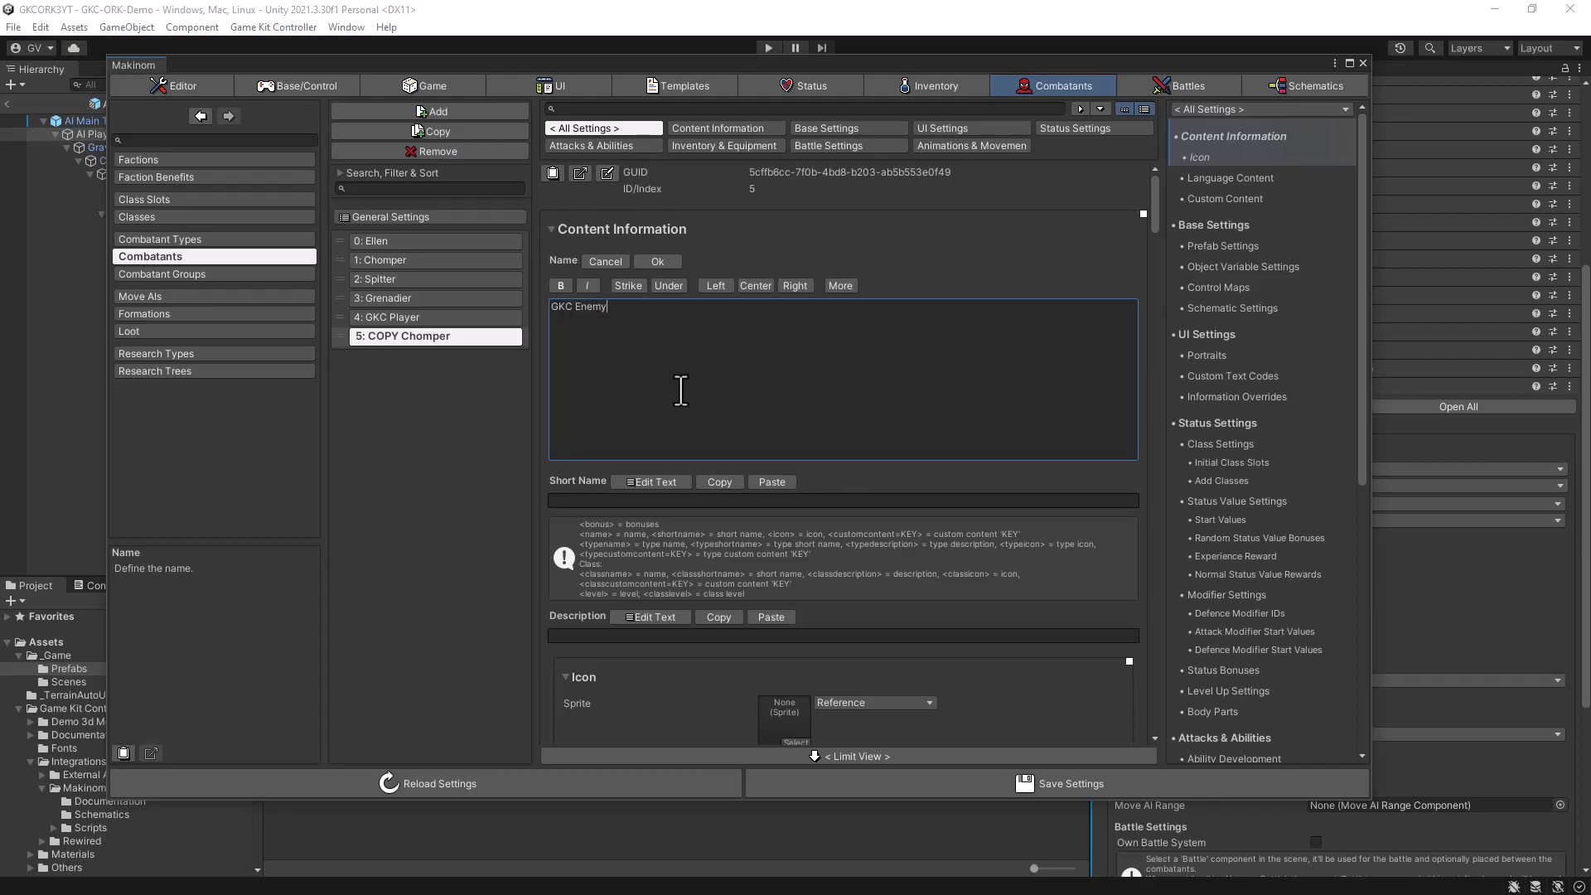
{"action": "left_click", "coordinate": [658, 260]}
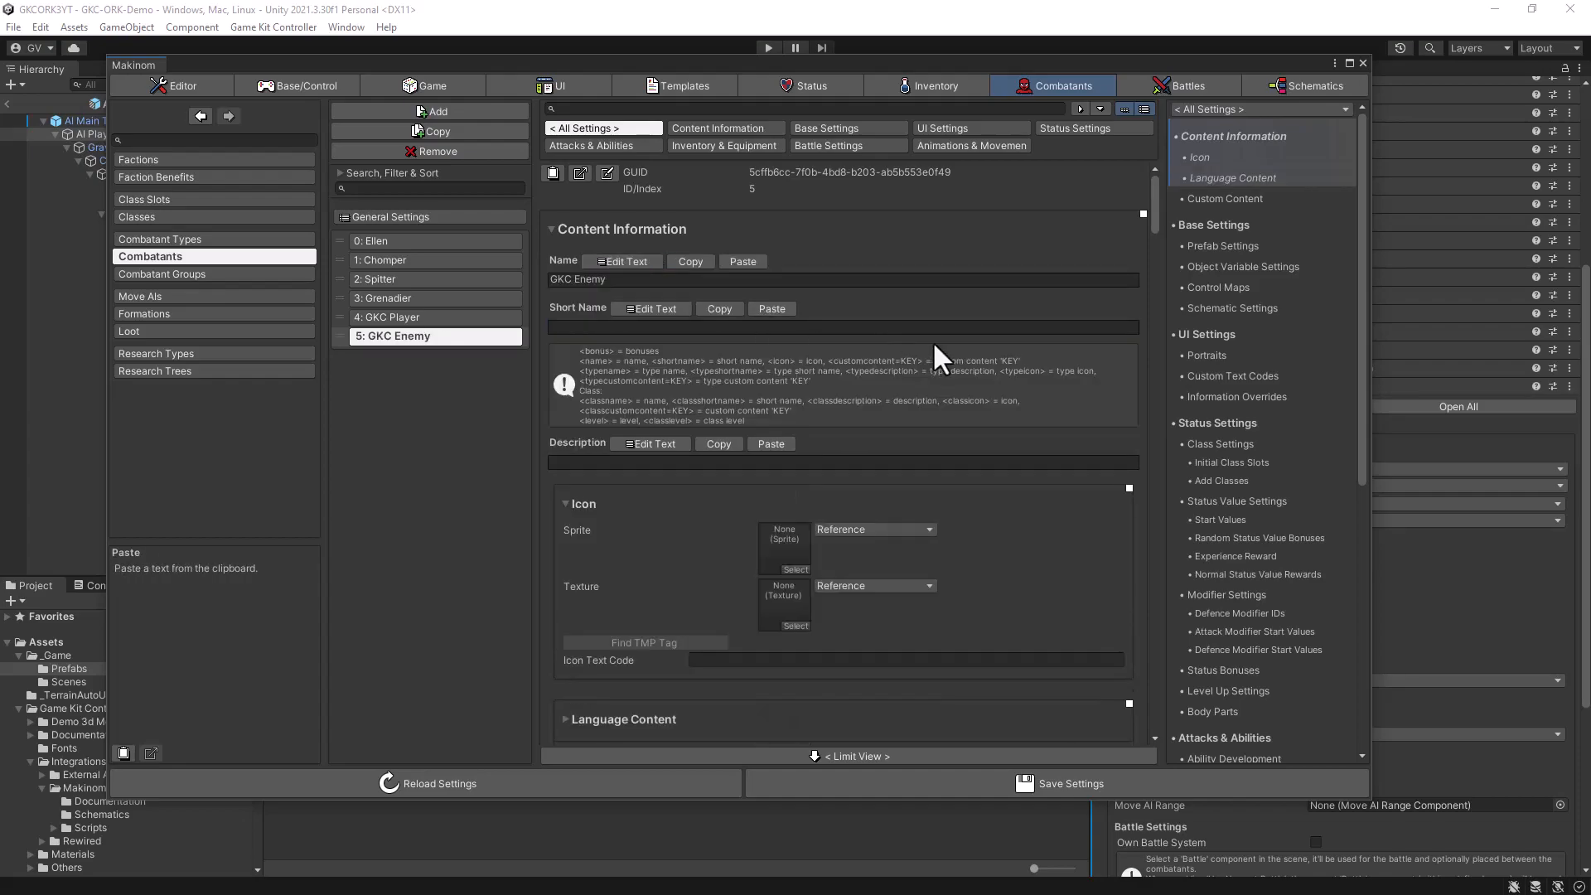
- Assign AI Main Template Prefab_ORK as the prefab in GKC Enemy's base settings
{"action": "left_click", "coordinate": [812, 127]}
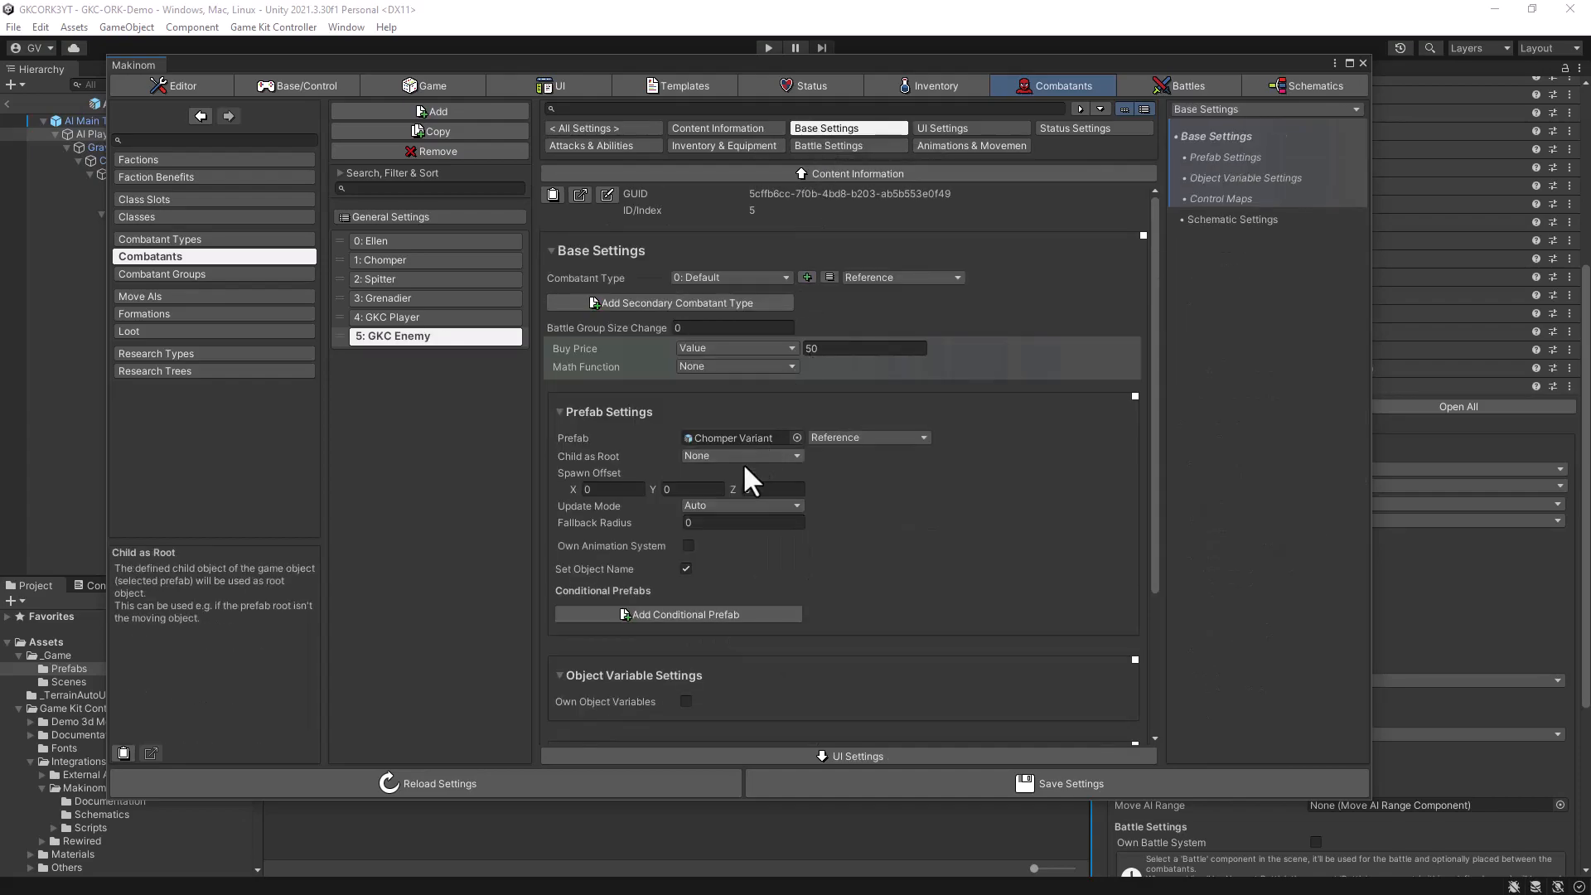
{"action": "left_click_drag", "start_coordinate": [672, 65], "coordinate": [1023, 74]}
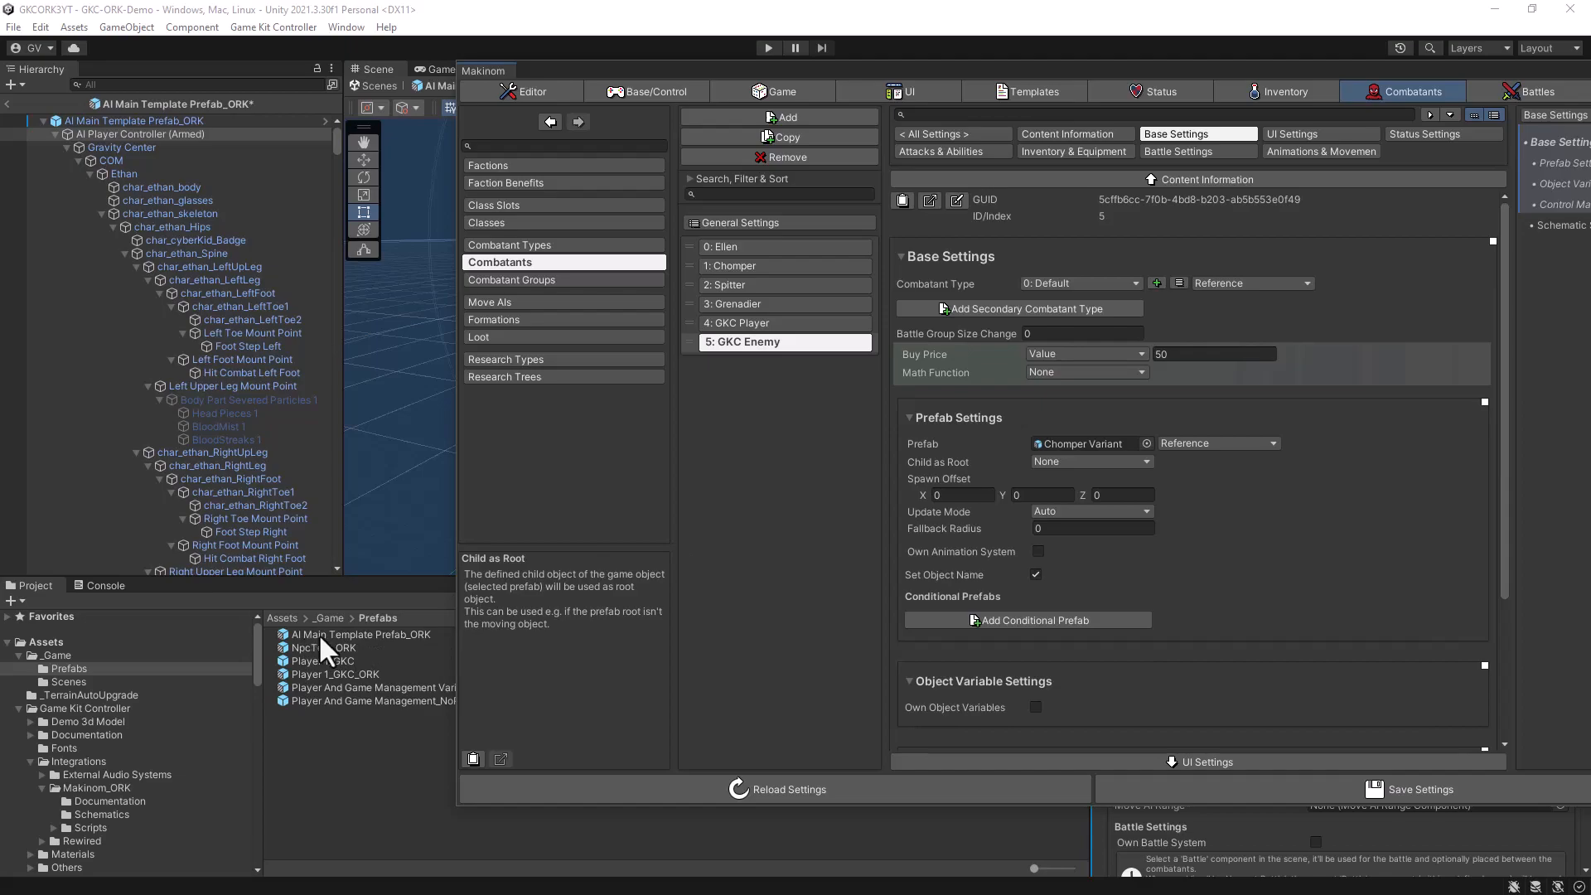
{"action": "left_click_drag", "start_coordinate": [319, 638], "coordinate": [1101, 447]}
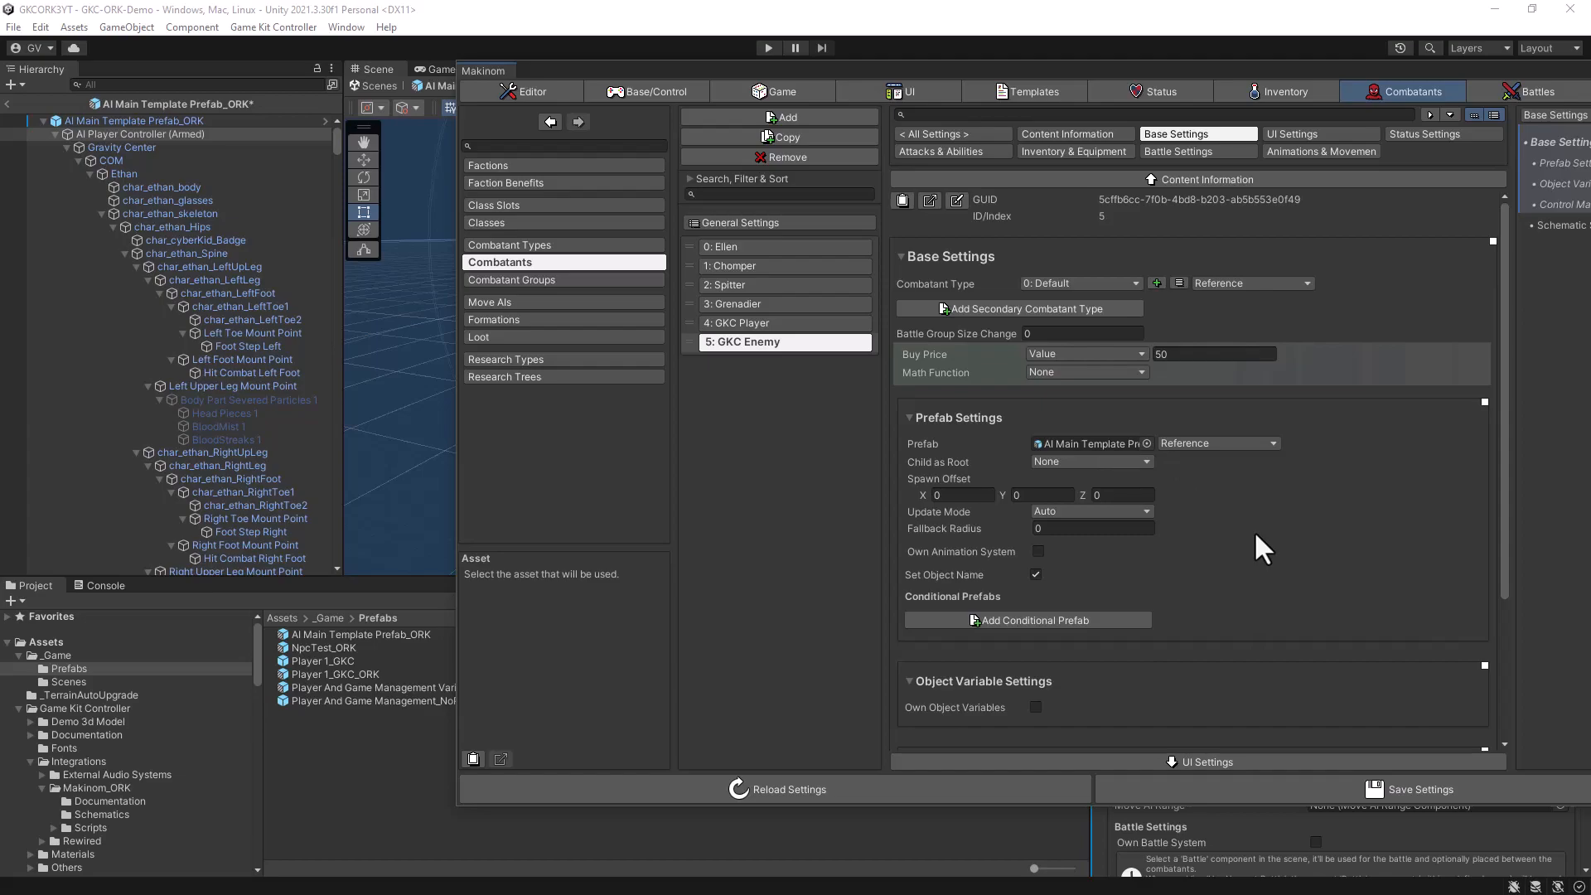
- Remove the Chomper animation entry from GKC Enemy's Animations & Movement settings
{"action": "scroll", "coordinate": [1256, 533], "scroll_direction": "down", "scroll_amount": 3}
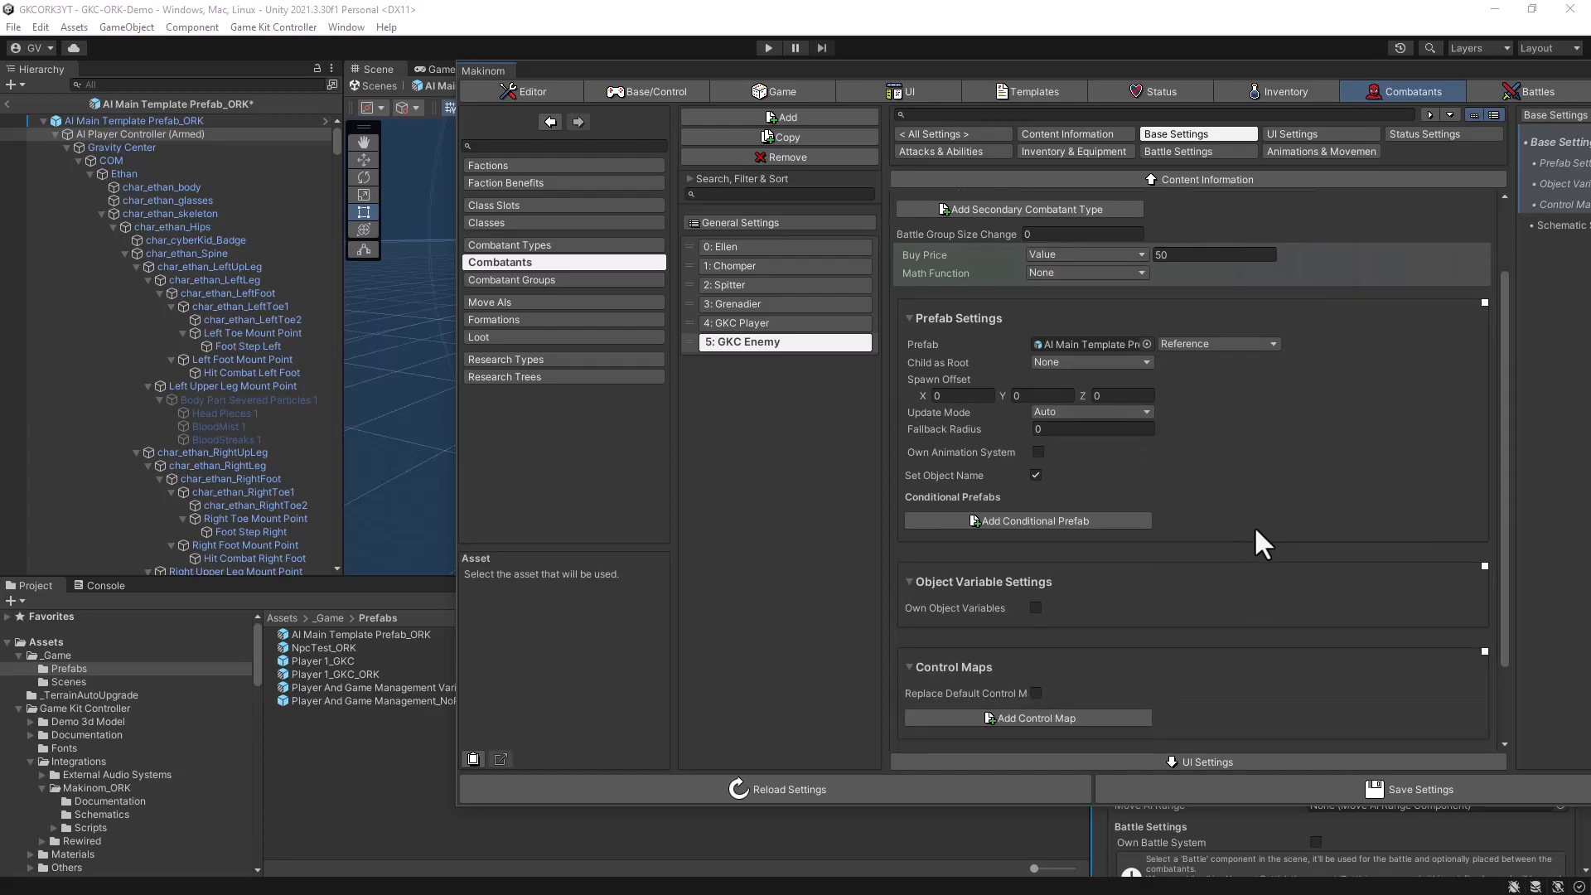
{"action": "scroll", "coordinate": [1256, 530], "scroll_direction": "down", "scroll_amount": 3}
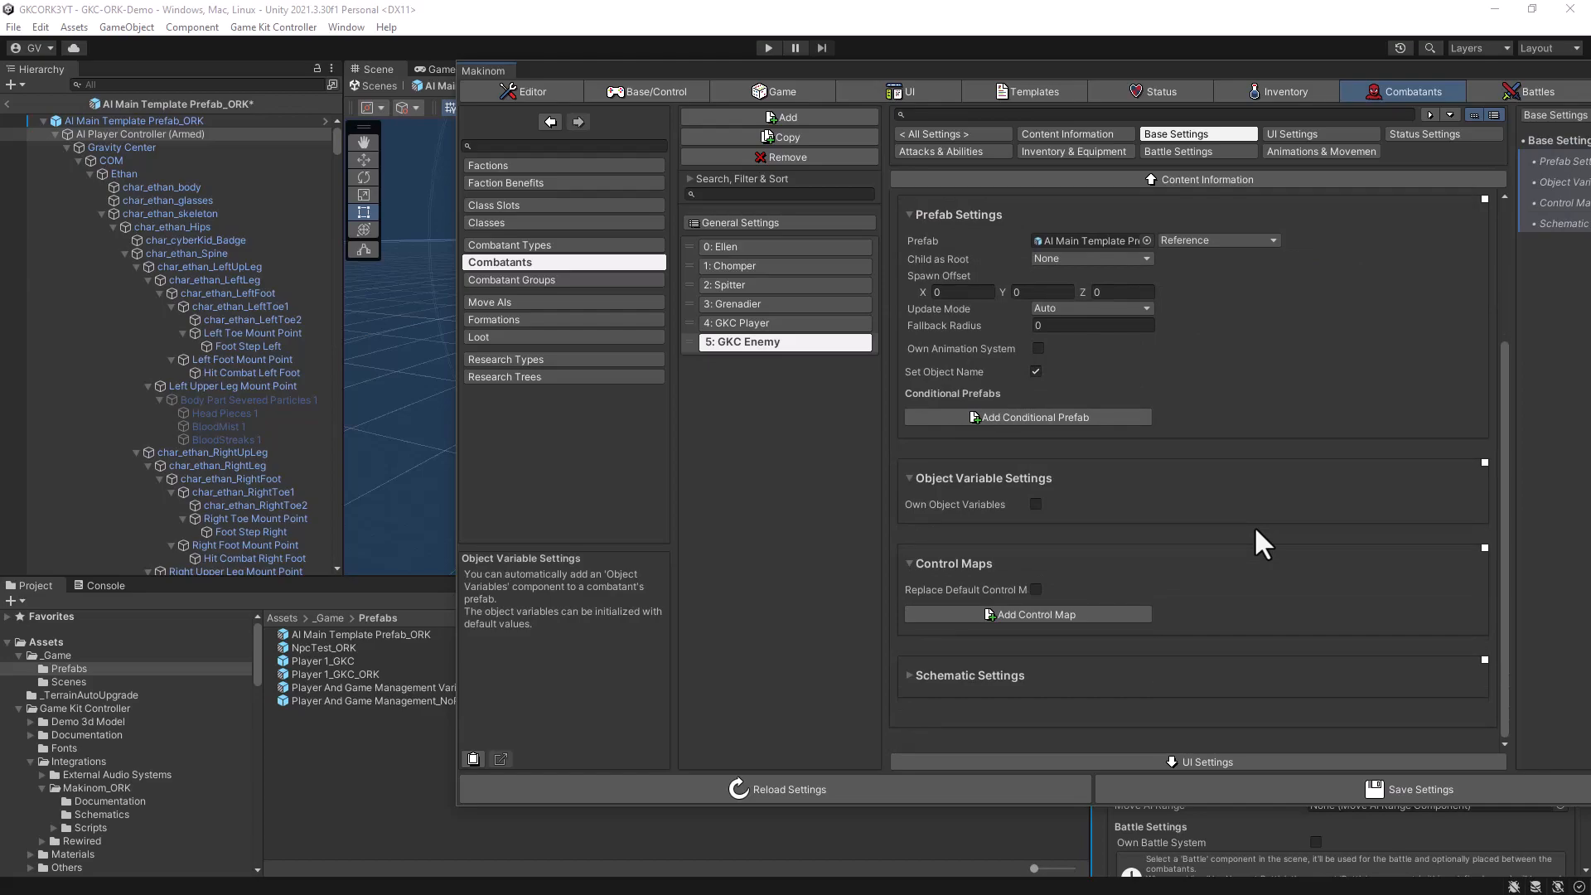
{"action": "left_click", "coordinate": [1321, 150]}
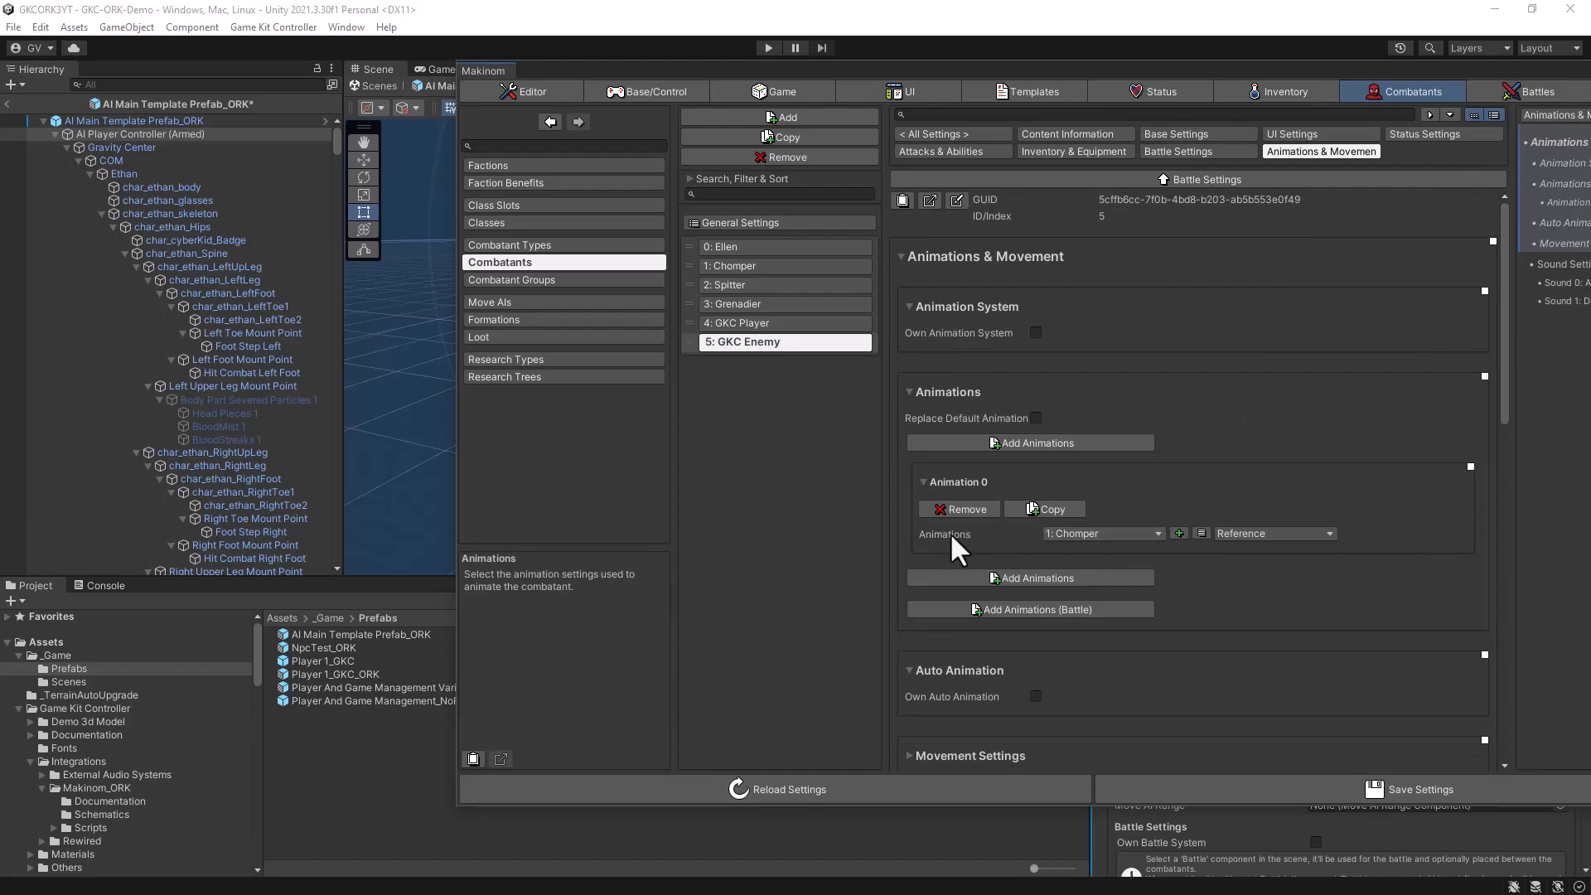
{"action": "left_click", "coordinate": [957, 509]}
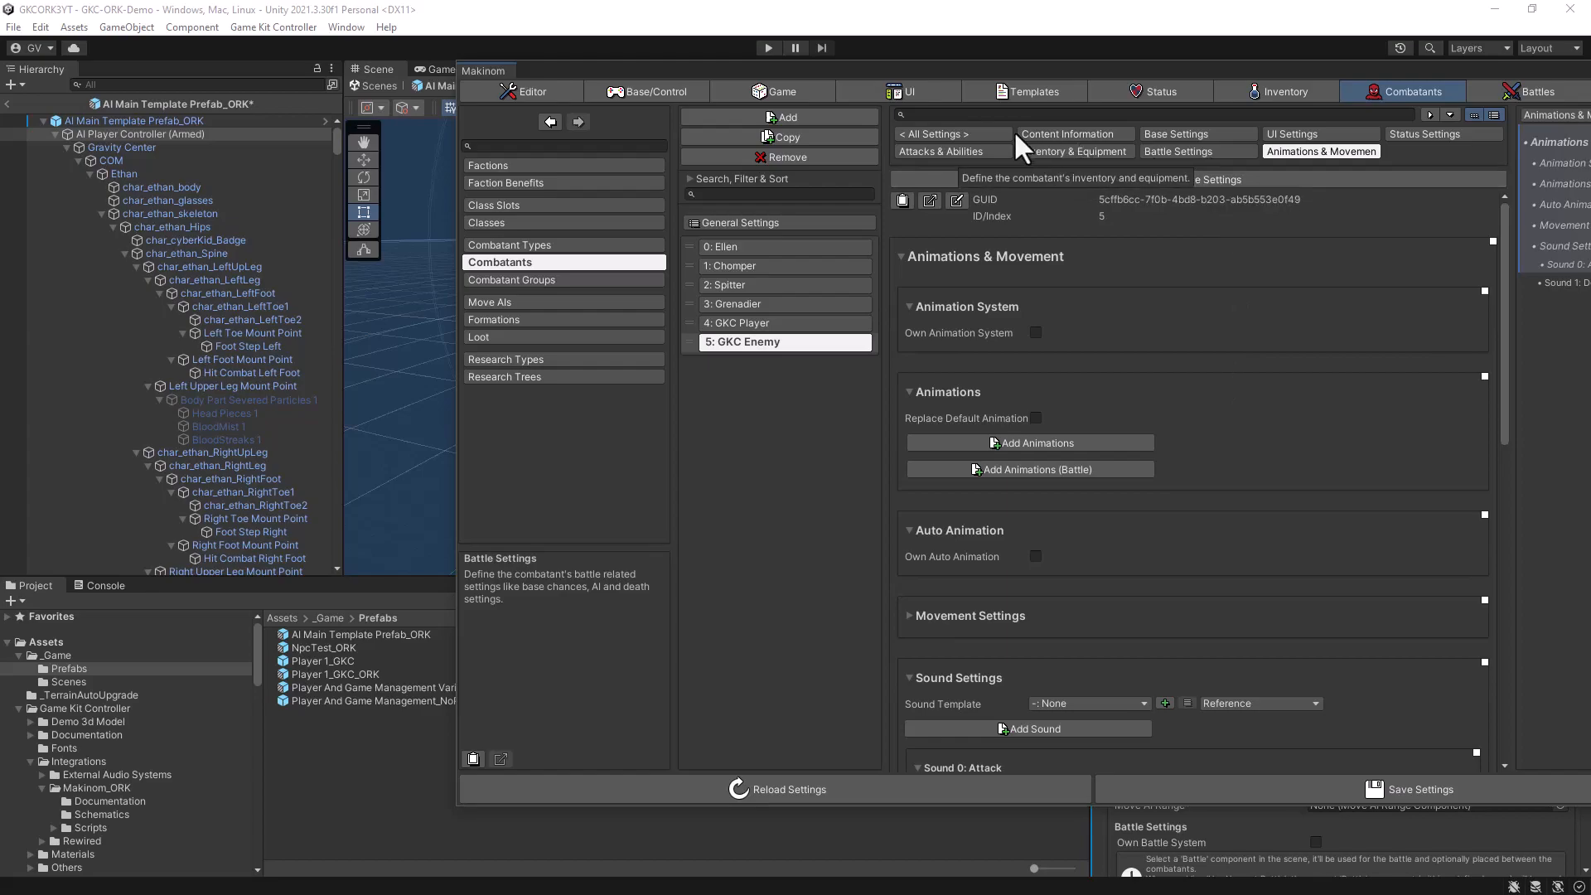
- Set GKC Enemy's start values to 100 for Max HP and 50 for Max Stamina
{"action": "left_click", "coordinate": [1415, 135]}
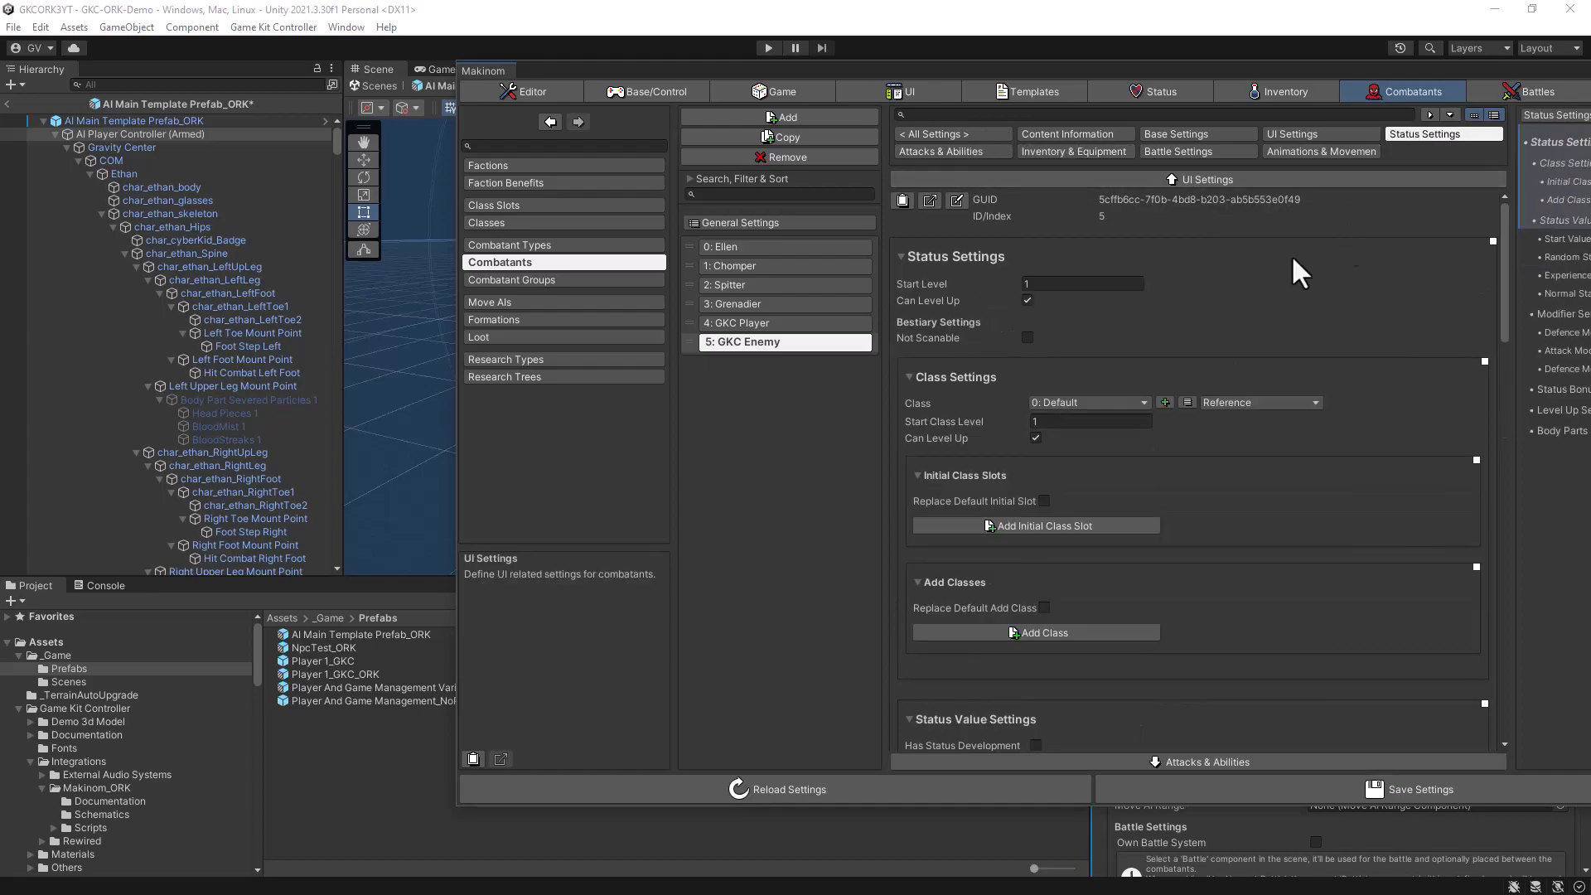
{"action": "scroll", "coordinate": [1208, 311], "scroll_direction": "down", "scroll_amount": 5}
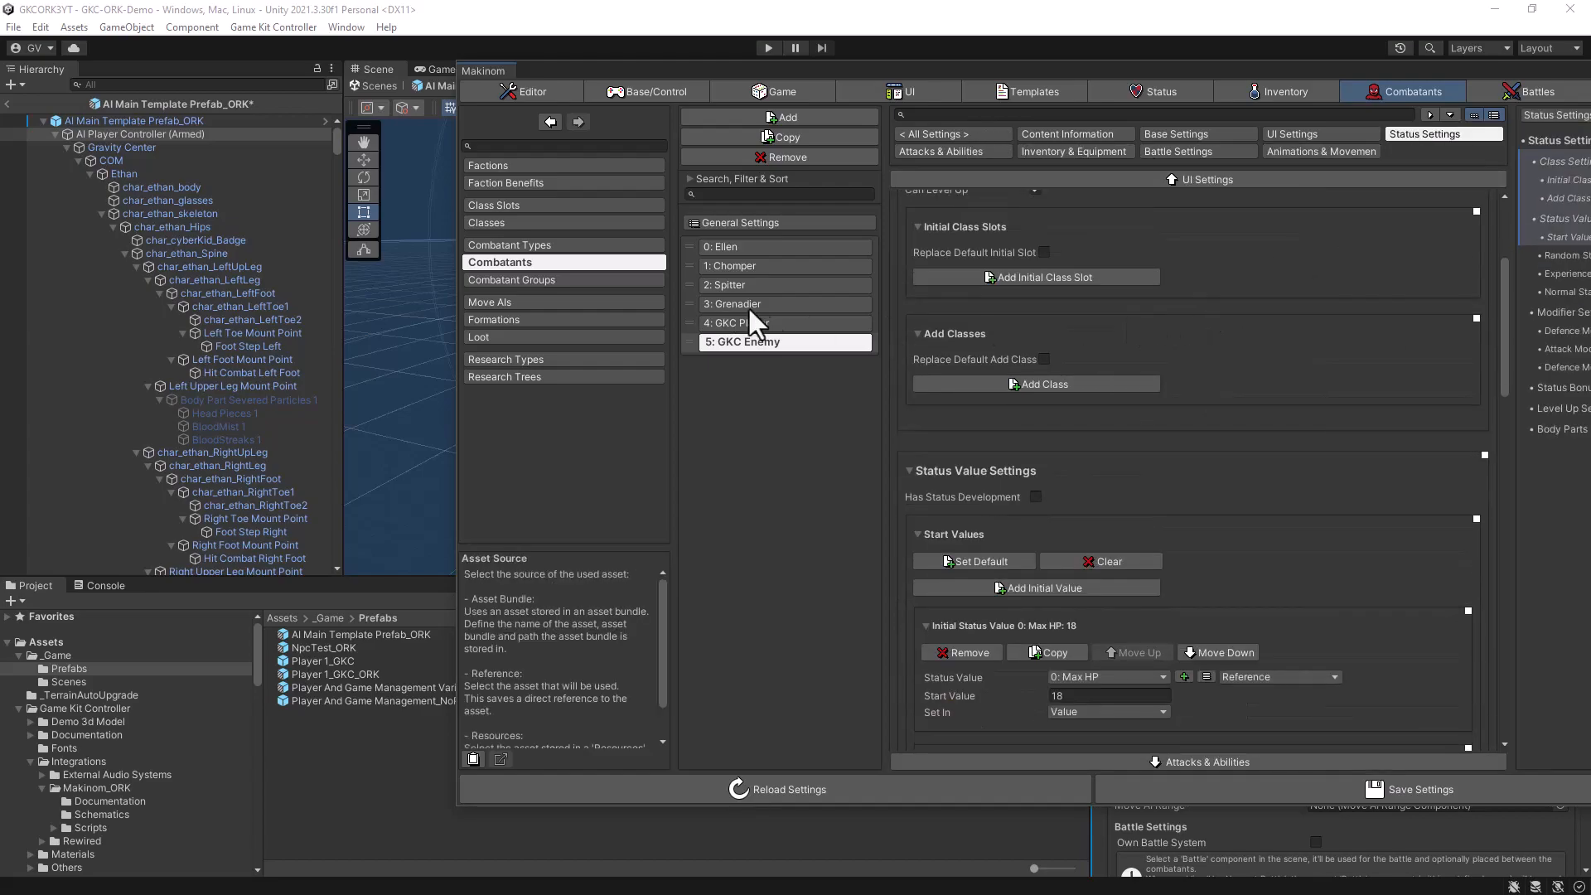
{"action": "scroll", "coordinate": [1272, 416], "scroll_direction": "down", "scroll_amount": 5}
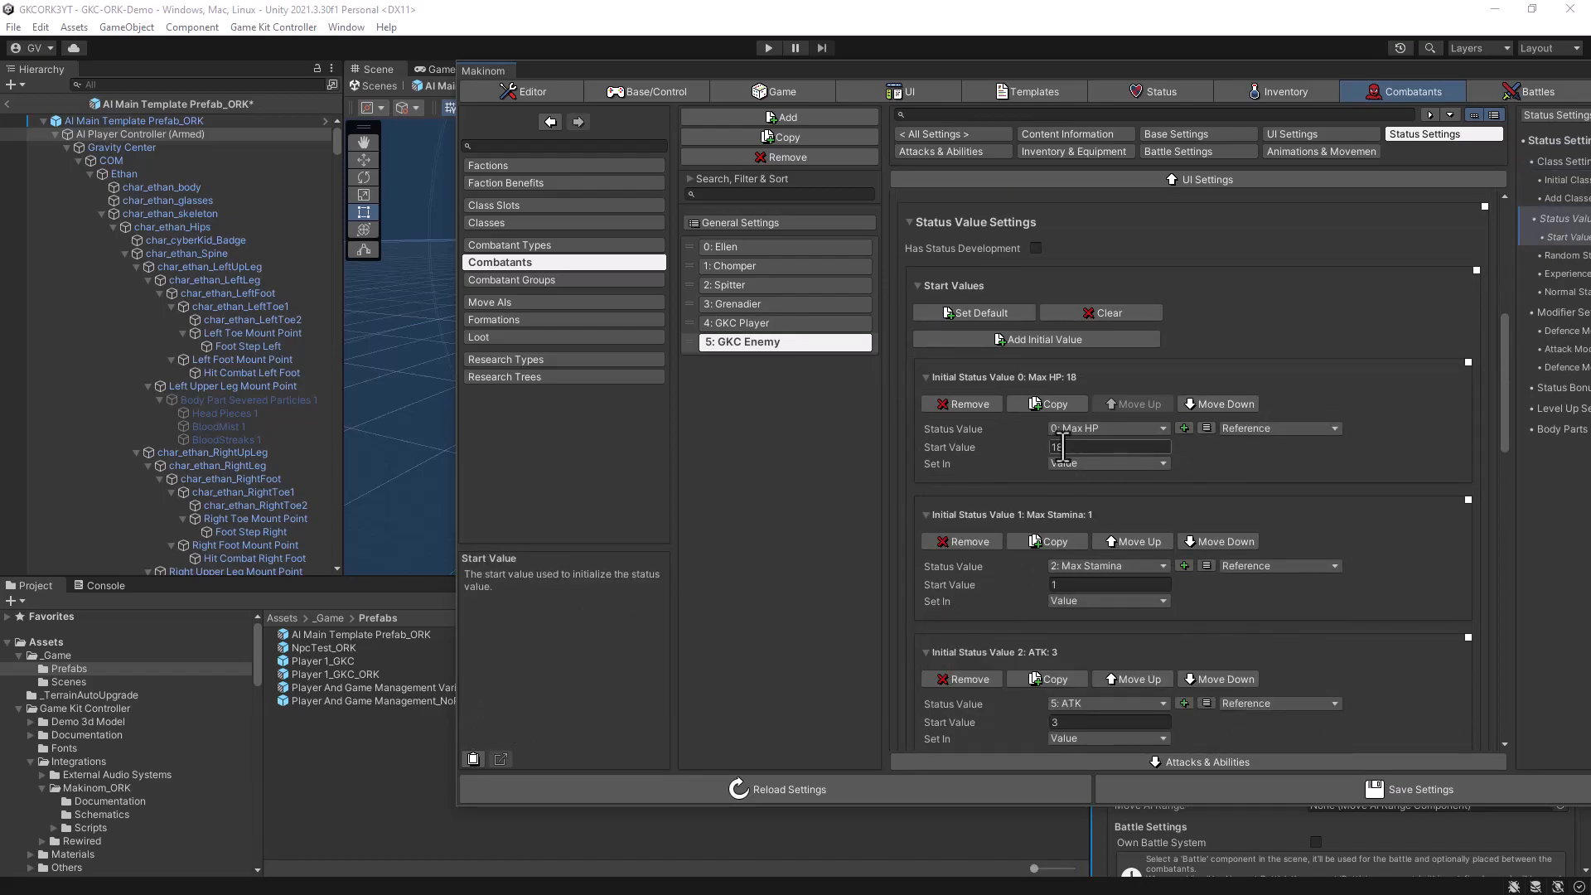
{"action": "type", "text": "100"}
{"action": "left_click", "coordinate": [1067, 585]}
{"action": "type", "text": "50"}
{"action": "scroll", "coordinate": [1276, 599], "scroll_direction": "down", "scroll_amount": 8}
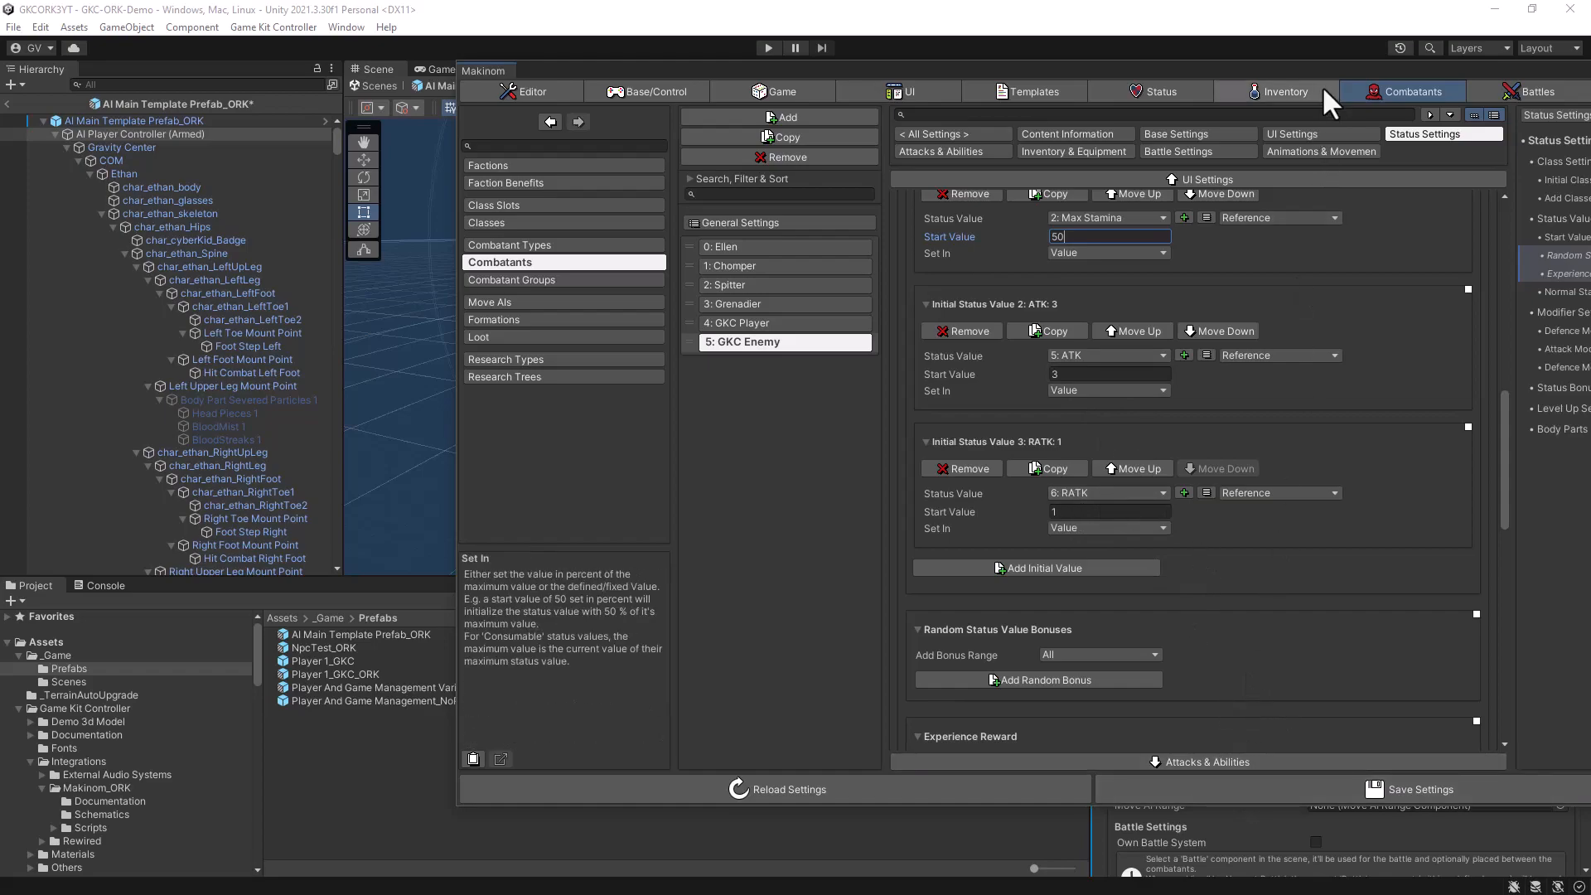
- Save the Makinom settings and close the Makinom editor
{"action": "left_click_drag", "start_coordinate": [1326, 67], "coordinate": [1064, 62]}
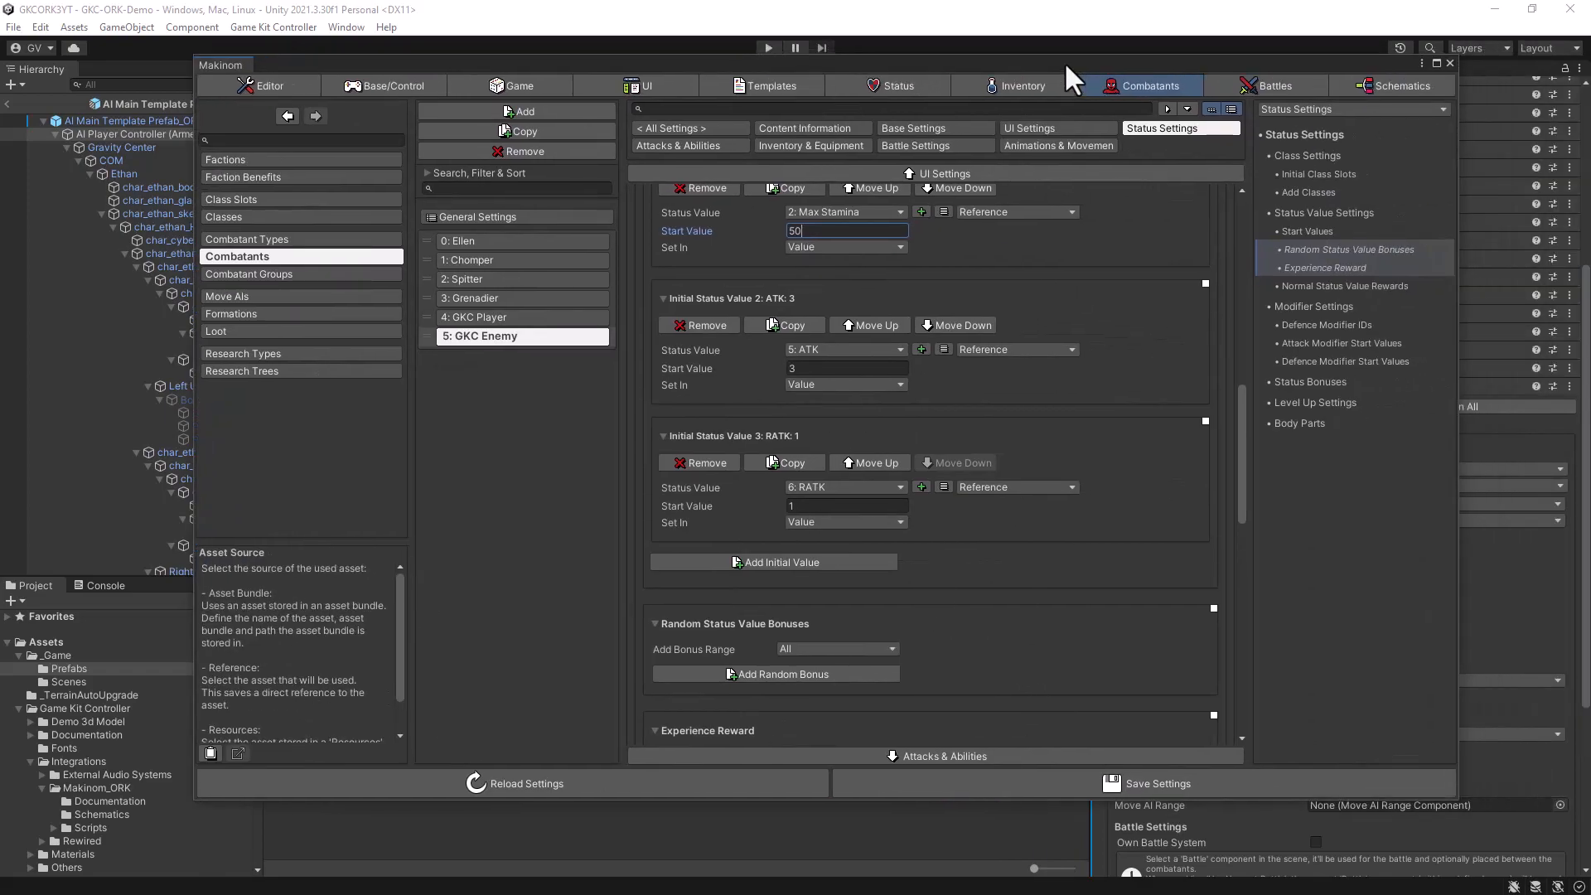
{"action": "left_click", "coordinate": [1101, 783]}
{"action": "left_click", "coordinate": [1072, 784]}
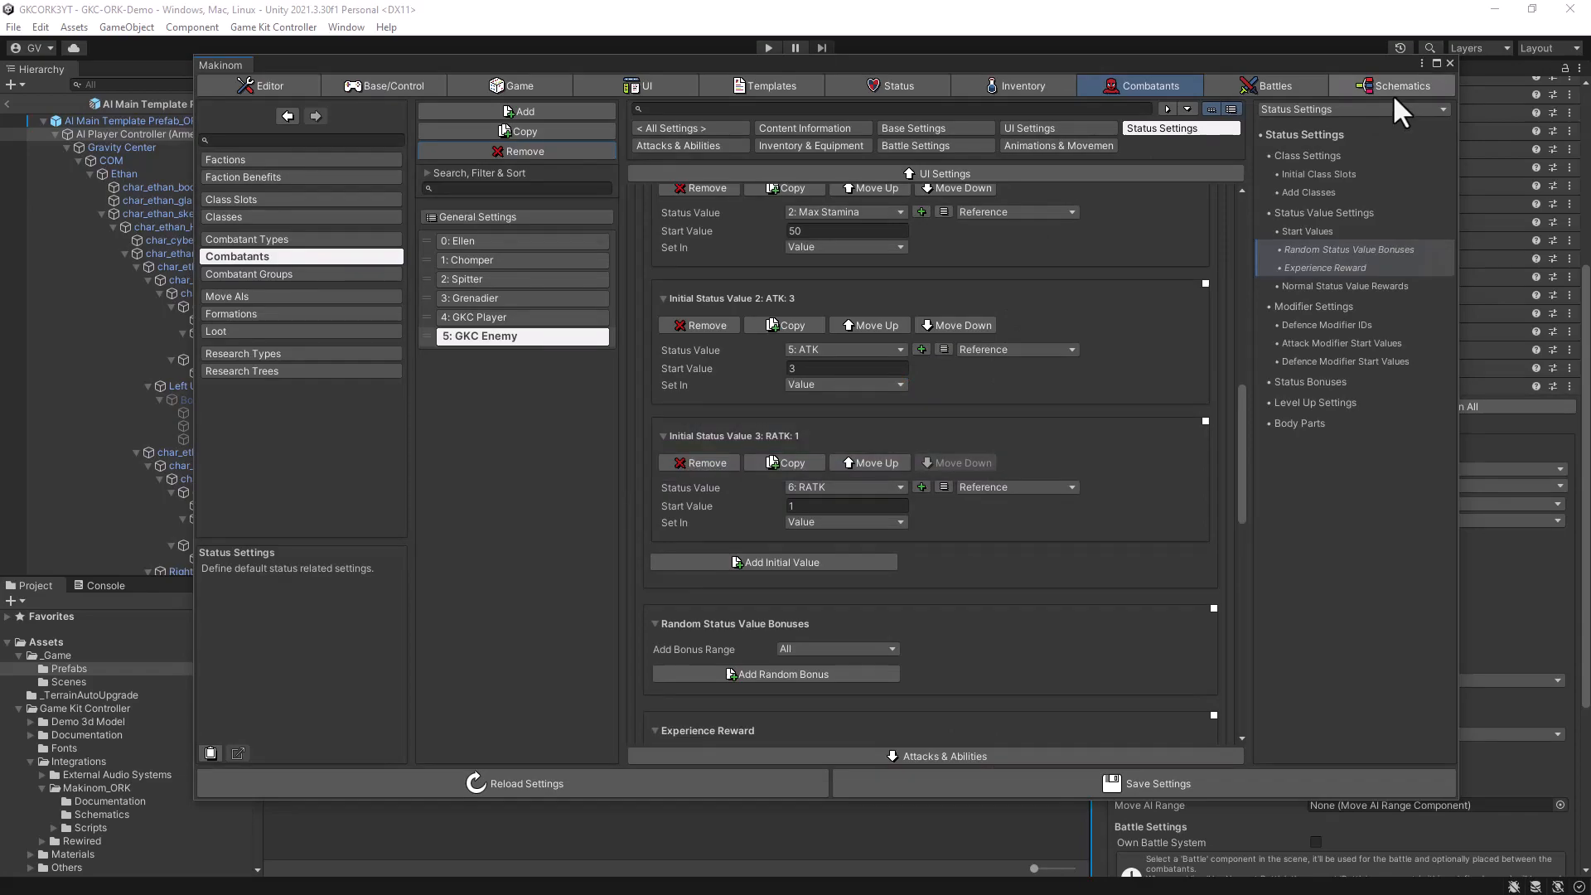
{"action": "left_click", "coordinate": [1450, 63]}
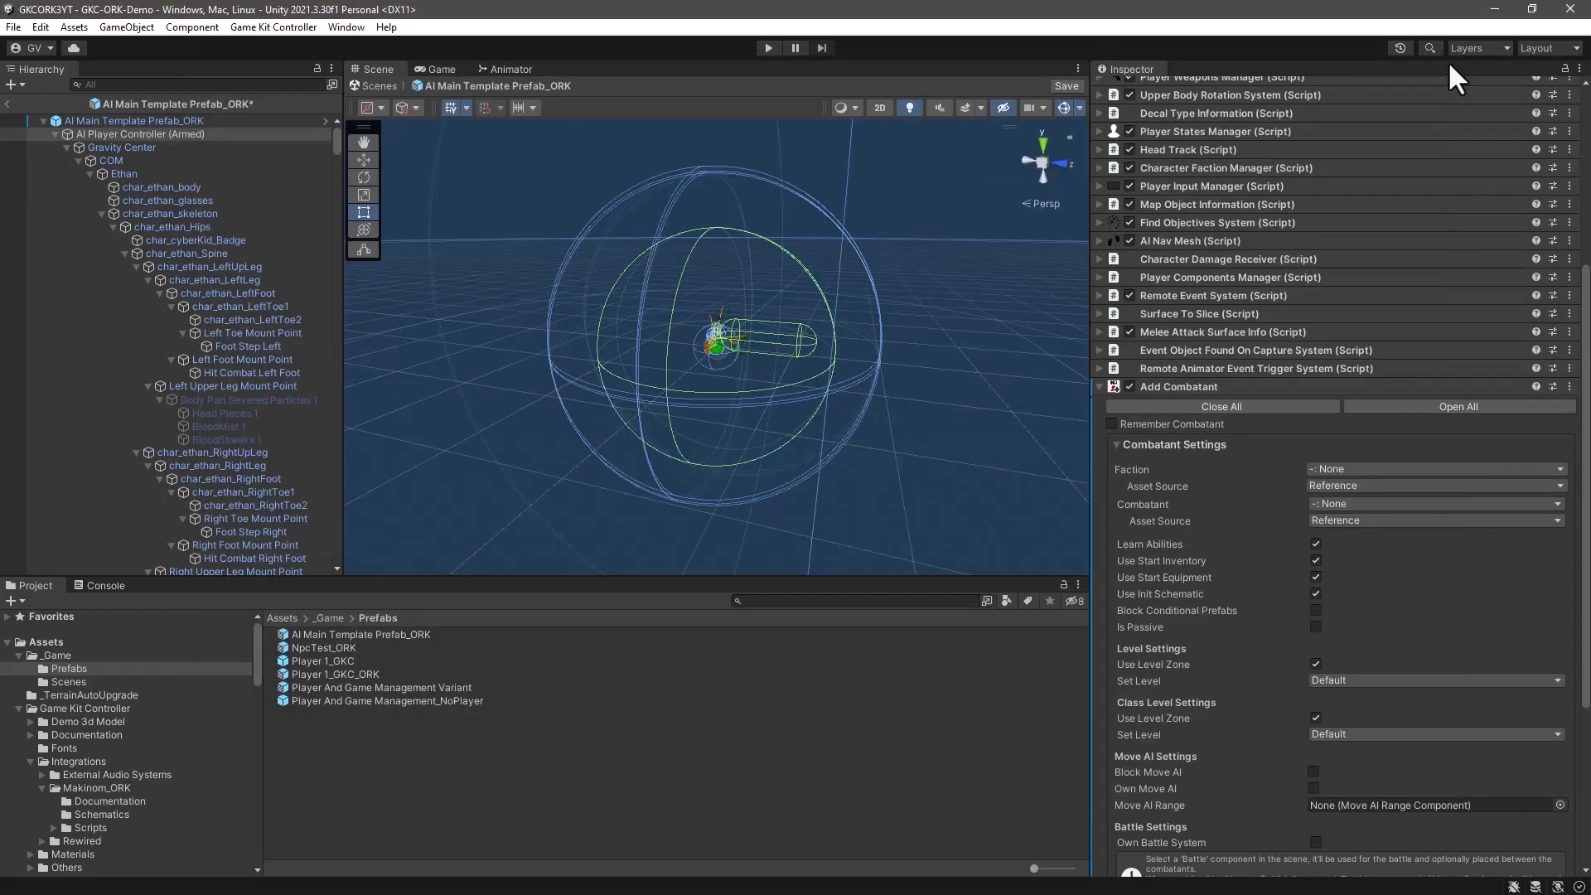
- Set the Add Combatant component on AI Player Controller (Armed) to faction Enemies and combatant GKC Enemy, and collapse the component
{"action": "left_click", "coordinate": [1384, 468]}
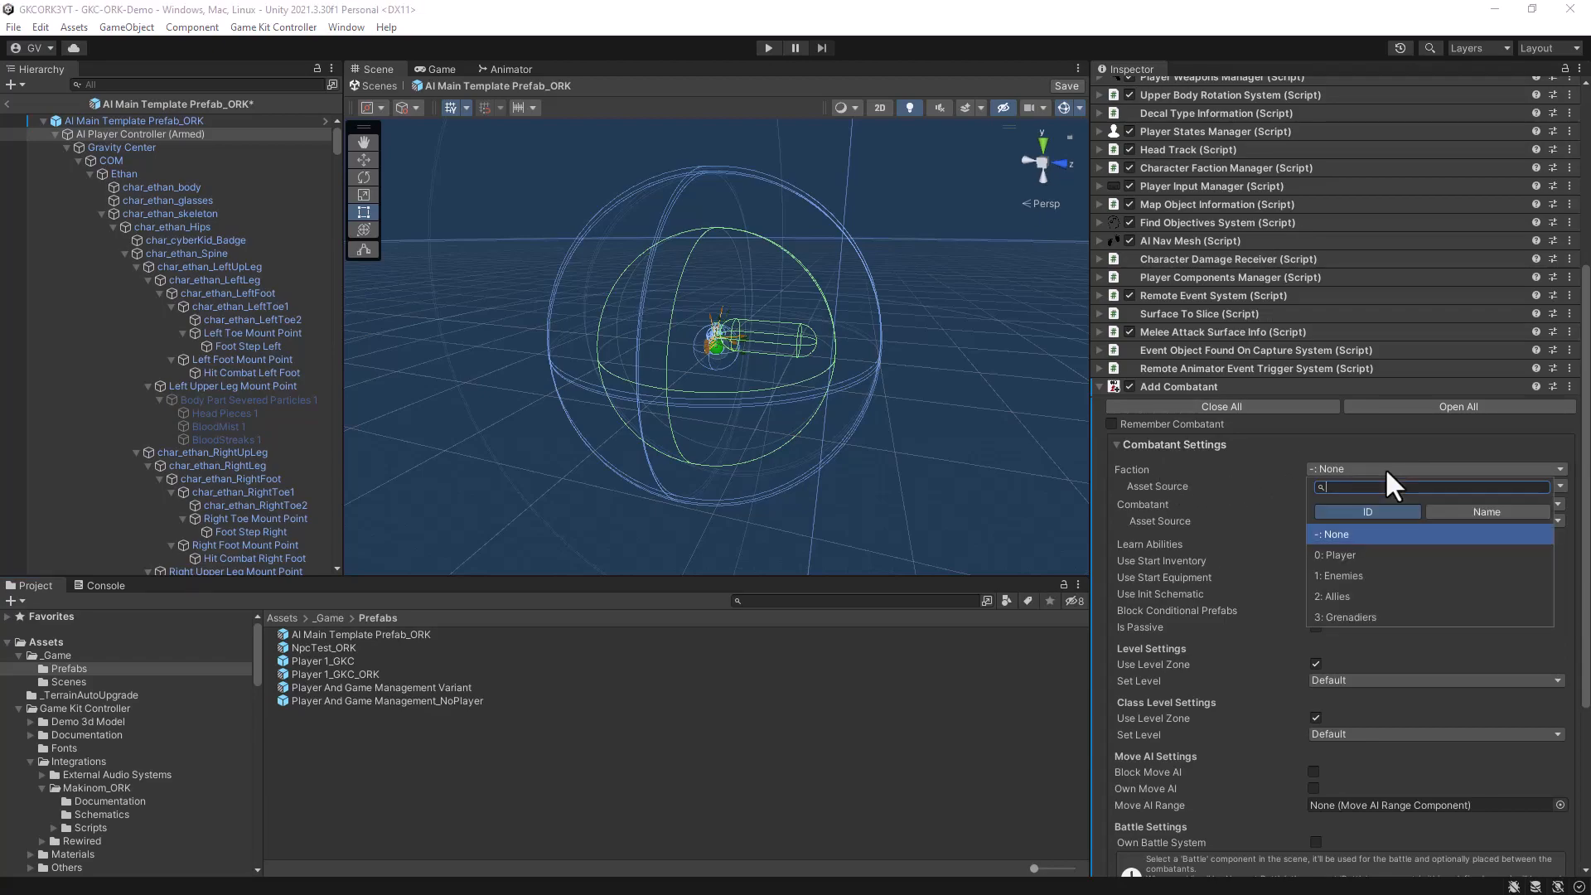
{"action": "left_click", "coordinate": [1352, 578]}
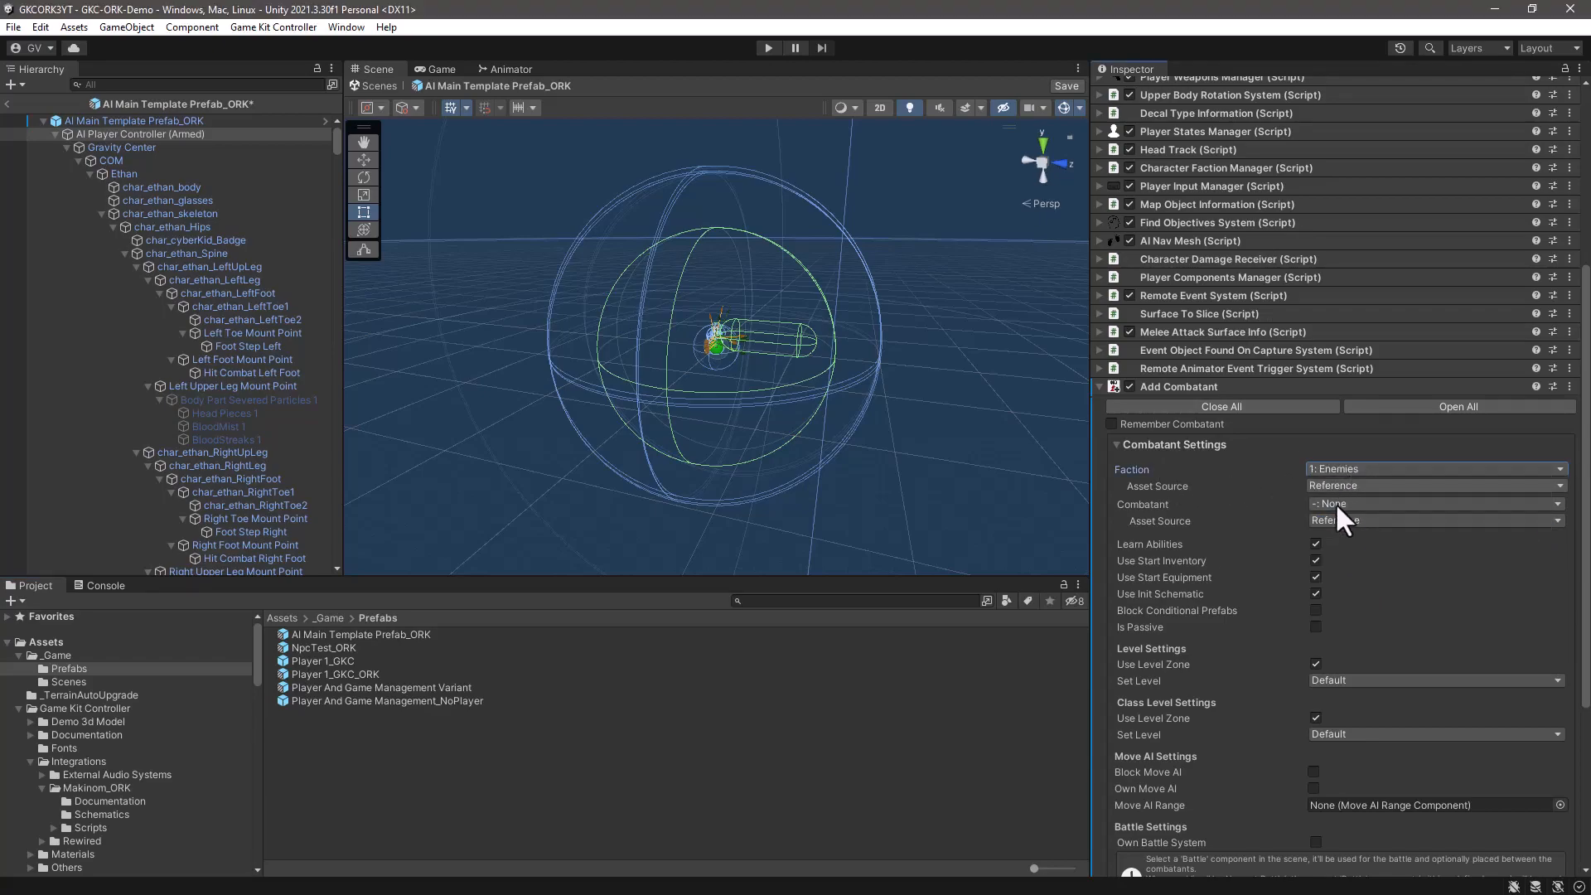
{"action": "left_click", "coordinate": [1360, 501]}
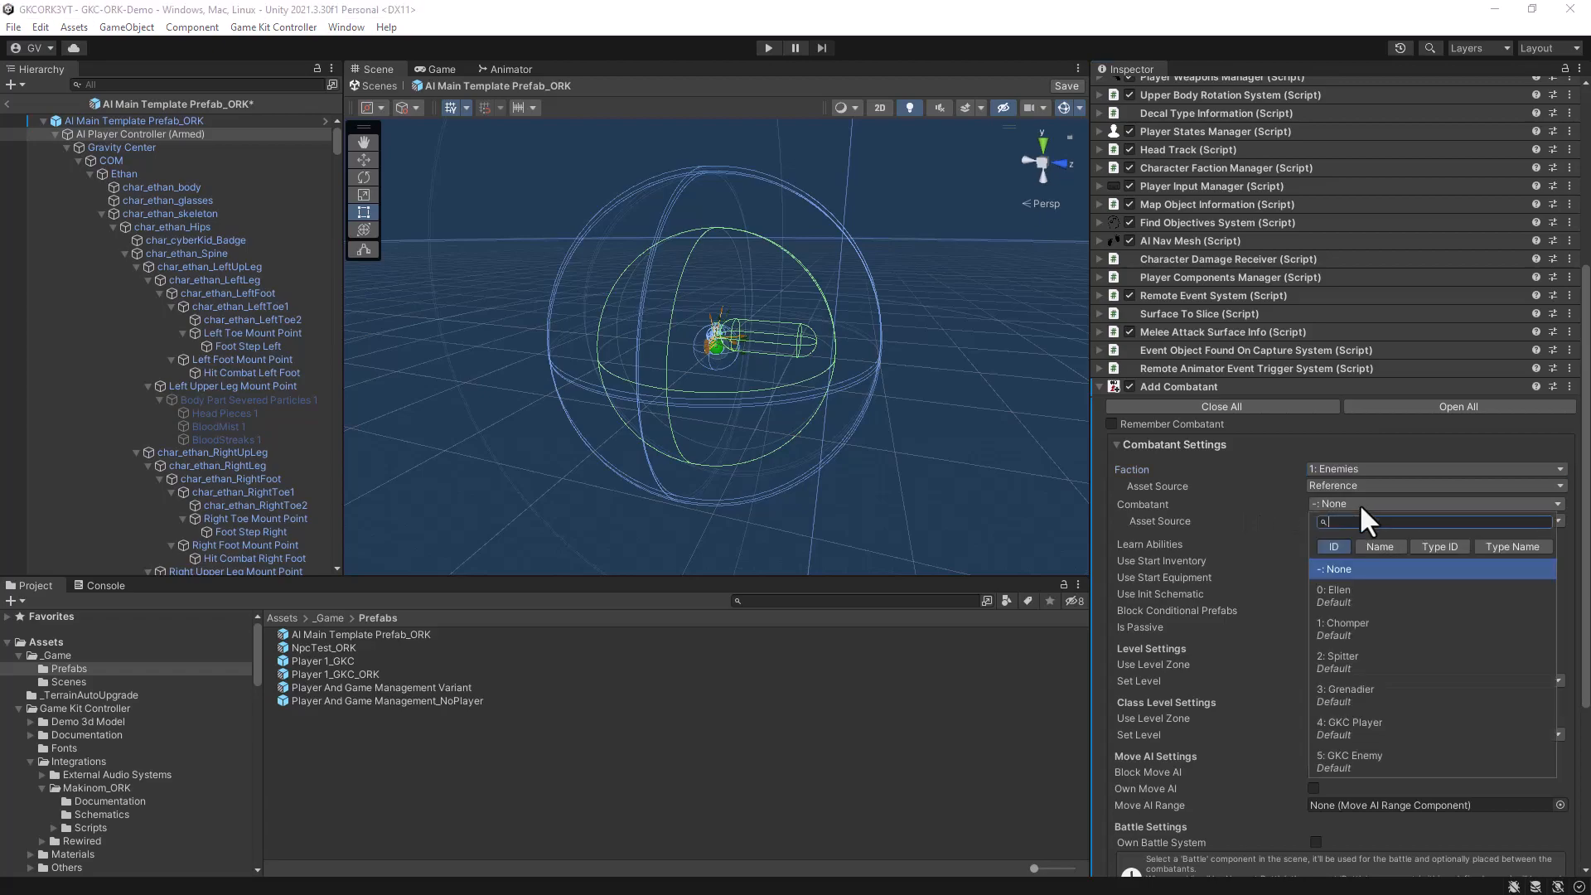
{"action": "left_click", "coordinate": [1331, 761]}
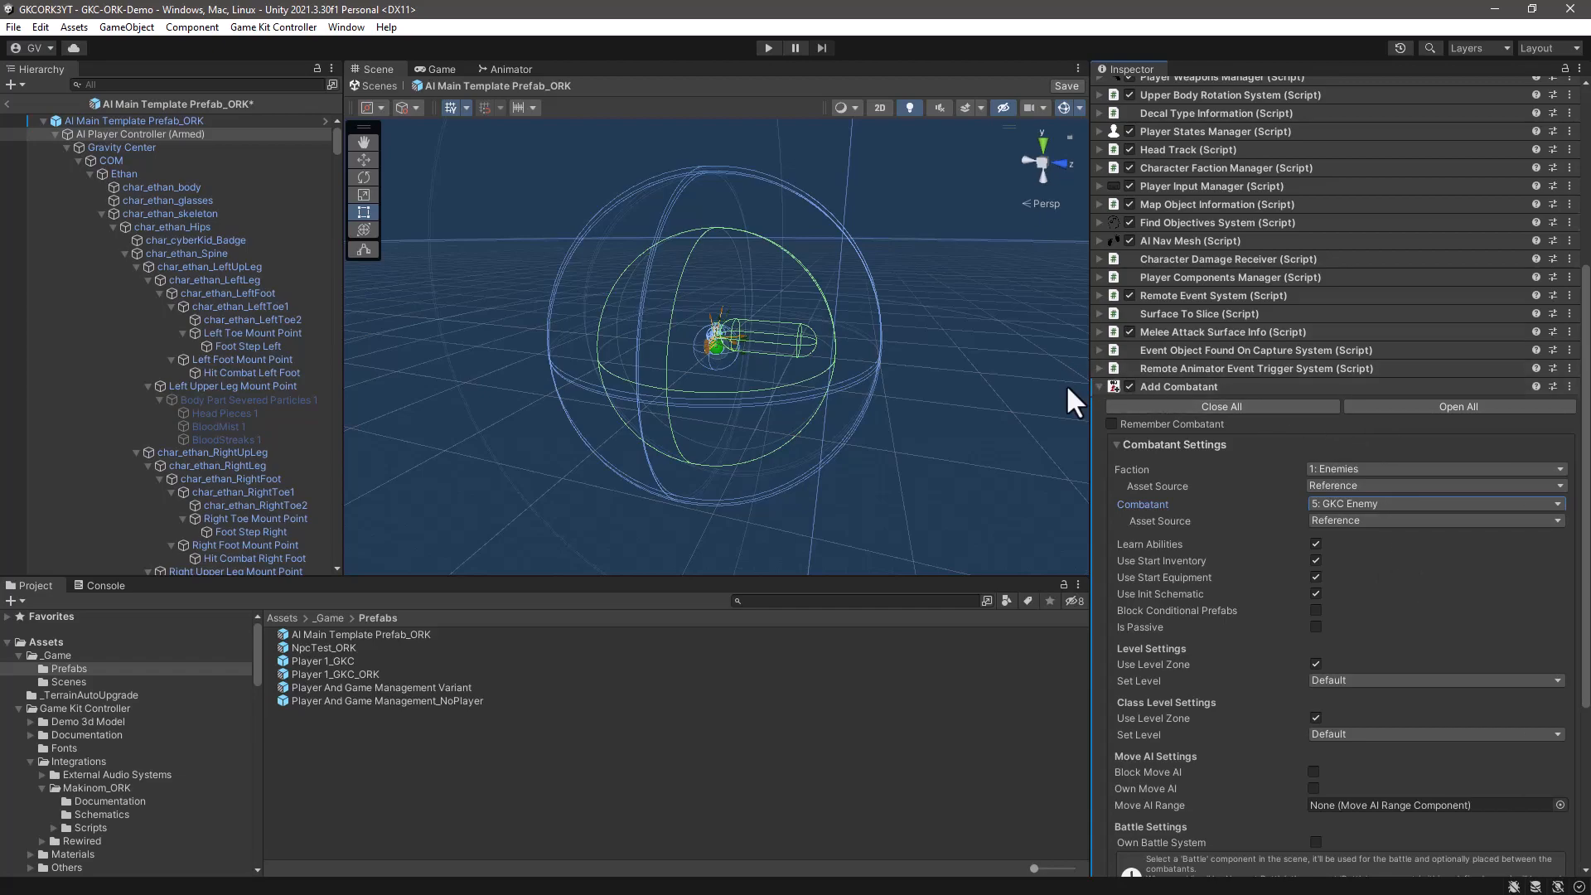
{"action": "left_click", "coordinate": [1095, 386]}
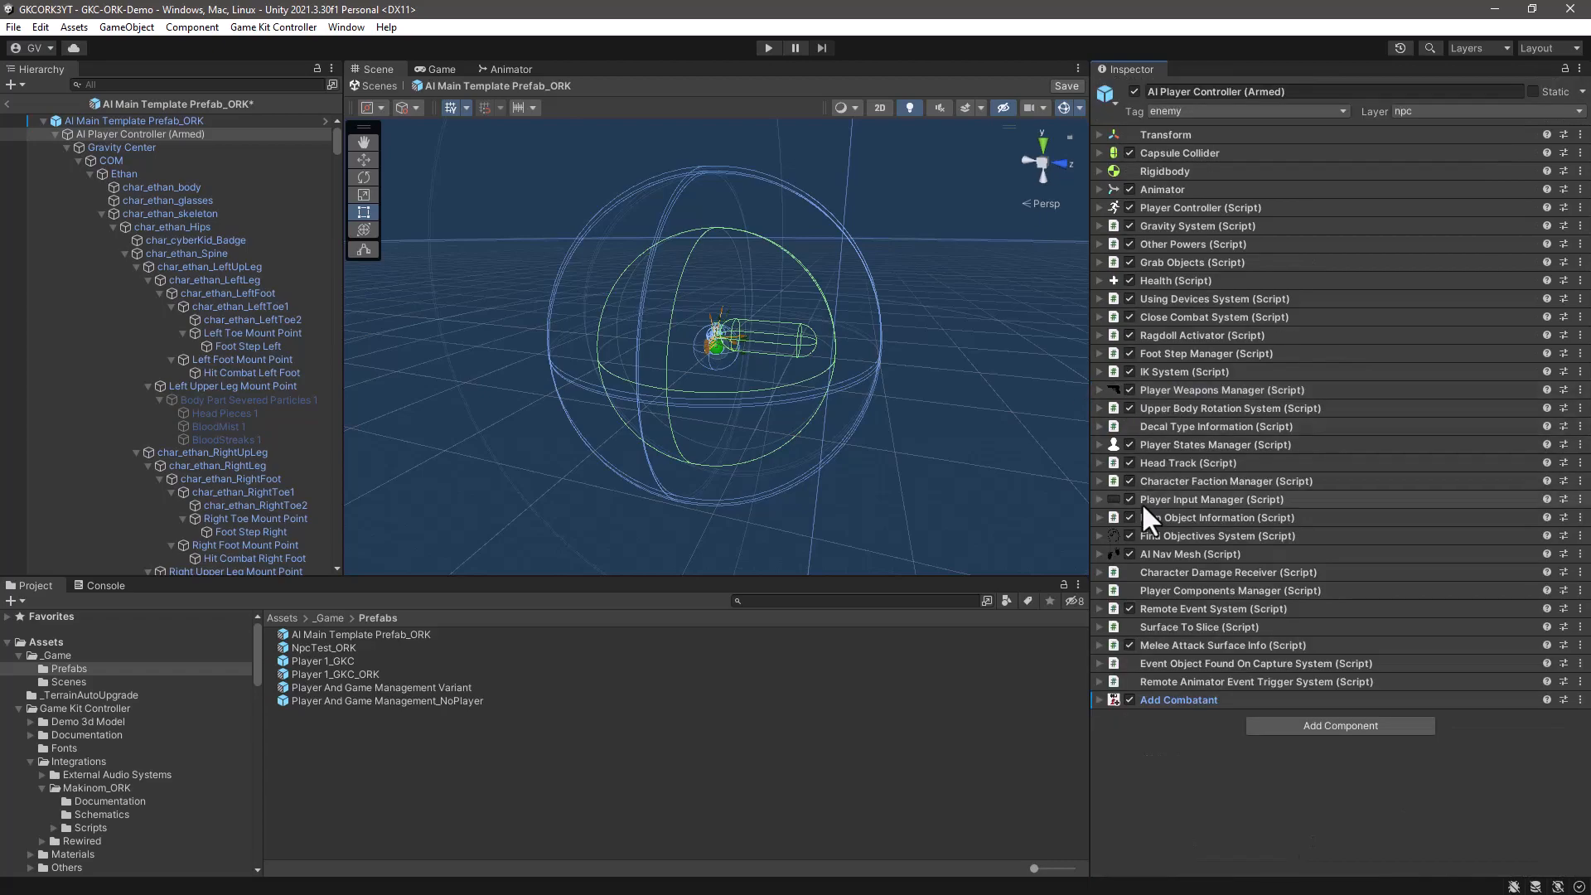
- Add an External Stats Manager component to the AI Main Template Prefab_ORK root and assign the root's Player Stats System to it
{"action": "left_click", "coordinate": [106, 121]}
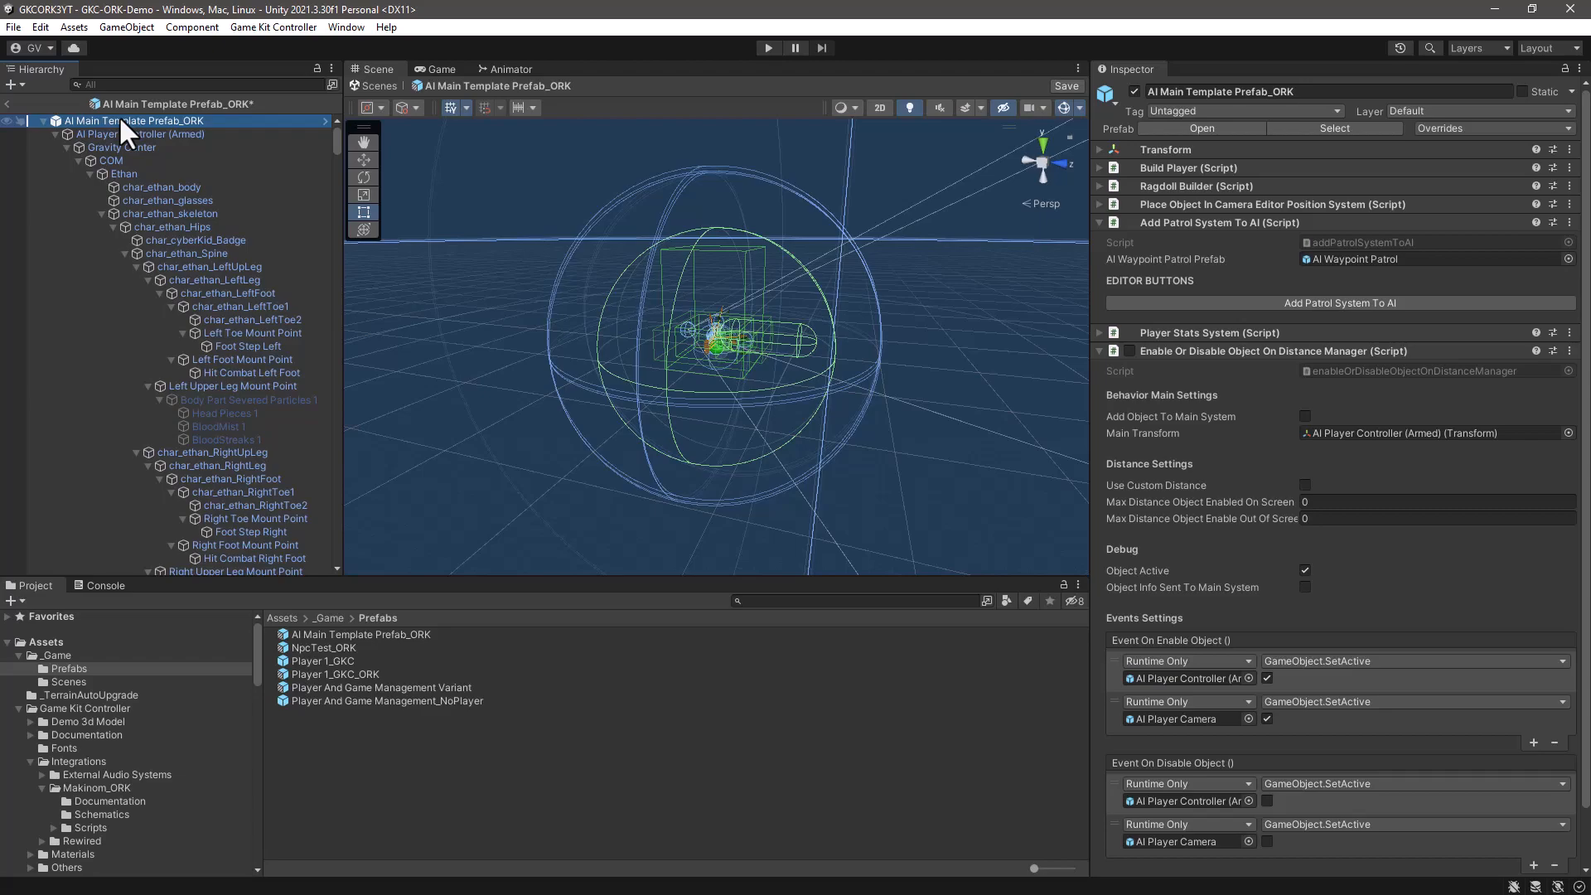
{"action": "right_click", "coordinate": [1280, 147]}
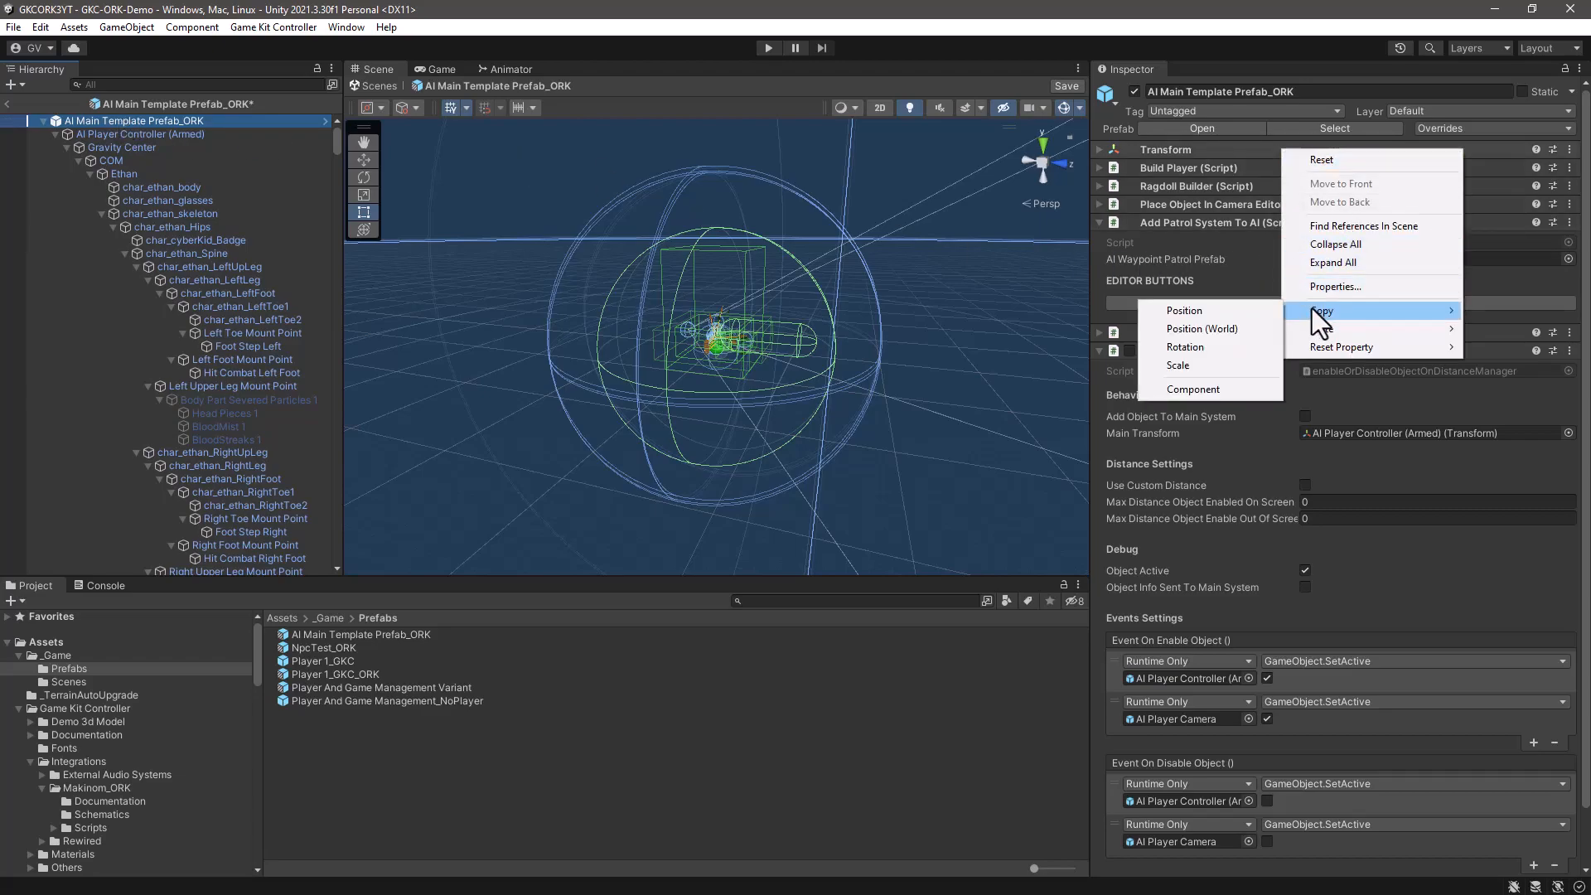
{"action": "left_click", "coordinate": [1330, 245]}
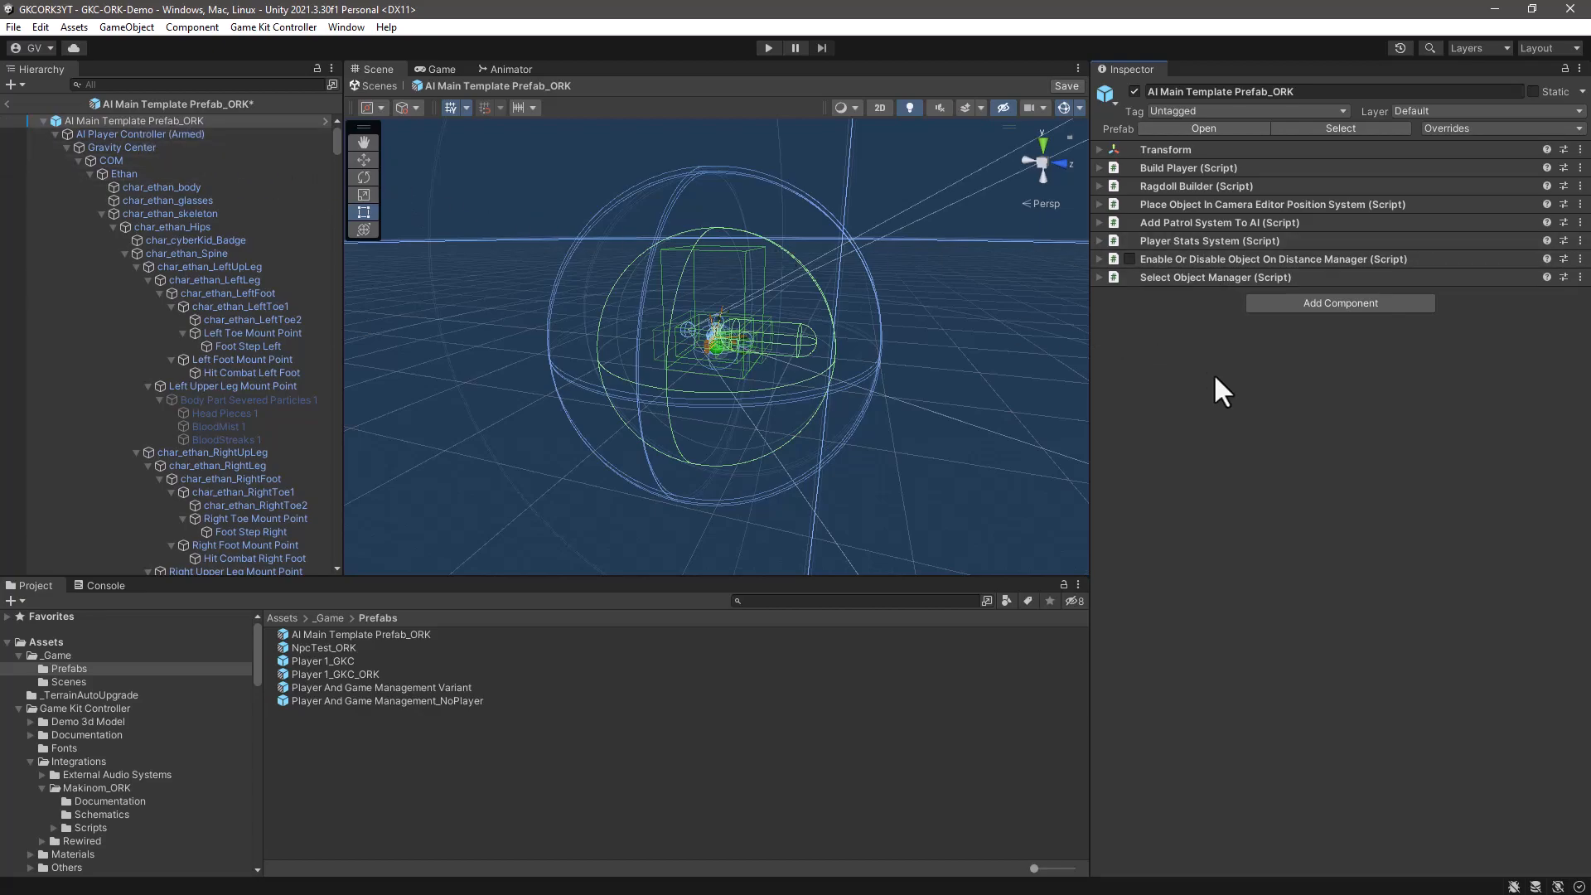
{"action": "left_click", "coordinate": [1288, 305]}
{"action": "type", "text": "exter"}
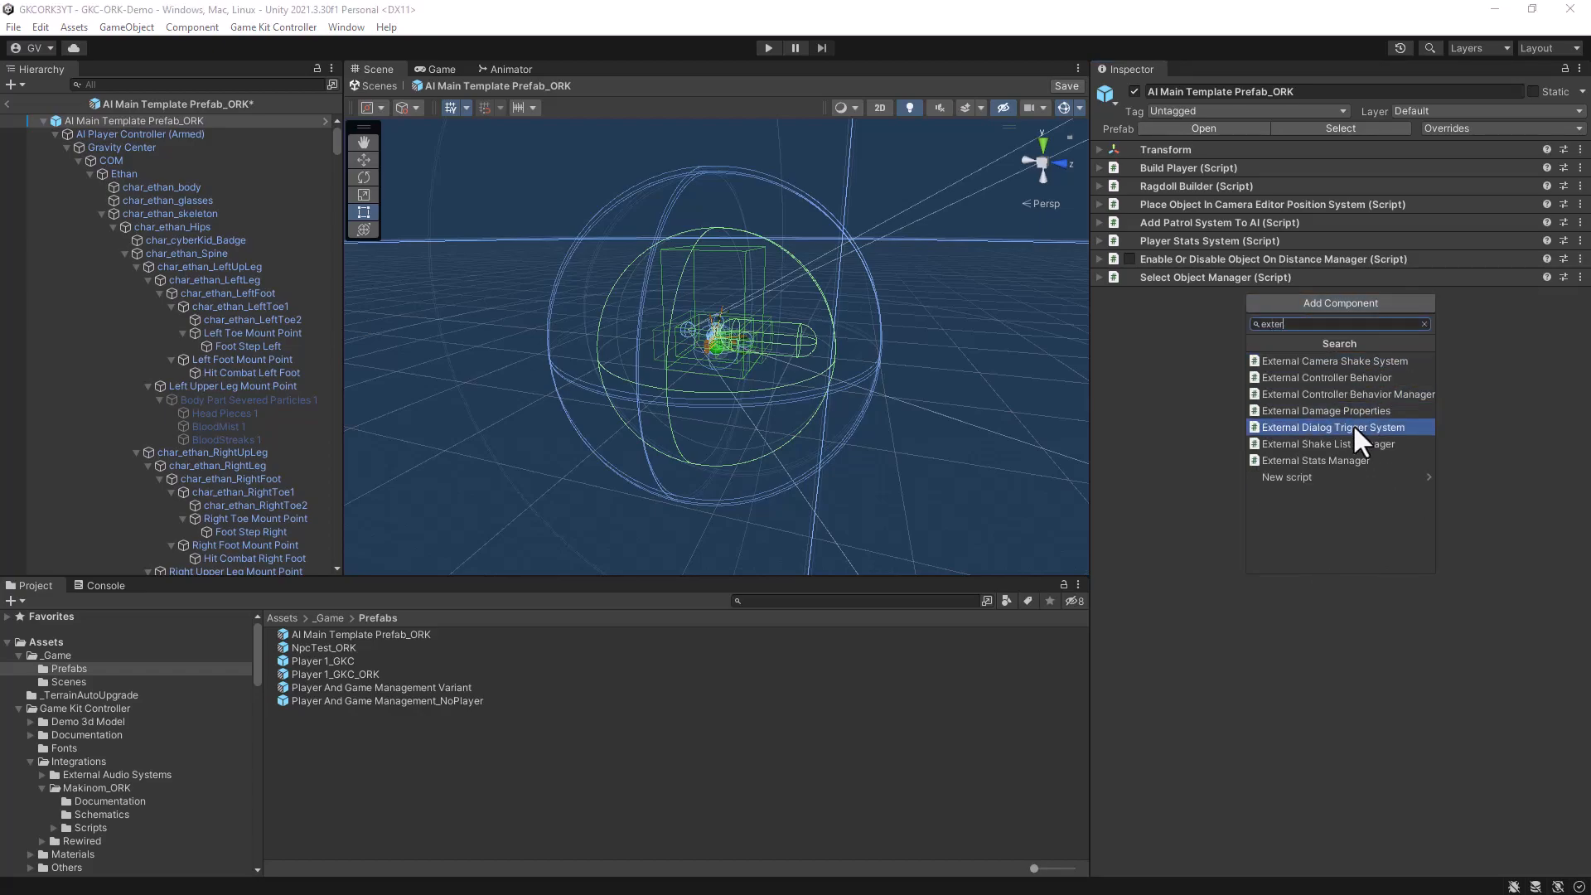
{"action": "left_click", "coordinate": [1338, 461]}
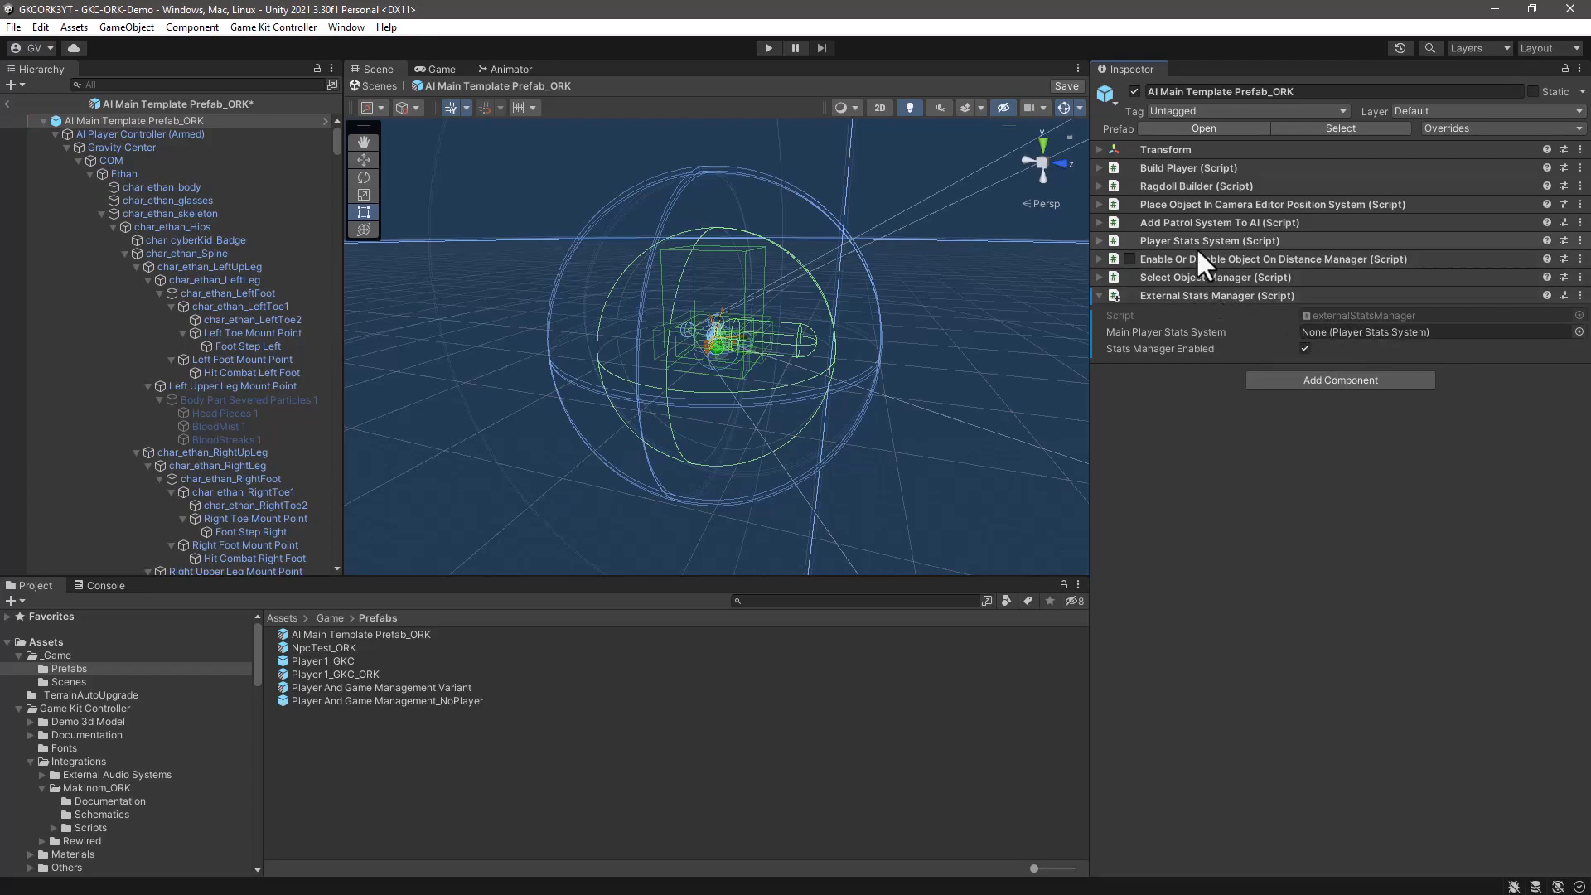
{"action": "left_click_drag", "start_coordinate": [1200, 238], "coordinate": [1376, 333]}
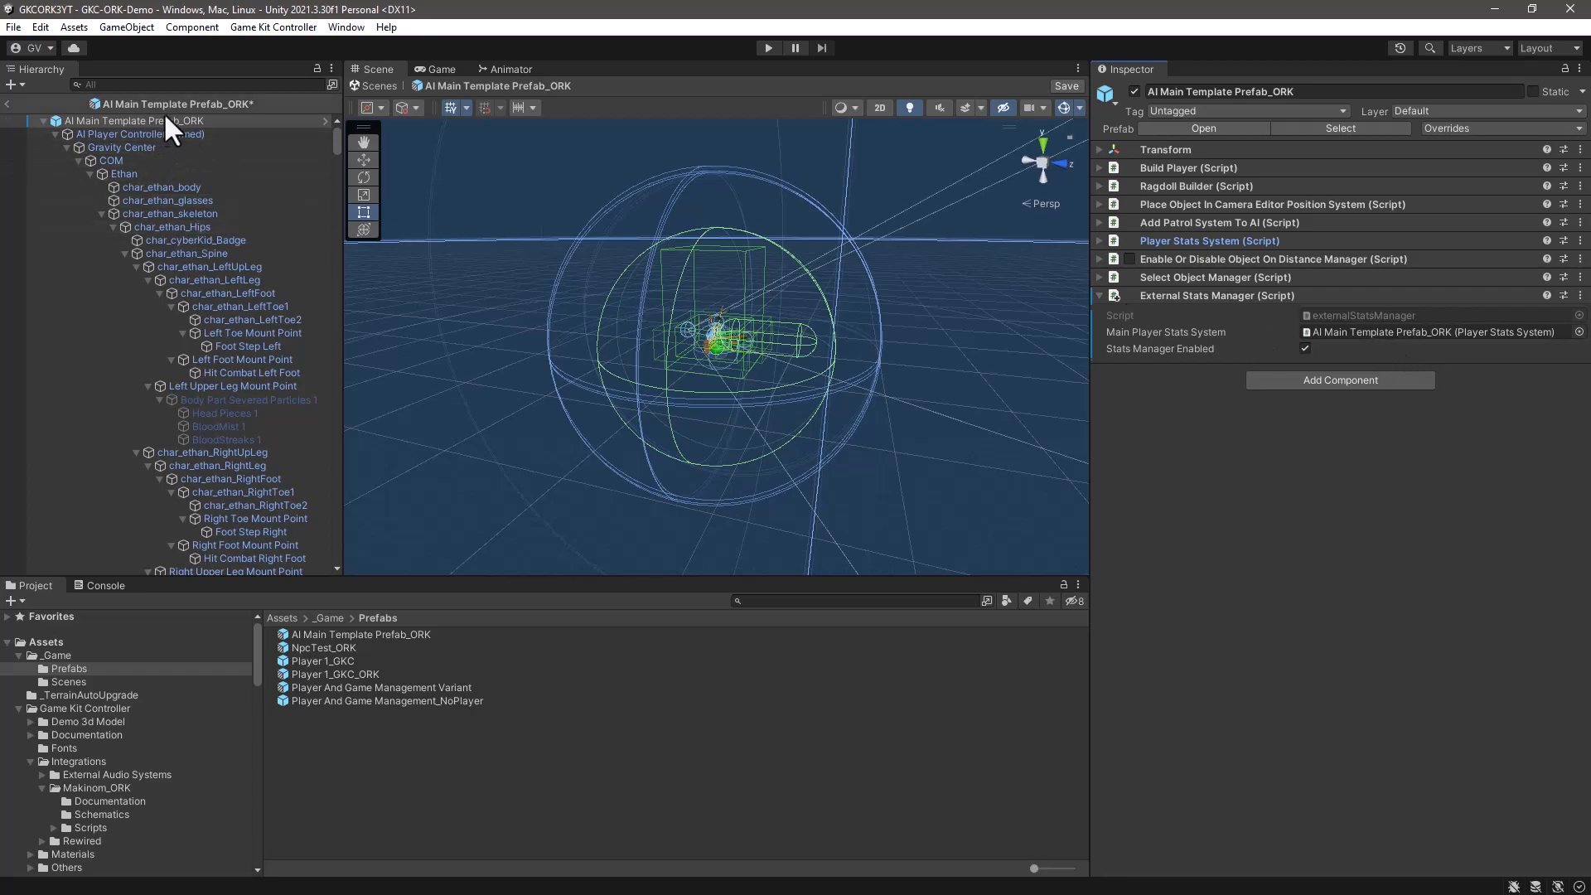
{"action": "left_click_drag", "start_coordinate": [165, 121], "coordinate": [1352, 337]}
- Add a GKC_ORK Stats Bridge component to the AI Main Template Prefab_ORK root
{"action": "left_click", "coordinate": [1336, 378]}
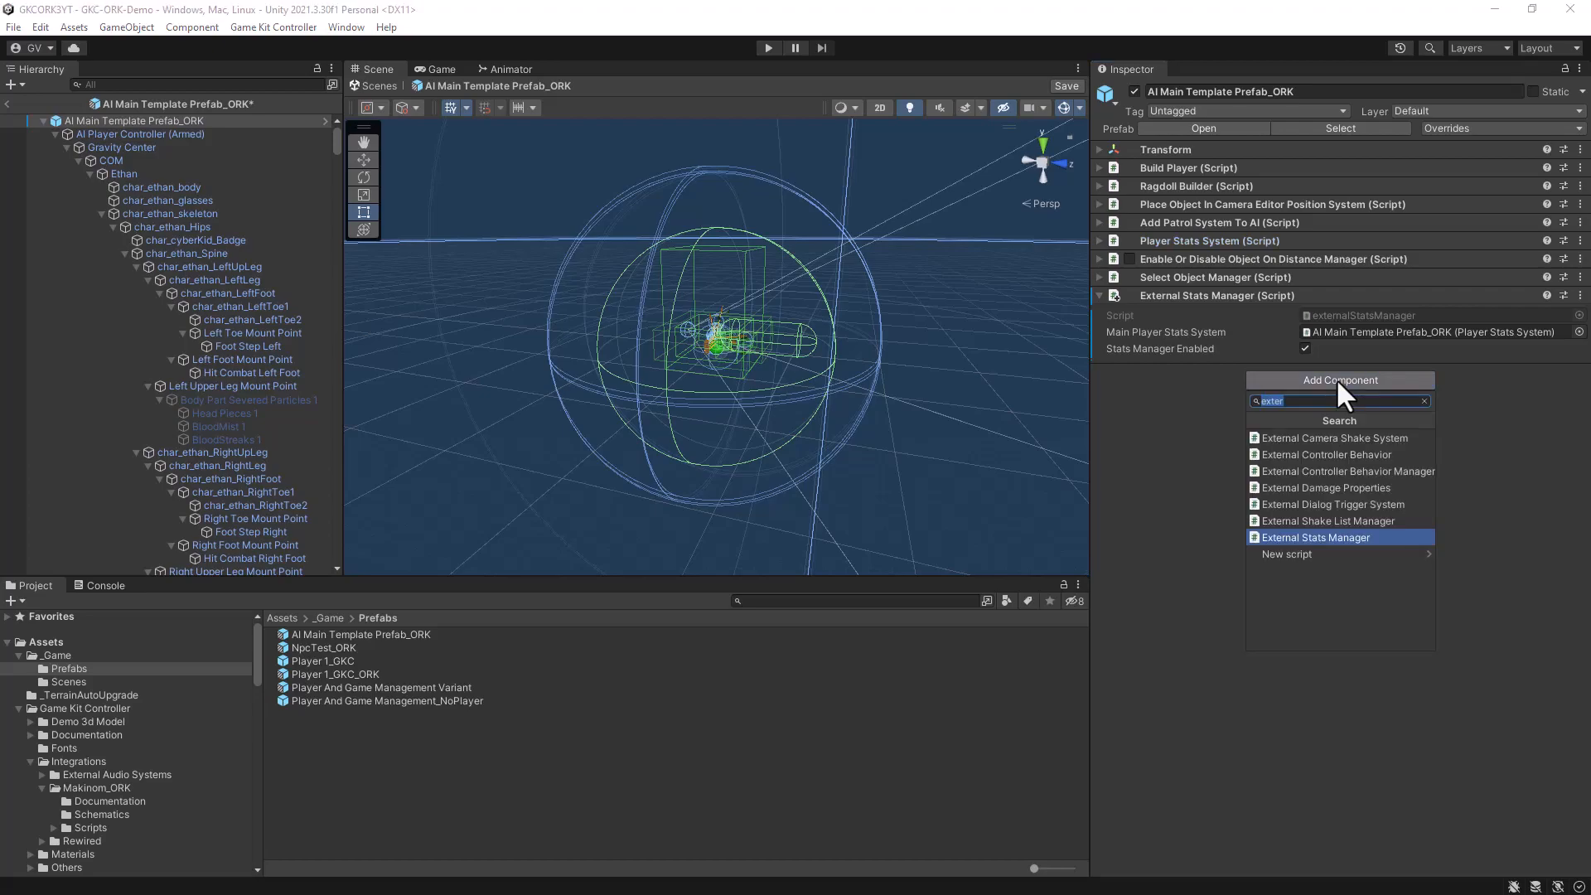
{"action": "type", "text": "GKC"}
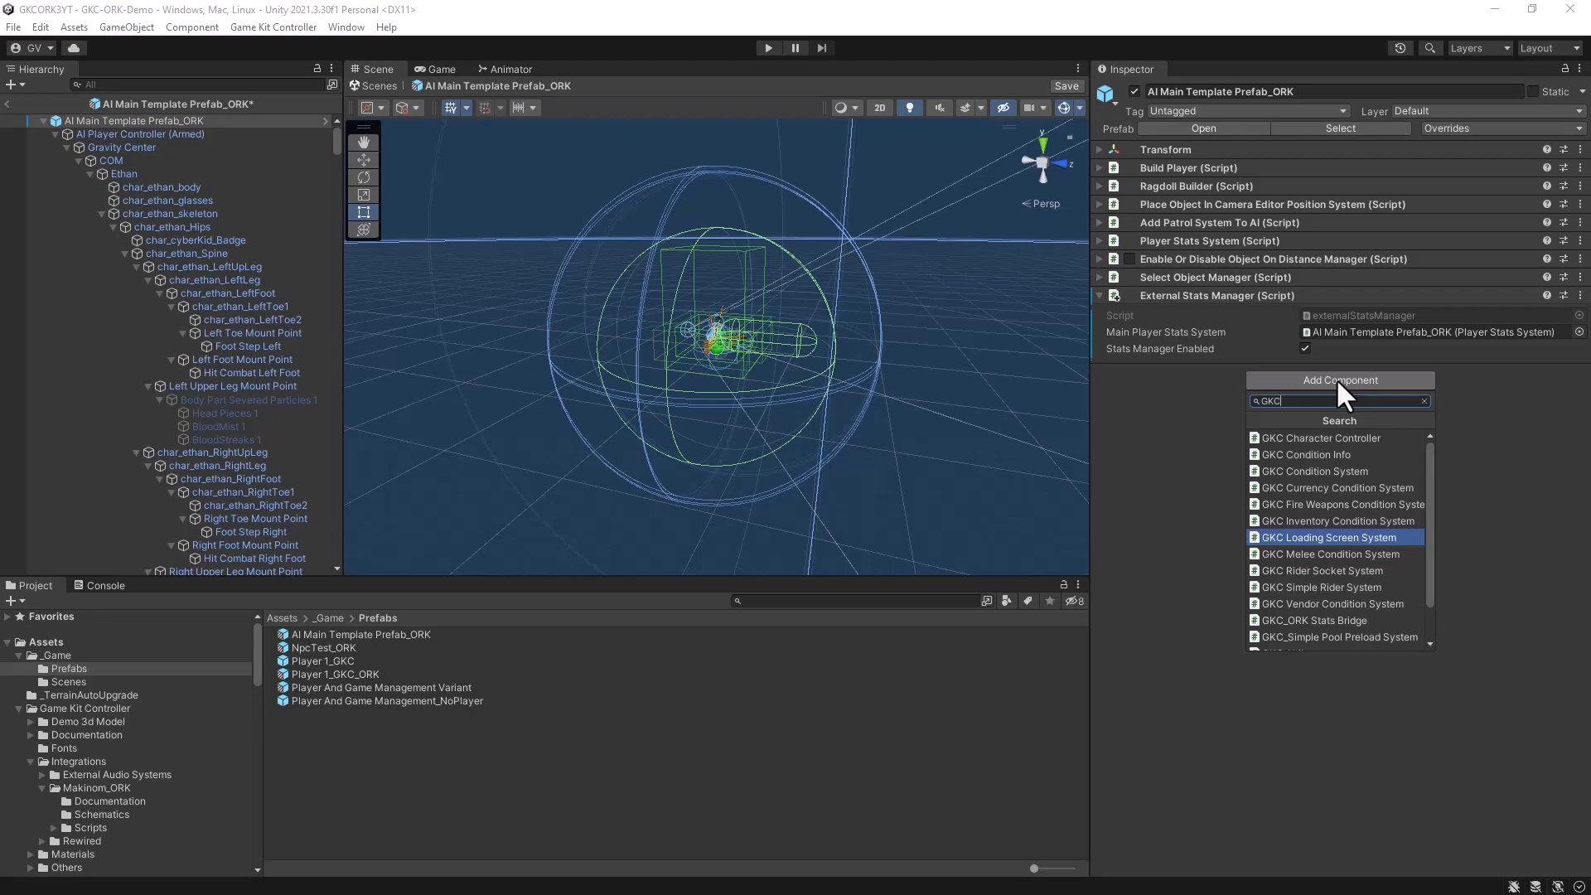
{"action": "type", "text": "_ORK"}
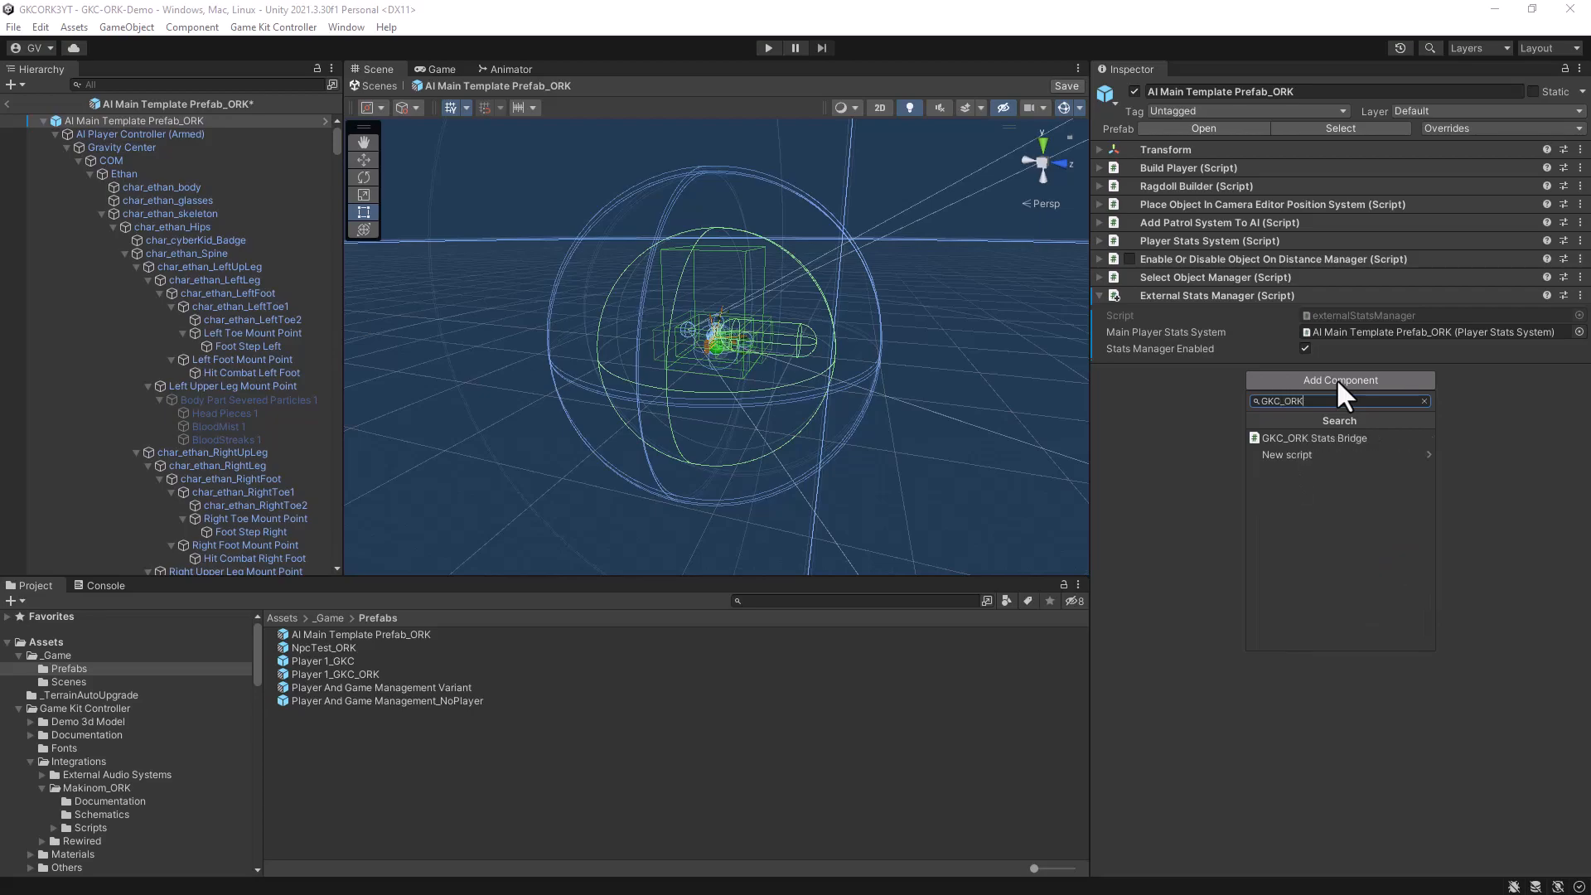
{"action": "left_click", "coordinate": [1319, 437]}
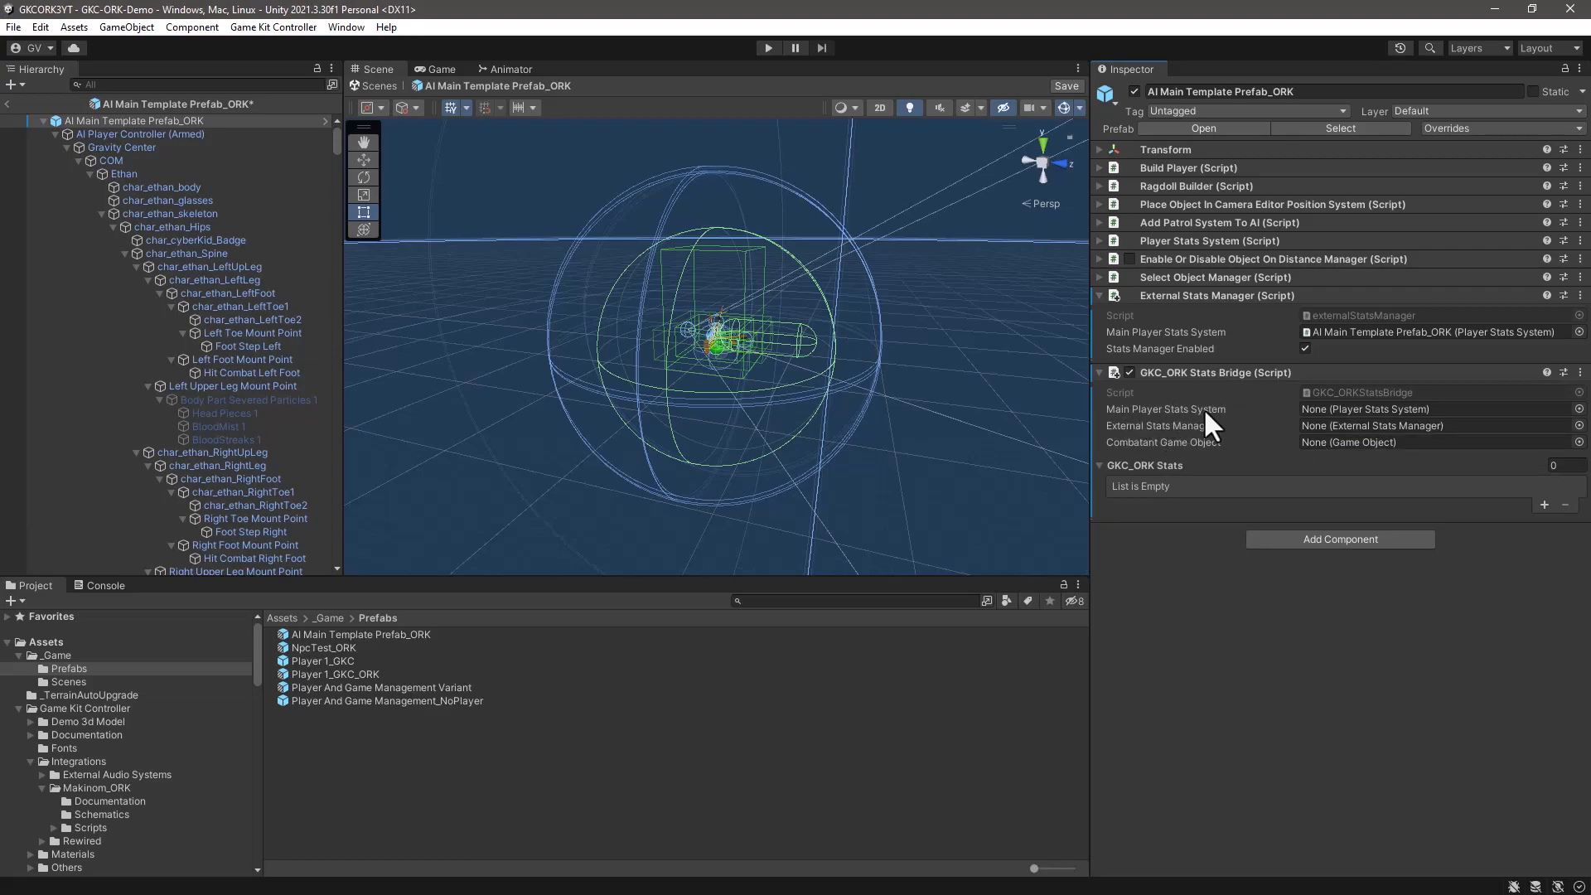
- Assign the stats bridge's Player Stats System and External Stats Manager from the root, with AI Player Controller (Armed) as the combatant object
{"action": "left_click_drag", "start_coordinate": [1230, 240], "coordinate": [1354, 405]}
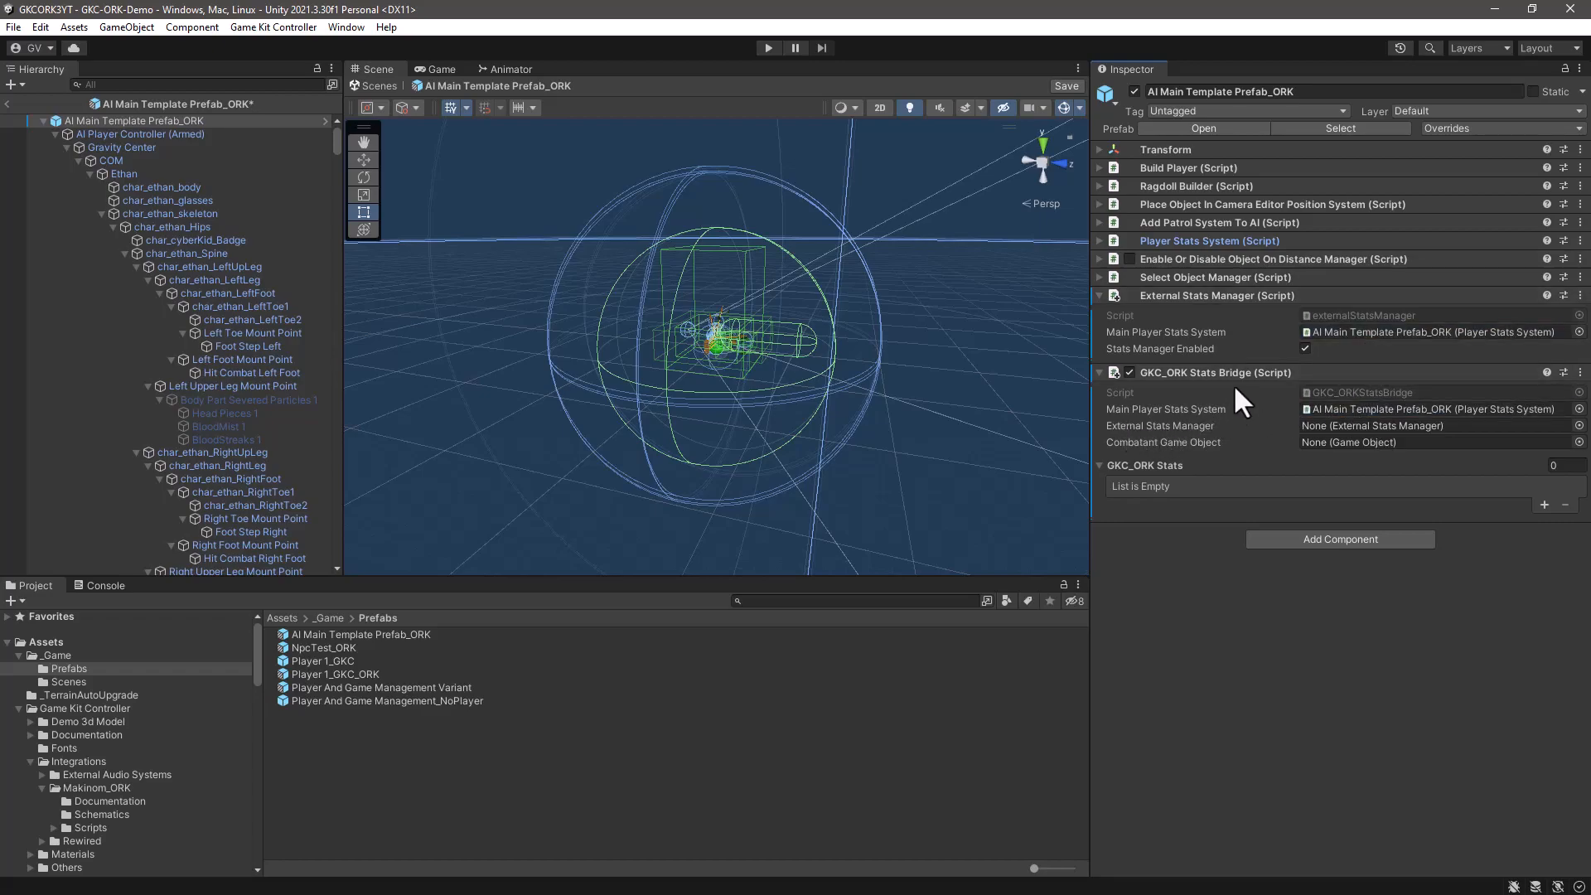
{"action": "left_click_drag", "start_coordinate": [1236, 291], "coordinate": [1336, 429]}
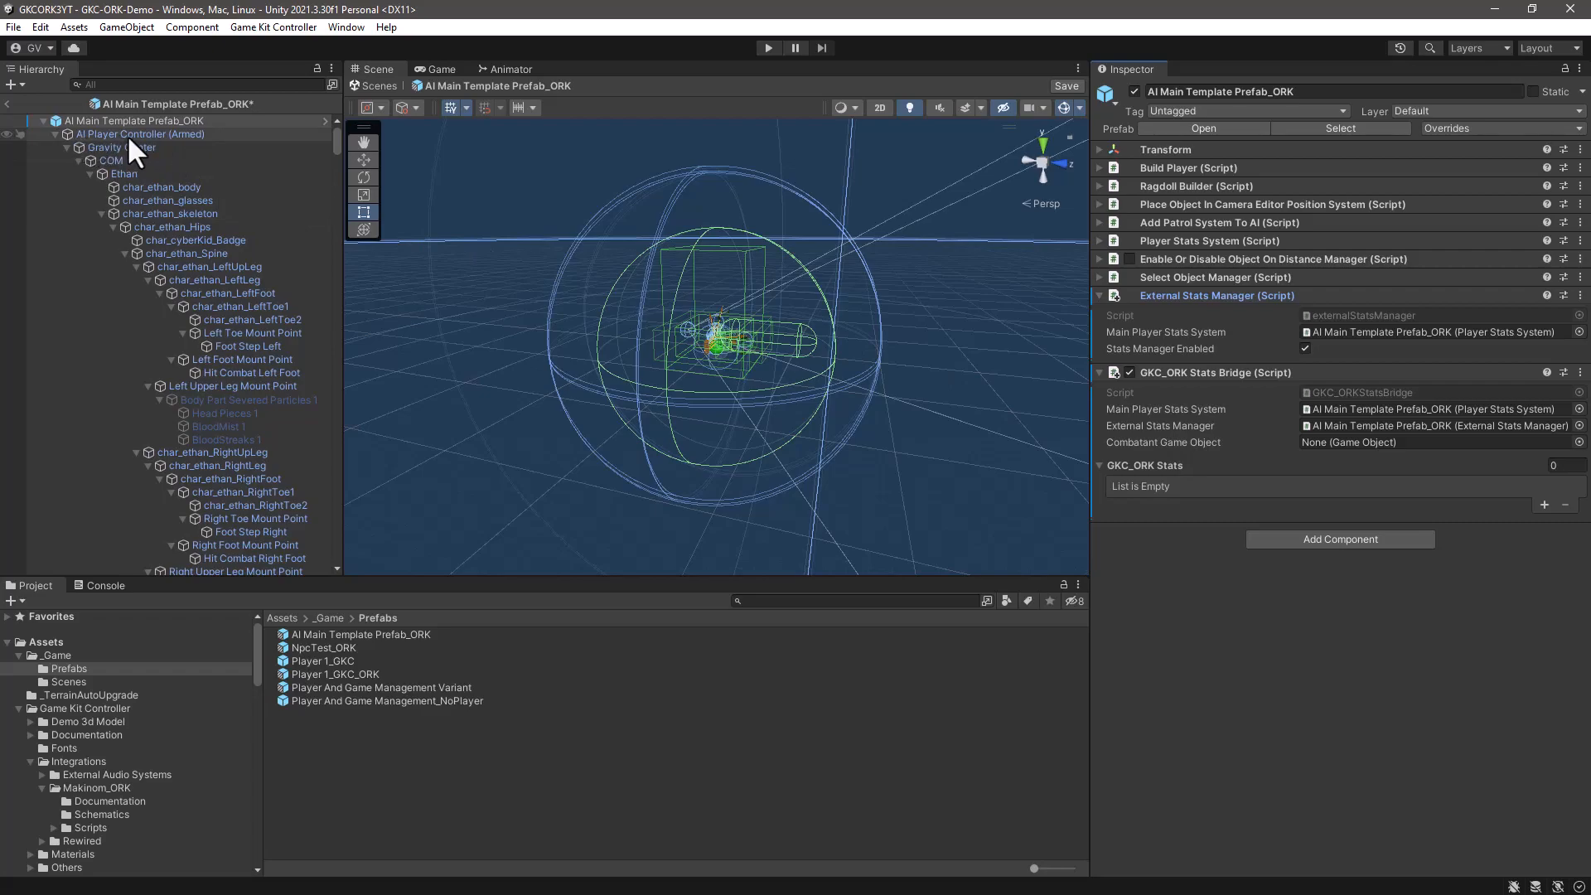
{"action": "left_click_drag", "start_coordinate": [123, 131], "coordinate": [1345, 443]}
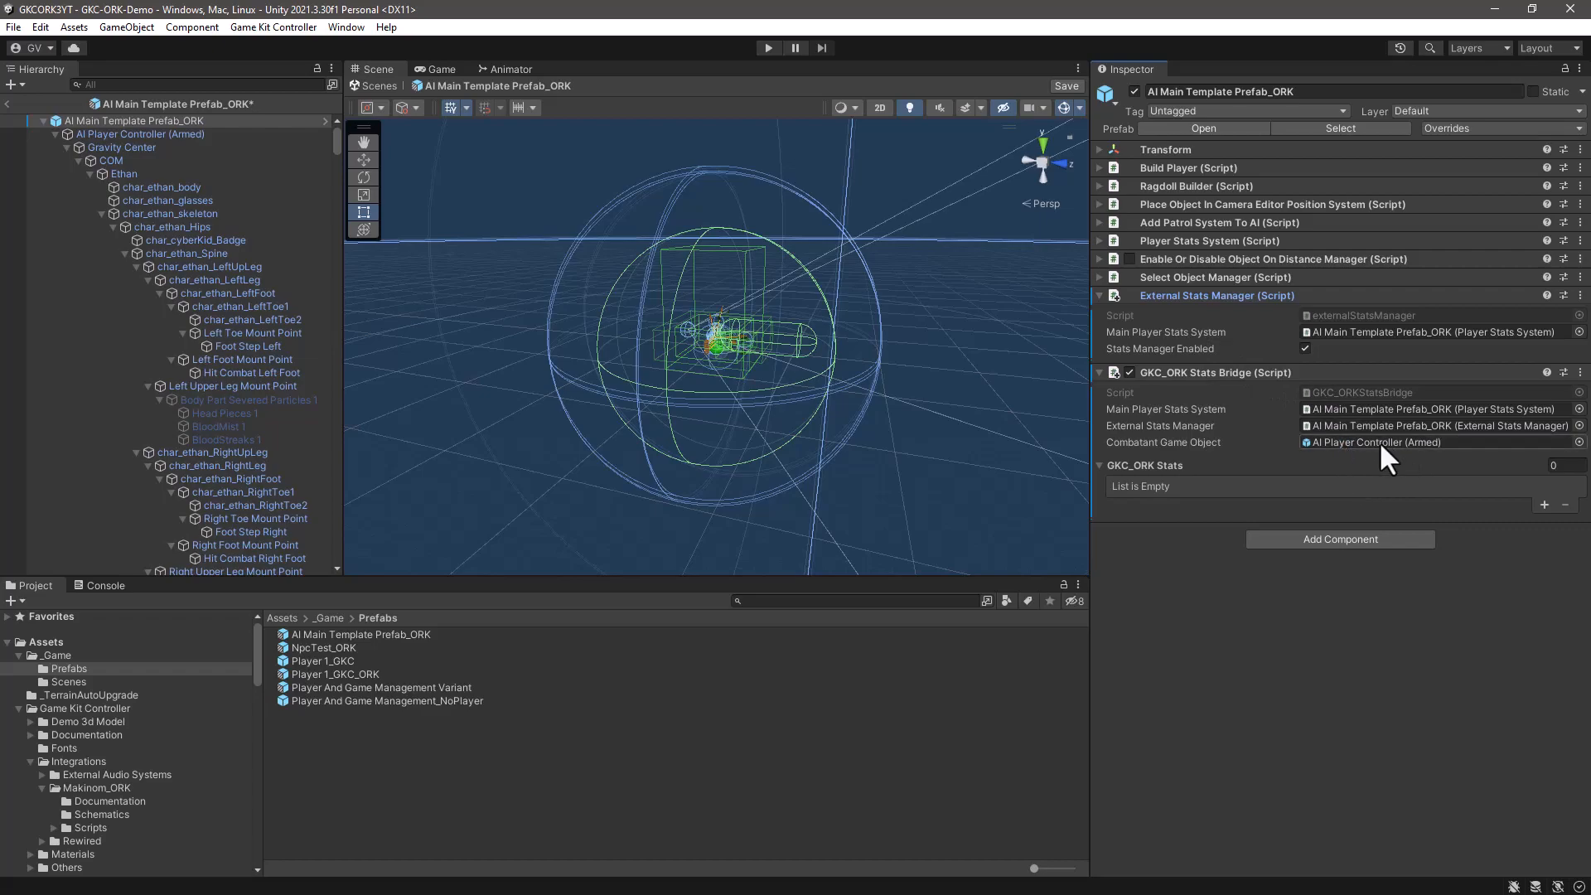
- Add a GKC_ORK Stats entry with transfer mode ORK to GKC that maps Current Health to ORK stat HP
{"action": "left_click", "coordinate": [1543, 504]}
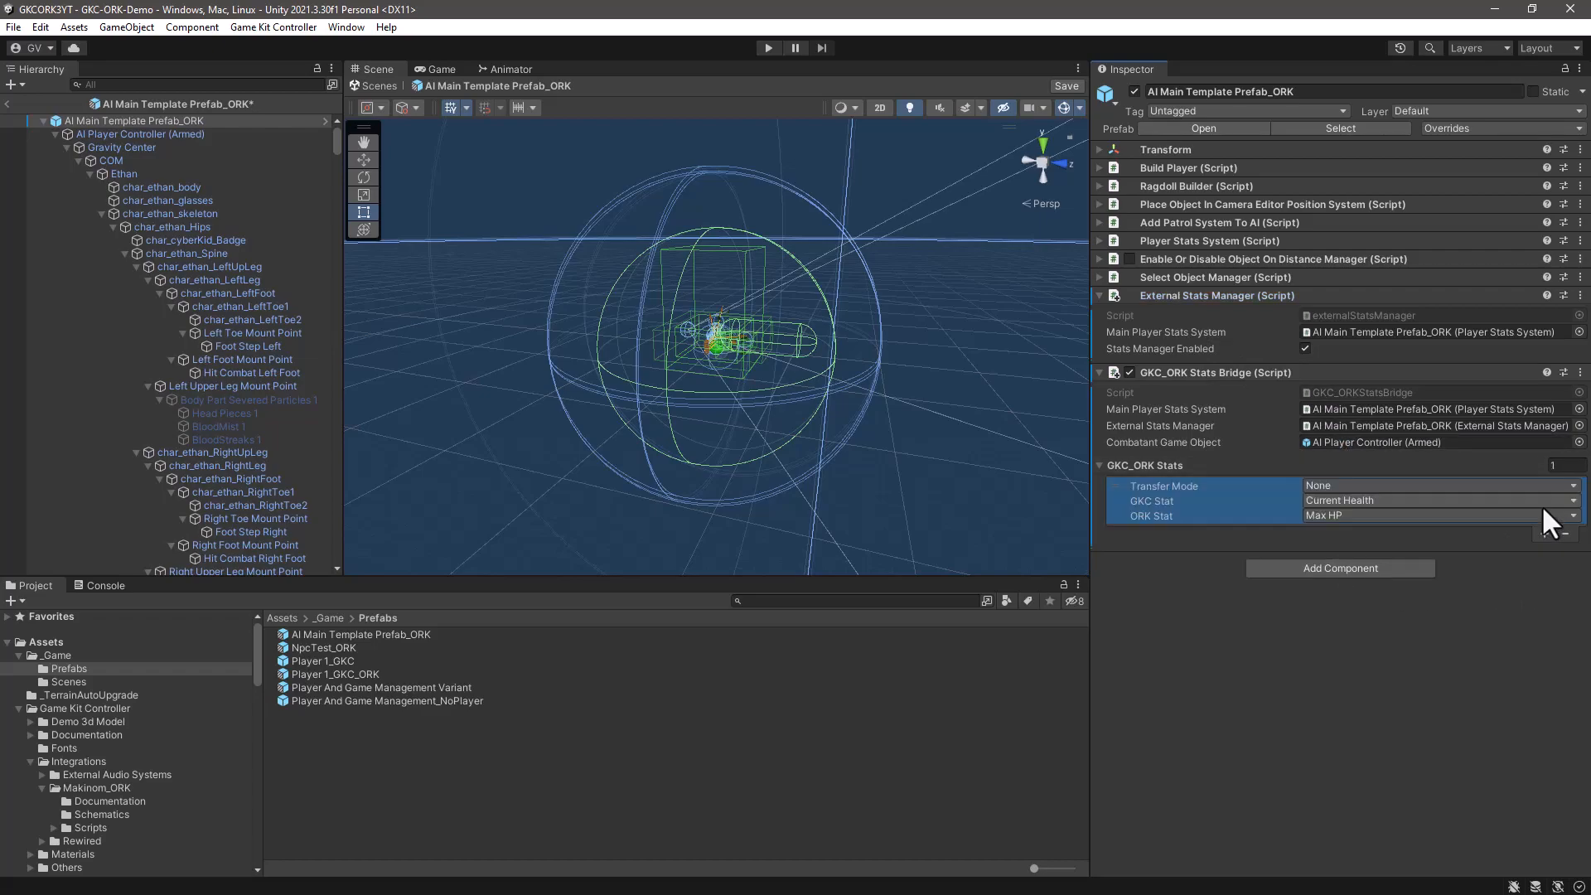
{"action": "left_click", "coordinate": [1364, 484]}
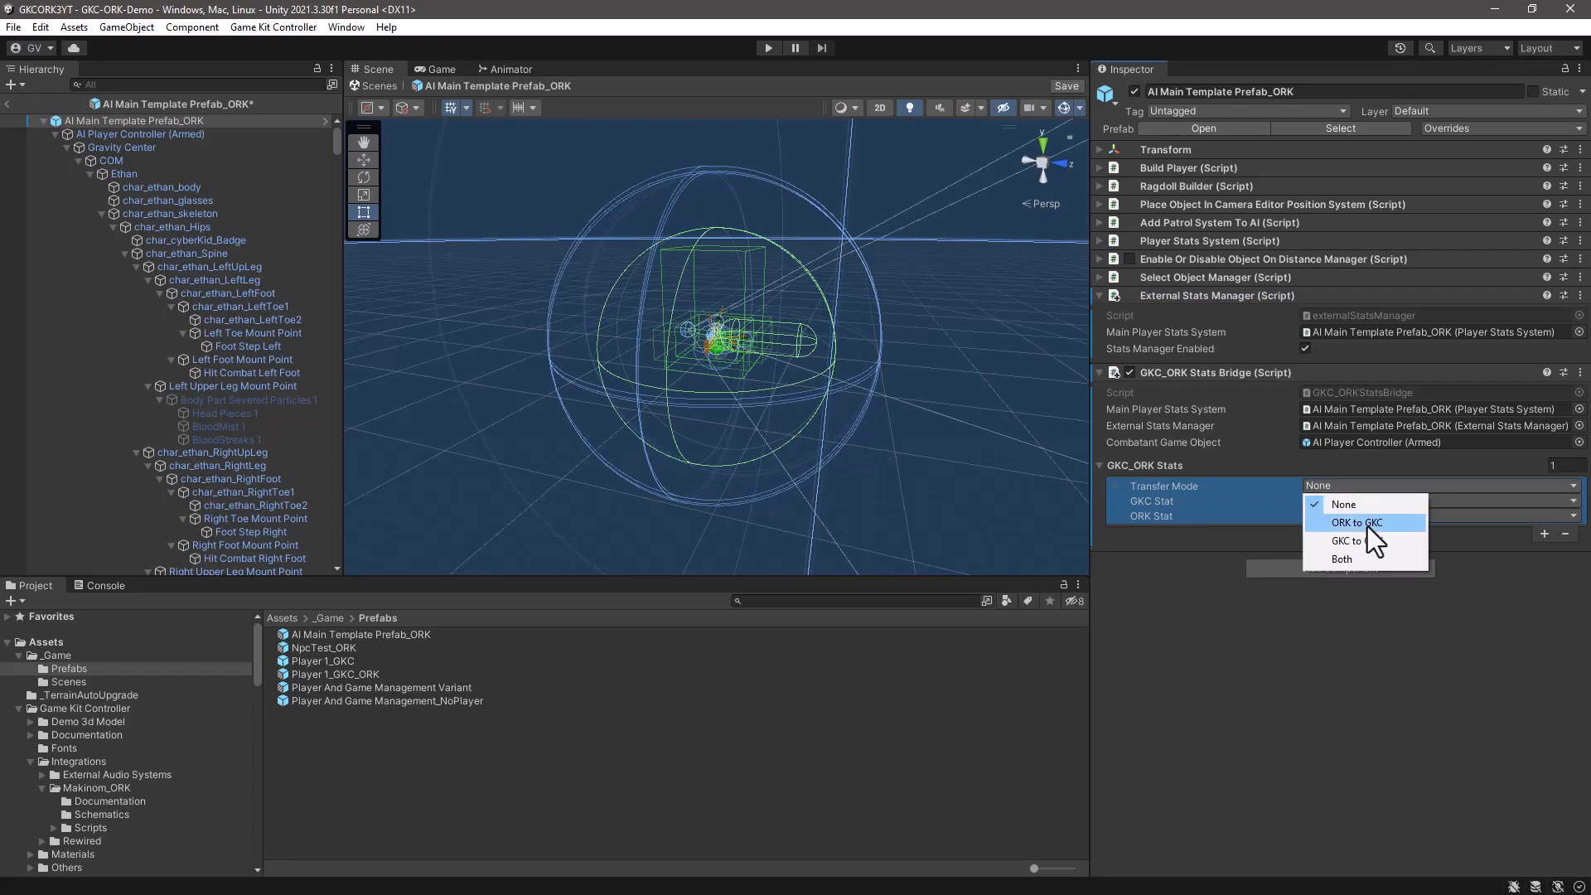
{"action": "left_click", "coordinate": [1332, 522]}
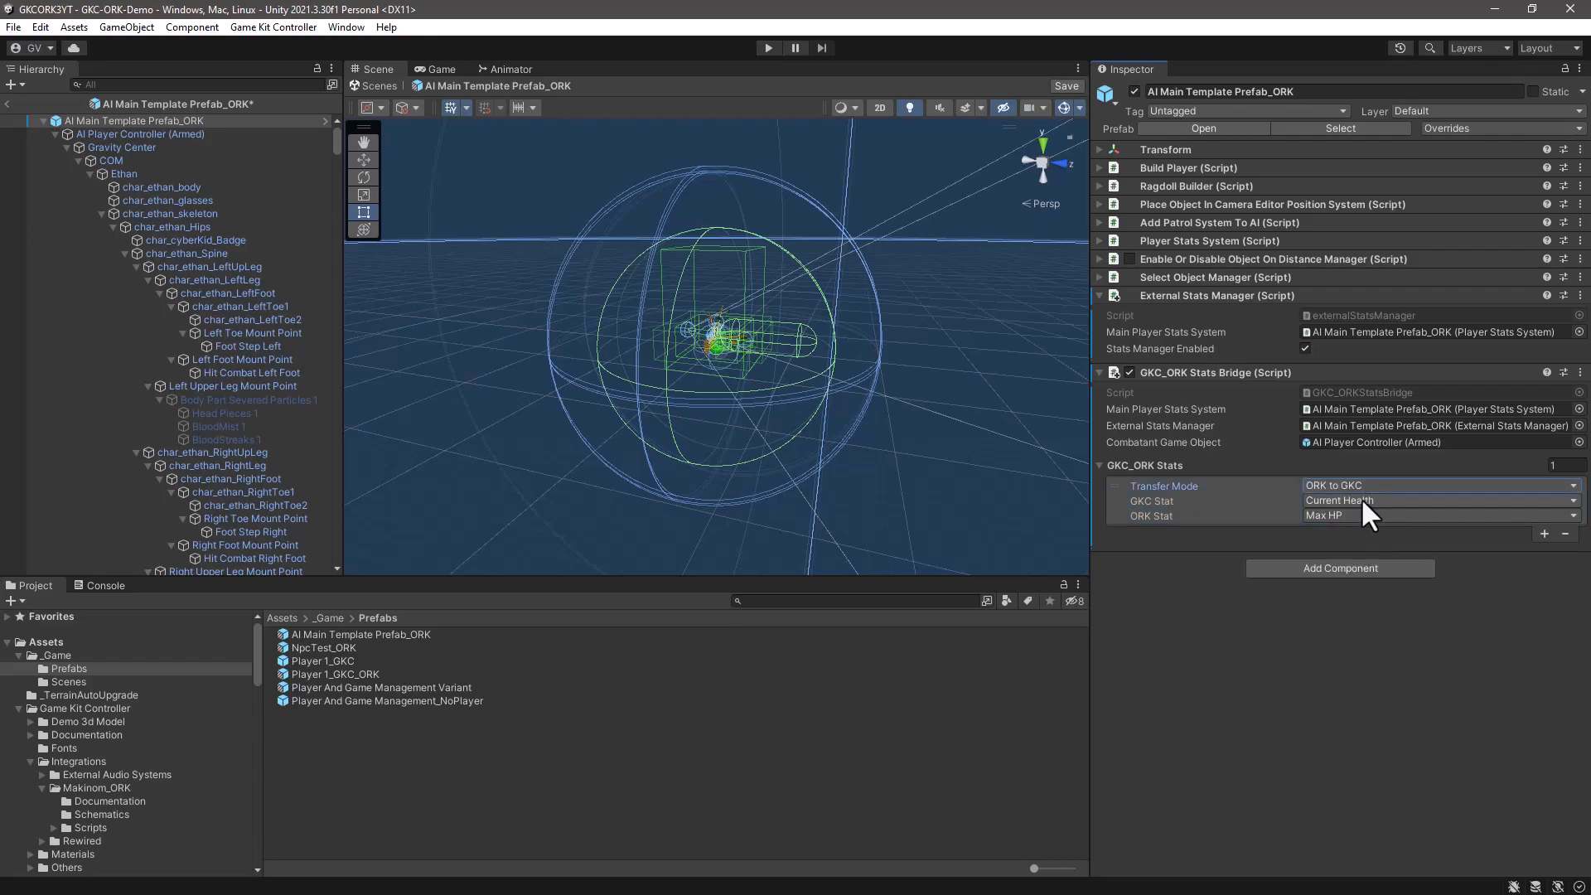
{"action": "left_click", "coordinate": [1359, 516]}
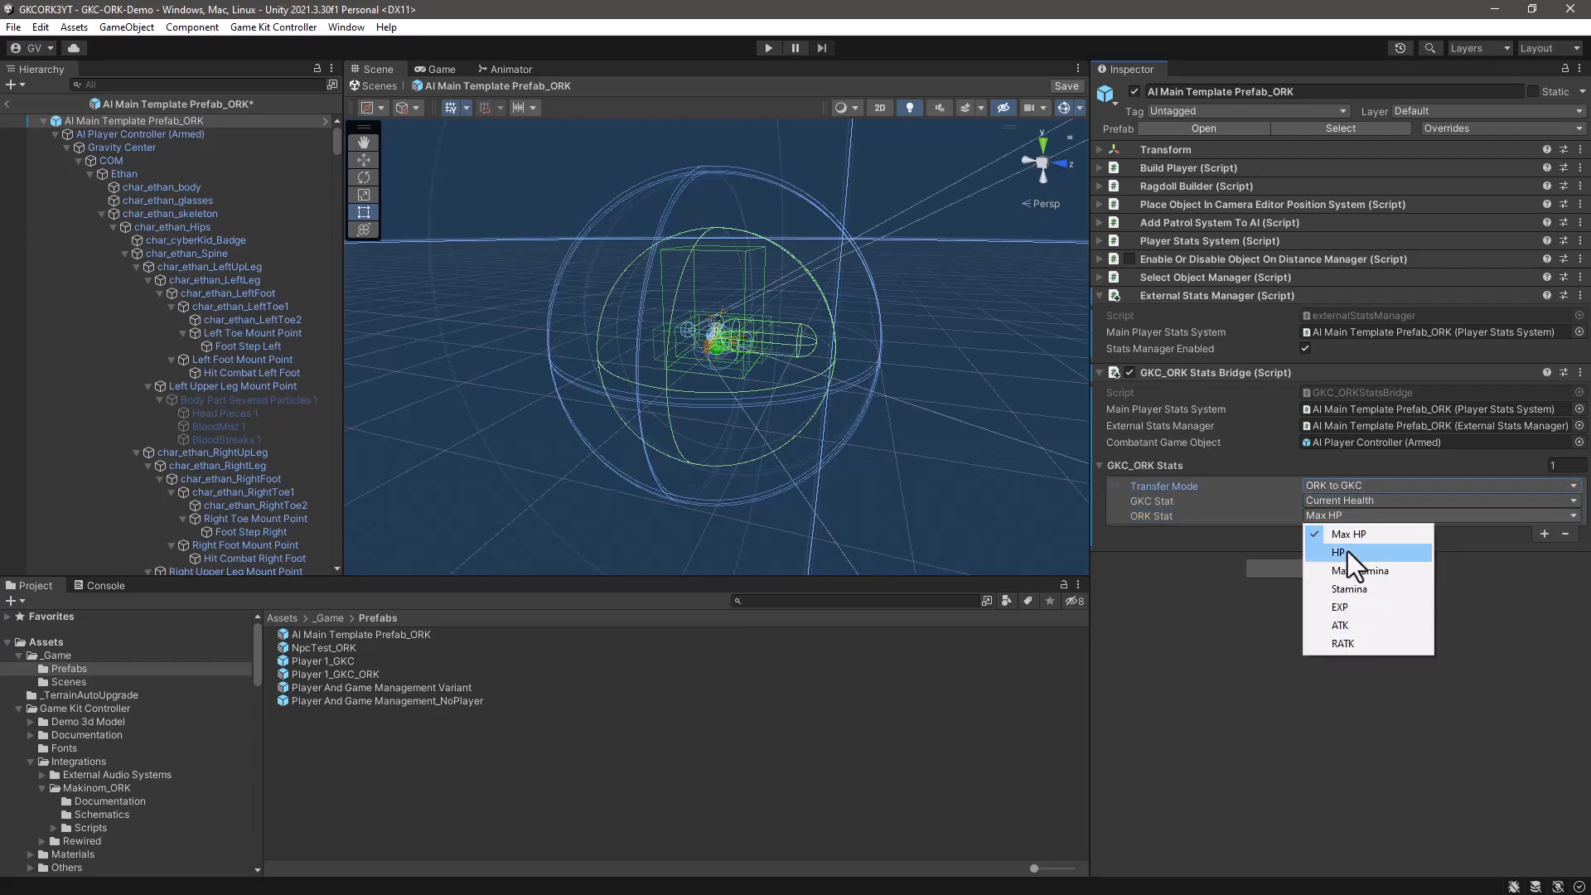
{"action": "left_click", "coordinate": [1347, 552]}
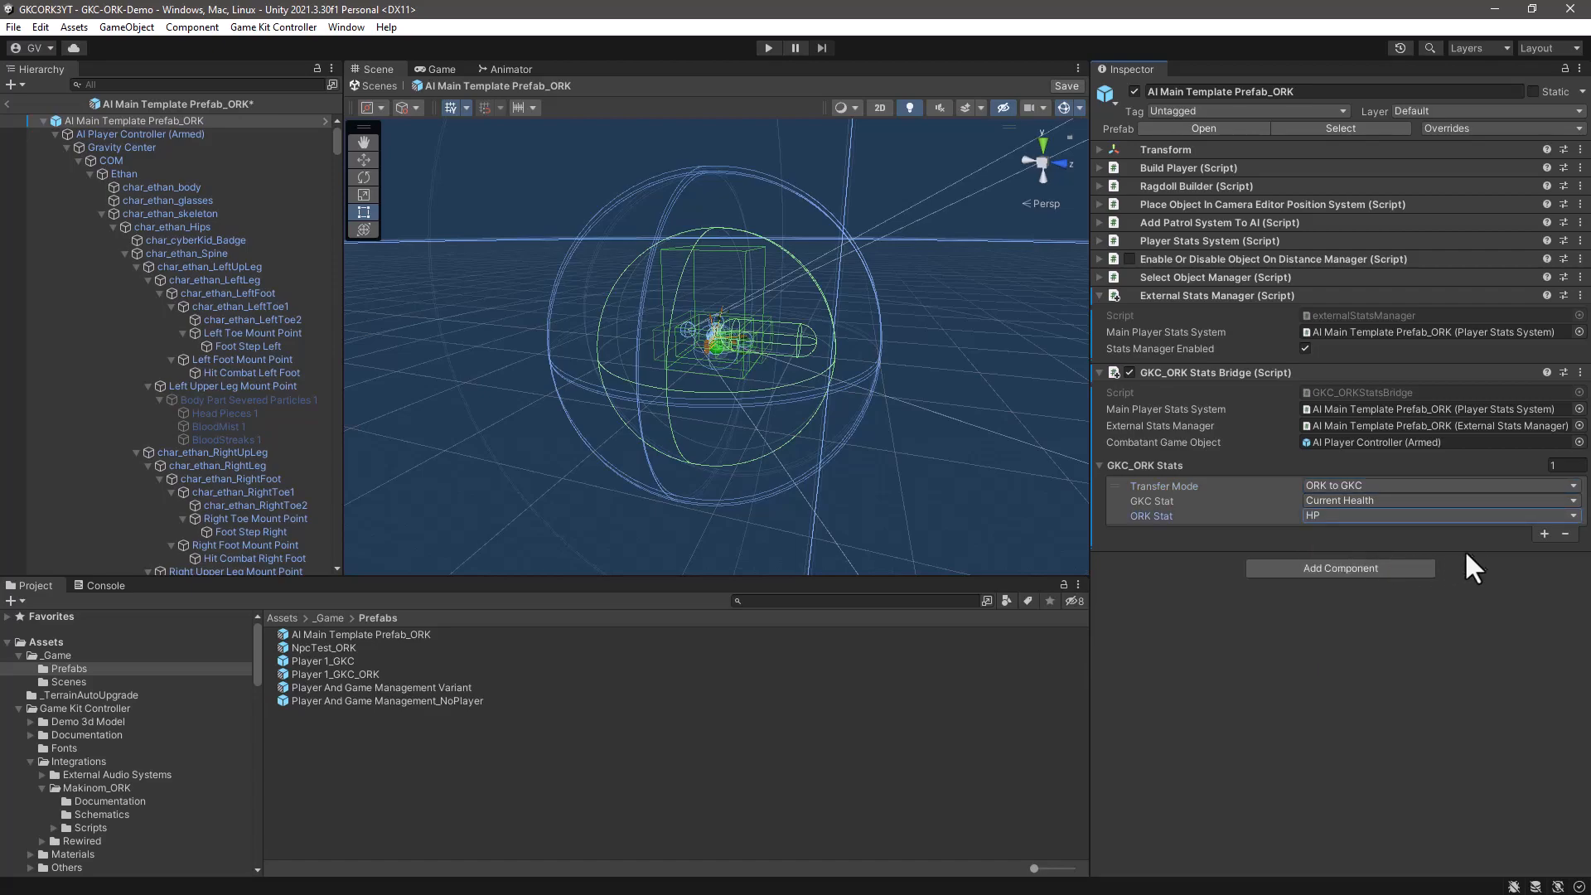
- Add a second ORK to GKC stats entry that maps Max Health to ORK stat Max HP
{"action": "left_click", "coordinate": [1544, 534]}
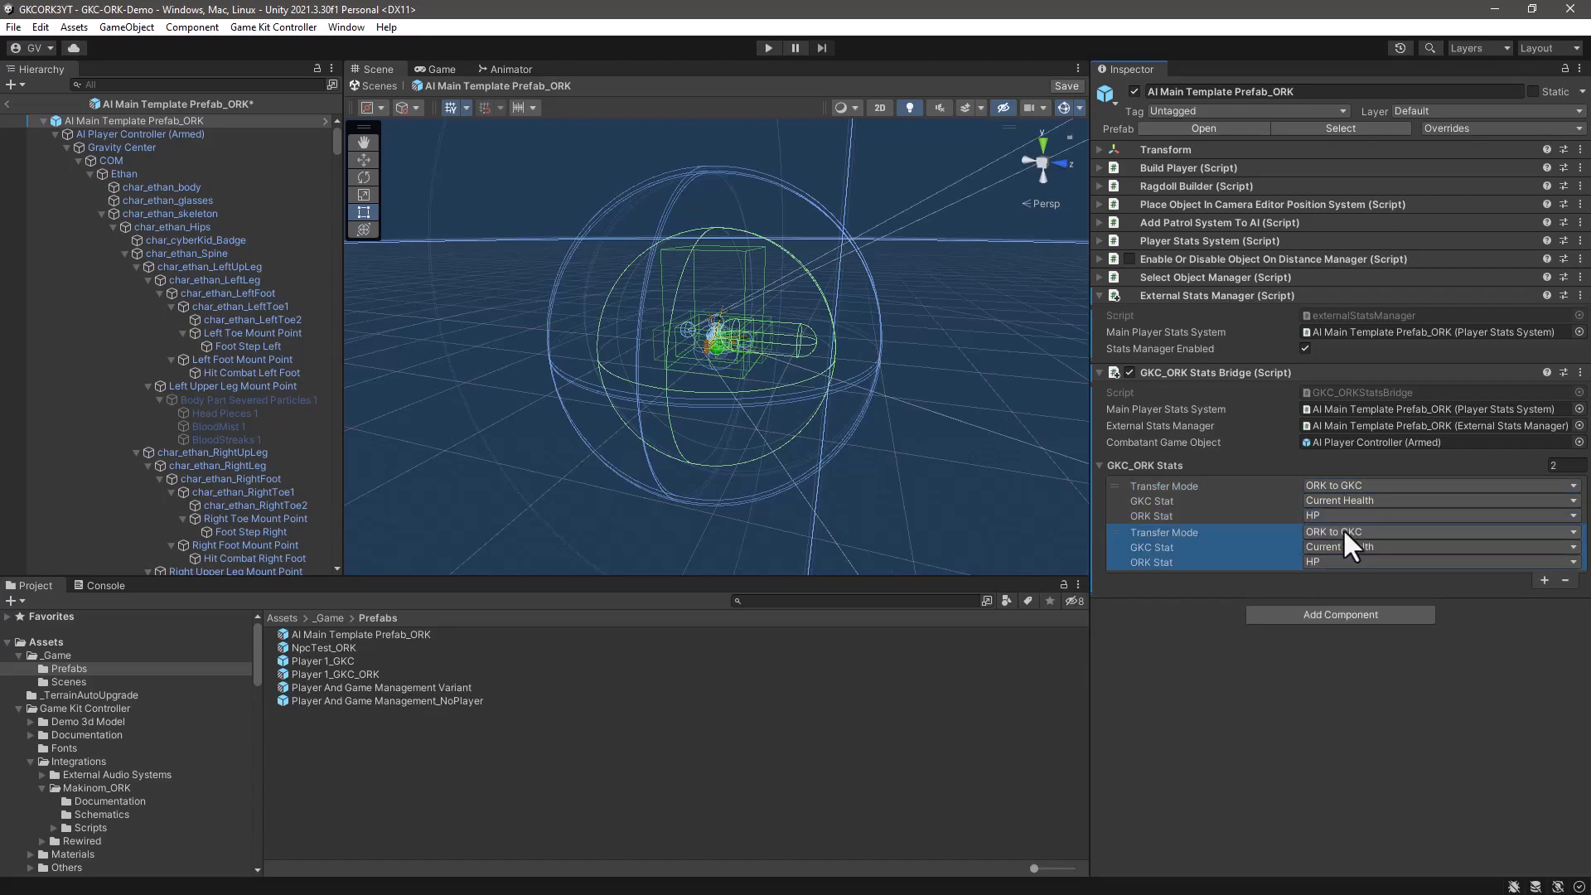
{"action": "left_click", "coordinate": [1338, 547]}
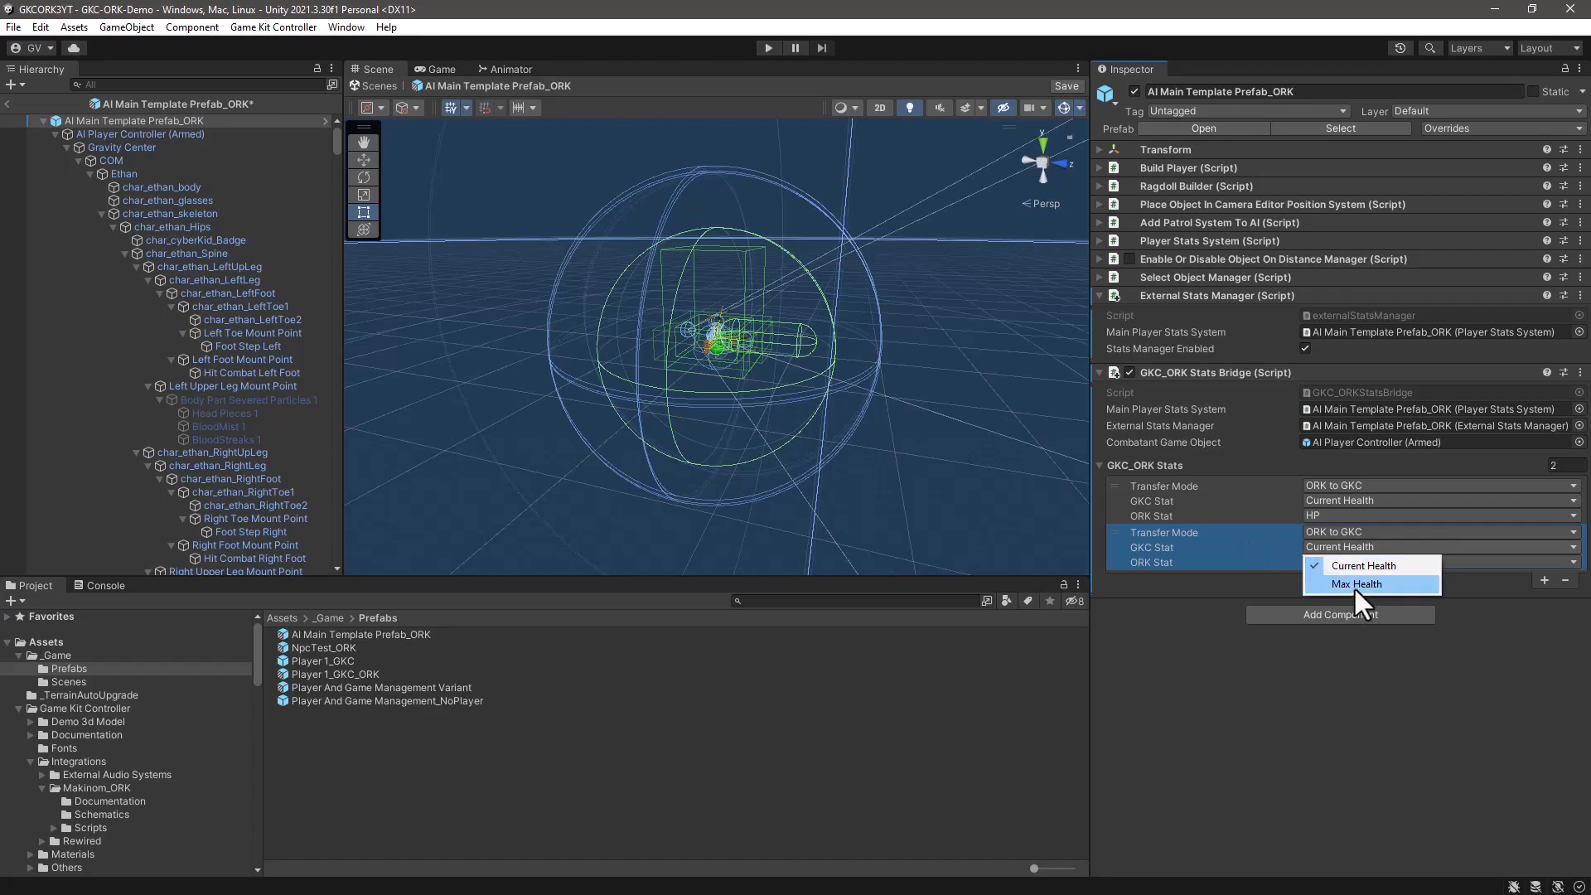
{"action": "left_click", "coordinate": [1355, 585]}
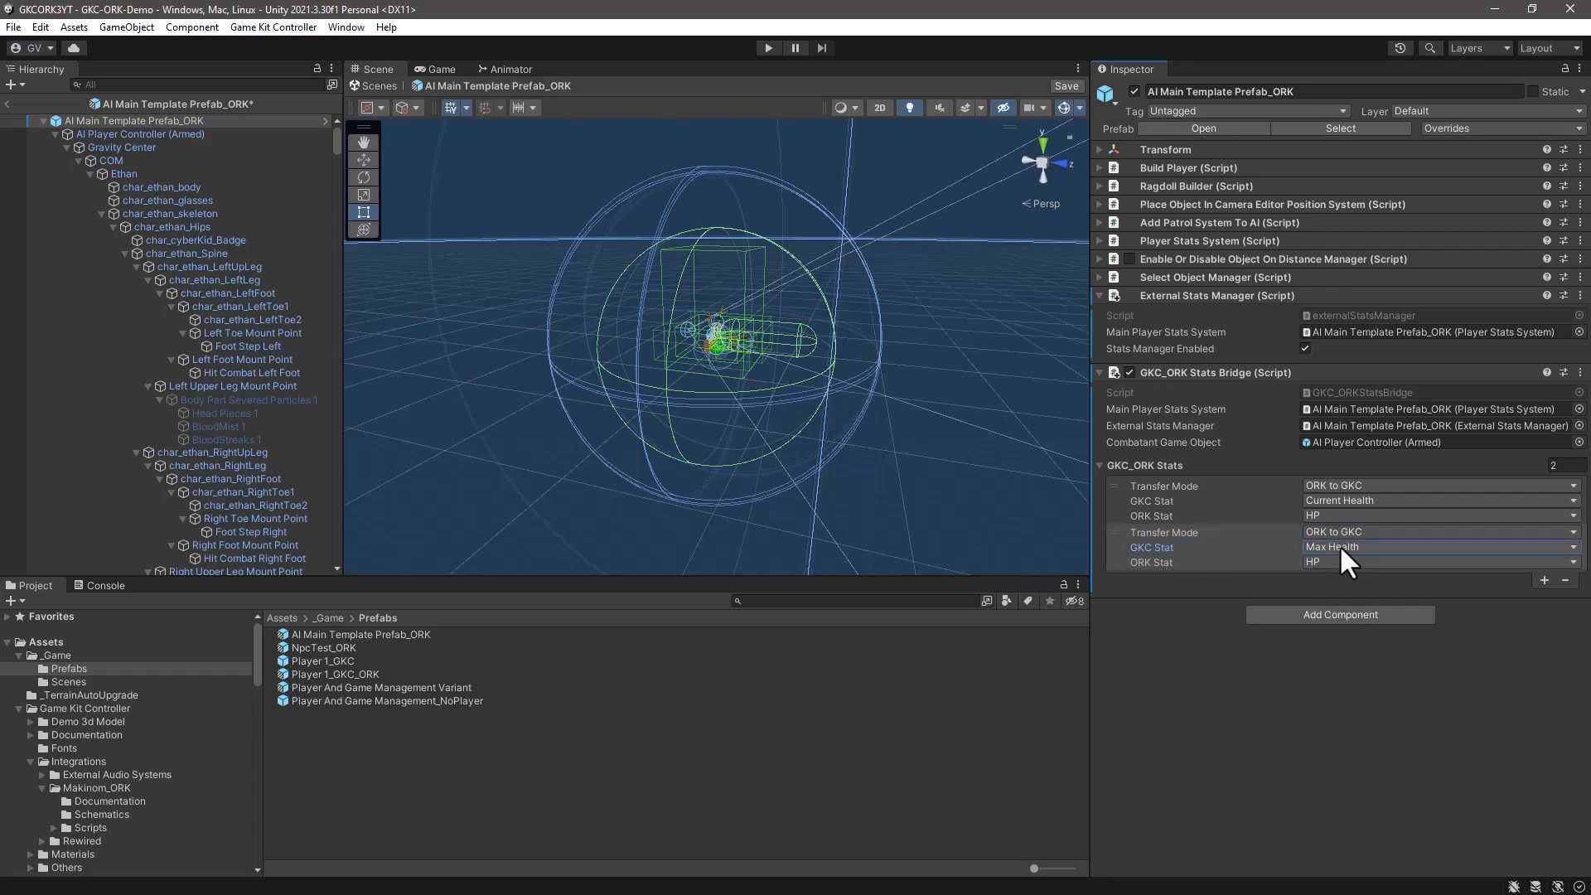
{"action": "left_click", "coordinate": [1366, 561]}
{"action": "left_click", "coordinate": [1368, 584]}
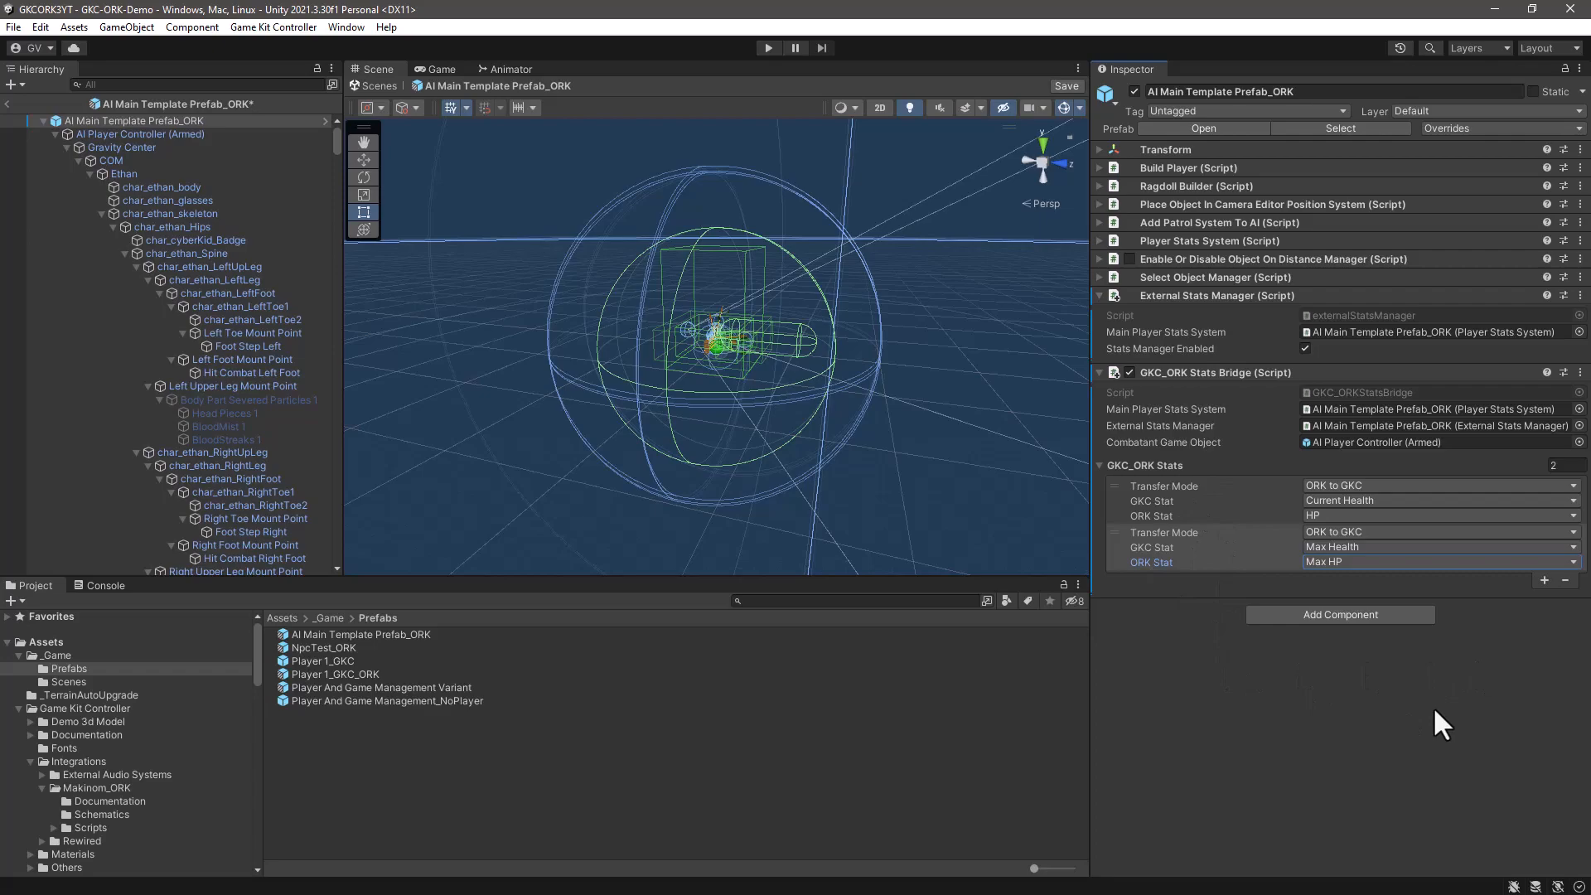
- Save AI Main Template Prefab_ORK and leave prefab editing to return to the GKC-ORK-Demo scene
{"action": "key", "text": "ctrl+s"}
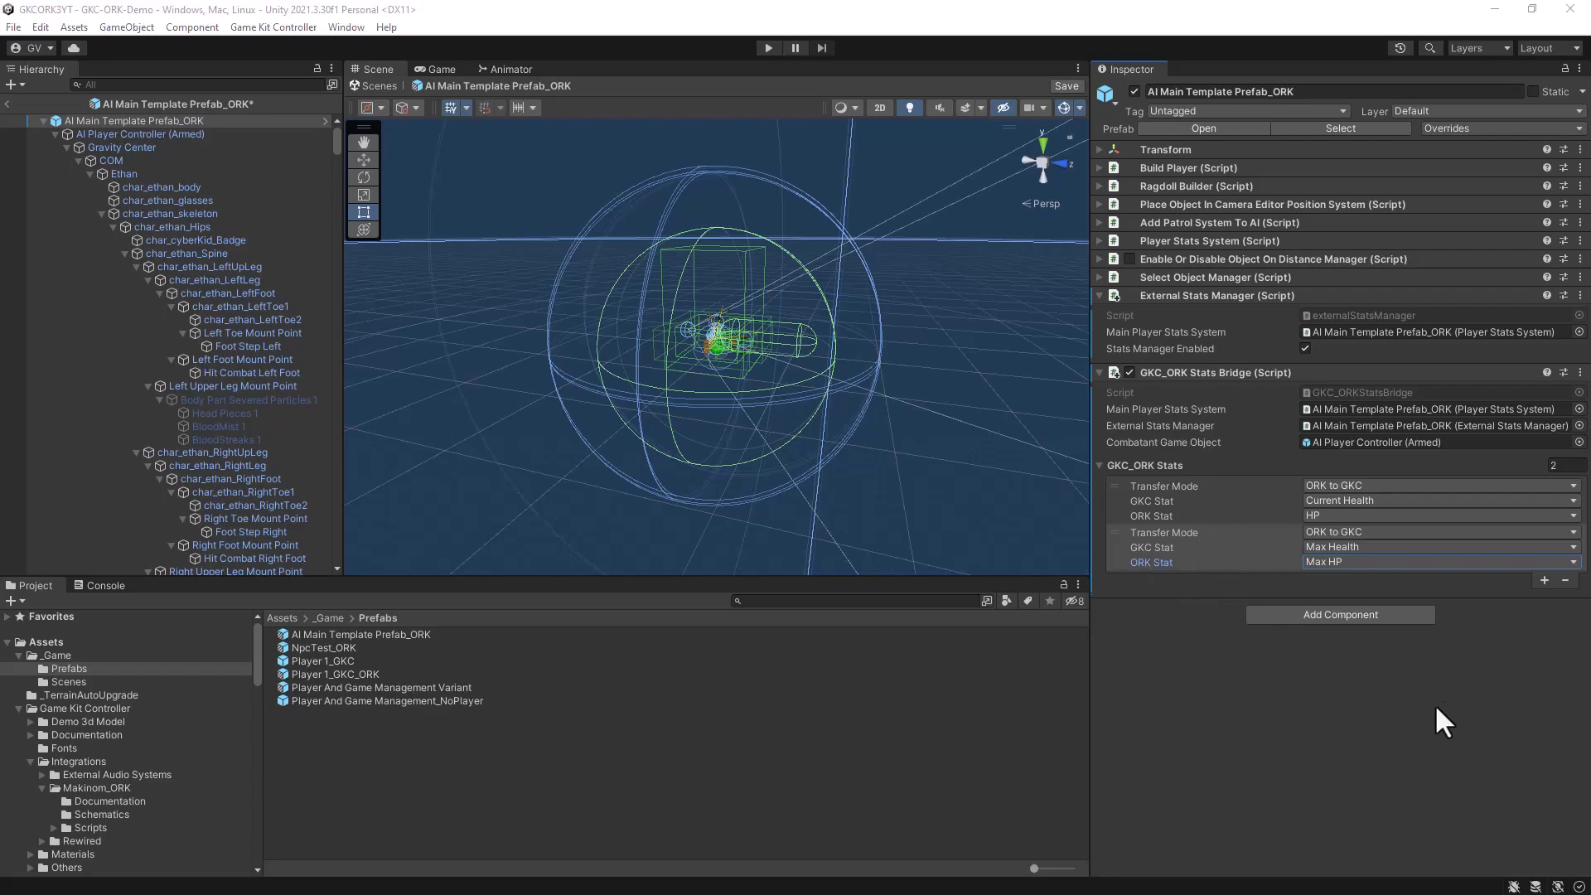
{"action": "left_click", "coordinate": [1059, 85]}
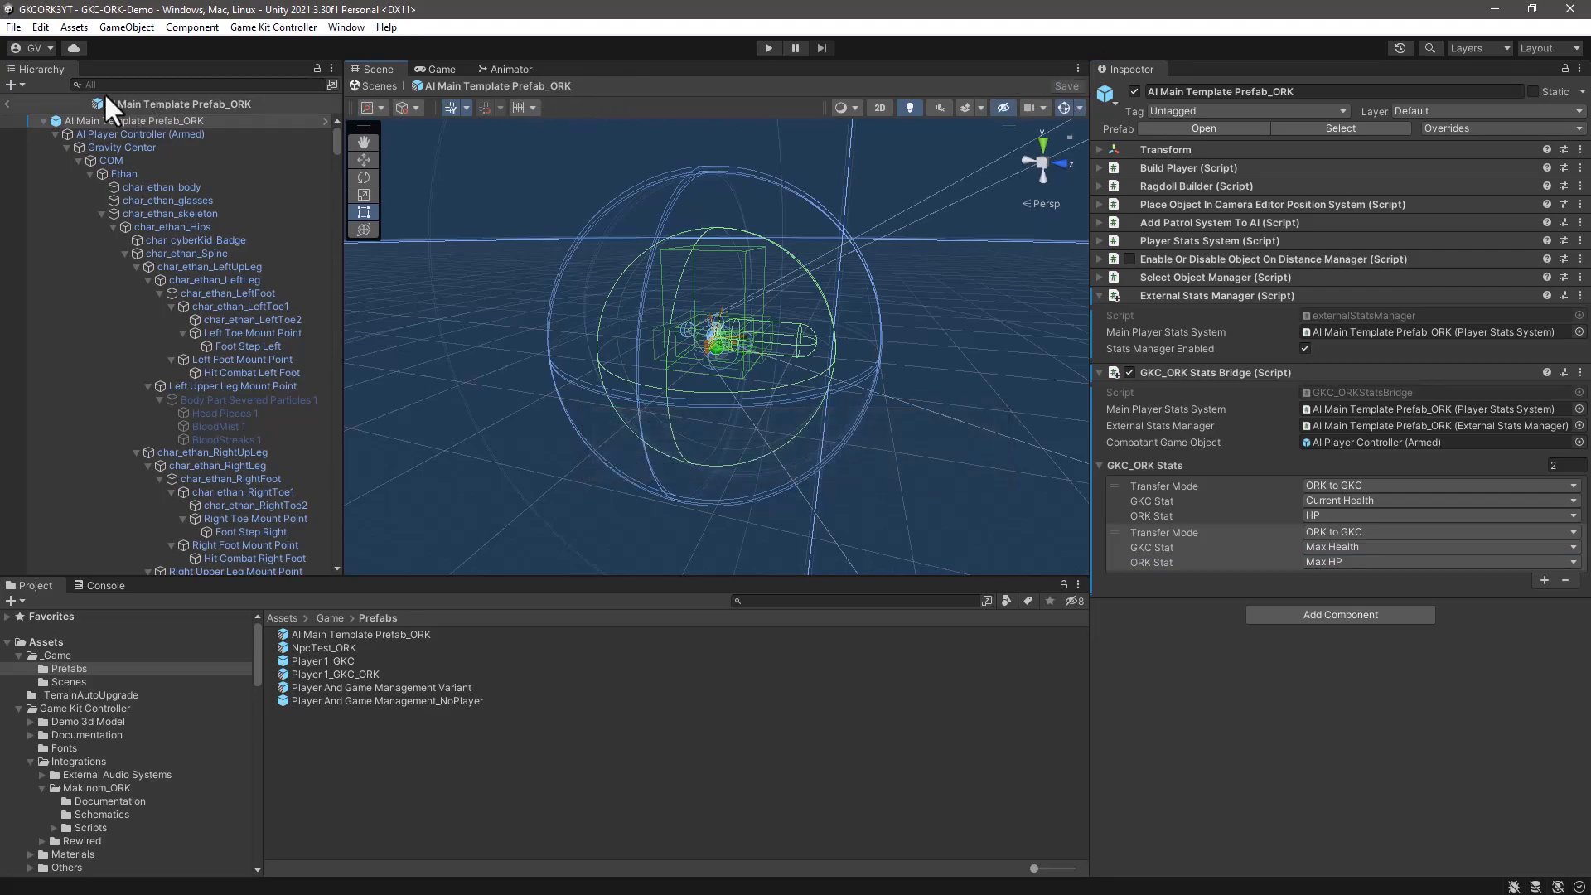
{"action": "left_click", "coordinate": [6, 104]}
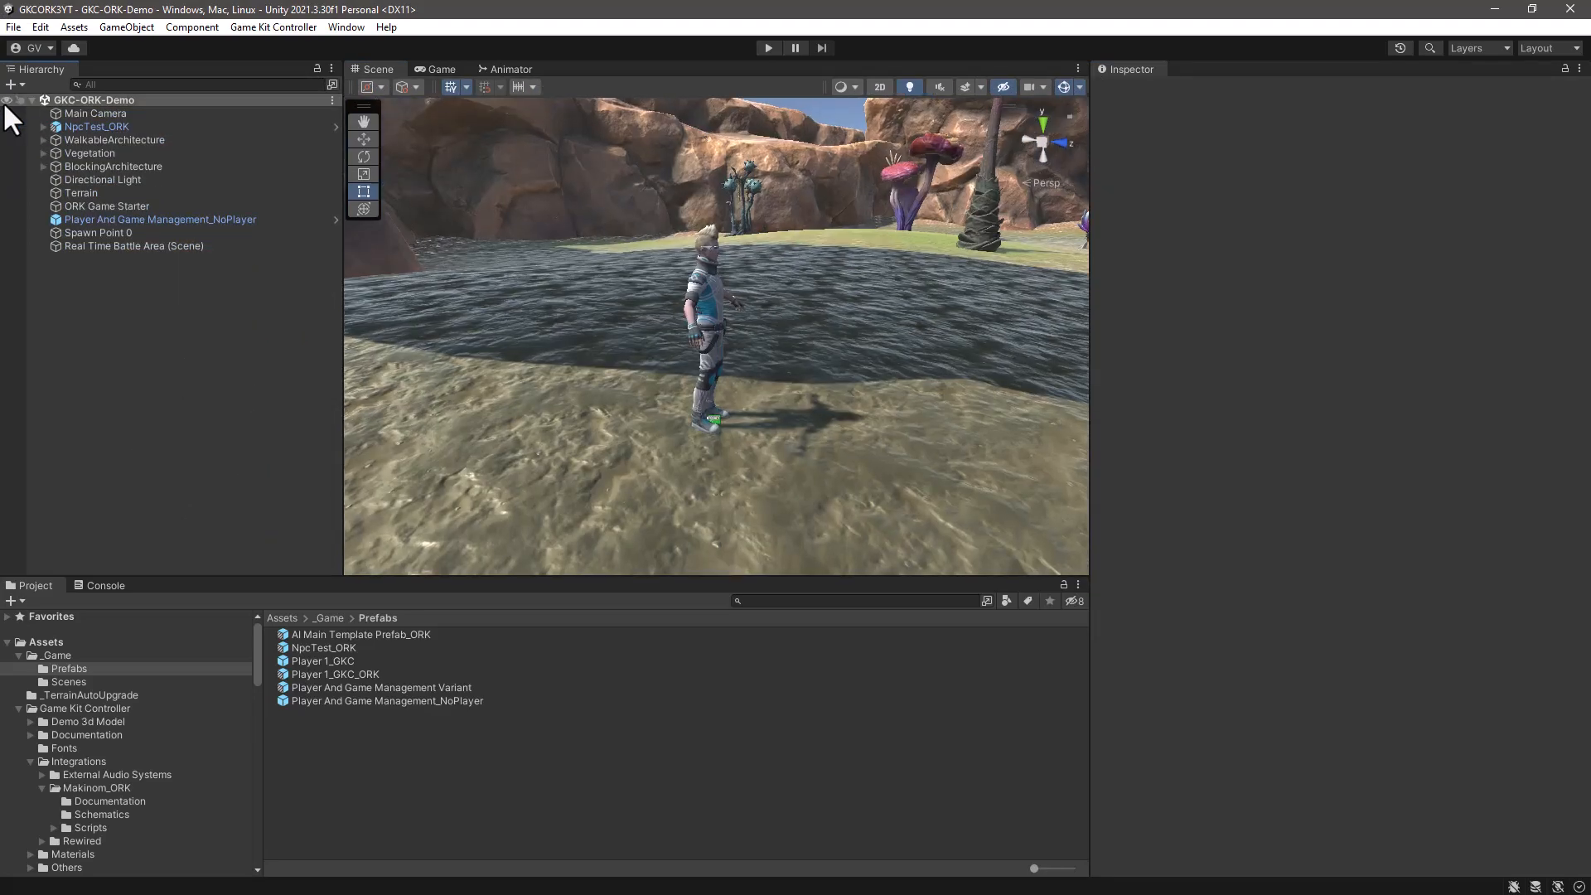
- Select the AI Main Template Prefab_ORK asset and enlarge the Scene view to show a wider area of terrain around the character
{"action": "left_click", "coordinate": [332, 634]}
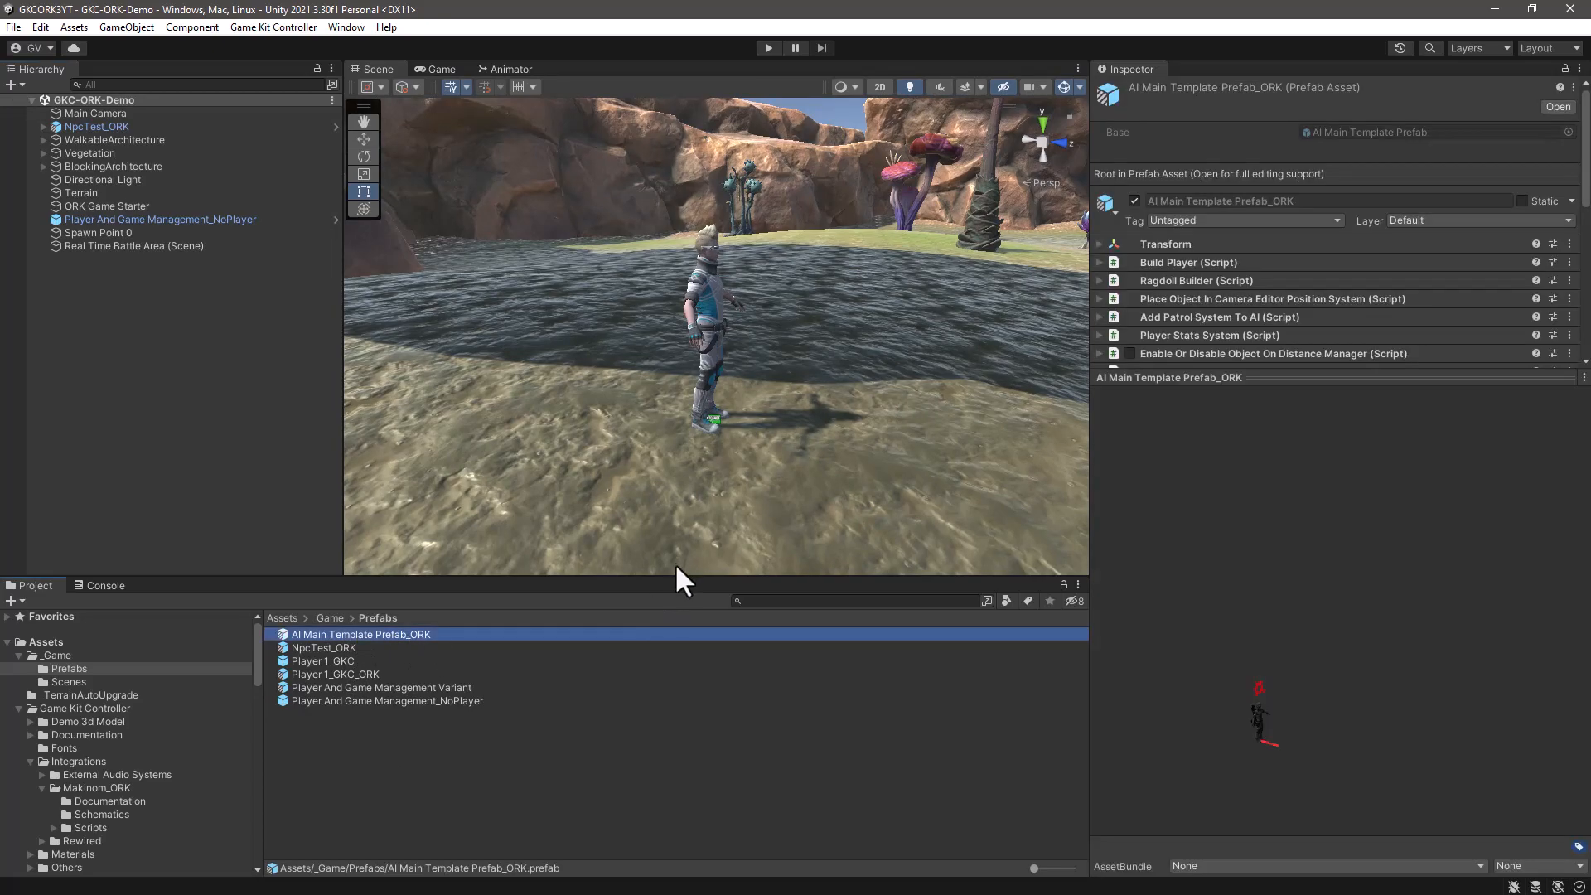
{"action": "left_click_drag", "start_coordinate": [669, 573], "coordinate": [663, 717]}
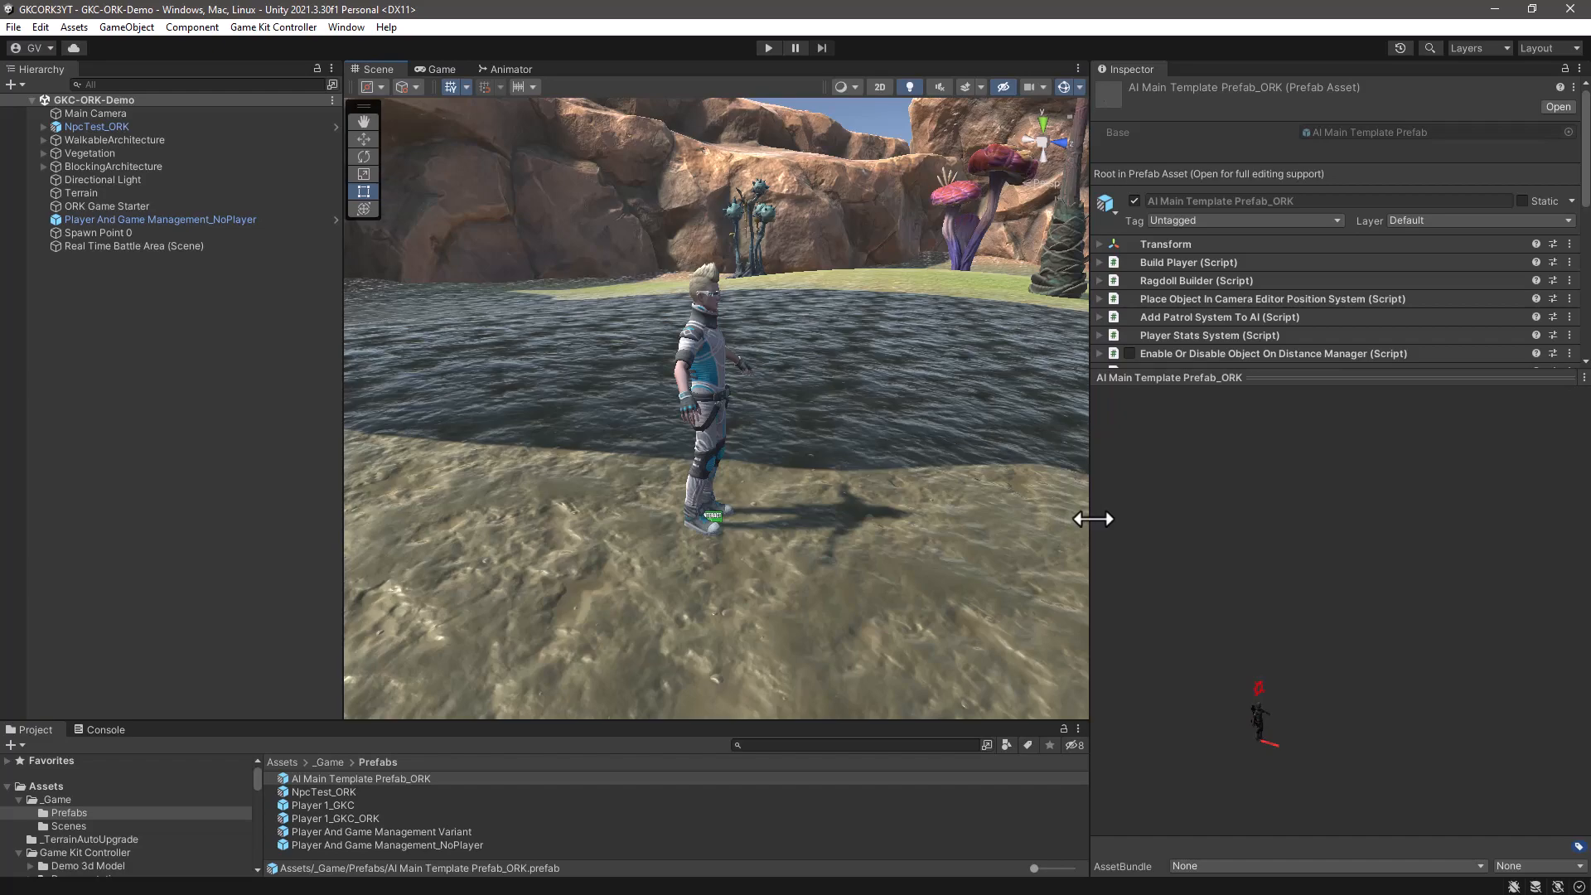
{"action": "left_click_drag", "start_coordinate": [1088, 522], "coordinate": [1342, 548]}
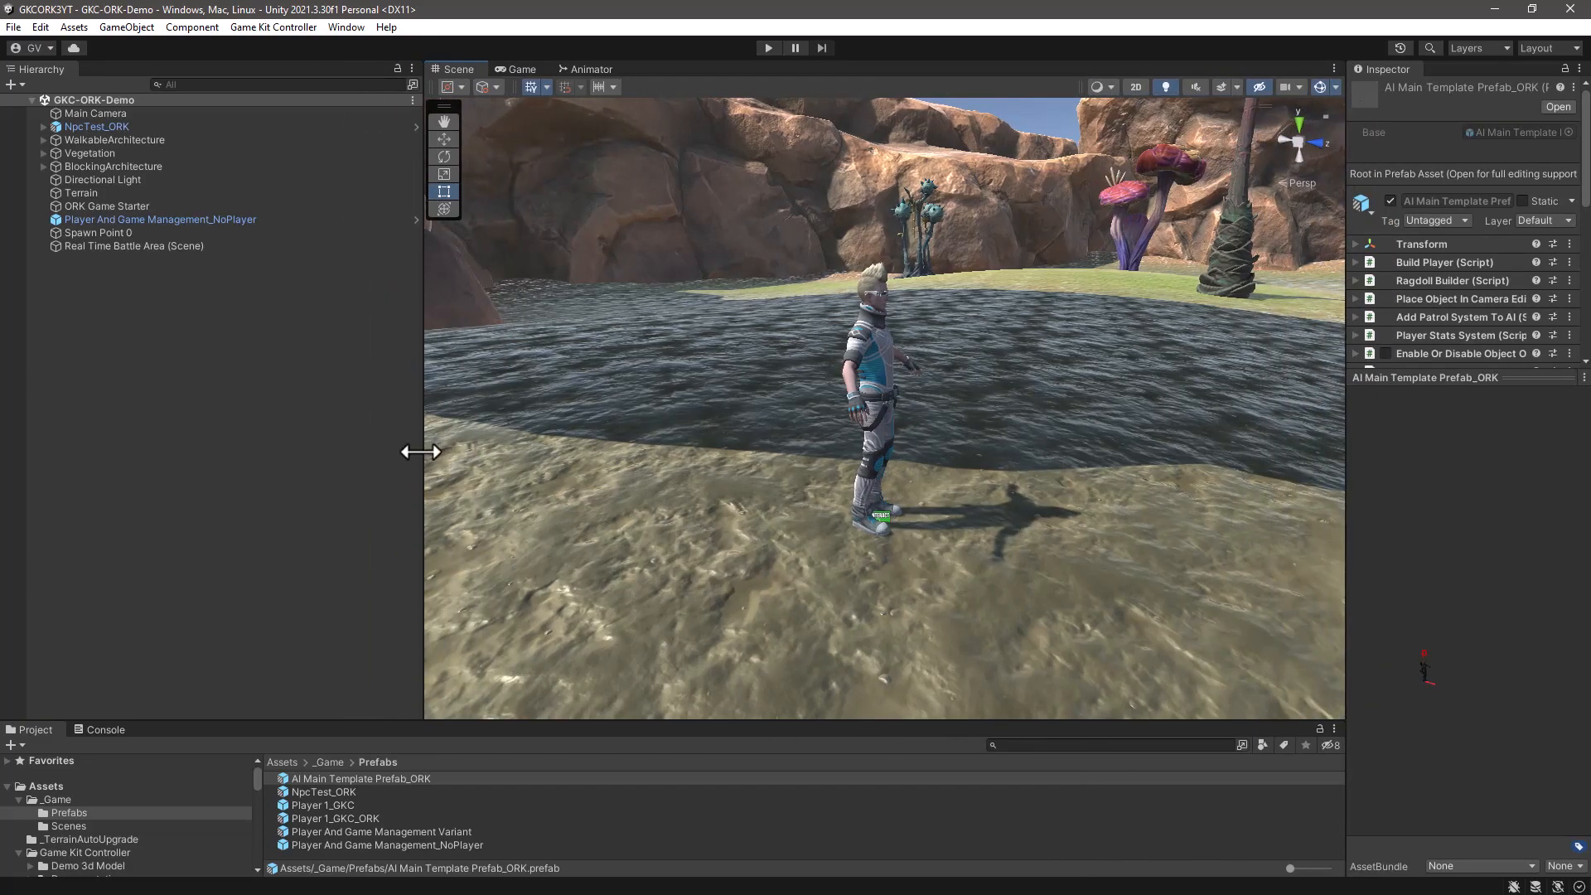
{"action": "left_click_drag", "start_coordinate": [424, 447], "coordinate": [281, 444]}
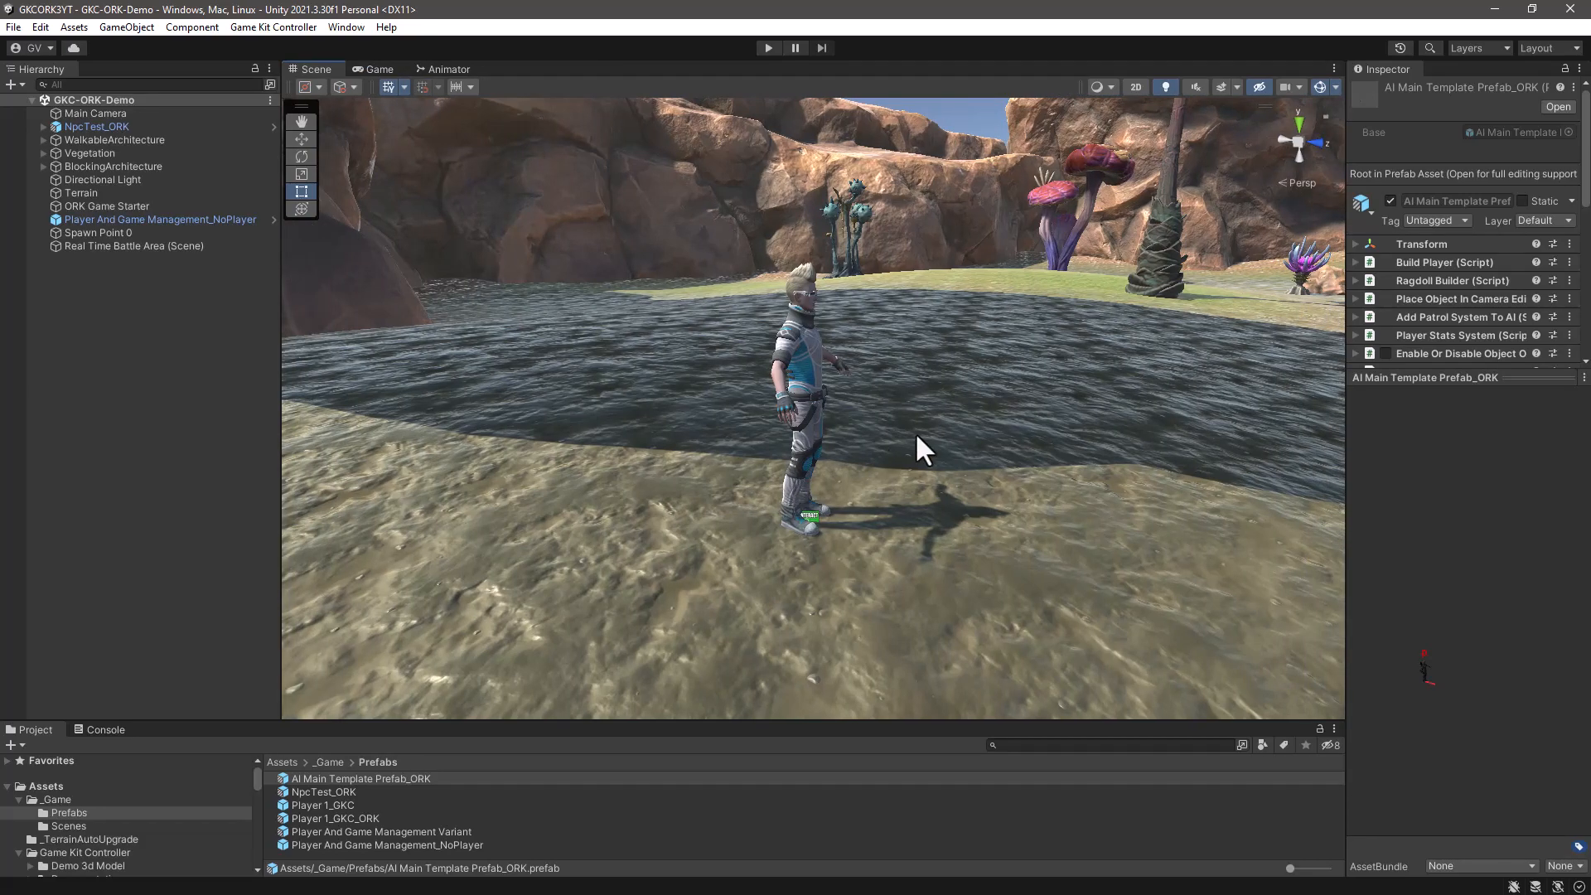
{"action": "scroll", "coordinate": [1058, 343], "scroll_direction": "down", "scroll_amount": 8}
{"action": "left_click_drag", "start_coordinate": [1057, 333], "coordinate": [1009, 435], "text": "alt"}
{"action": "scroll", "coordinate": [1010, 434], "scroll_direction": "down", "scroll_amount": 3}
{"action": "scroll", "coordinate": [1027, 428], "scroll_direction": "down", "scroll_amount": 10}
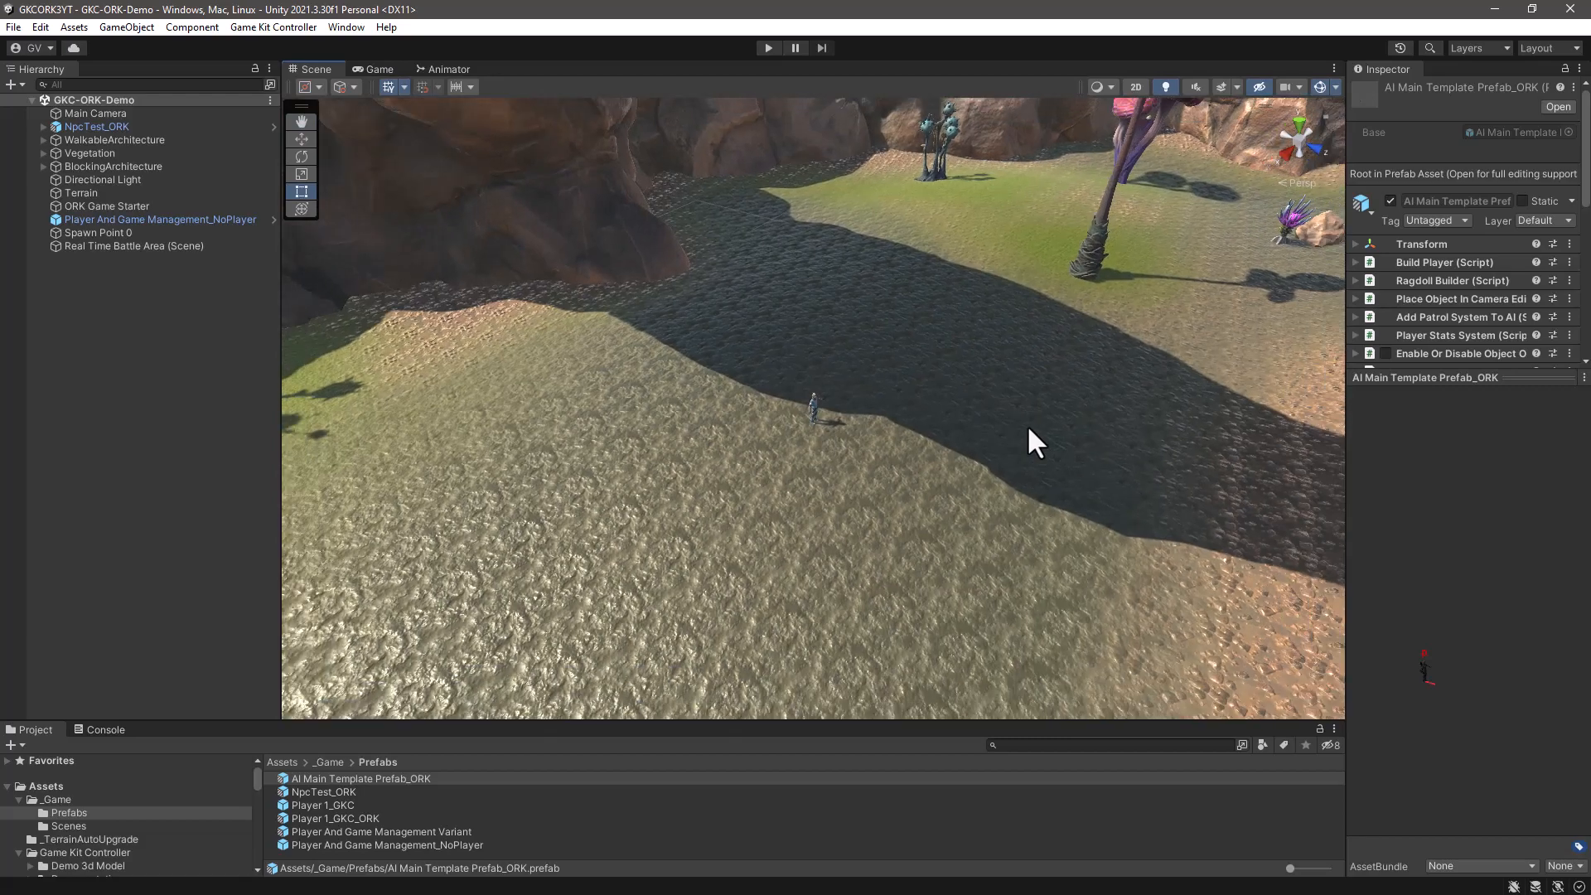
- Place an AI Main Template Prefab_ORK instance in the scene on the open ground beyond the mossy stone block
{"action": "scroll", "coordinate": [1026, 425], "scroll_direction": "down", "scroll_amount": 5}
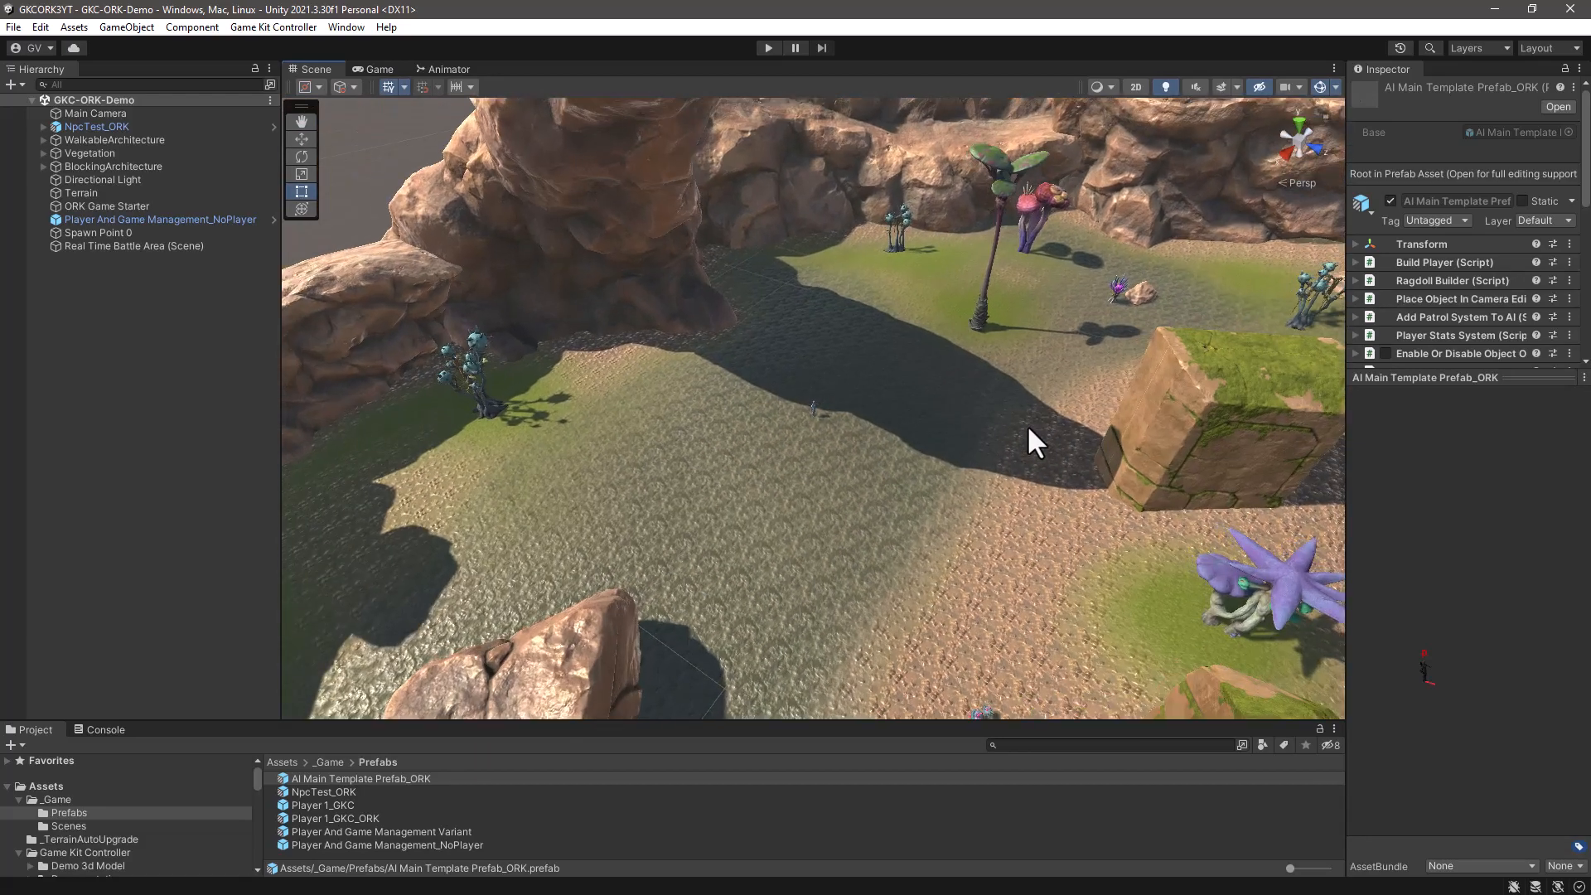
{"action": "middle_click_drag", "start_coordinate": [1031, 530], "coordinate": [714, 493]}
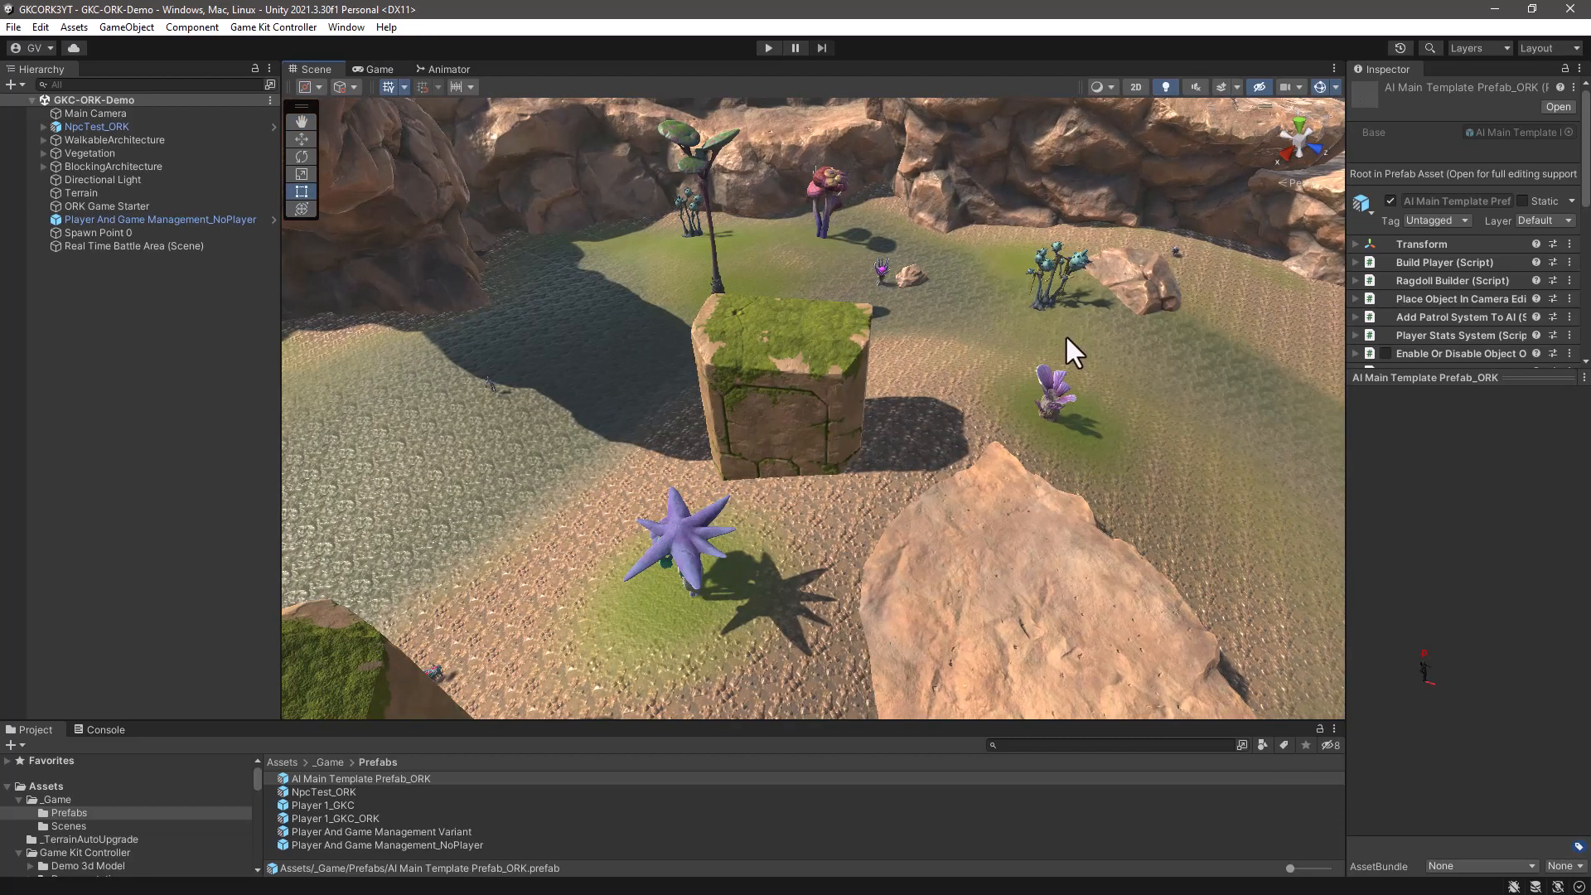
{"action": "left_click_drag", "start_coordinate": [285, 774], "coordinate": [1145, 360]}
{"action": "scroll", "coordinate": [1146, 359], "scroll_direction": "up", "scroll_amount": 4}
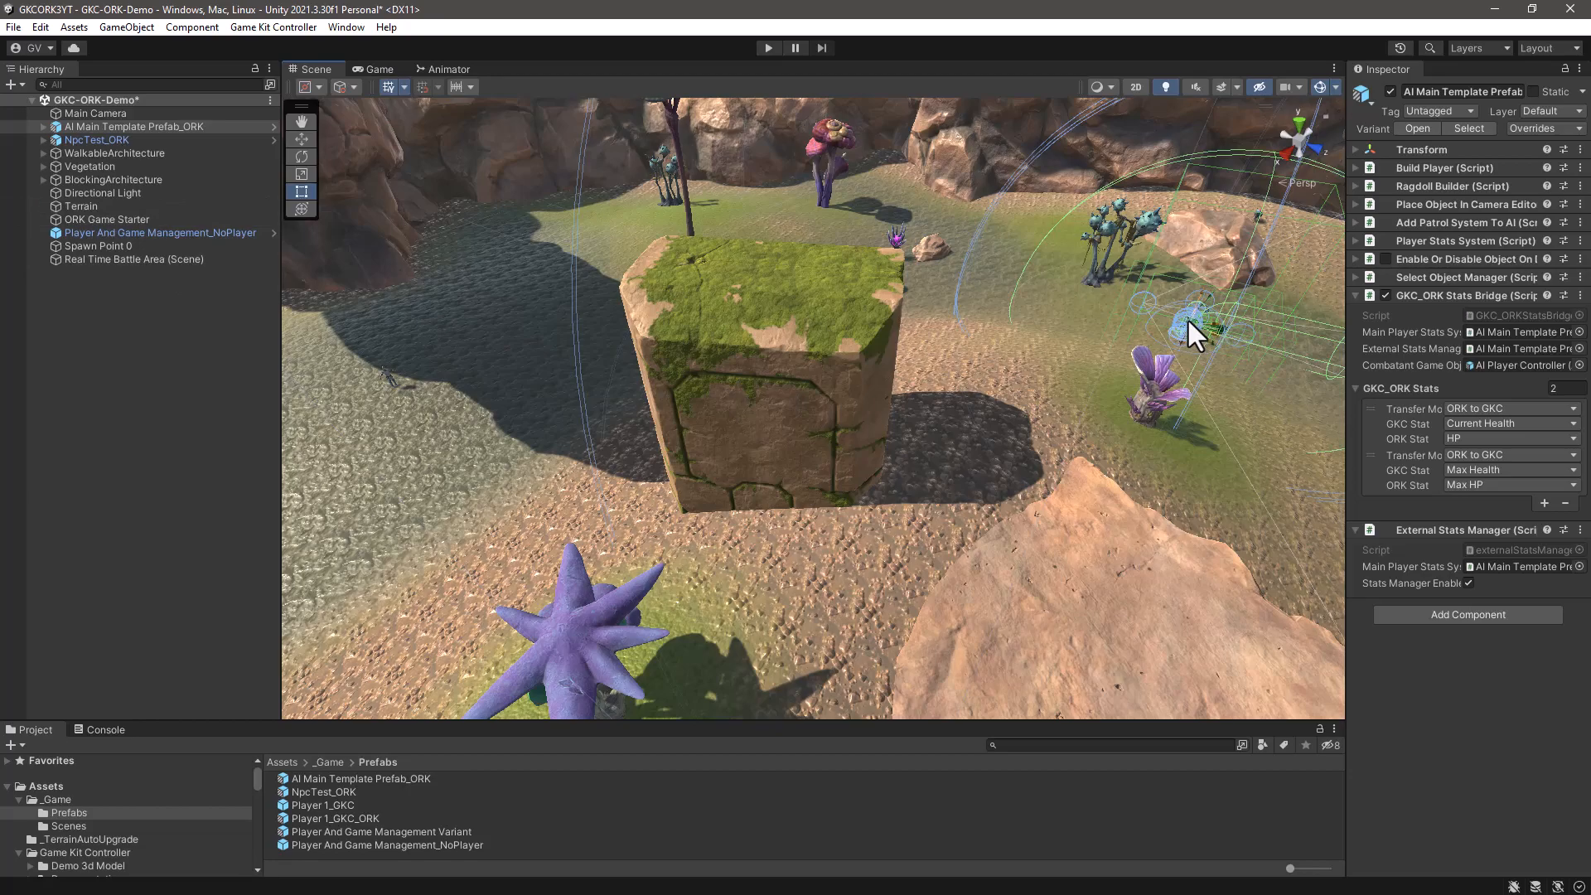
- Set the placed AI's Current Health to HP stat entry to transfer mode Both and save the scene
{"action": "left_click_drag", "start_coordinate": [1344, 415], "coordinate": [1295, 414]}
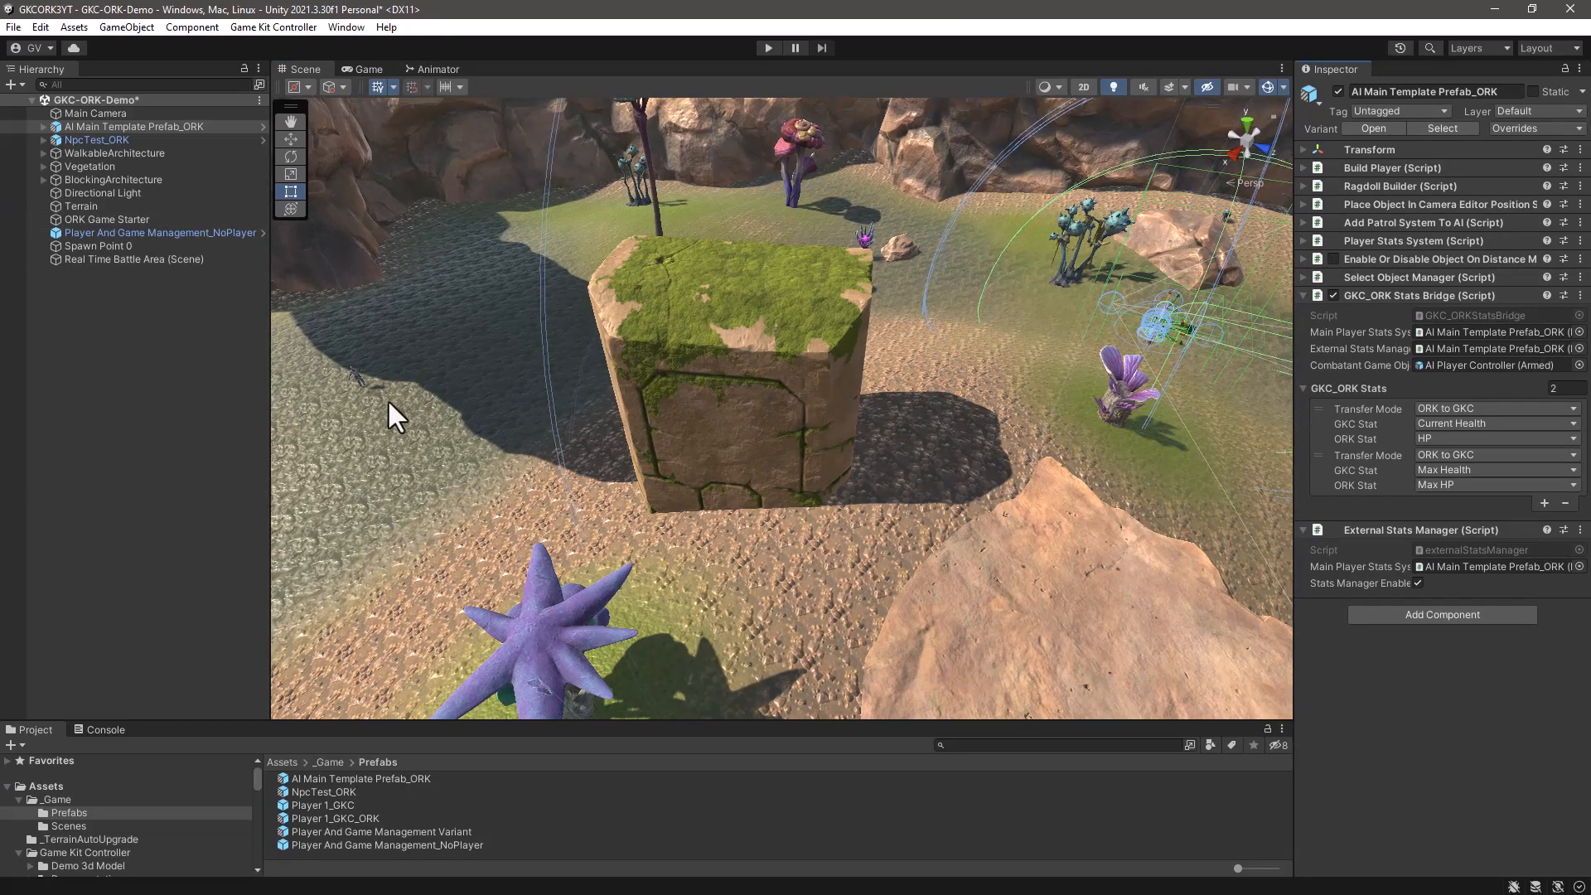
{"action": "left_click", "coordinate": [1480, 408]}
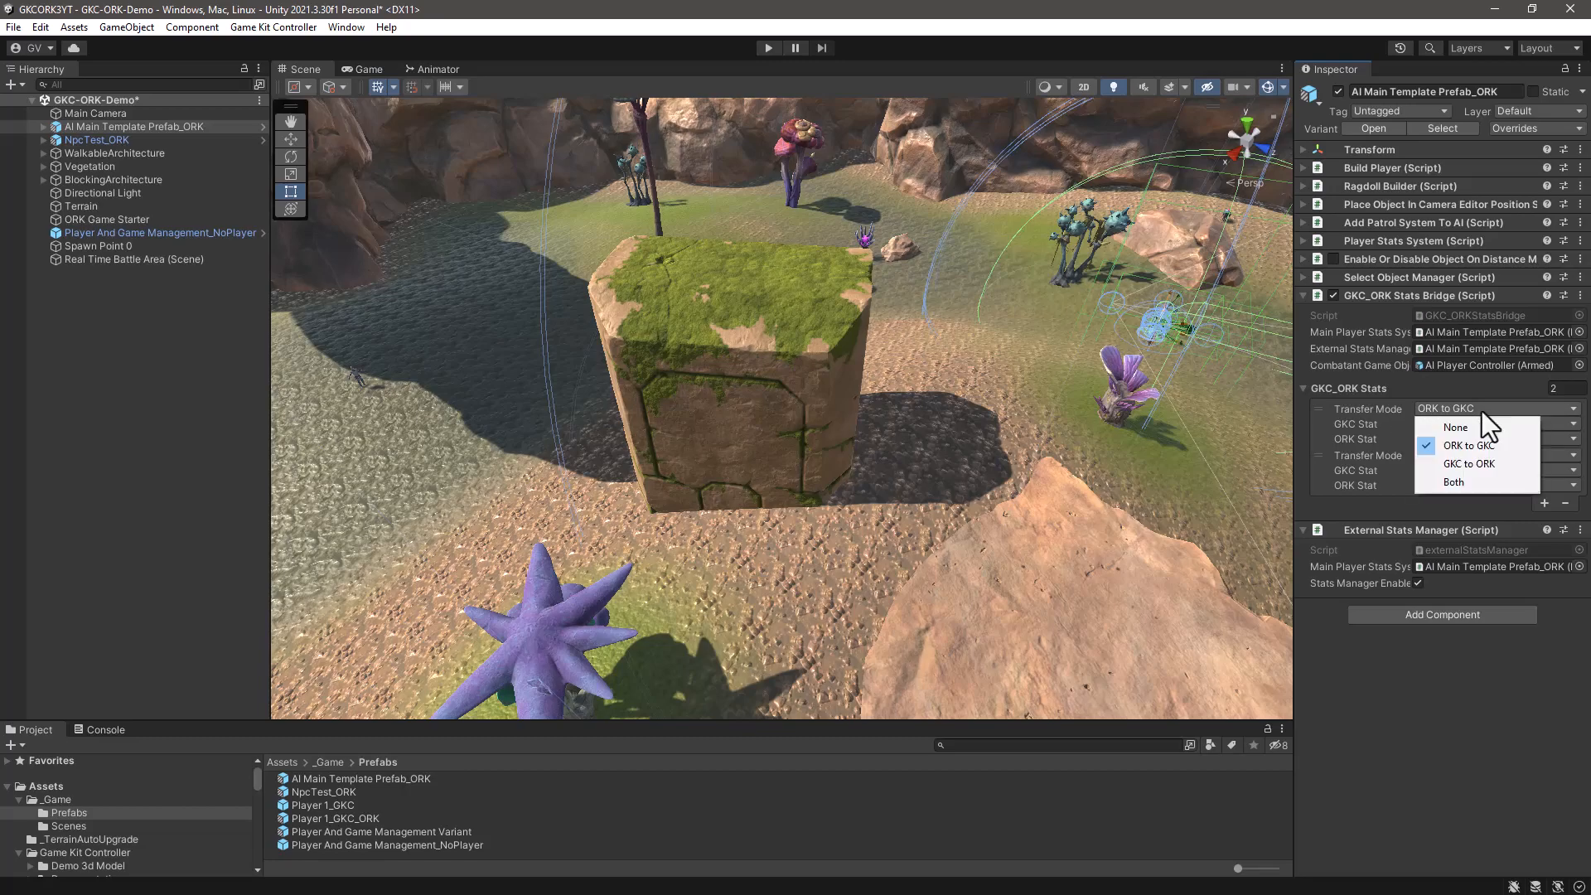
{"action": "left_click", "coordinate": [1461, 478]}
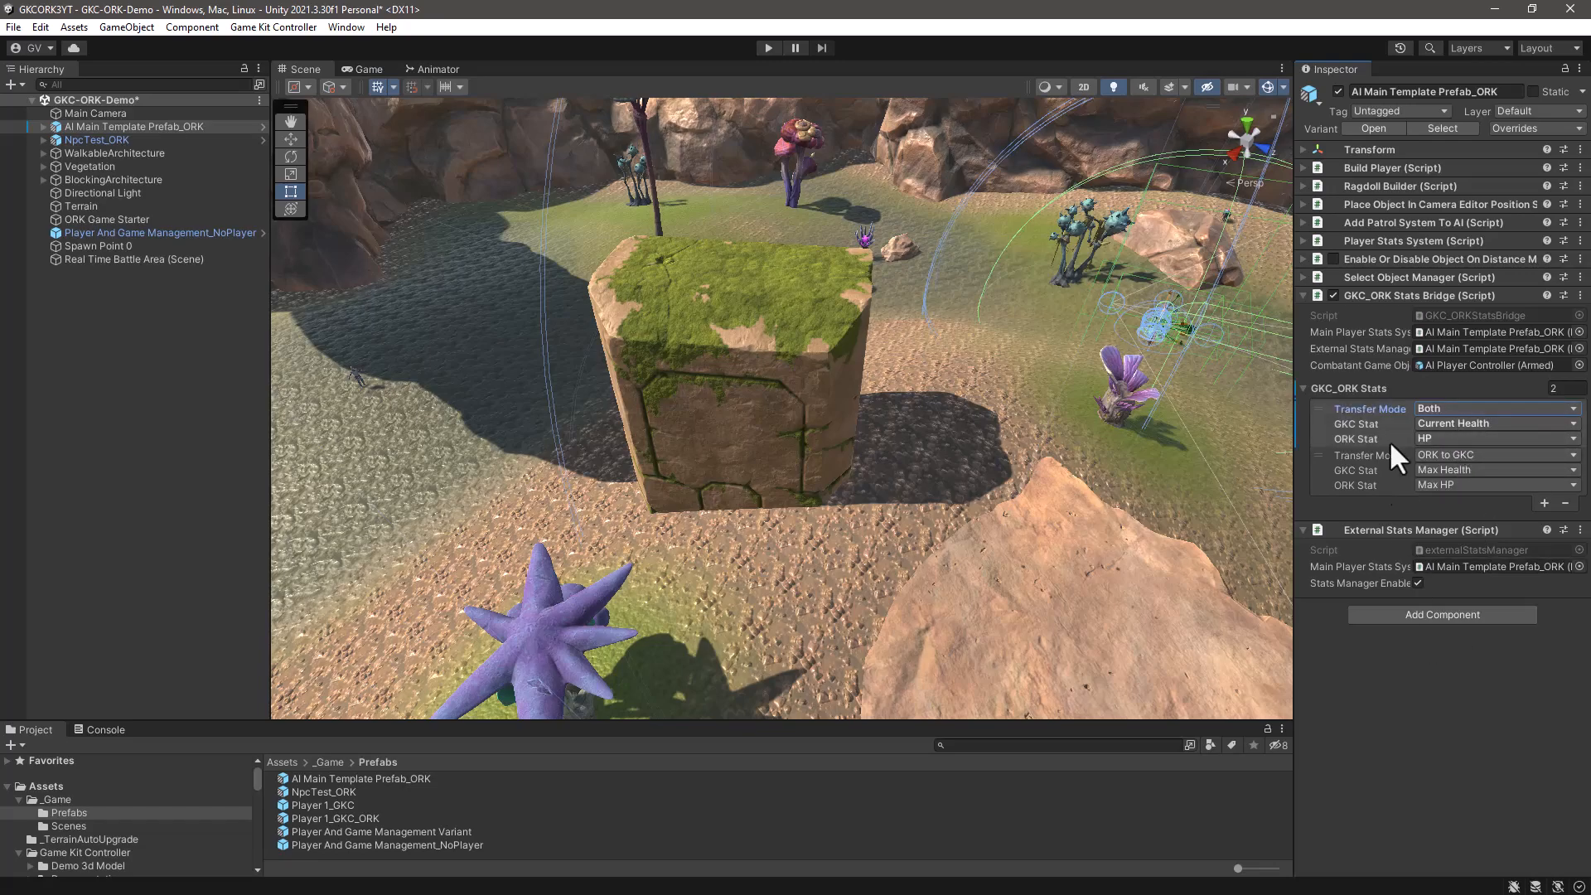
{"action": "key", "text": "ctrl+s"}
{"action": "left_click", "coordinate": [128, 415]}
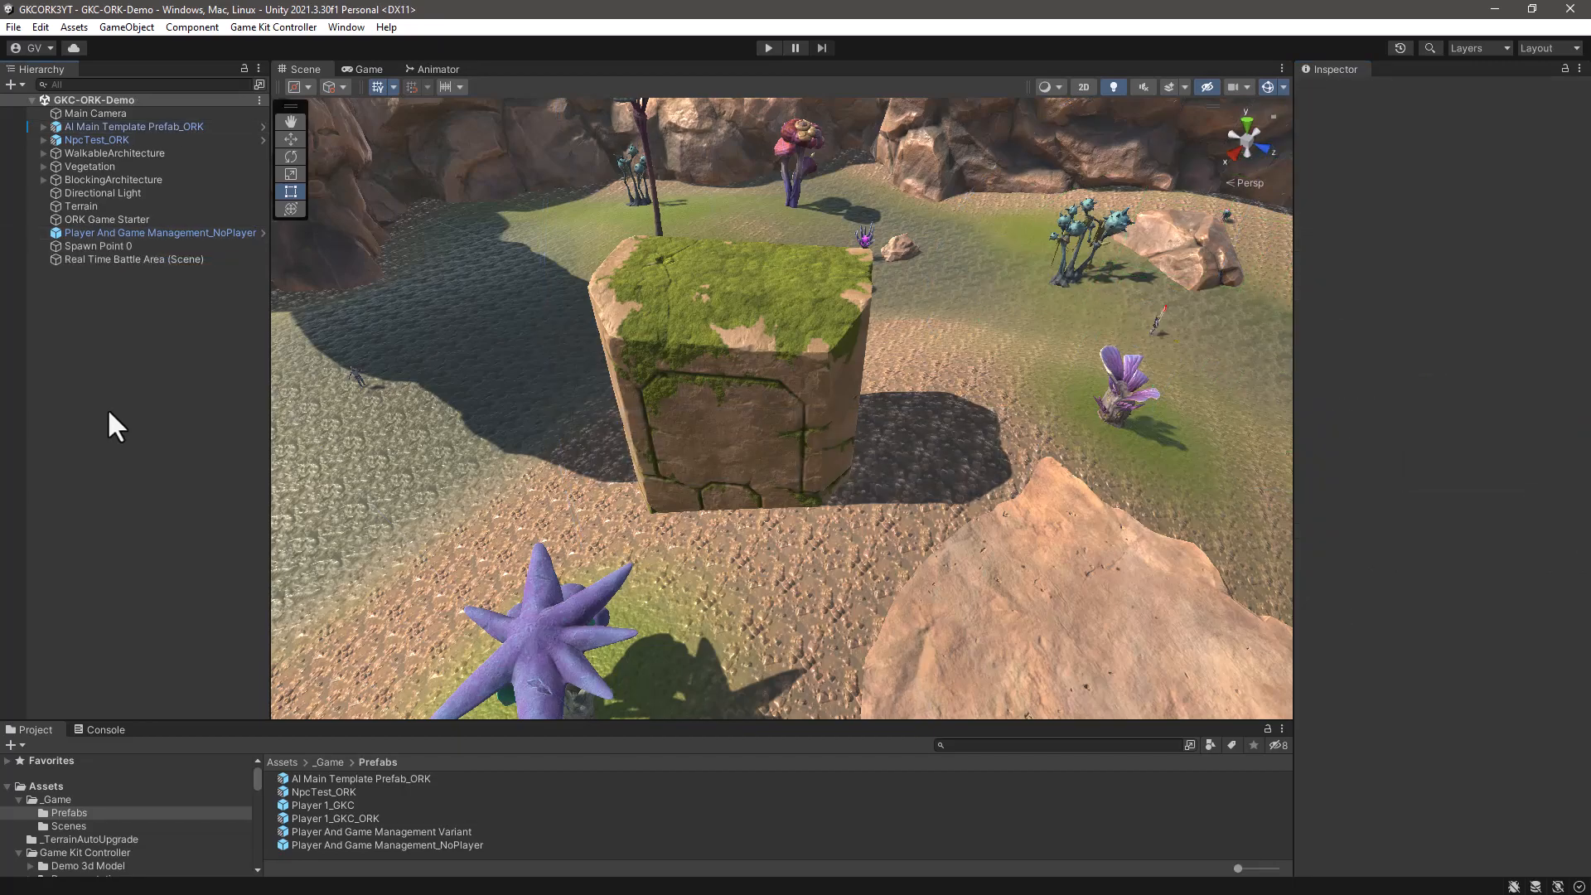
- Show the Current Health details in the Player Stats System stat list of the AI Main Template Prefab_ORK instance
{"action": "left_click", "coordinate": [120, 127]}
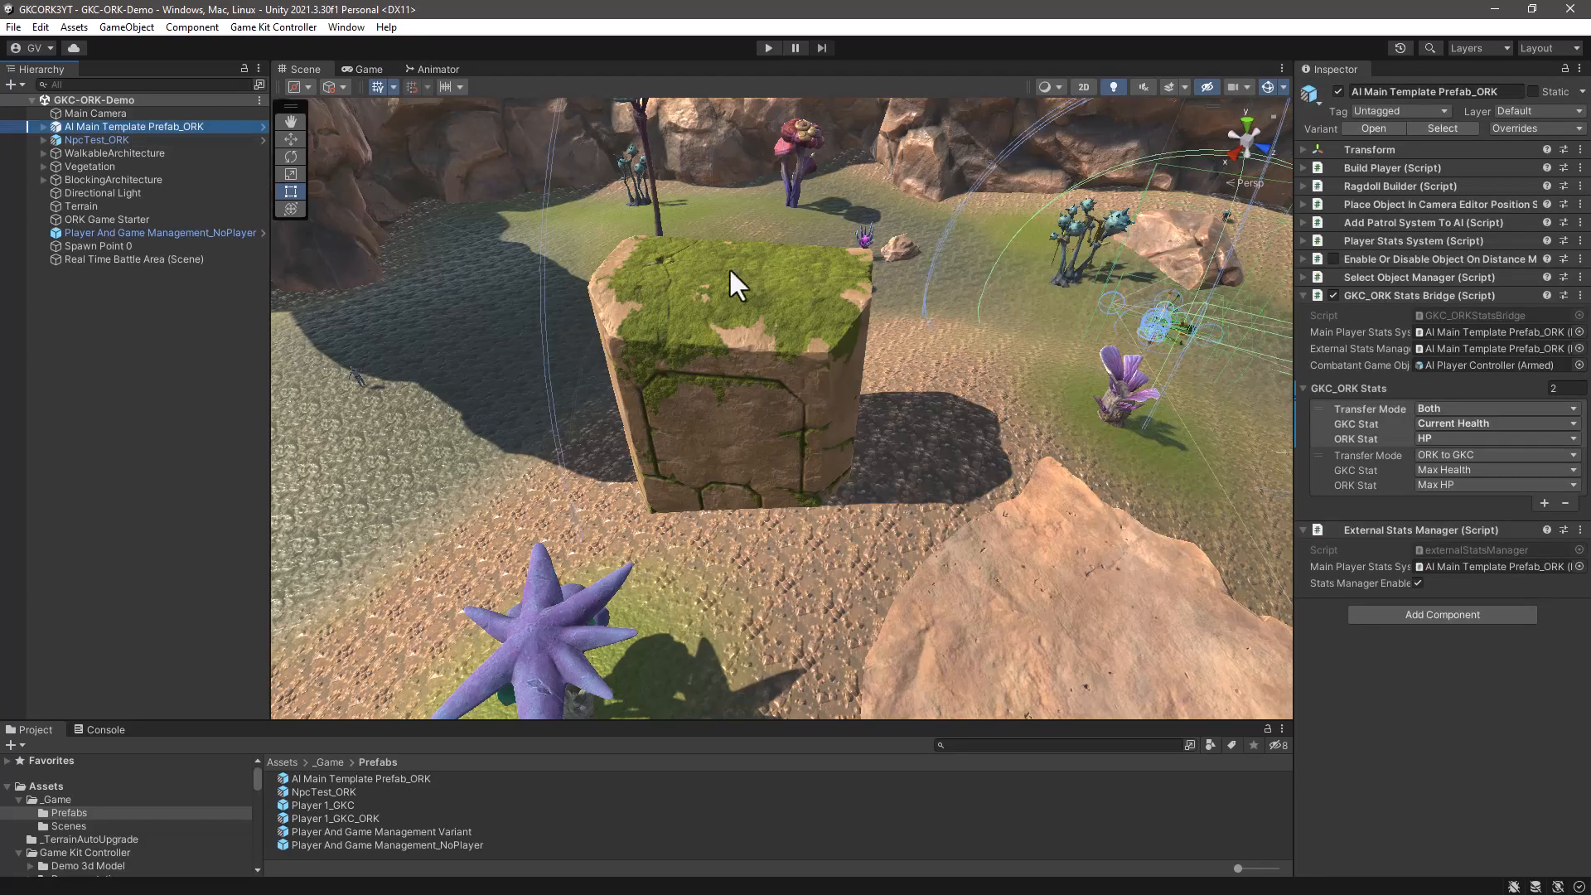
{"action": "left_click_drag", "start_coordinate": [1293, 429], "coordinate": [1111, 418]}
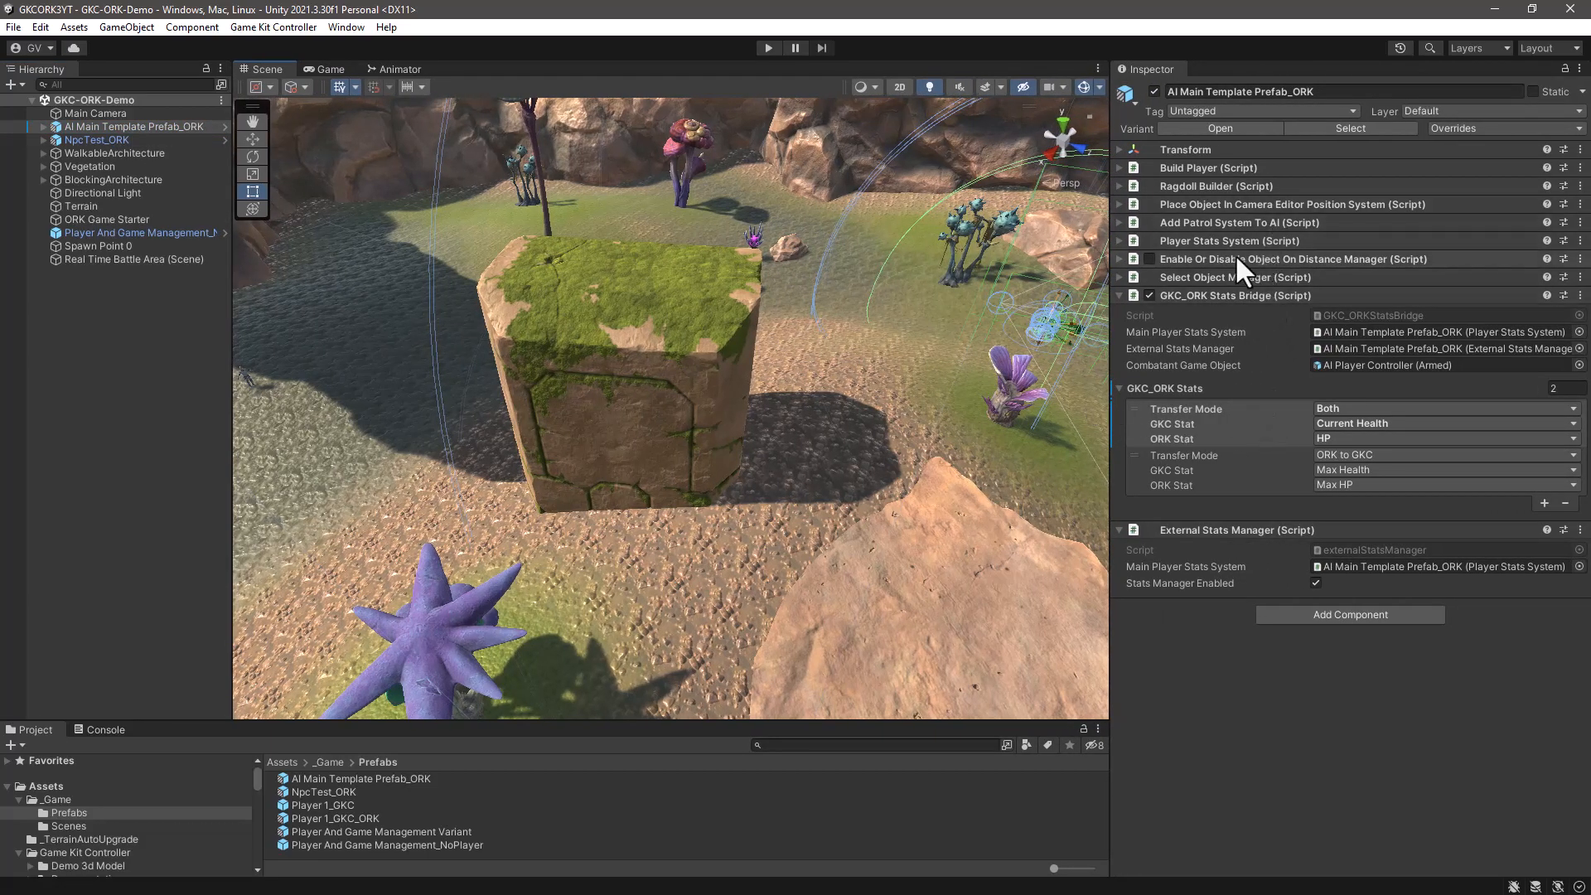
{"action": "left_click", "coordinate": [1118, 238]}
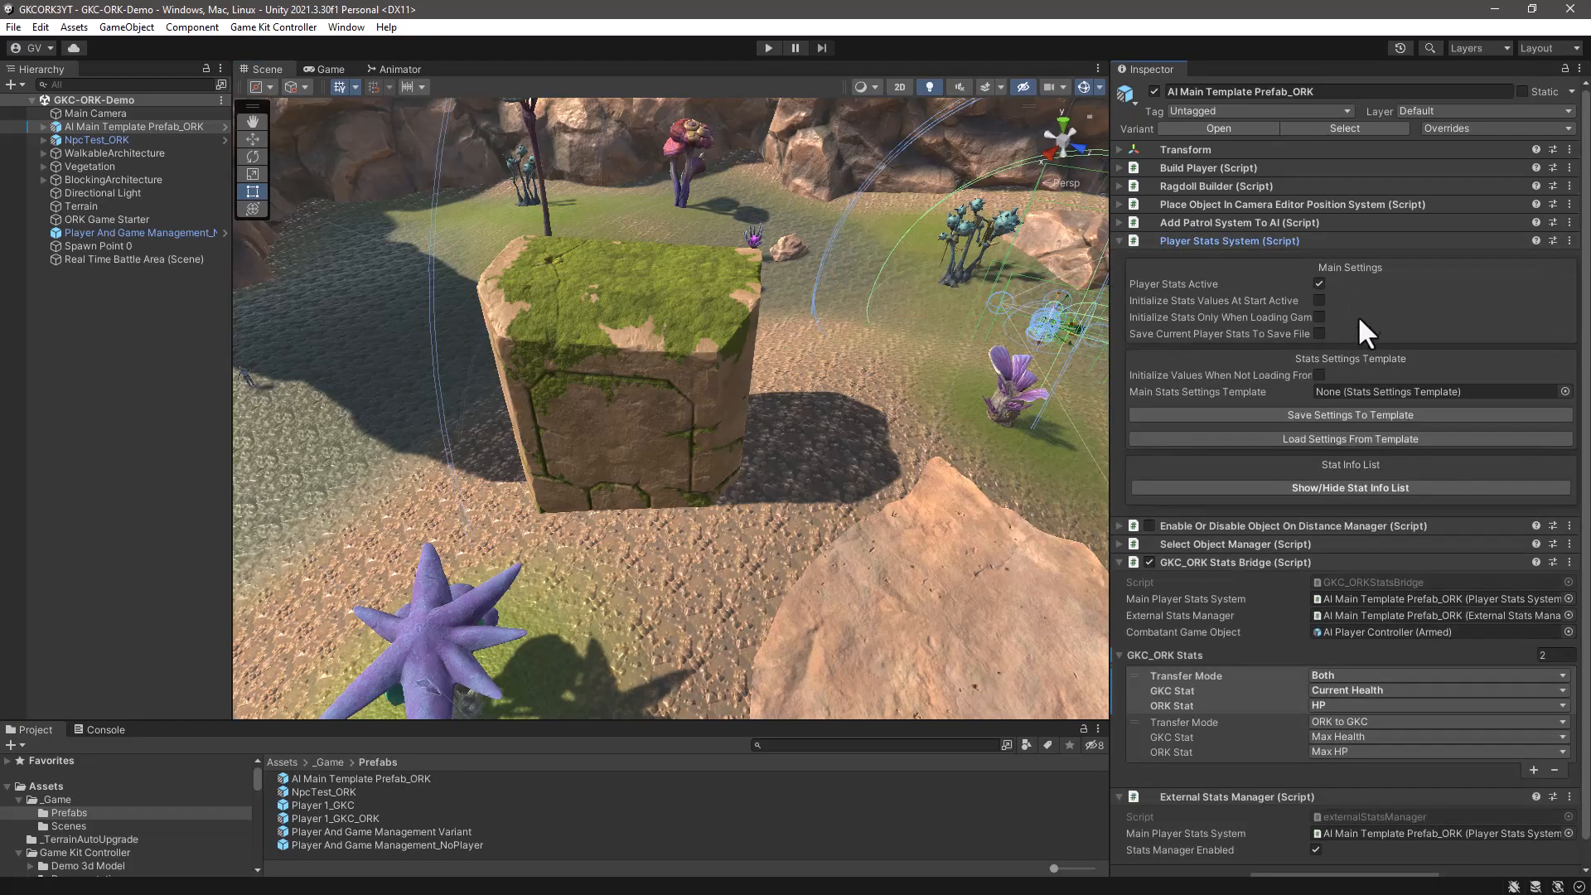
{"action": "scroll", "coordinate": [1359, 410], "scroll_direction": "down", "scroll_amount": 1}
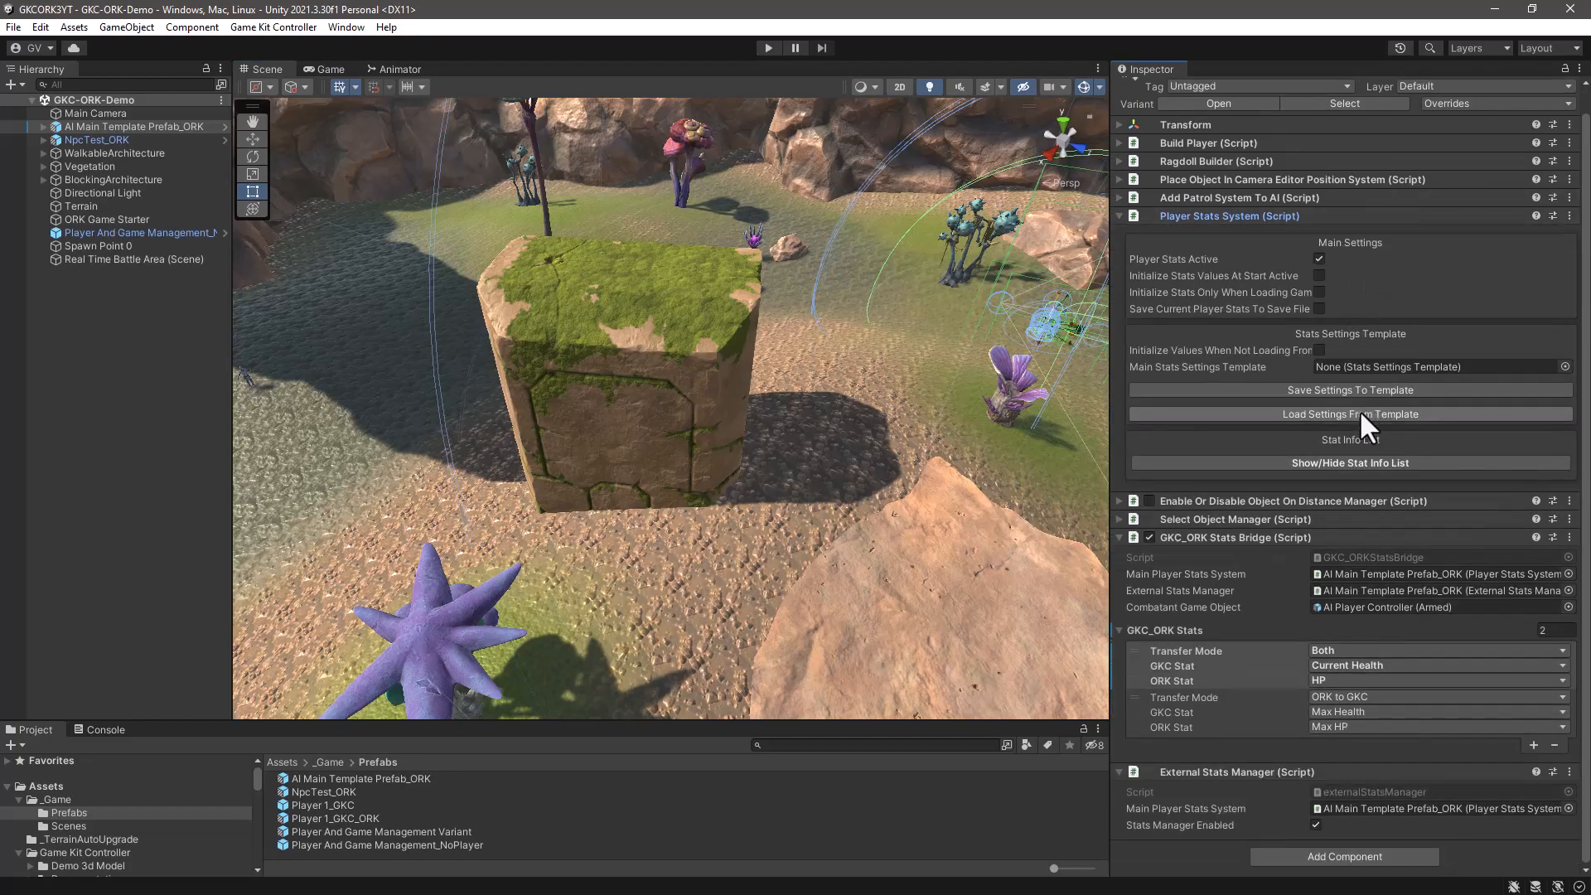
{"action": "left_click", "coordinate": [1341, 460]}
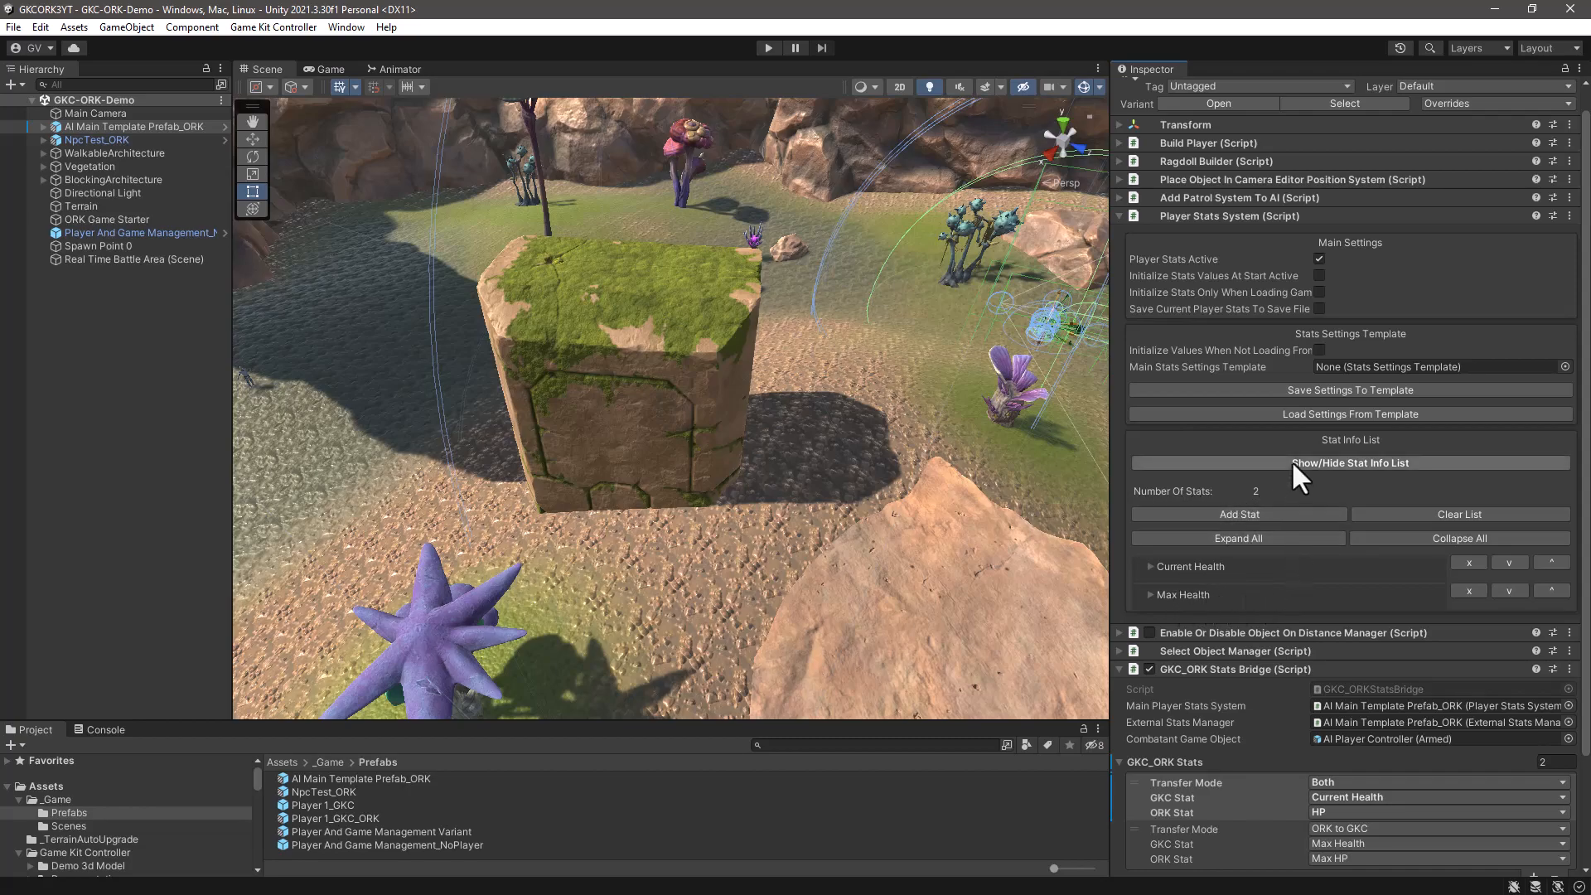
{"action": "left_click", "coordinate": [1148, 567]}
{"action": "scroll", "coordinate": [1285, 580], "scroll_direction": "down", "scroll_amount": 5}
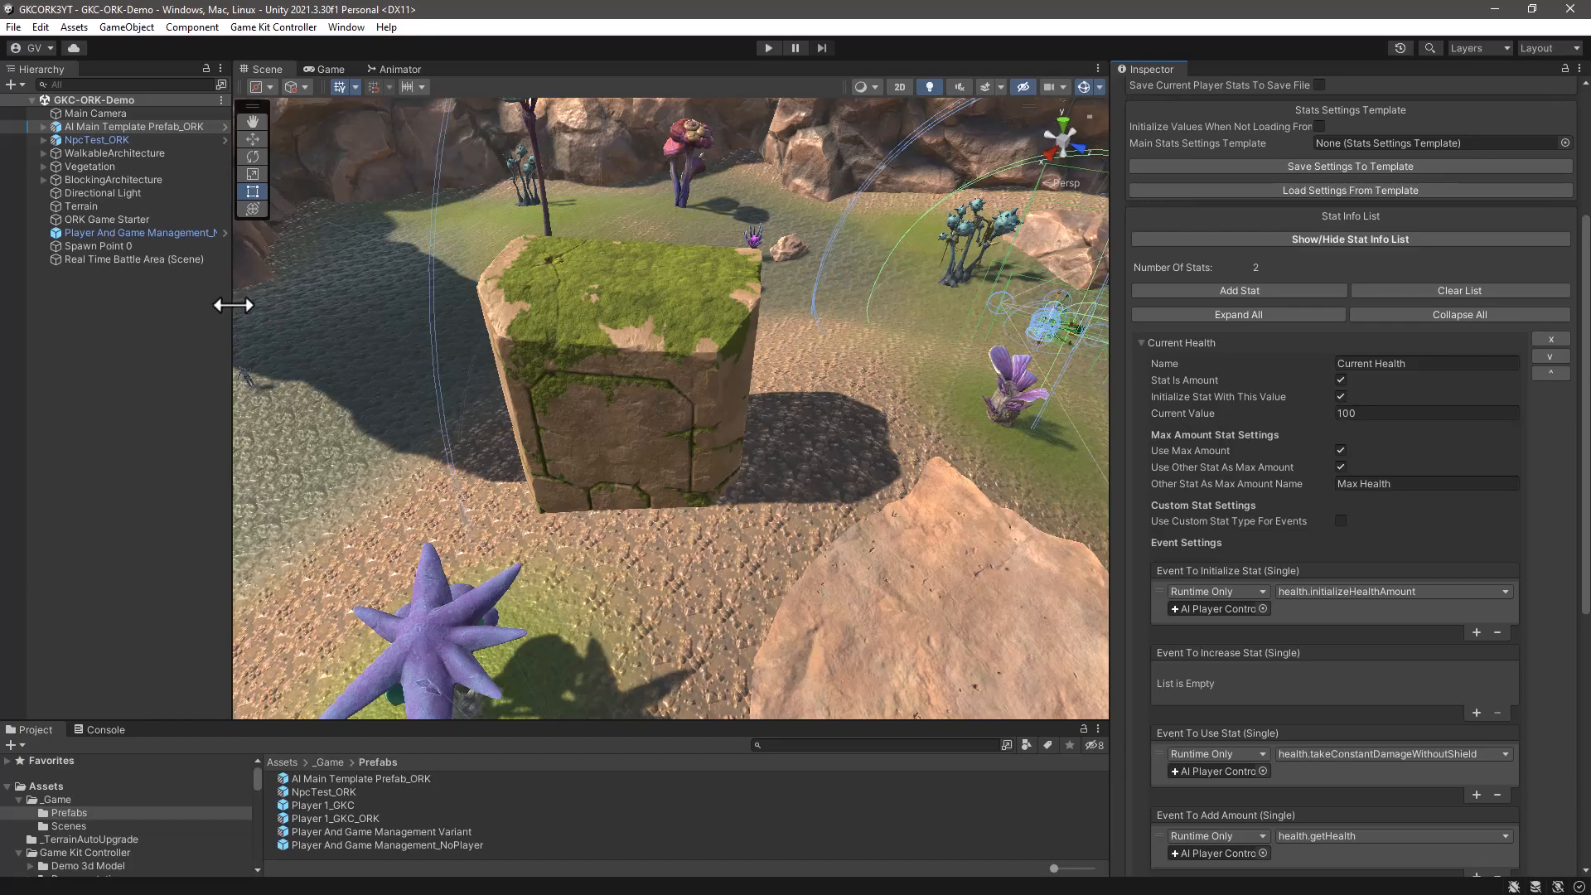
- Enlarge the game area, start Play mode and walk the player toward the enemy near the stone arch
{"action": "left_click_drag", "start_coordinate": [233, 303], "coordinate": [184, 303]}
{"action": "left_click", "coordinate": [768, 48]}
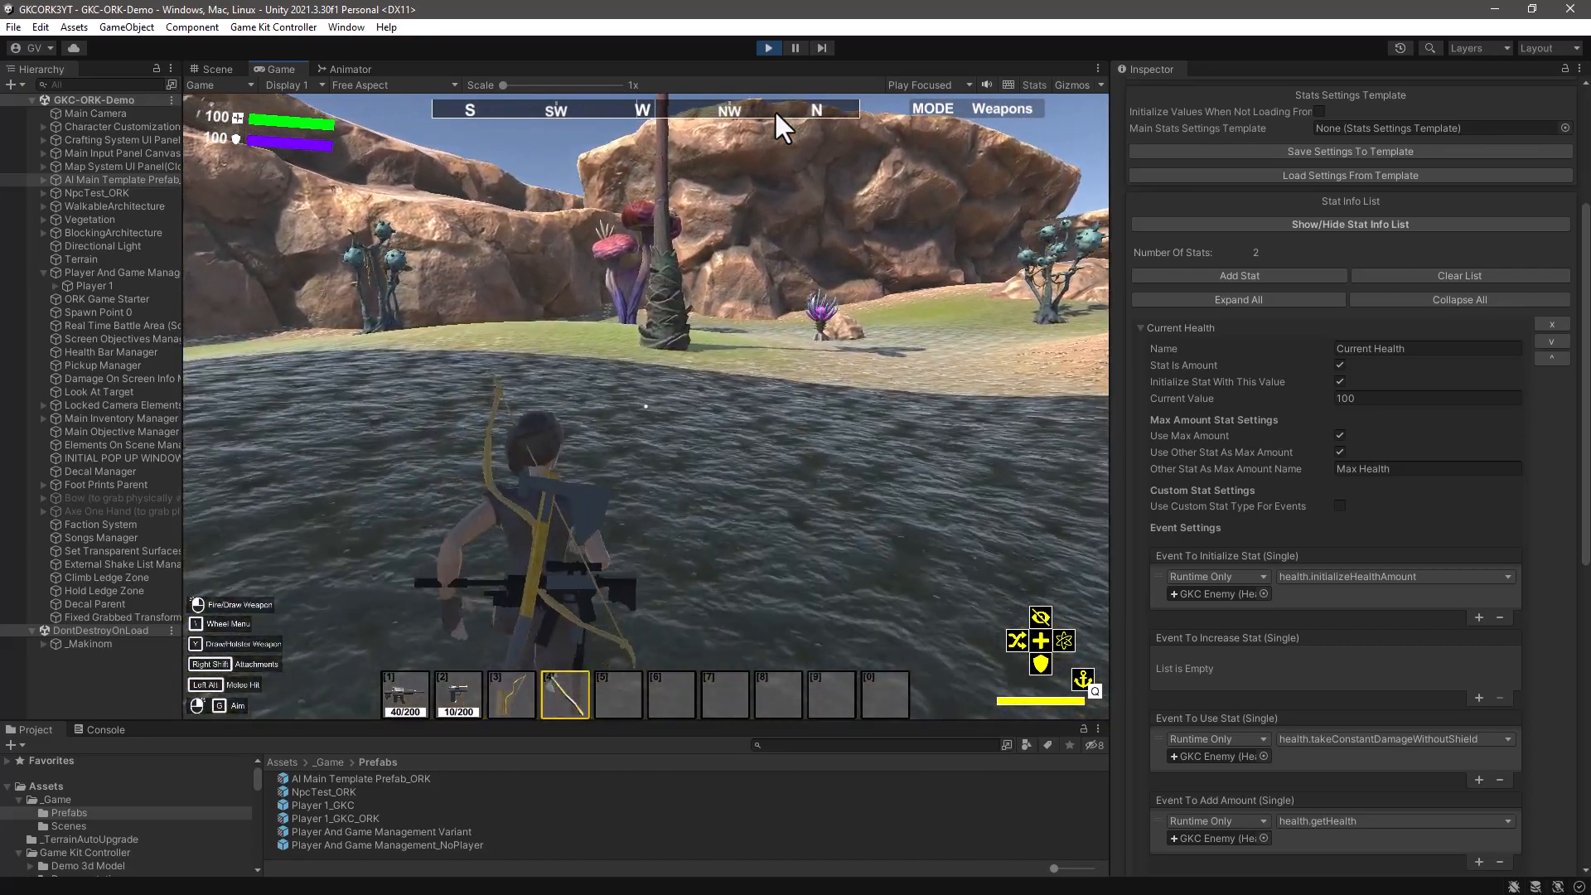
{"action": "key", "text": "w"}
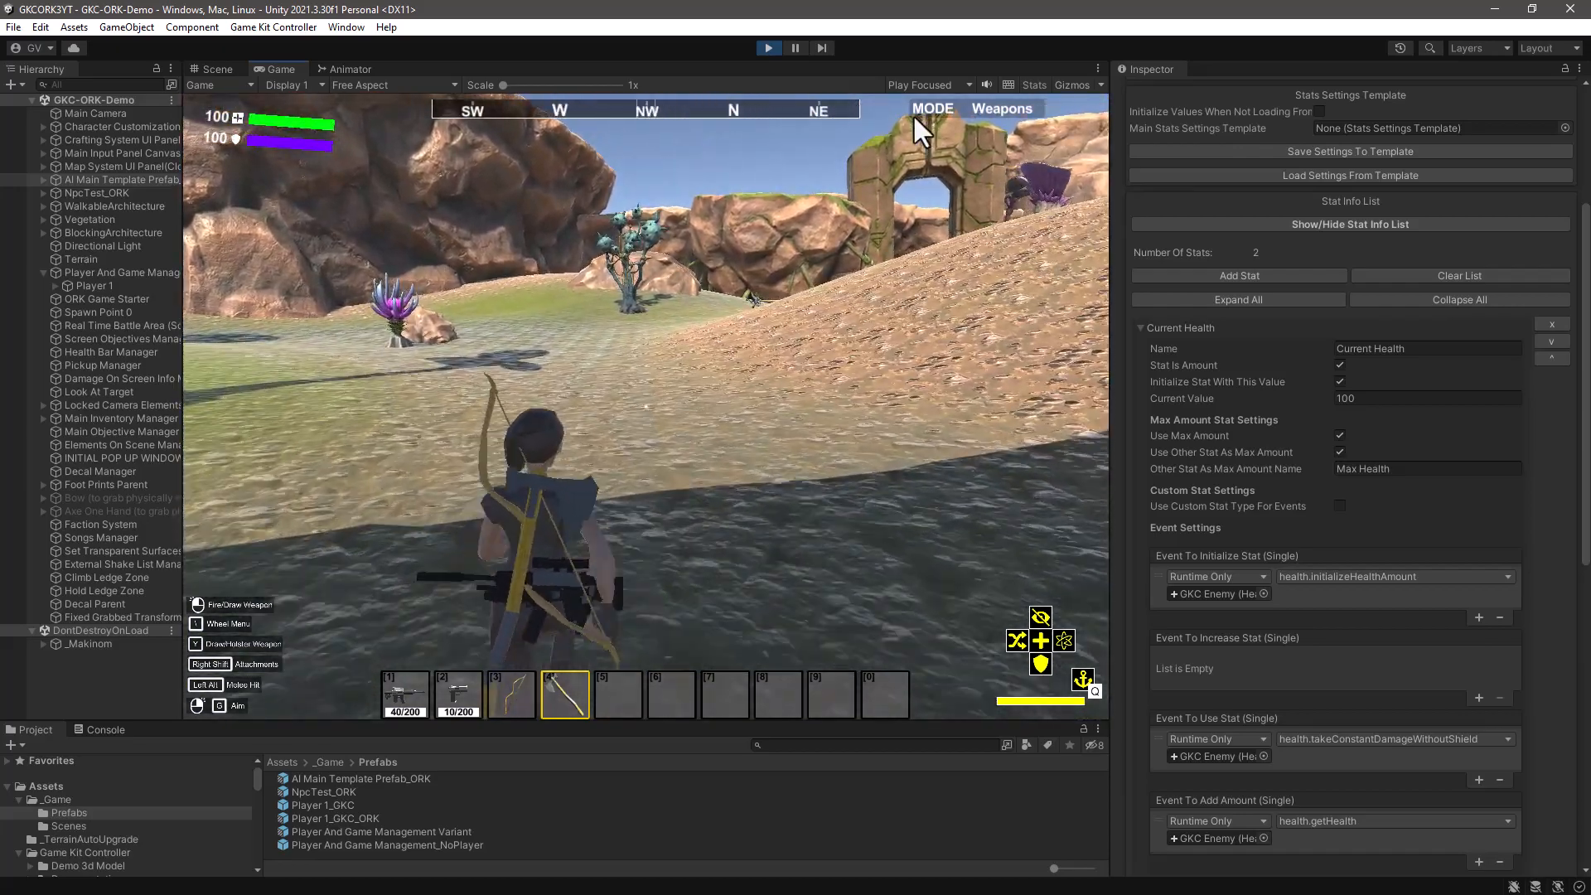
{"action": "key", "text": "w"}
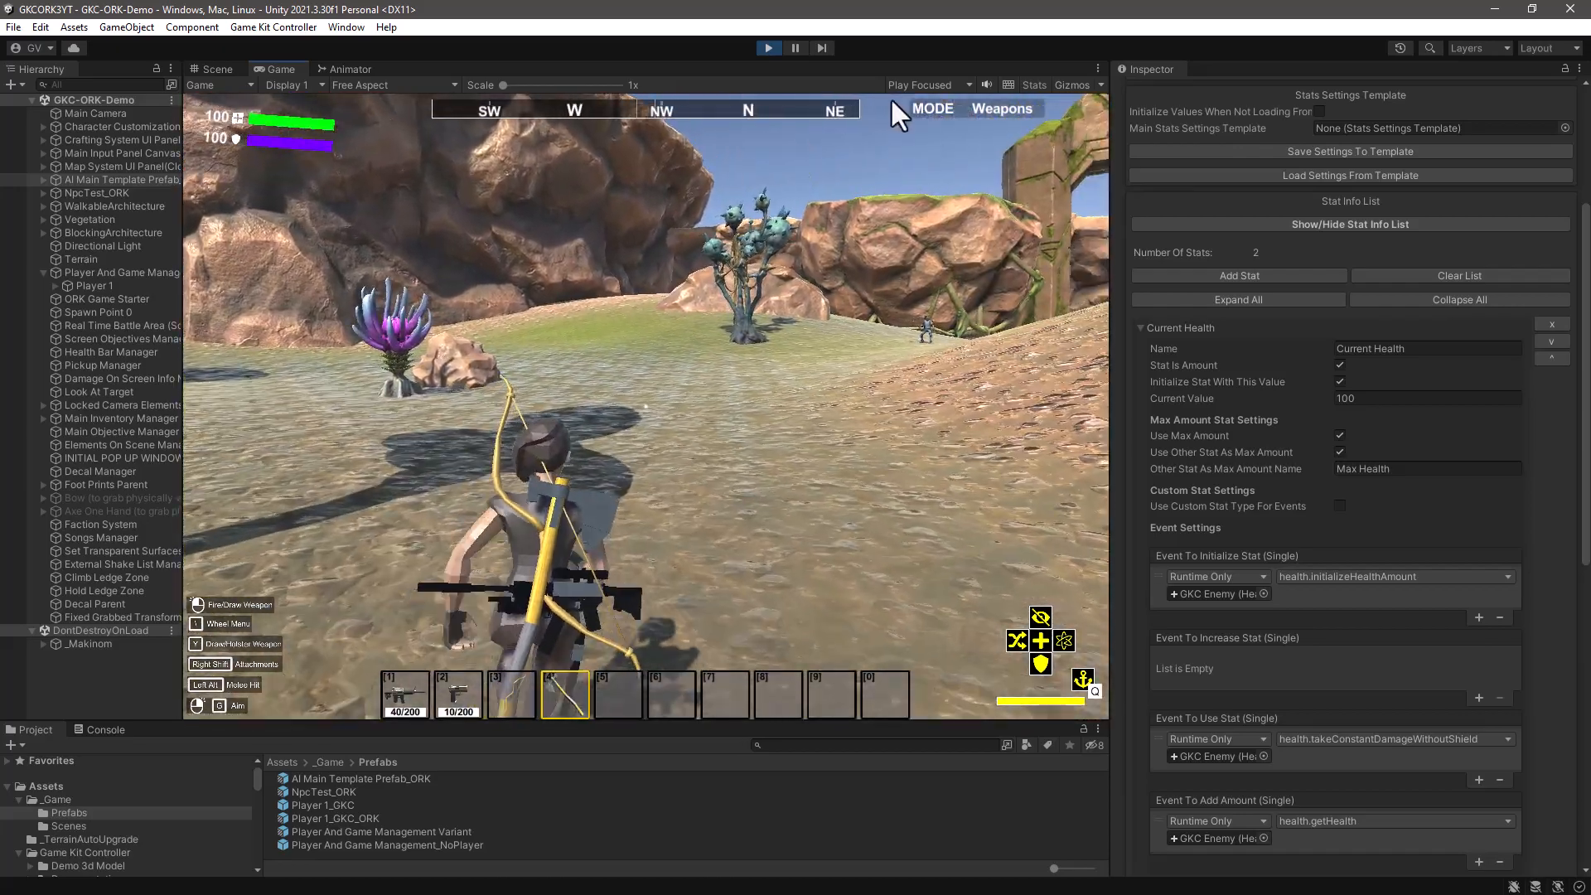
{"action": "key", "text": "w"}
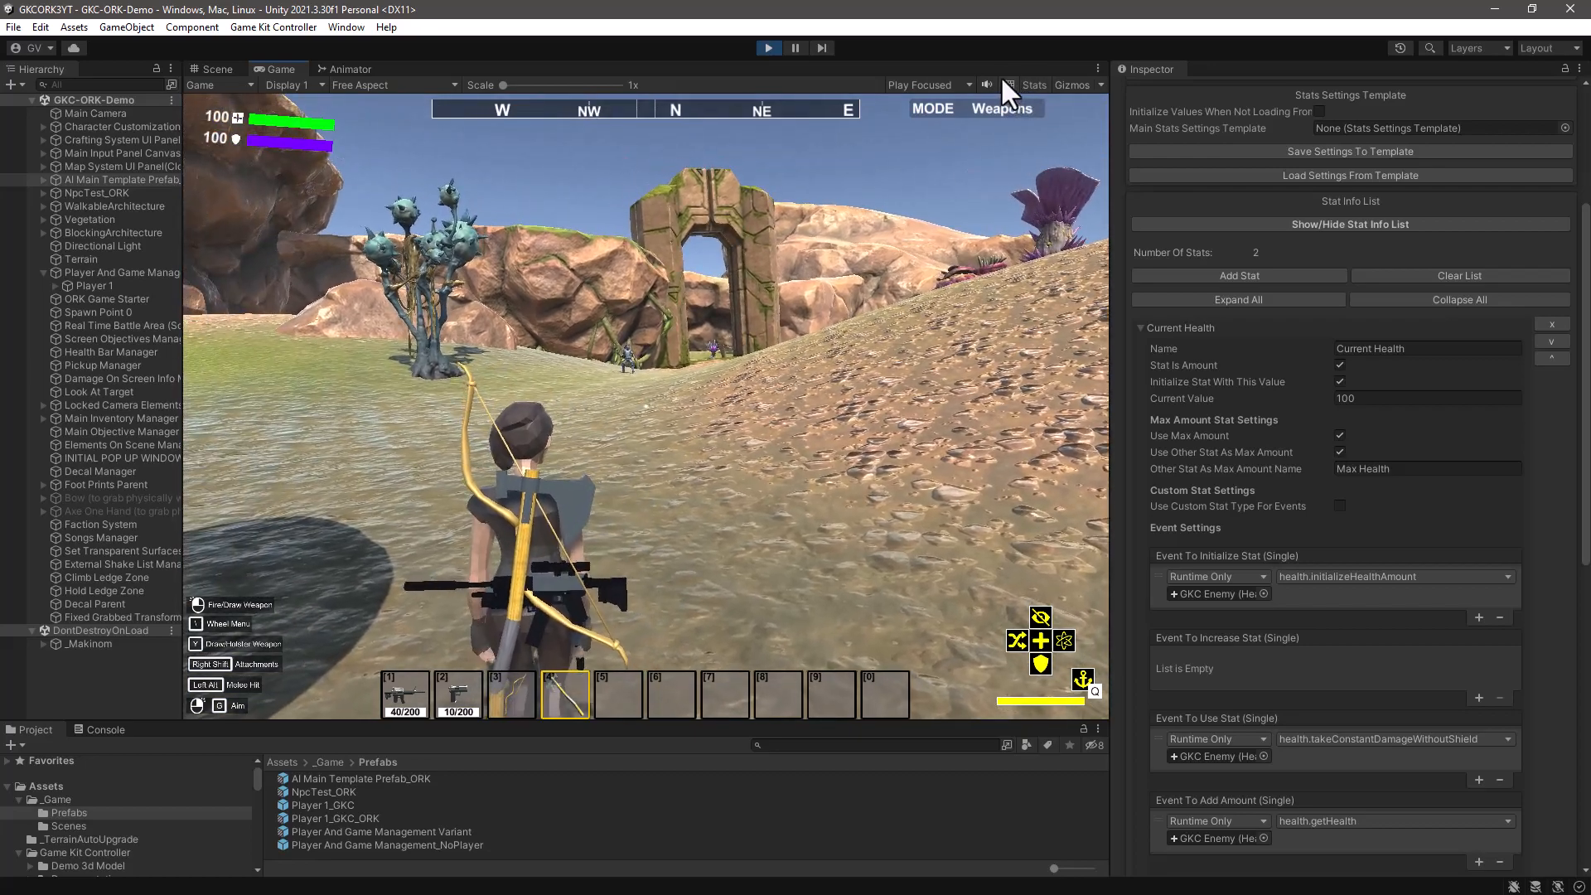
{"action": "key", "text": "w"}
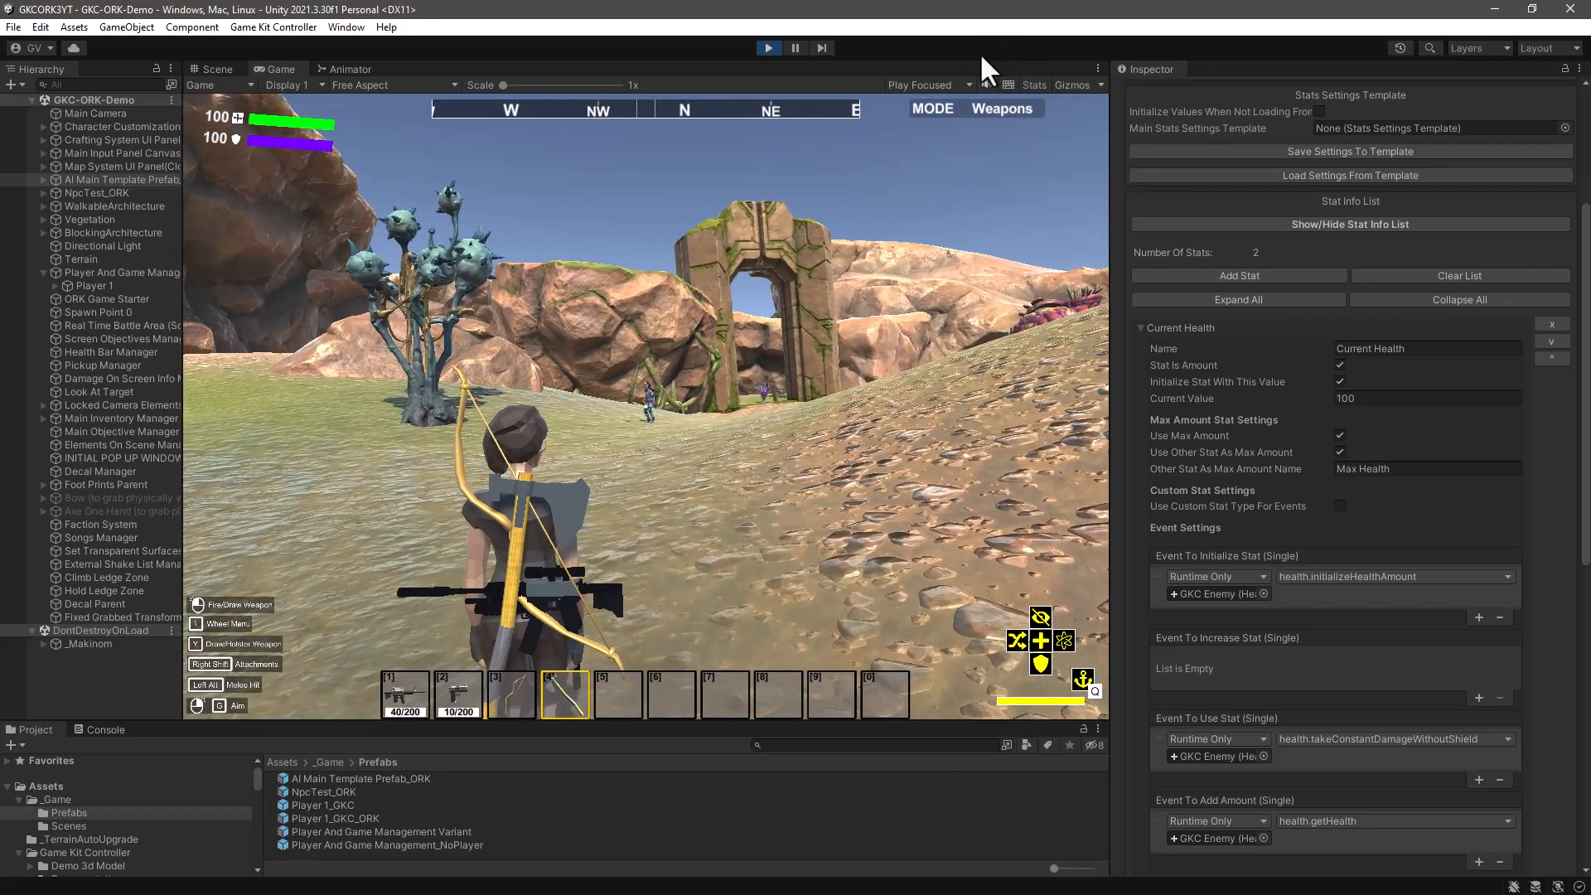
- Equip the Assault Rifle, shoot the enemy once and pause the game
{"action": "key", "text": "1"}
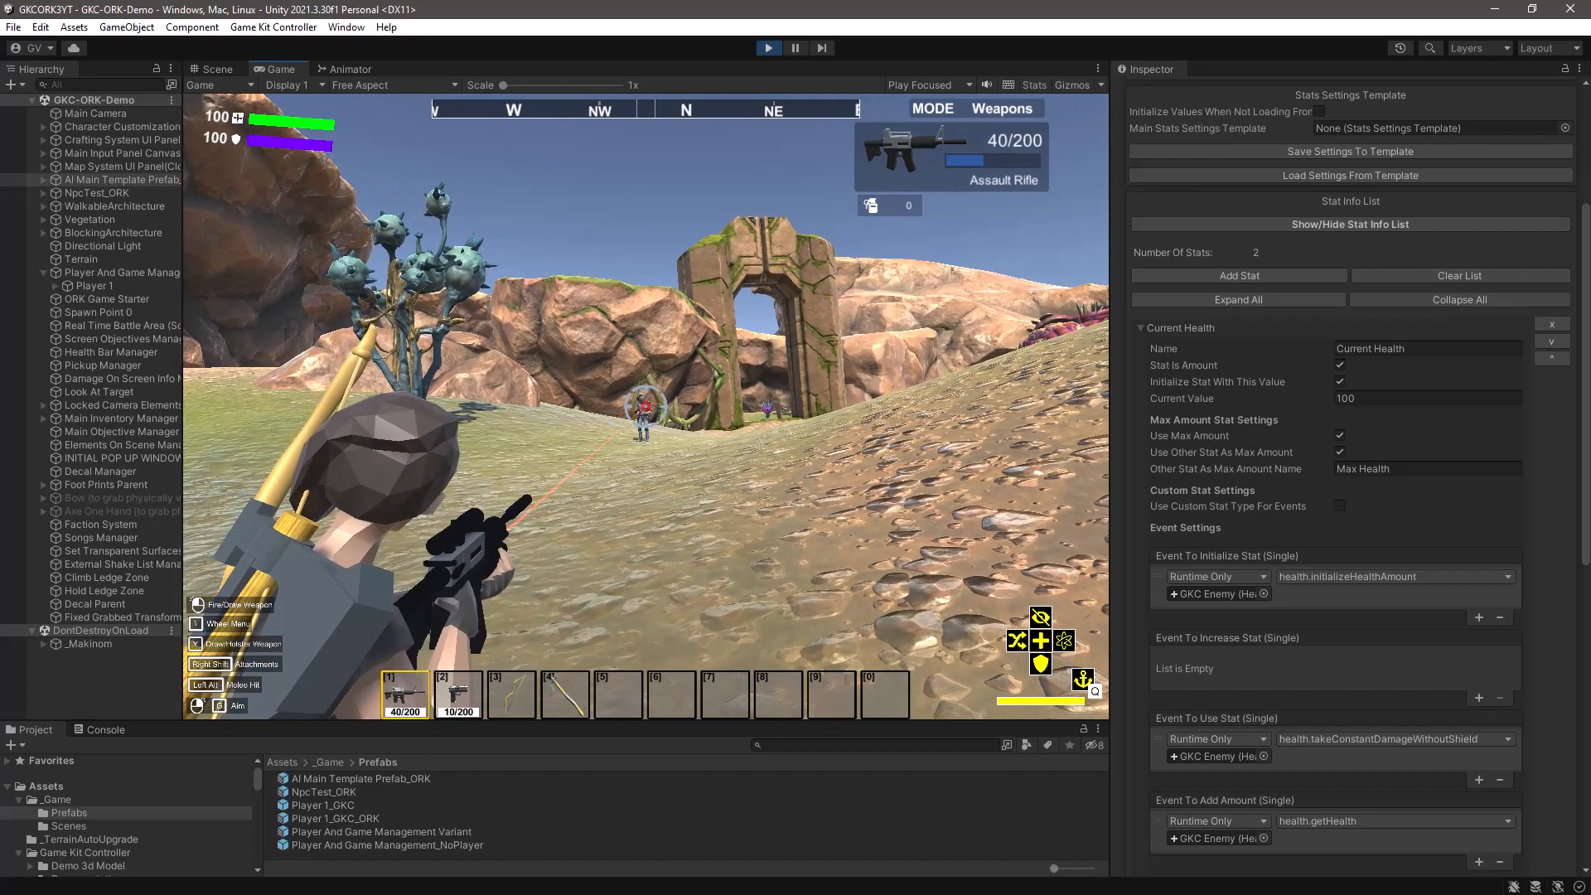
{"action": "left_click", "coordinate": [646, 406]}
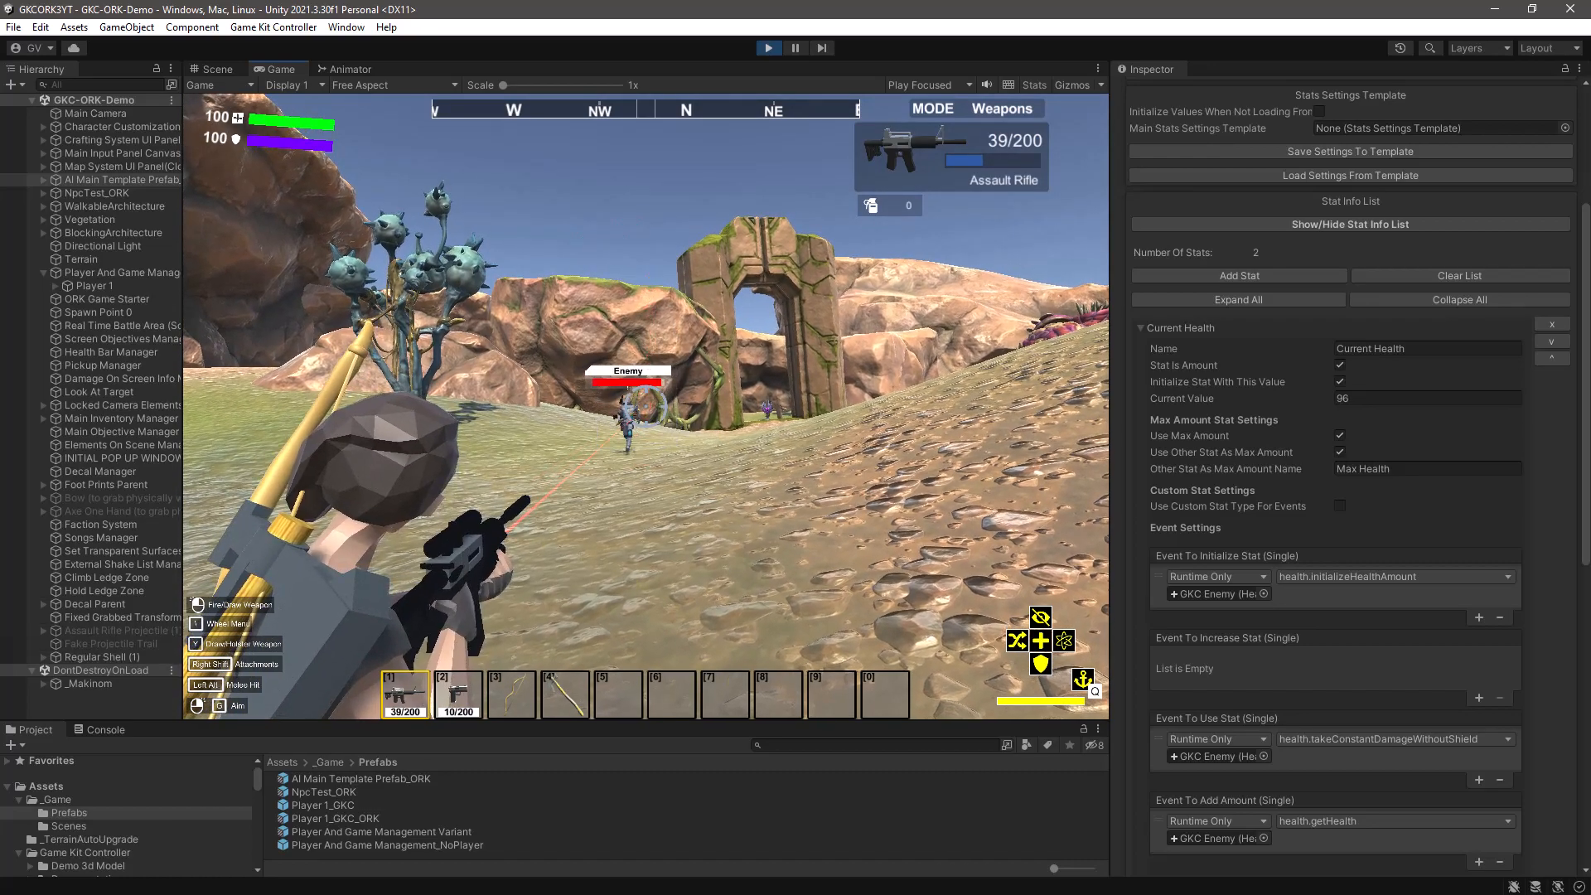
{"action": "right_click", "coordinate": [646, 406]}
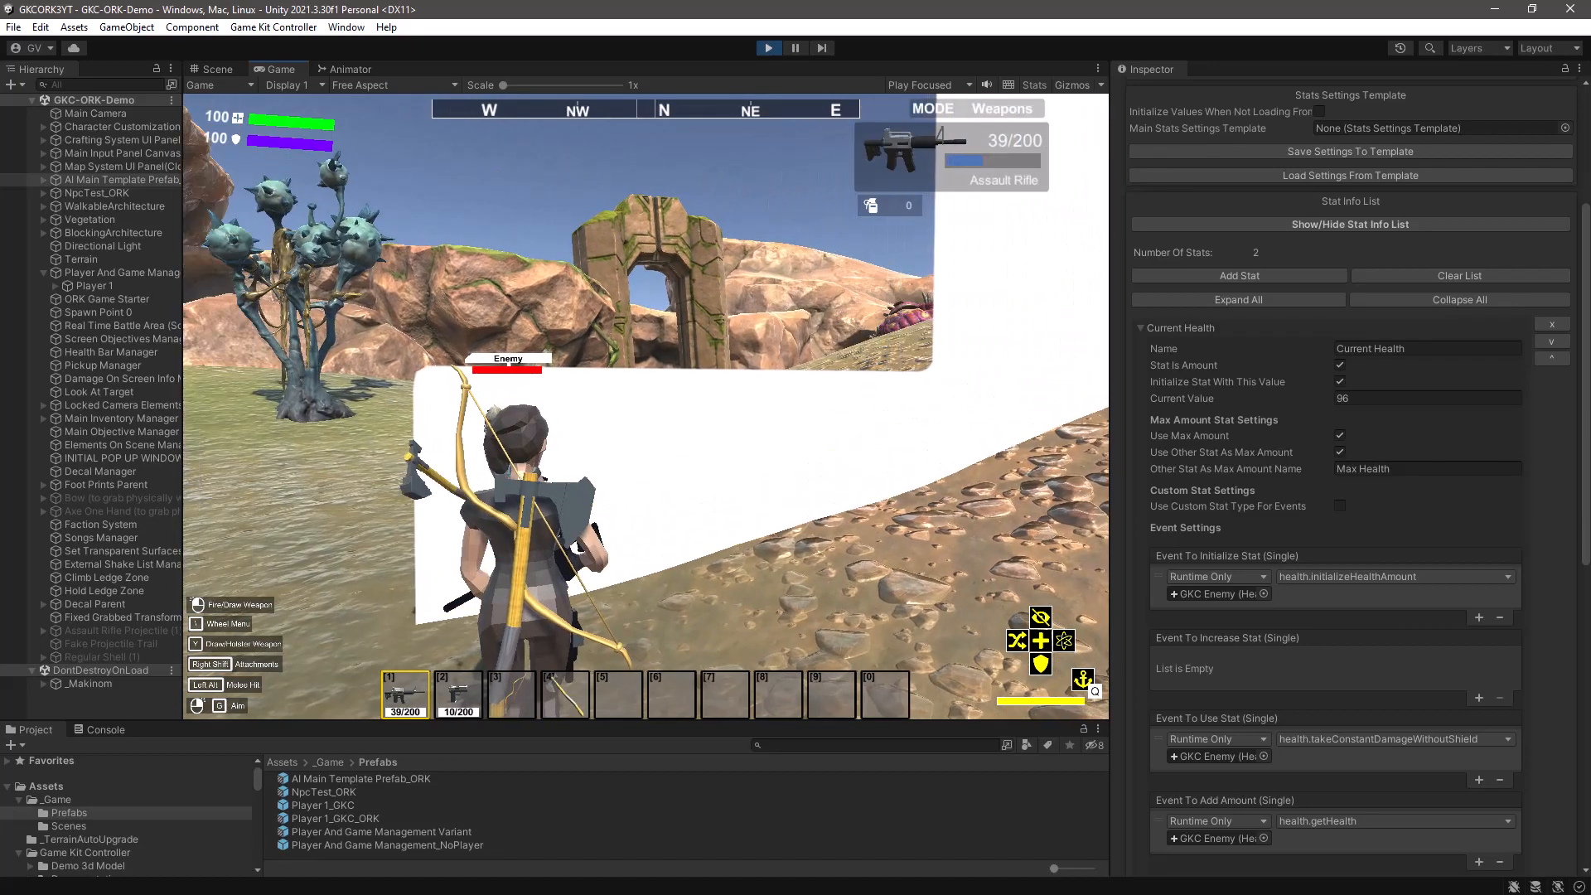
{"action": "key", "text": "Escape"}
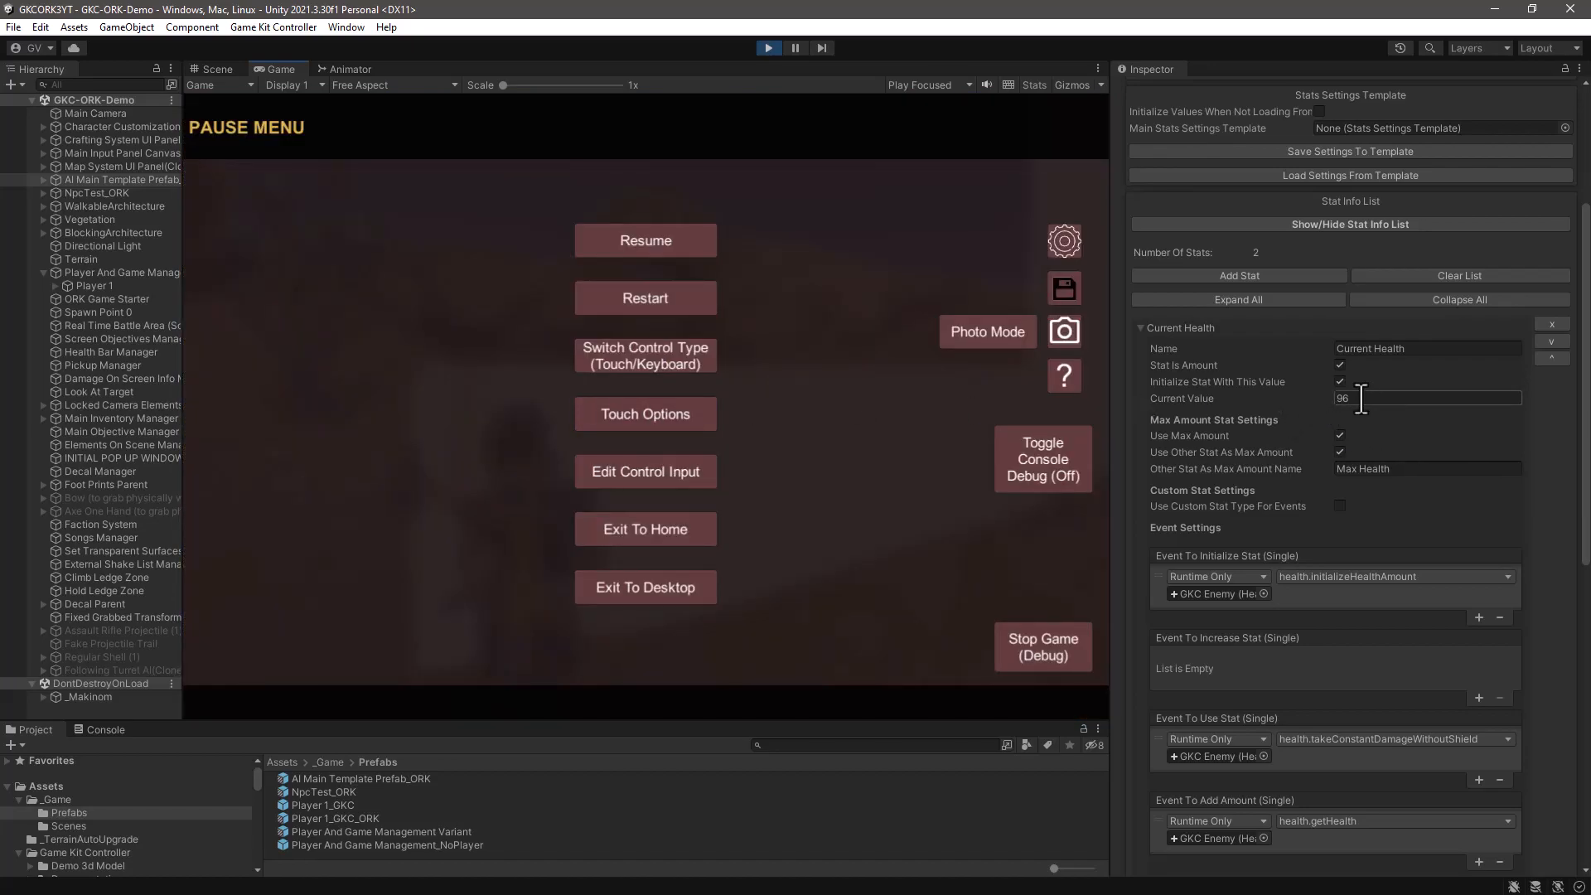
- Inspect the Combatant Component's Status Values on the GKC Enemy object inside AI Main Template Prefab_ORK
{"action": "left_click", "coordinate": [43, 178]}
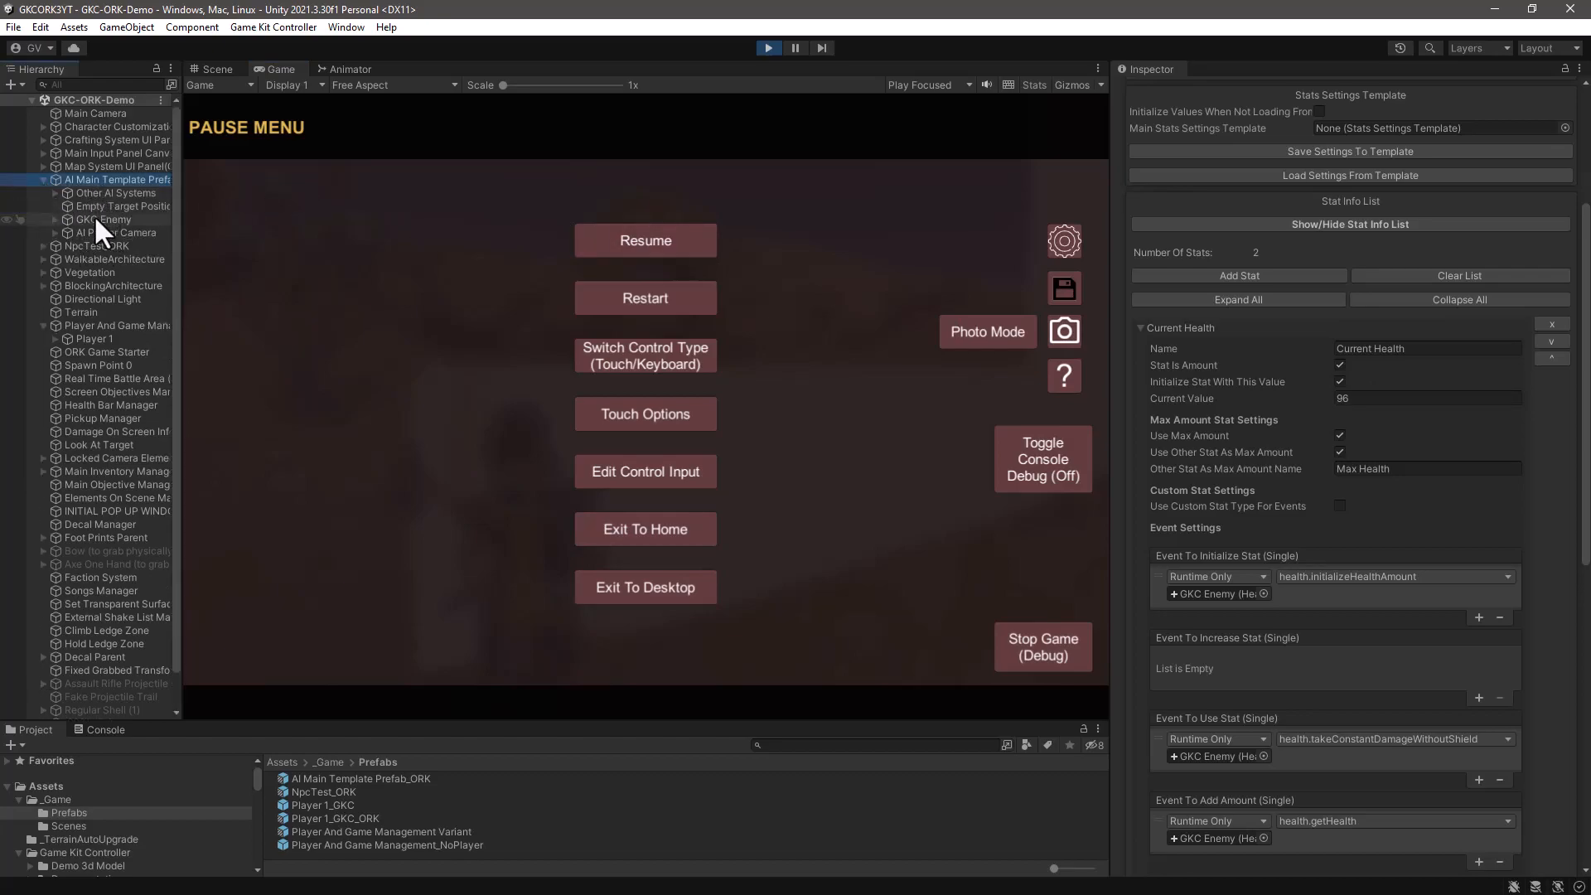
{"action": "left_click_drag", "start_coordinate": [182, 203], "coordinate": [286, 213]}
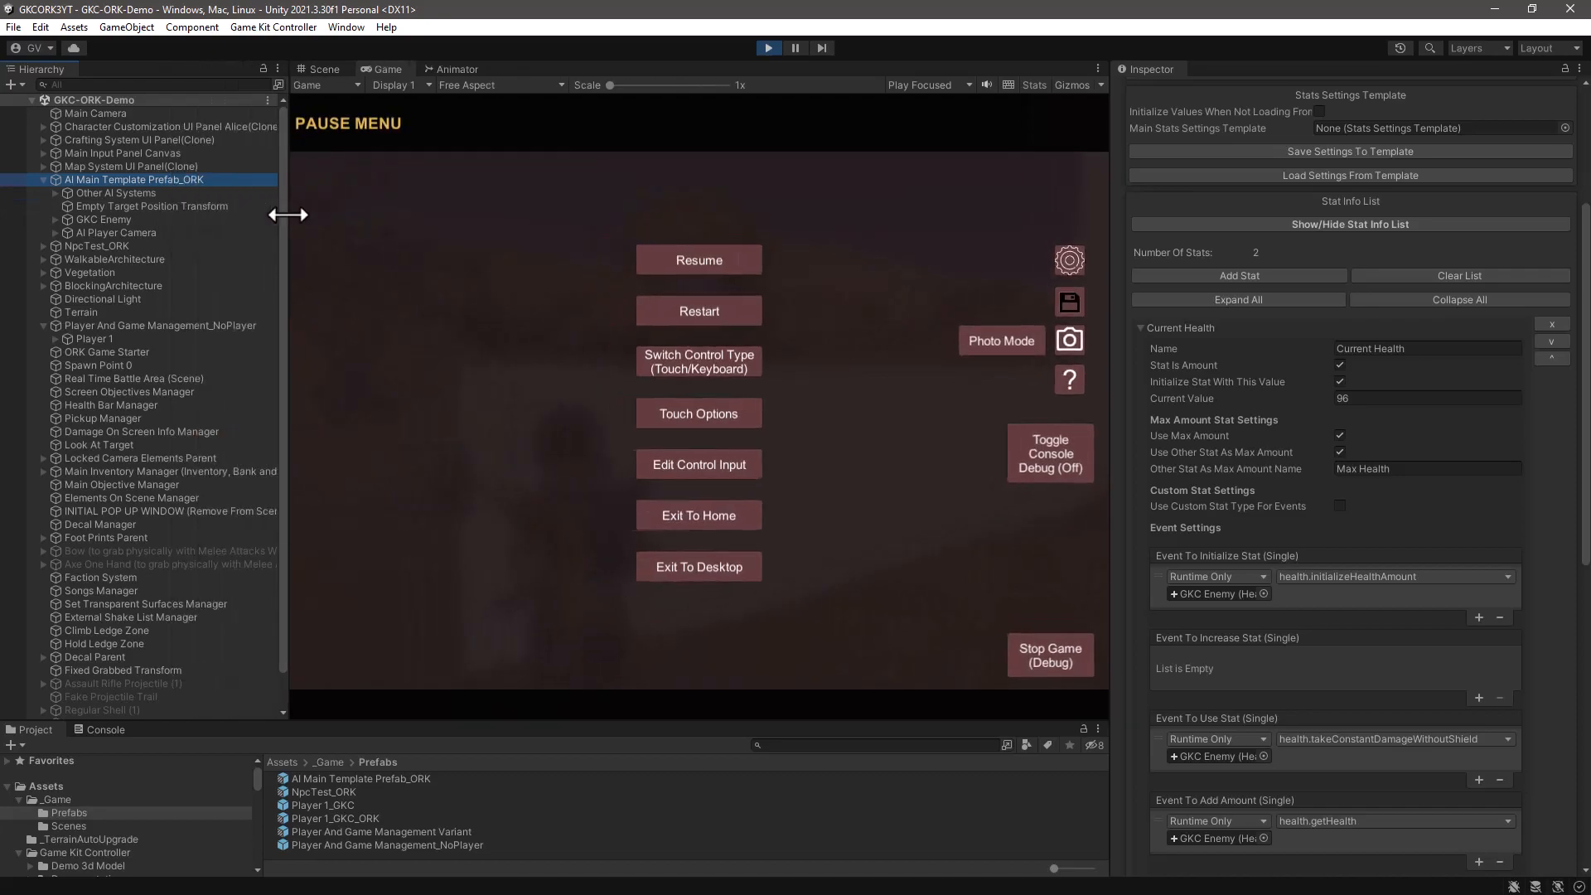
{"action": "left_click", "coordinate": [97, 219]}
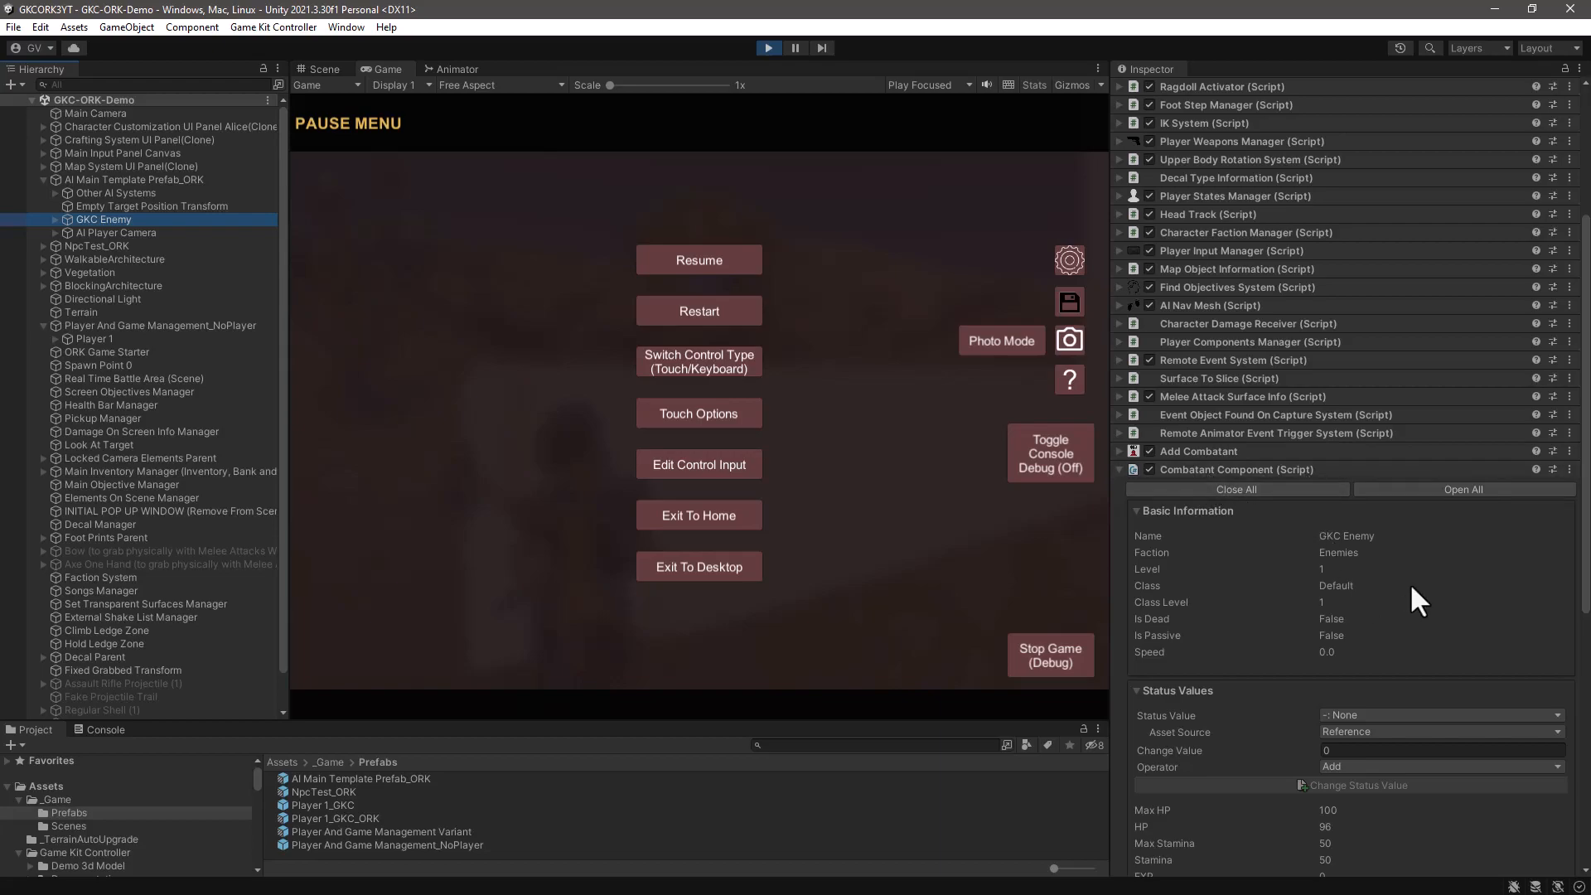
{"action": "scroll", "coordinate": [1411, 586], "scroll_direction": "down", "scroll_amount": 5}
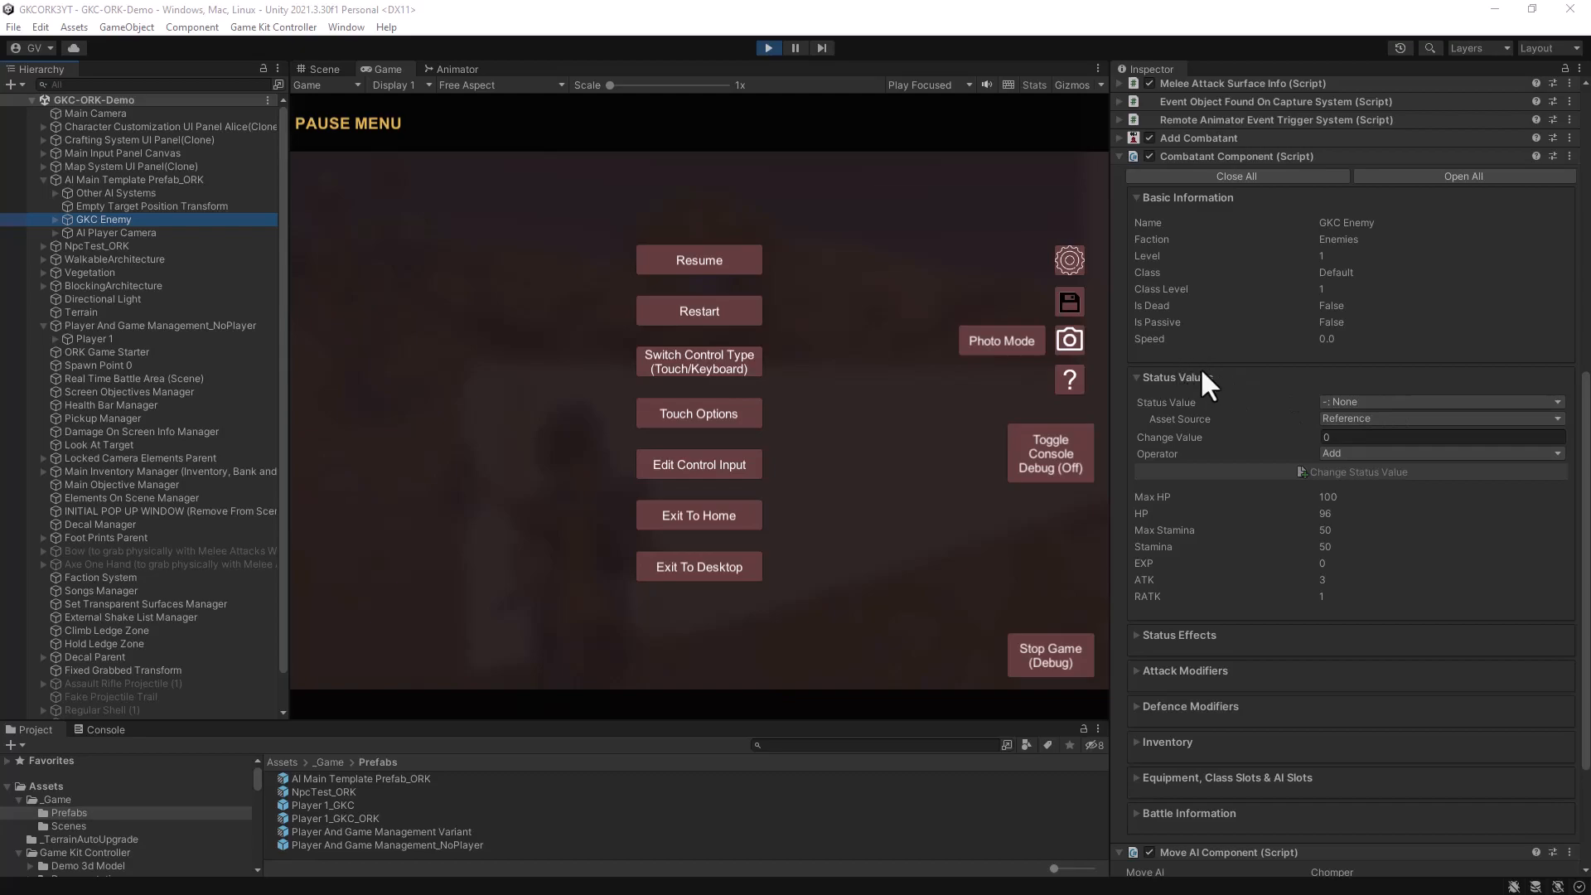
- Add 4 to the GKC Enemy's HP status value through its Combatant Component
{"action": "left_click", "coordinate": [1362, 401]}
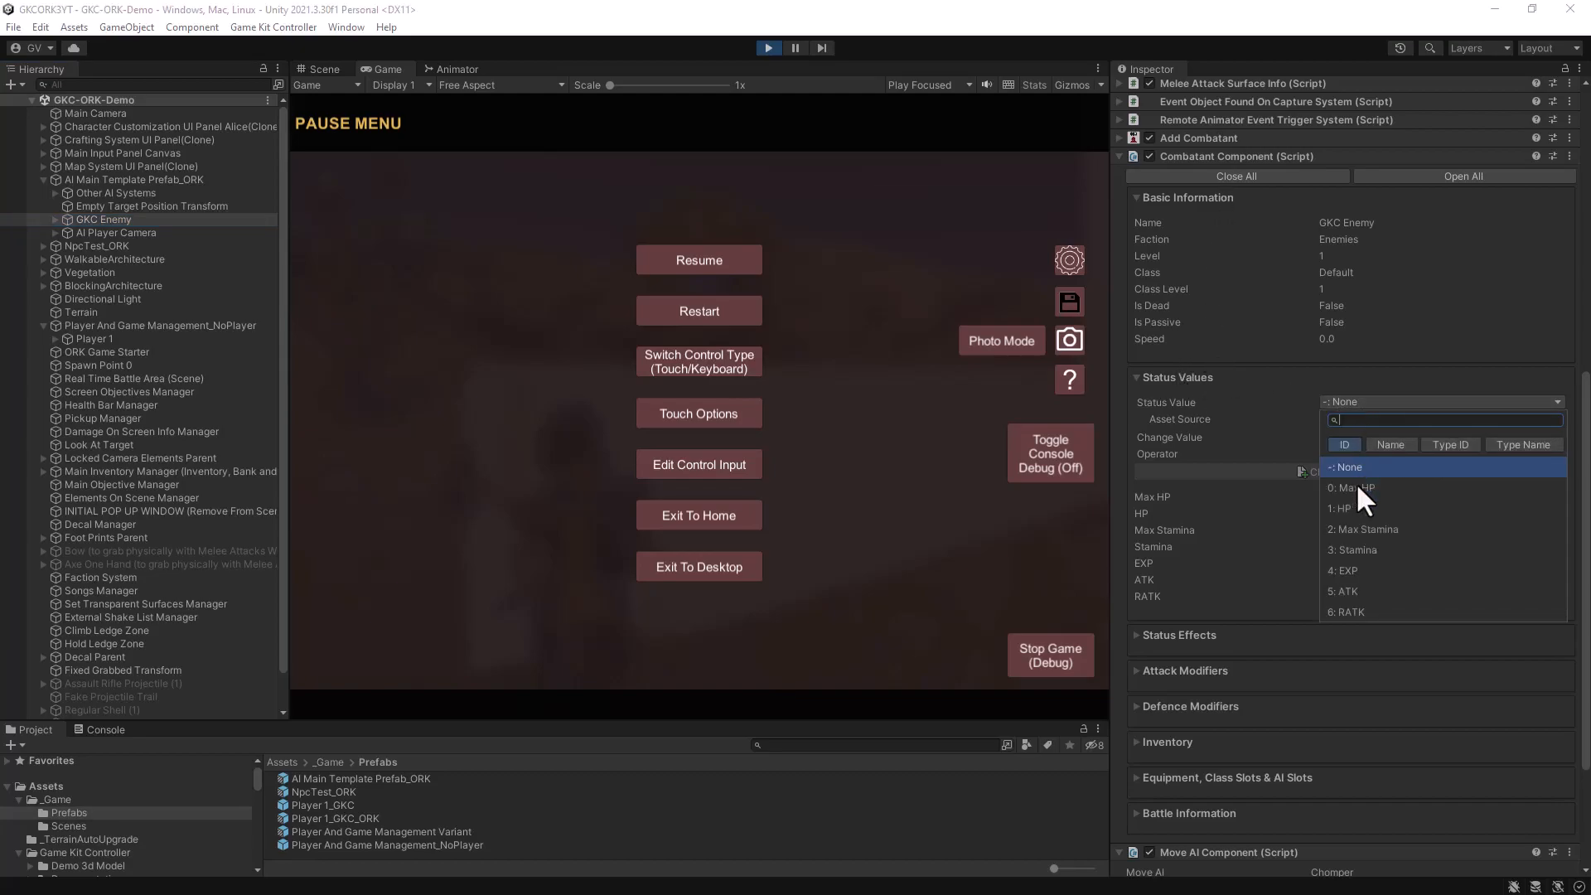
{"action": "left_click", "coordinate": [1341, 508]}
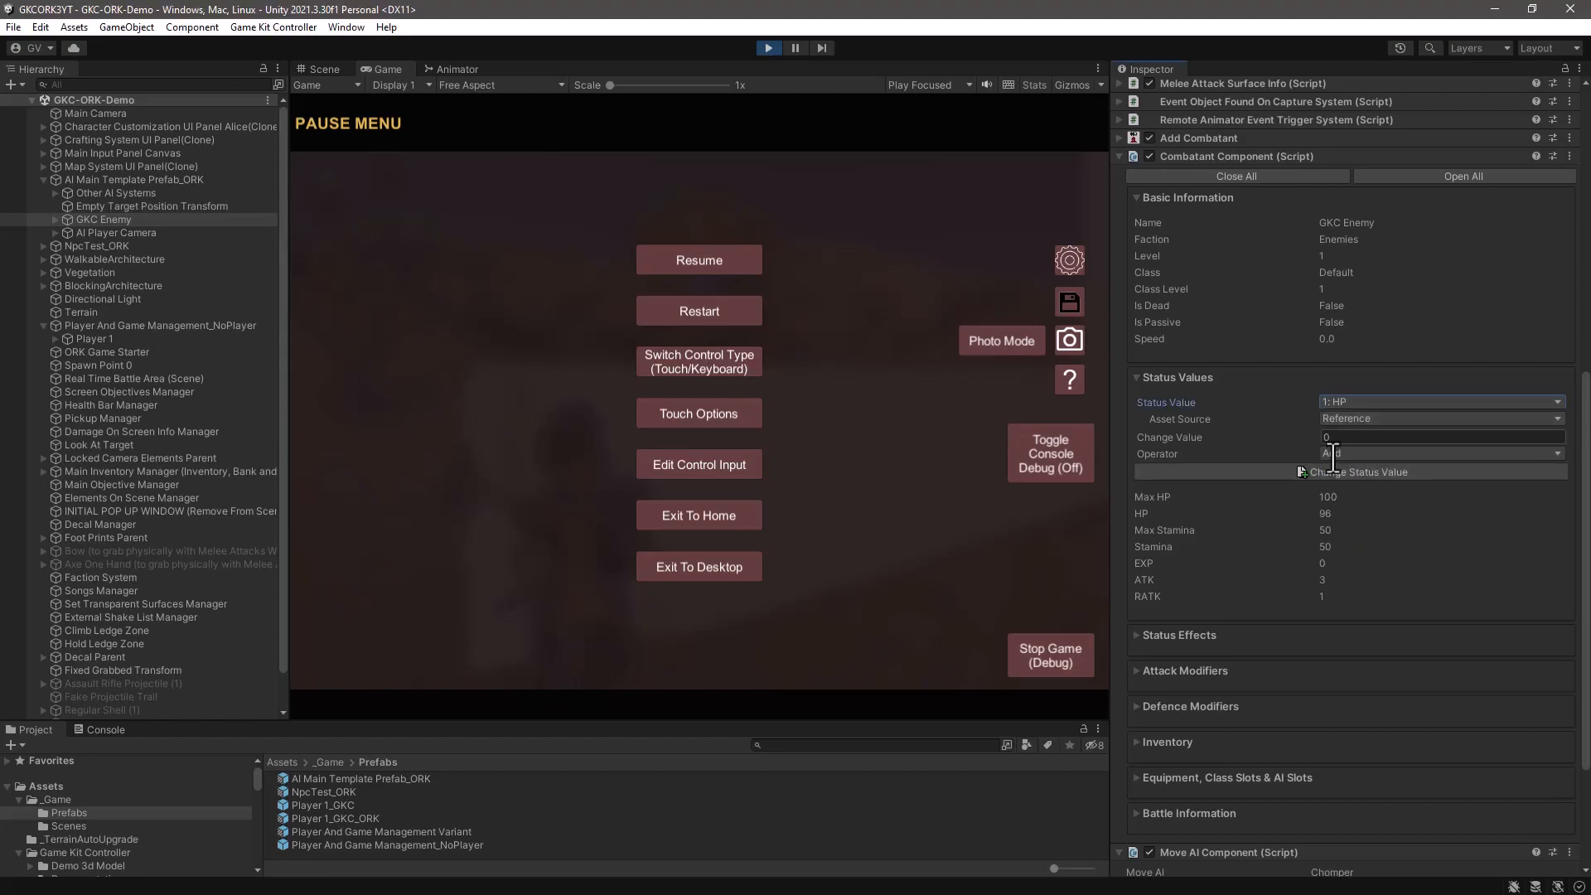
{"action": "left_click", "coordinate": [1351, 438]}
{"action": "type", "text": "4"}
{"action": "left_click", "coordinate": [1336, 467]}
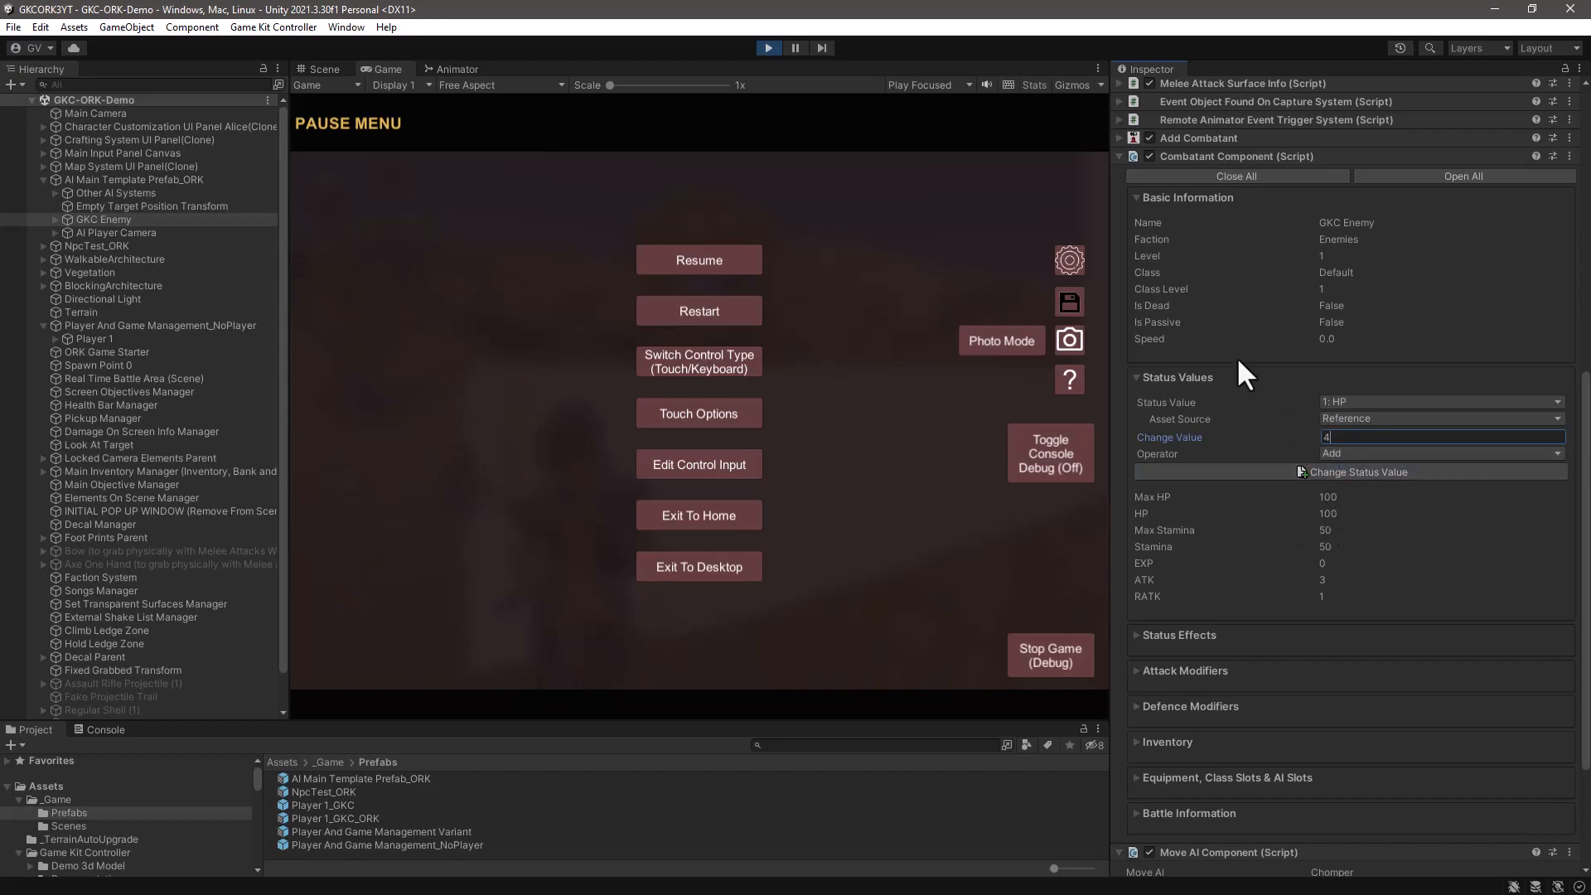
- Check the Current Health stat's current value in AI Main Template Prefab_ORK's Player Stats System
{"action": "scroll", "coordinate": [1235, 352], "scroll_direction": "up", "scroll_amount": 10}
{"action": "left_click", "coordinate": [86, 180]}
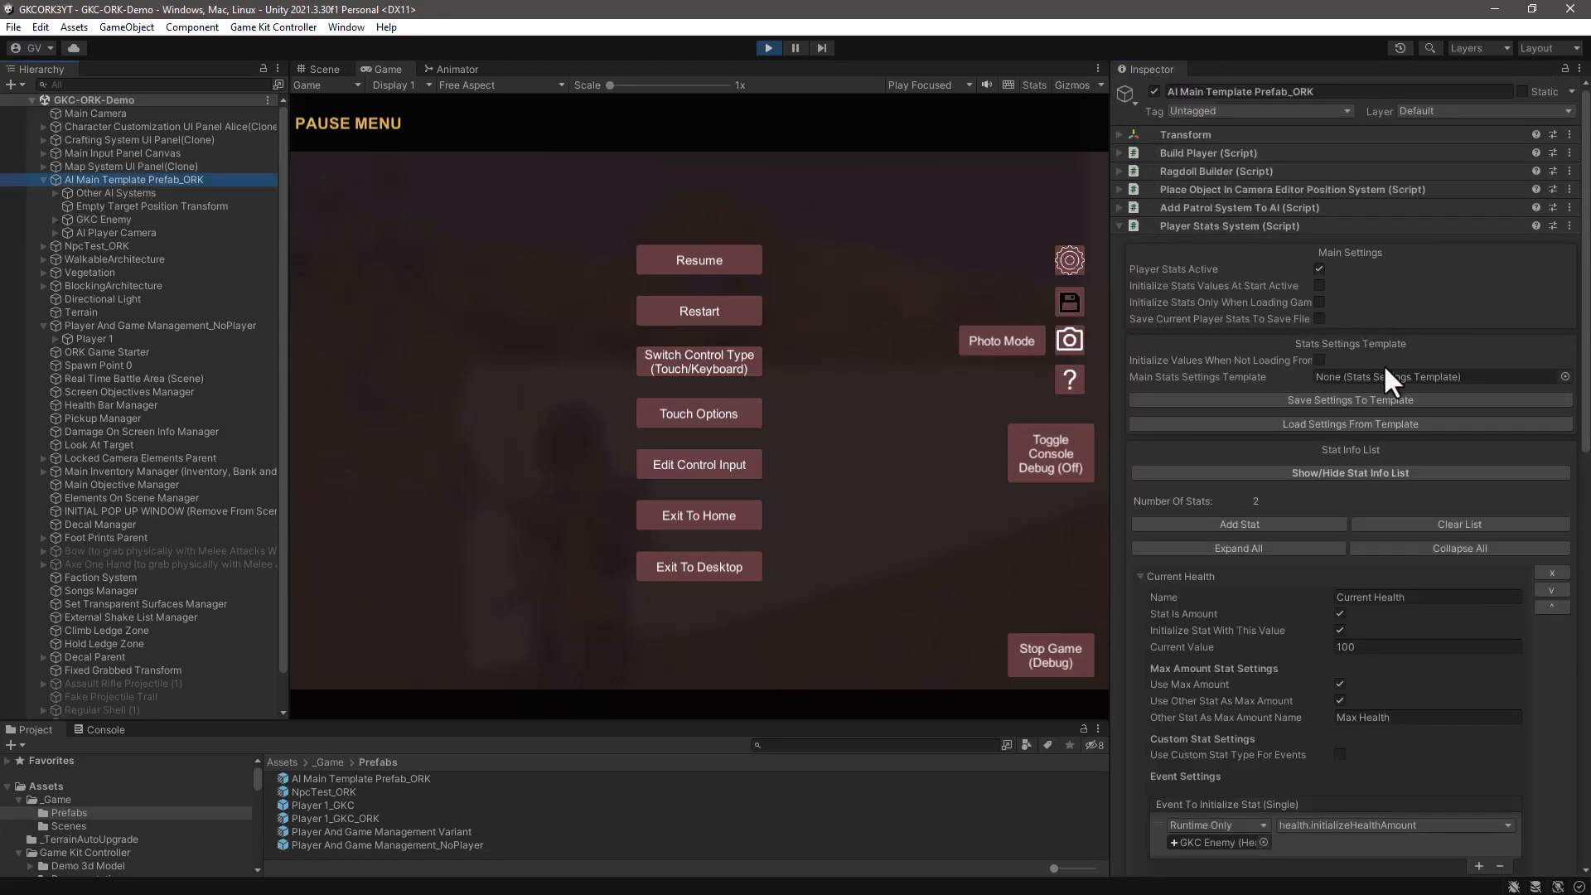
{"action": "left_click", "coordinate": [1357, 647]}
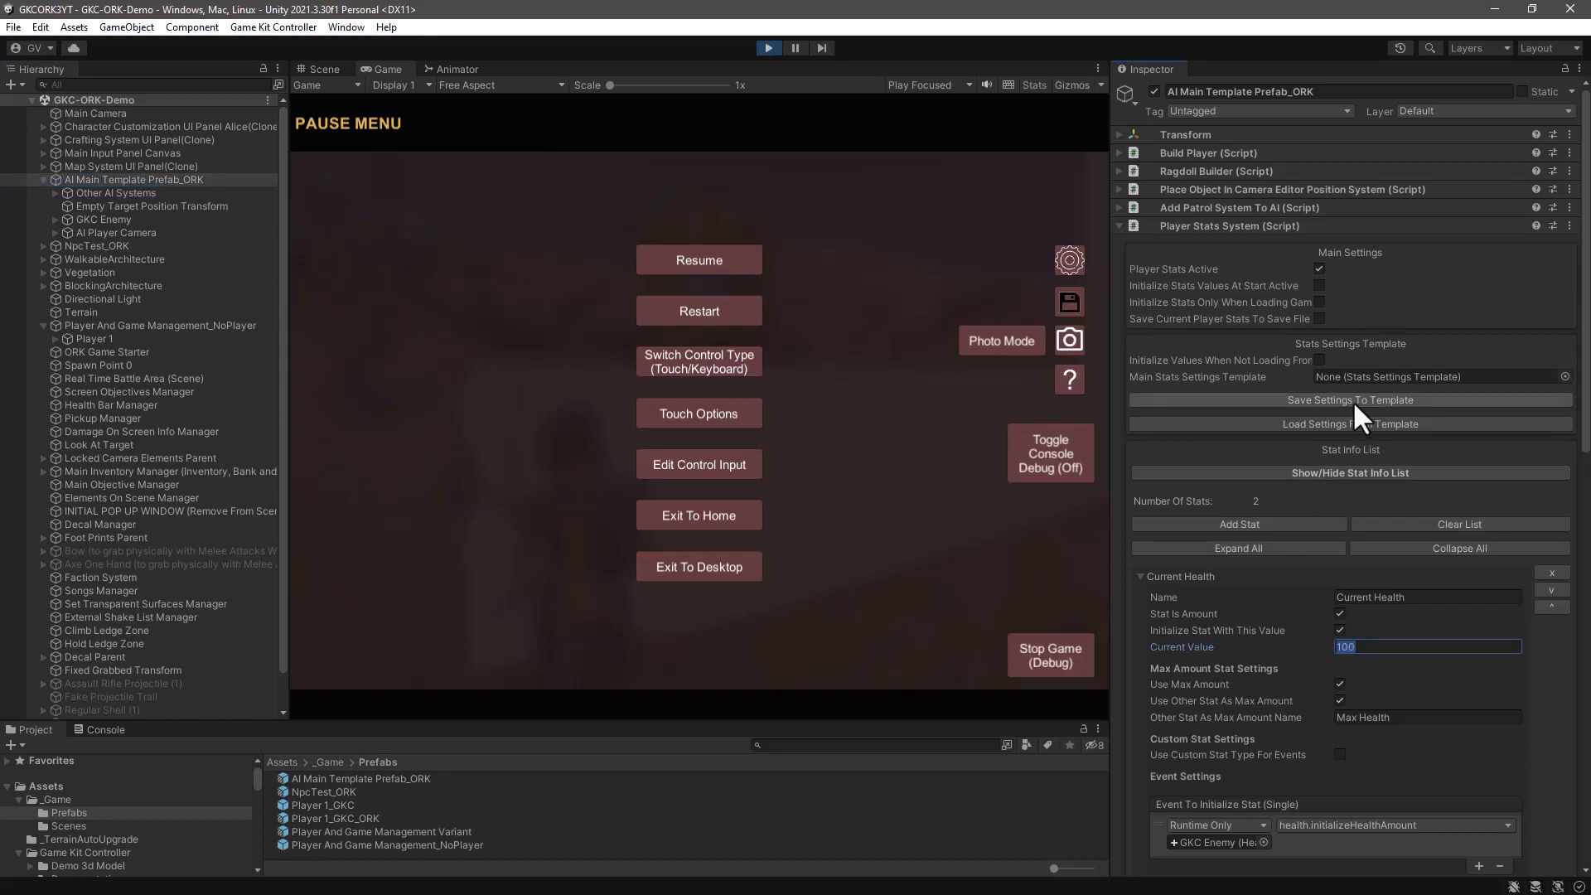
- Widen the game area, resume the game to let the enemy attack the player, and pause again
{"action": "left_click_drag", "start_coordinate": [1109, 192], "coordinate": [1159, 202]}
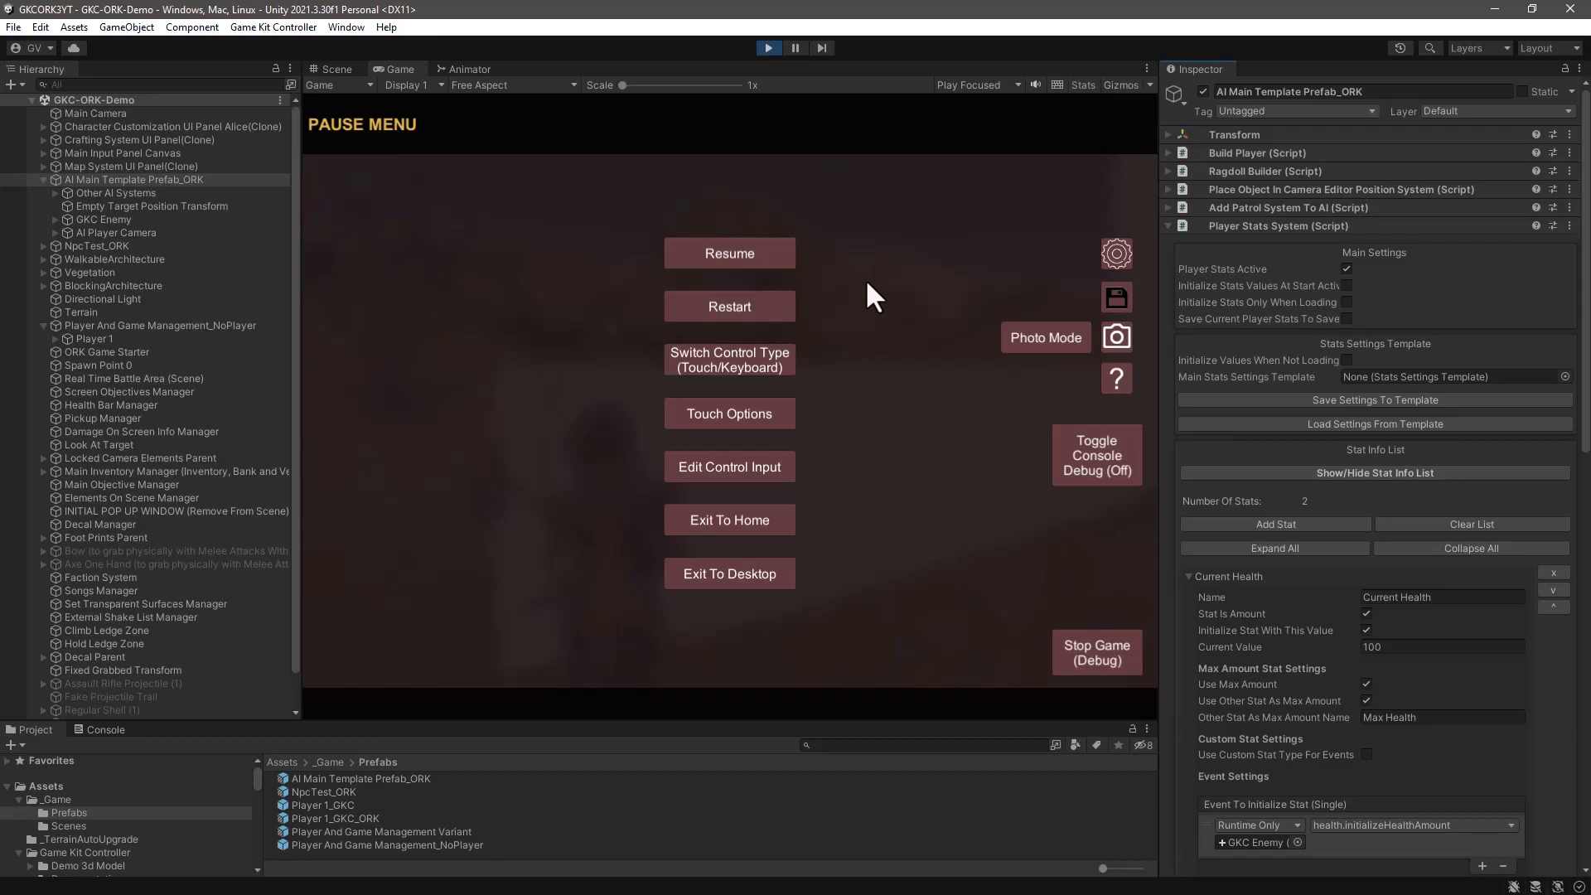
{"action": "key", "text": "Escape"}
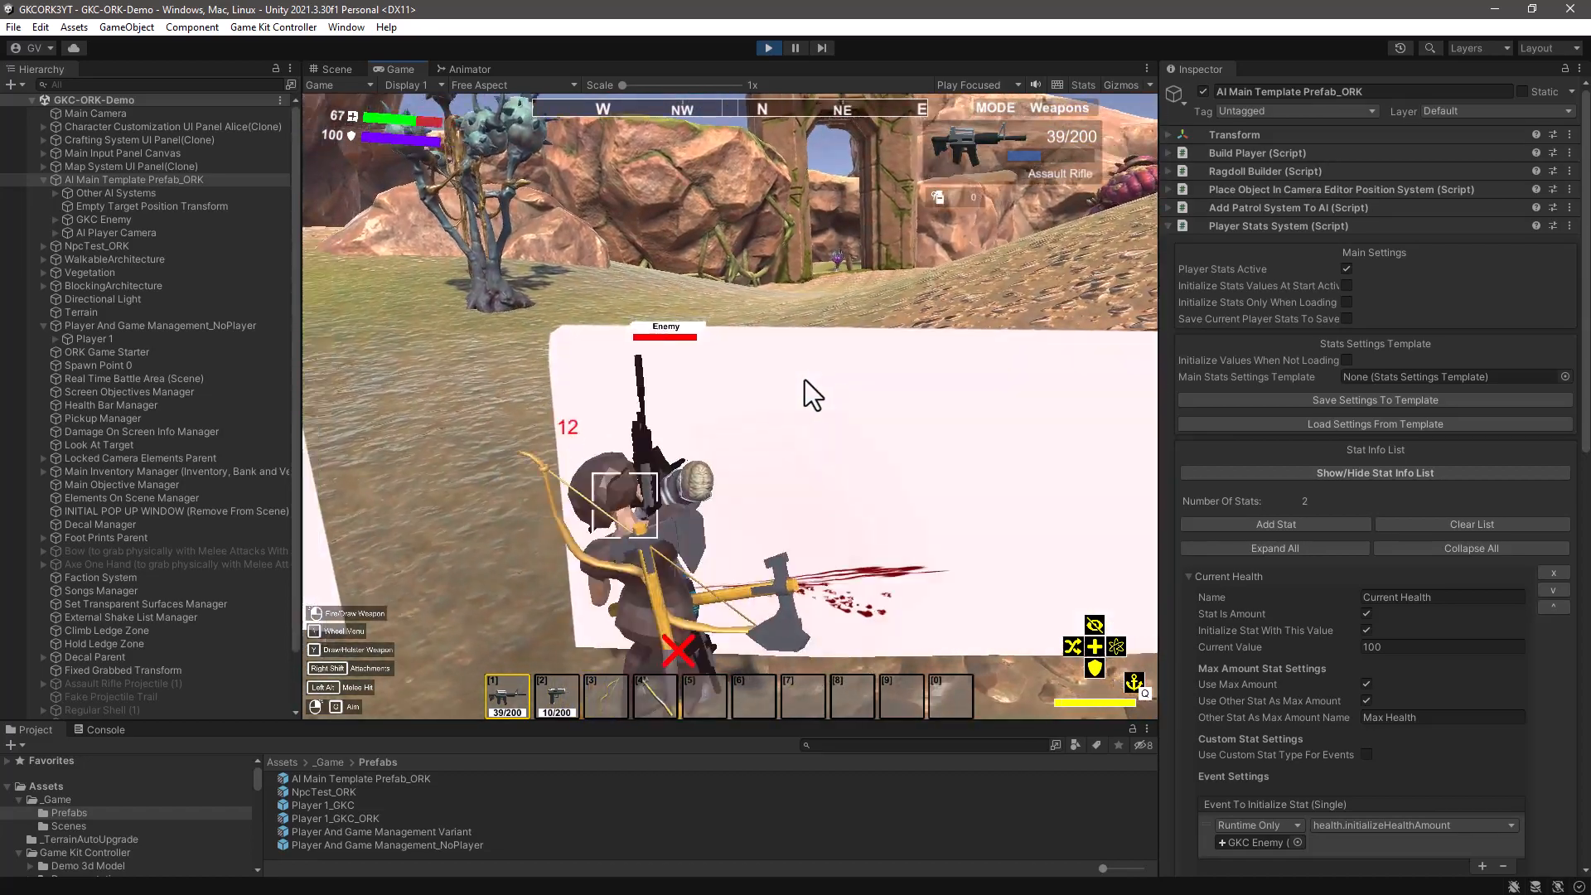
{"action": "key", "text": "Escape"}
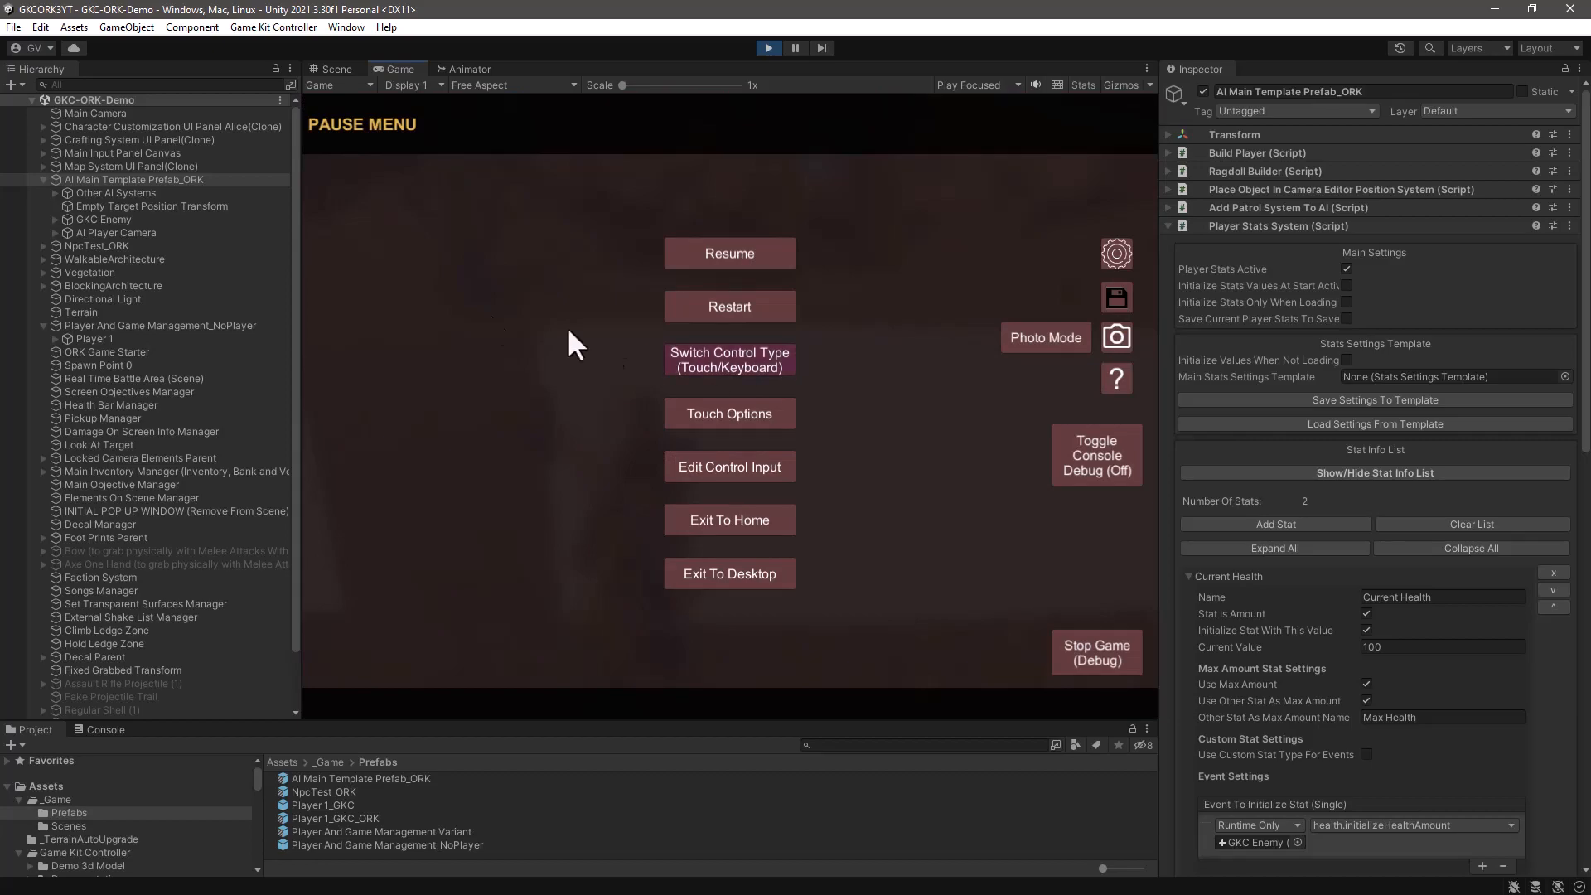
- Inspect the Combatant Component's Status Values on the Player Controller inside Player 1's Character
{"action": "left_click", "coordinate": [87, 339]}
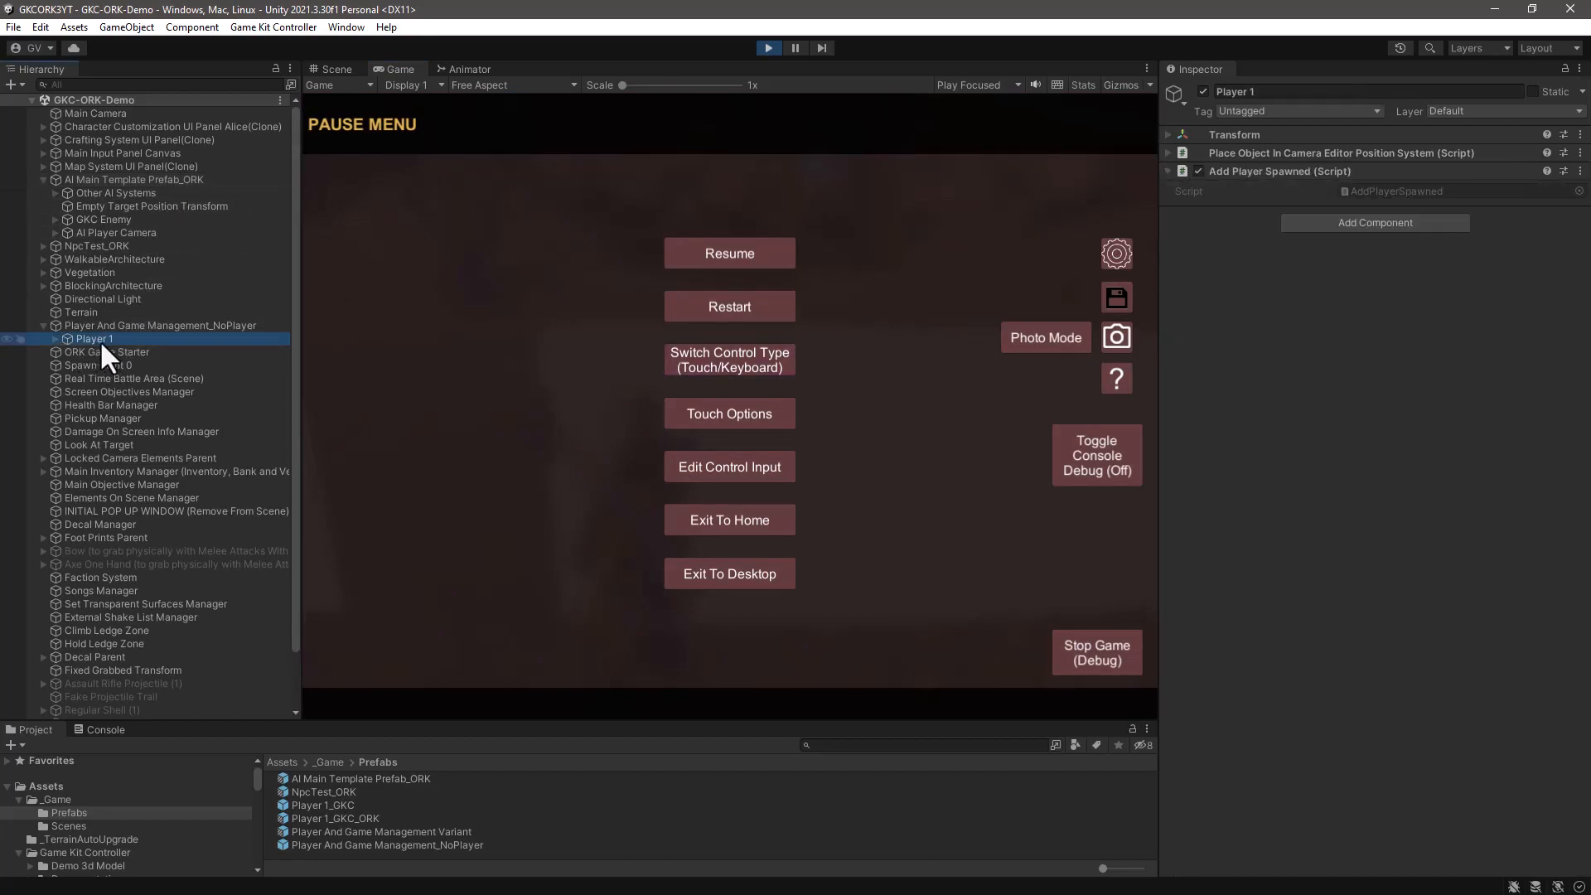
{"action": "left_click", "coordinate": [54, 339]}
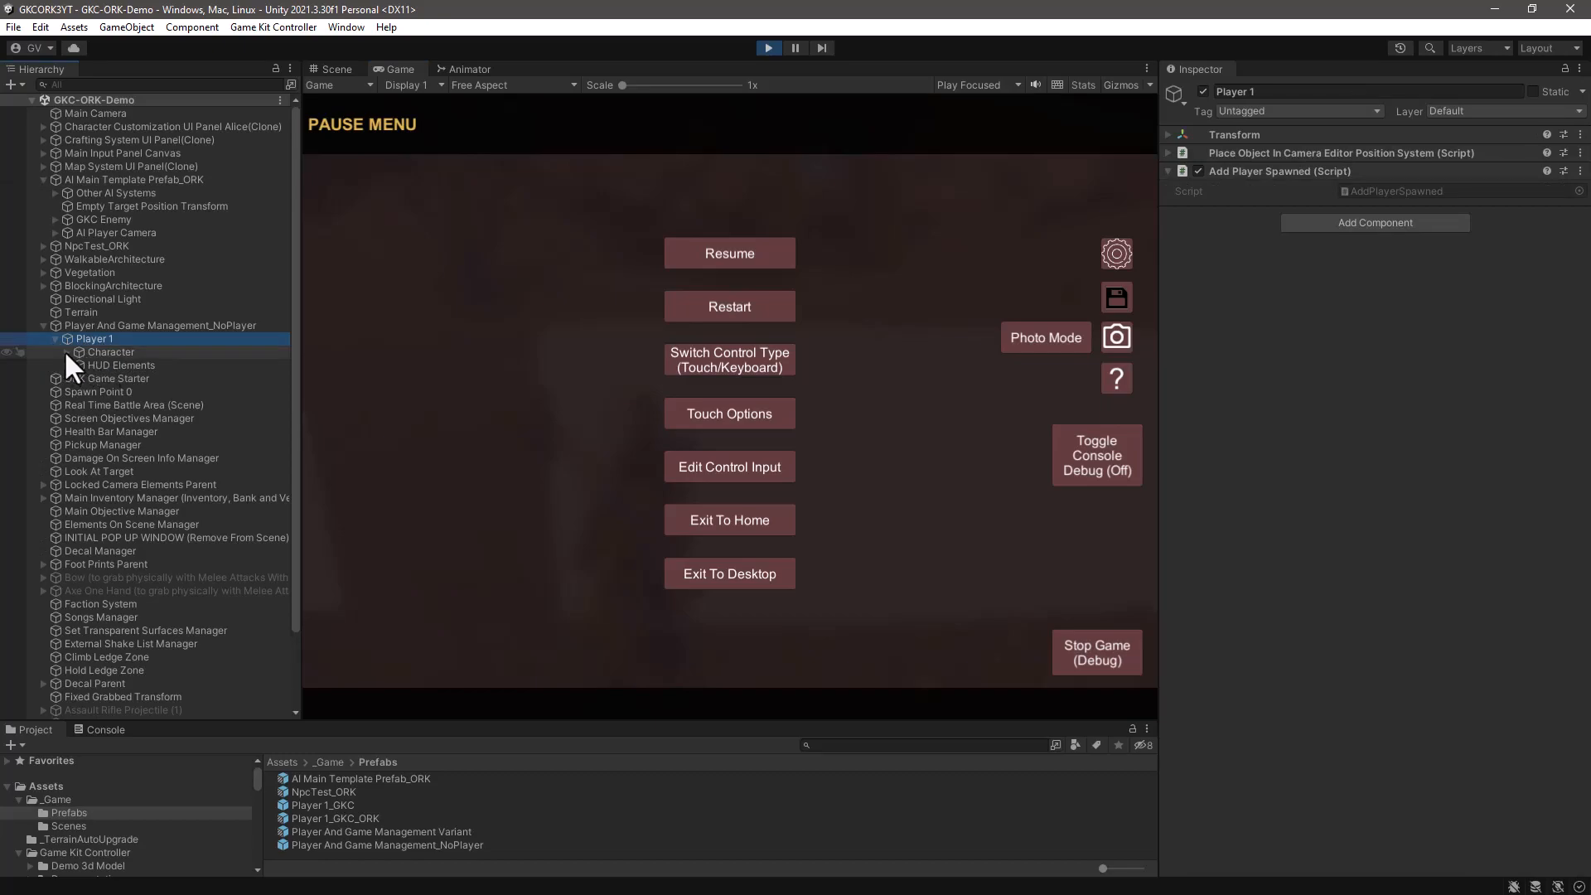
{"action": "left_click", "coordinate": [65, 352]}
{"action": "left_click", "coordinate": [133, 364]}
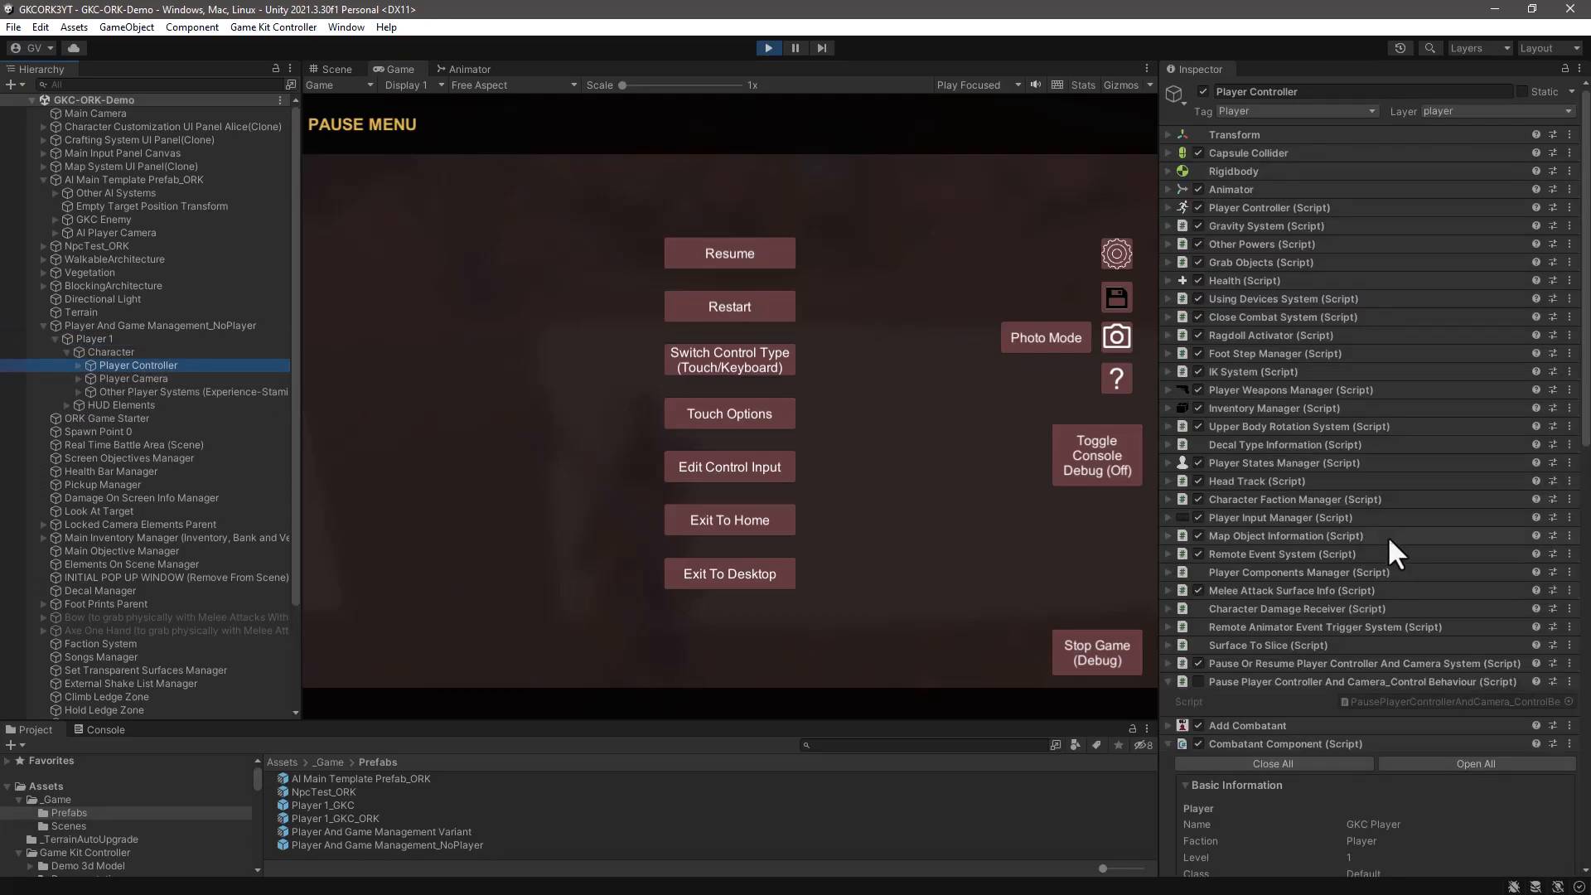
{"action": "scroll", "coordinate": [1387, 536], "scroll_direction": "down", "scroll_amount": 5}
{"action": "scroll", "coordinate": [1383, 563], "scroll_direction": "down", "scroll_amount": 1}
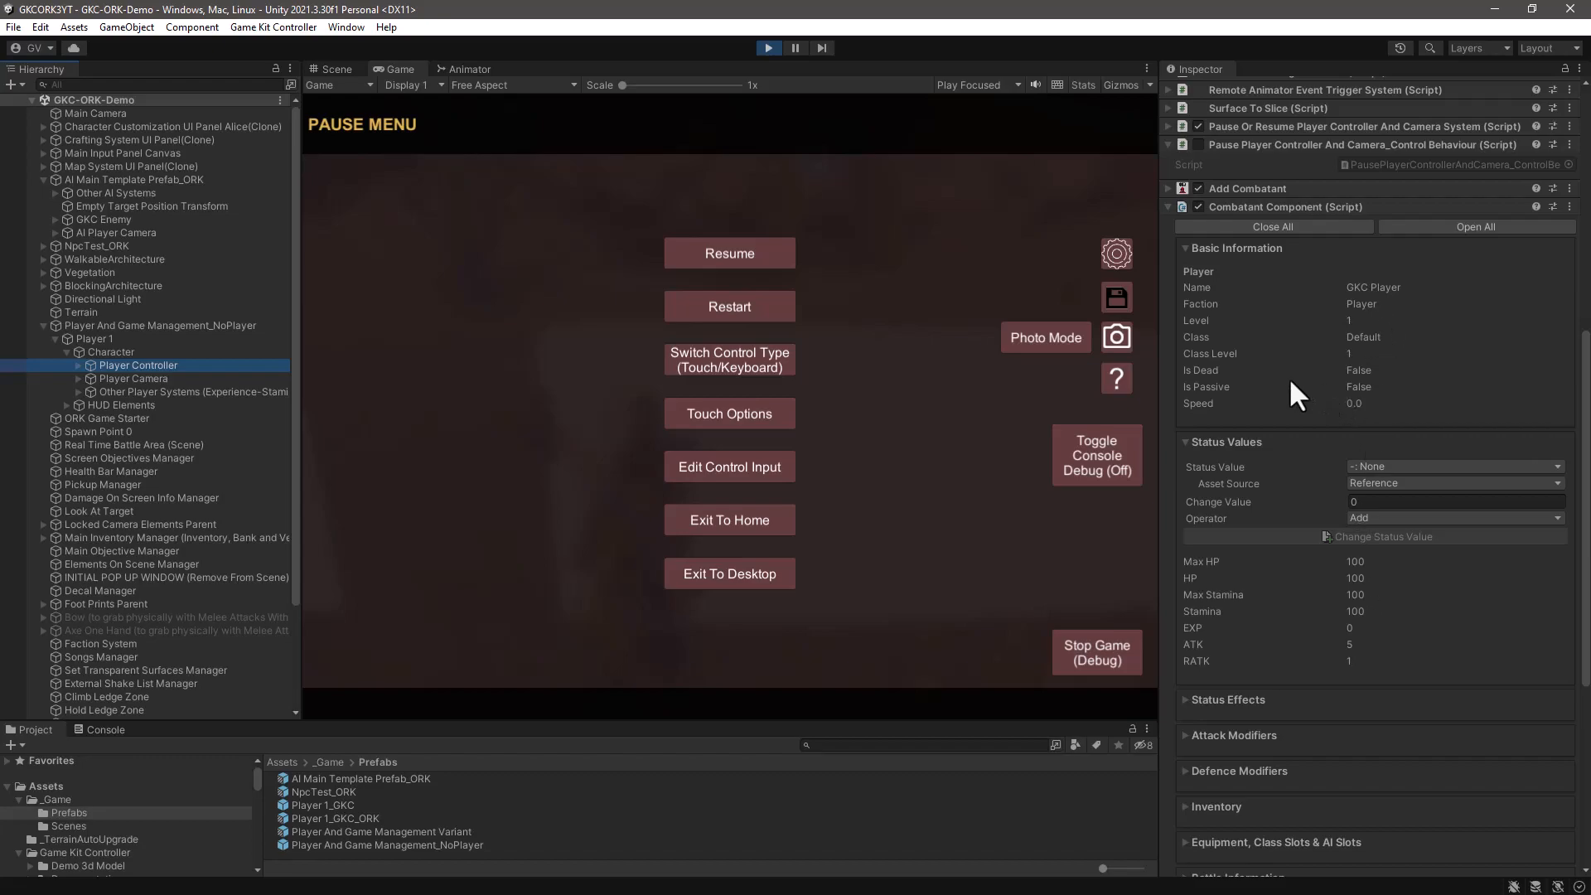
- Expand the Player Controller's child objects and widen the Hierarchy so their full names fit
{"action": "scroll", "coordinate": [1289, 376], "scroll_direction": "up", "scroll_amount": 6}
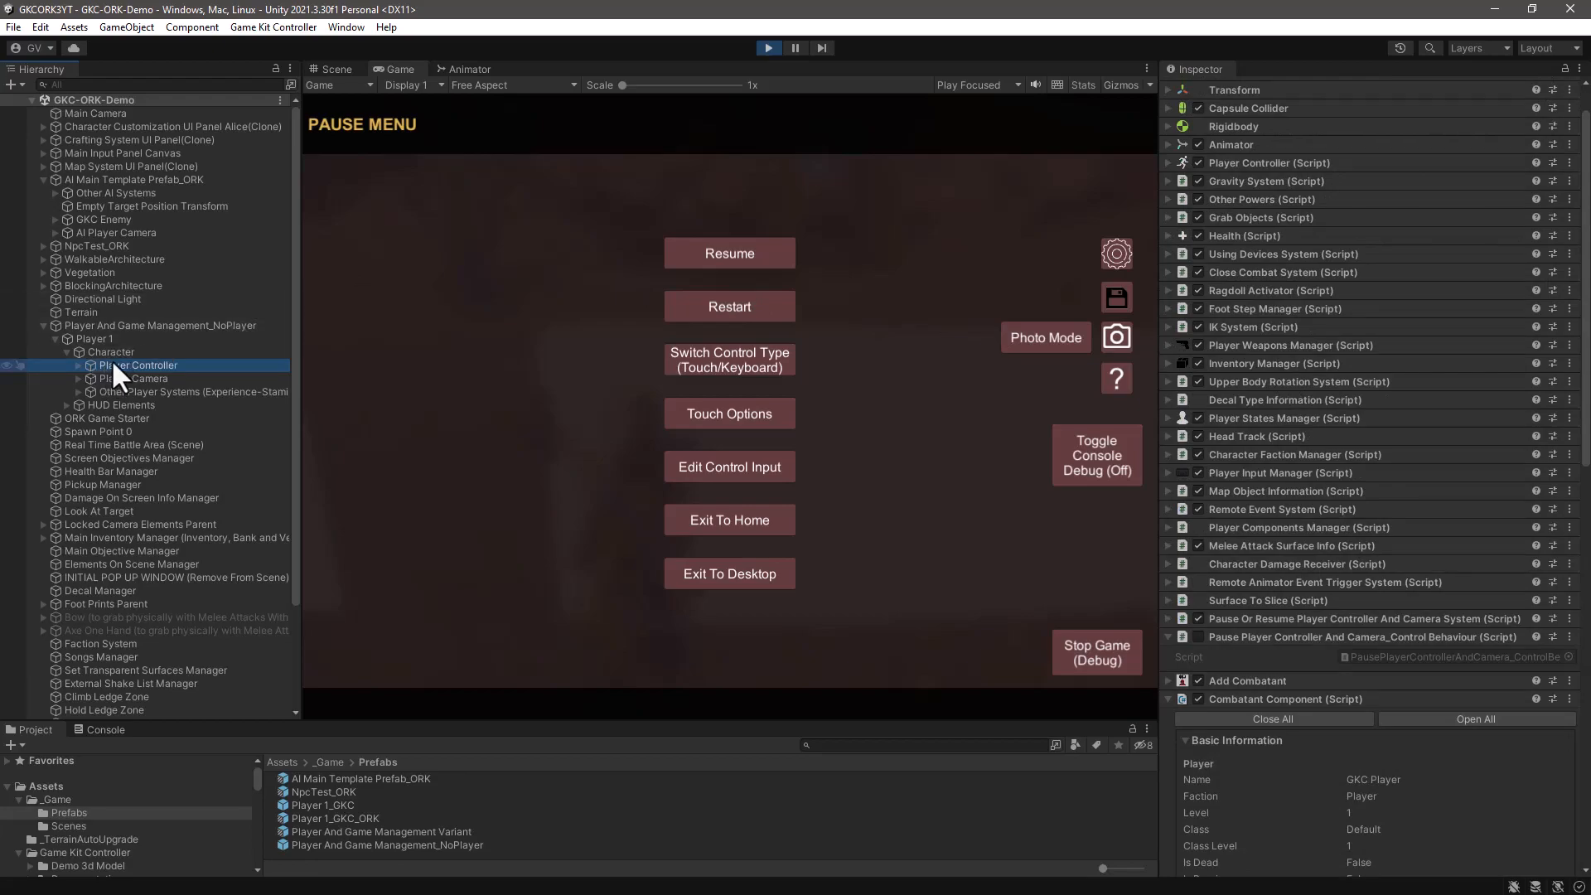
{"action": "left_click", "coordinate": [108, 351]}
{"action": "left_click", "coordinate": [109, 363]}
{"action": "left_click", "coordinate": [77, 365]}
{"action": "scroll", "coordinate": [211, 381], "scroll_direction": "down", "scroll_amount": 5}
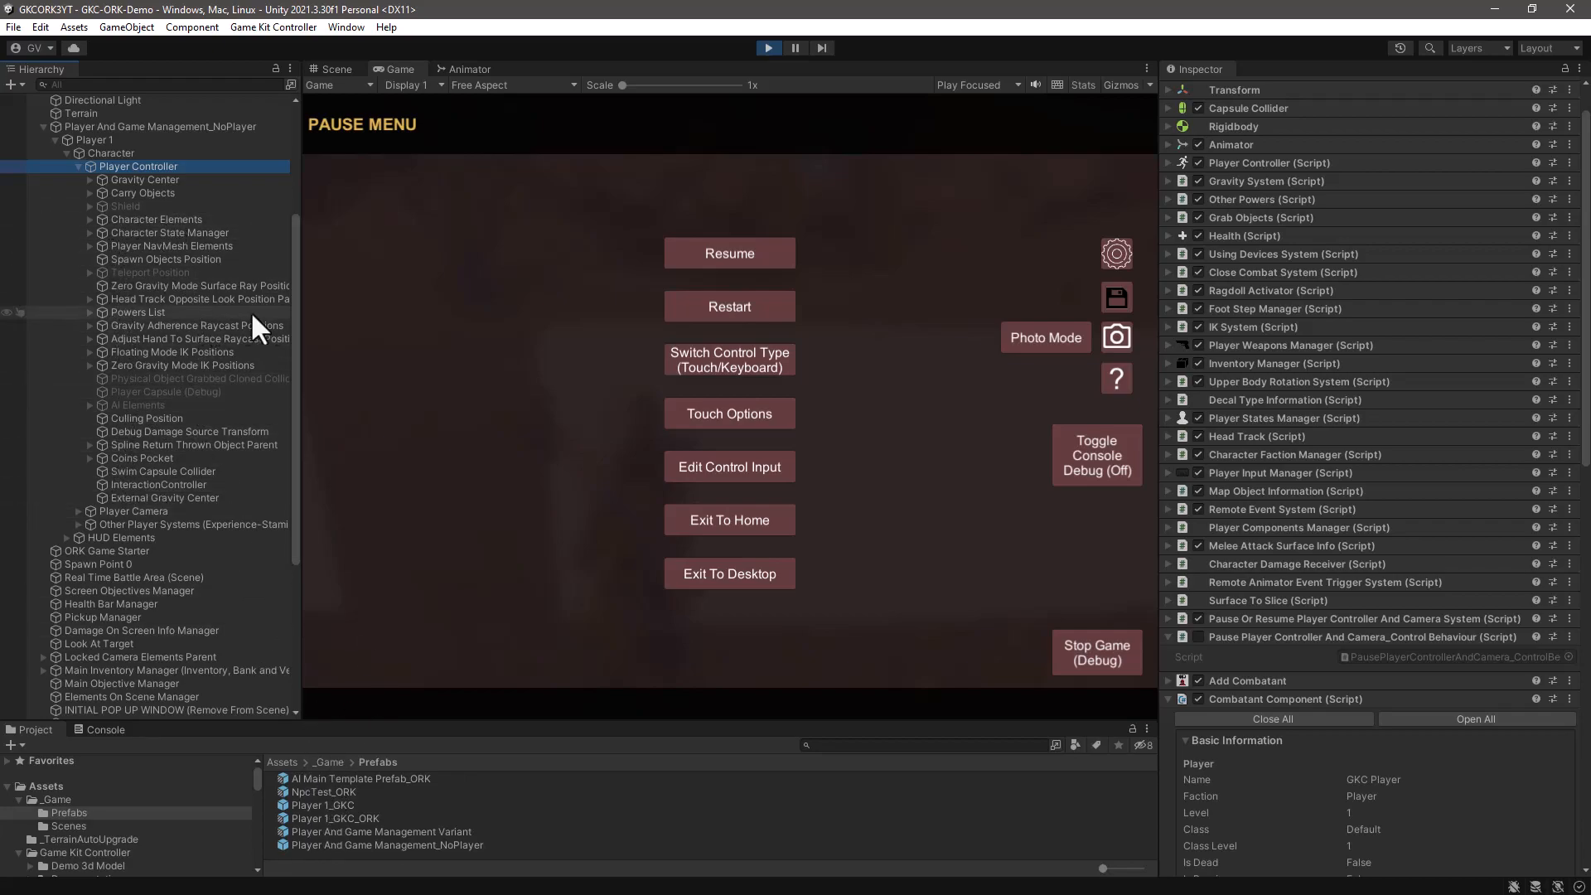
{"action": "left_click_drag", "start_coordinate": [303, 300], "coordinate": [365, 301]}
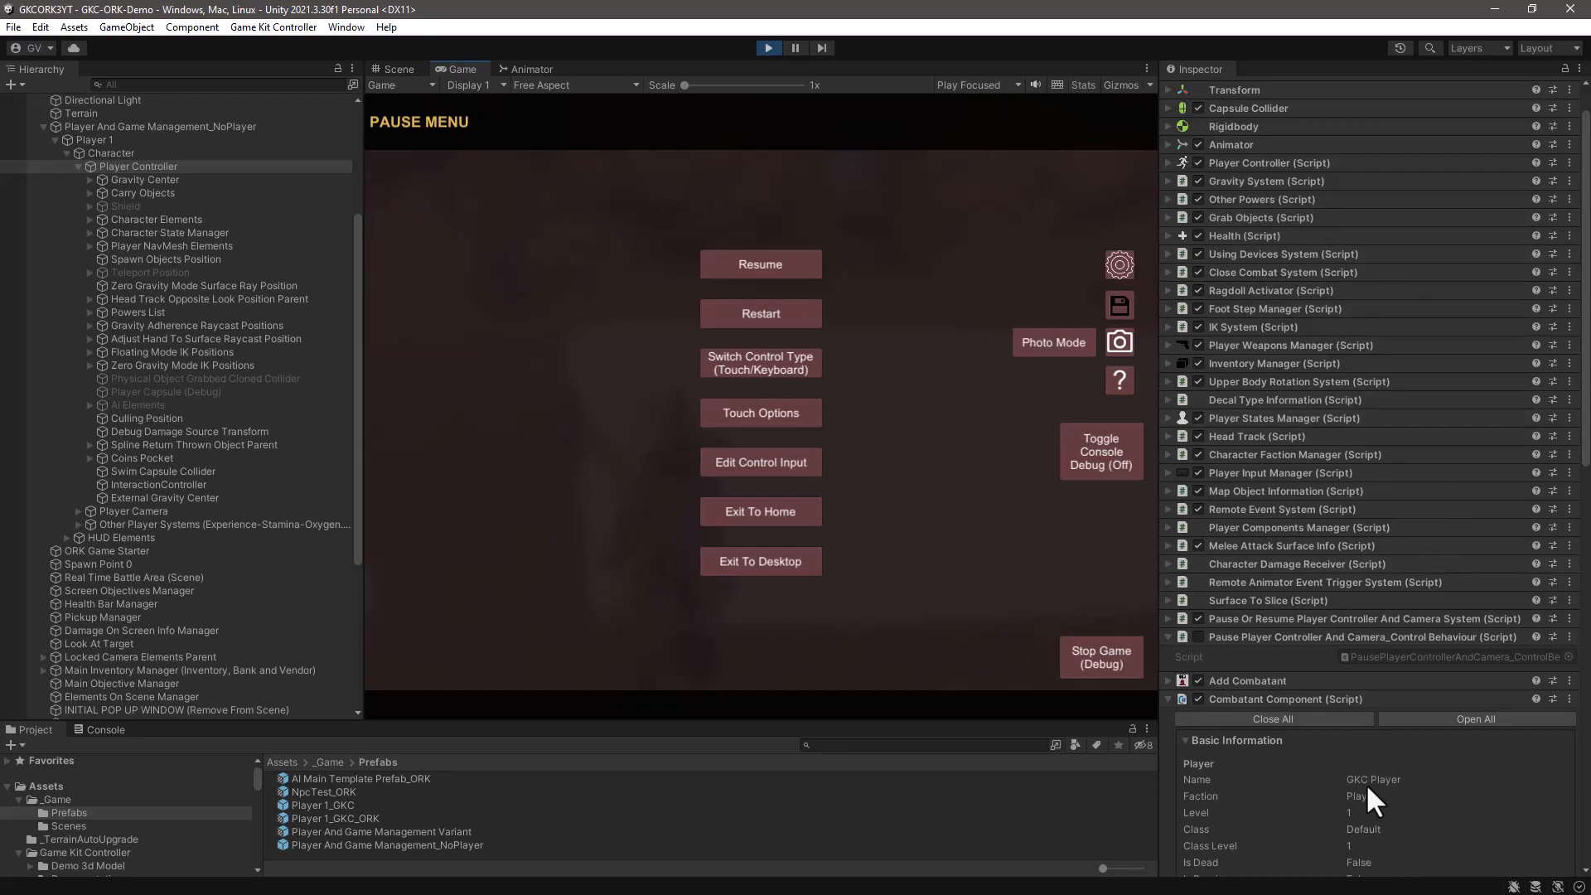
- Review the GKC Player's Basic Information and Status Values in the Player Controller's Combatant Component
{"action": "scroll", "coordinate": [1384, 781], "scroll_direction": "down", "scroll_amount": 5}
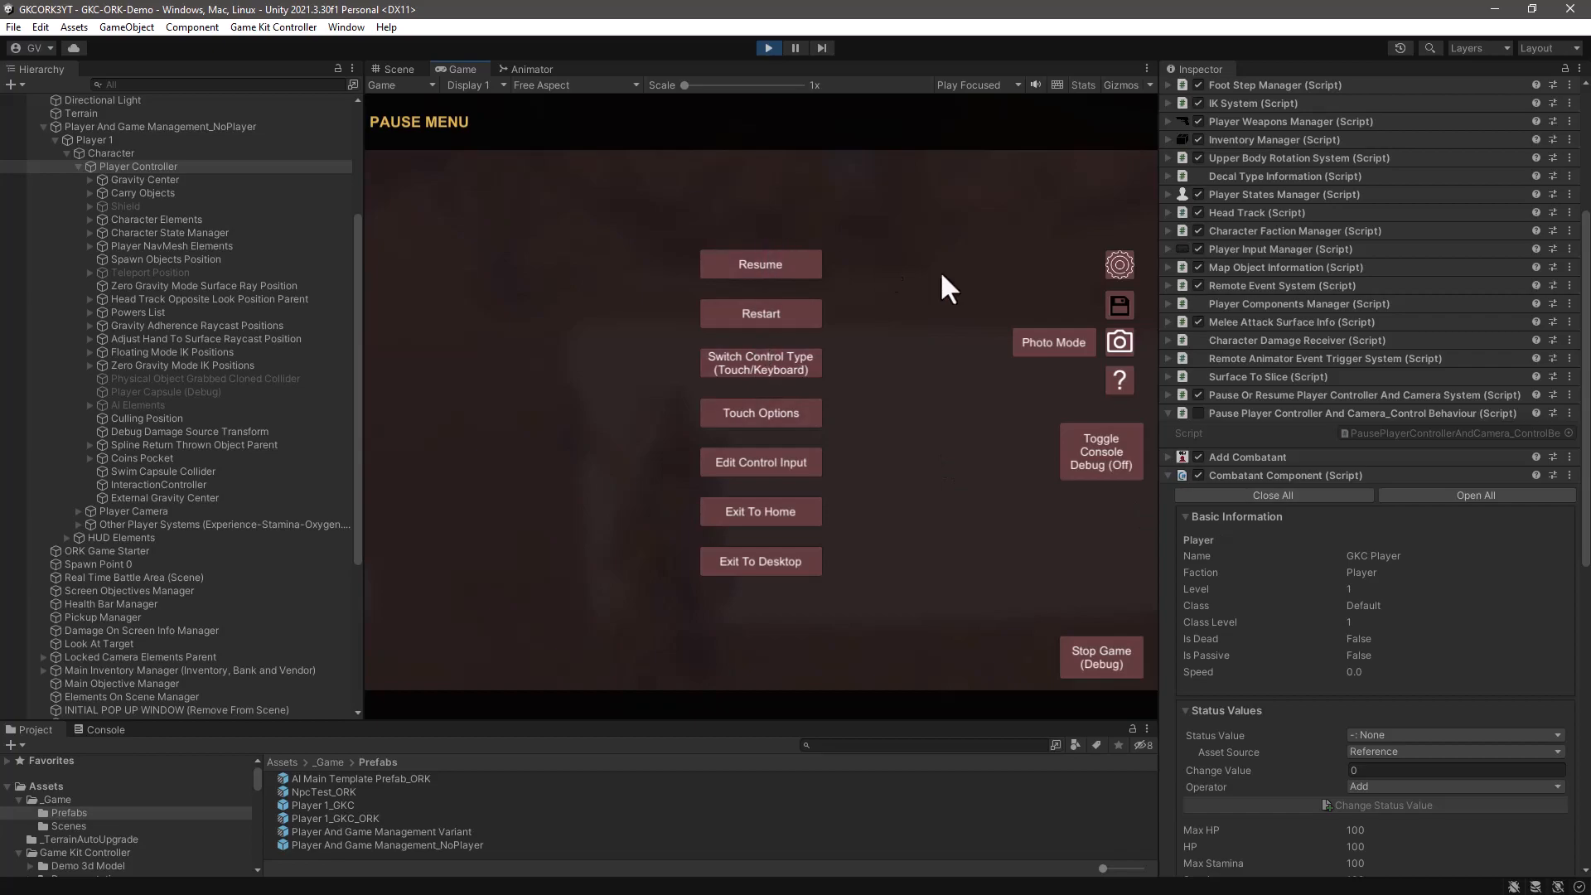
{"action": "scroll", "coordinate": [1384, 693], "scroll_direction": "down", "scroll_amount": 4}
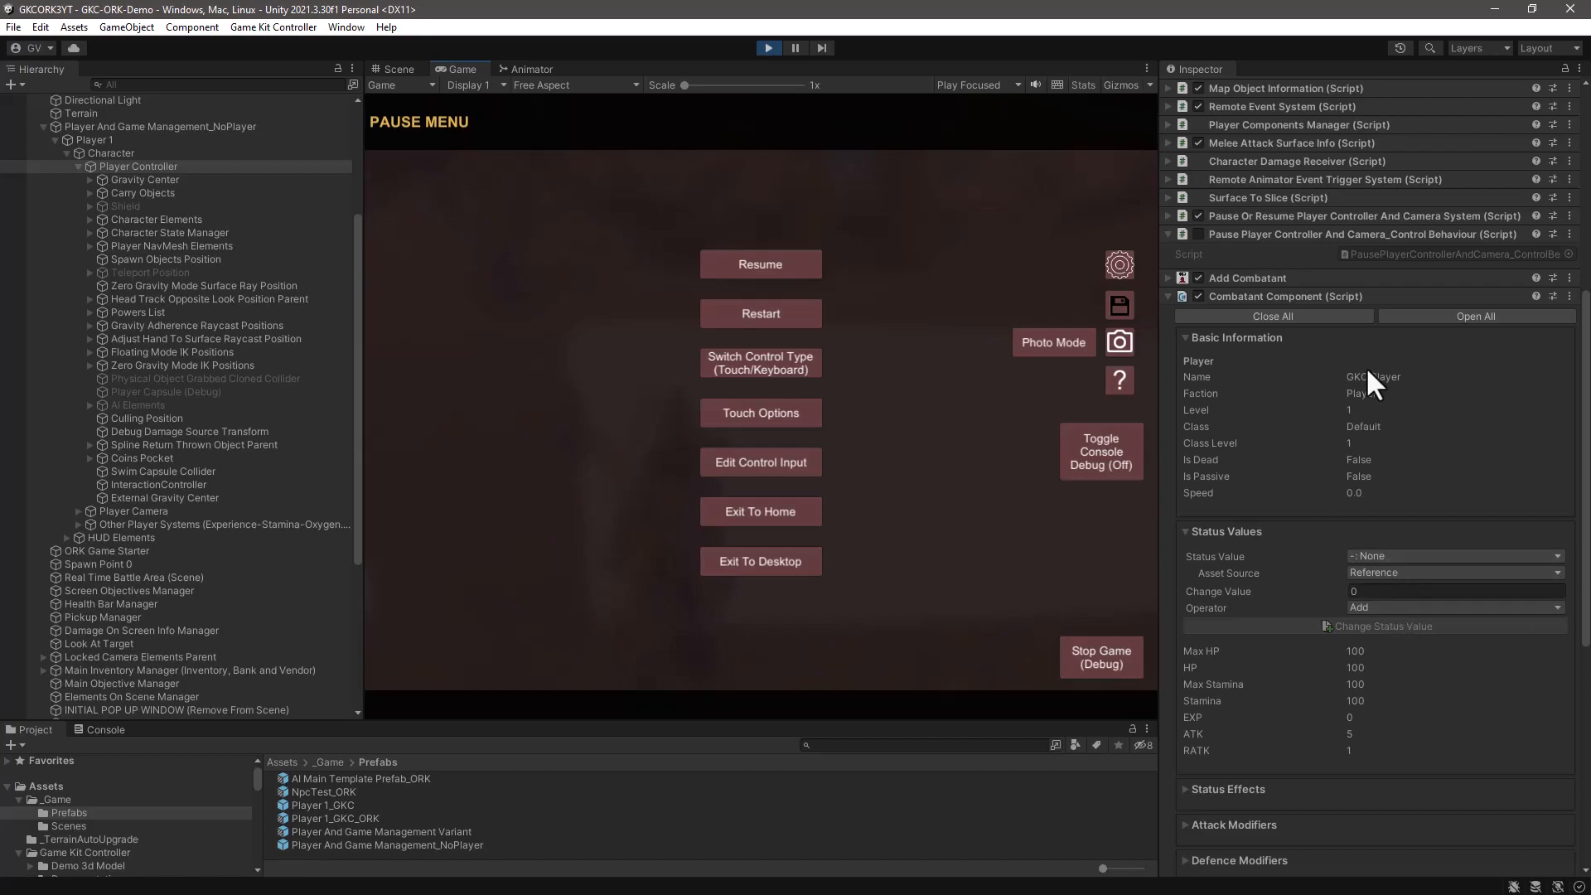
{"action": "scroll", "coordinate": [1368, 371], "scroll_direction": "up", "scroll_amount": 10}
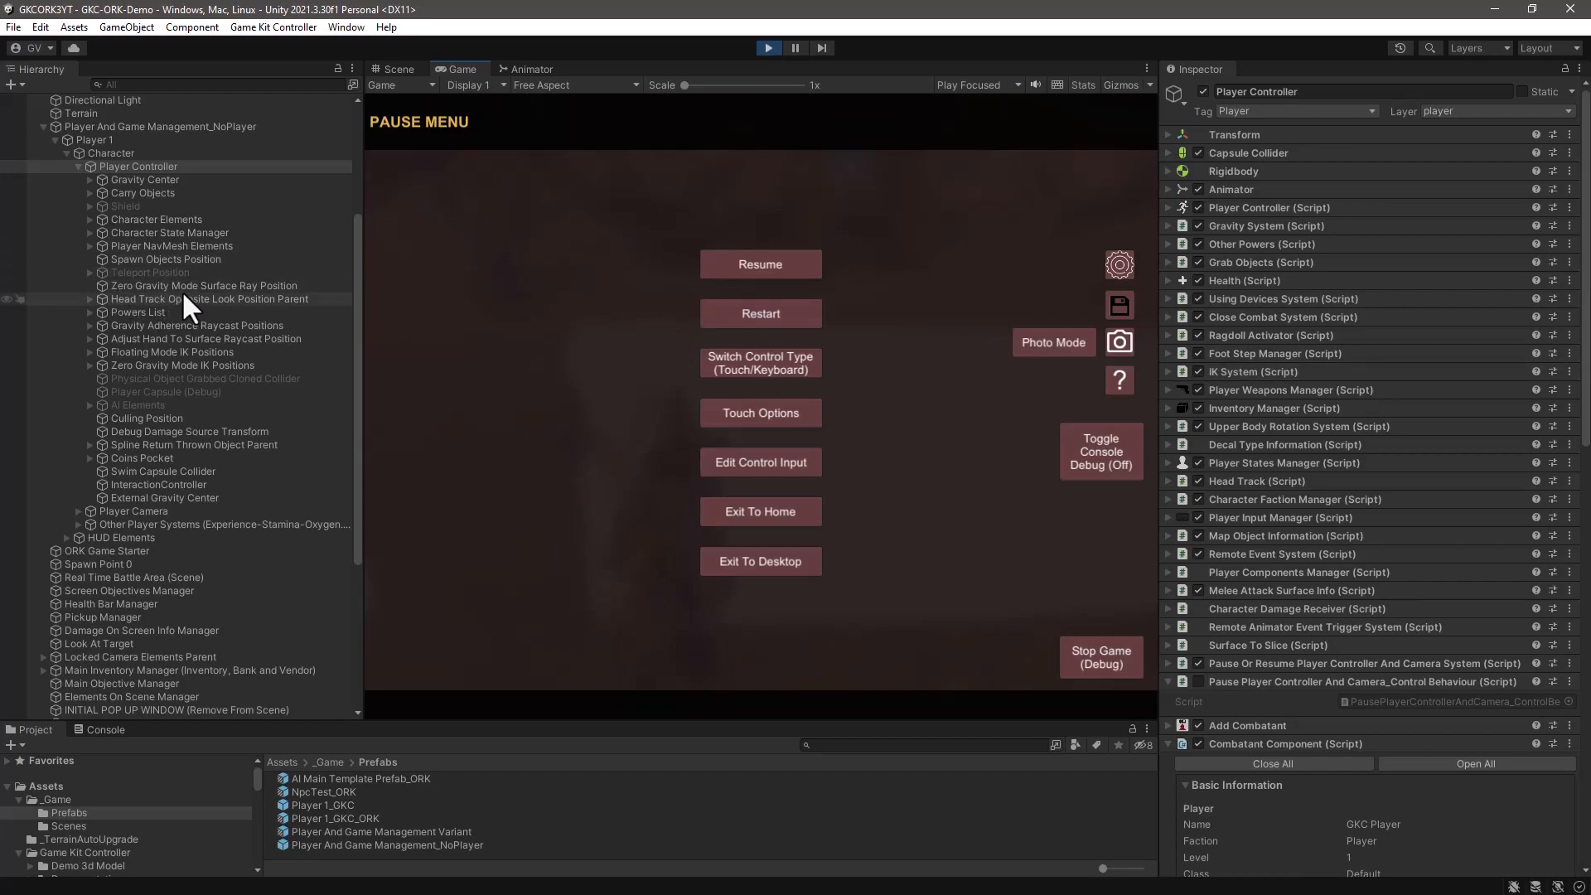
- Check the Current Health stat's current value in the Player Stats System of the player's Experience-Level-Stat Systems object
{"action": "left_click", "coordinate": [101, 167]}
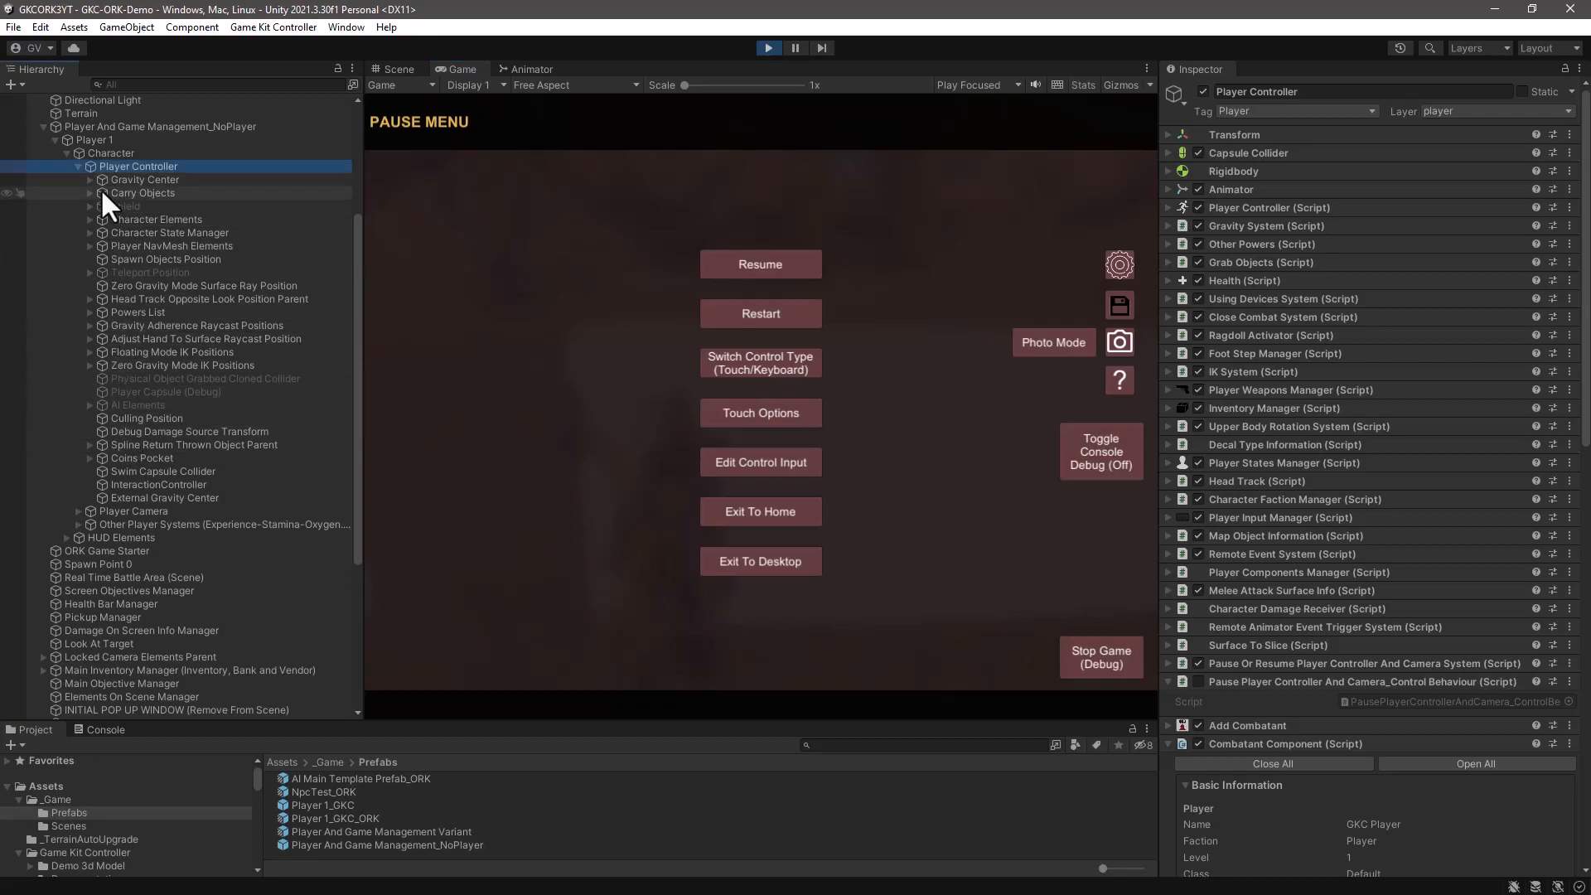
{"action": "left_click", "coordinate": [78, 525]}
{"action": "scroll", "coordinate": [211, 535], "scroll_direction": "down", "scroll_amount": 3}
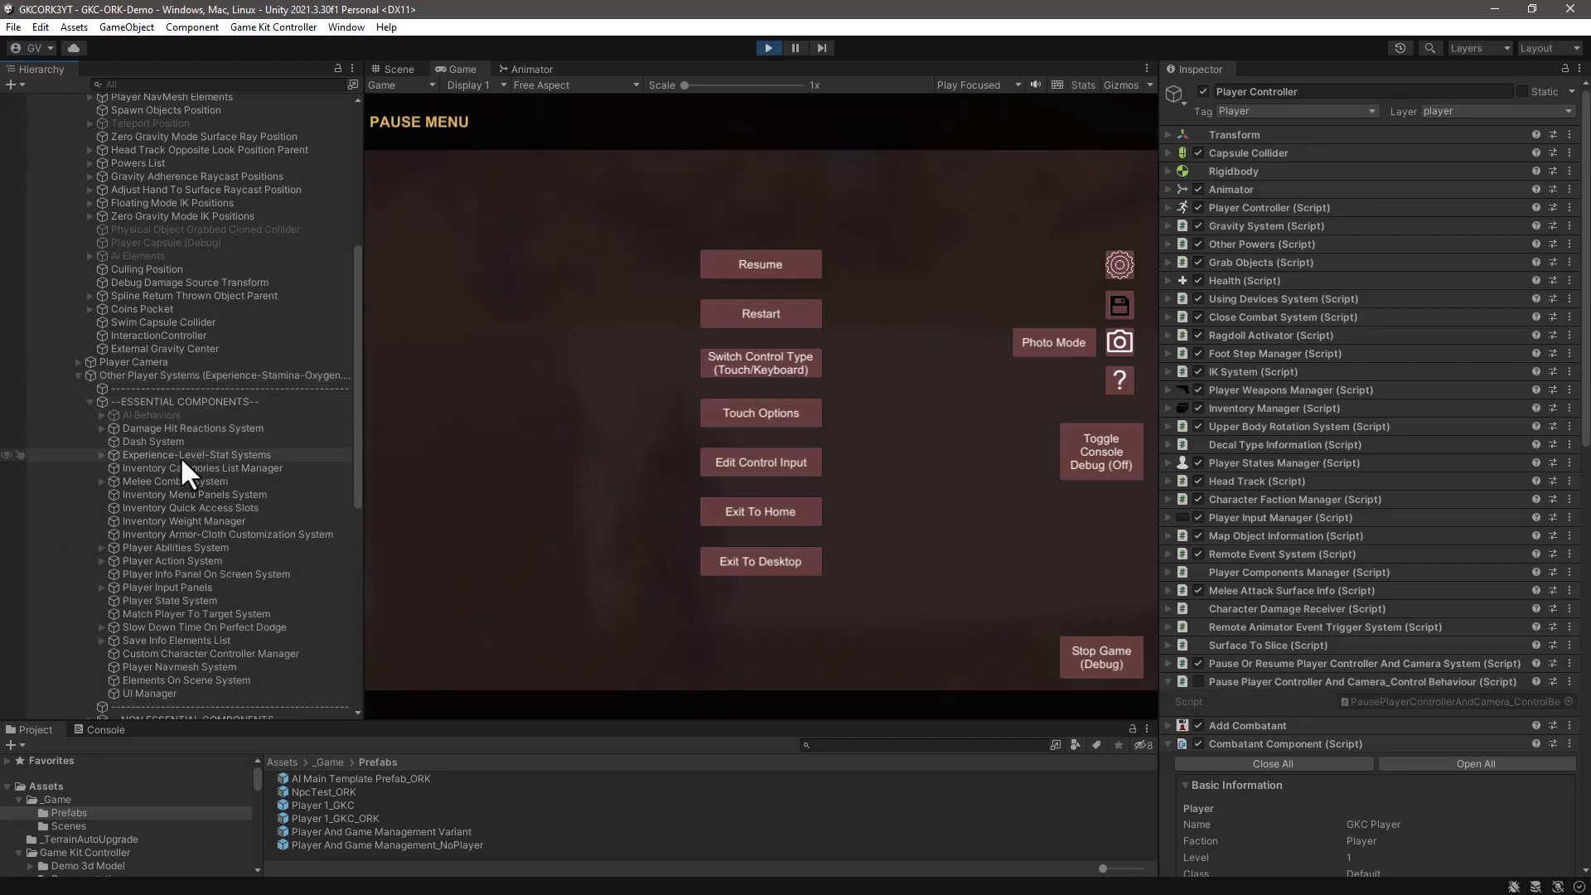
{"action": "left_click", "coordinate": [159, 455]}
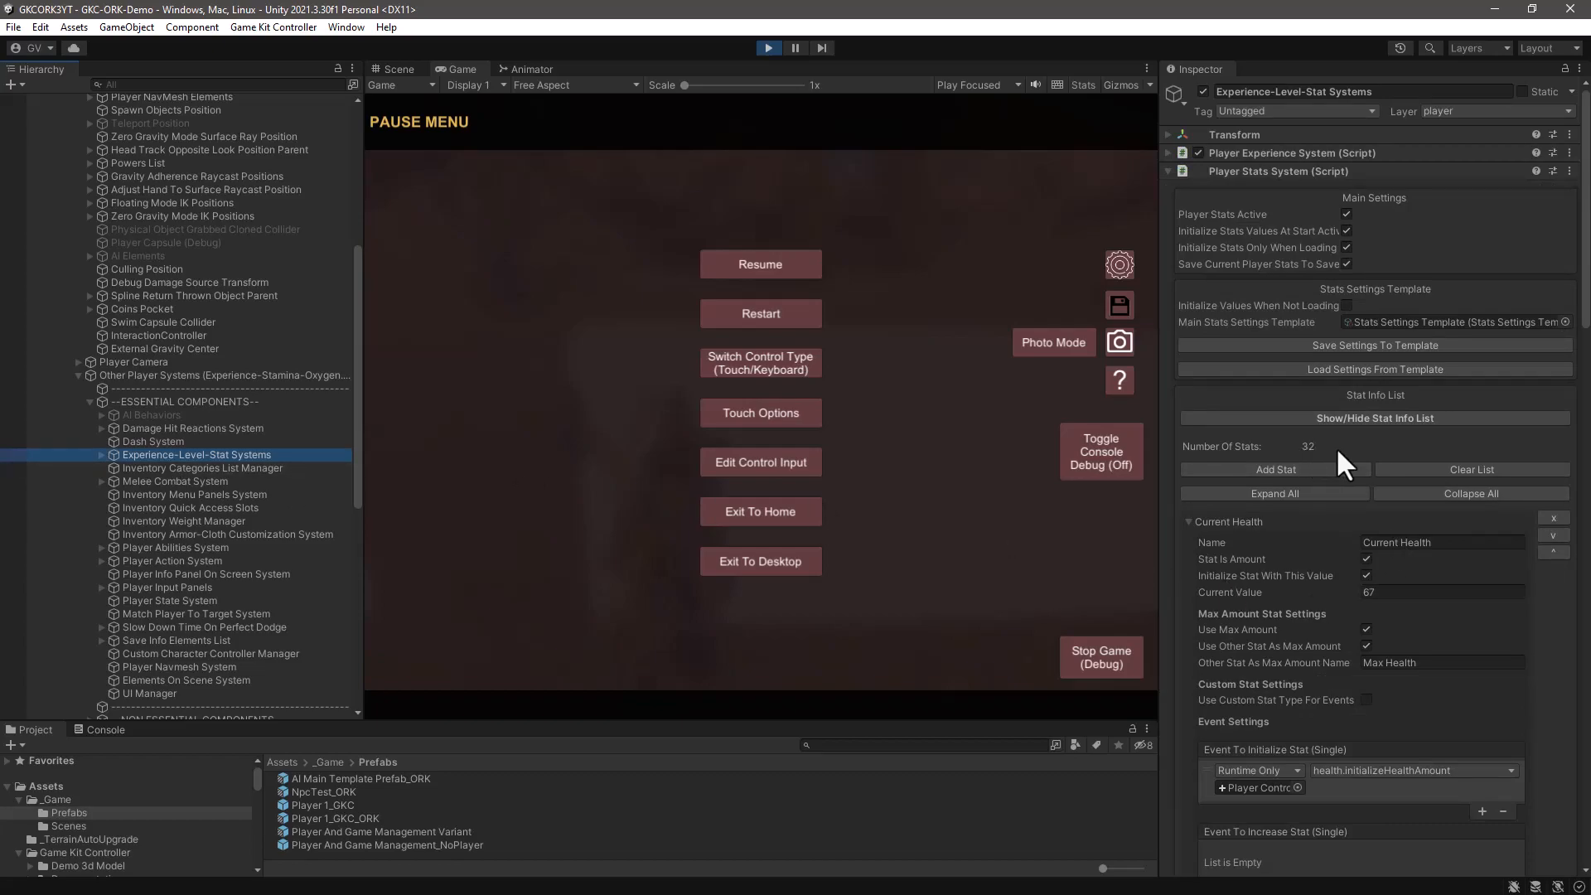
{"action": "scroll", "coordinate": [1445, 572], "scroll_direction": "down", "scroll_amount": 3}
{"action": "left_click", "coordinate": [1384, 502]}
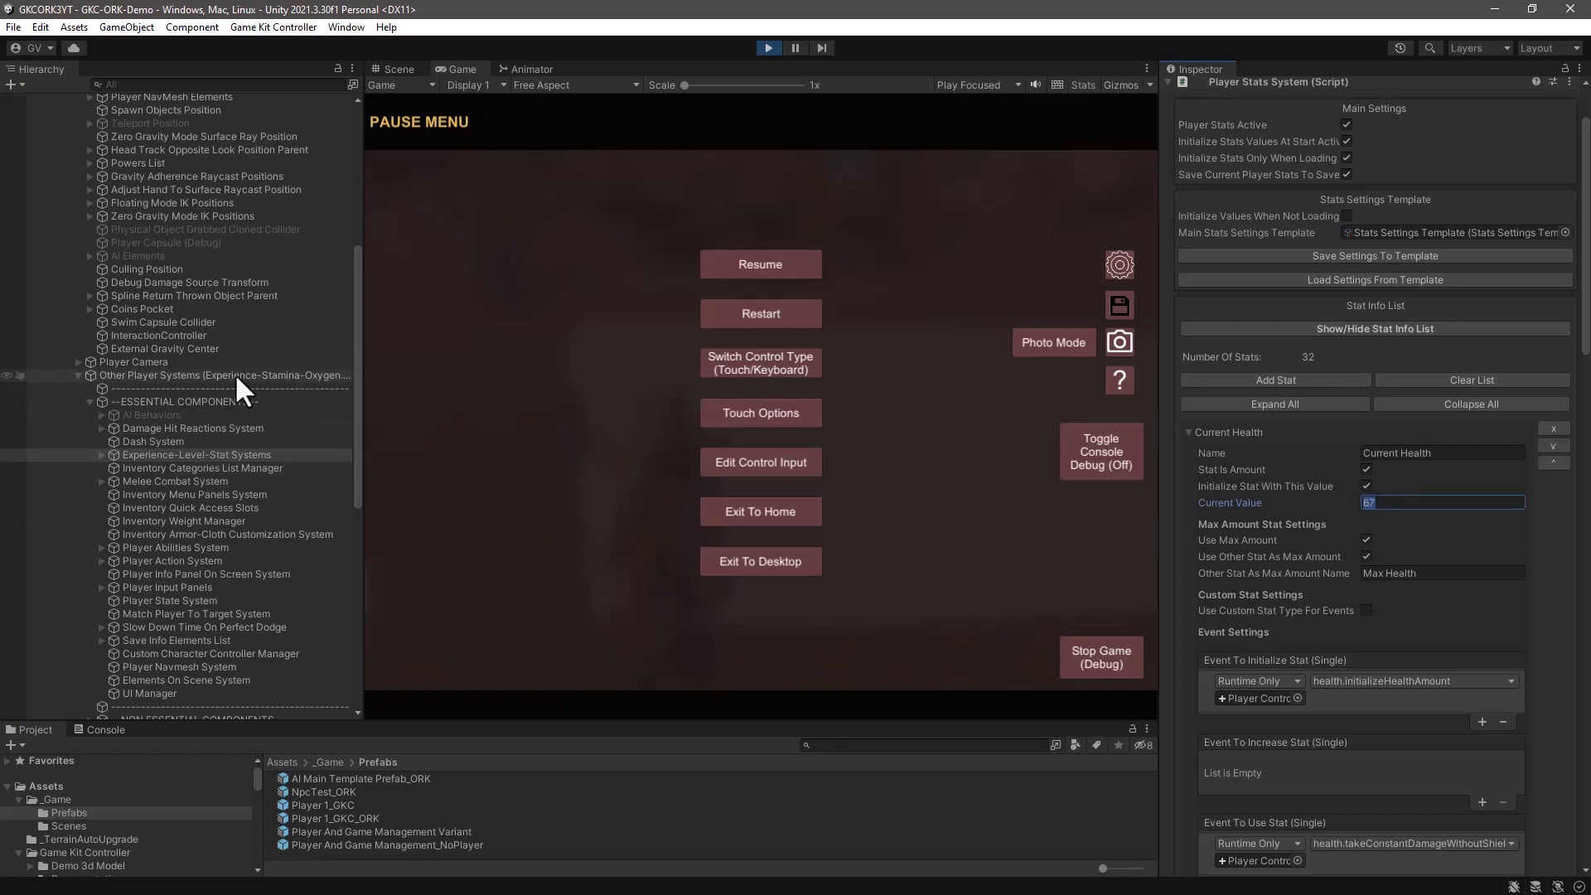
- Try to add 33 to the GKC Player's HP status value through the Player Controller's Combatant Component
{"action": "scroll", "coordinate": [234, 373], "scroll_direction": "up", "scroll_amount": 7}
{"action": "left_click", "coordinate": [138, 364]}
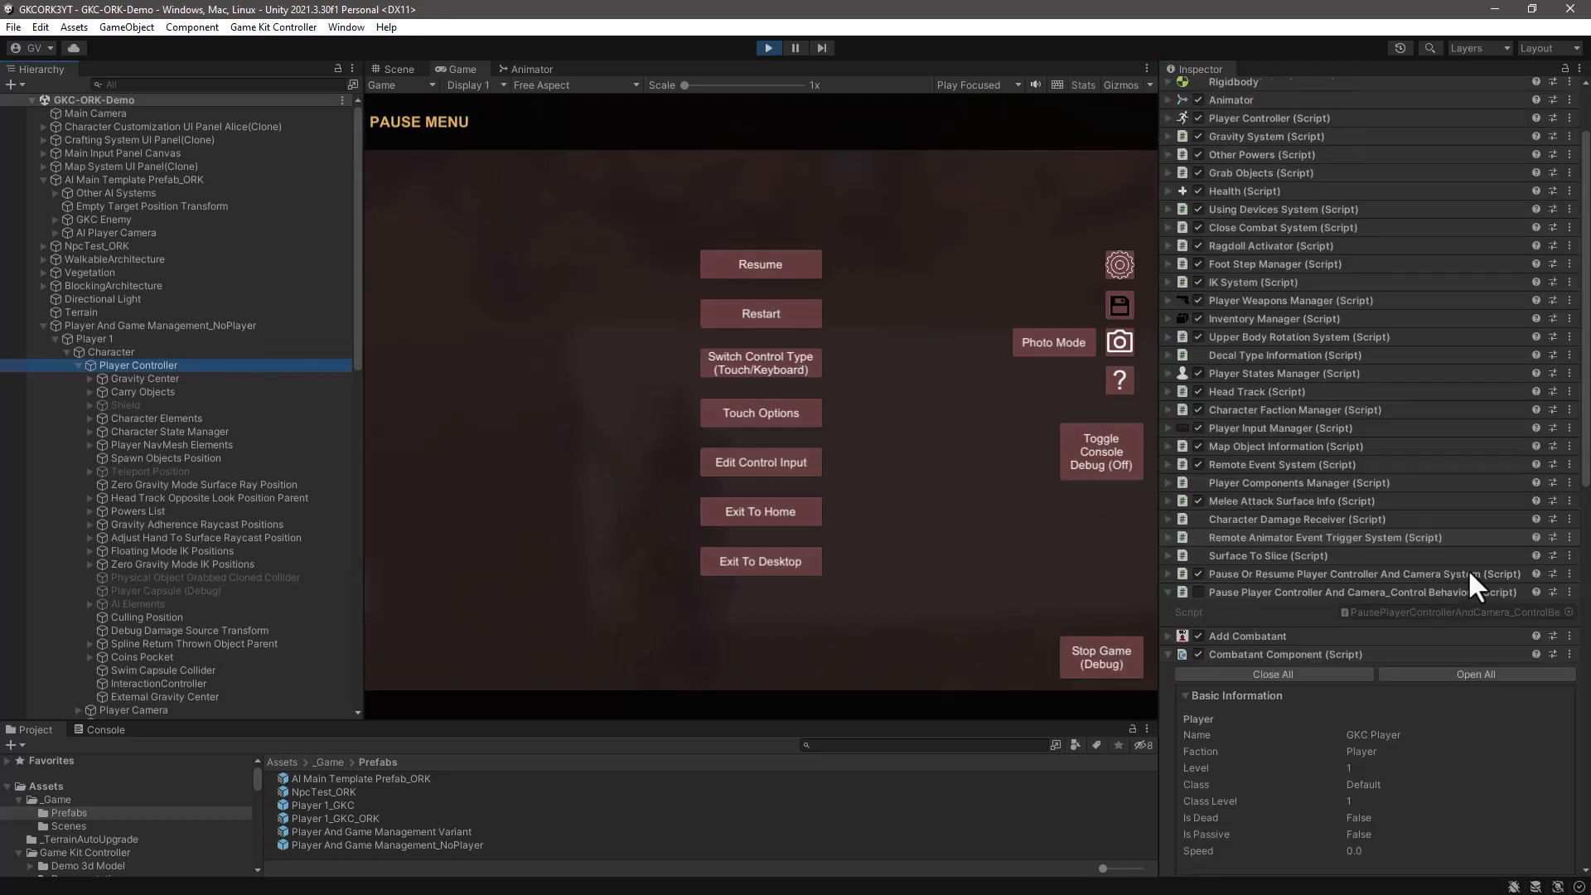
{"action": "scroll", "coordinate": [1462, 574], "scroll_direction": "down", "scroll_amount": 6}
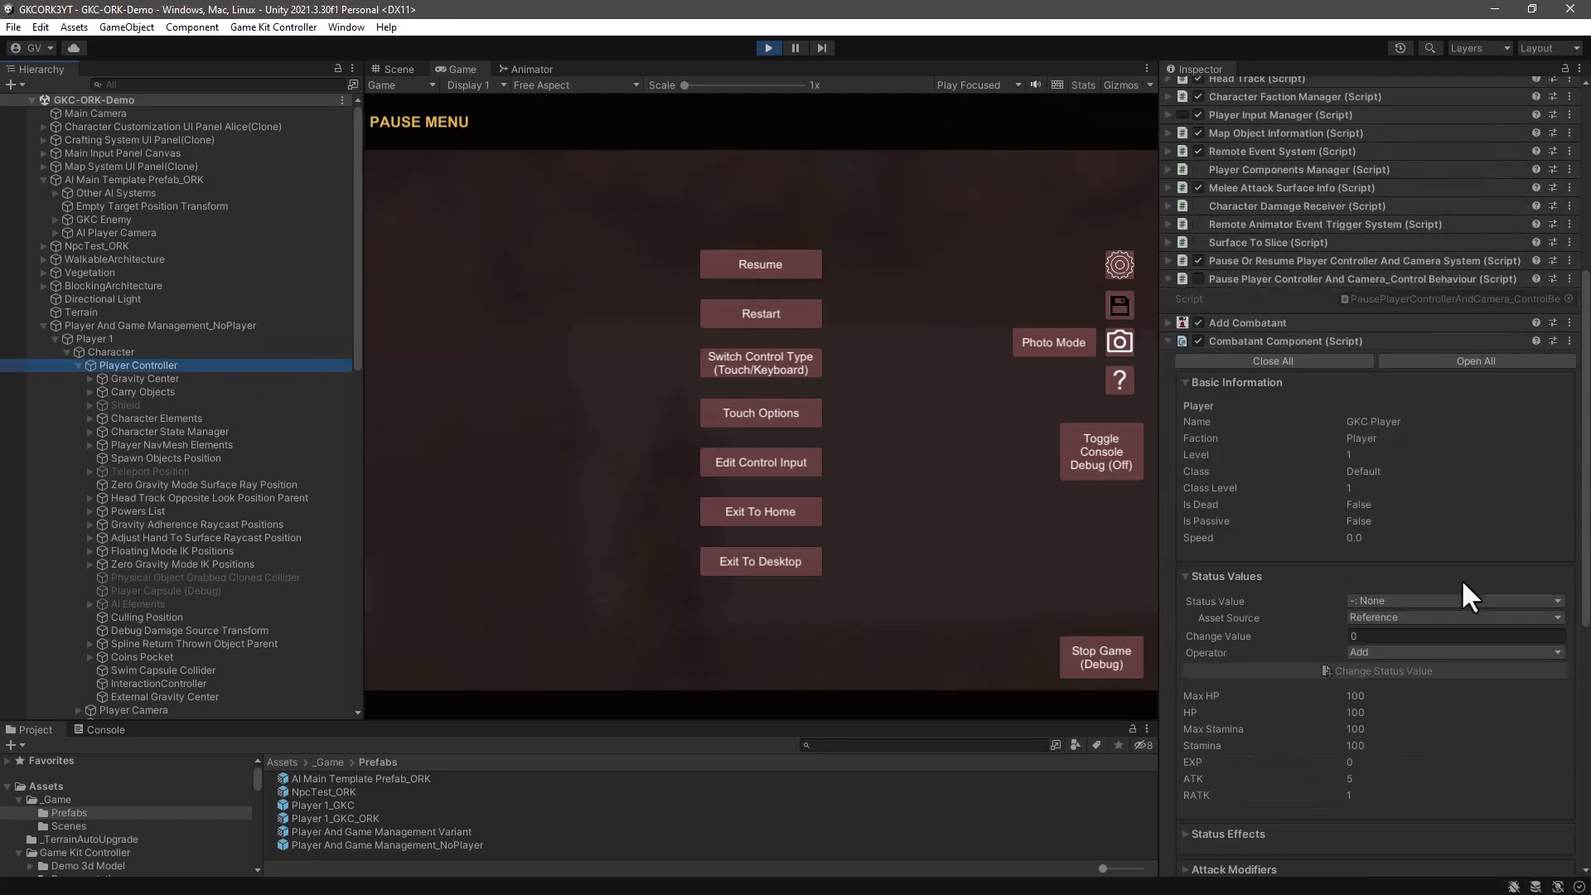
{"action": "left_click", "coordinate": [1385, 603]}
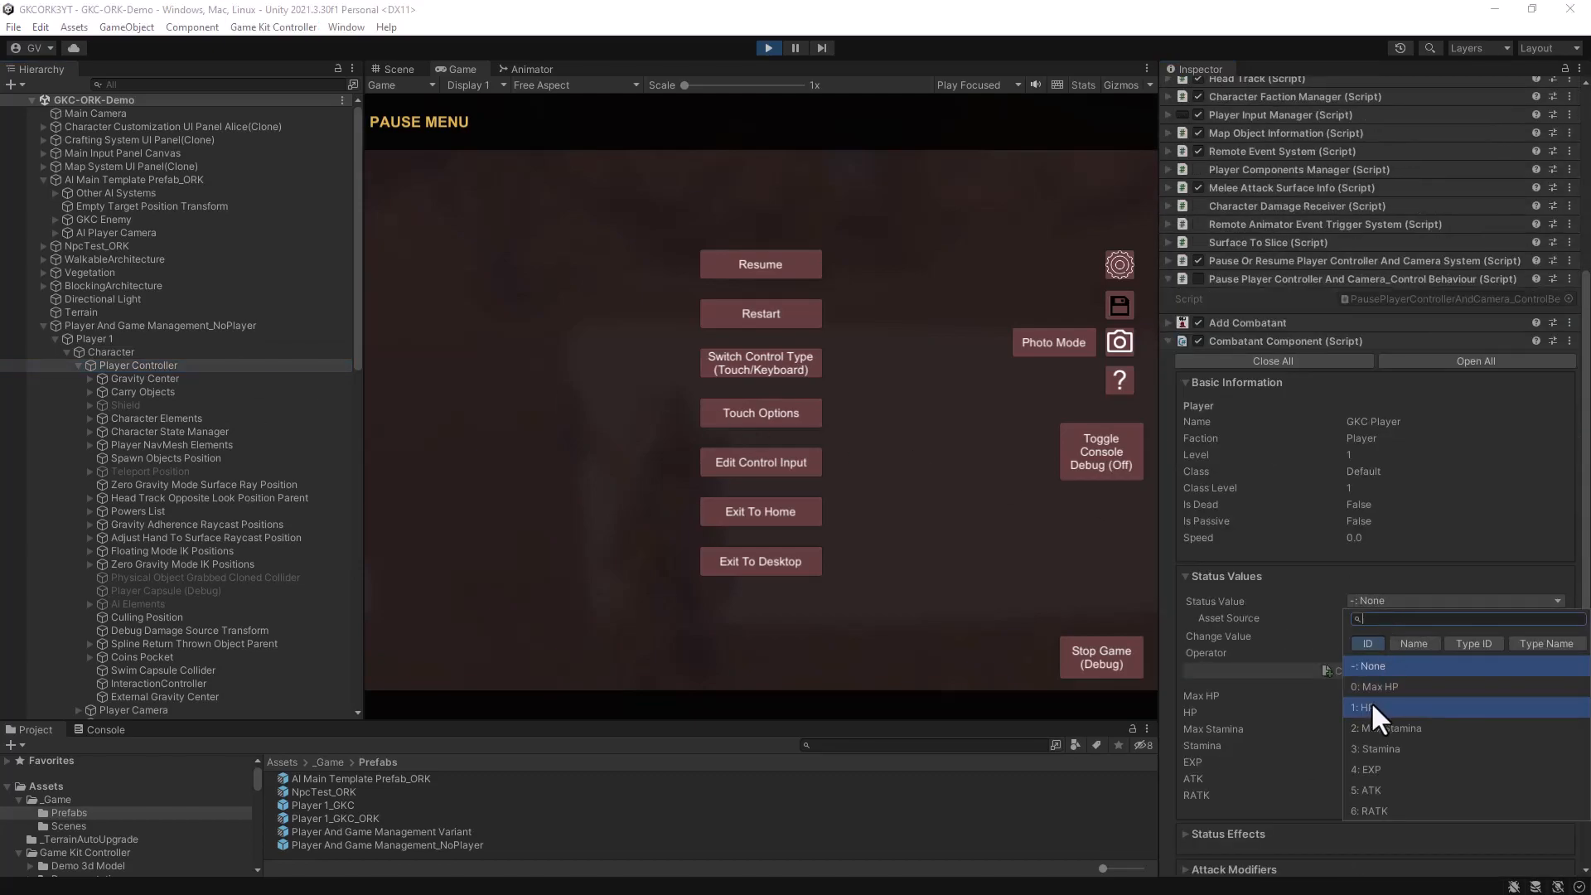
{"action": "left_click", "coordinate": [1371, 707]}
{"action": "left_click", "coordinate": [1365, 637]}
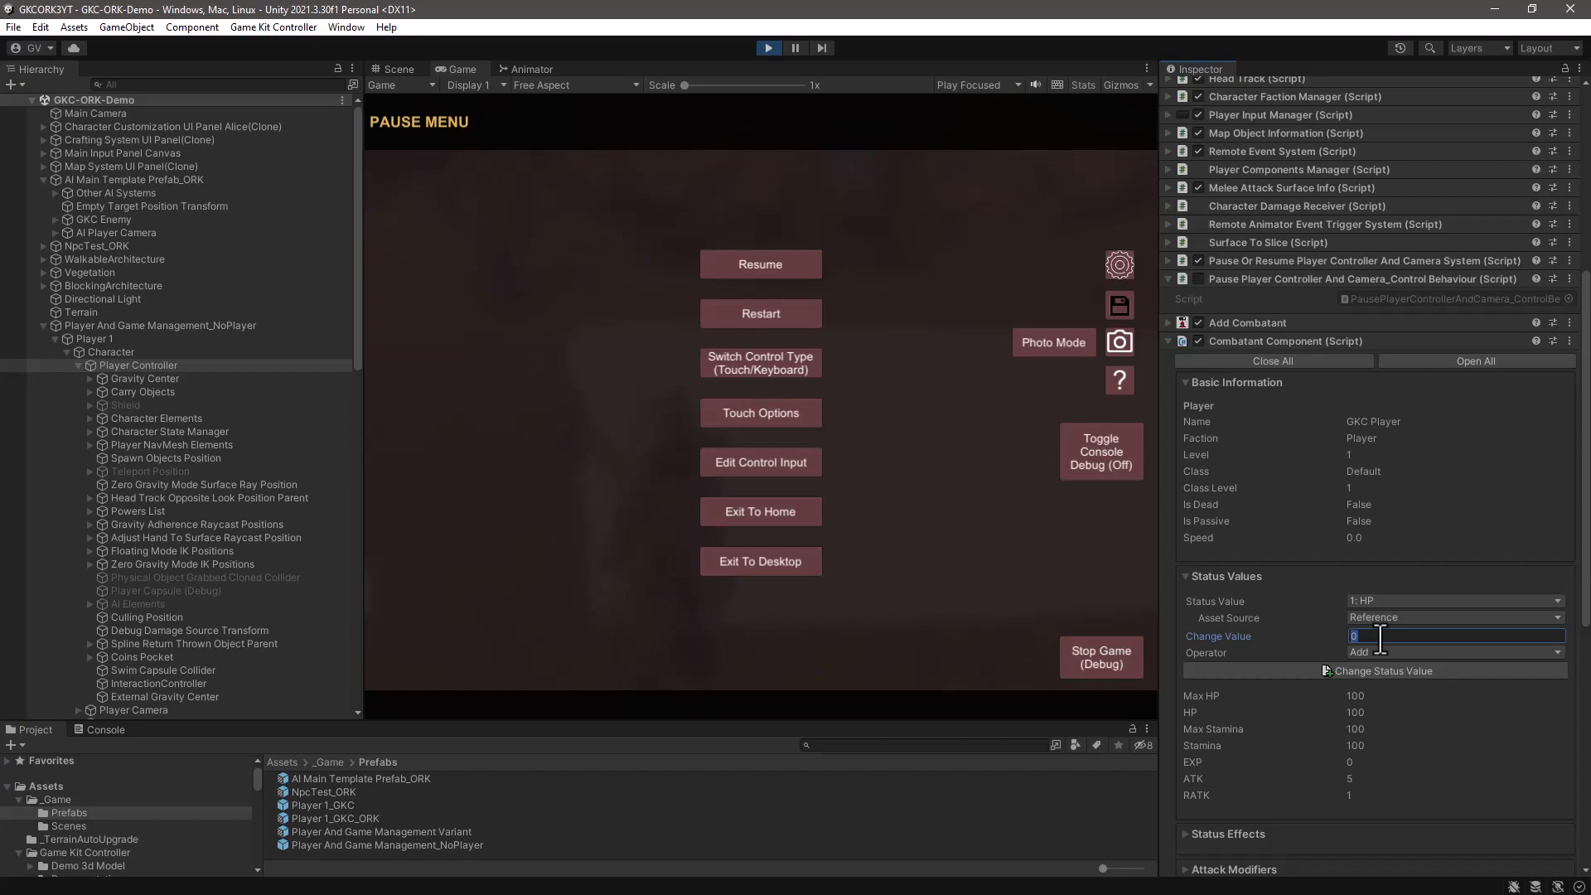
{"action": "type", "text": "333"}
{"action": "key", "text": "BackSpace"}
{"action": "left_click", "coordinate": [1401, 670]}
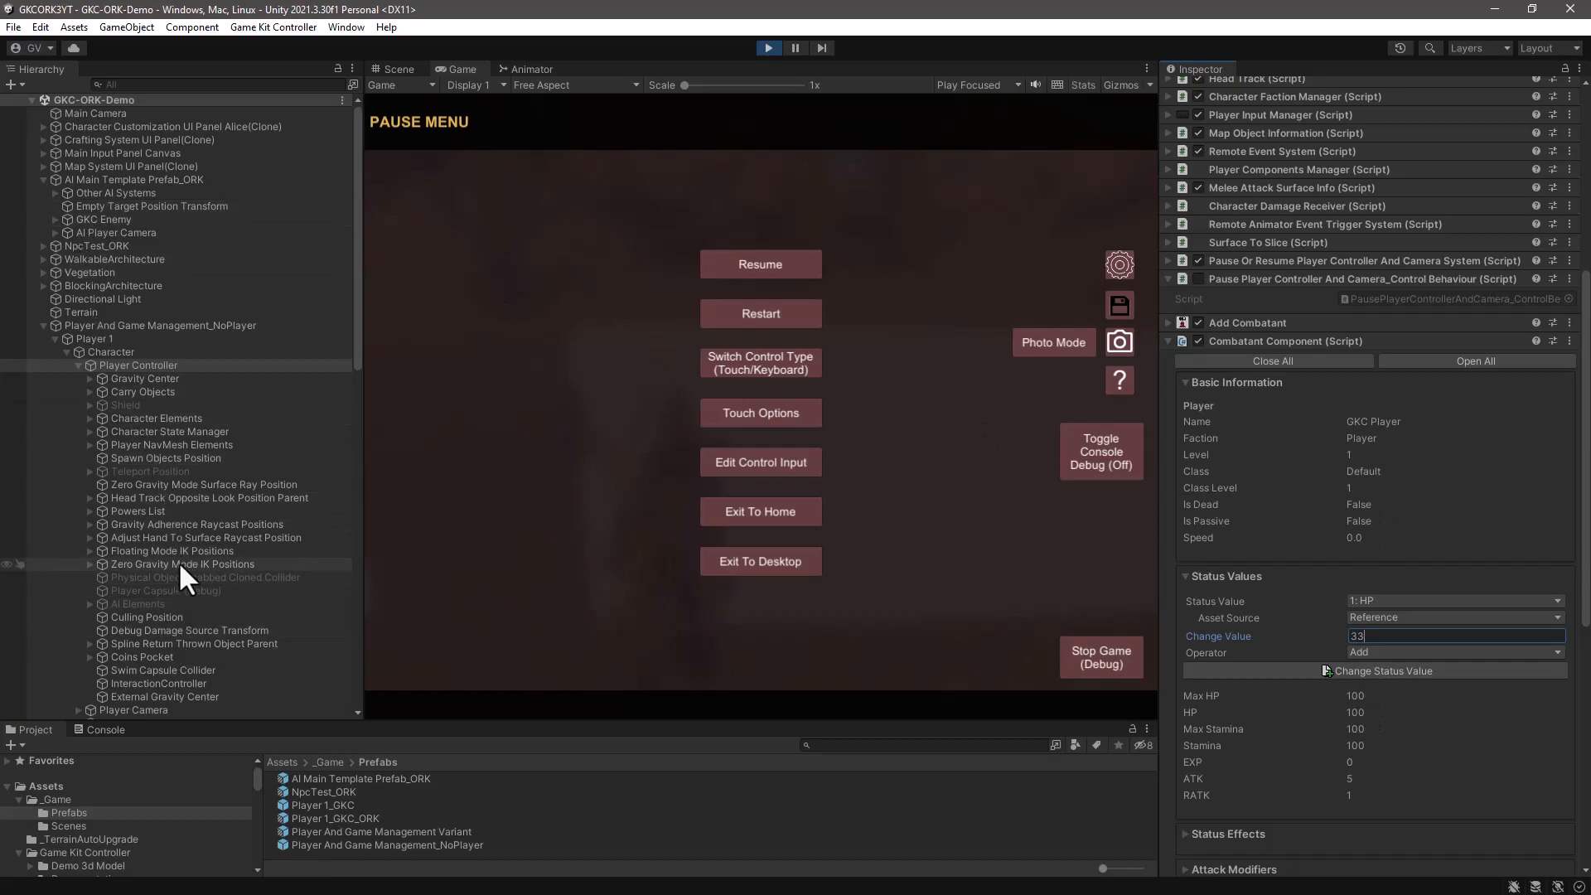
- Recheck the player's Current Health value in Experience-Level-Stat Systems after the attempted HP change
{"action": "scroll", "coordinate": [177, 560], "scroll_direction": "down", "scroll_amount": 3}
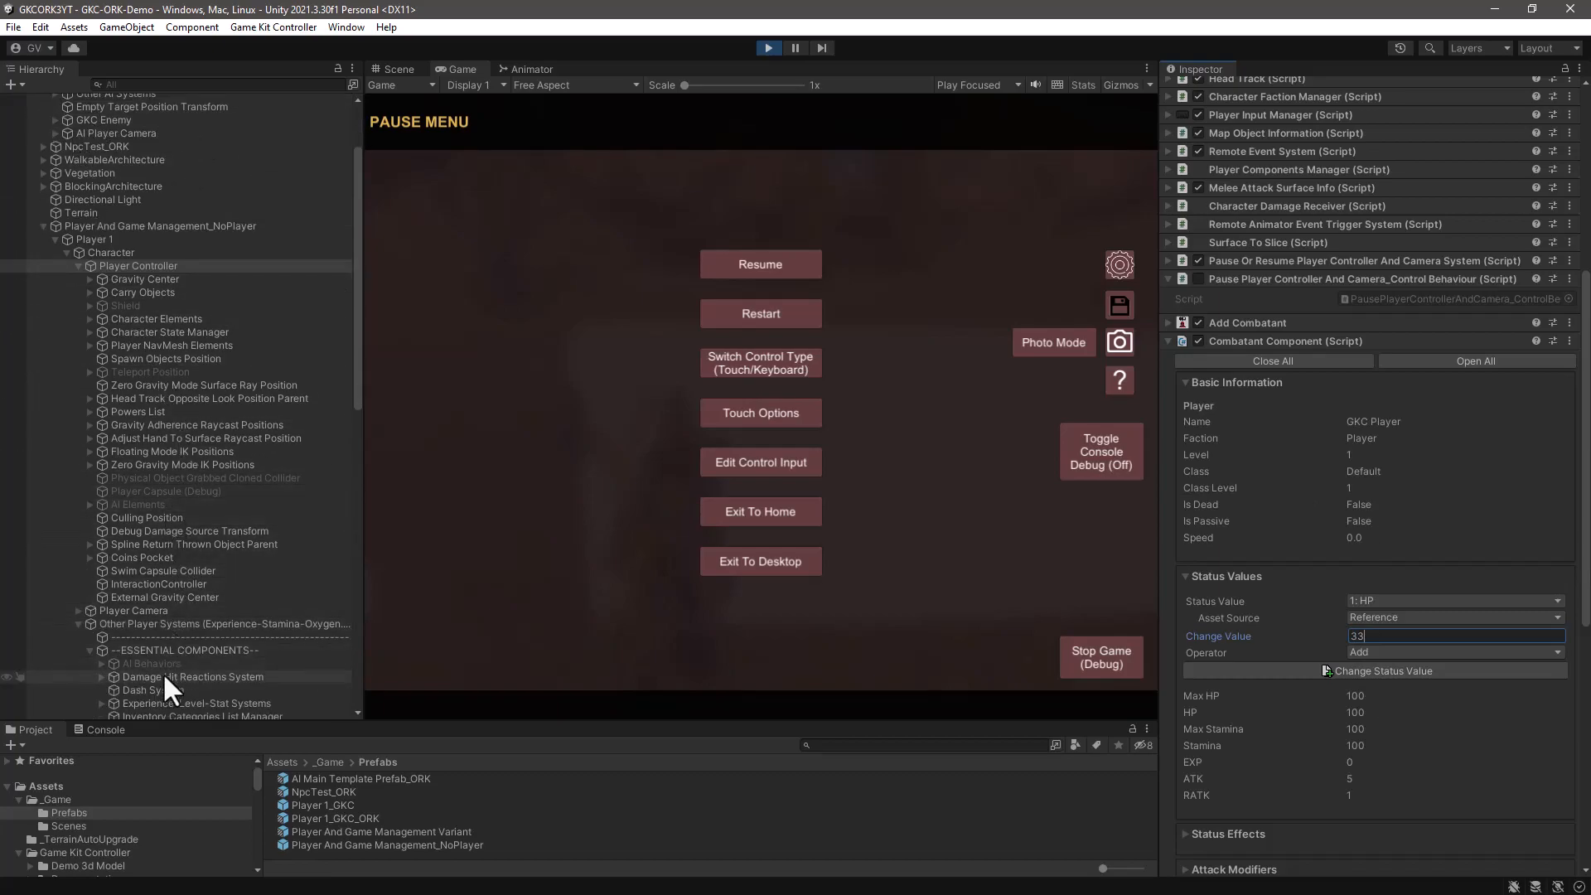
{"action": "scroll", "coordinate": [186, 649], "scroll_direction": "down", "scroll_amount": 3}
{"action": "scroll", "coordinate": [186, 650], "scroll_direction": "down", "scroll_amount": 2}
{"action": "left_click", "coordinate": [162, 553]}
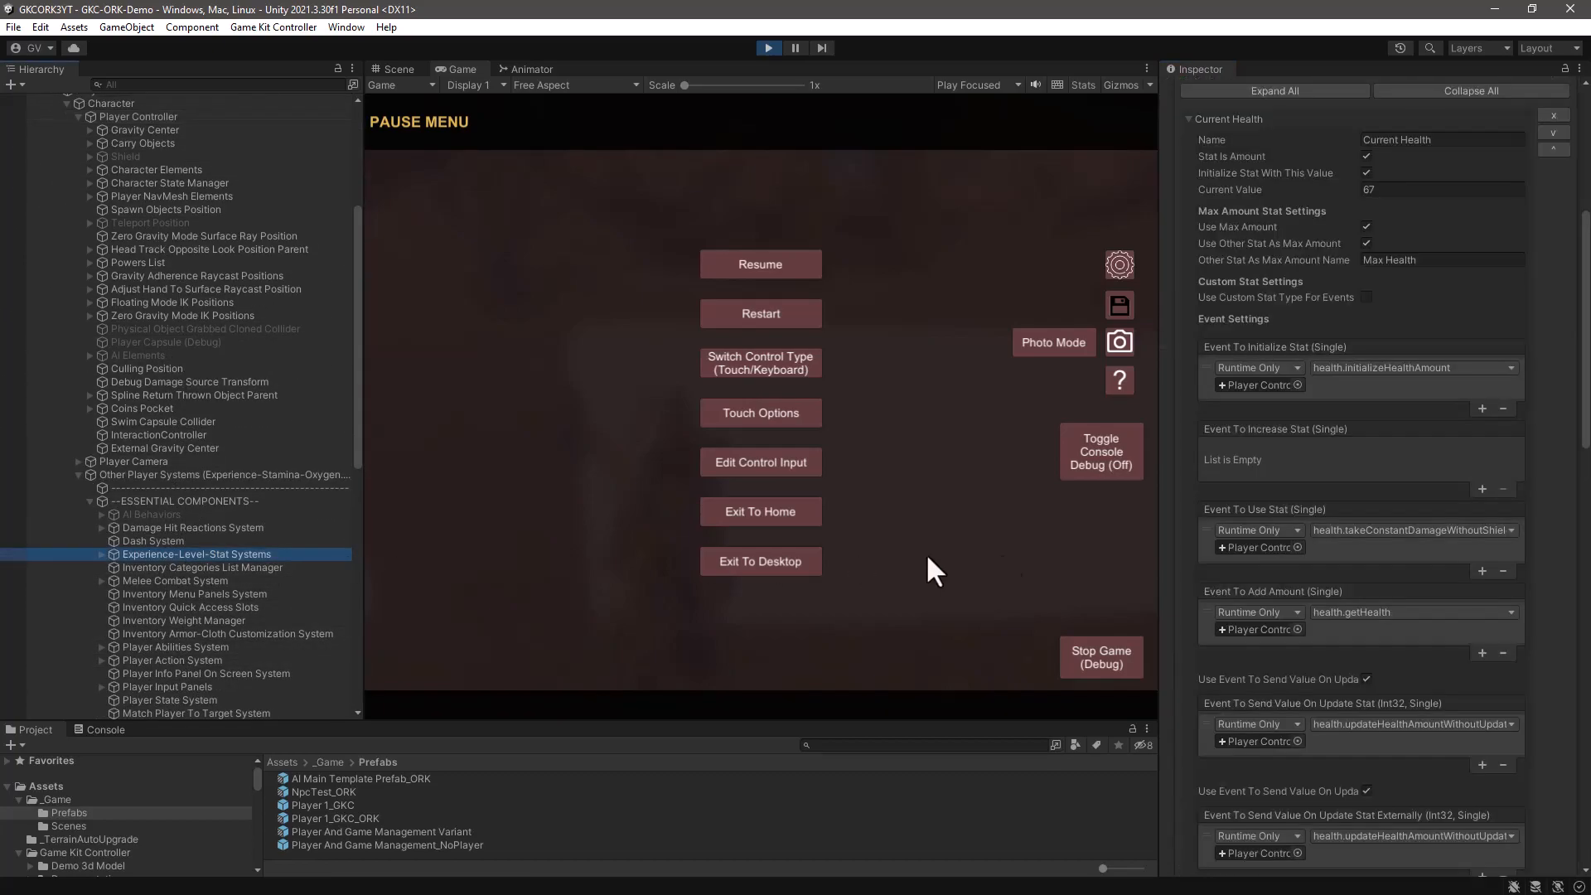
{"action": "scroll", "coordinate": [1334, 469], "scroll_direction": "up", "scroll_amount": 3}
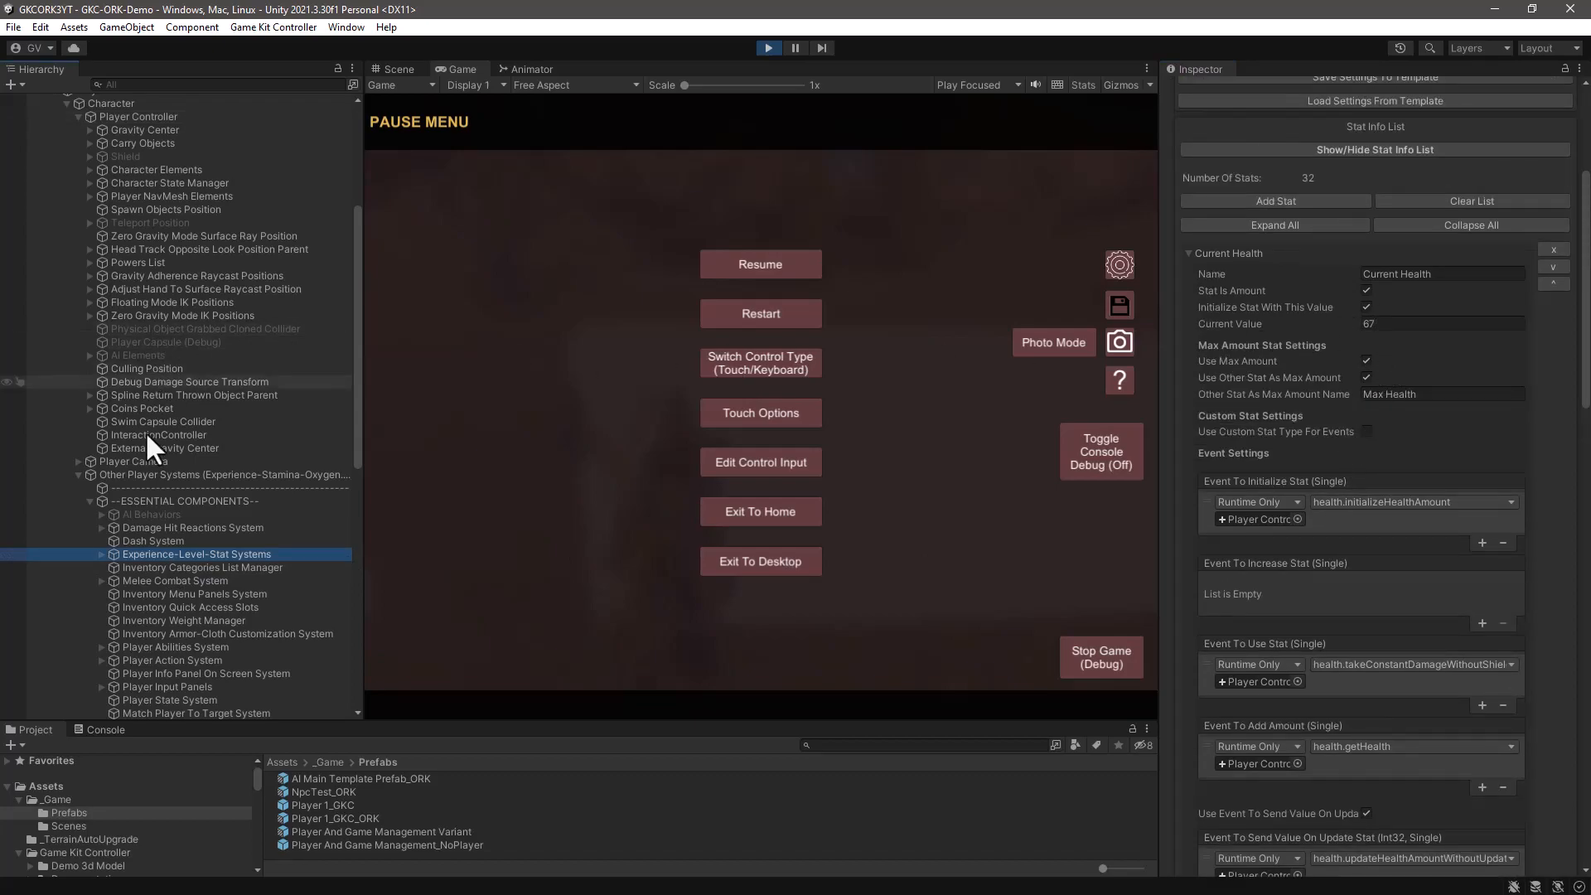
- Set the GKC Player's Max HP status value to 200 with the Set operator in the Player Controller's Combatant Component
{"action": "scroll", "coordinate": [147, 282], "scroll_direction": "up", "scroll_amount": 4}
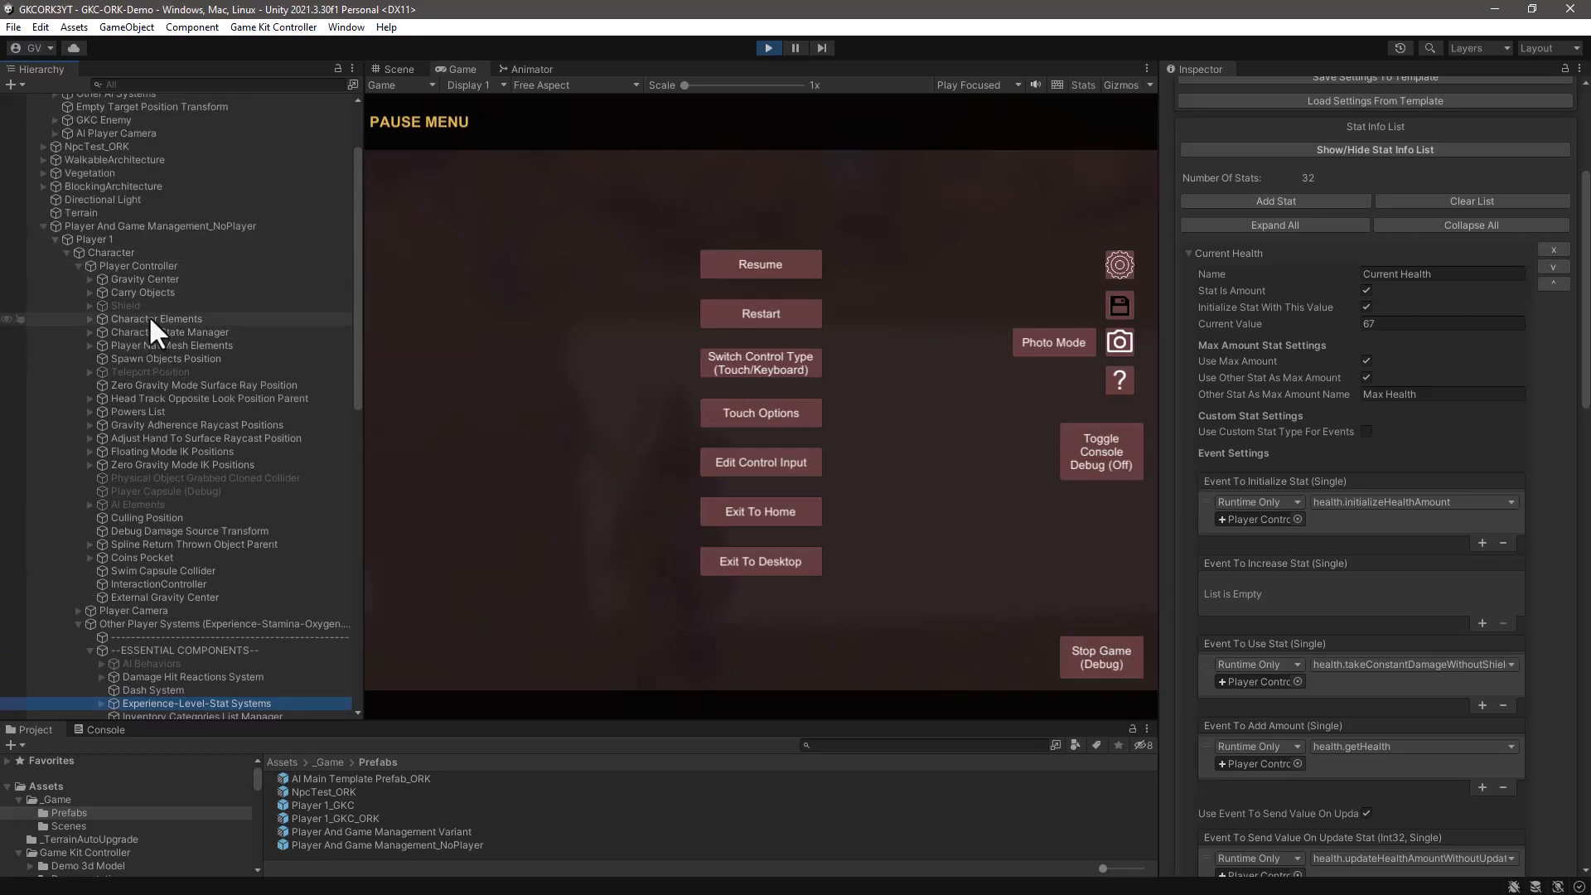
{"action": "left_click", "coordinate": [151, 263]}
{"action": "scroll", "coordinate": [1349, 538], "scroll_direction": "down", "scroll_amount": 3}
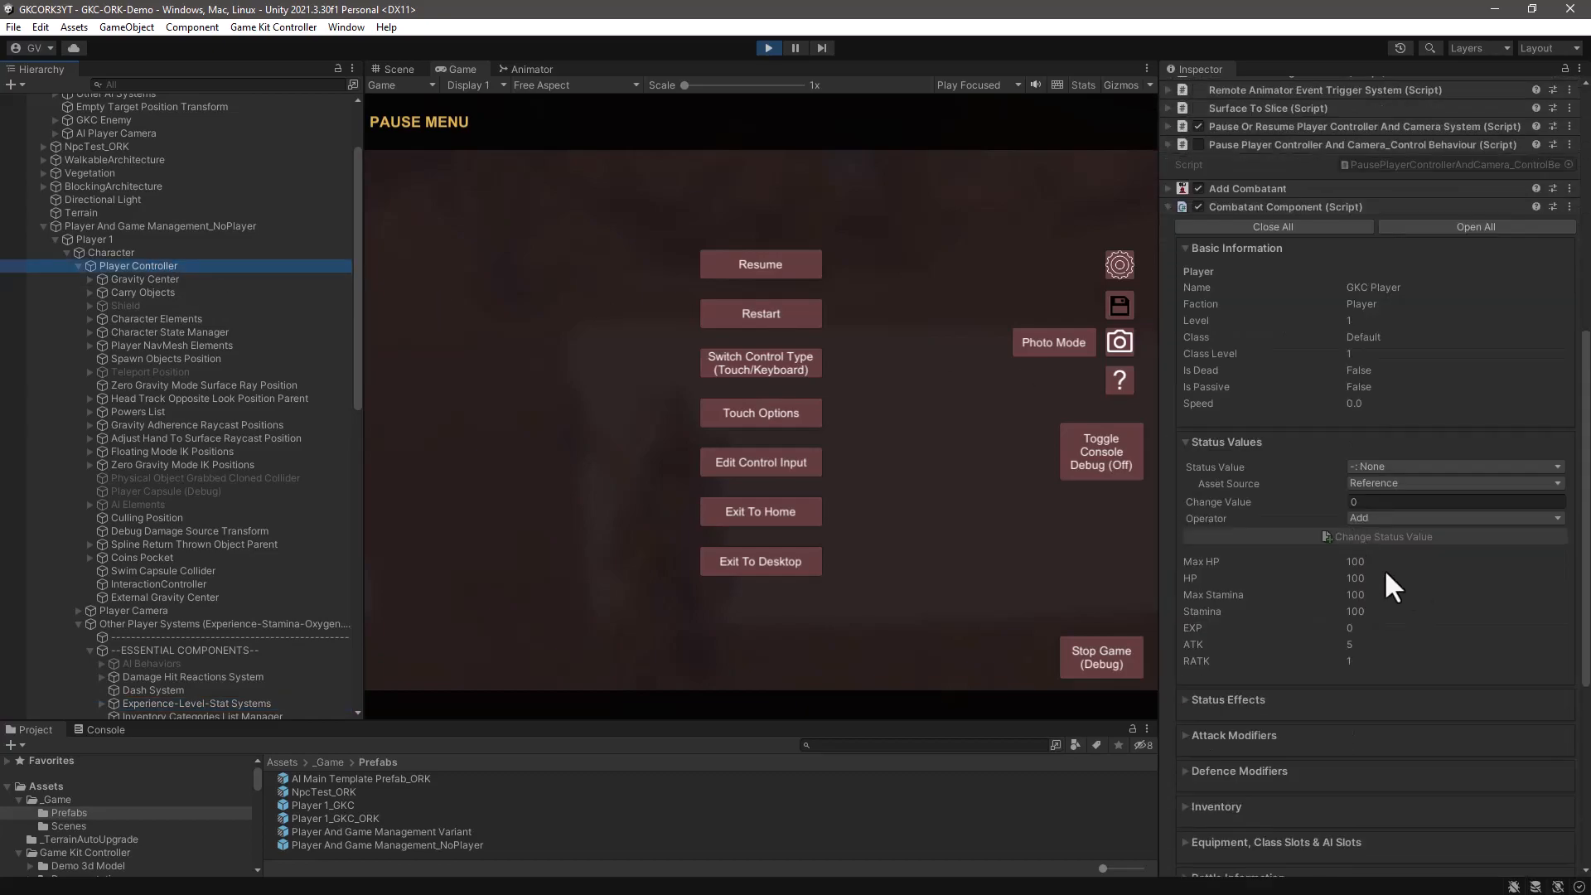
{"action": "left_click", "coordinate": [1420, 467]}
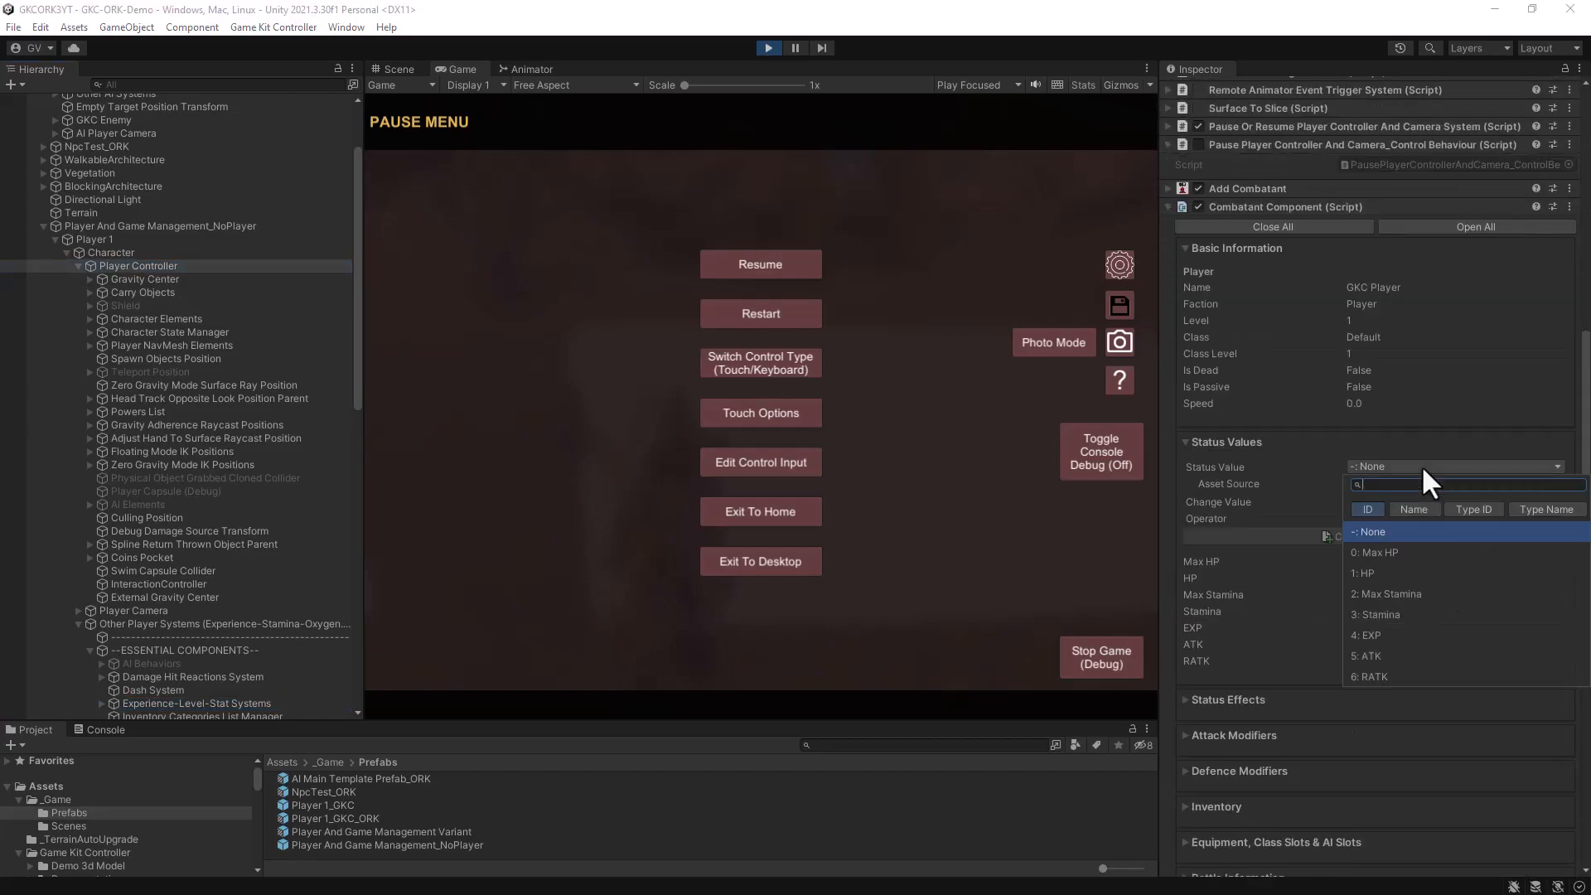
{"action": "left_click", "coordinate": [1385, 547]}
{"action": "left_click", "coordinate": [1387, 501]}
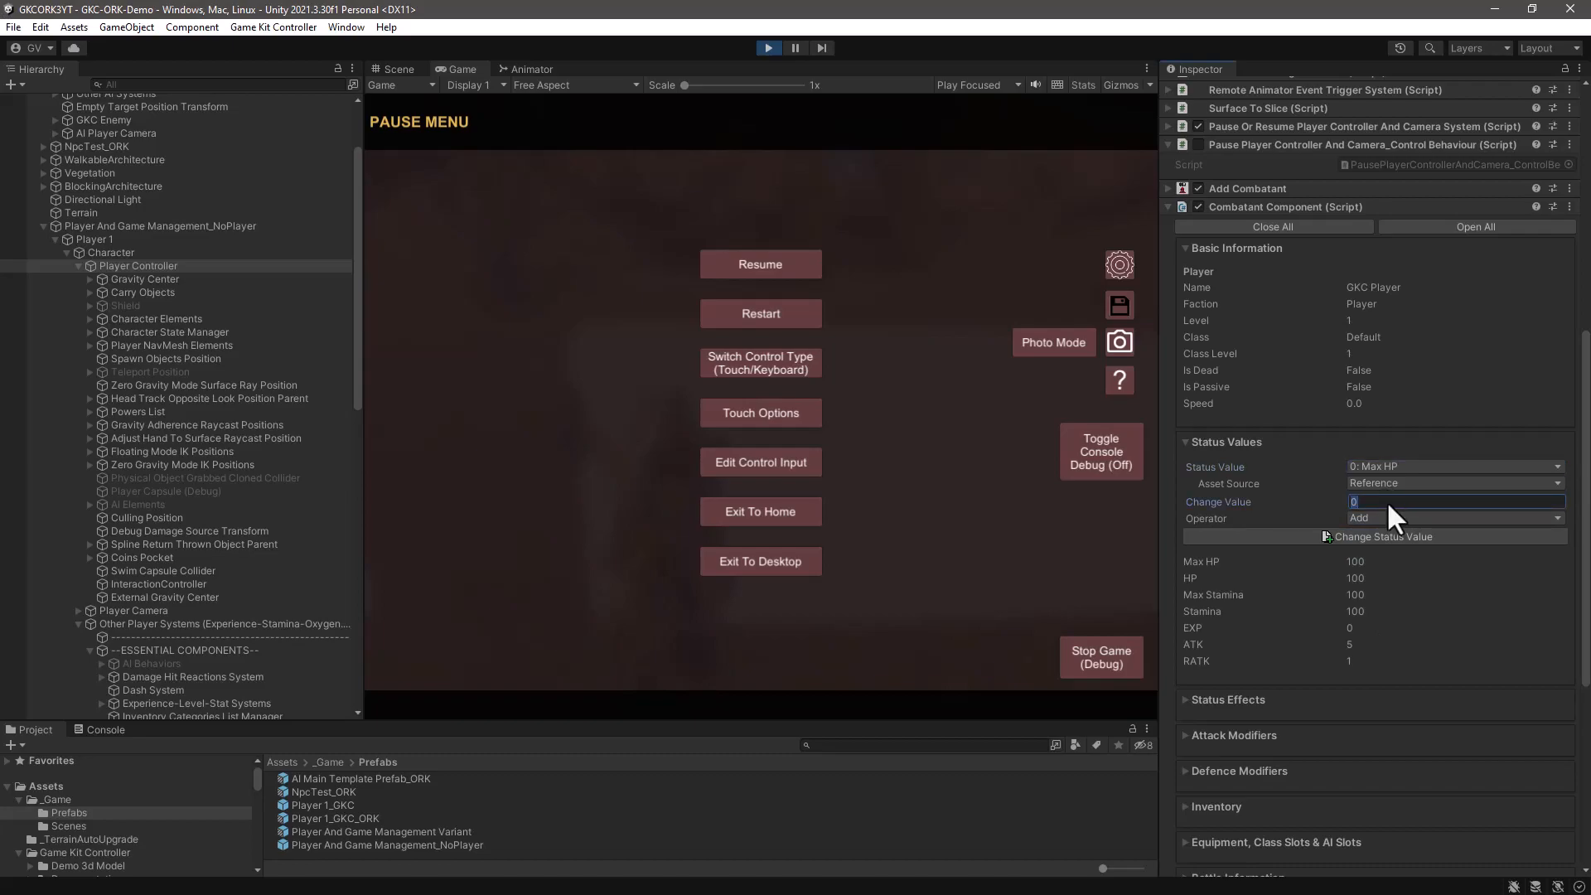
{"action": "type", "text": "200"}
{"action": "left_click", "coordinate": [1374, 518]}
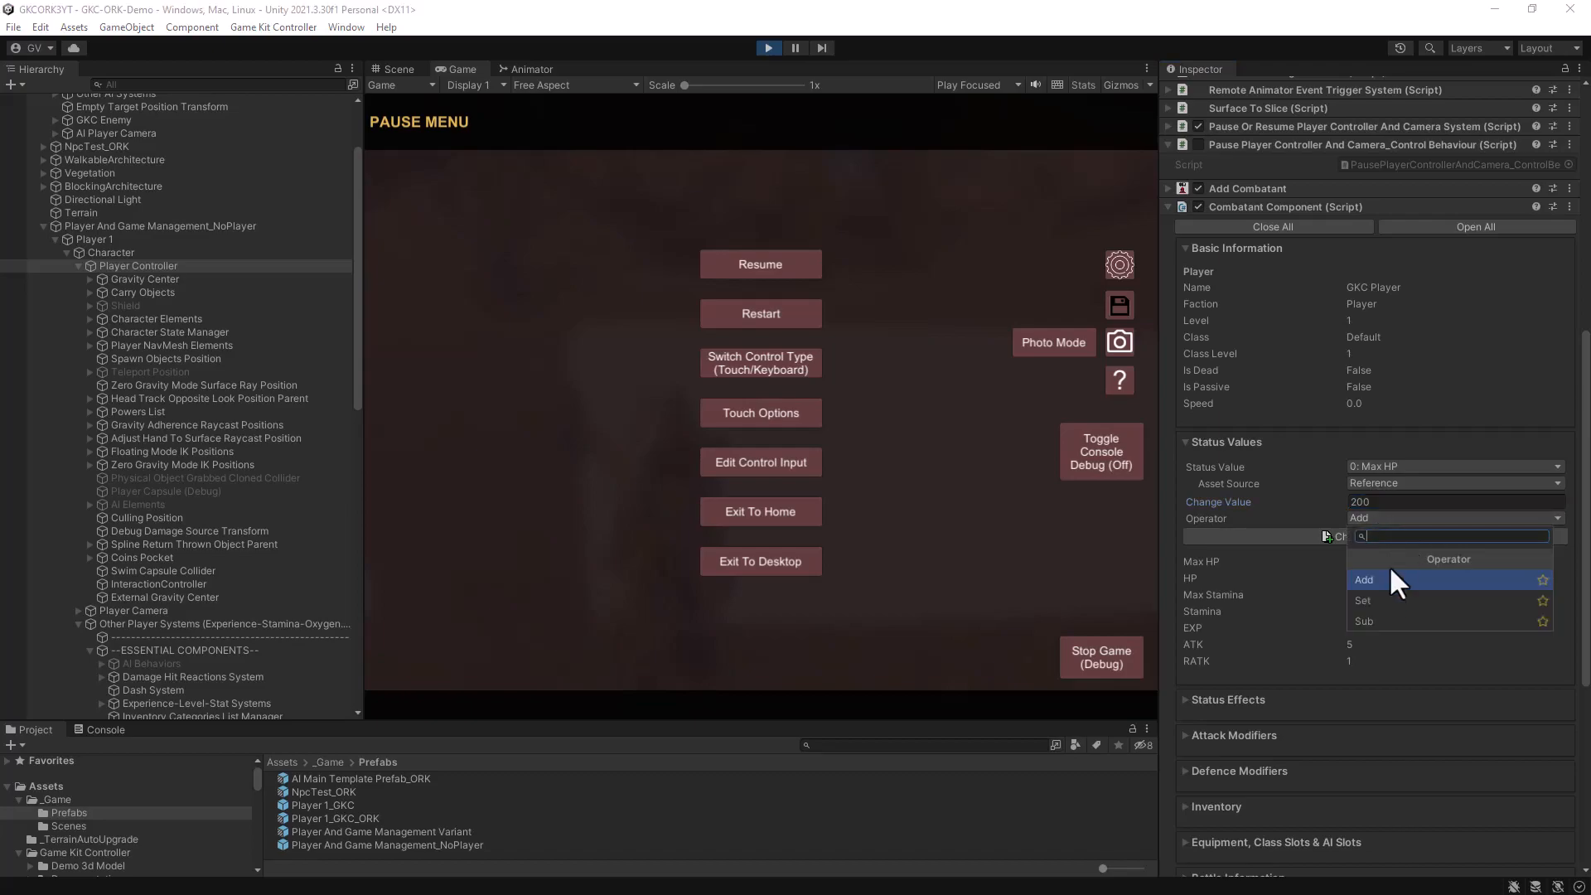
{"action": "left_click", "coordinate": [1362, 600]}
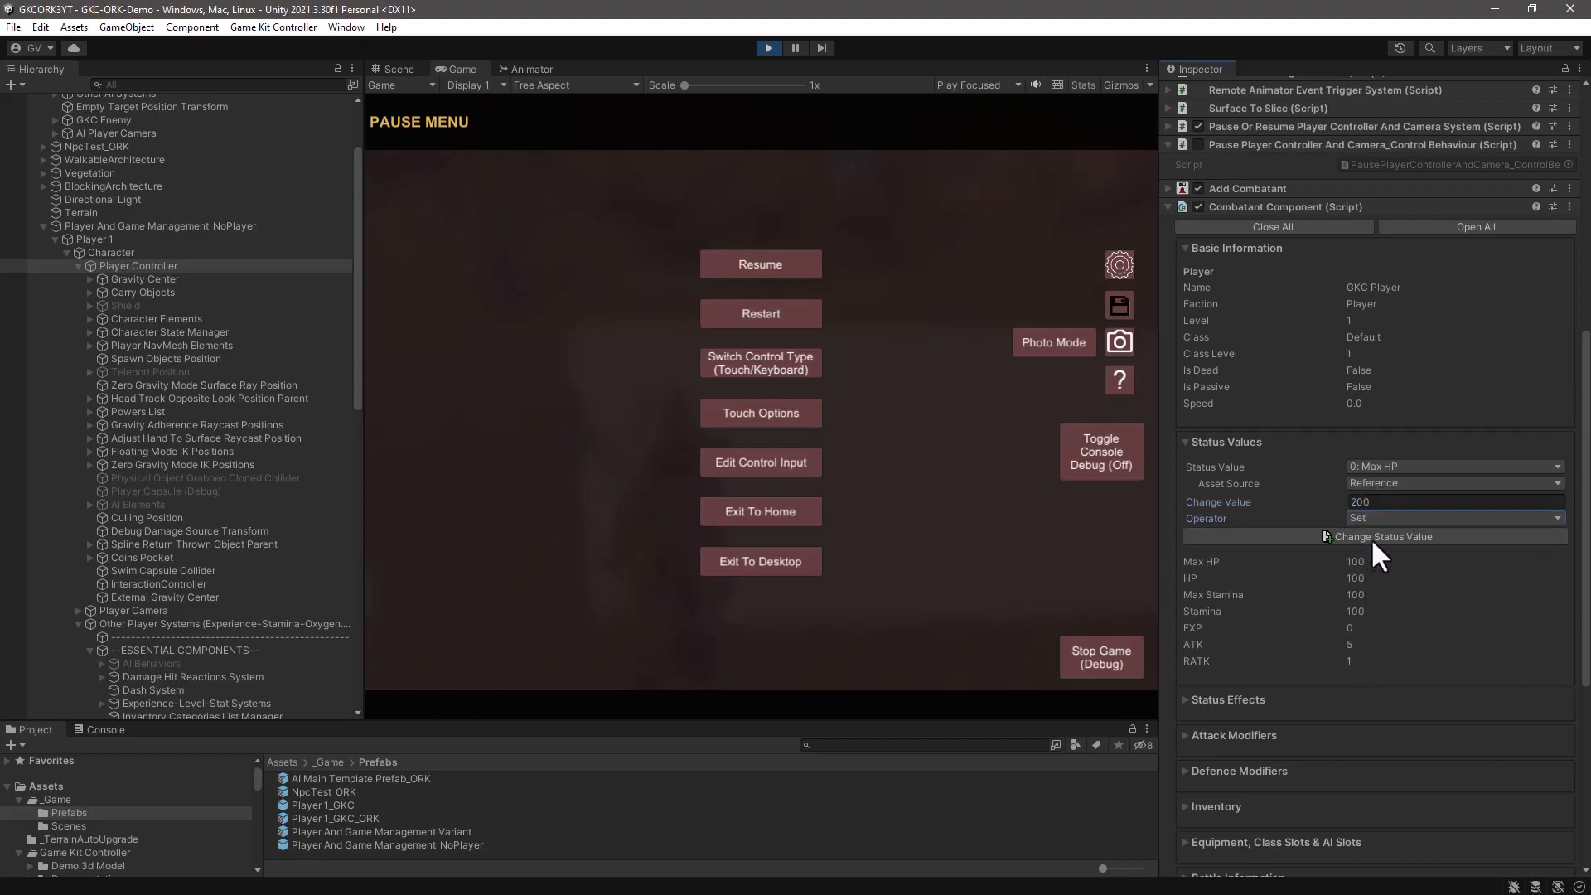
{"action": "left_click", "coordinate": [1373, 536]}
- Add 33 to the GKC Player's HP status value with the Add operator
{"action": "left_click", "coordinate": [1386, 466]}
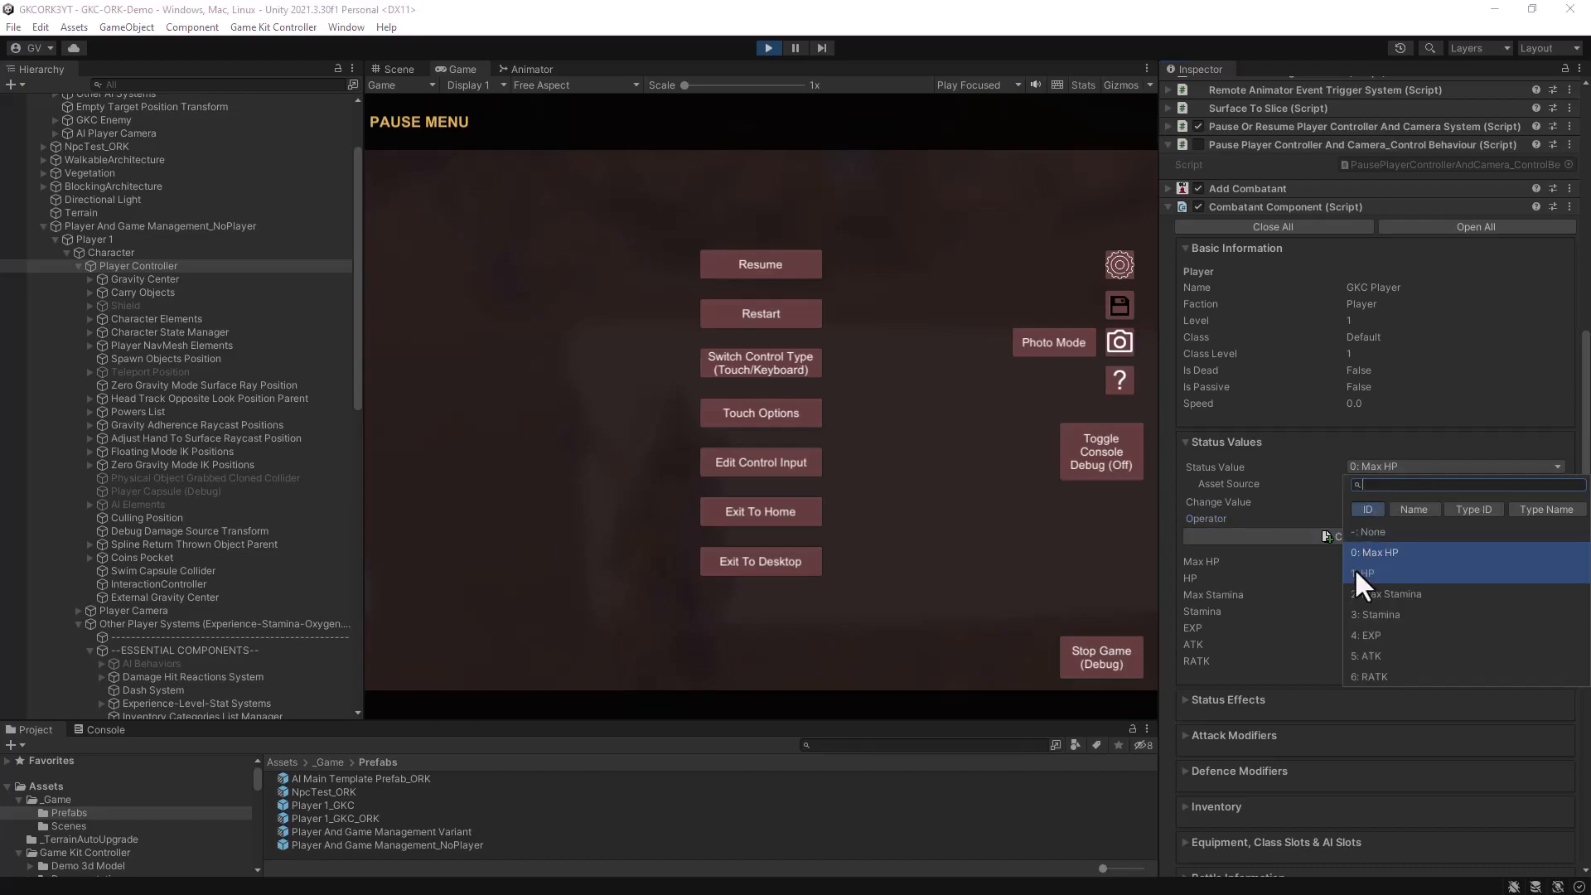
{"action": "left_click", "coordinate": [1354, 572]}
{"action": "left_click", "coordinate": [1371, 502]}
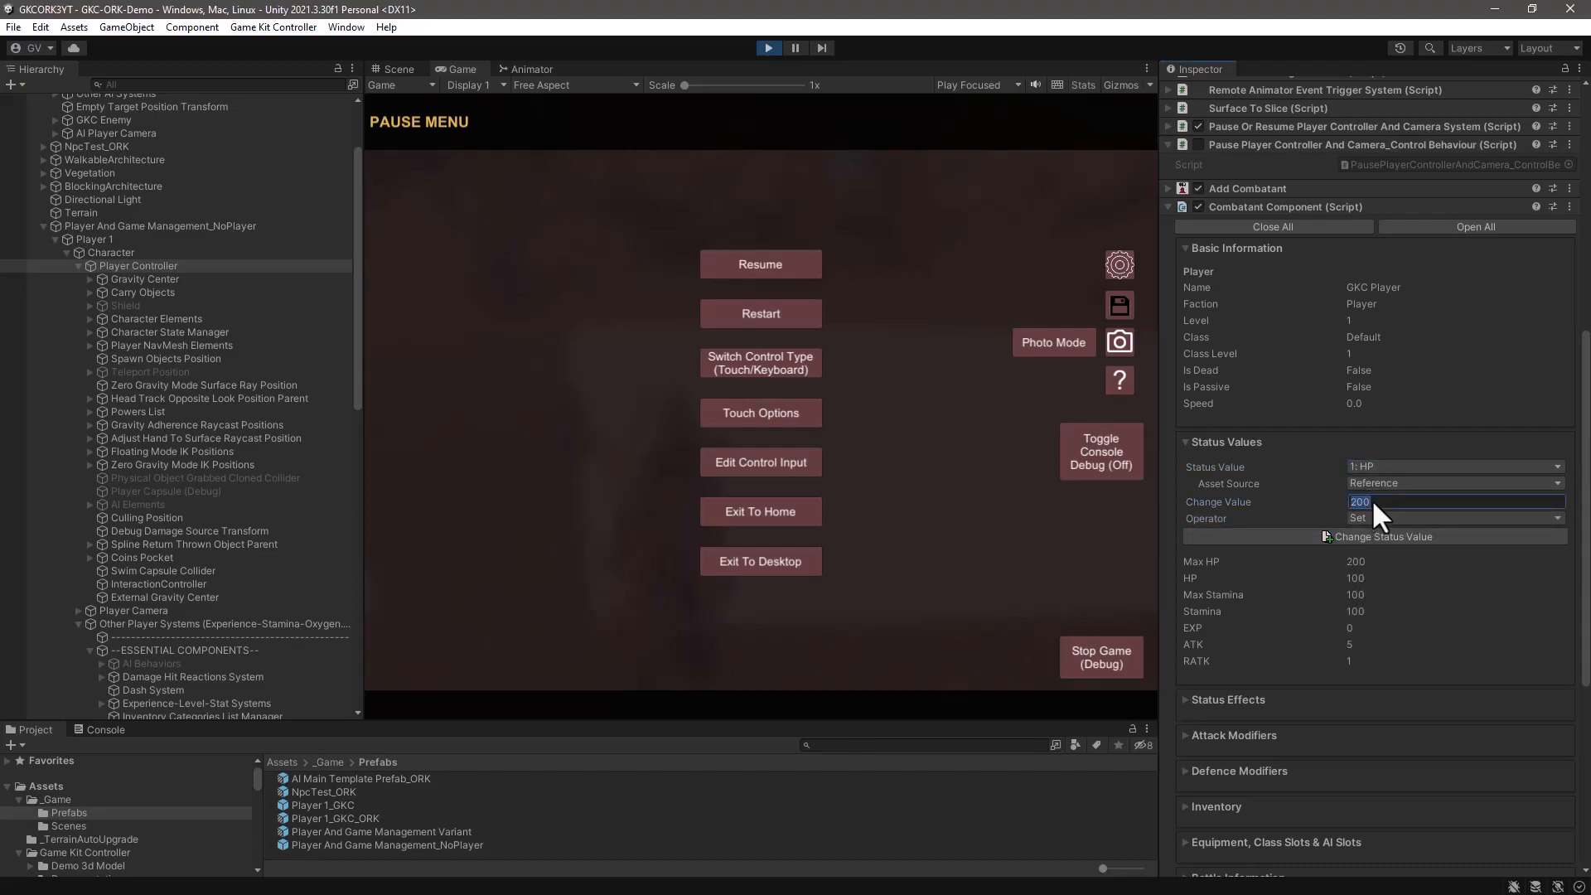
{"action": "type", "text": "33"}
{"action": "left_click", "coordinate": [1384, 518]}
{"action": "left_click", "coordinate": [1363, 579]}
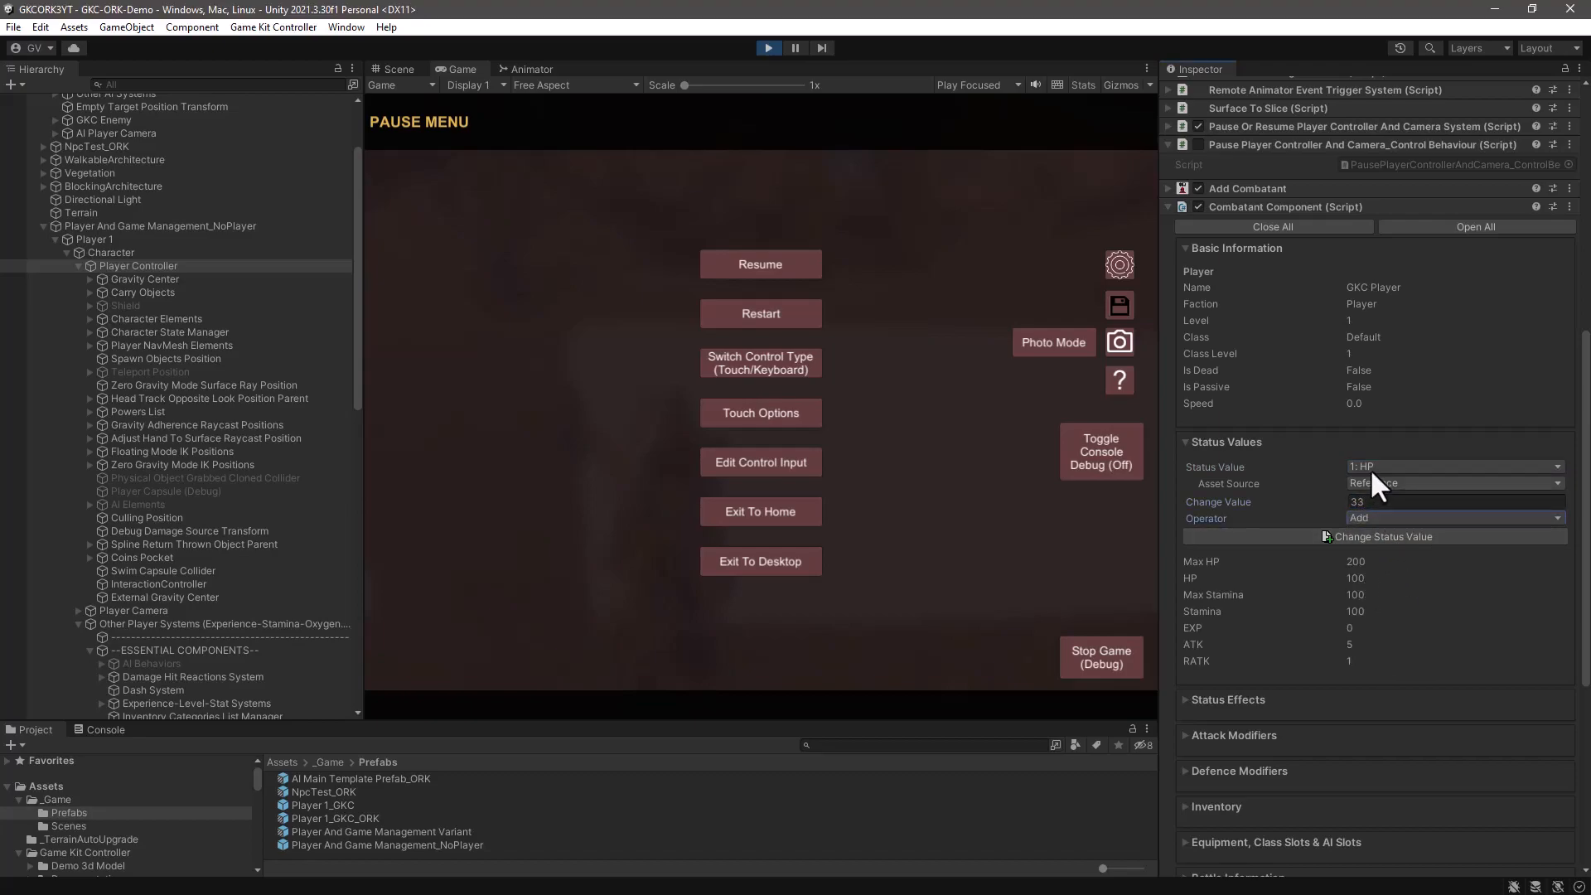
{"action": "left_click", "coordinate": [1360, 535]}
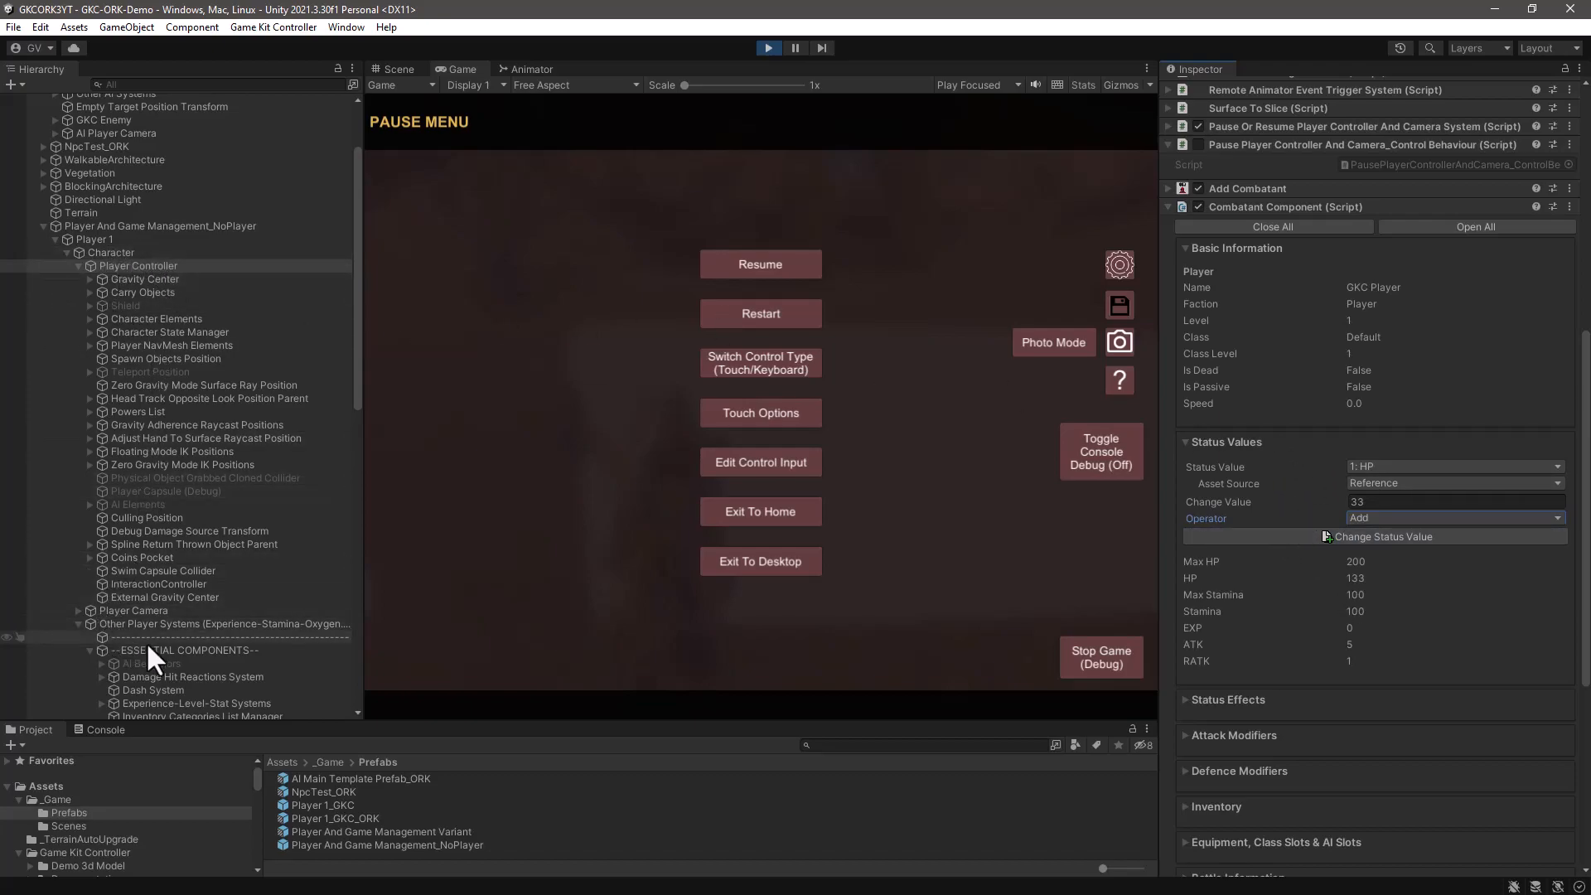
- Compare the player's Current Health stat in Experience-Level-Stat Systems with the raised HP
{"action": "scroll", "coordinate": [156, 688], "scroll_direction": "down", "scroll_amount": 3}
{"action": "left_click", "coordinate": [164, 605]}
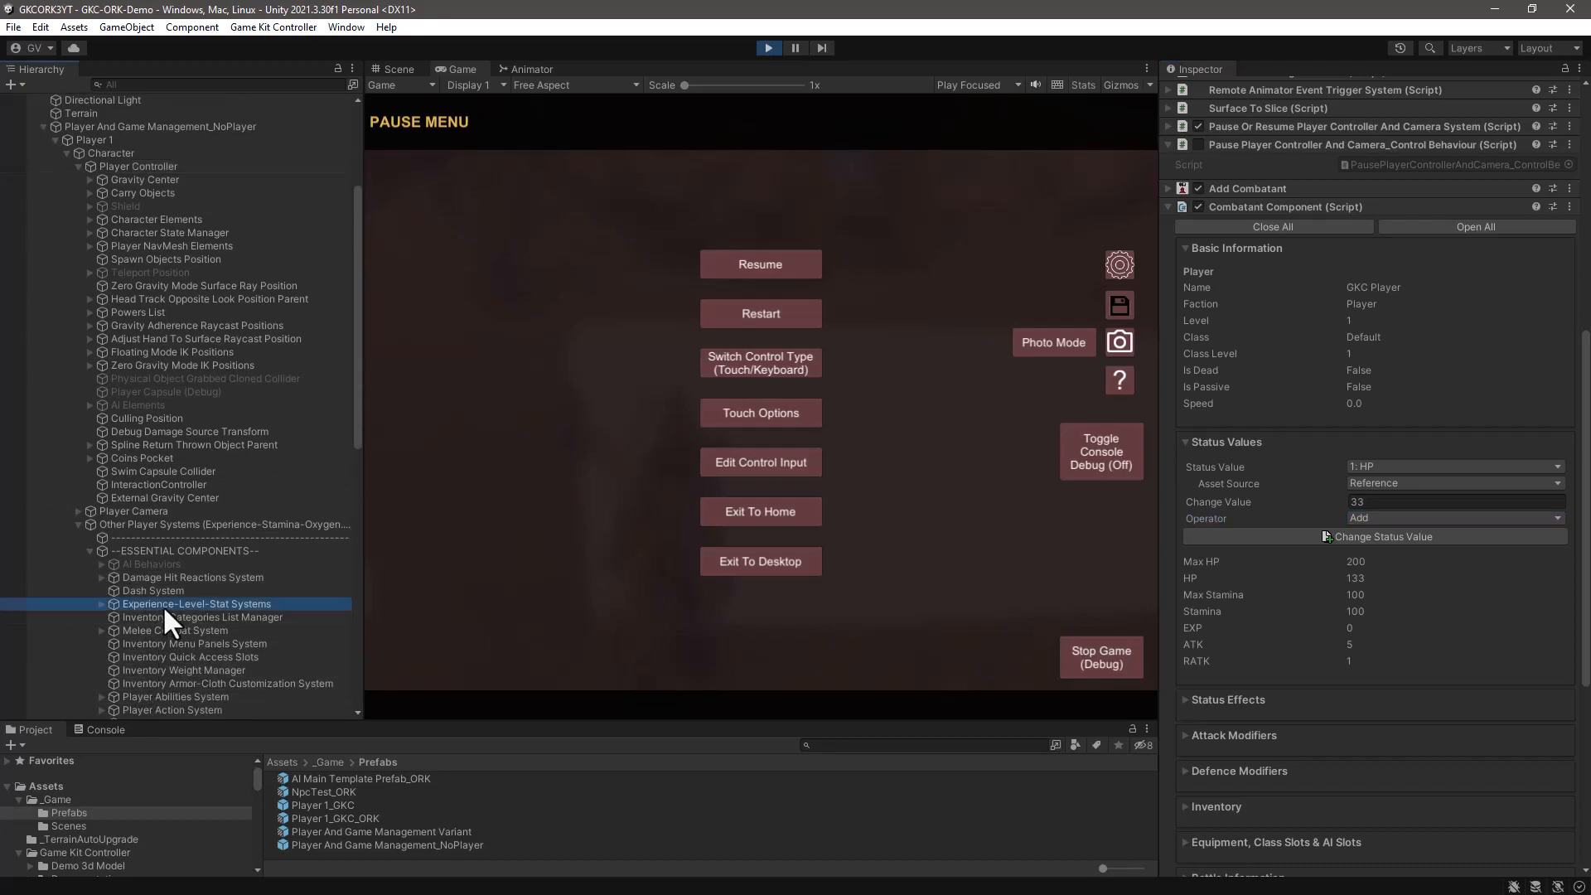
{"action": "scroll", "coordinate": [1367, 441], "scroll_direction": "up", "scroll_amount": 5}
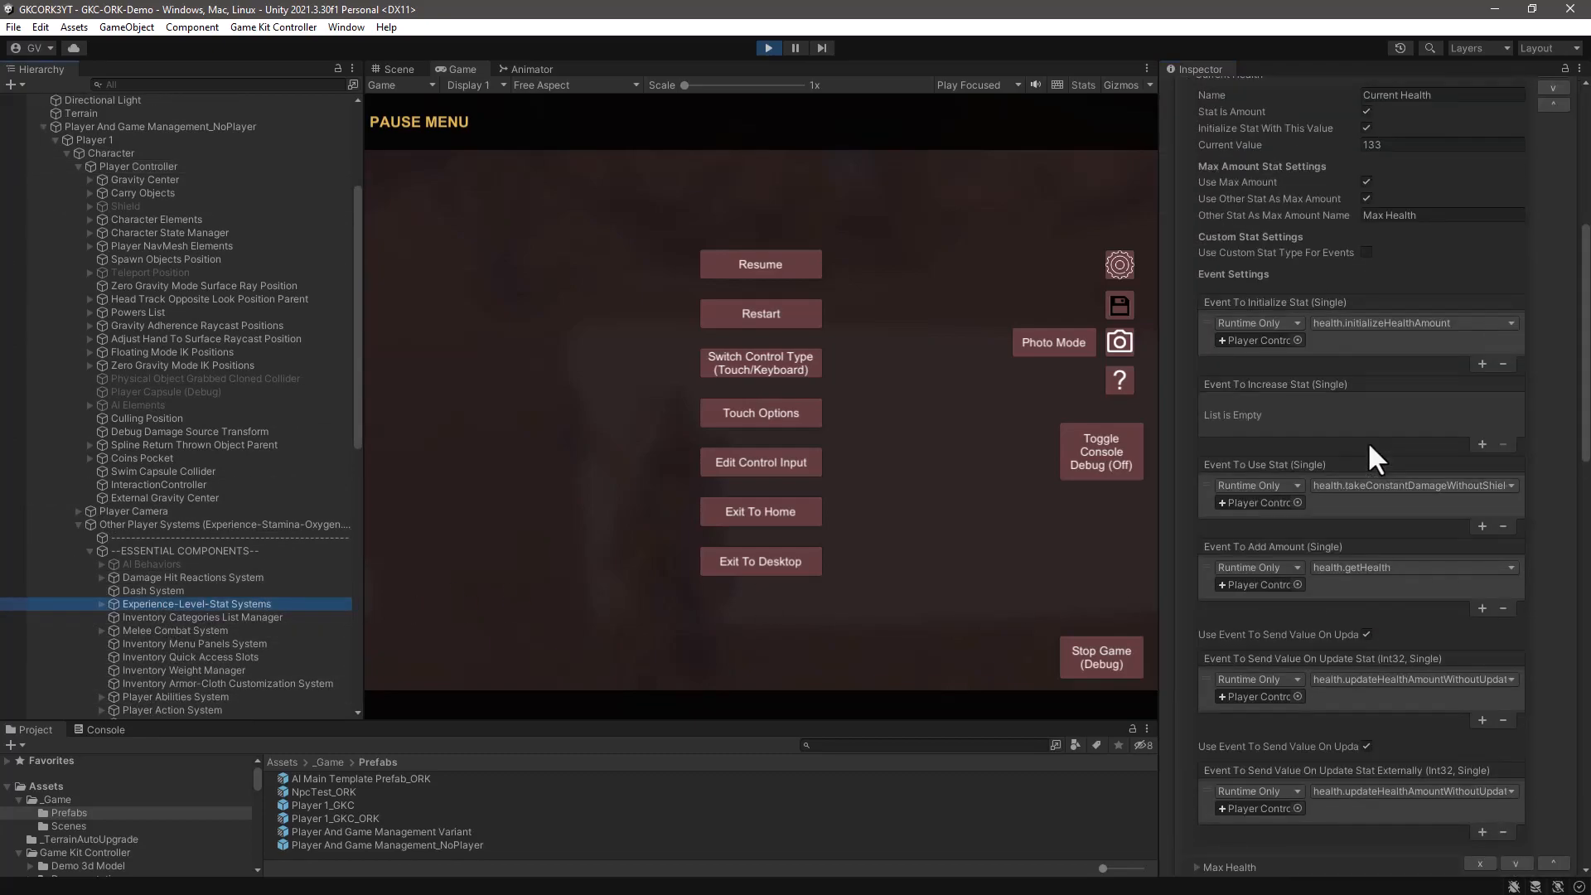
{"action": "left_click", "coordinate": [1426, 280]}
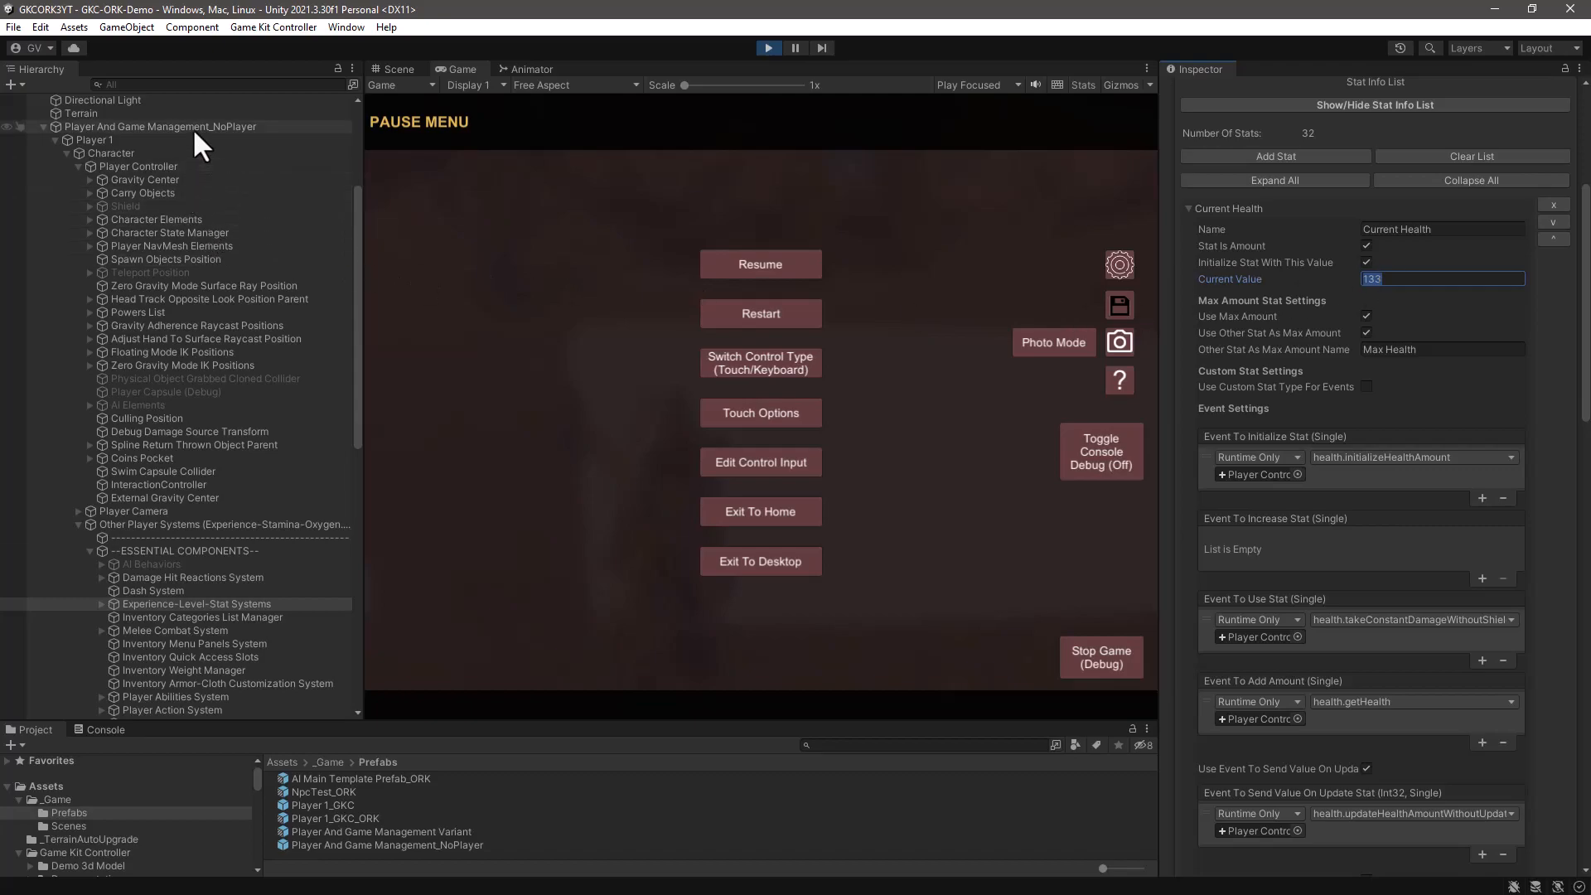
- Resume the game so the enemy hits the player, pause the editor, and exit play mode
{"action": "left_click", "coordinate": [628, 222]}
{"action": "key", "text": "Escape"}
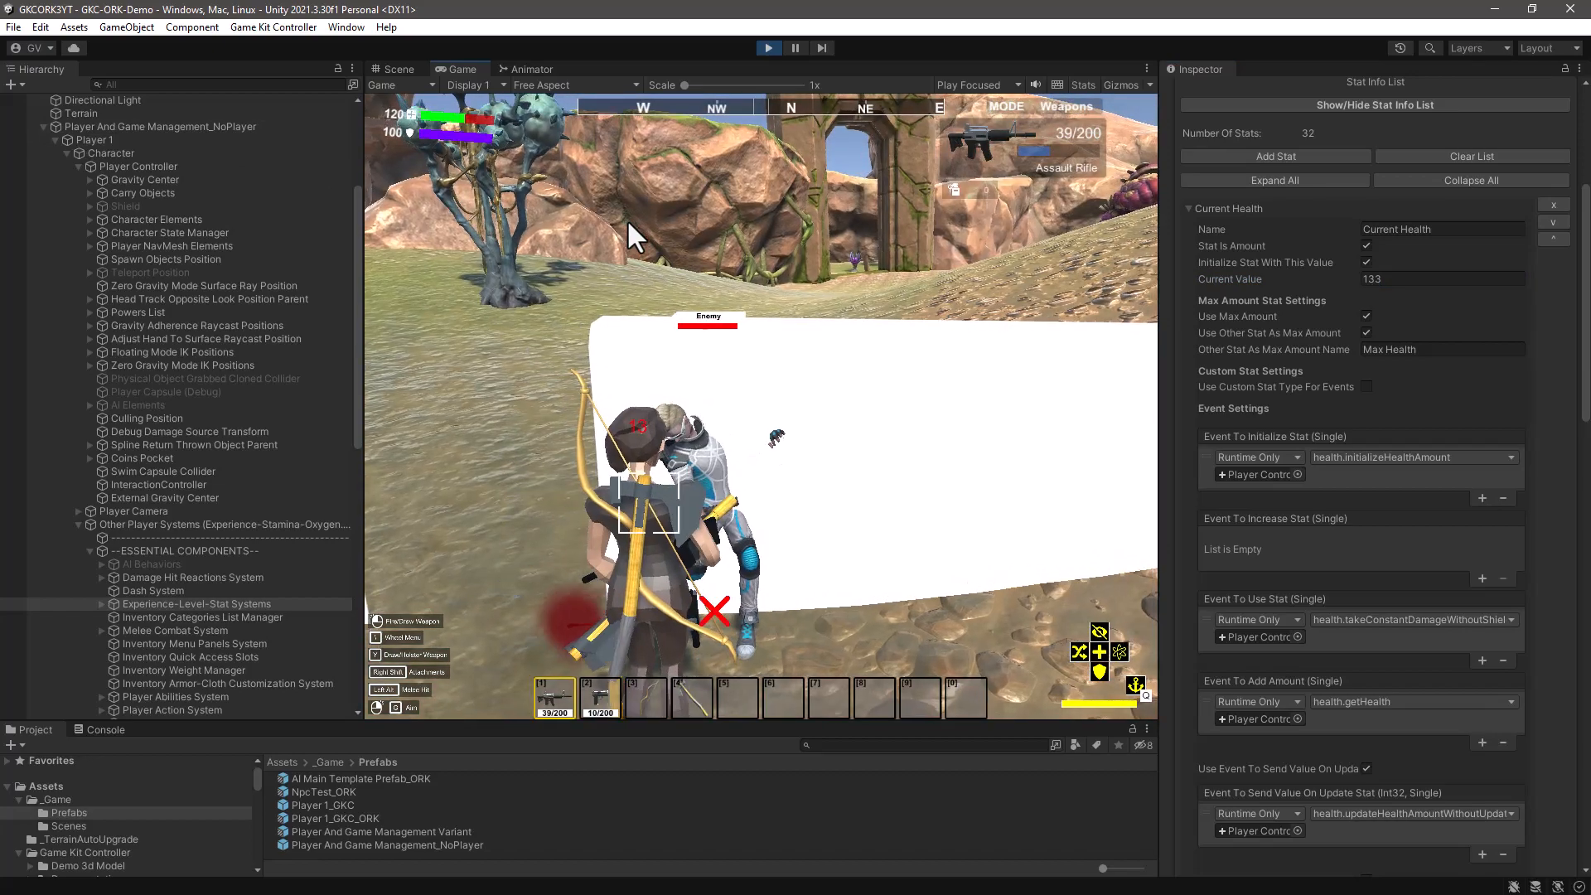
{"action": "key", "text": "ctrl+shift+p"}
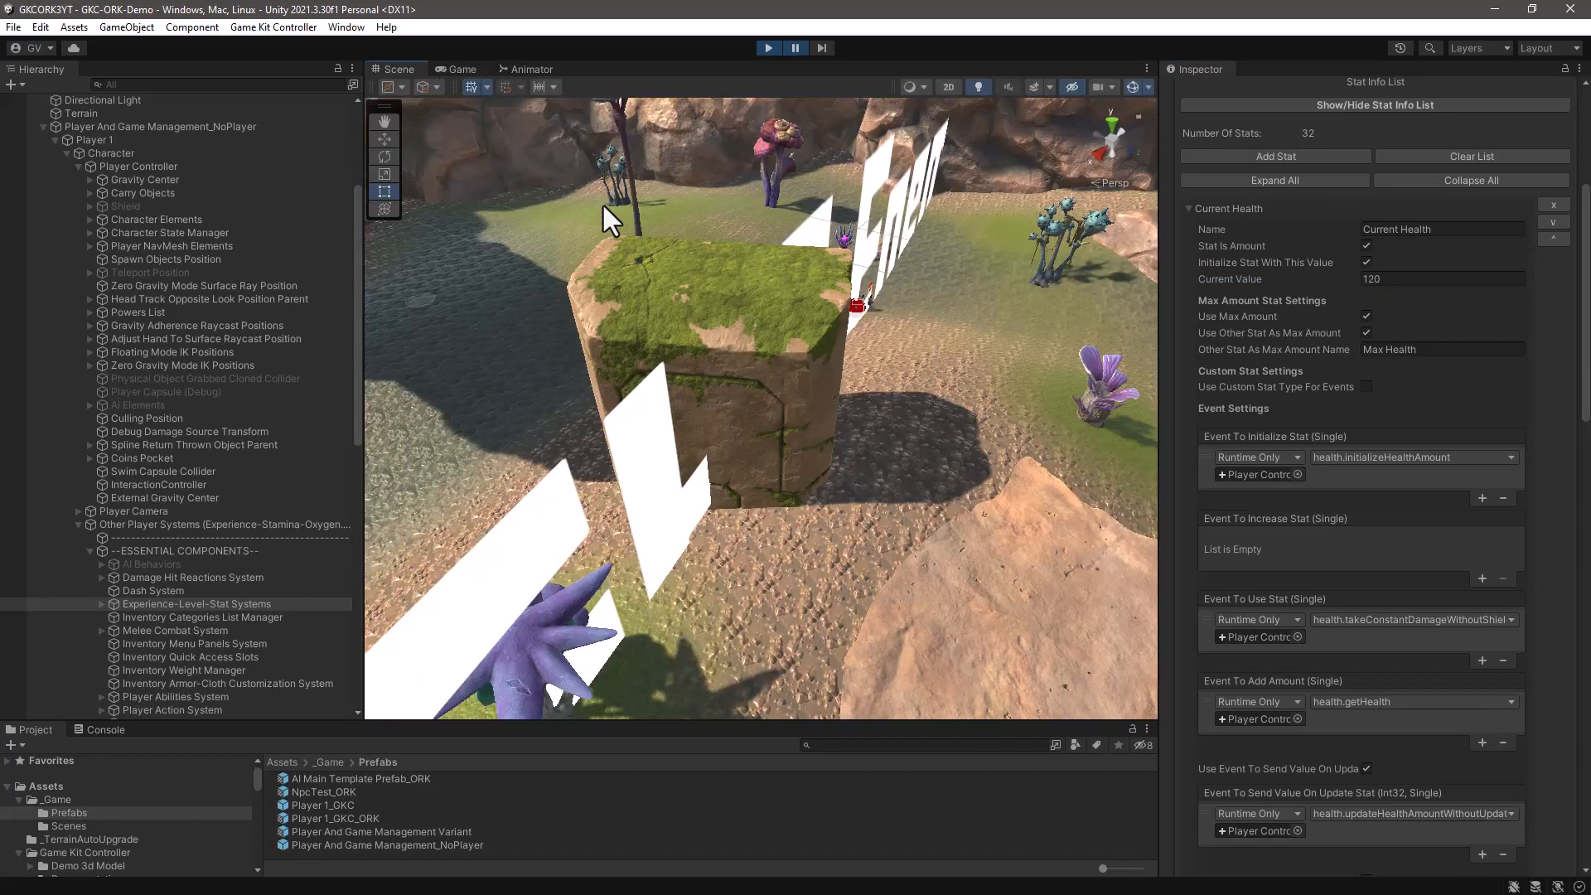
{"action": "left_click", "coordinate": [766, 49]}
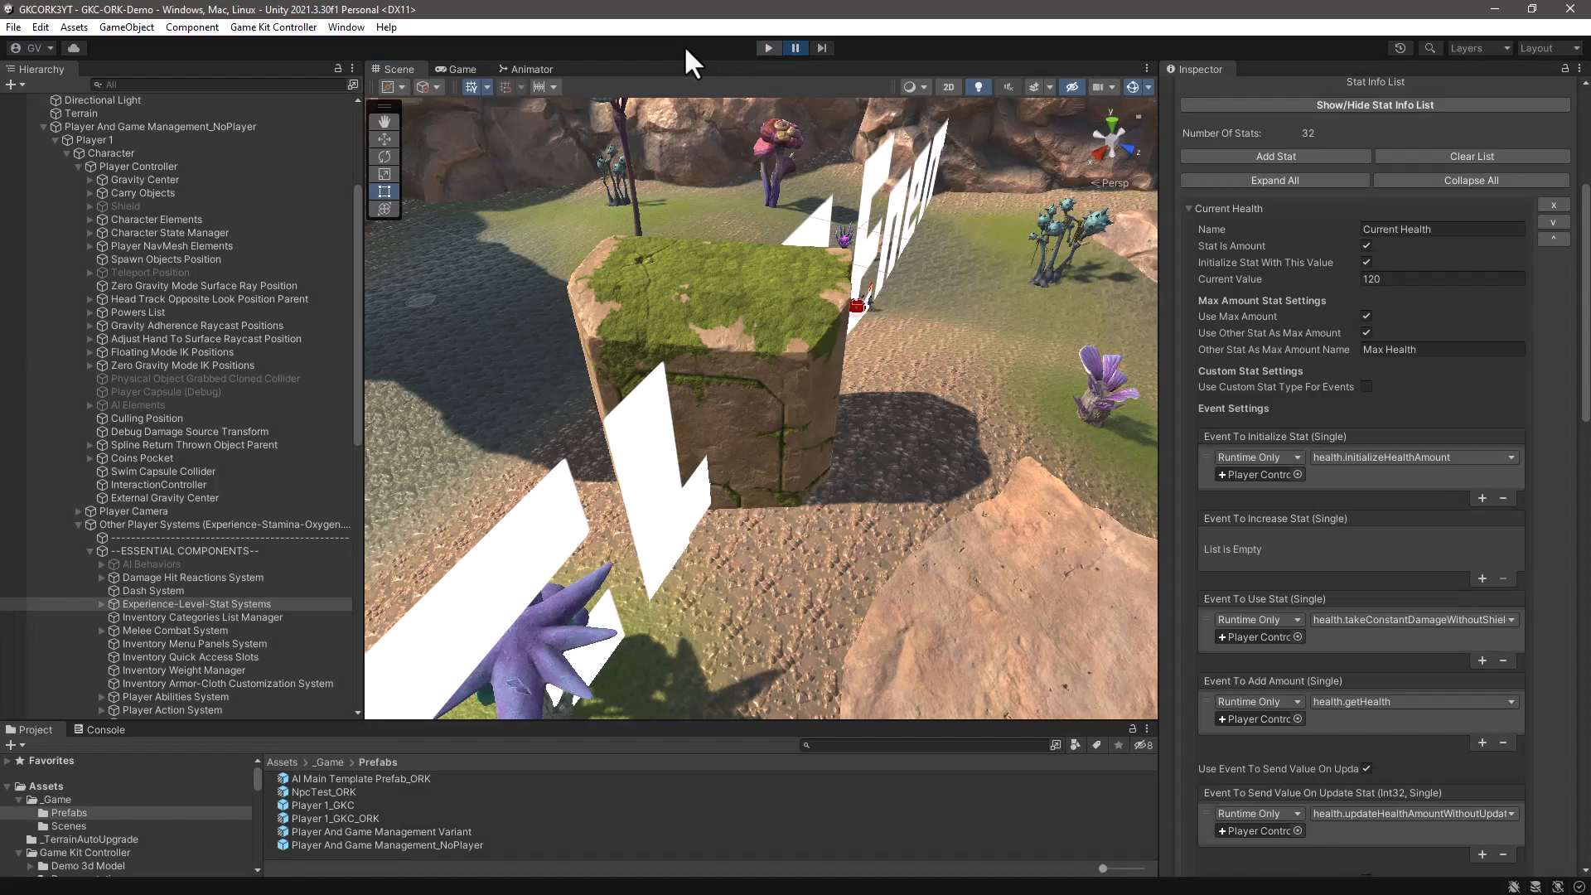